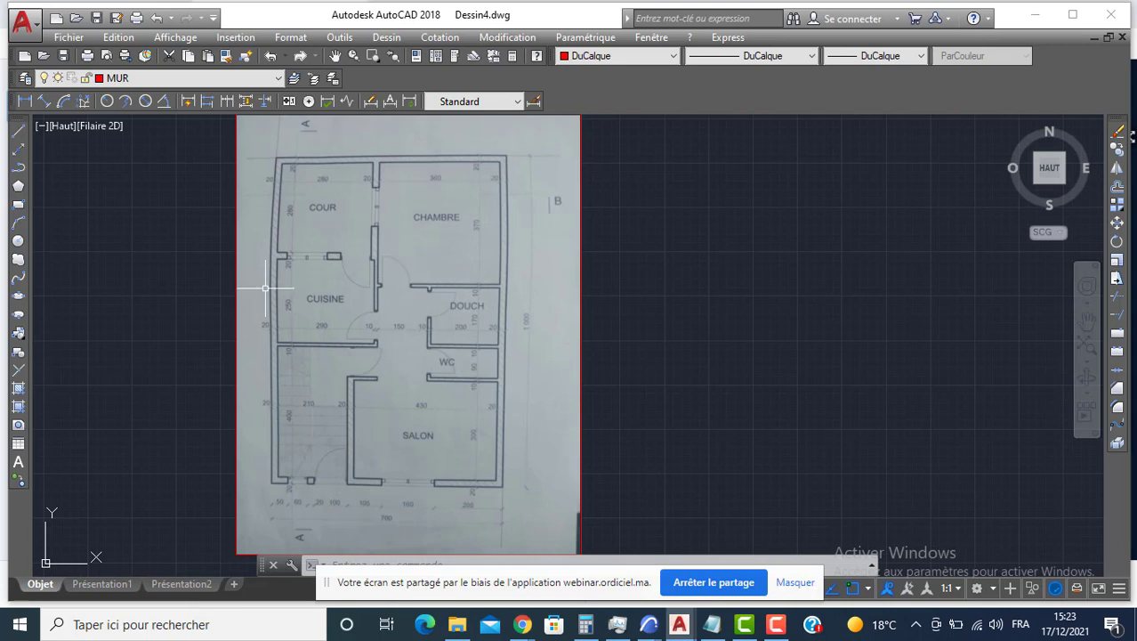
Step: Delete the floor plan image already placed in the drawing
left_click(525, 283)
left_click(525, 282)
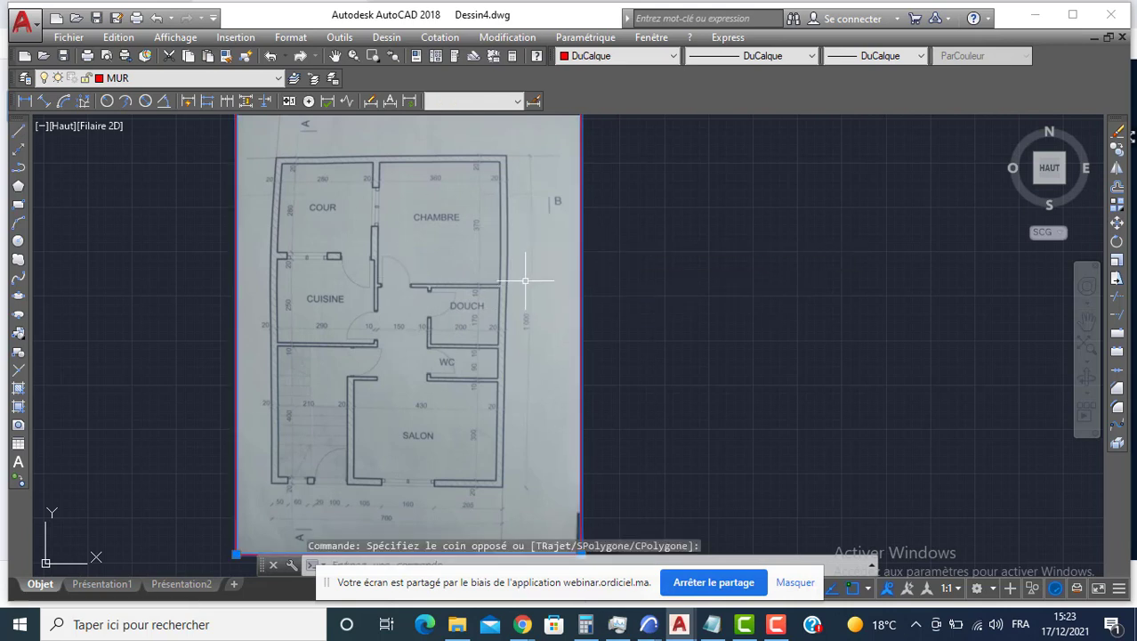
key("Delete")
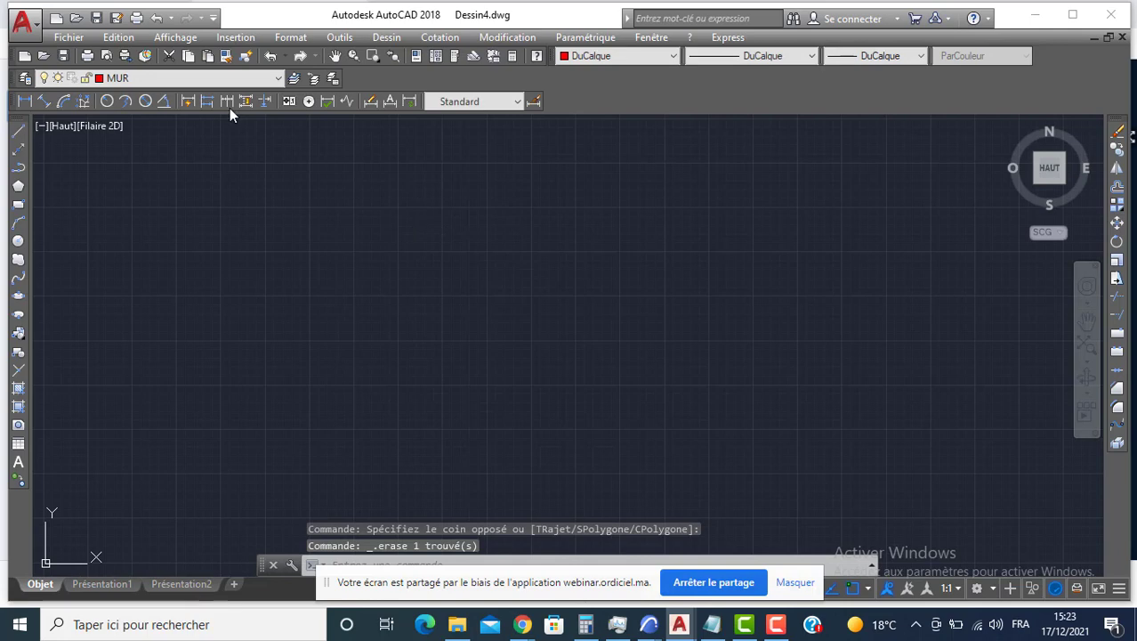
Step: Preview the plan images in the LES TP folder and open PLAN 1 as a raster image reference
left_click(236, 37)
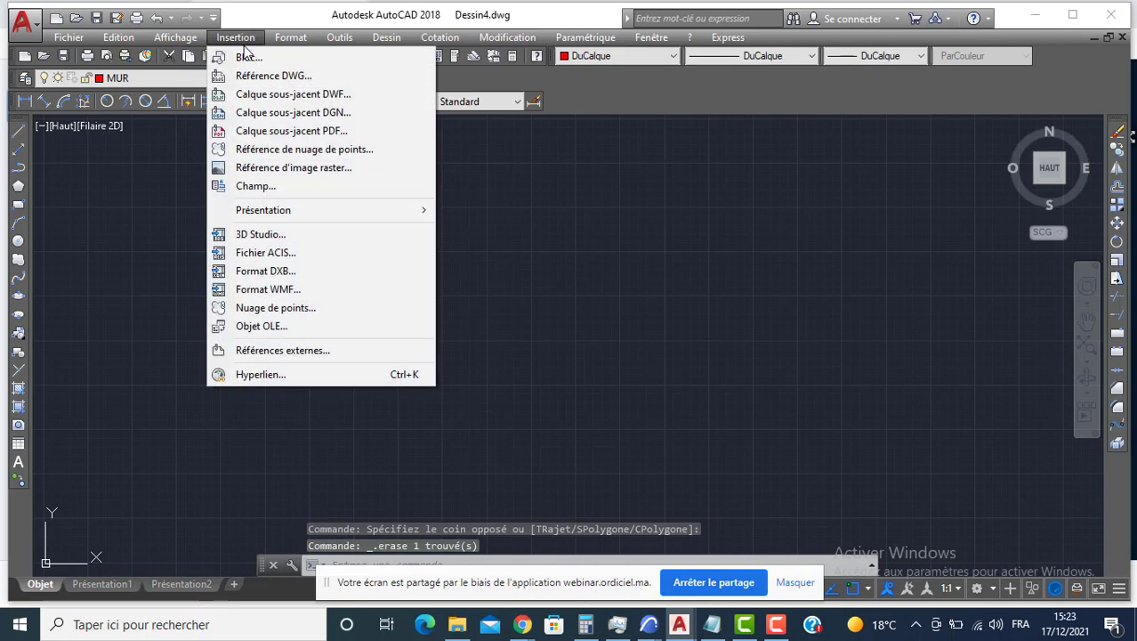
left_click(258, 165)
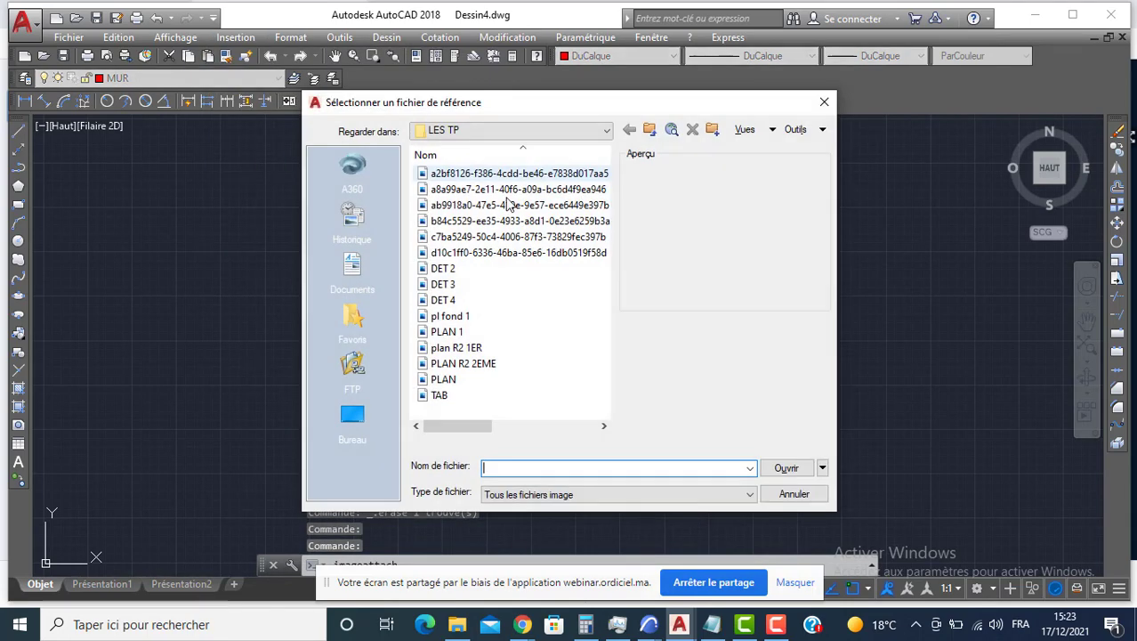
left_click(450, 316)
left_click(459, 350)
left_click(456, 379)
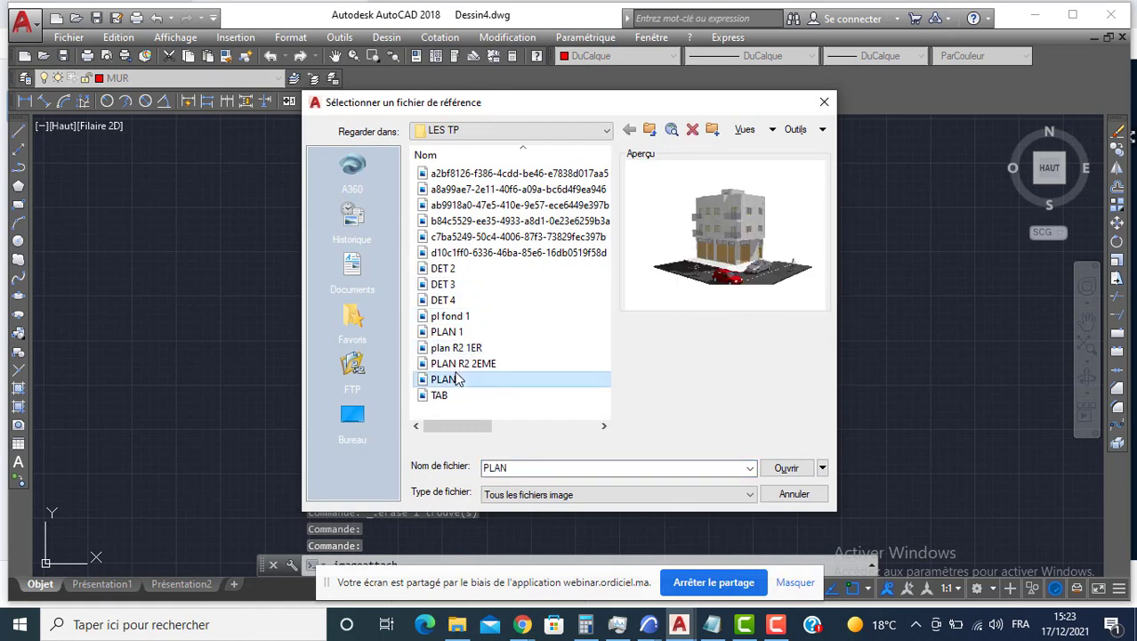
left_click(445, 397)
left_click(450, 365)
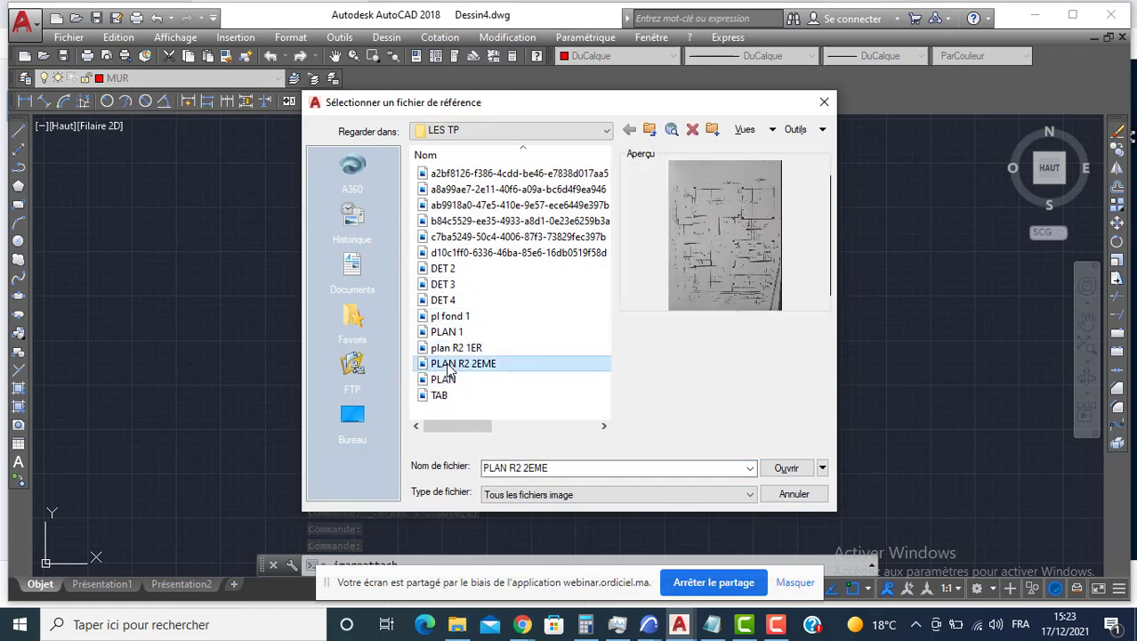
key("Up")
key("Up")
key("Up")
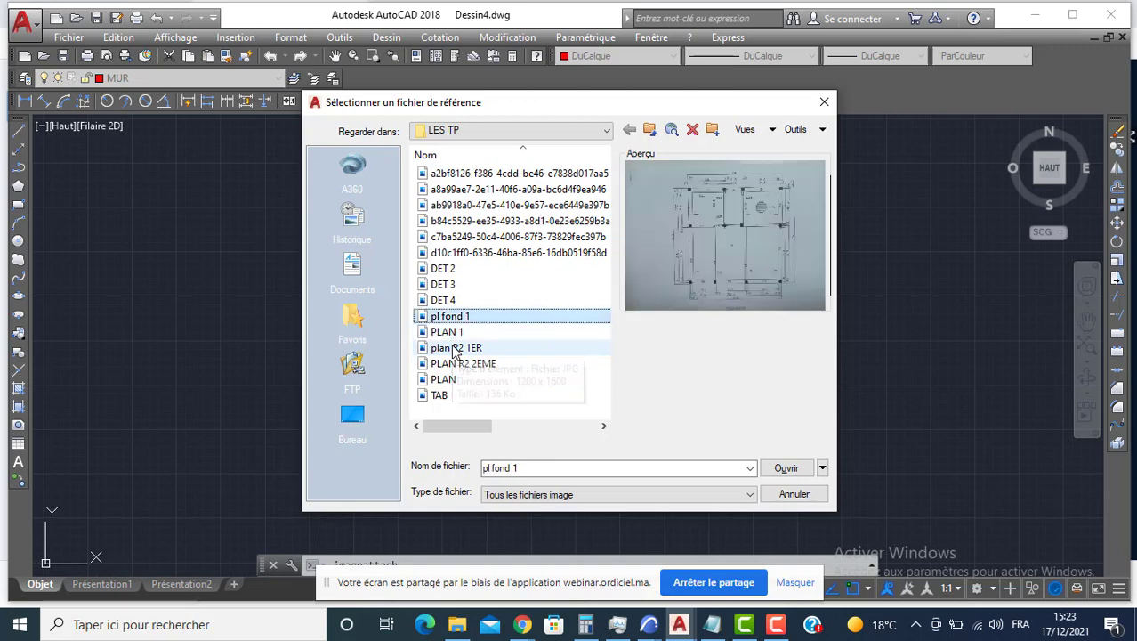
key("Down")
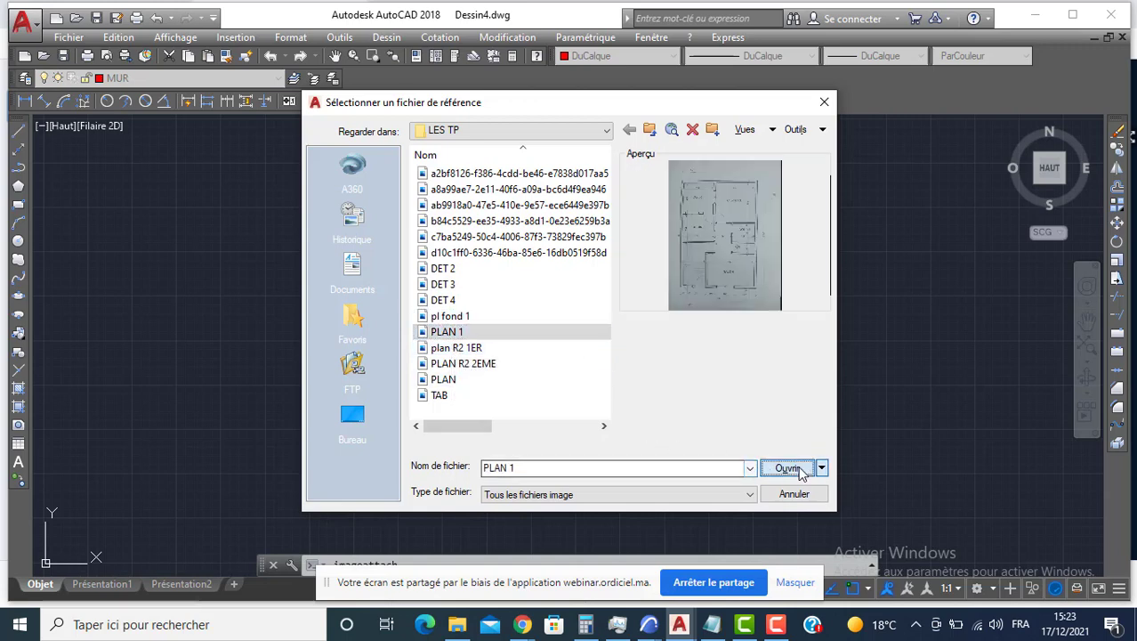
left_click(790, 468)
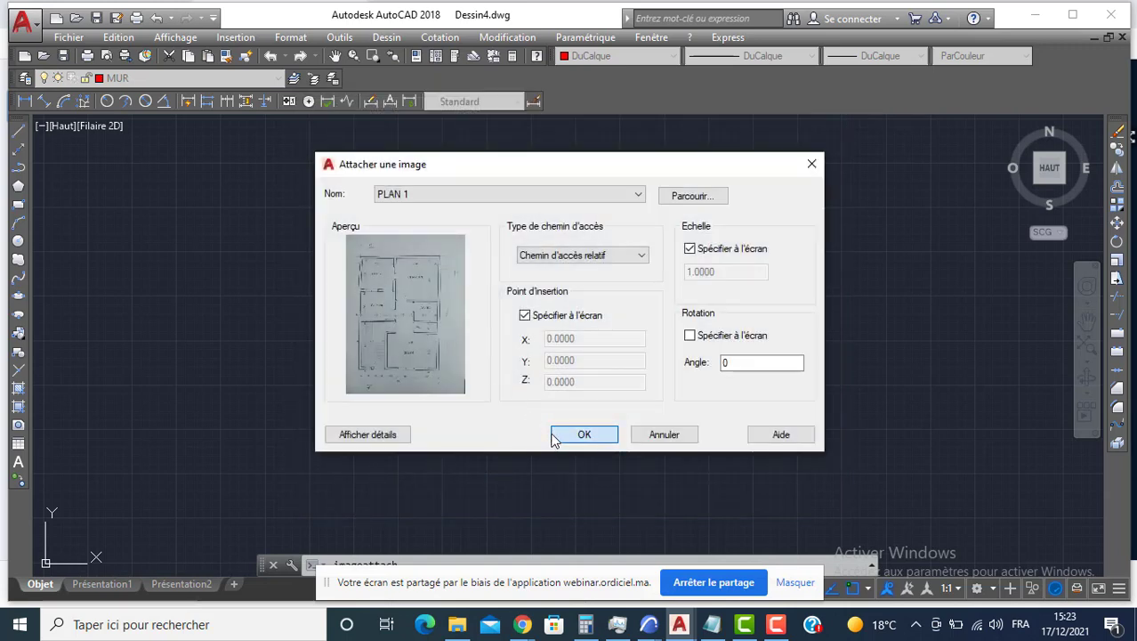
Step: Place the PLAN 1 image in the drawing with its insertion point and scale specified on screen
left_click(583, 435)
left_click(430, 384)
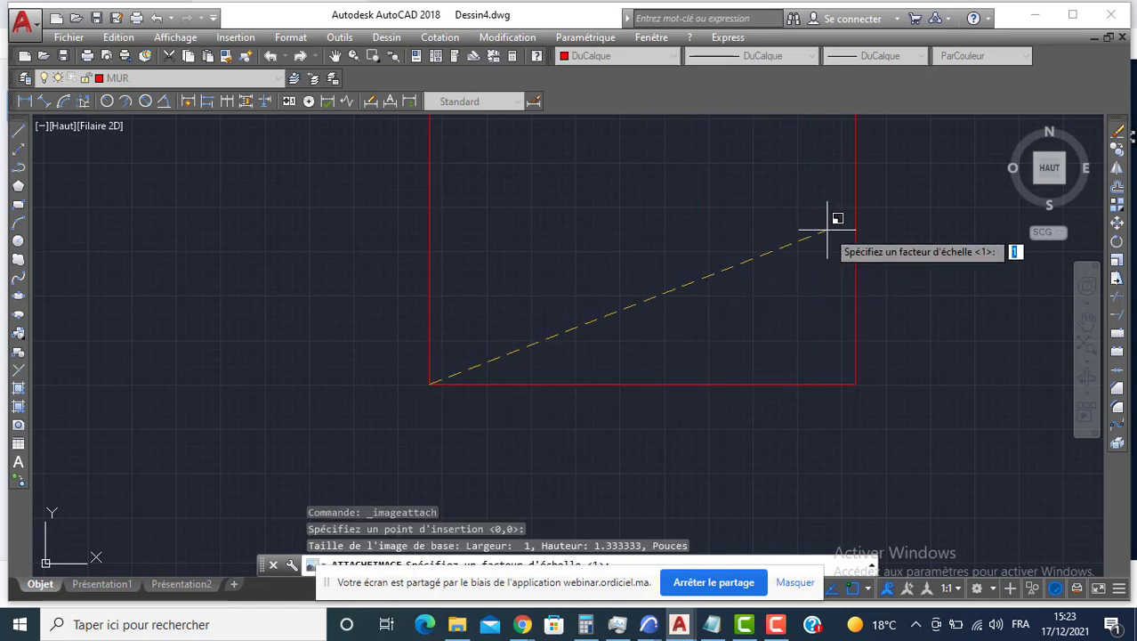
left_click(828, 229)
scroll(590, 280, "down", 3)
scroll(414, 239, "up", 4)
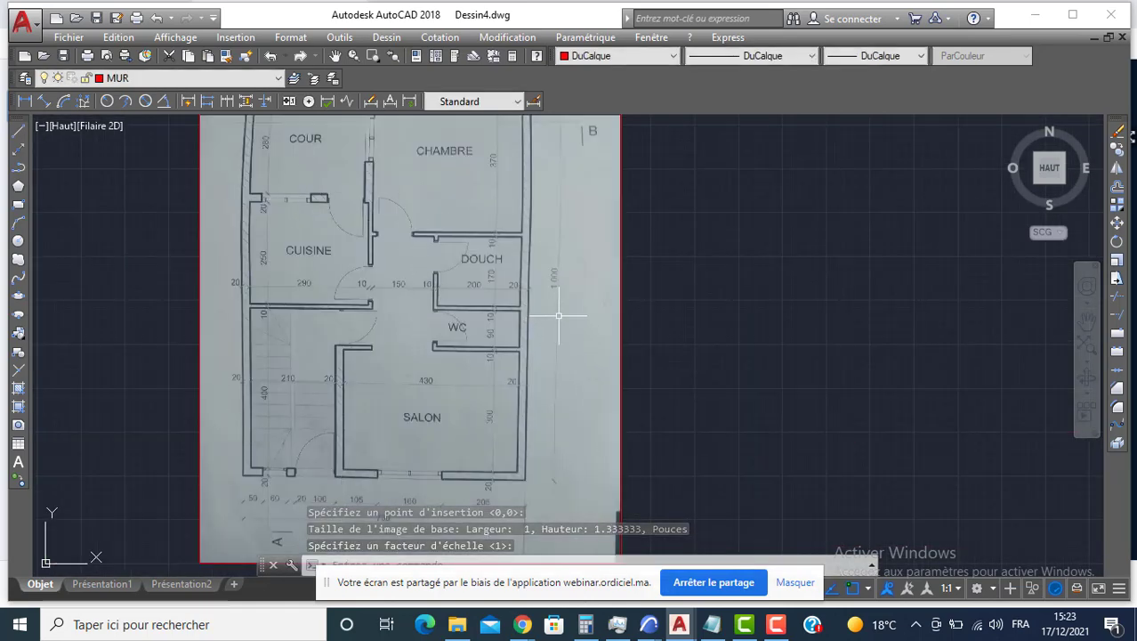
scroll(559, 315, "down", 2)
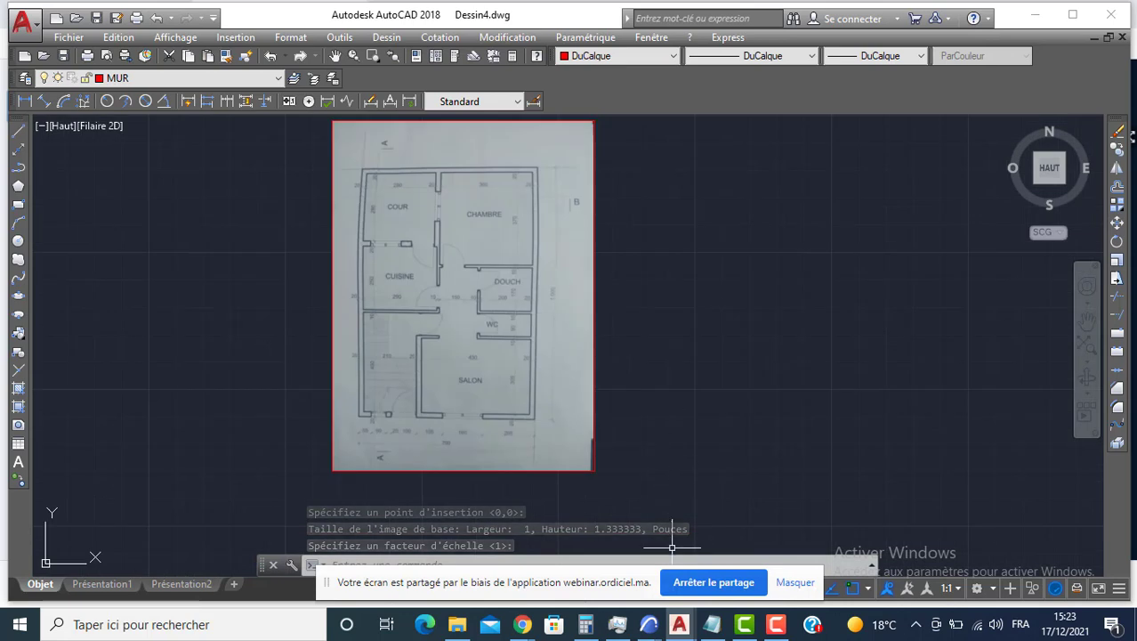
Step: Delete the newly placed PLAN 1 image from the drawing
left_click(601, 472)
left_click(583, 457)
key("Delete")
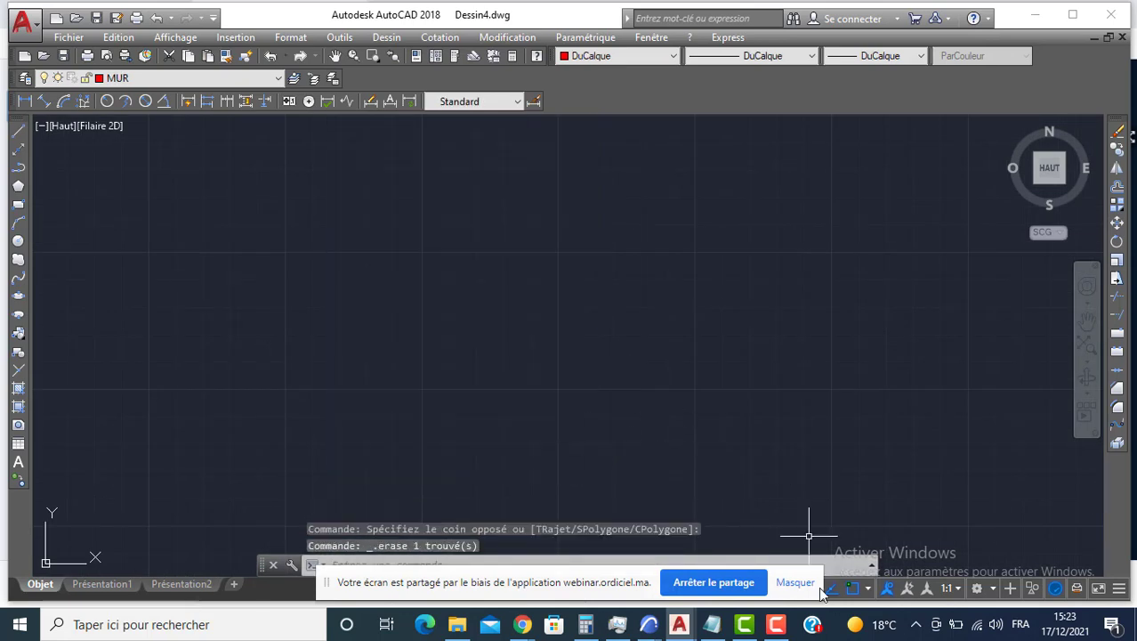
Step: Hide the screen-sharing notice and dock the command line beneath the drawing area
left_click(810, 588)
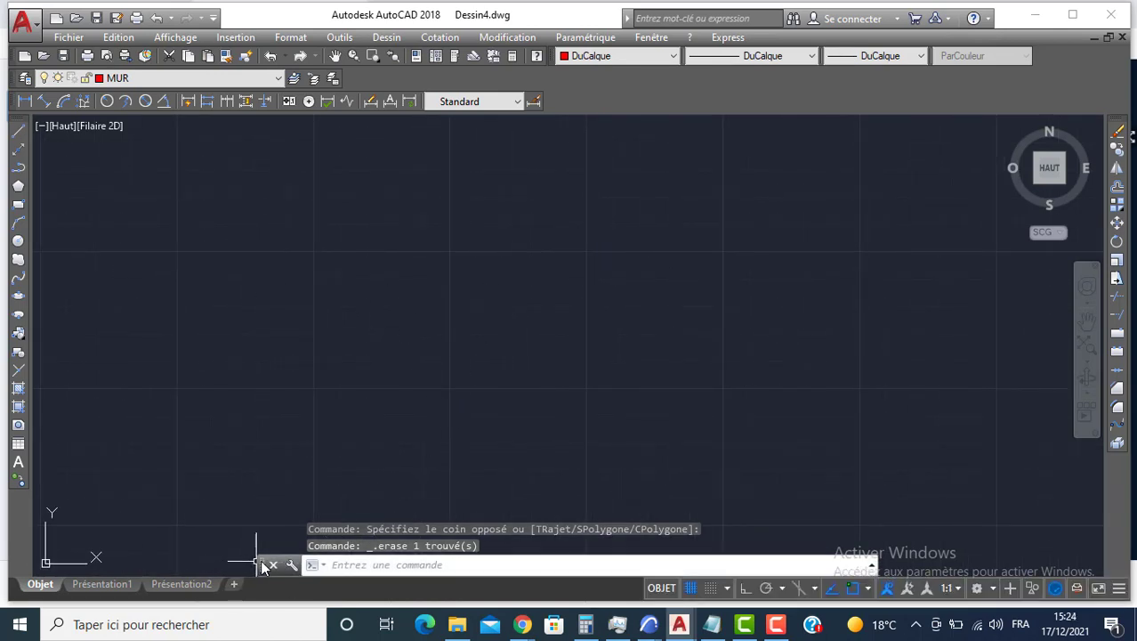
left_click_drag(261, 566, 239, 584)
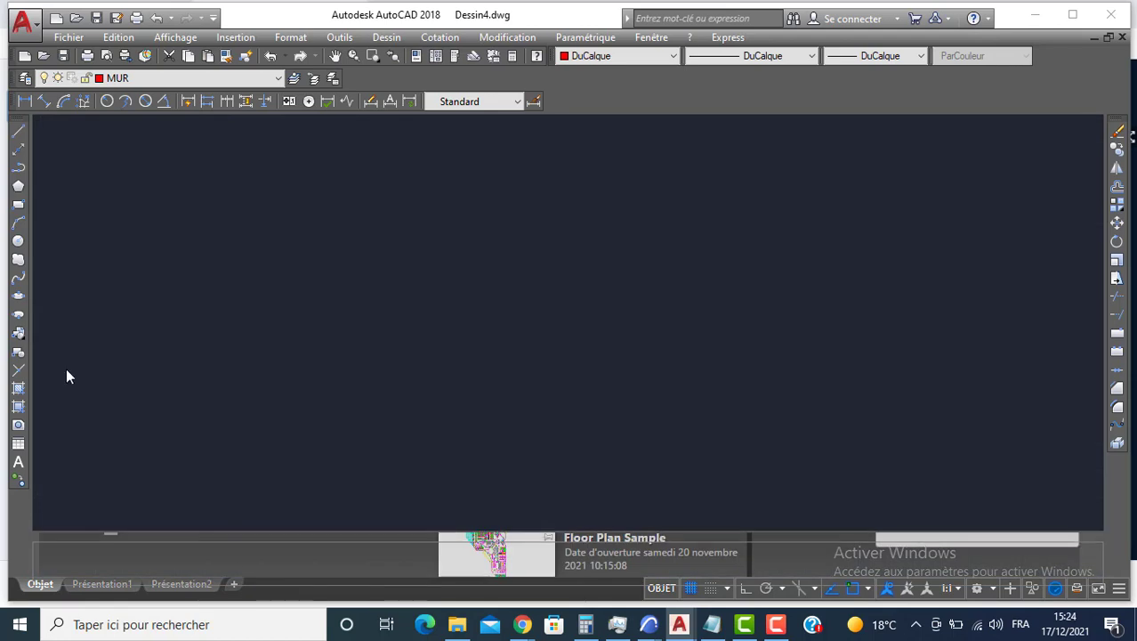
Step: Draw a rectangle 1050 units wide and slightly taller than it is wide as the outer wall outline
left_click(18, 208)
left_click(407, 440)
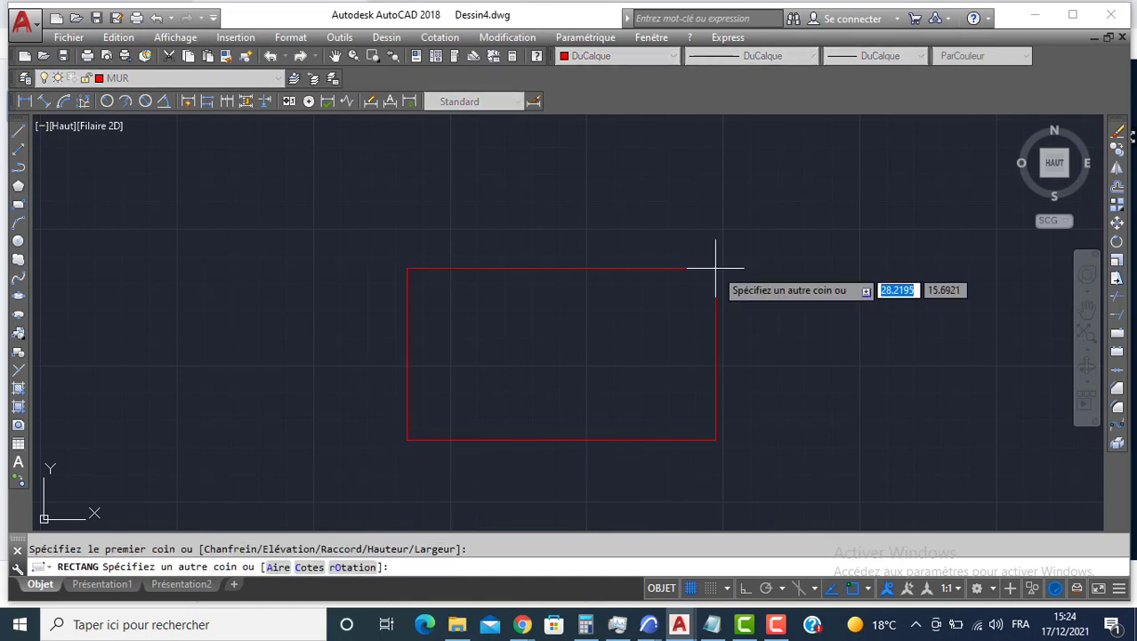
type("1050")
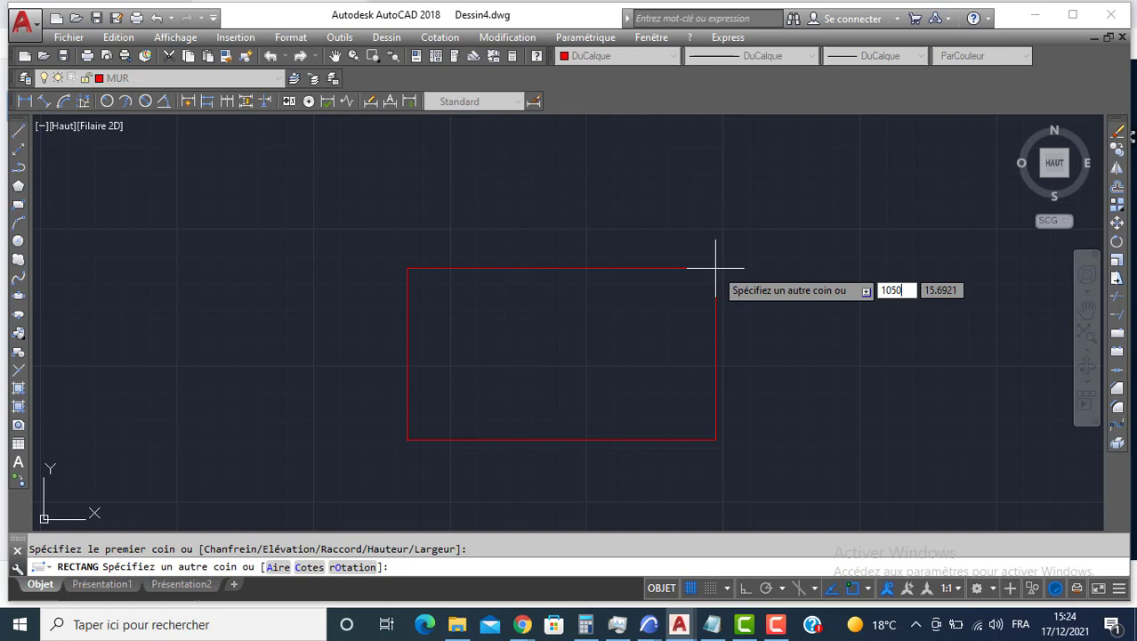
key("Tab")
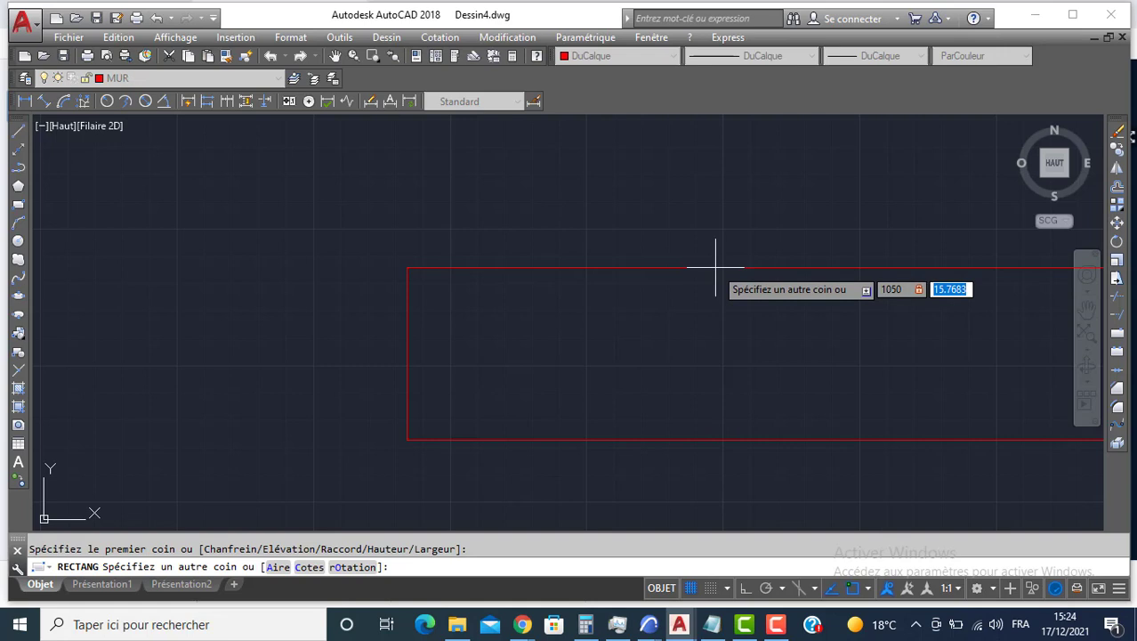
key("Return")
scroll(579, 276, "down", 5)
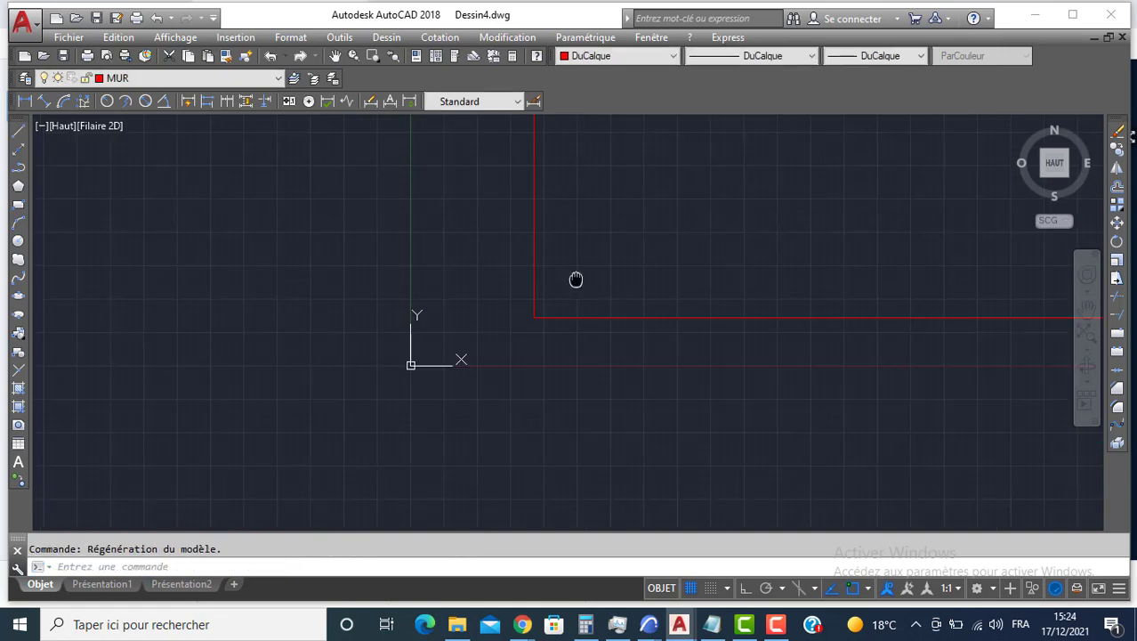
middle_click(577, 277)
middle_click(576, 278)
scroll(575, 280, "down", 4)
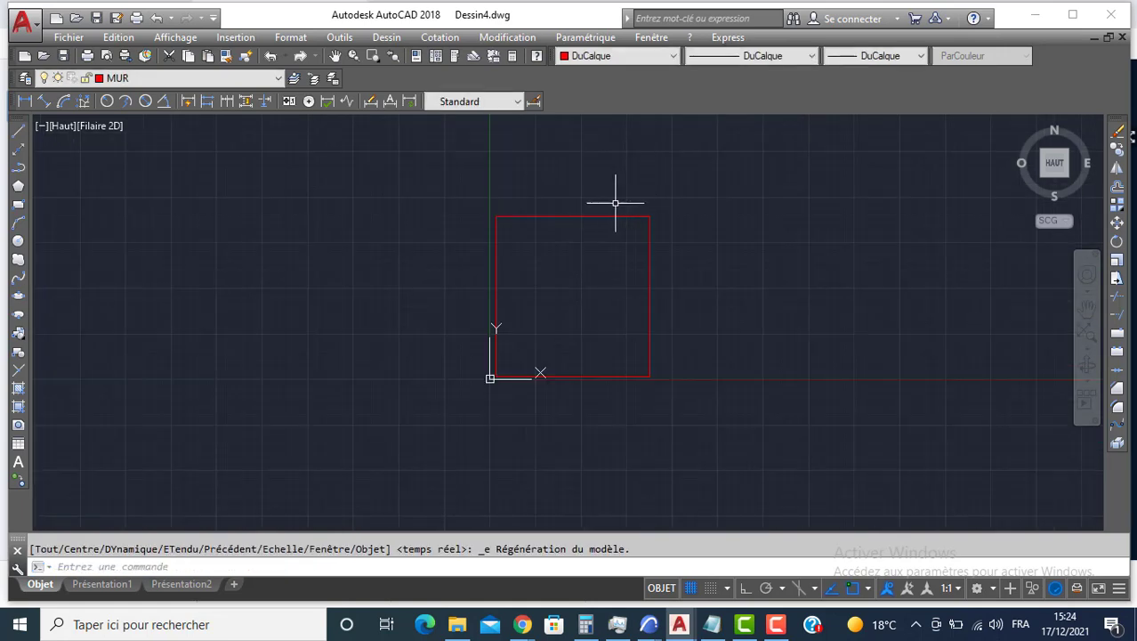
Step: Offset the rectangle inward by 30 units and explode the inner rectangle into separate lines
left_click(1118, 186)
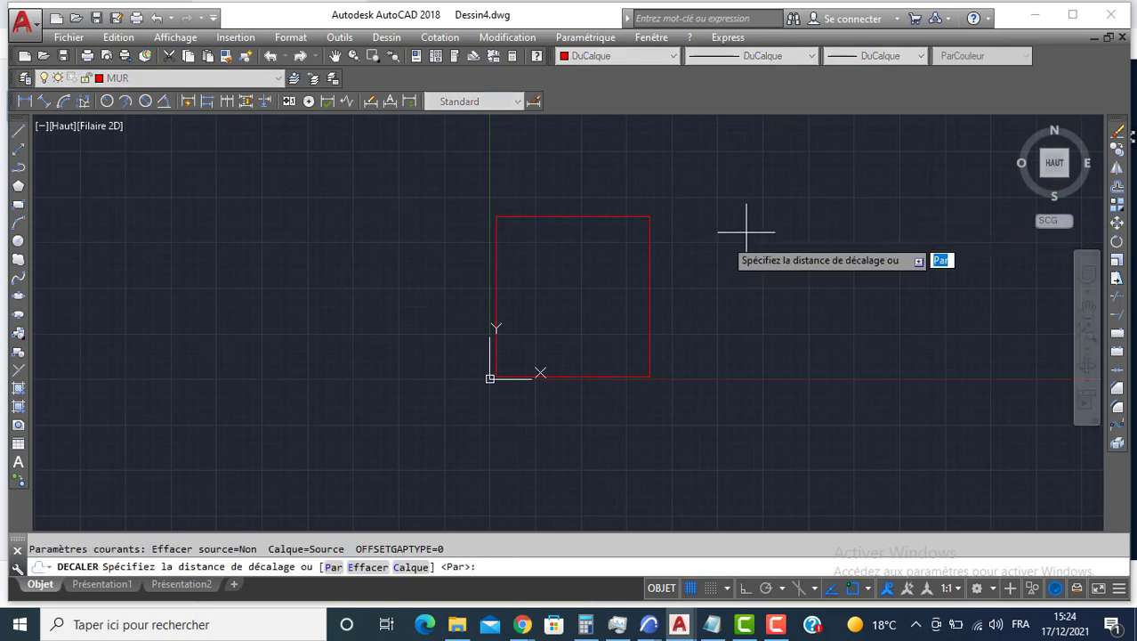
type("30")
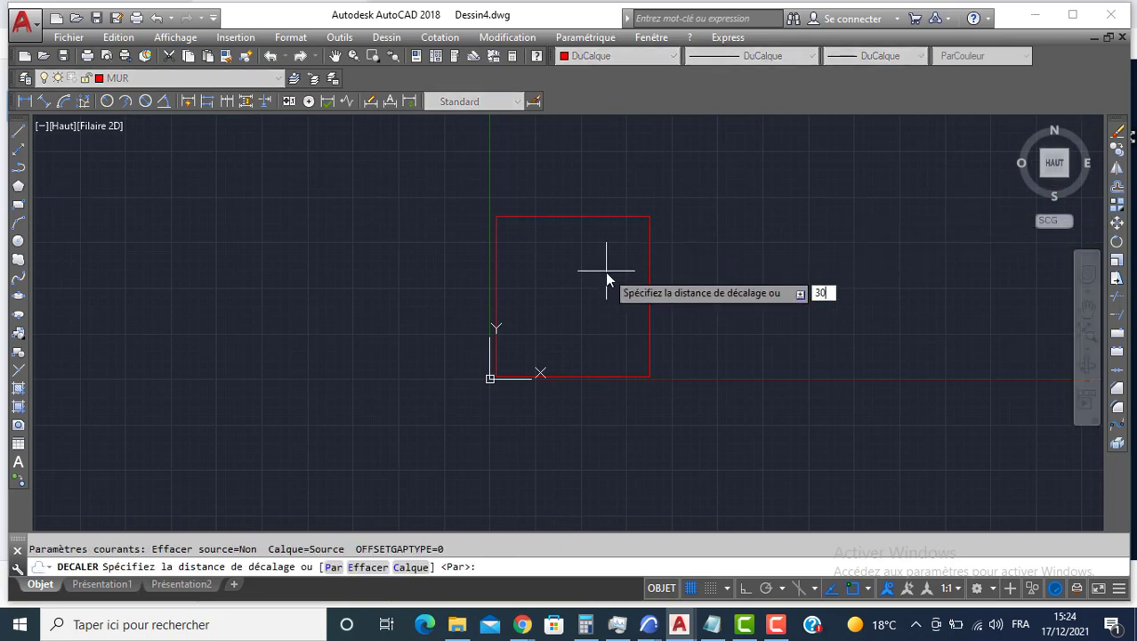
key("Return")
left_click(560, 216)
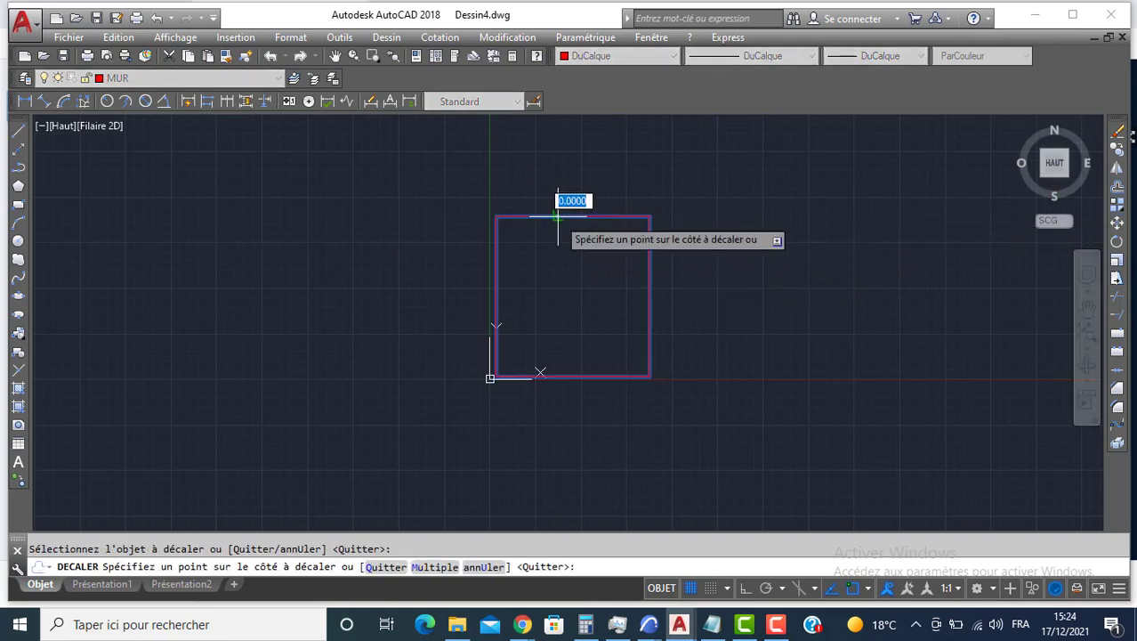
left_click(572, 198)
scroll(562, 260, "up", 2)
key("Return")
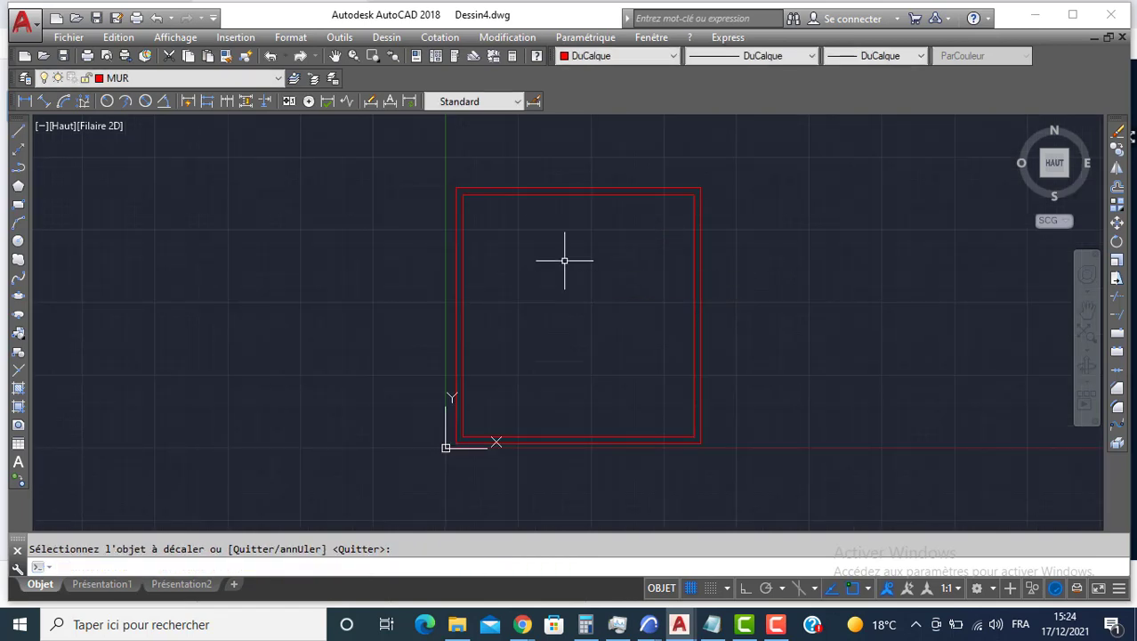
left_click(564, 194)
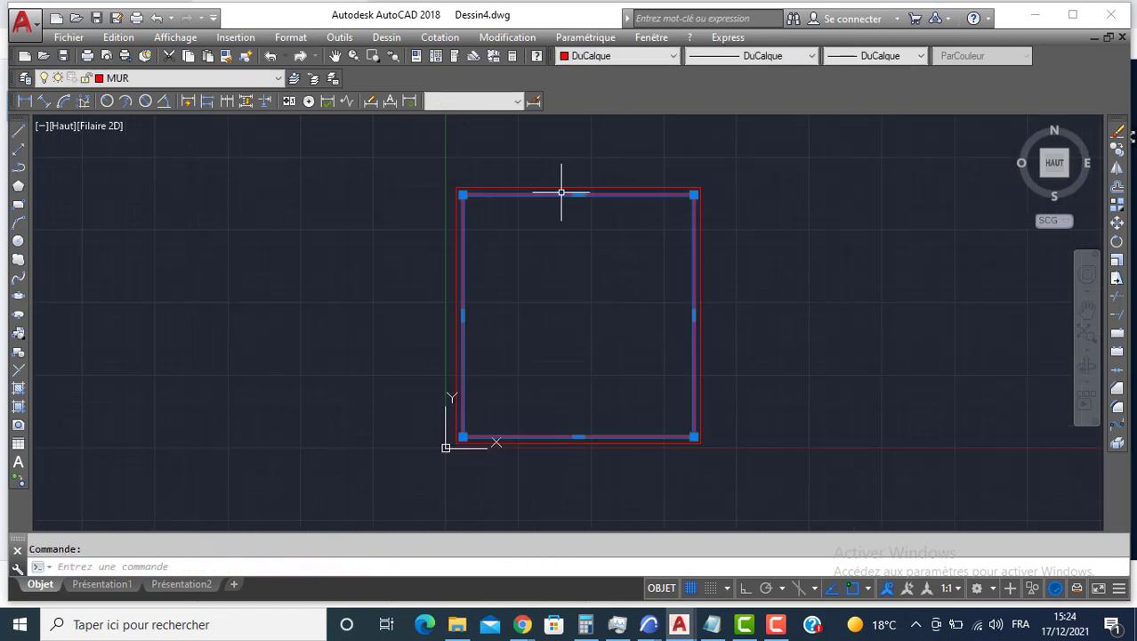
left_click(1118, 443)
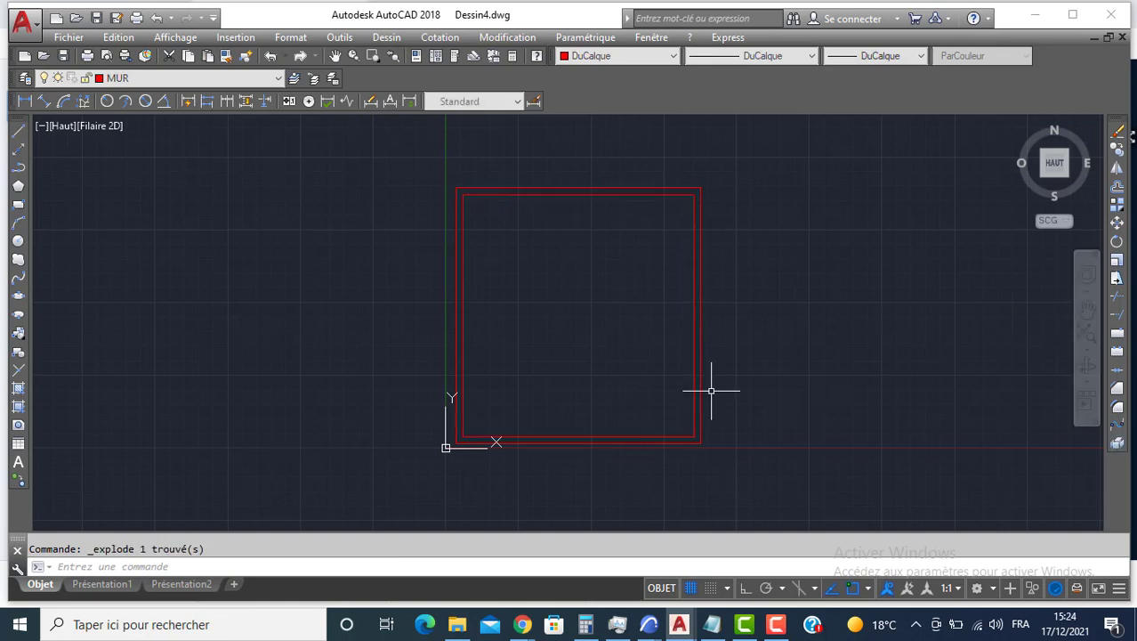
Step: Move the outer rectangle and the inner wall lines together to the right, away from the origin
left_click(764, 402)
left_click(481, 456)
left_click(591, 170)
left_click(511, 213)
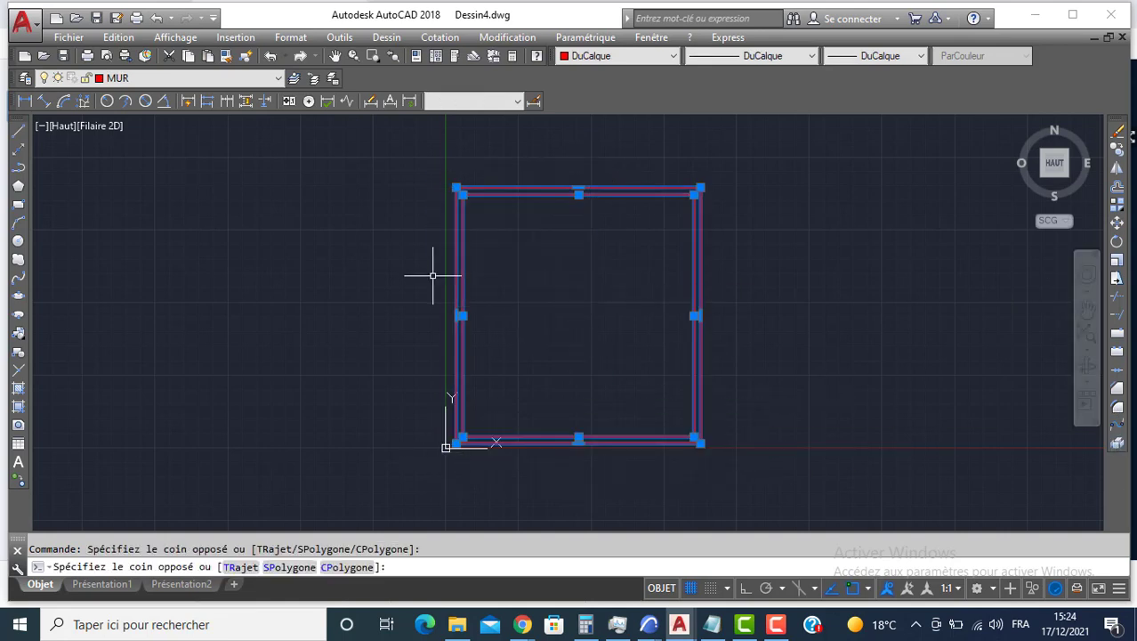
middle_click_drag(815, 329, 646, 332)
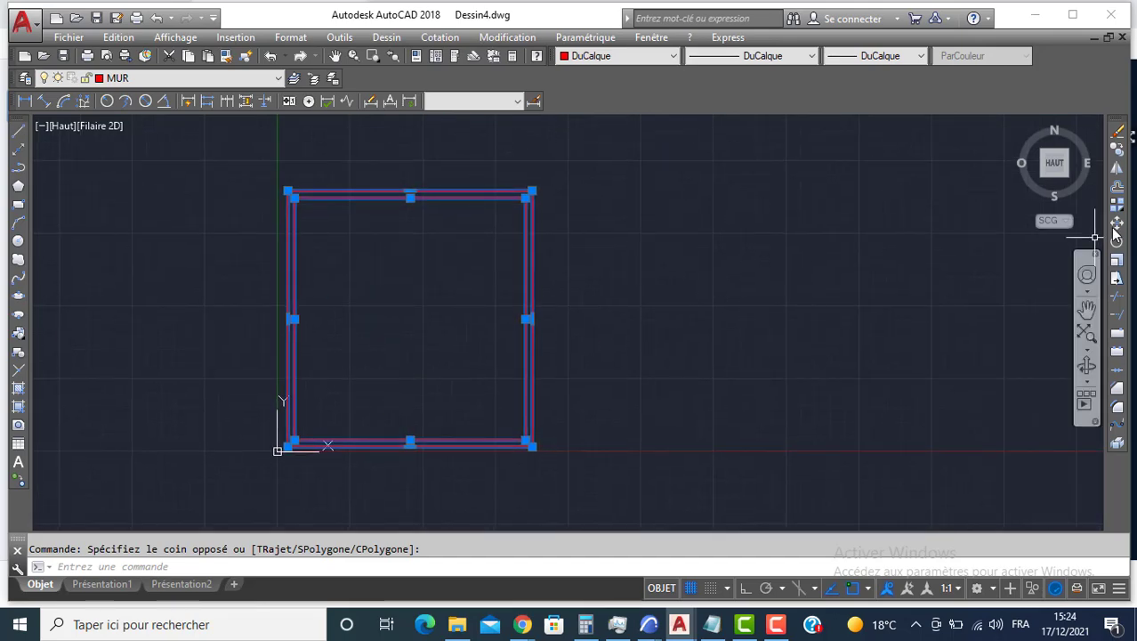
left_click(1118, 222)
left_click(529, 286)
mouse_move(888, 195)
middle_mouse_down()
mouse_move(929, 196)
mouse_move(311, 392)
mouse_move(802, 214)
mouse_move(560, 325)
mouse_move(620, 279)
mouse_move(808, 238)
middle_mouse_up()
left_click(856, 229)
Step: Offset the inner top wall line downward by 250 units to form the first partition line
middle_click(779, 246)
middle_click(777, 246)
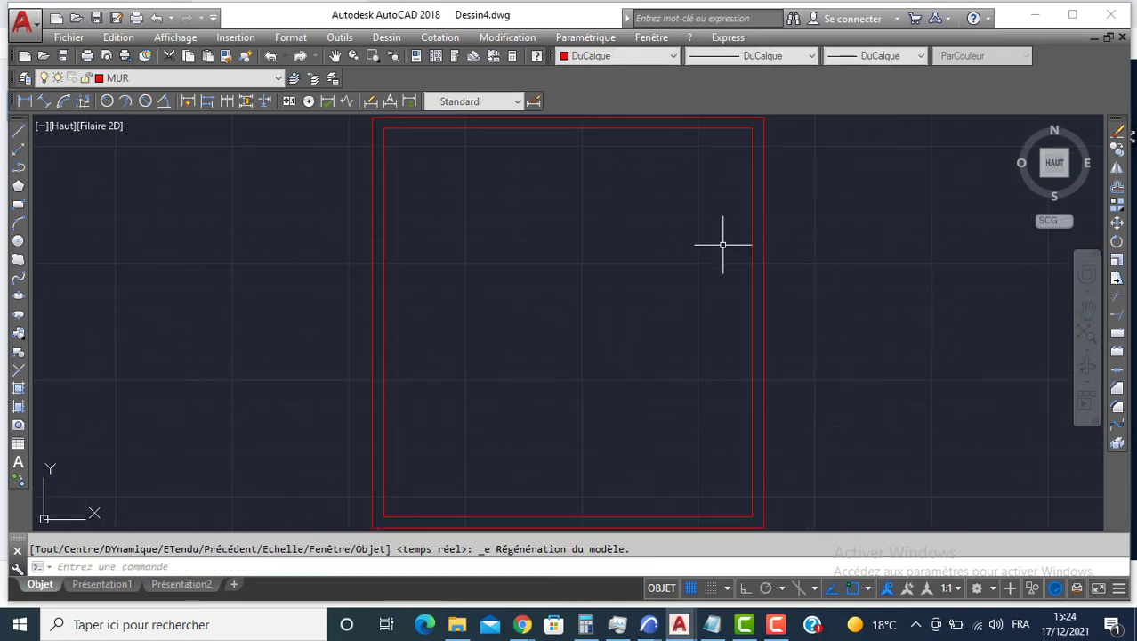
scroll(703, 256, "down", 5)
middle_click_drag(703, 256, 563, 387)
scroll(554, 445, "up", 3)
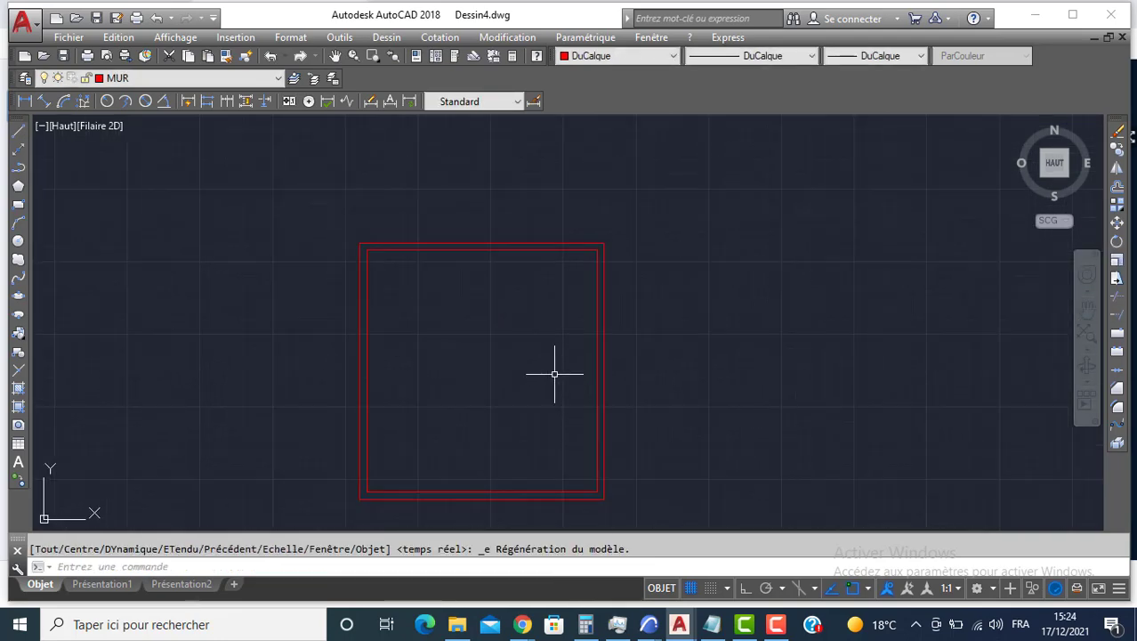
left_click(1118, 192)
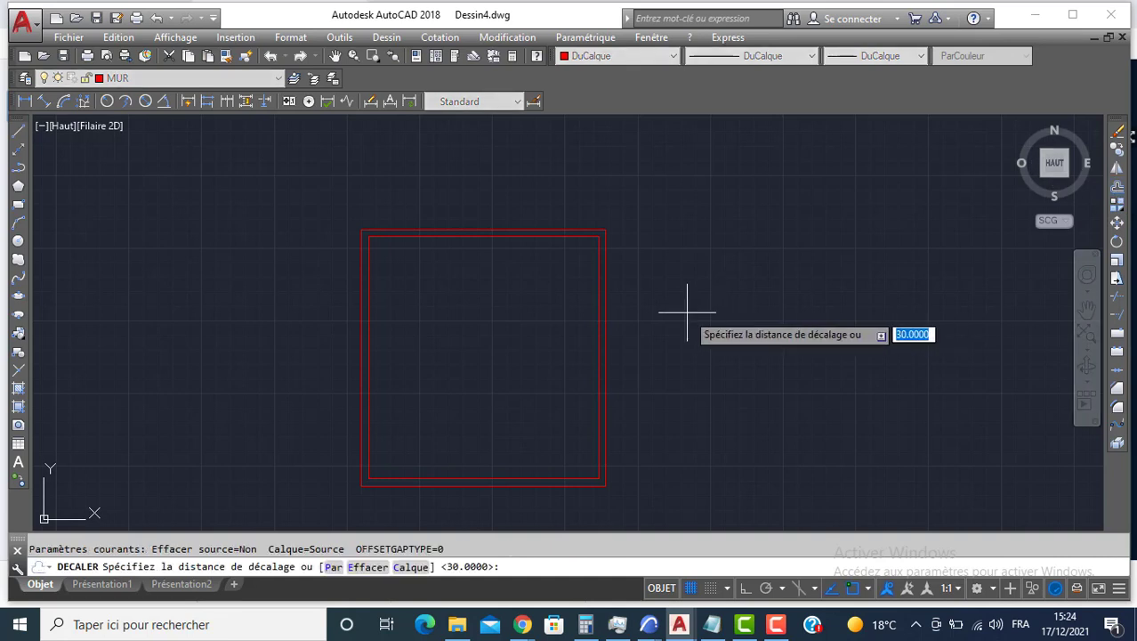
type("250")
key("Return")
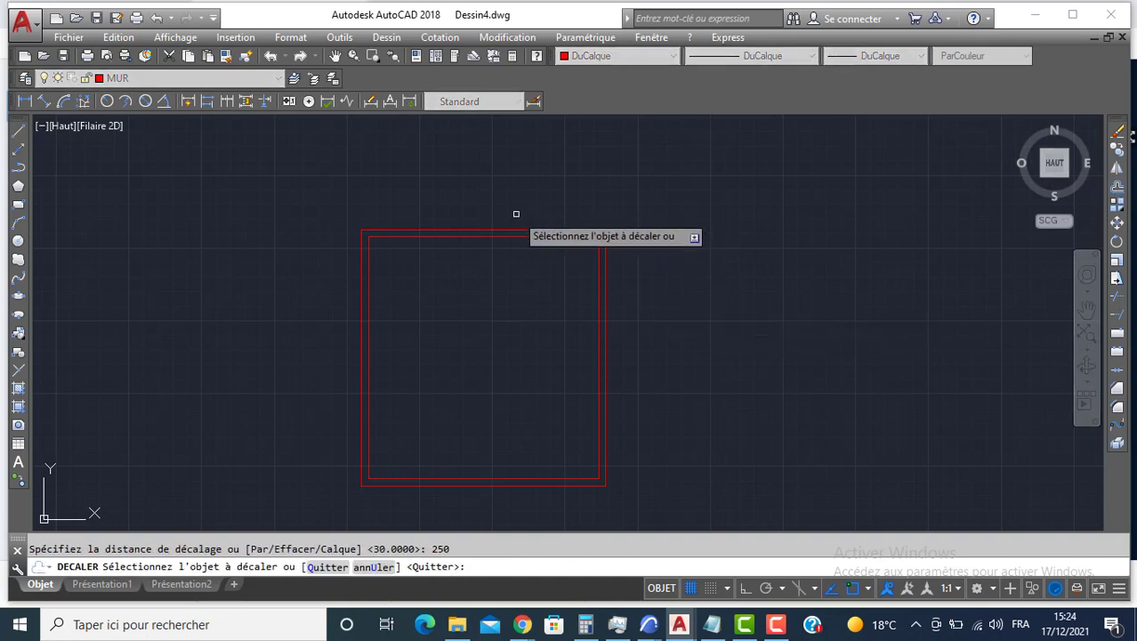
left_click(487, 236)
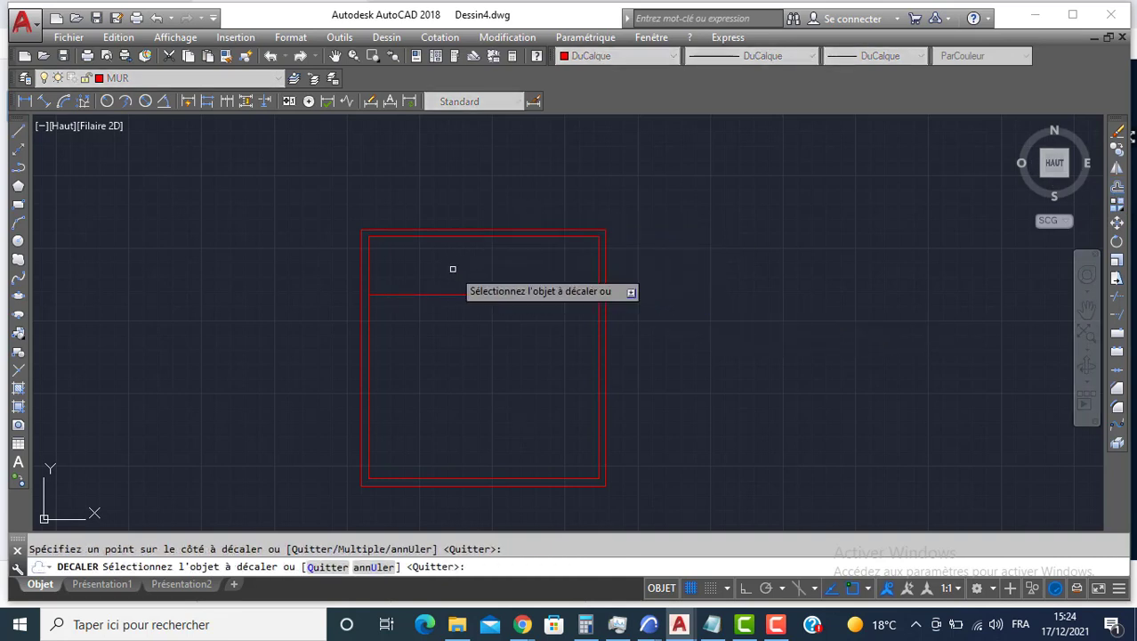
left_click(453, 267)
key("Return")
Step: Offset the new partition line downward by 10 units to give the partition its thickness
key("Return")
type("10")
key("Return")
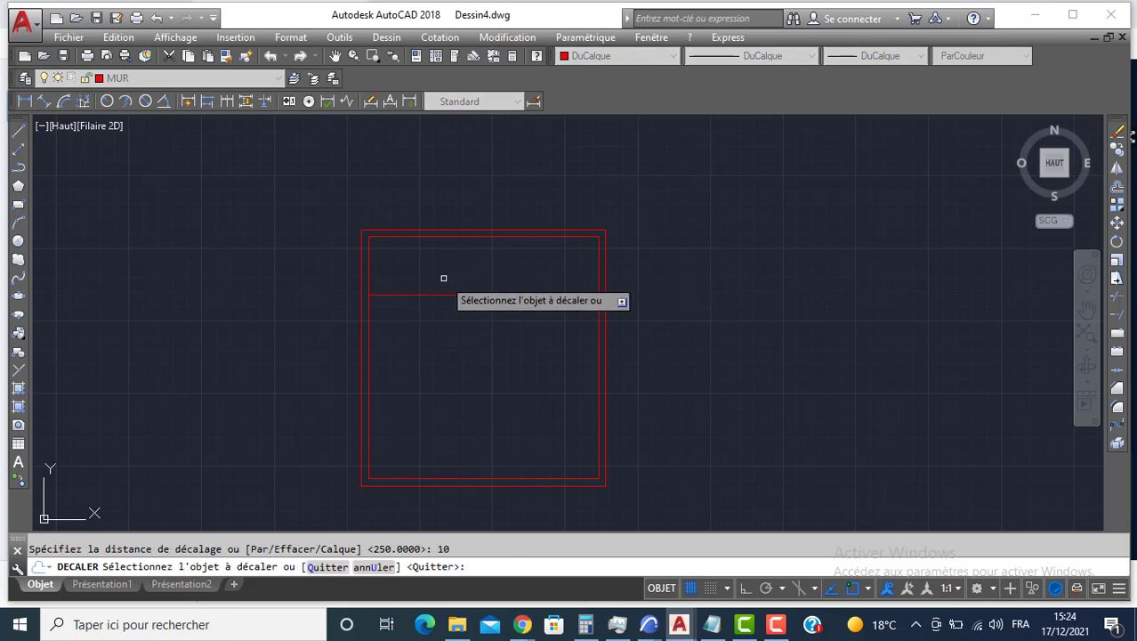
left_click(444, 295)
left_click(447, 373)
scroll(453, 329, "up", 2)
key("Return")
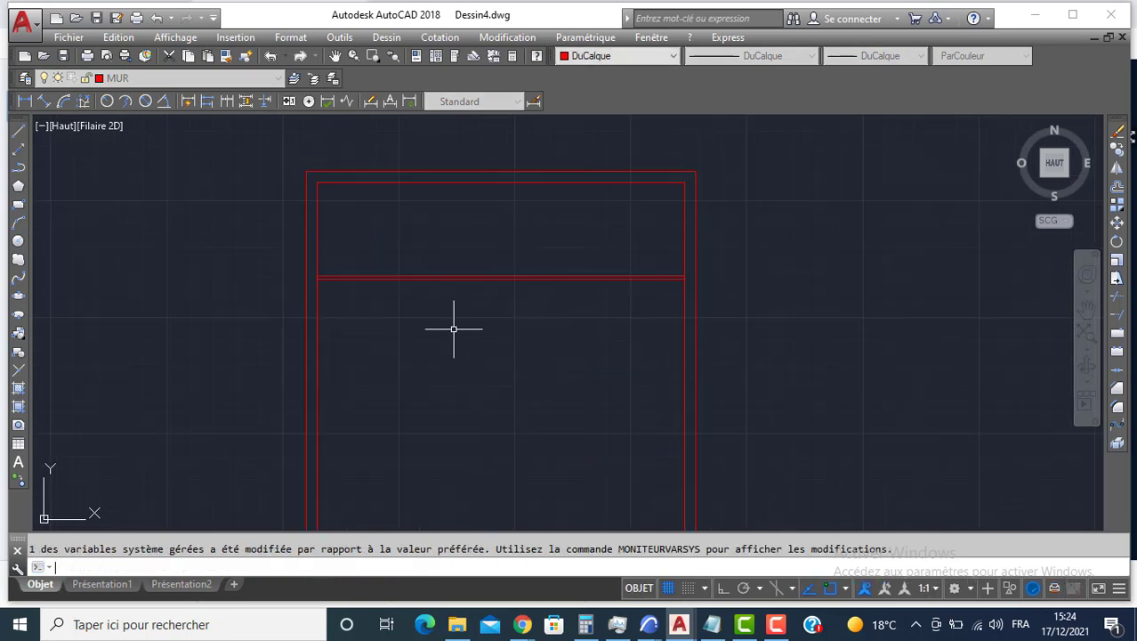
Step: Offset the first horizontal partition's lower line downward by 100 units to start a second partition
key("Return")
type("100")
key("Return")
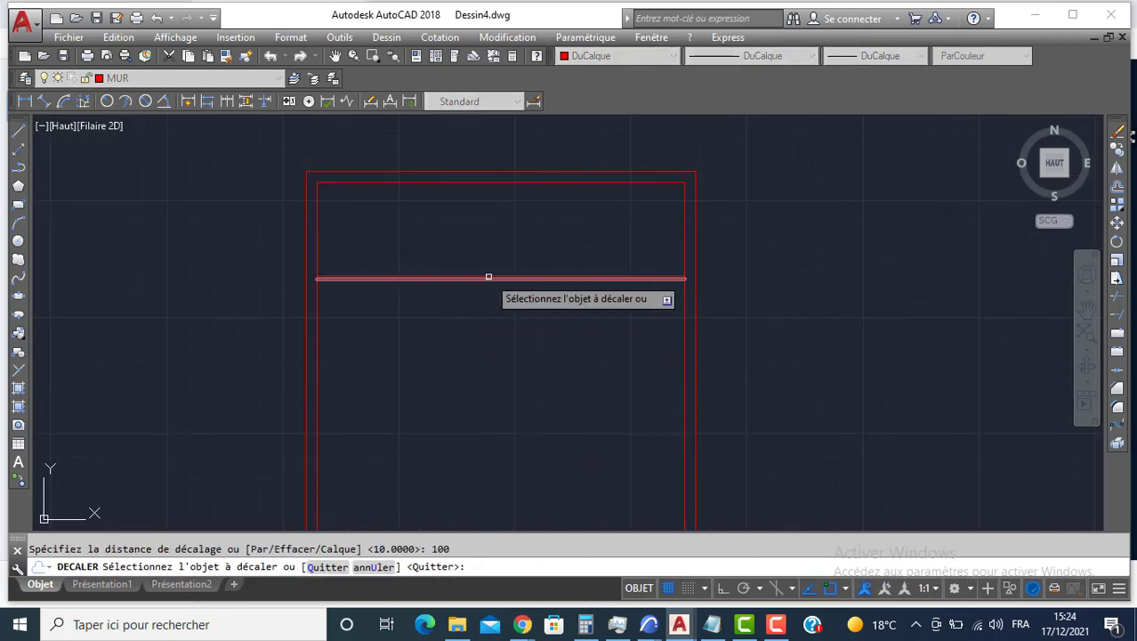
left_click(487, 278)
left_click(486, 341)
key("Return")
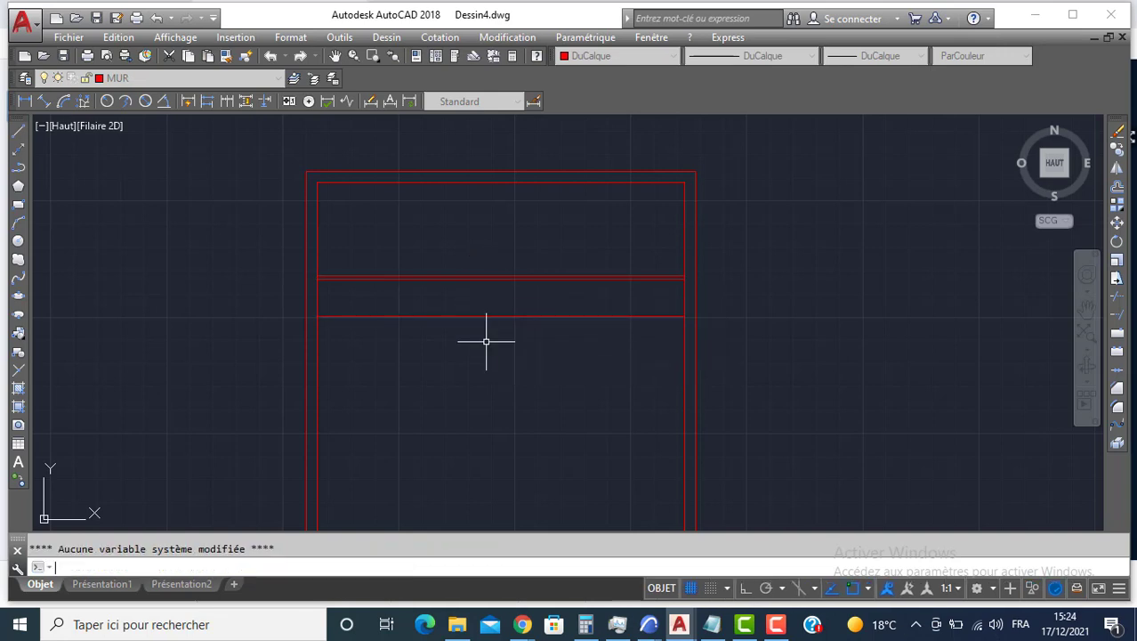
Step: Offset the second partition's line downward by 10 units to give it thickness
key("Return")
type("10")
key("Return")
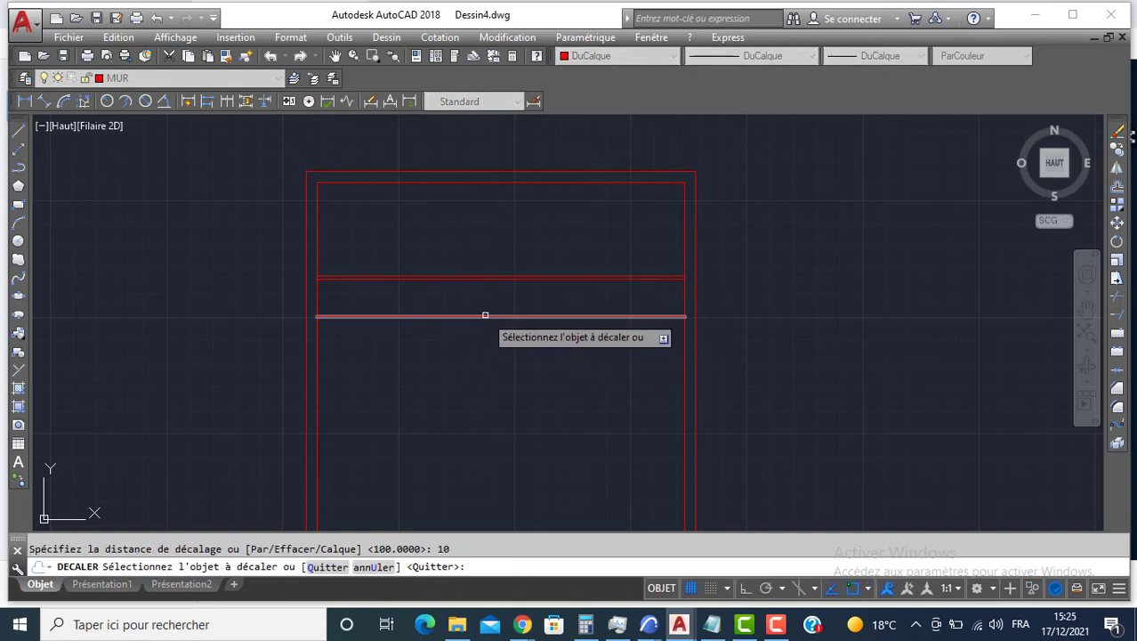
left_click(483, 316)
left_click(482, 360)
middle_click_drag(482, 358, 492, 286)
key("Return")
Step: Offset the second partition's upper line downward by 350 units to start a third horizontal partition
key("Return")
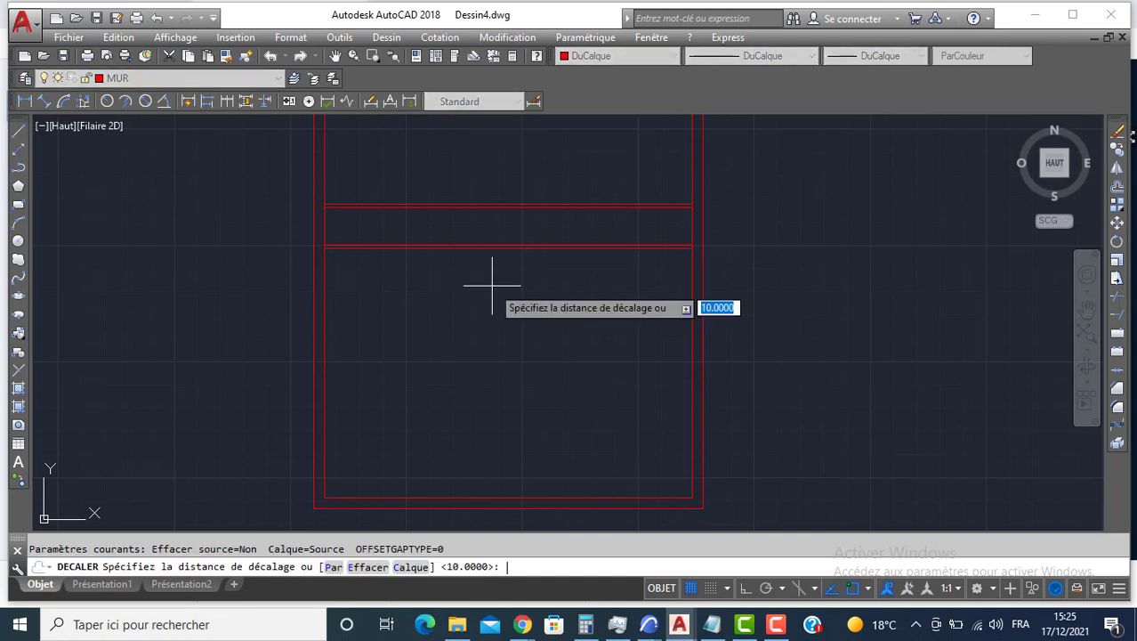
type("350")
key("Return")
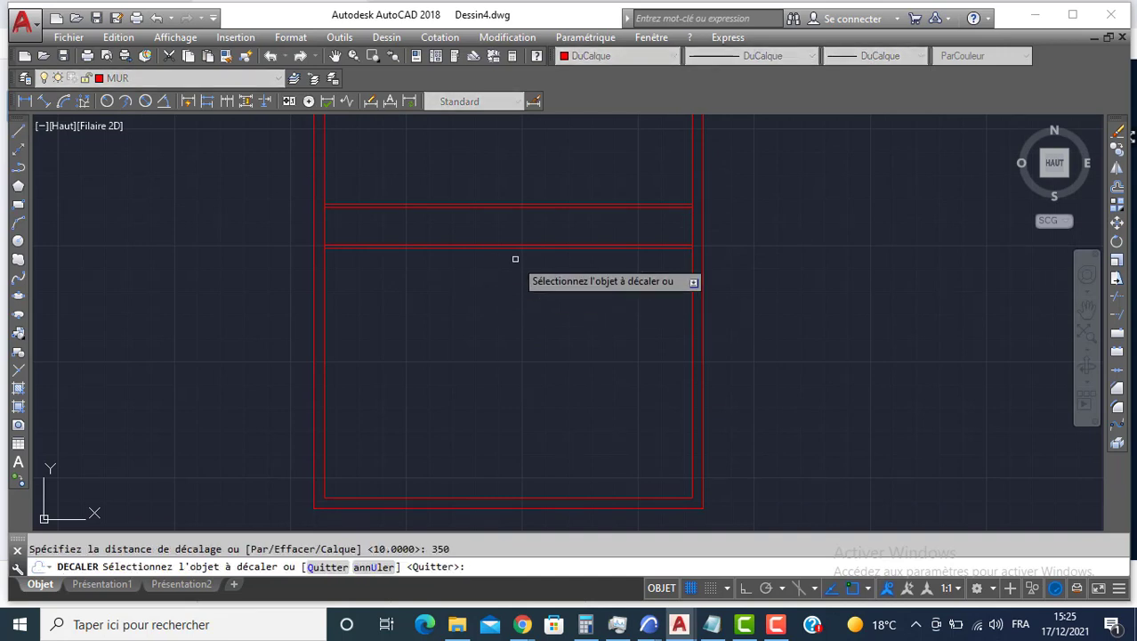
scroll(516, 256, "up", 2)
left_click(516, 236)
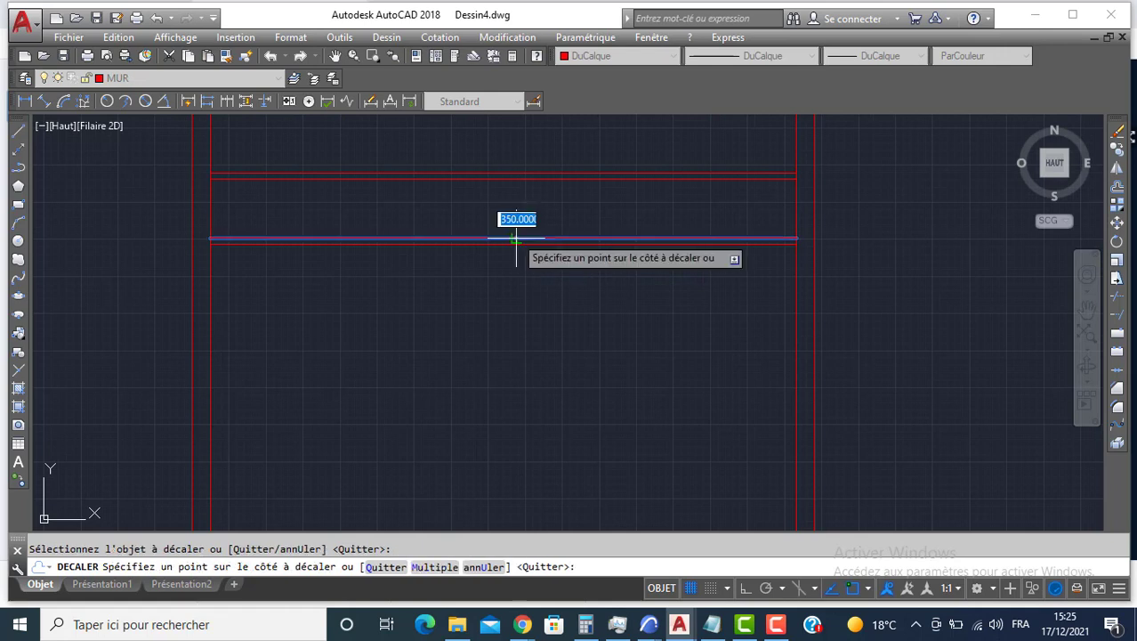
left_click(515, 349)
key("Return")
Step: Offset the third partition's line downward by 20 units to give it thickness
key("Return")
type("20")
key("Return")
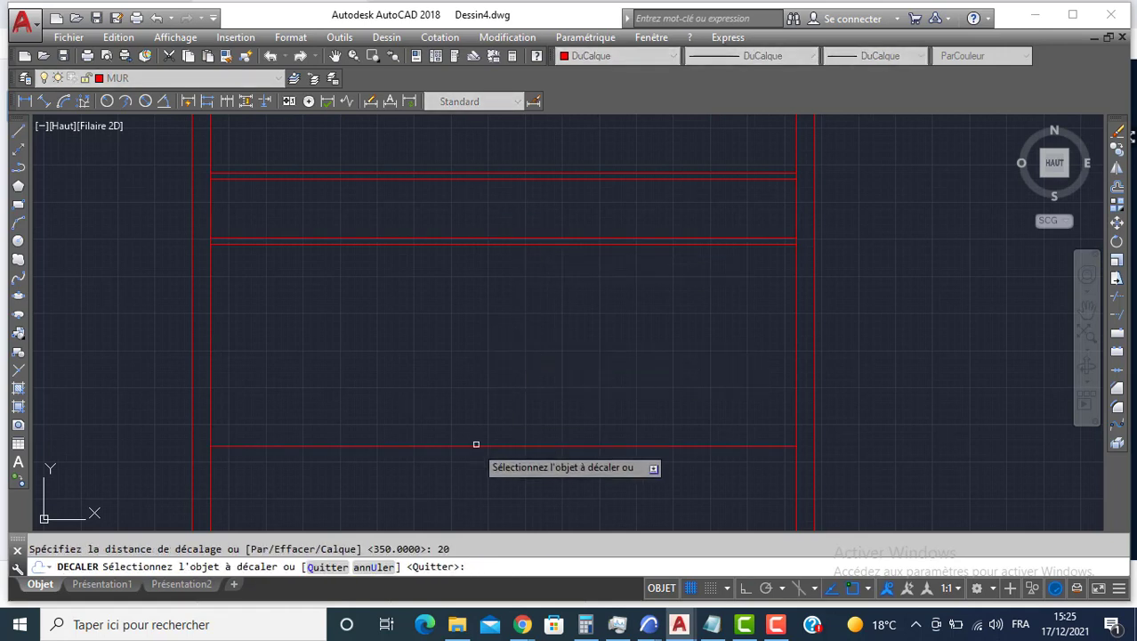
left_click(462, 445)
left_click(457, 485)
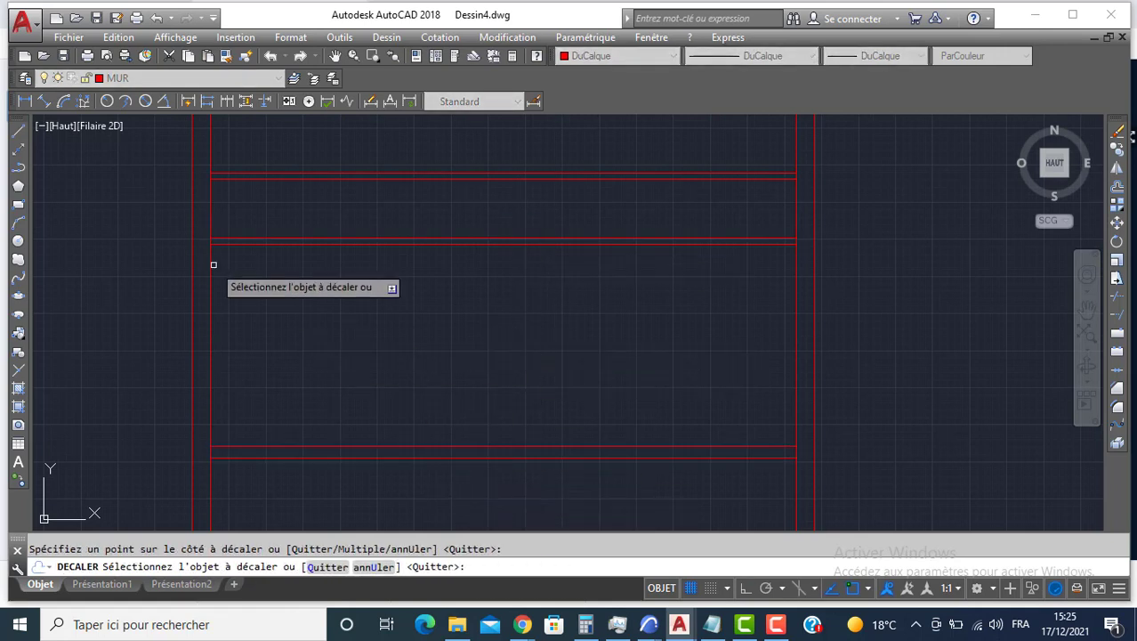
key("Return")
Step: Offset the left inner wall line to the right by 330 units to start a vertical partition
key("Return")
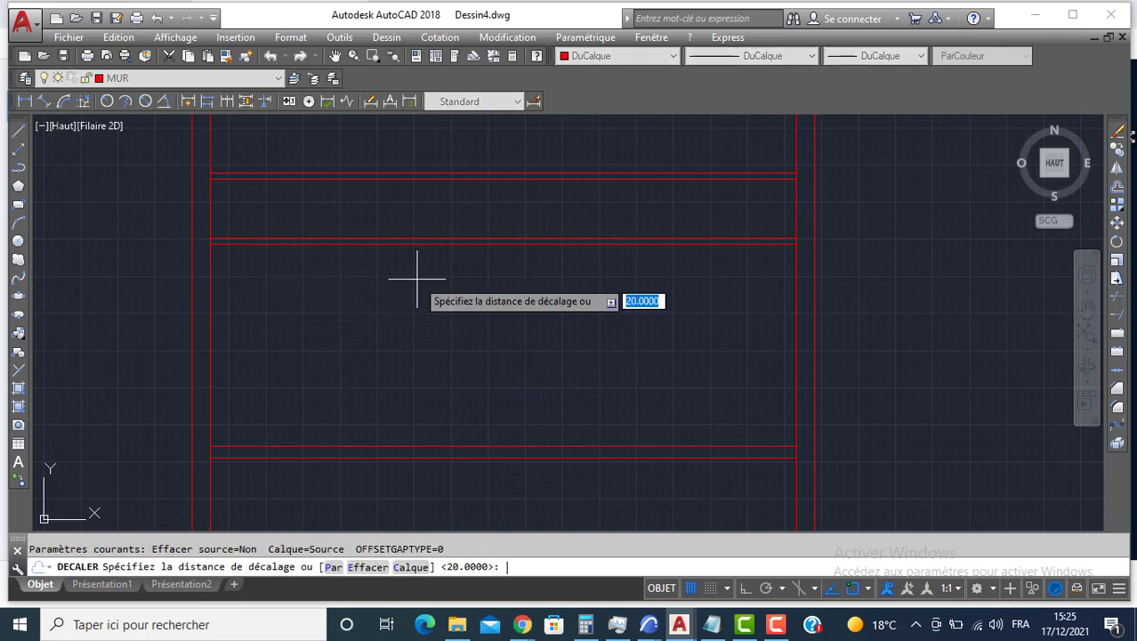
type("330")
key("Return")
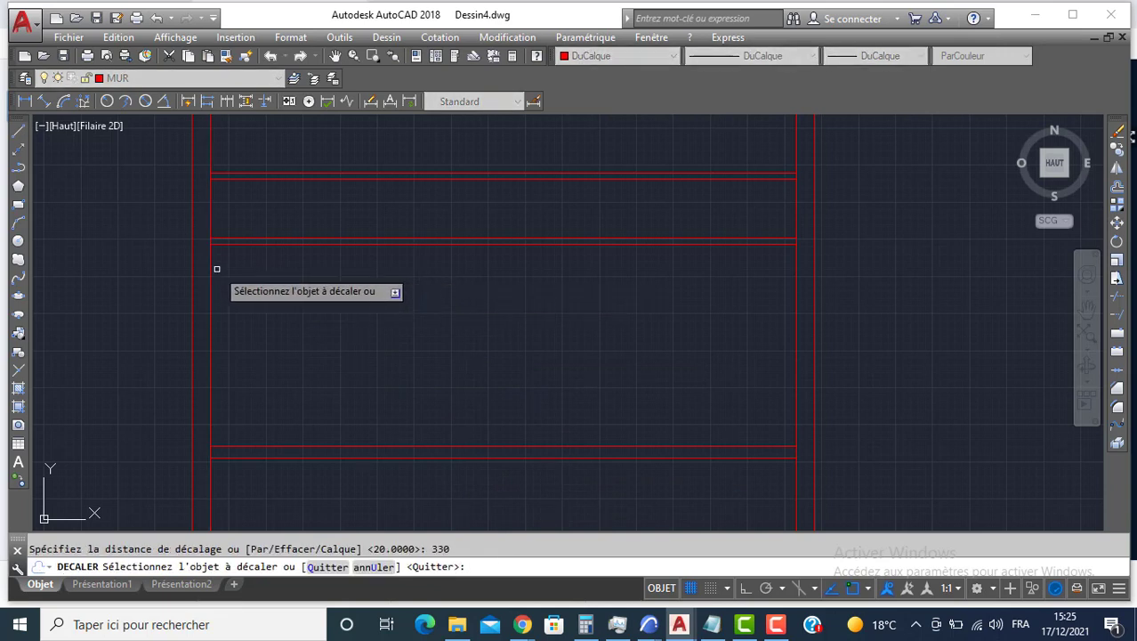
left_click(210, 271)
left_click(473, 295)
key("Return")
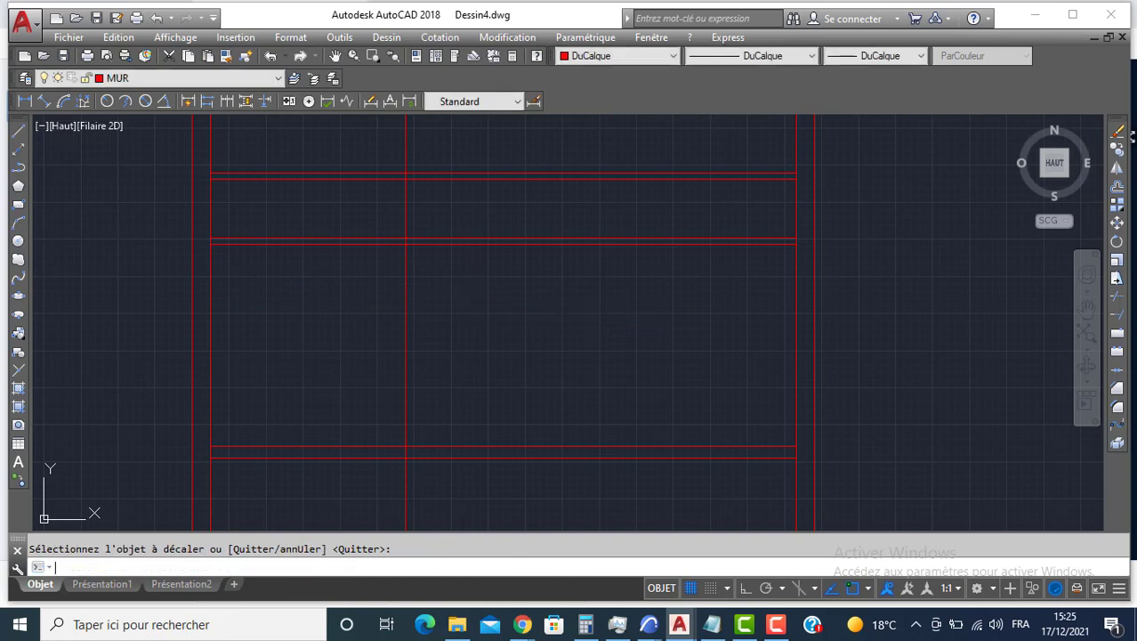
Step: Offset the vertical partition line to the right by 20 units to give it thickness
key("Return")
type("20")
key("Return")
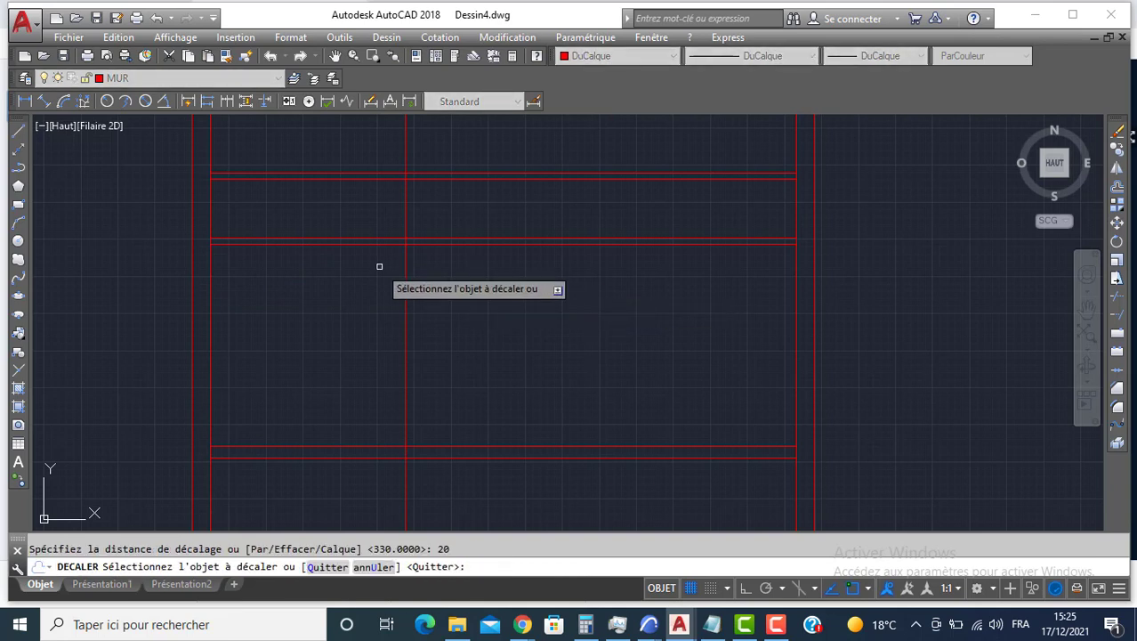
left_click(405, 263)
left_click(494, 271)
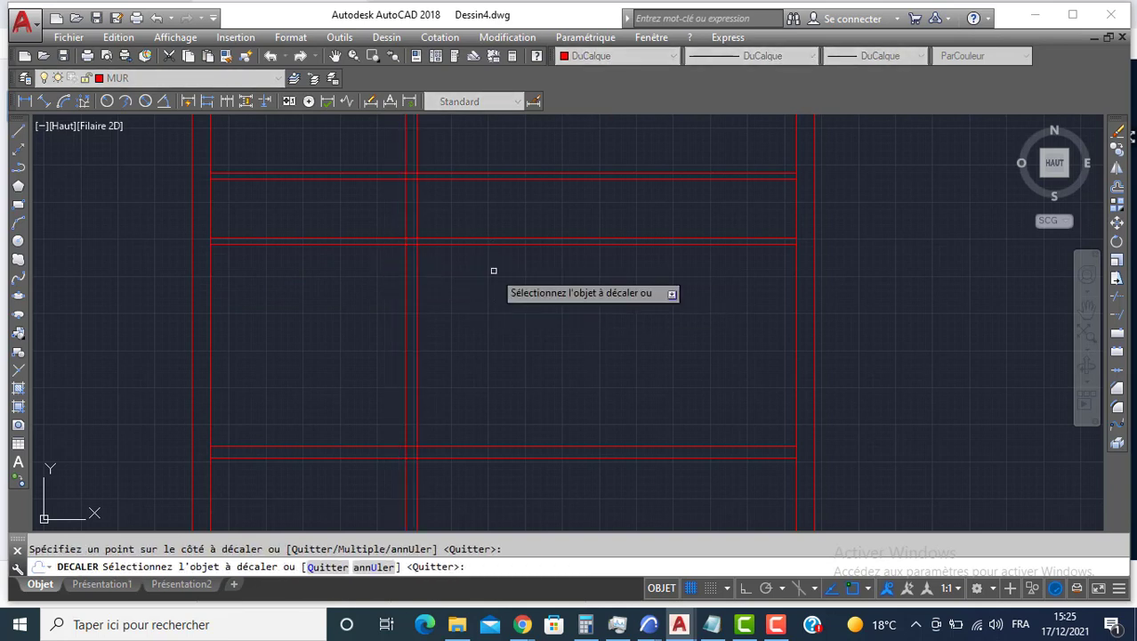
key("Return")
Step: Offset the vertical partition's right line to the right by 240 units to start a second vertical partition
key("Return")
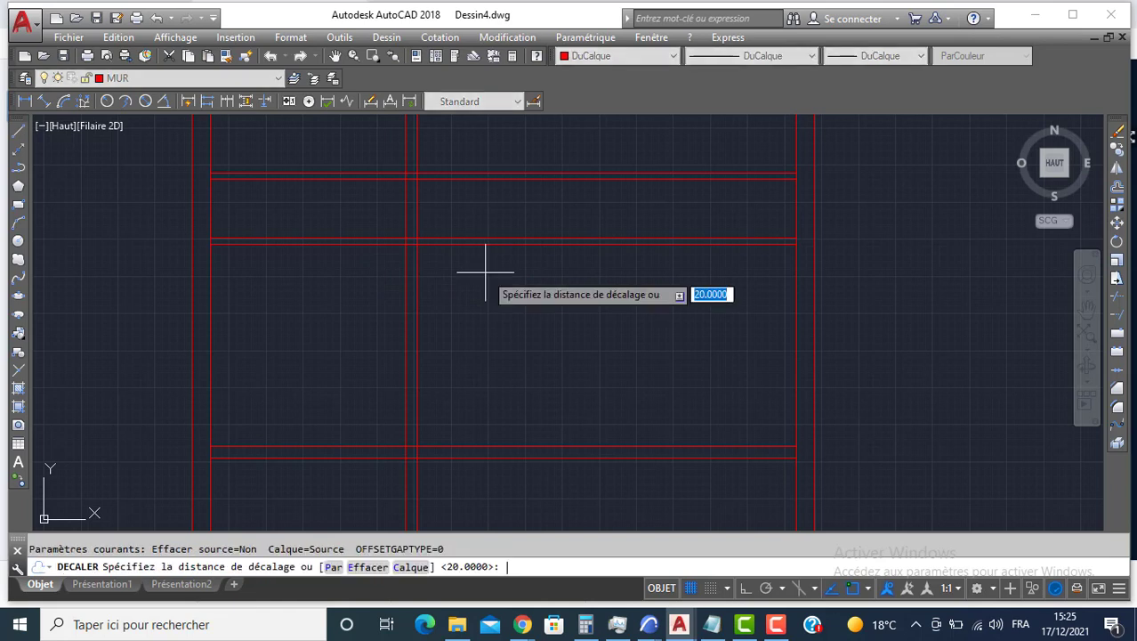
key("Return")
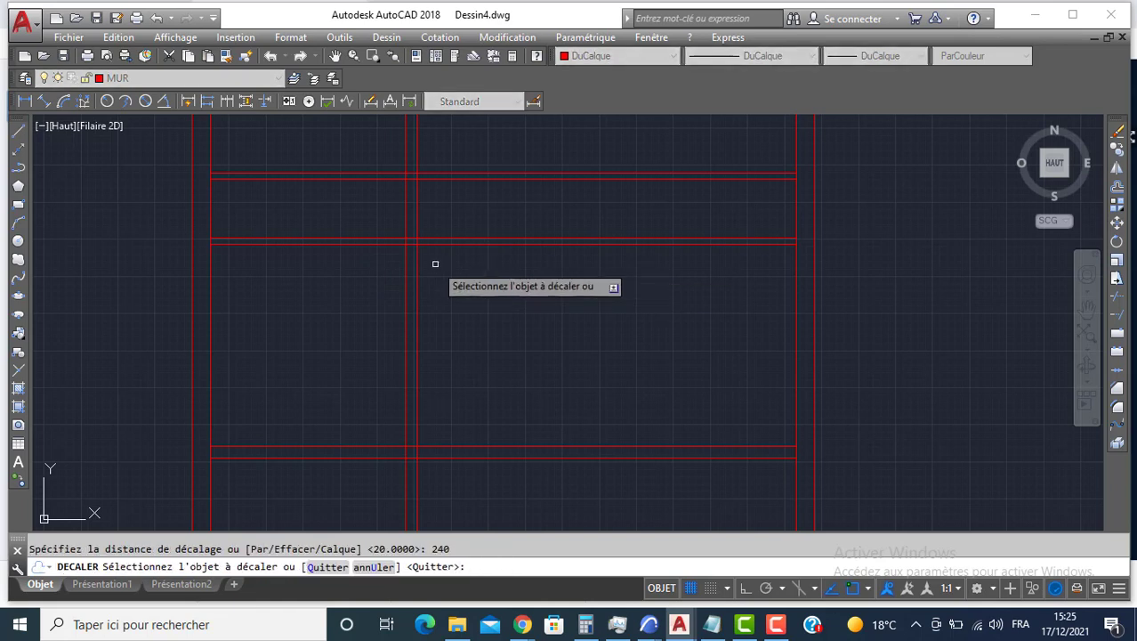
left_click(420, 268)
left_click(593, 285)
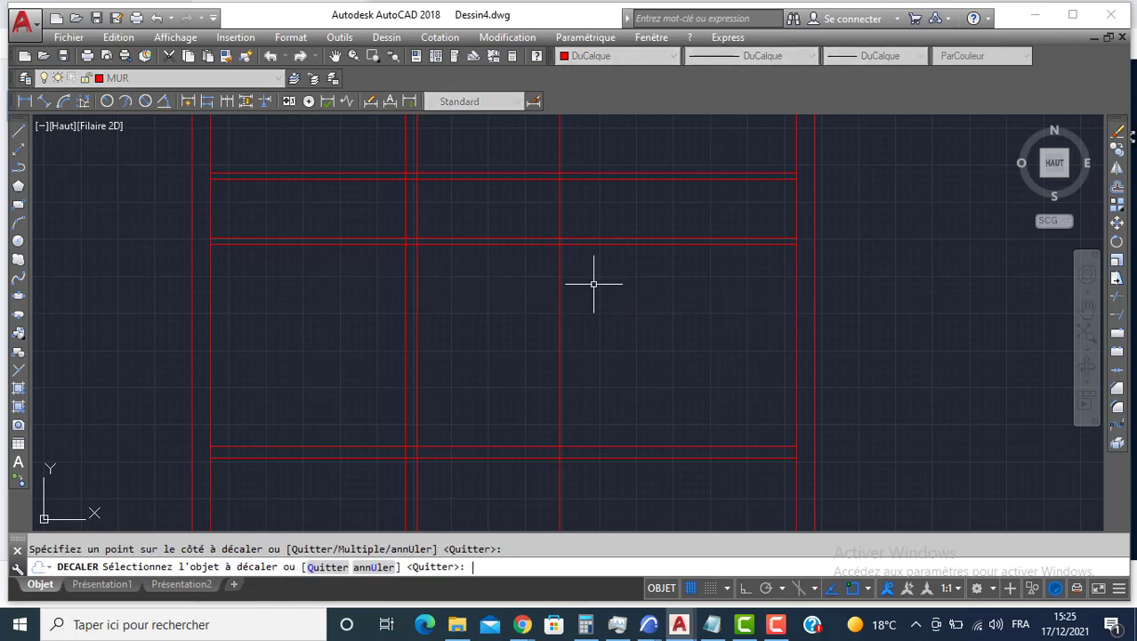
key("Return")
Step: Offset the second vertical partition's line to the right by 20 units to give it thickness
key("Return")
type("20")
key("Return")
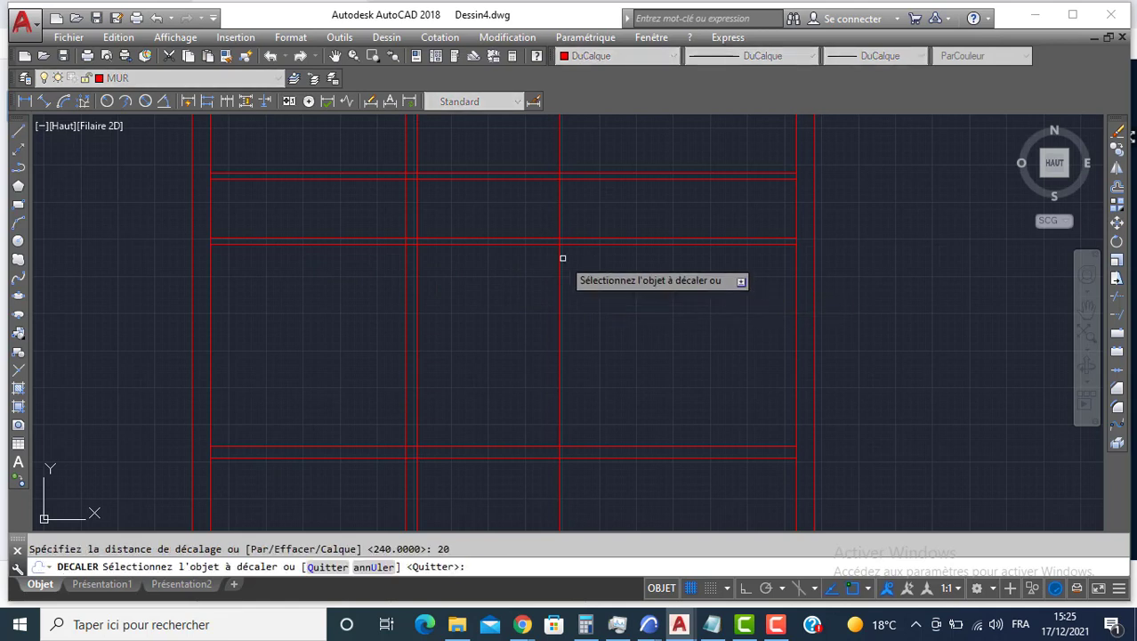
left_click(560, 258)
left_click(633, 258)
key("Return")
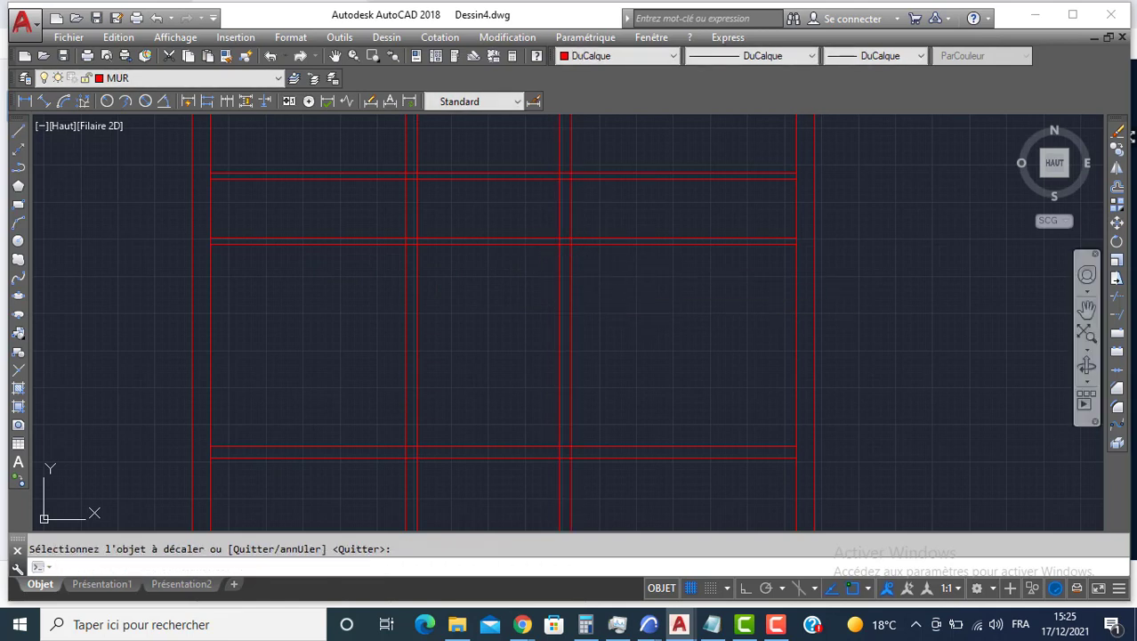
Step: Trim away the first horizontal partition on both outer sides of the two vertical partitions
left_click(1118, 299)
key("Return")
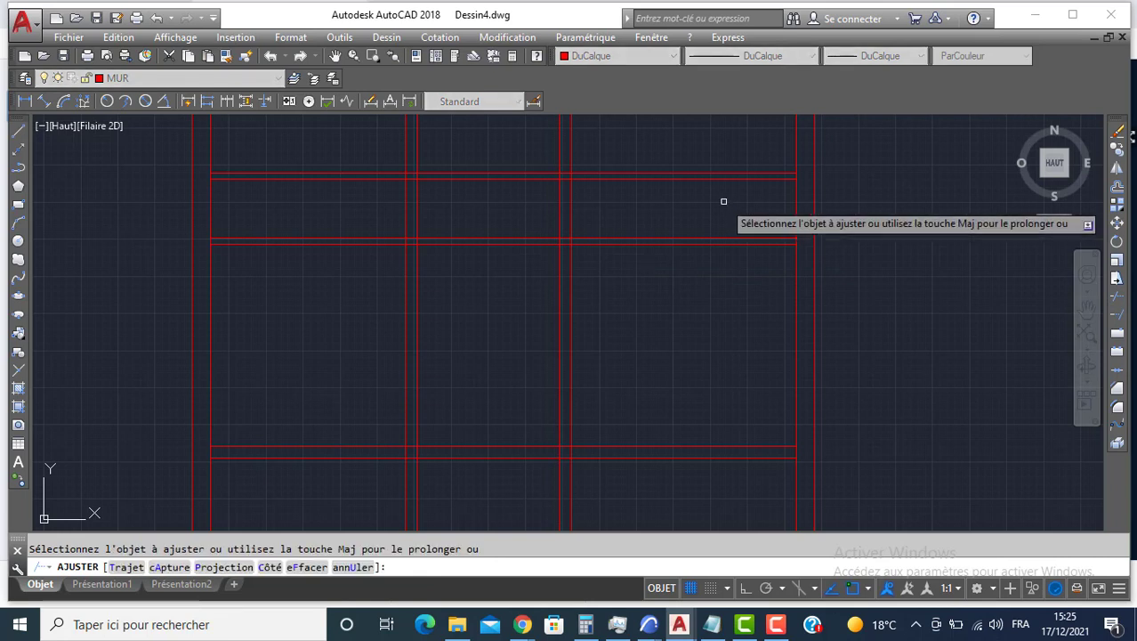
left_click(681, 166)
left_click(649, 195)
left_click(398, 161)
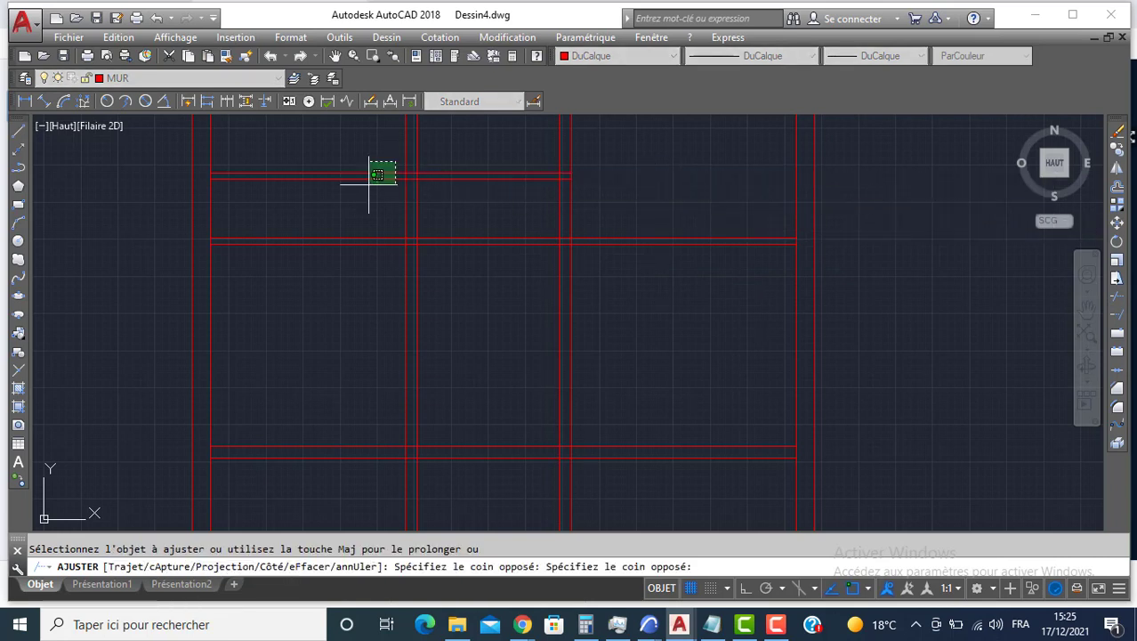
left_click(370, 191)
Step: Trim both vertical partitions across the corridor and remove the second horizontal partition's segment between them
left_click(331, 201)
left_click(619, 225)
left_click(524, 225)
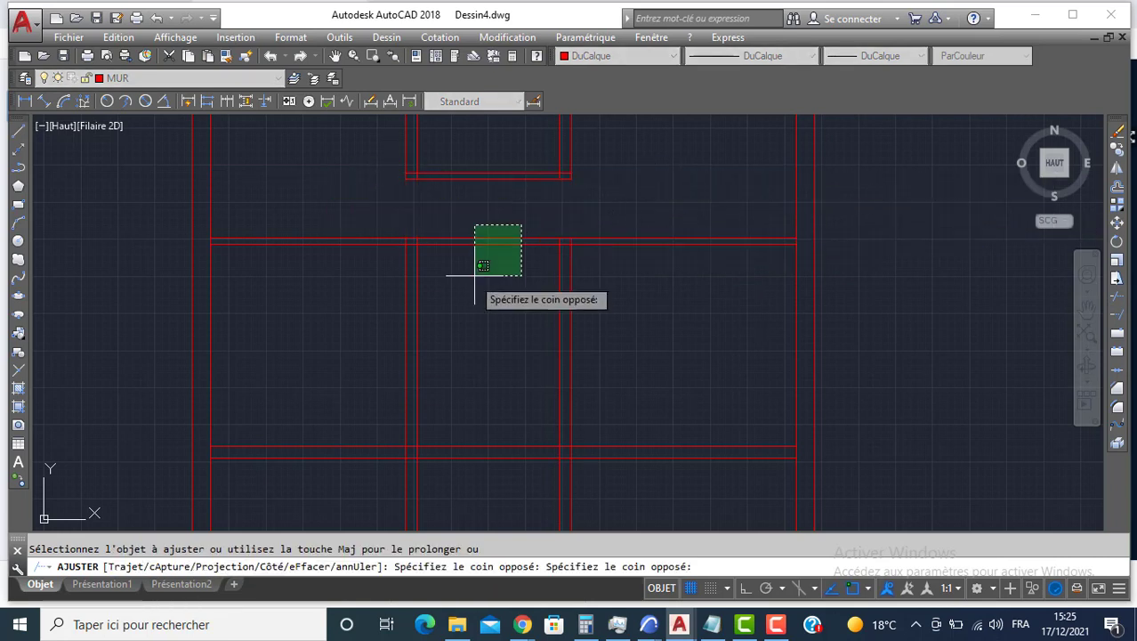
left_click(470, 283)
Step: Trim the third horizontal partition between the vertical partitions and delete its remaining right-hand segment
scroll(597, 330, "down", 5)
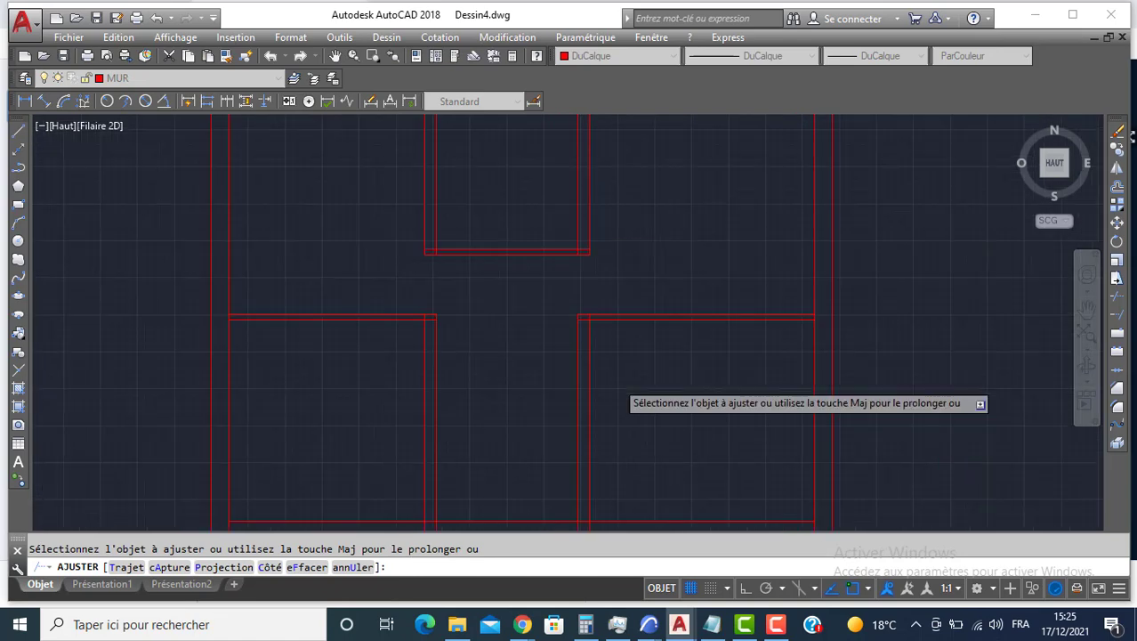
left_click(579, 363)
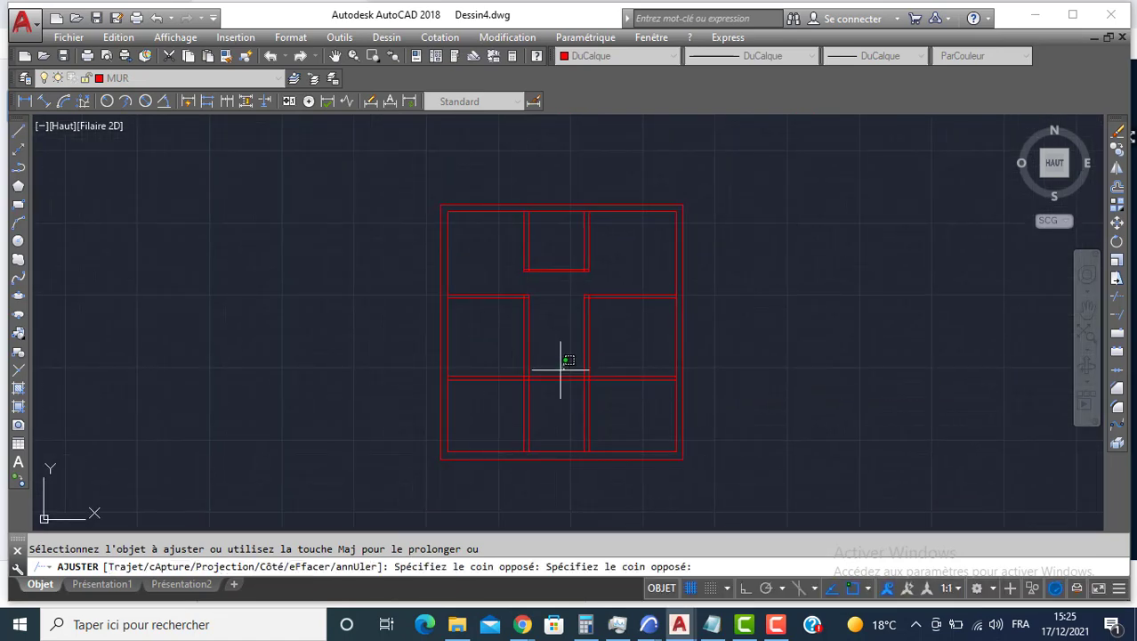
left_click(563, 384)
key("Return")
left_click(636, 367)
left_click(629, 381)
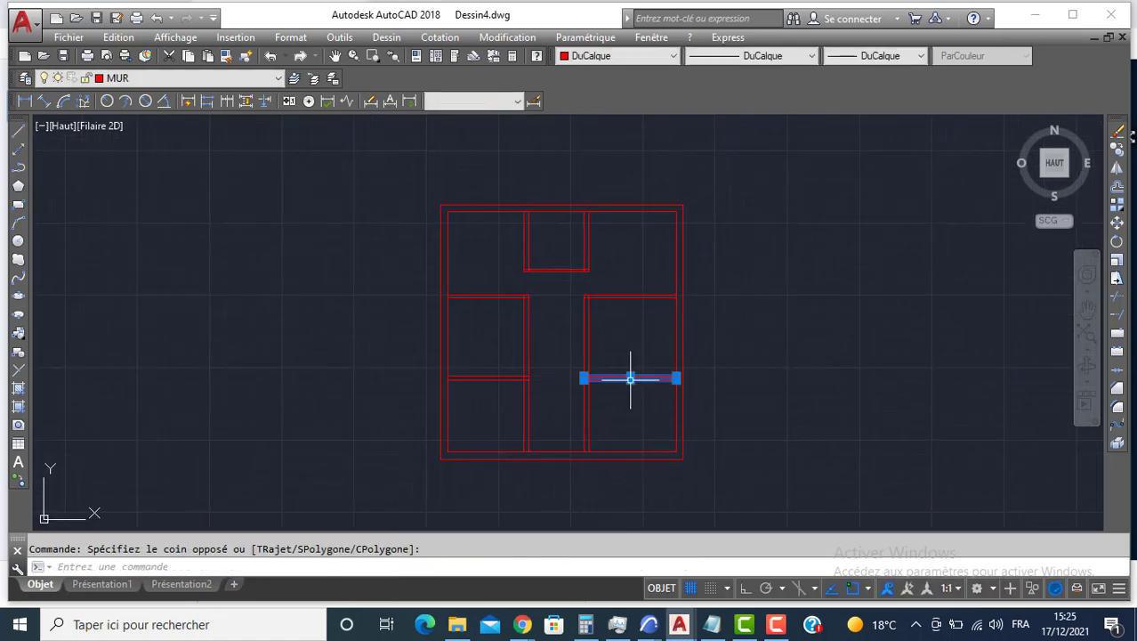
key("Delete")
Step: Offset the lower line of the second partition's right-hand section downward by 120 units
scroll(671, 292, "up", 4)
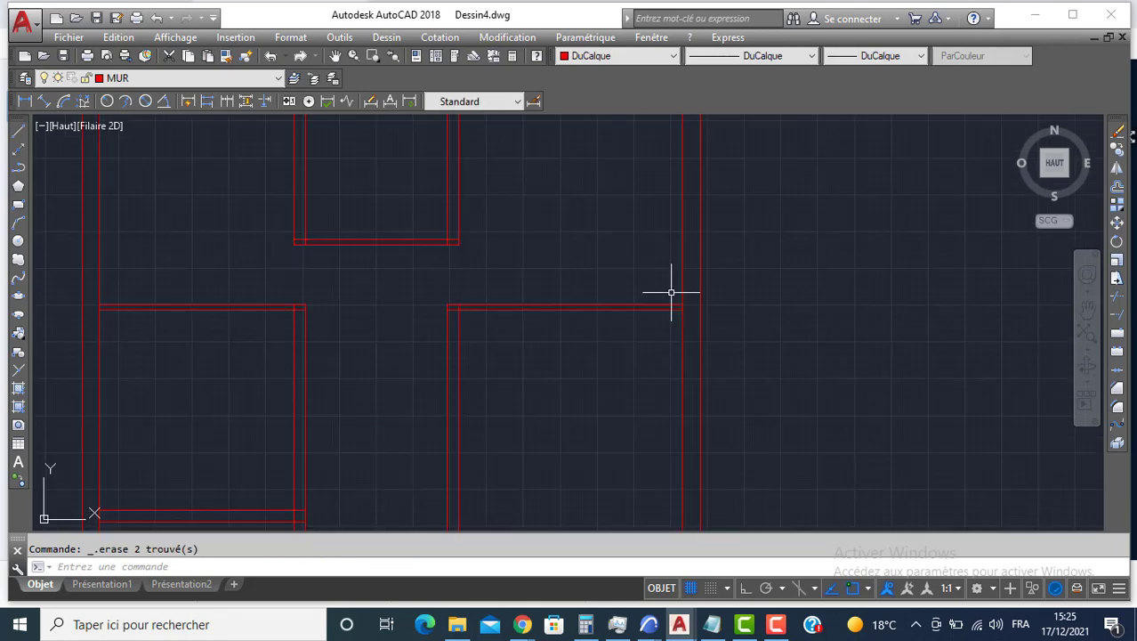
left_click(1118, 187)
type("120")
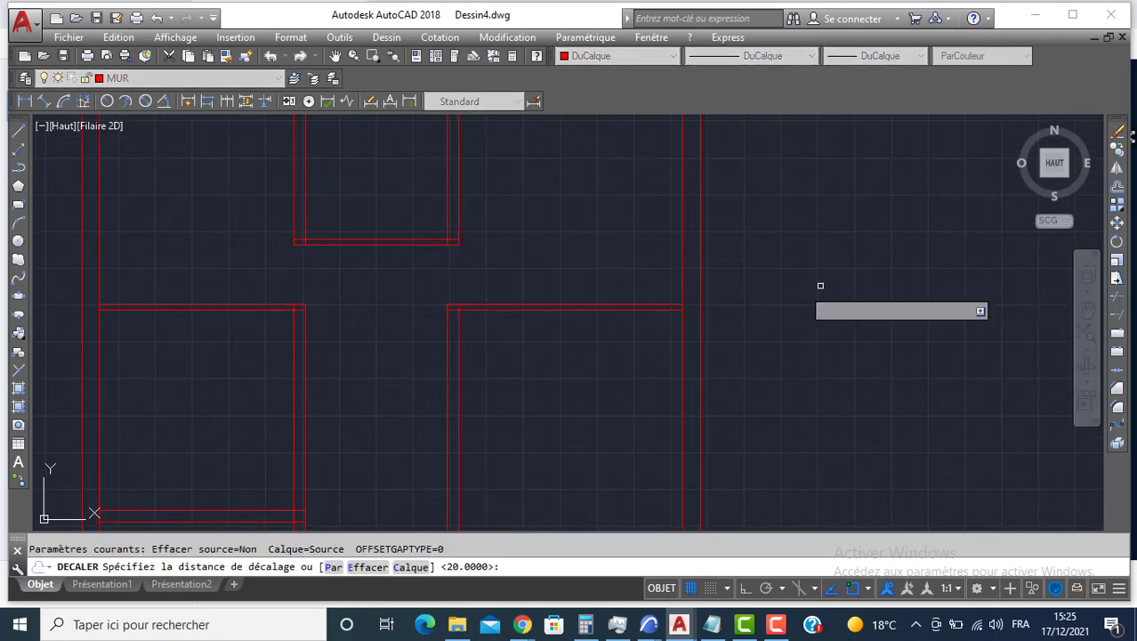
key("Return")
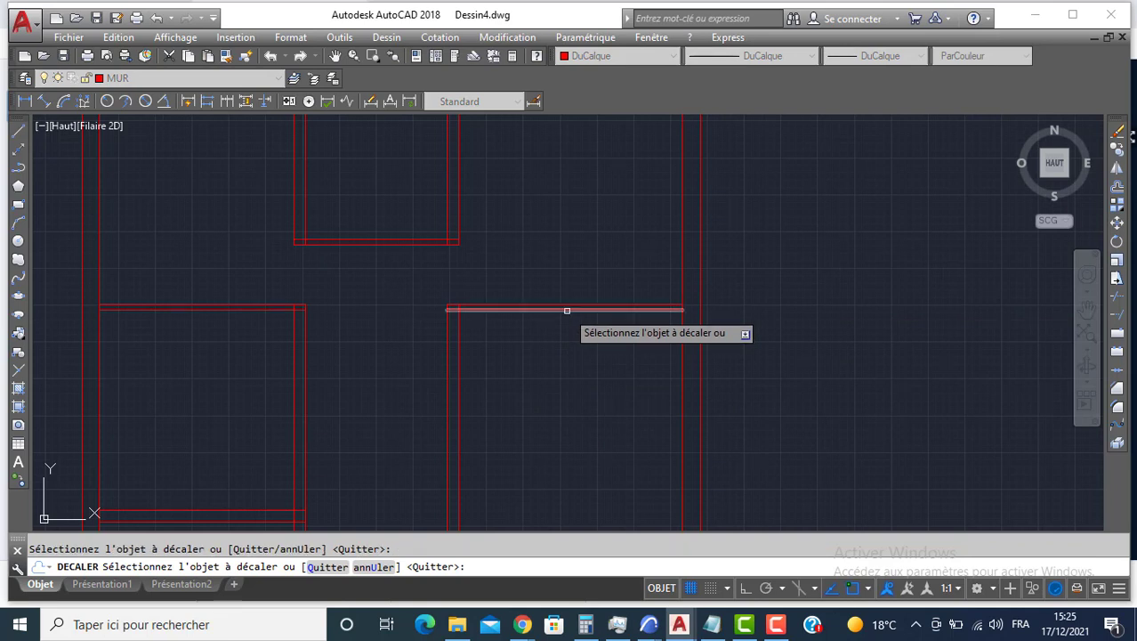
left_click(567, 311)
left_click(559, 389)
key("Return")
Step: Offset the new right-hand partition line downward by 10 units to give it thickness
key("Return")
type("1")
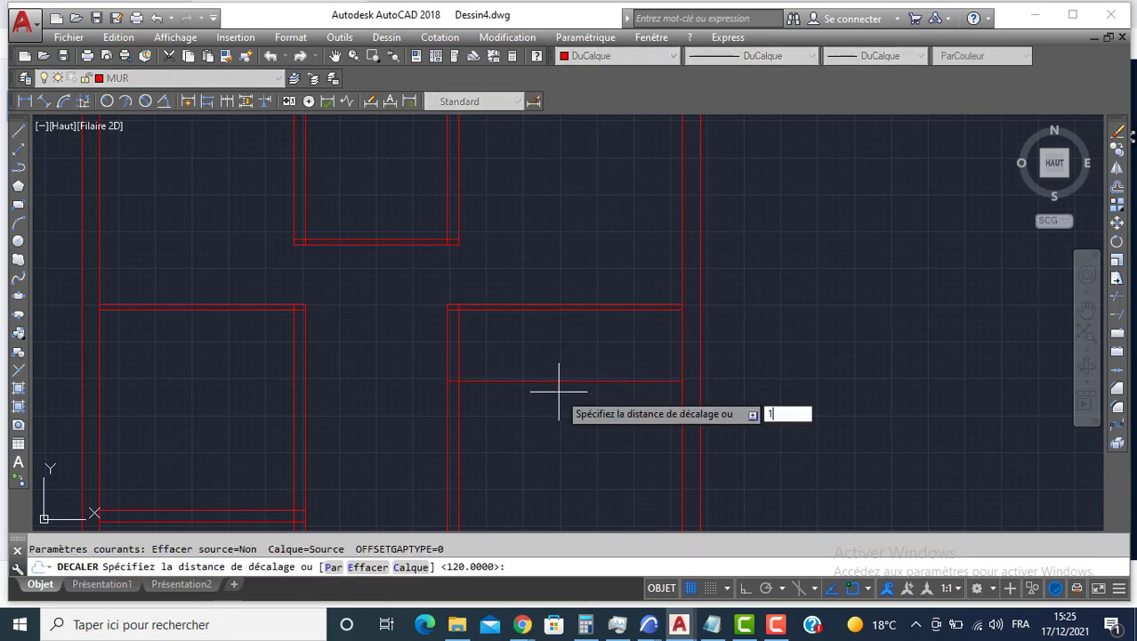
type("0")
key("Return")
left_click(548, 381)
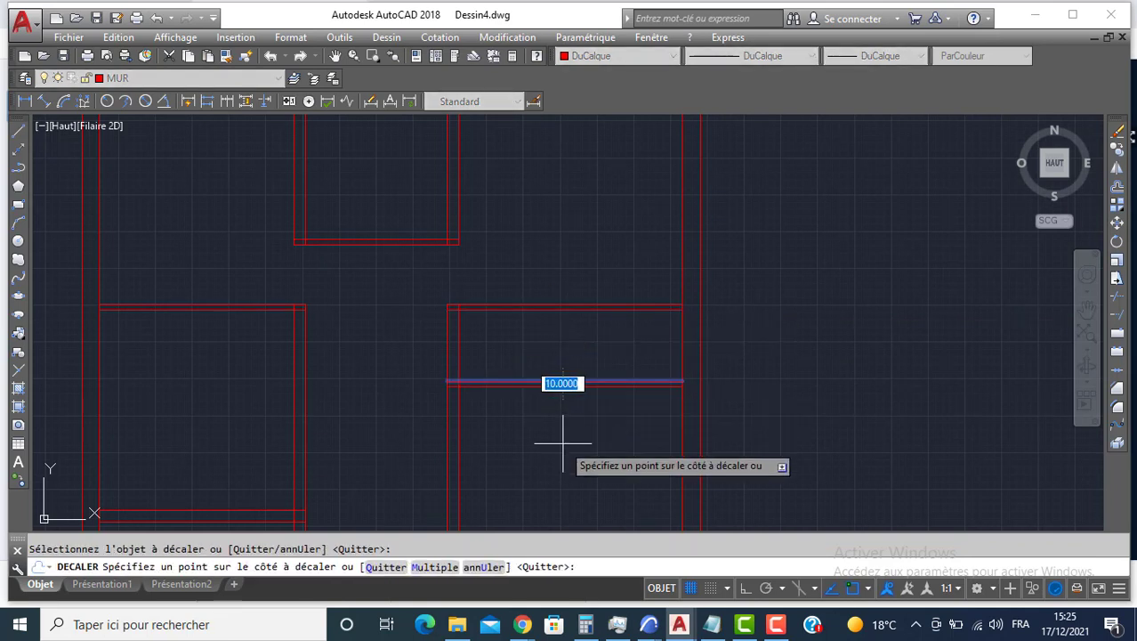
left_click(559, 450)
key("Return")
Step: Trim away the right vertical partition's lines between the second partition and the new partition below it
left_click(1119, 299)
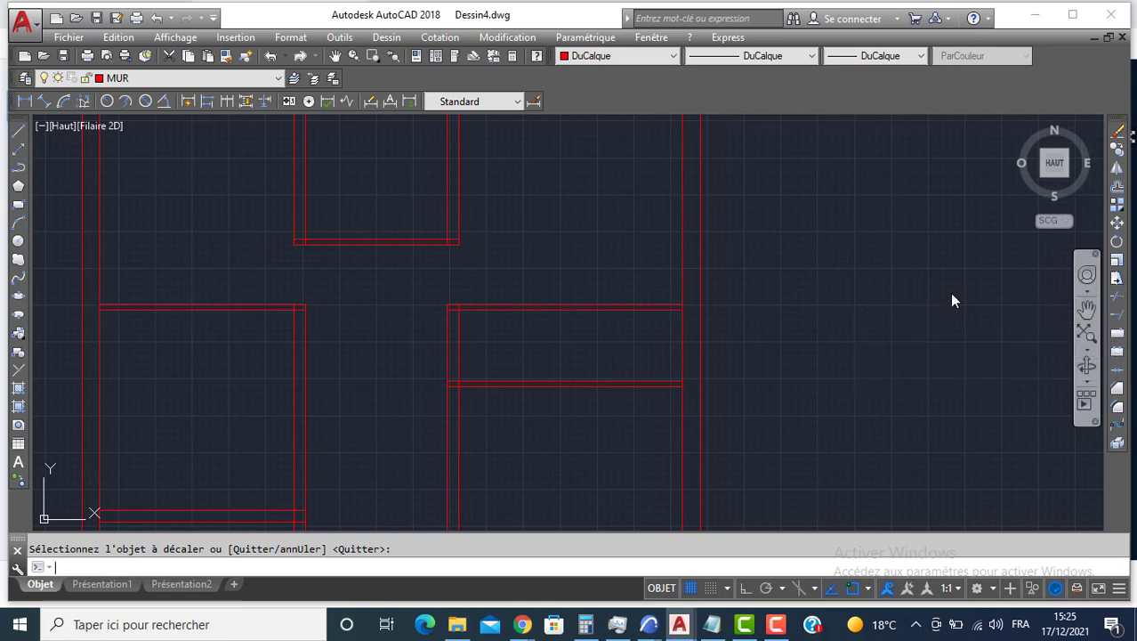
key("Return")
scroll(457, 307, "up", 4)
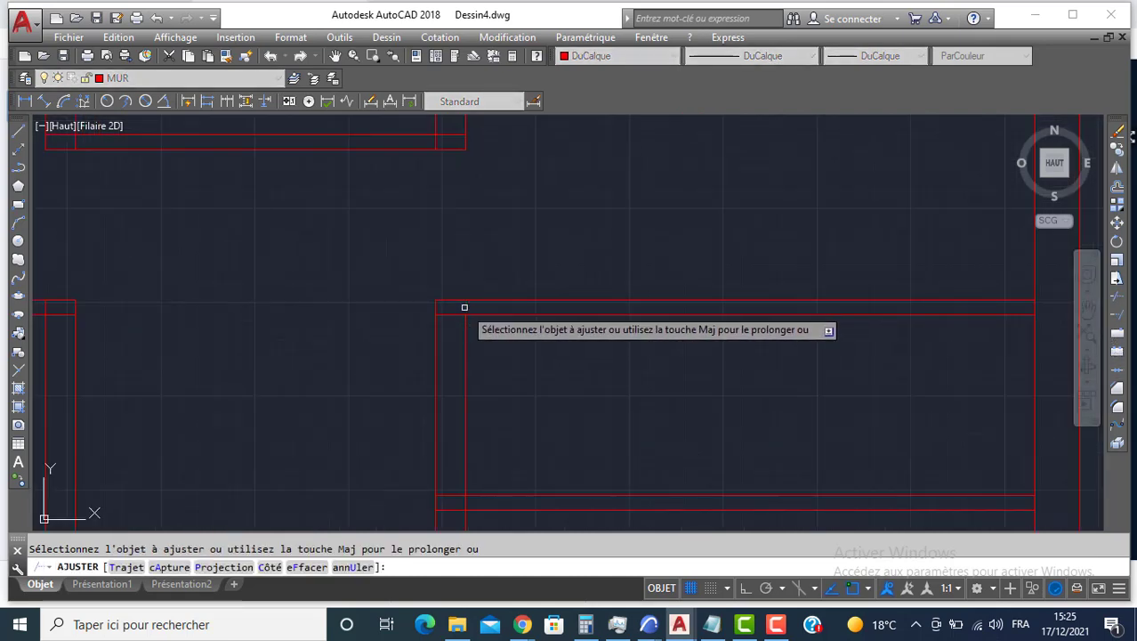
left_click(514, 367)
left_click(400, 430)
Step: Trim the overlapping lines at the new partition's left corner and the right inner wall line where both right-hand partitions meet it
middle_click_drag(411, 493, 408, 316)
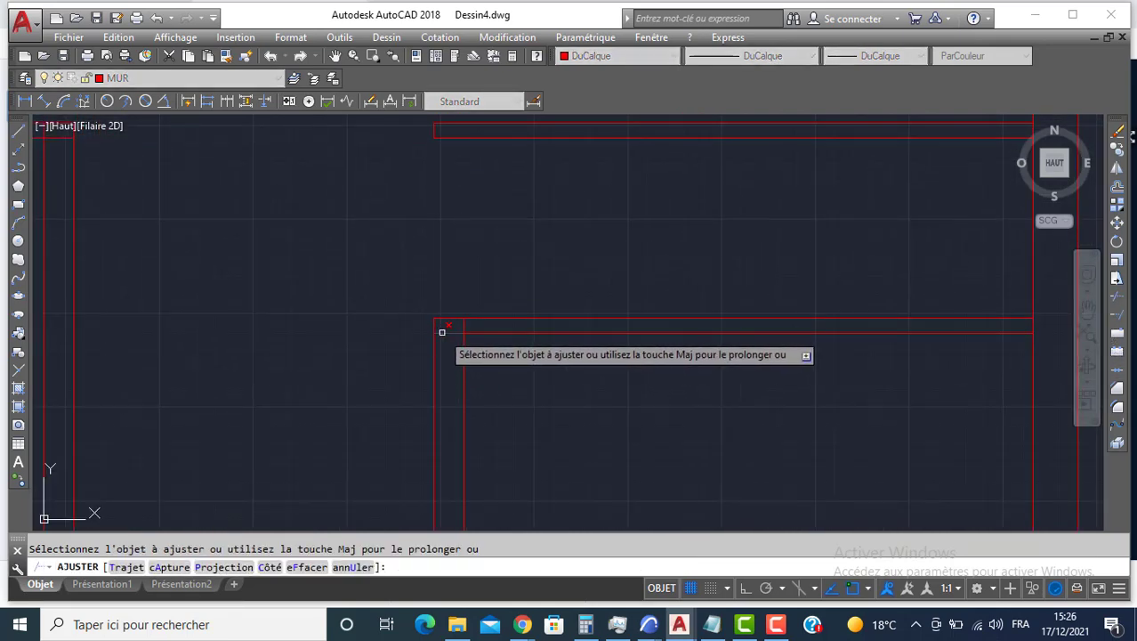
left_click(442, 331)
middle_click_drag(666, 311, 420, 306)
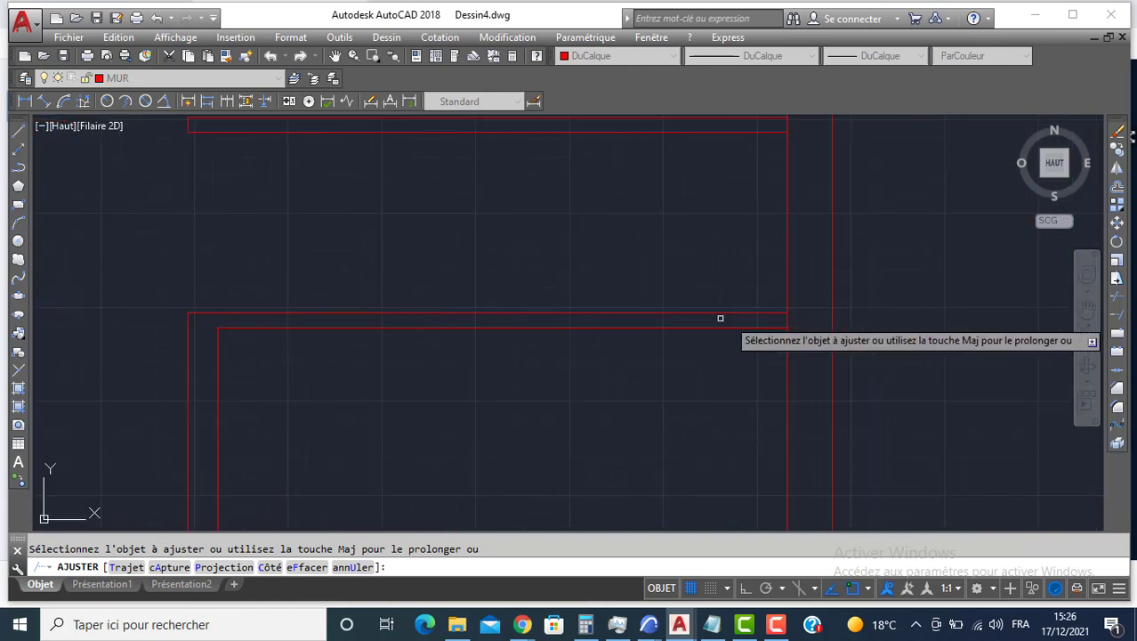
left_click(786, 319)
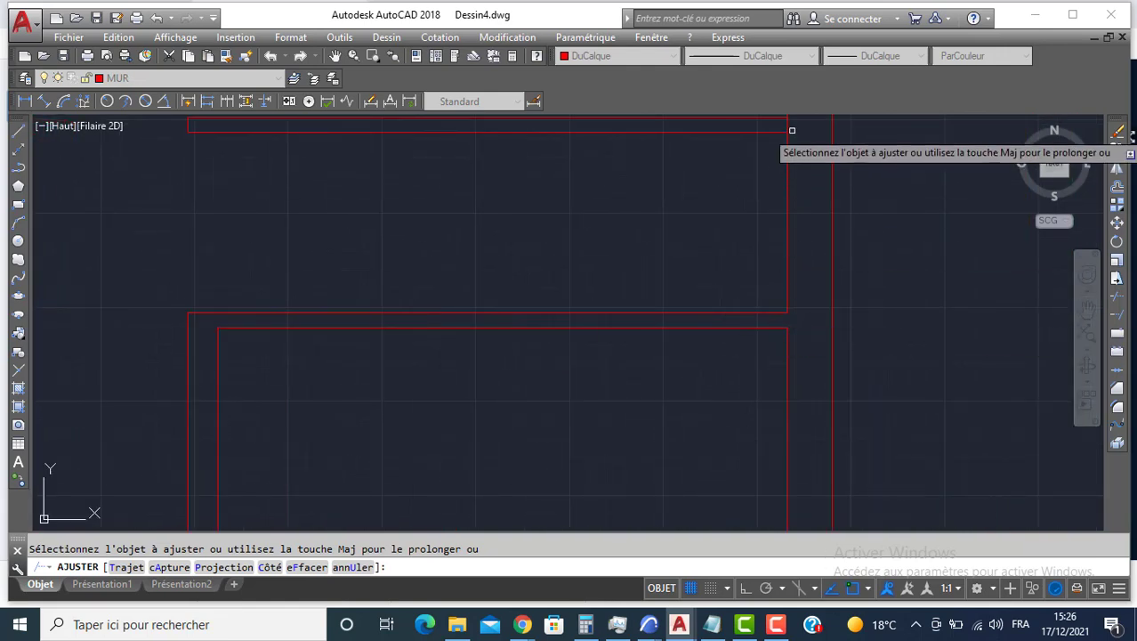
left_click(787, 124)
scroll(291, 242, "down", 4)
middle_click_drag(294, 268, 605, 306)
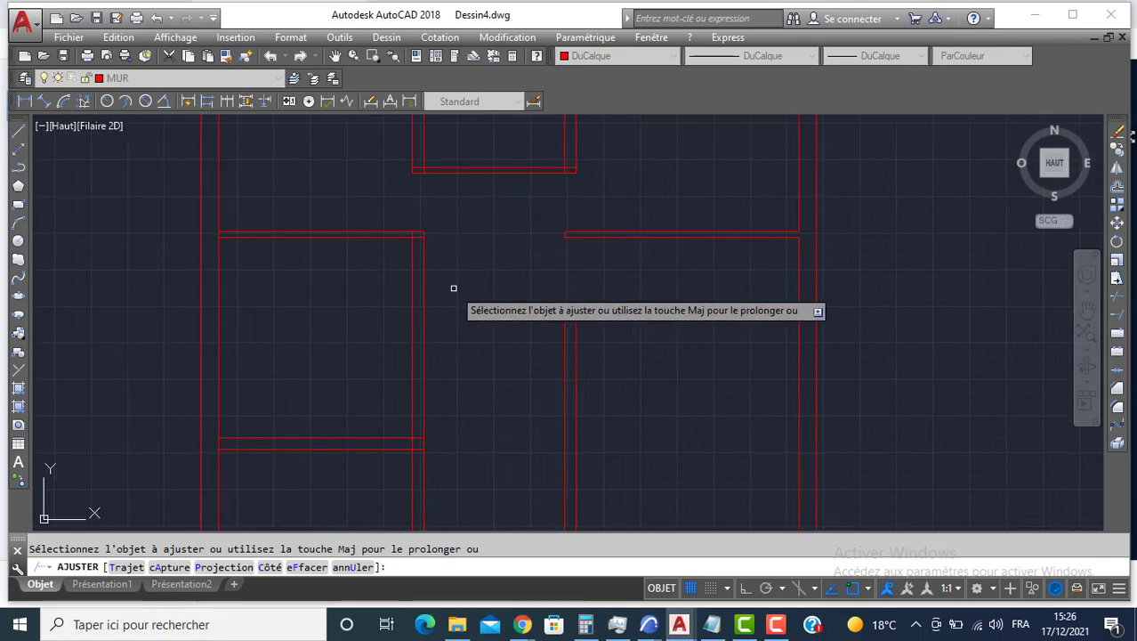
Step: Trim the overlapping lines at the upper-left room's partition corner and left inner wall, and at the bottom corners of the top middle room
scroll(425, 226, "up", 2)
left_click(408, 242)
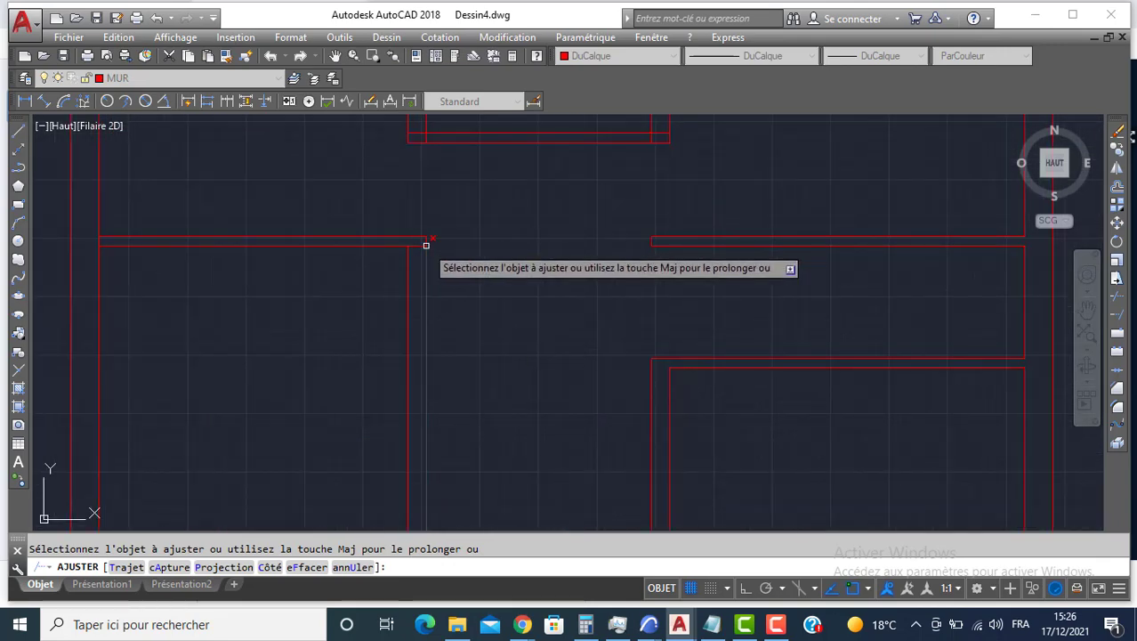
left_click(99, 240)
middle_click_drag(429, 177, 366, 339)
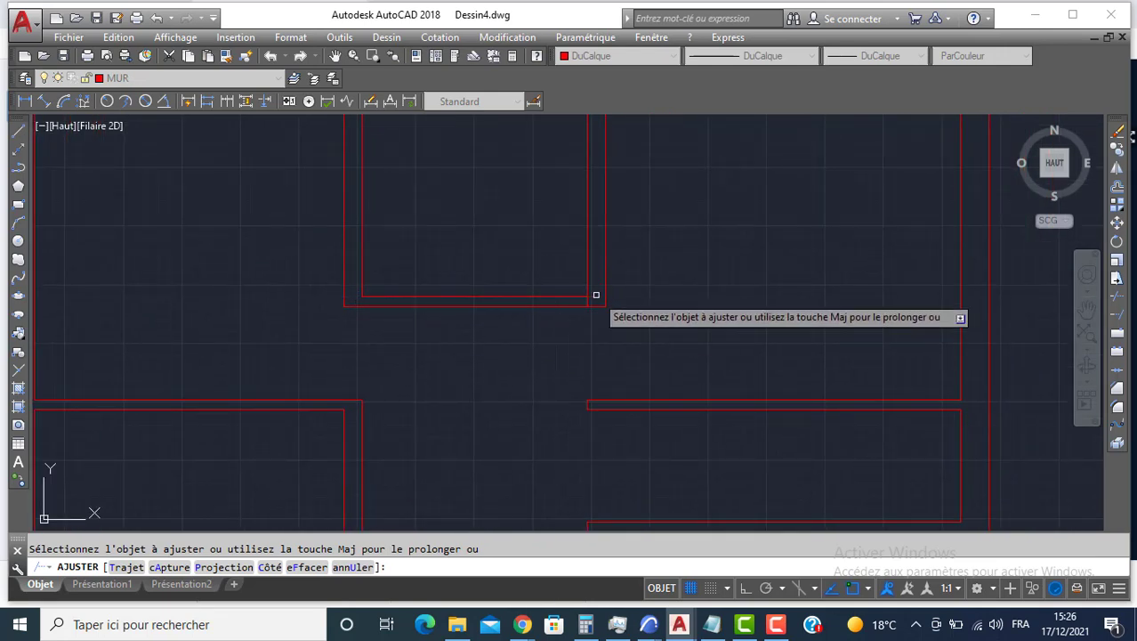
scroll(530, 256, "down", 2)
Step: Trim the top inner wall line where the top middle room's two vertical partitions meet it
middle_click_drag(528, 238, 511, 356)
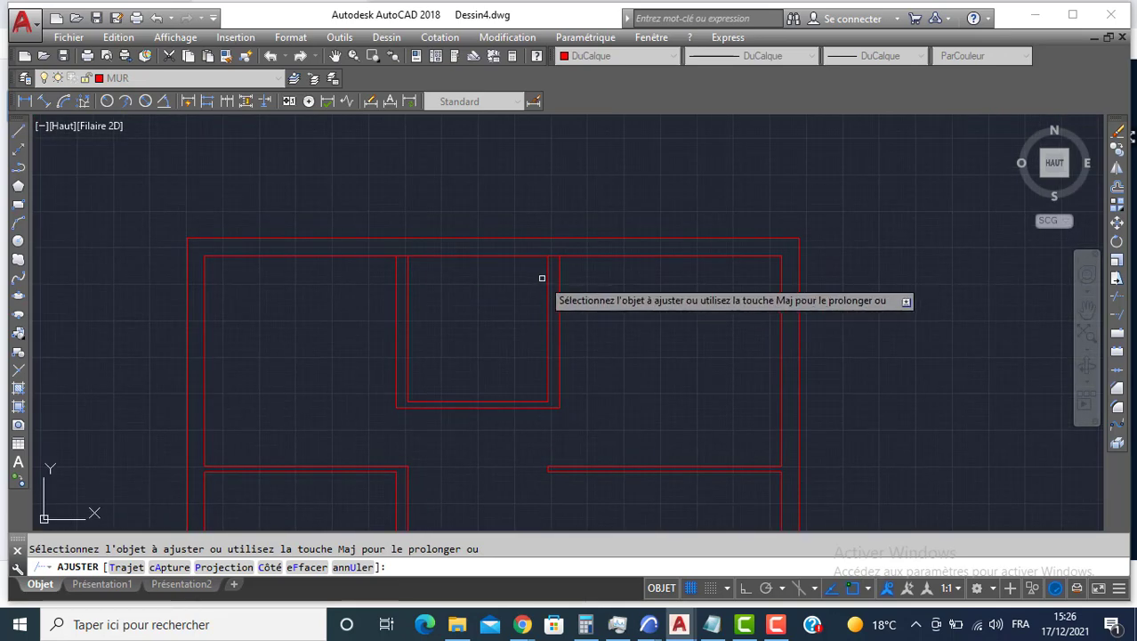
scroll(553, 259, "up", 2)
left_click(553, 246)
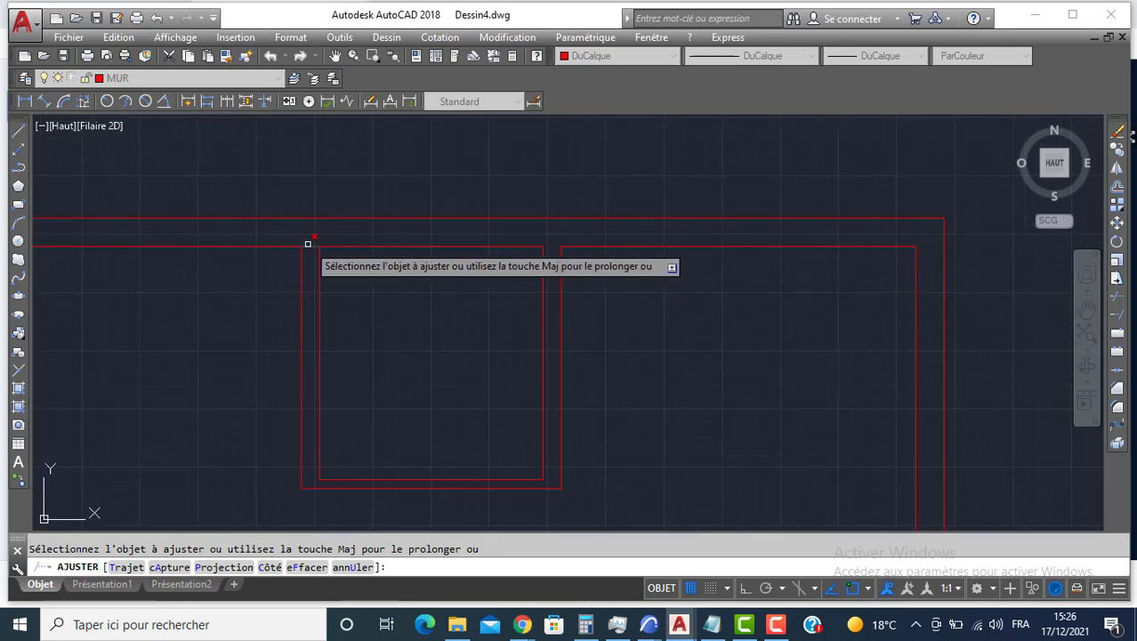
scroll(369, 387, "down", 2)
middle_click_drag(368, 386, 381, 223)
Step: Trim the lines where the lower-left partition meets the vertical partition and where both vertical partitions meet the bottom inner wall line
scroll(322, 332, "up", 4)
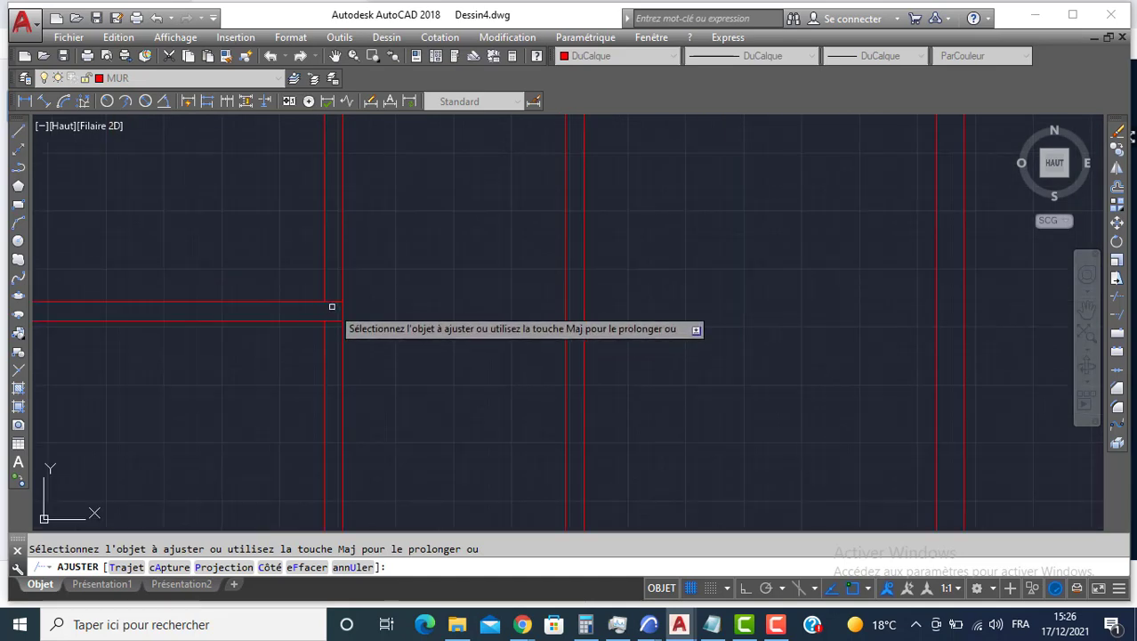
scroll(408, 368, "down", 3)
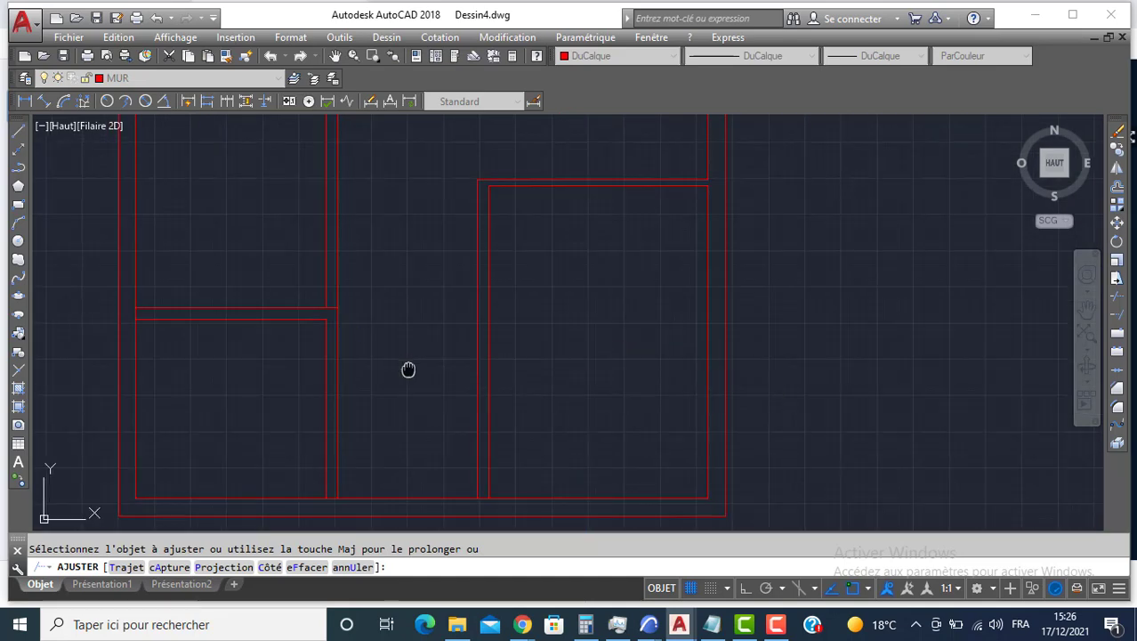
middle_click_drag(408, 367, 410, 320)
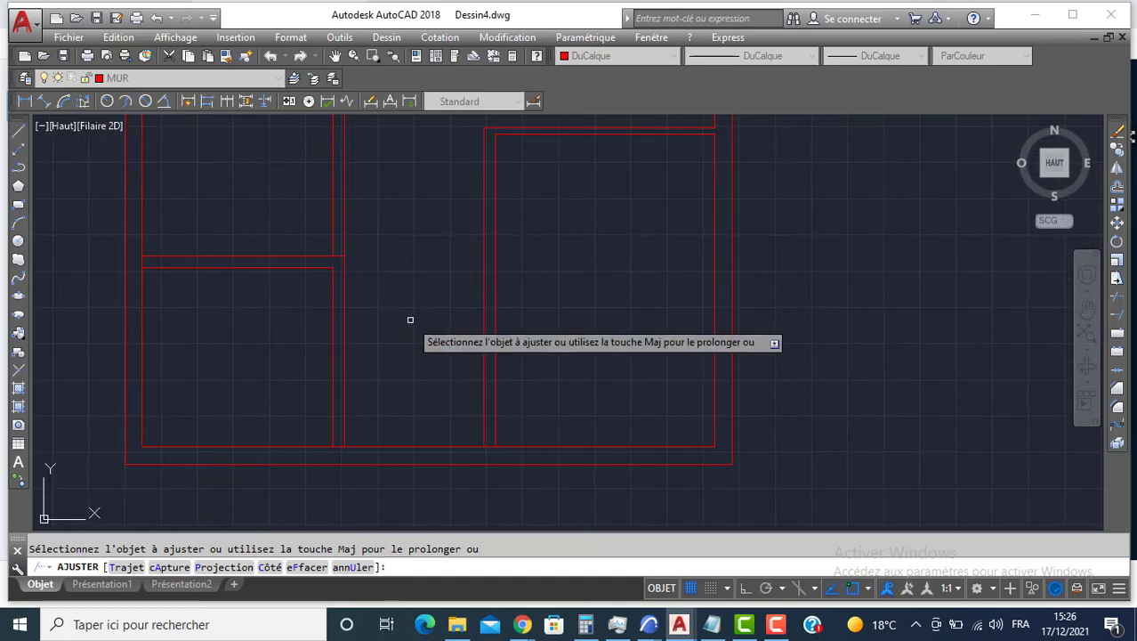
left_click(490, 446)
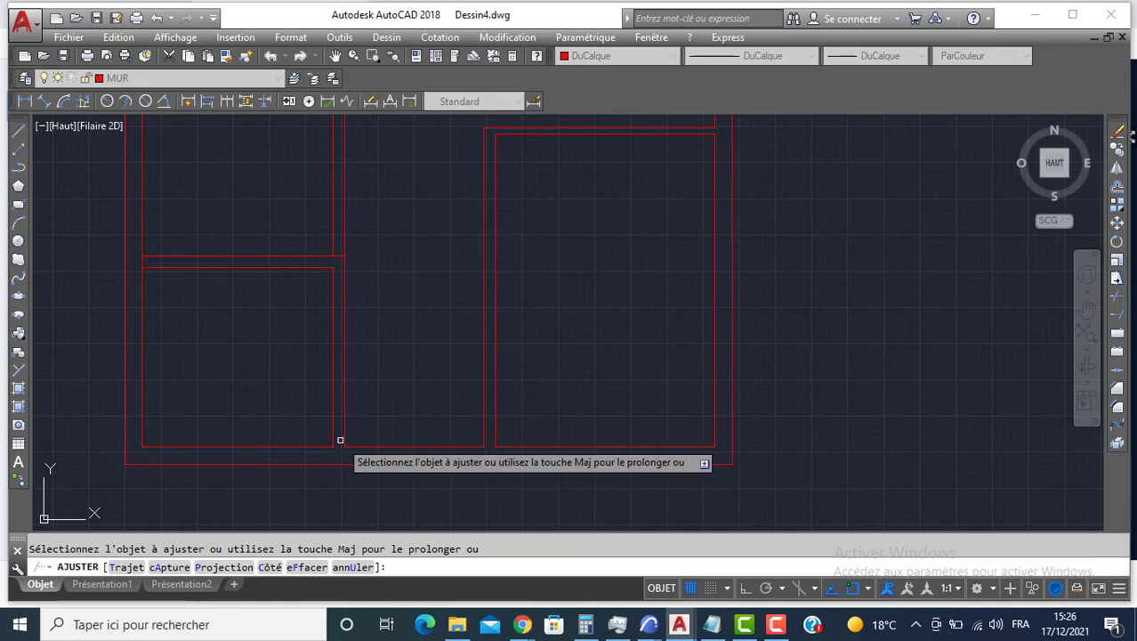
key("ctrl+z")
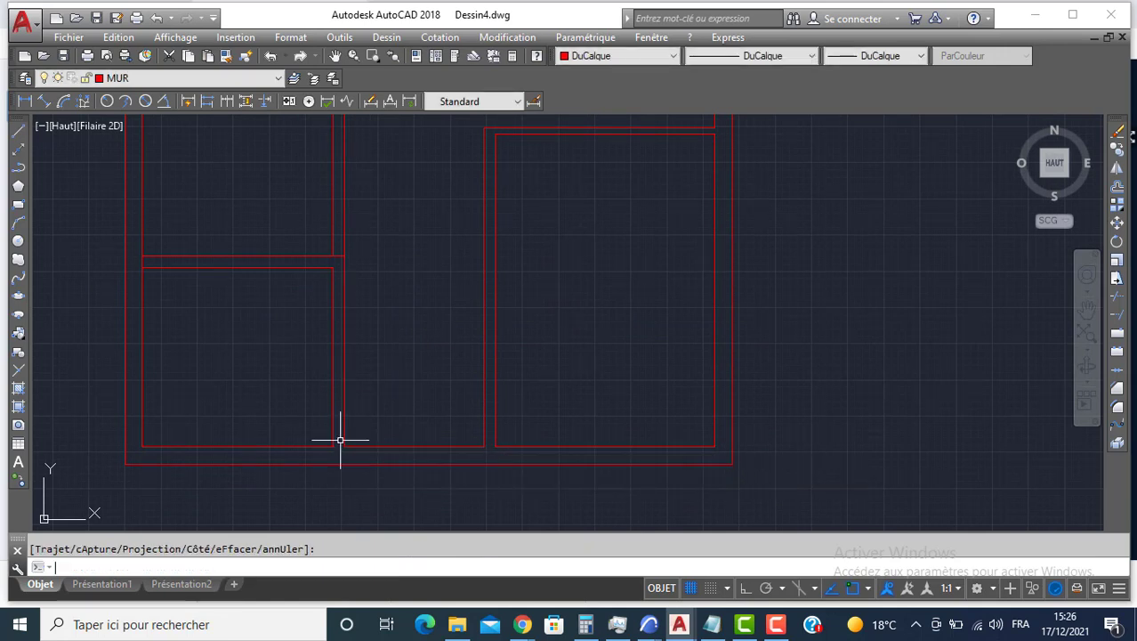
Step: Draw a horizontal line with Ortho on across the corridor between the two vertical partitions, below the lower-left partition
left_click(18, 131)
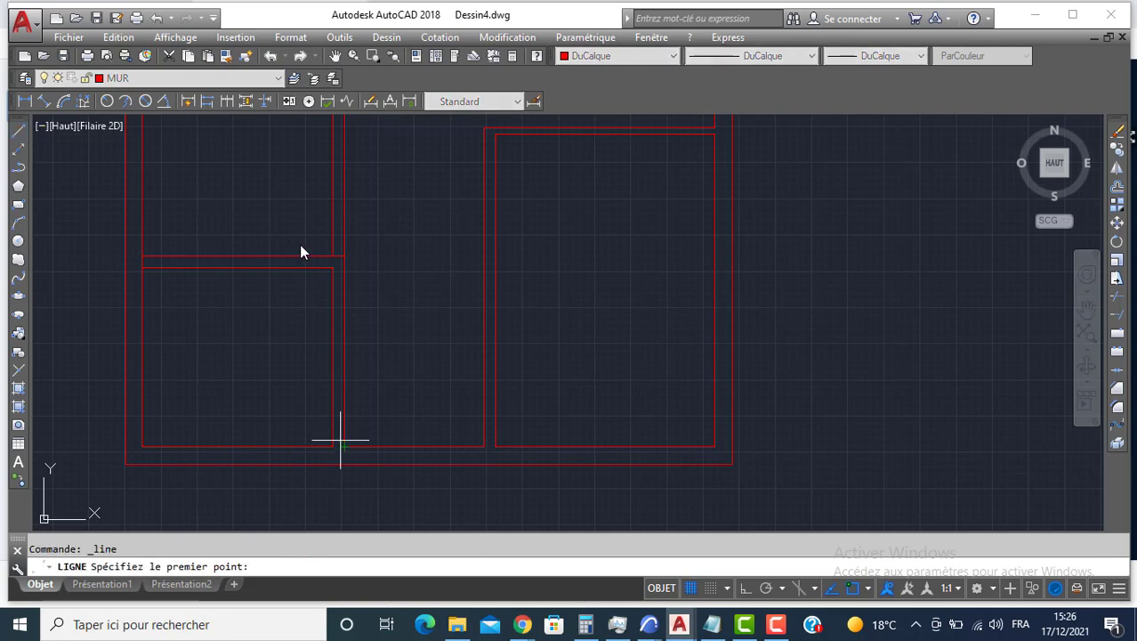
left_click(347, 257)
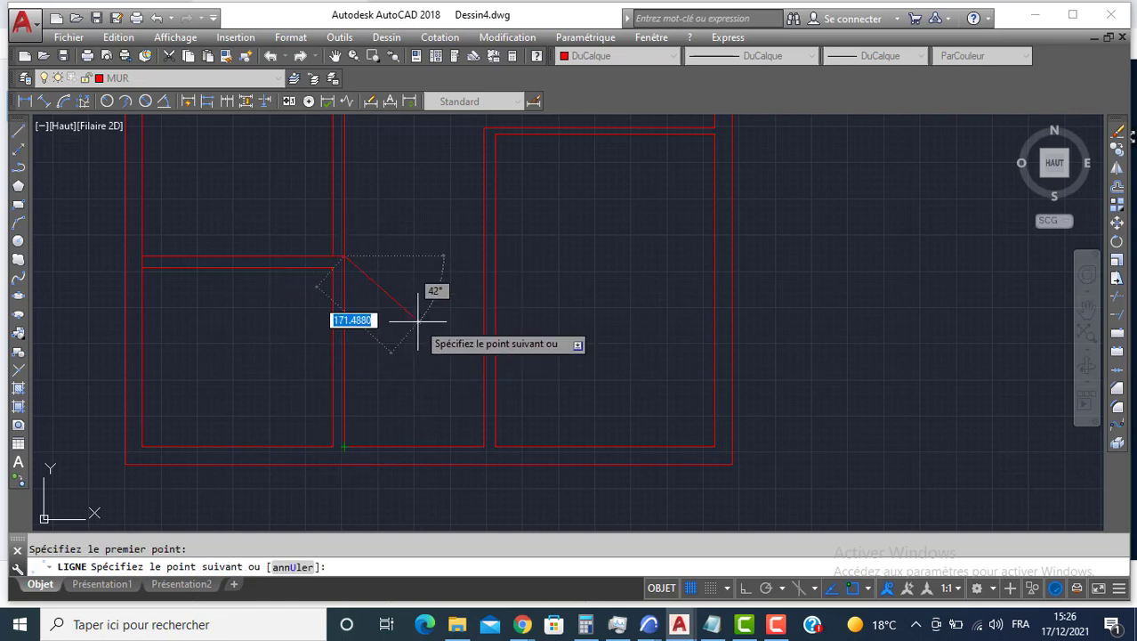
key("F8")
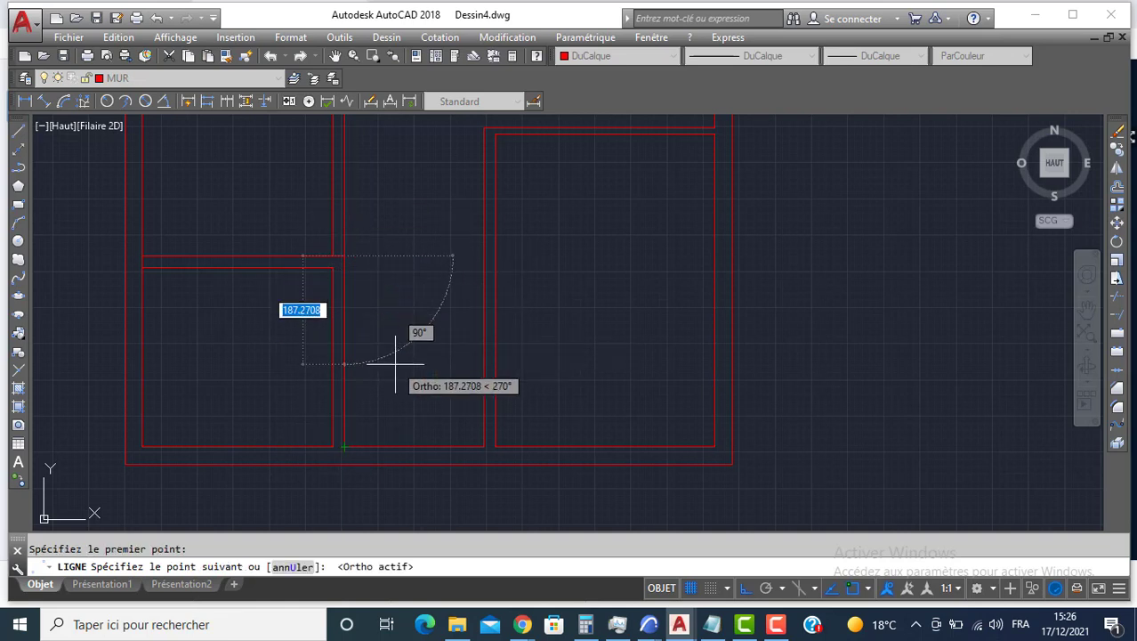
key("Return")
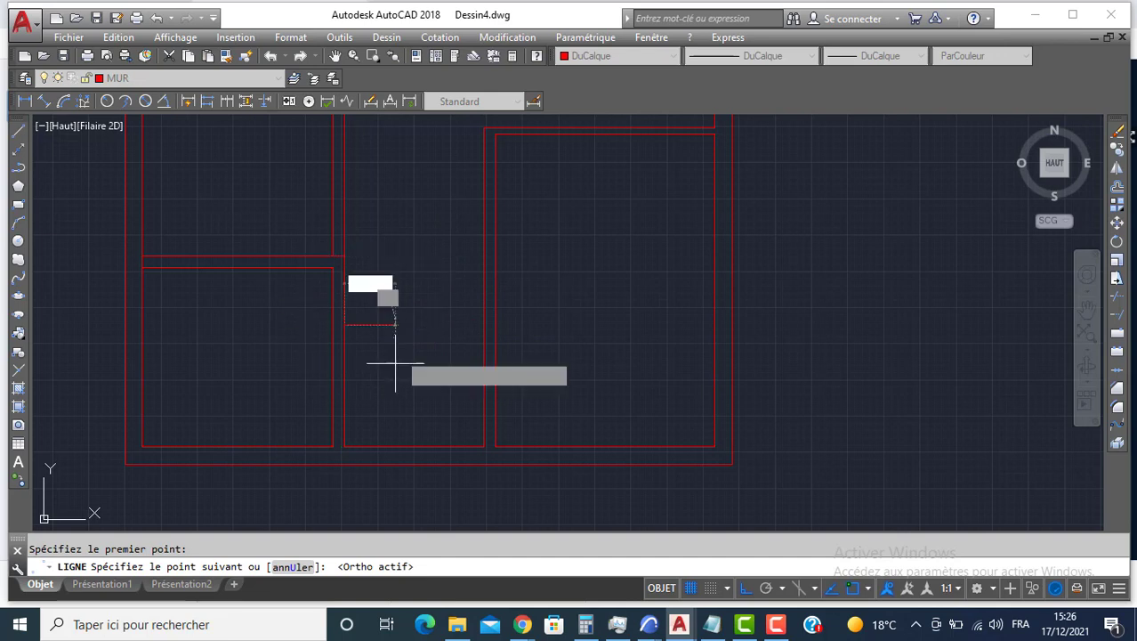
left_click(484, 323)
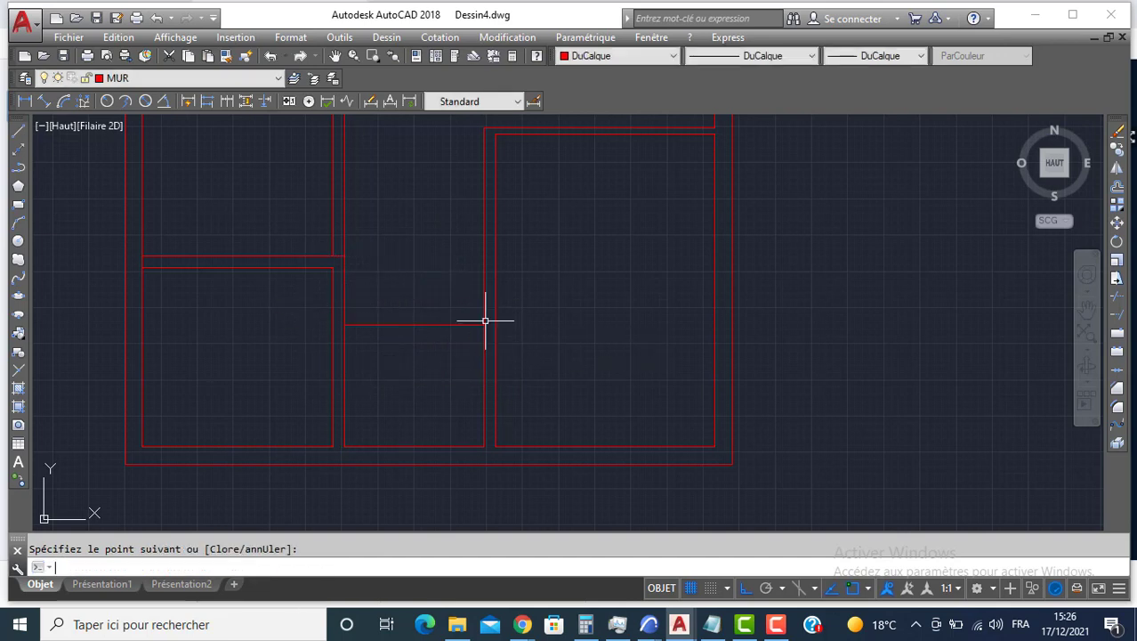
left_click(1118, 186)
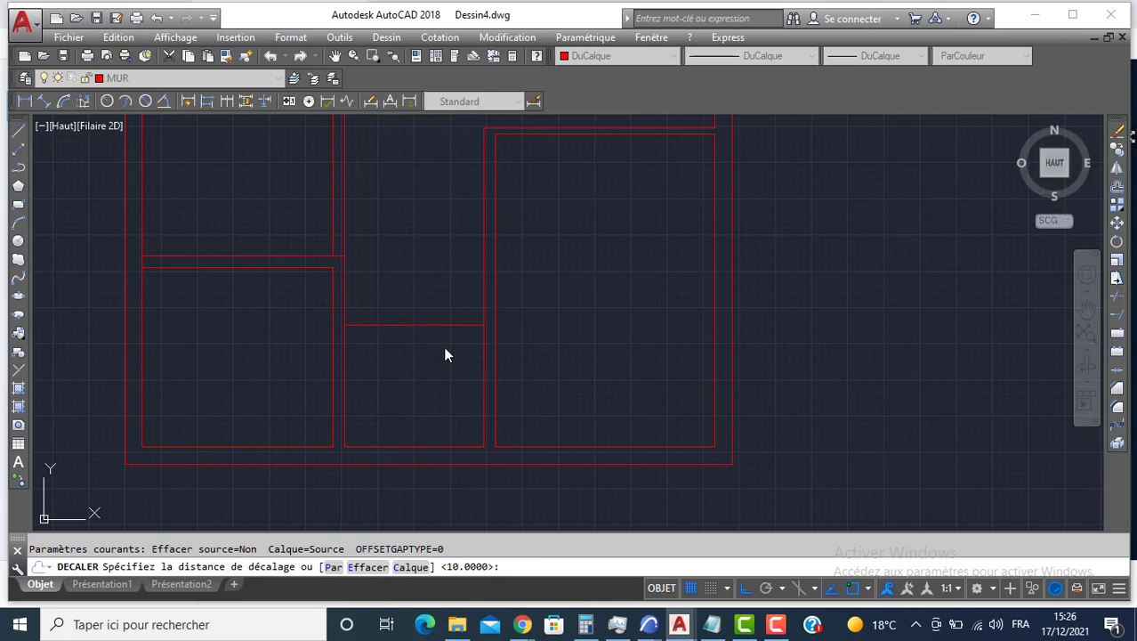
middle_click_drag(394, 378, 393, 315)
key("Escape")
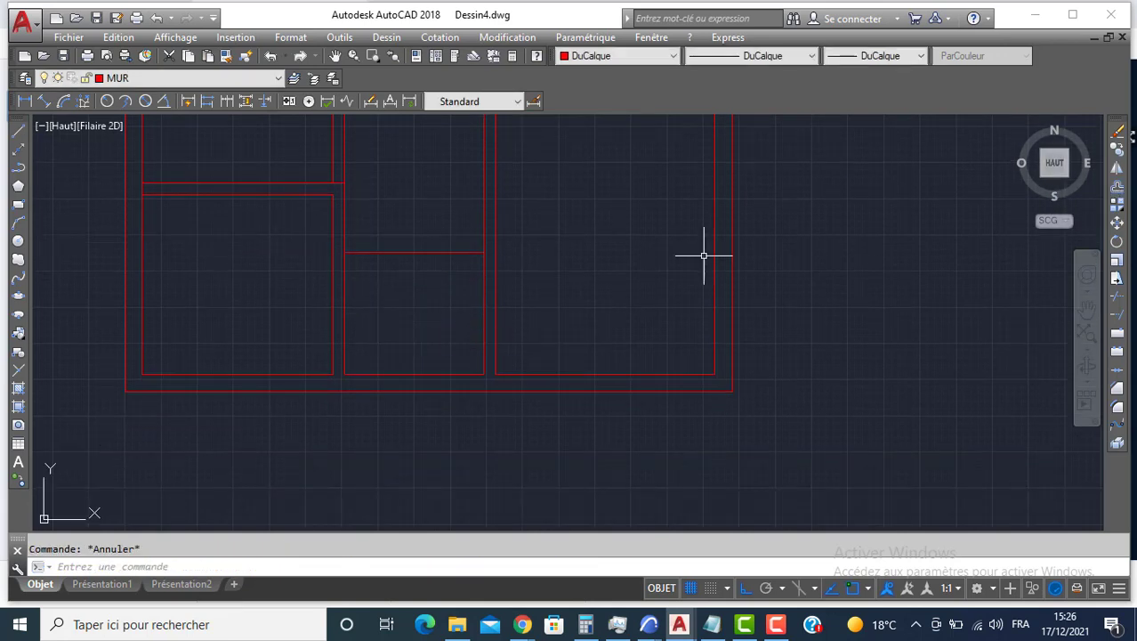
Step: Offset the new horizontal corridor line downward by 30 units to give the wall its thickness
left_click(1119, 190)
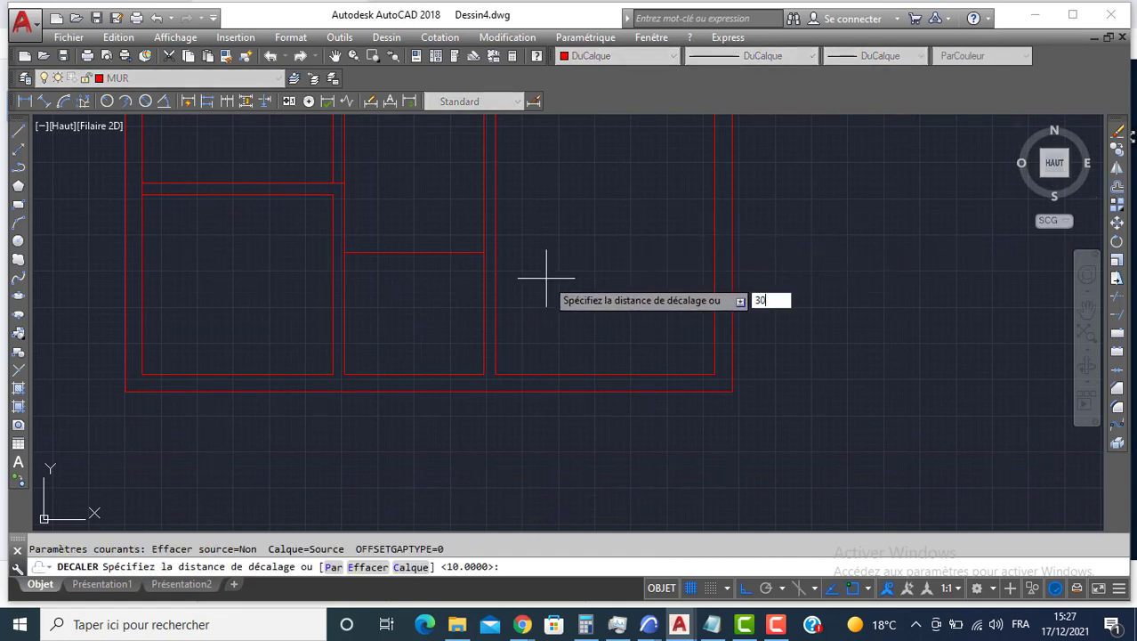
type("30")
key("Return")
left_click(383, 253)
left_click(385, 288)
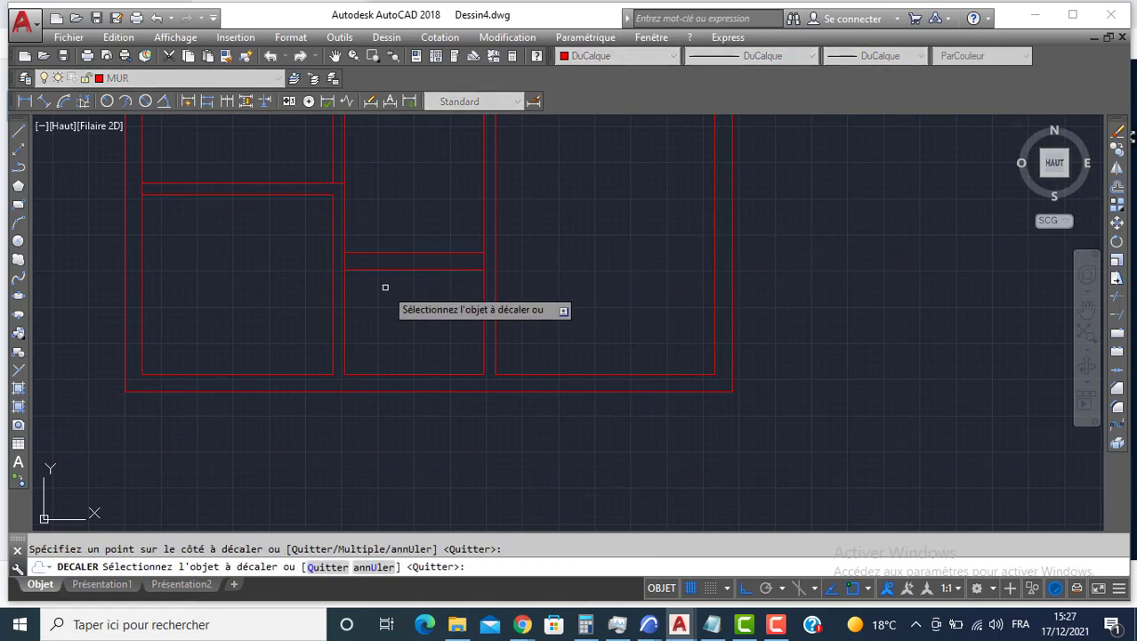
key("Return")
Step: Trim both vertical partition lines between the two horizontal lines of the new corridor wall
left_click(1118, 296)
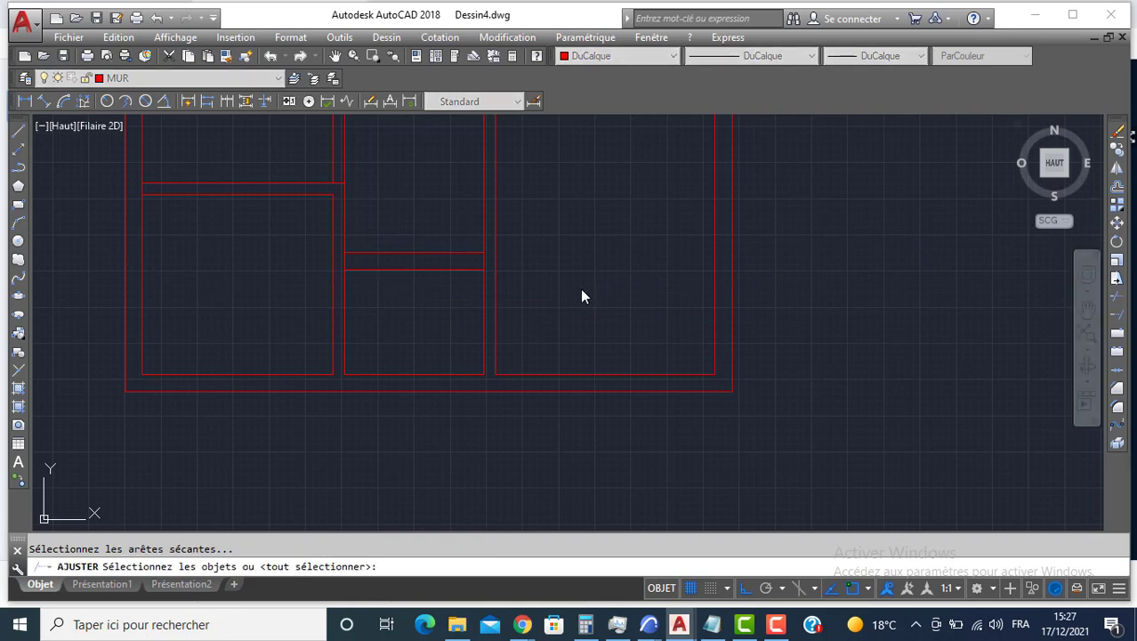
key("Return")
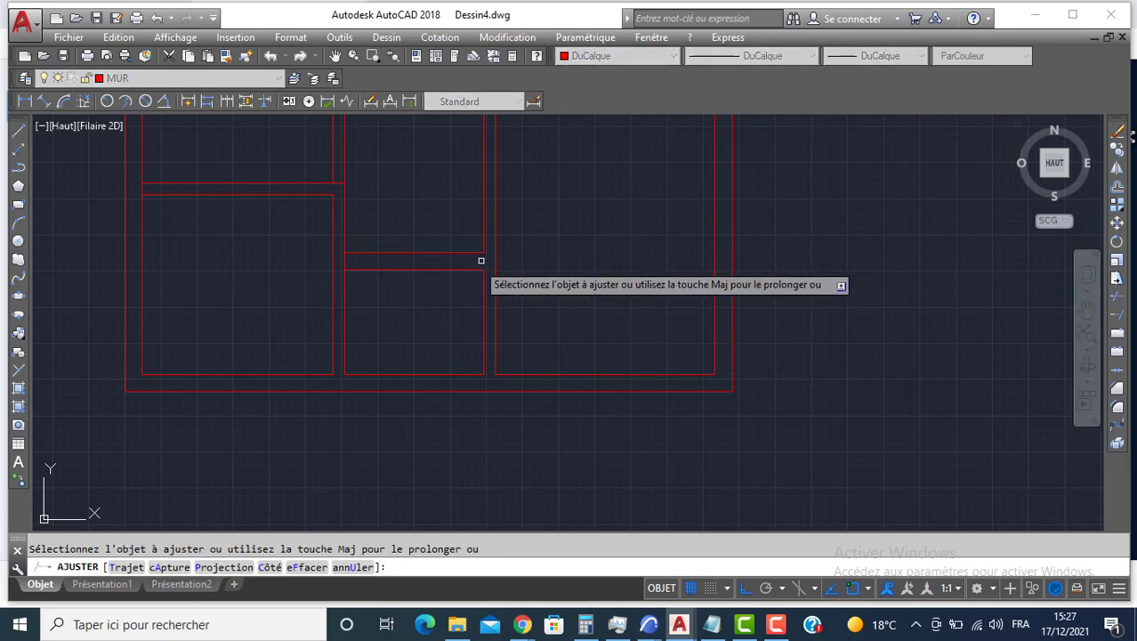
left_click(345, 259)
key("Return")
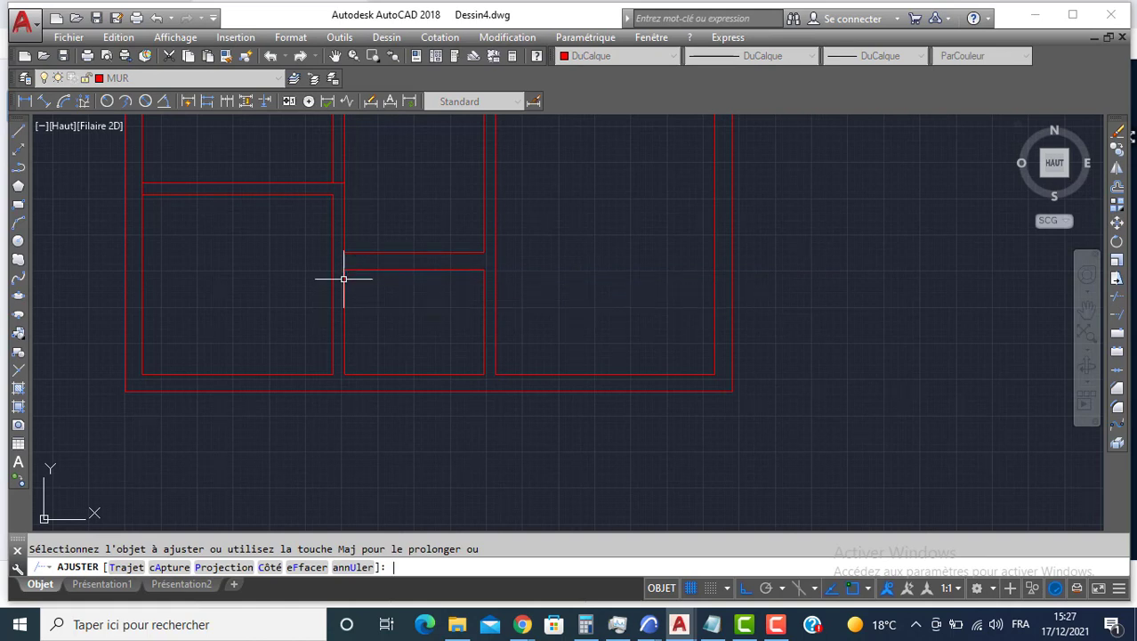
Step: Stretch the two vertical side lines below the new corridor wall inward by 10 units each
left_click(344, 278)
left_click(345, 322)
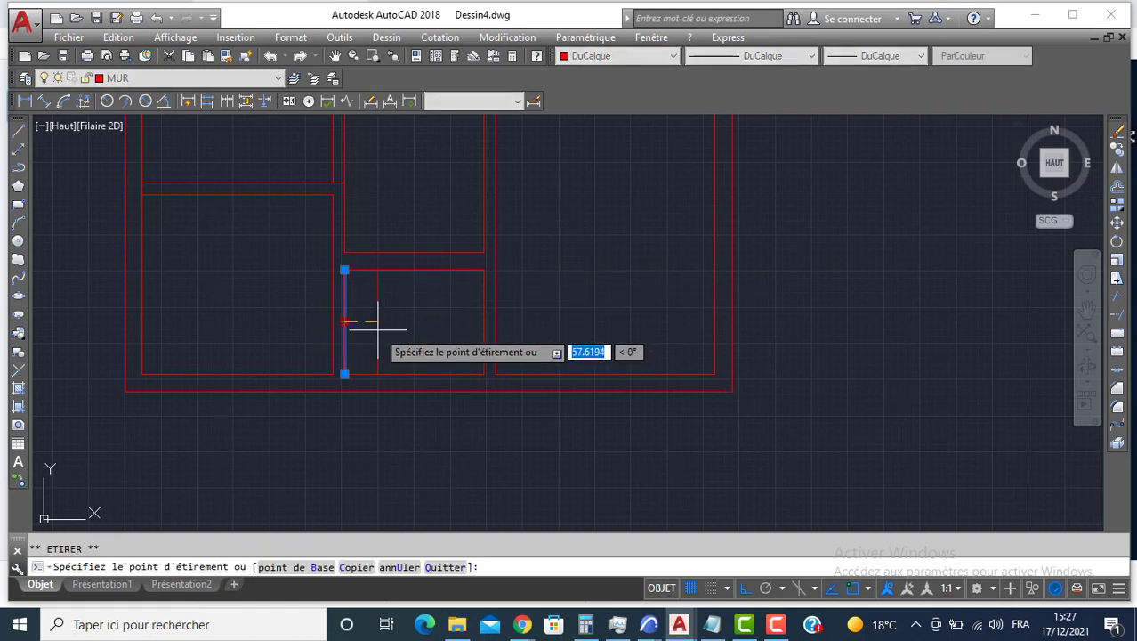
type("10")
key("Return")
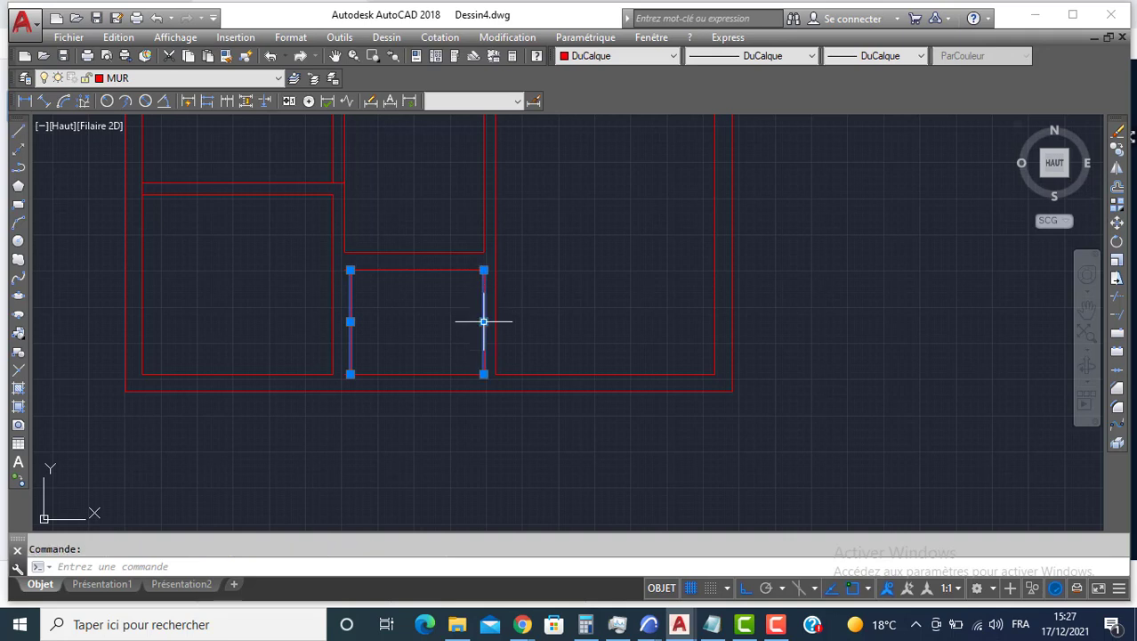
left_click(484, 321)
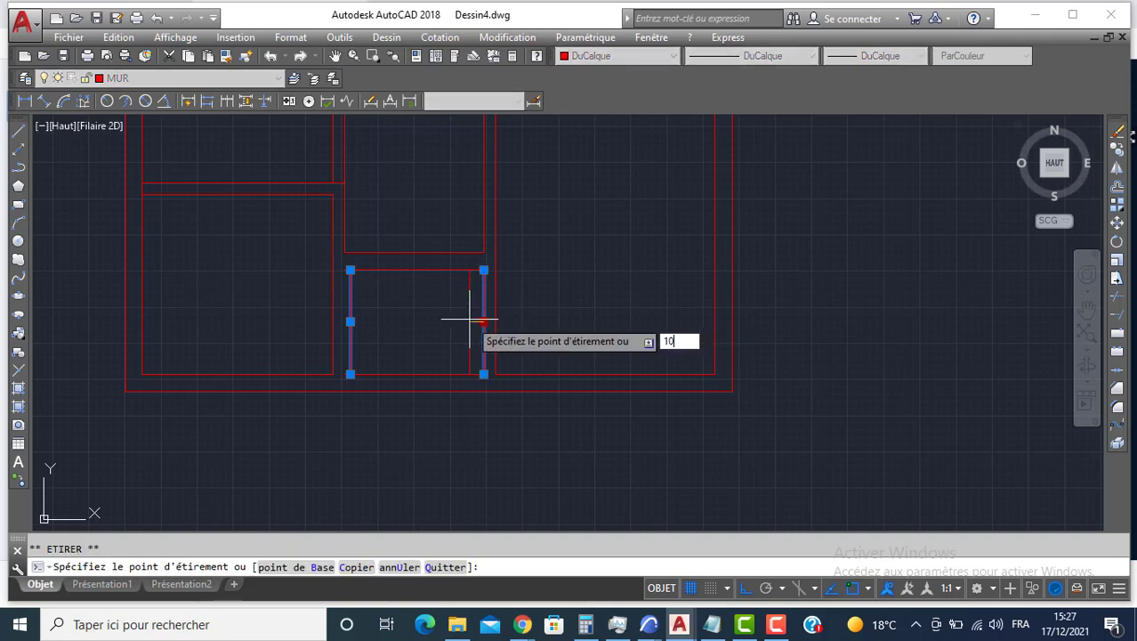
type("10")
key("Return")
key("Escape")
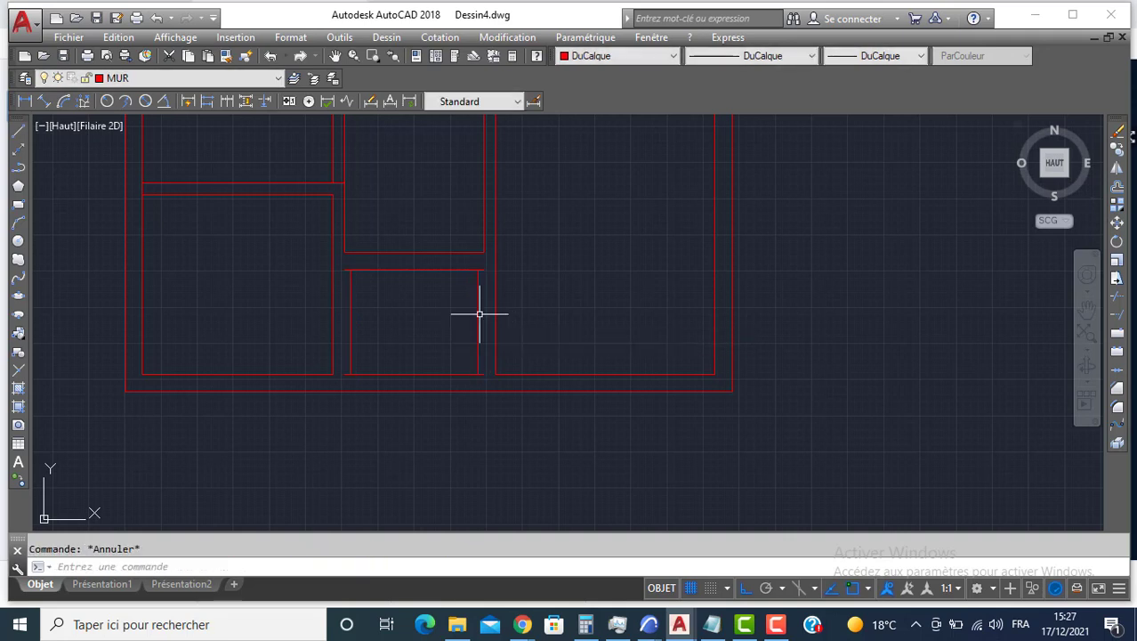
Step: Extend the two shifted side lines down to the outer line of the bottom wall
left_click(1117, 313)
key("Return")
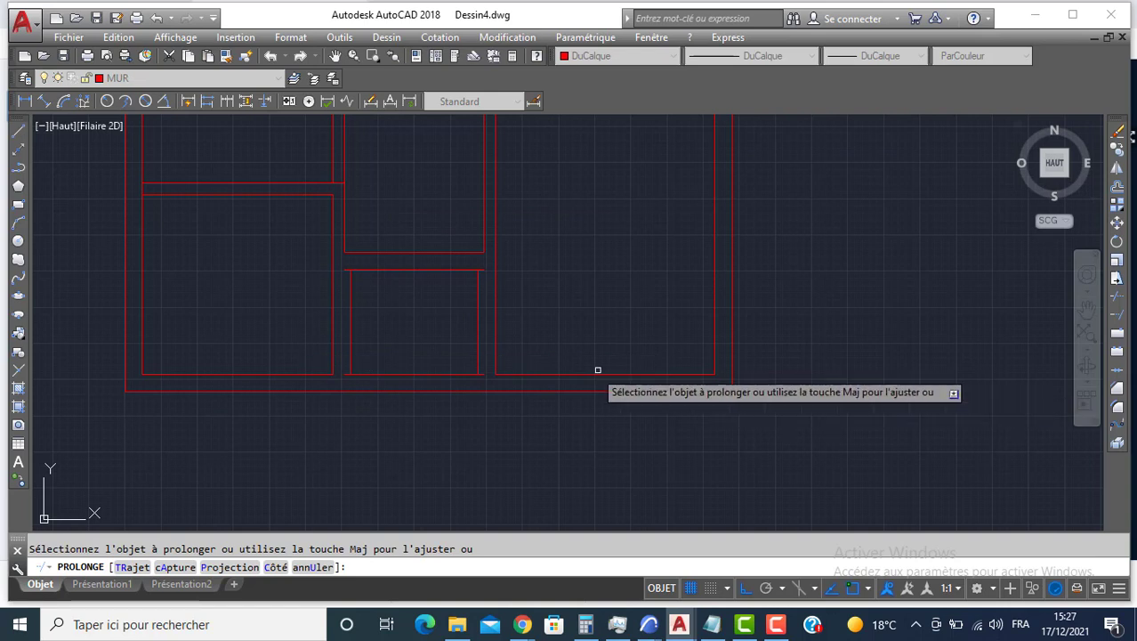
left_click(349, 353)
key("Return")
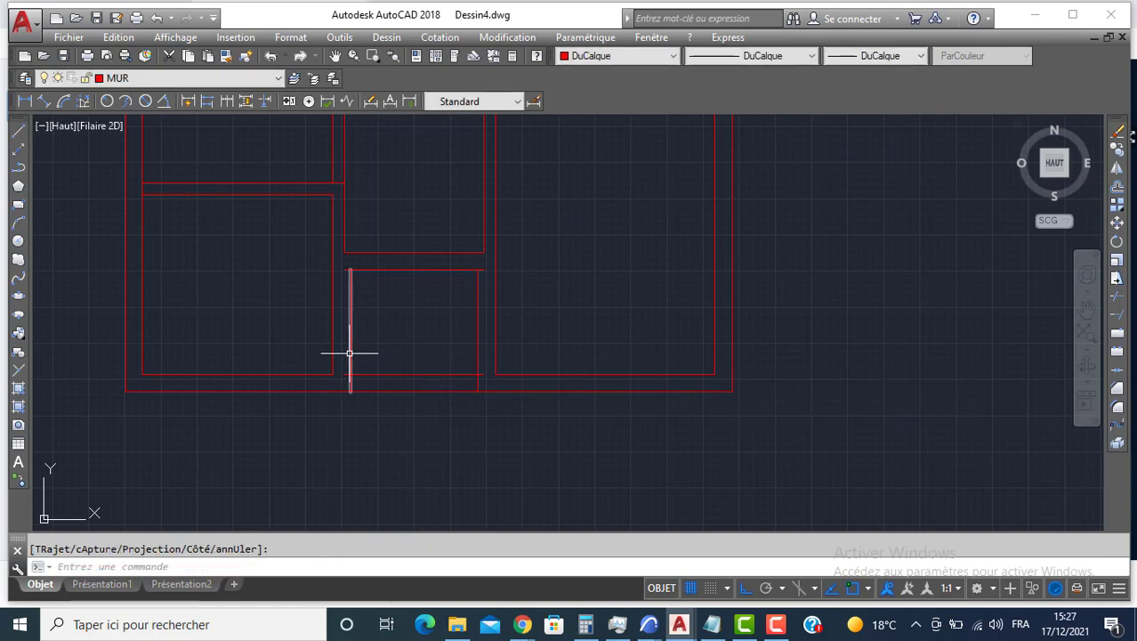
Step: Trim the overhanging ends beside the shifted side lines and the outer bottom wall line between them to open the entrance recess
left_click(1118, 301)
key("Return")
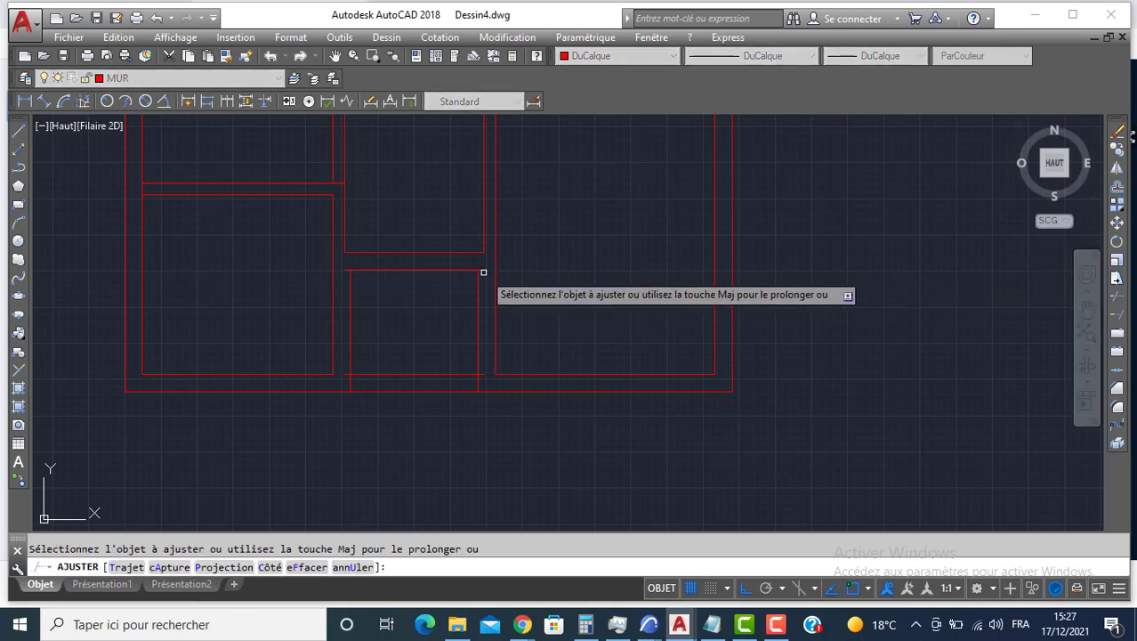
left_click(347, 269)
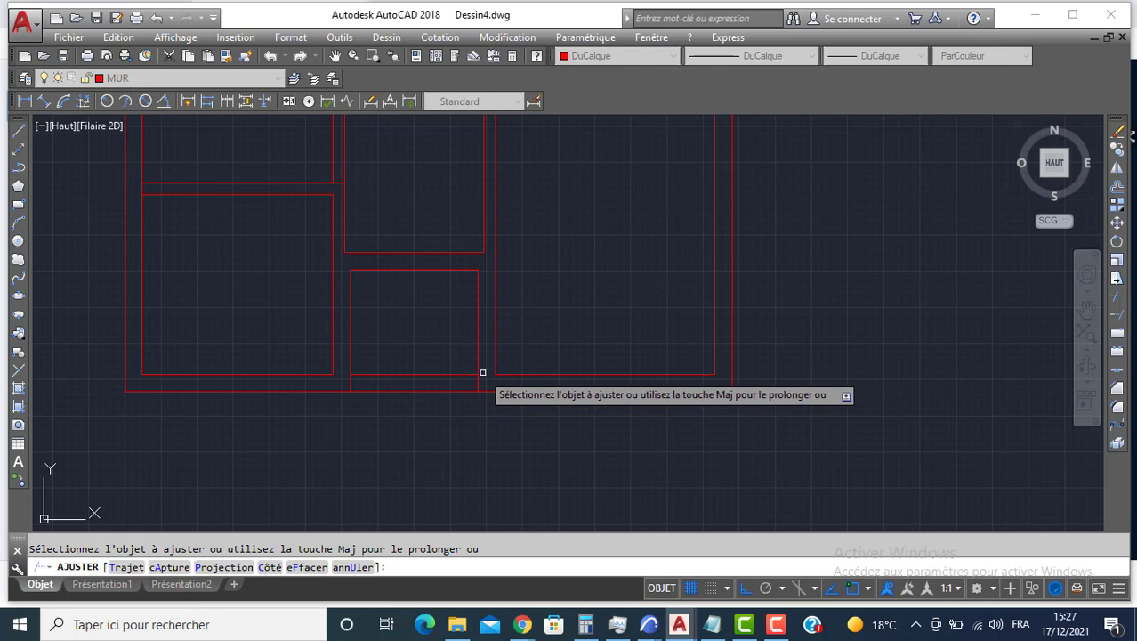
left_click(451, 363)
left_click(402, 424)
key("Return")
Step: Erase the leftover inner wall line segment crossing the bottom of the entrance recess
left_click(414, 363)
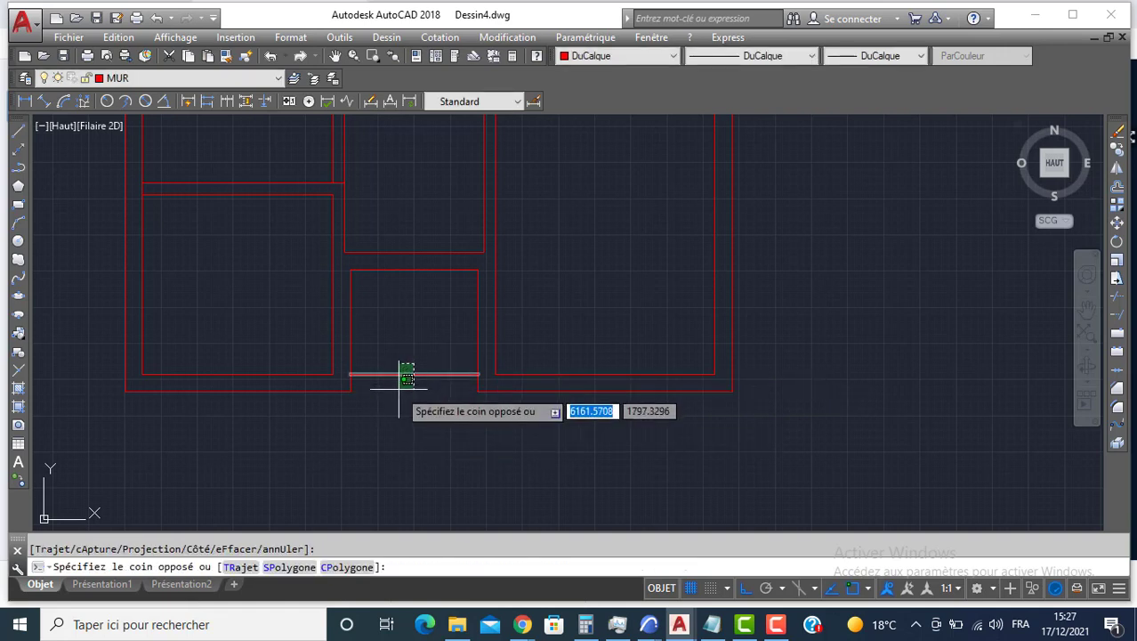
left_click(399, 388)
scroll(415, 380, "down", 3)
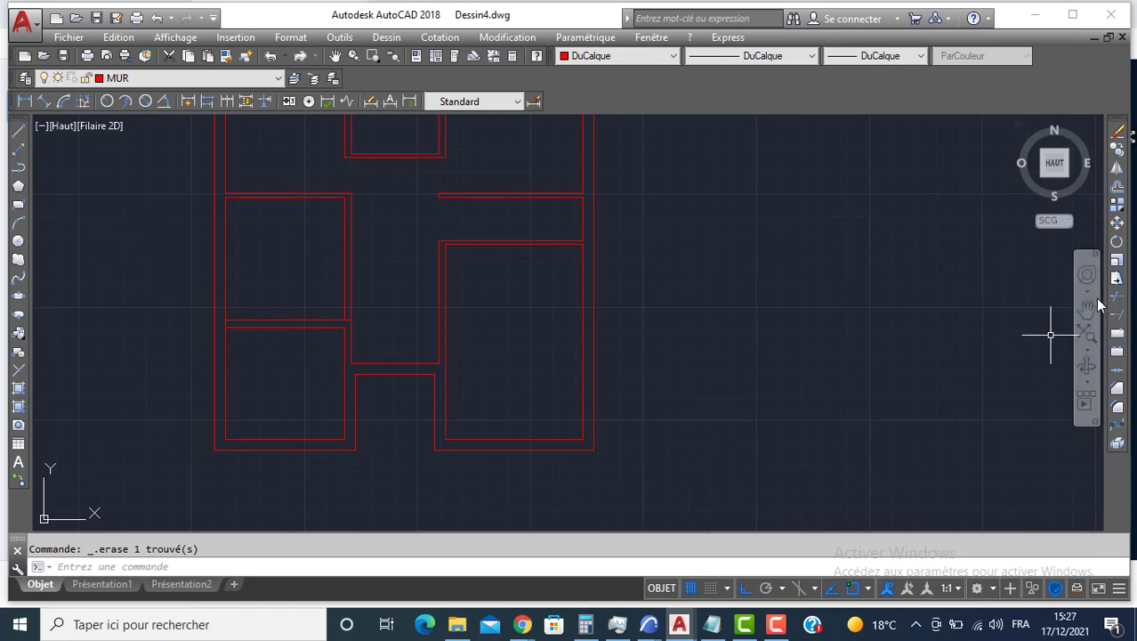
Step: Trim the left inner wall line between the two lines of the lower-left partition
left_click(1118, 297)
key("Return")
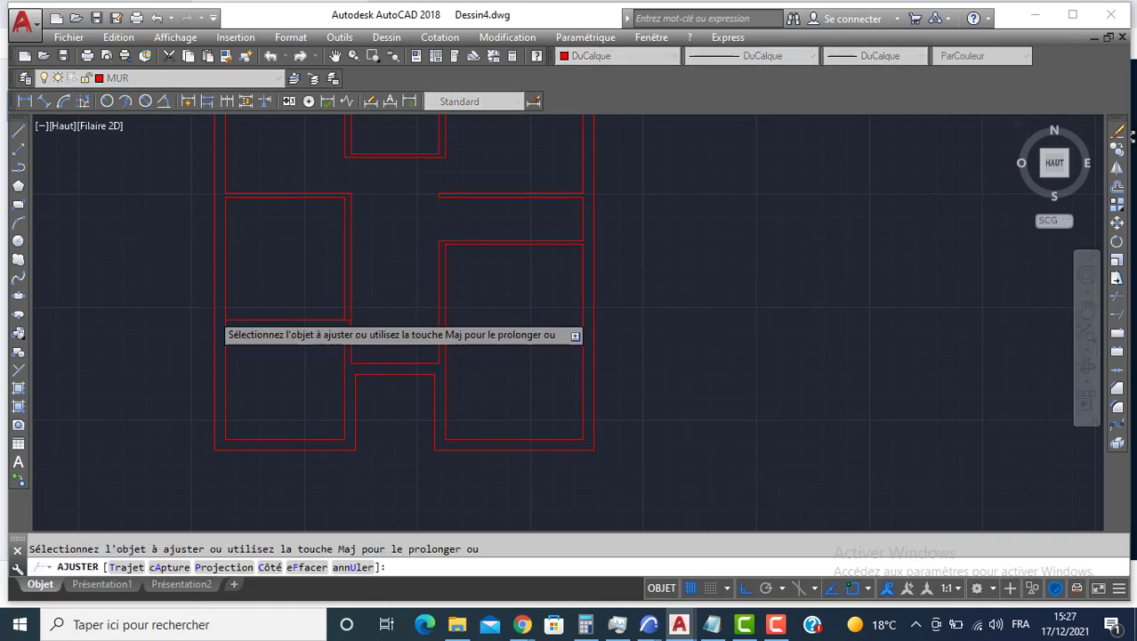
scroll(214, 317, "up", 2)
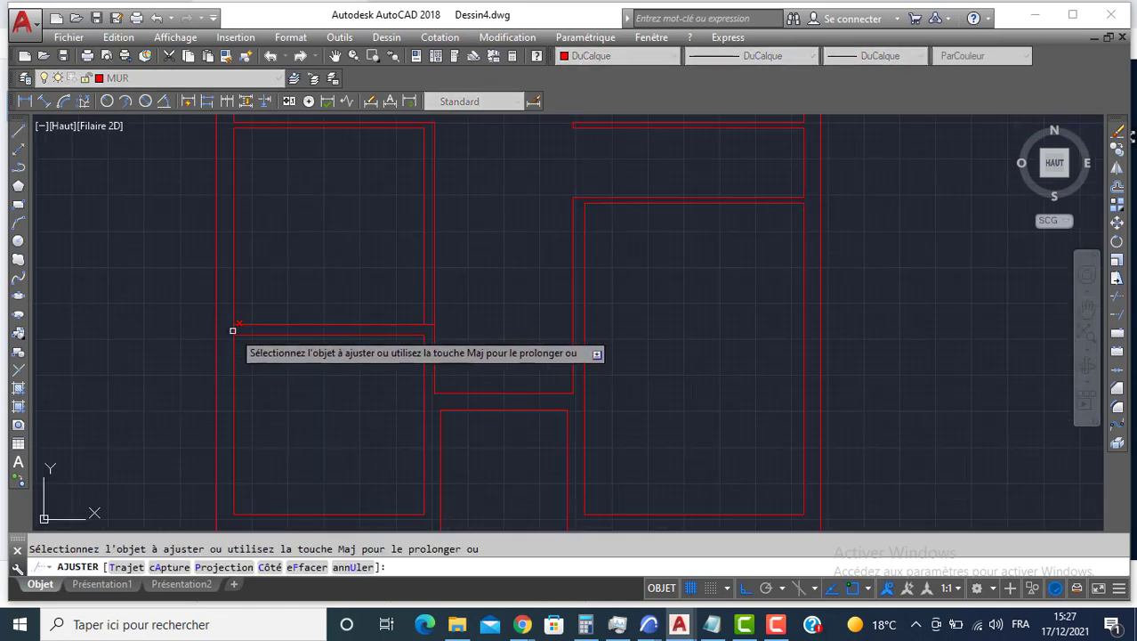
Step: Draw a short line across the vertical partition, level with the top line of the horizontal partition between the left rooms
left_click(18, 131)
scroll(419, 322, "up", 2)
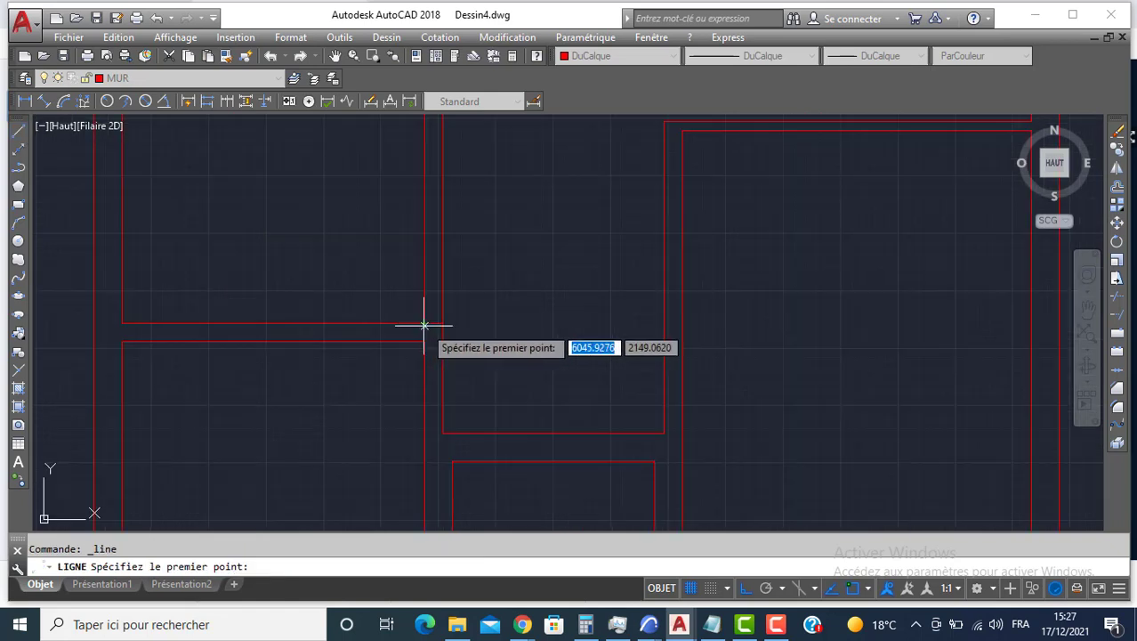
left_click(443, 323)
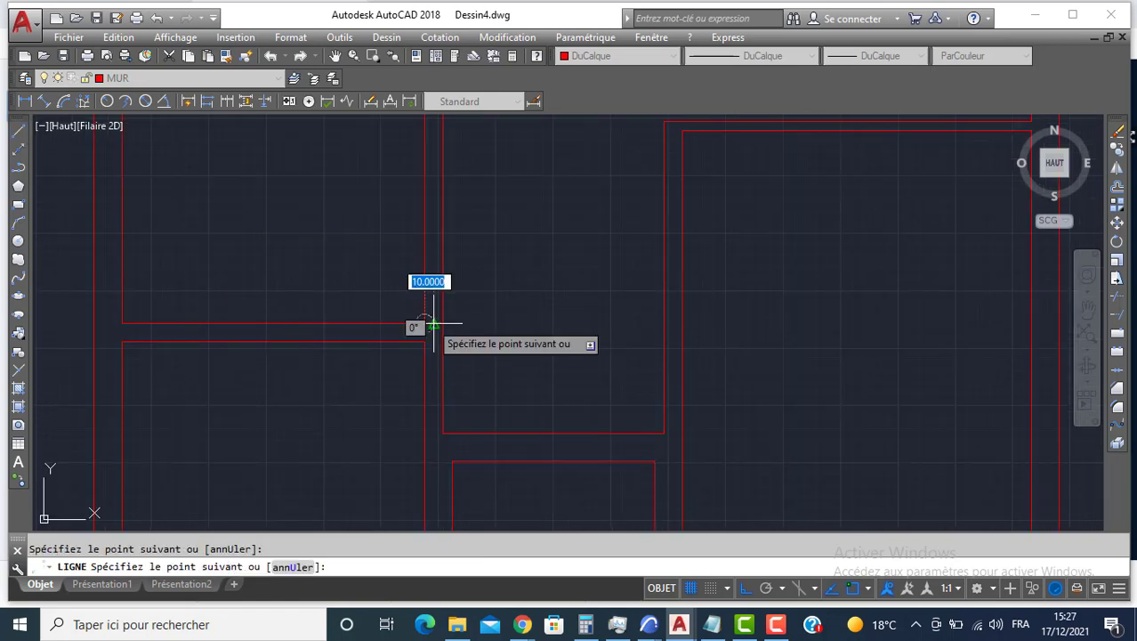
key("Return")
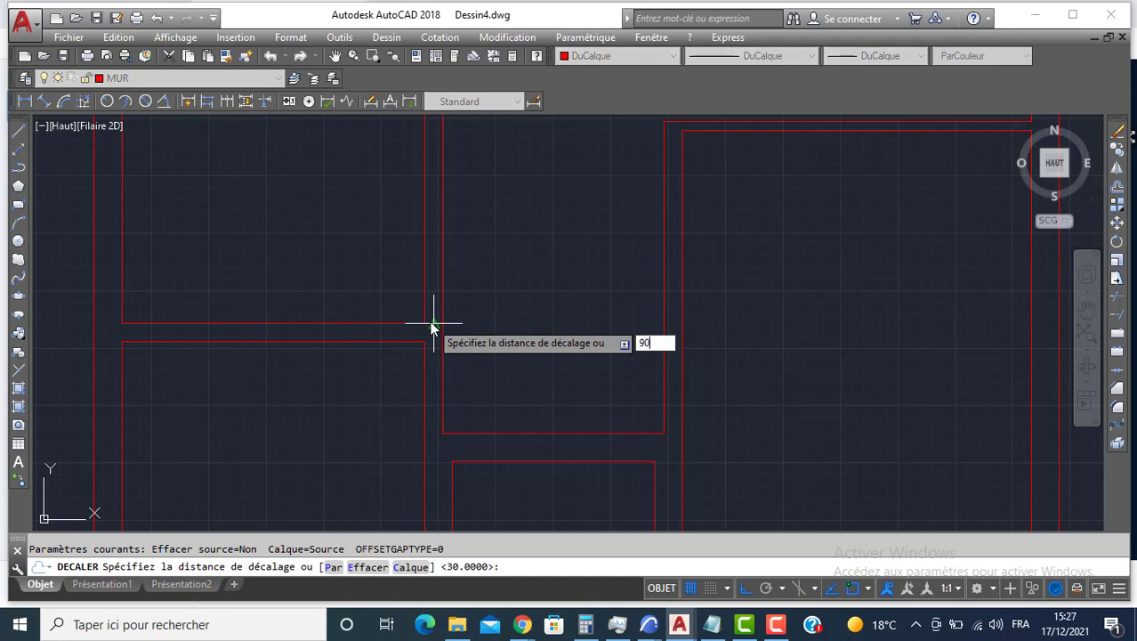
Step: Offset the short line across the left vertical partition upward by 90 to mark a door opening
key("Return")
left_click(432, 322)
left_click(476, 251)
key("Return")
scroll(482, 253, "down", 2)
middle_click_drag(558, 258, 561, 292)
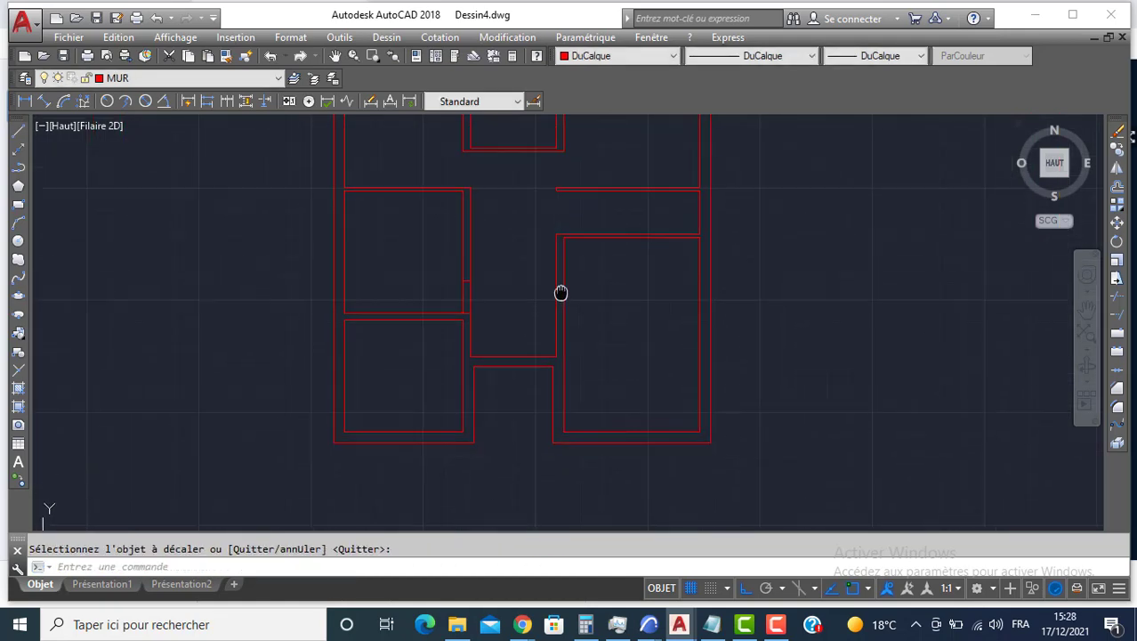
Step: Offset the right wall's inner line 200 to the left, inside the narrow space between the two right-hand horizontal partitions
scroll(714, 253, "up", 4)
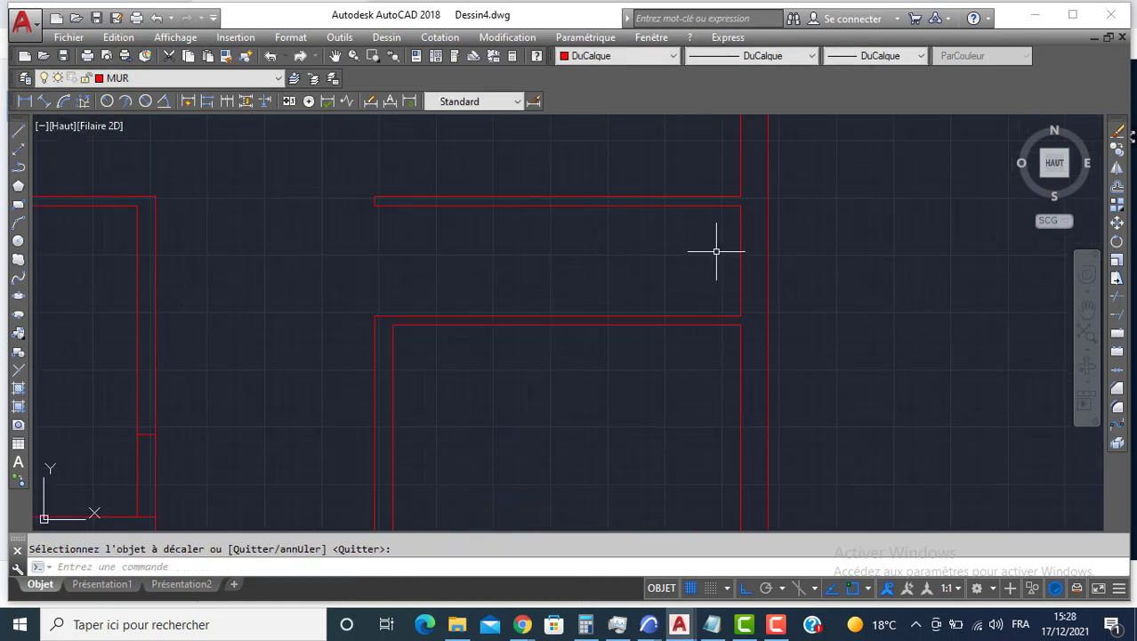
type("DEC")
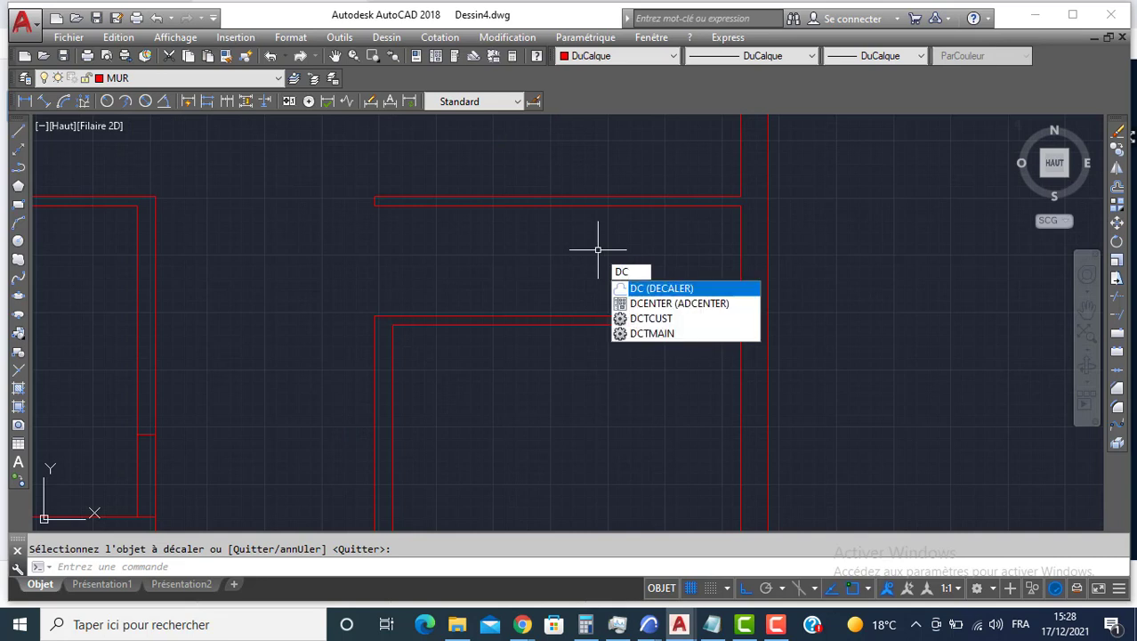
key("Return")
type("200")
key("Return")
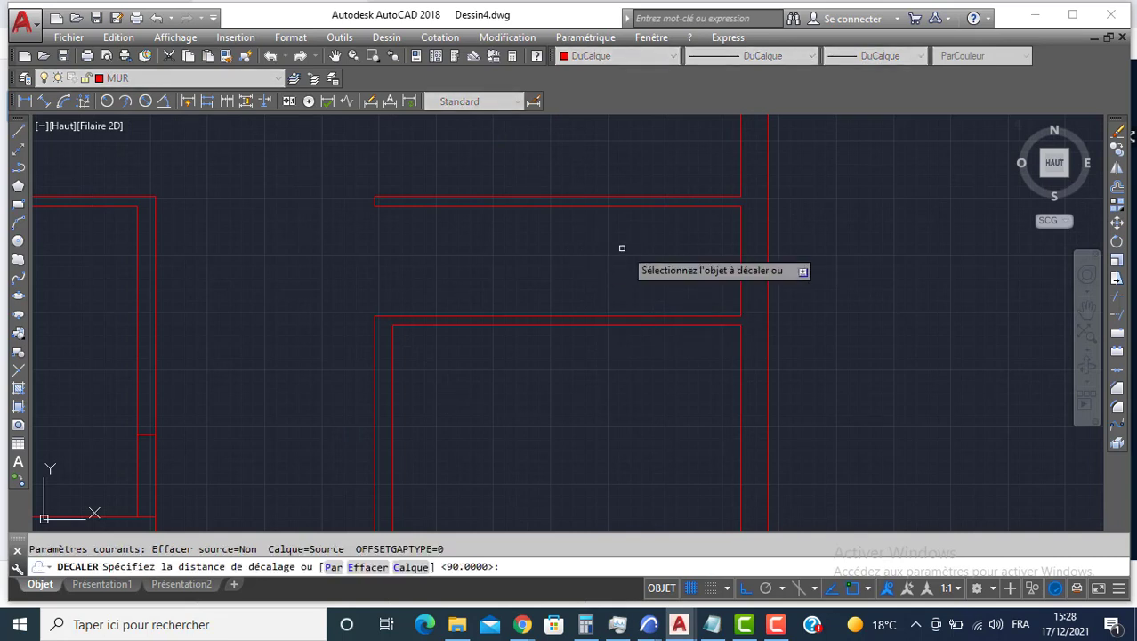
left_click(740, 259)
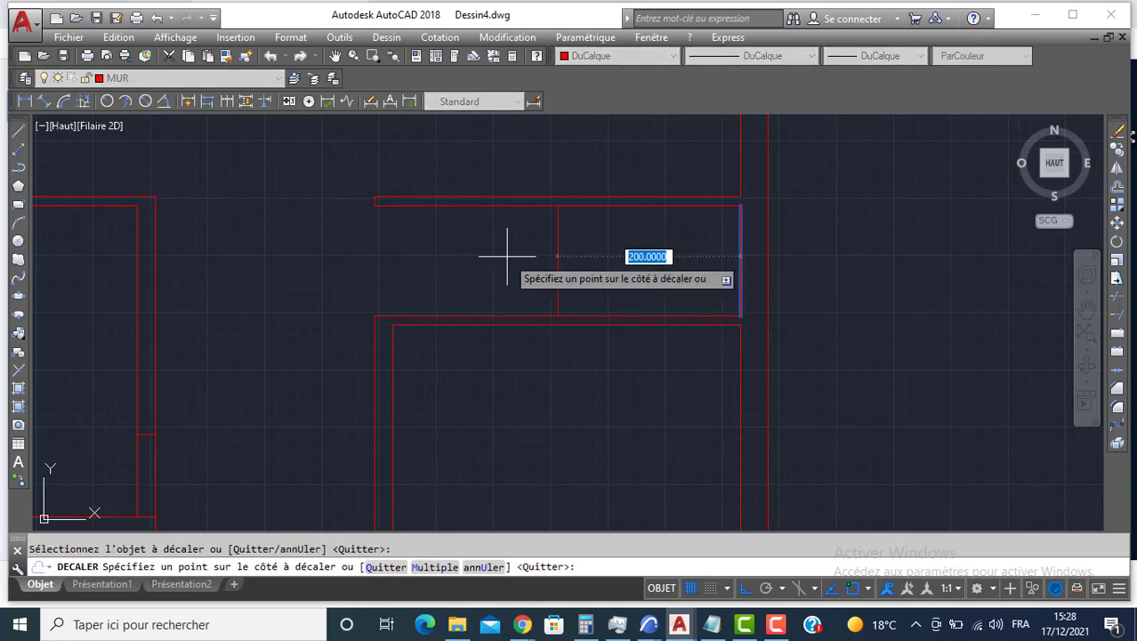
left_click(507, 249)
key("Return")
Step: Offset the new vertical line 10 to the left to give the small partition its thickness
key("Return")
type("10")
key("Return")
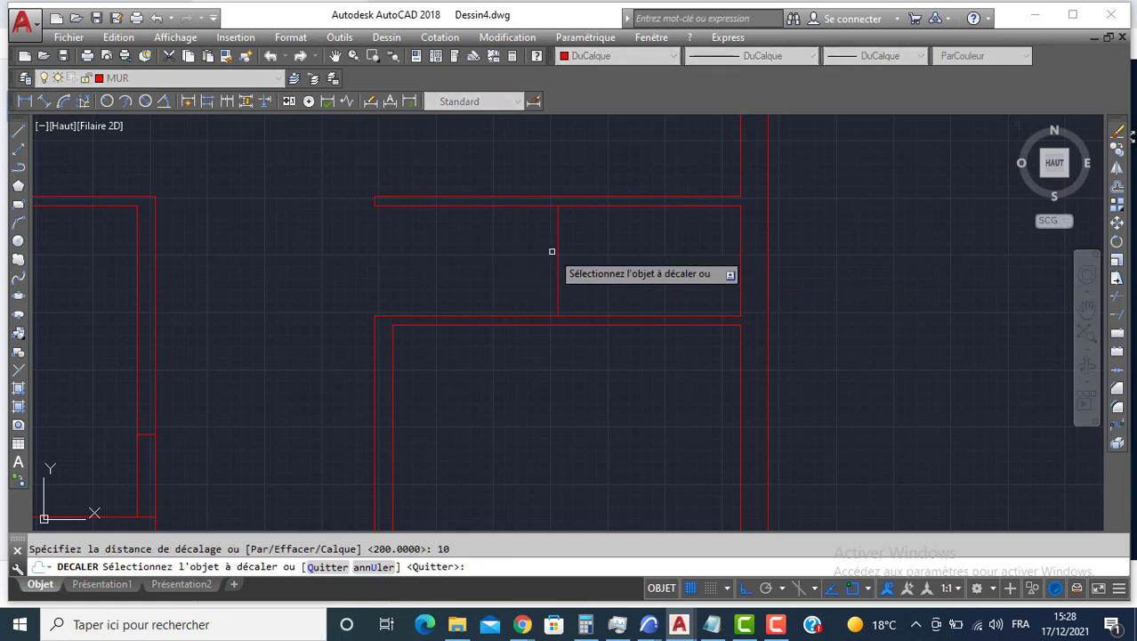
left_click(558, 249)
left_click(468, 248)
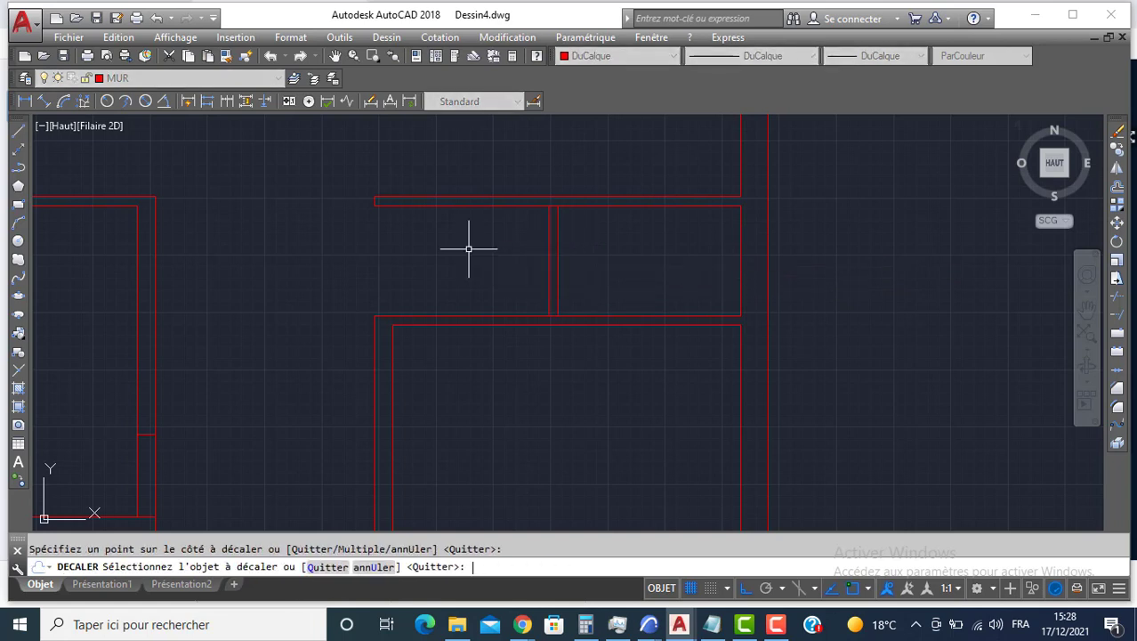
key("Return")
Step: Trim the horizontal partition lines between the small partition's two vertical lines at both of its ends
type("AJ")
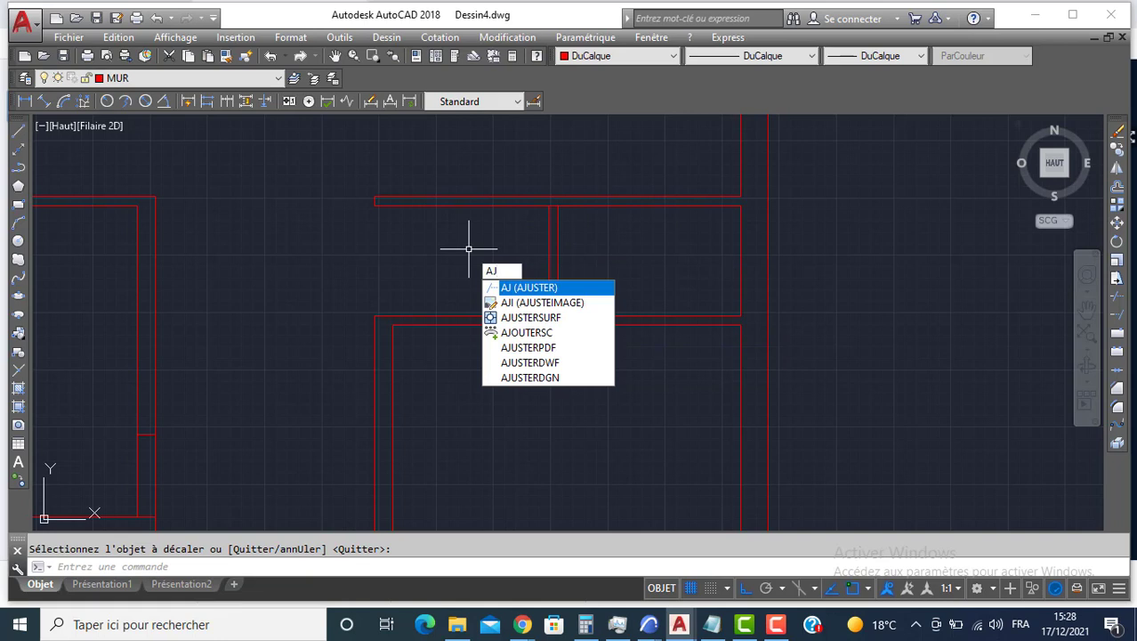
key("Return")
key("Return")
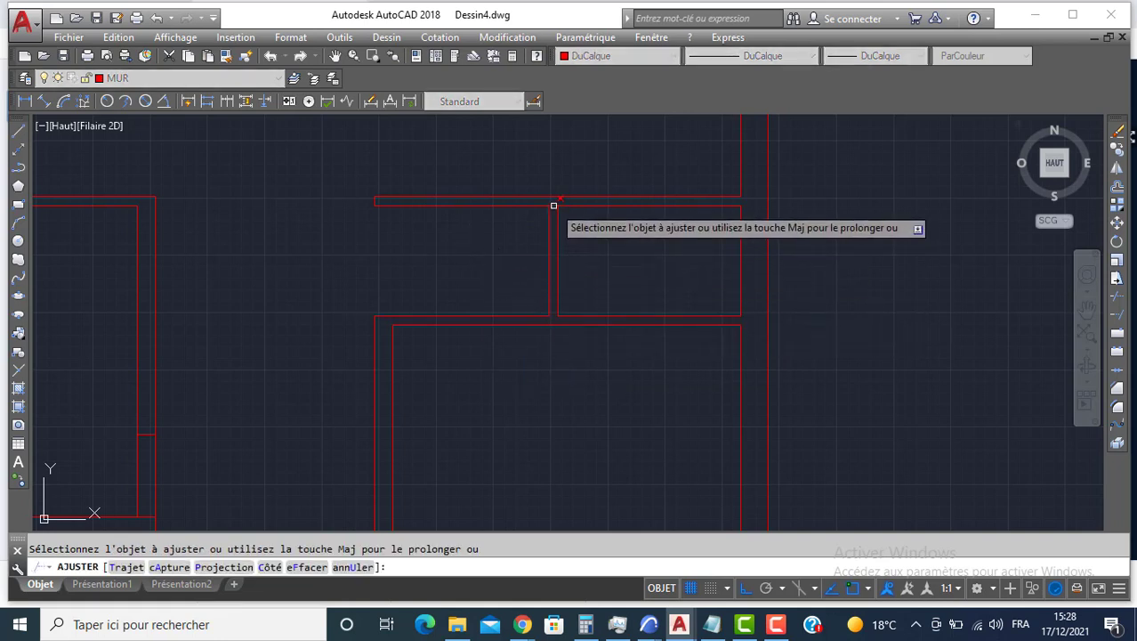
key("Return")
Step: Draw a 20-wide, 10-deep stub outline below the lower-right outer corner of the top central room
scroll(396, 160, "down", 2)
middle_click_drag(332, 167, 344, 320)
type("l")
scroll(393, 286, "up", 2)
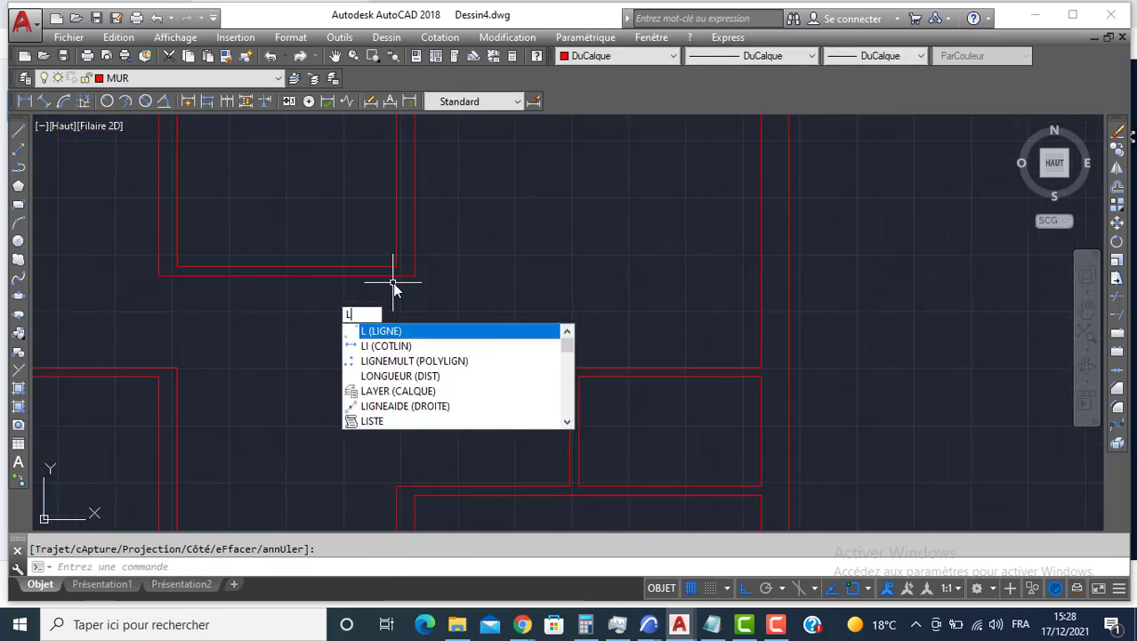
key("Return")
left_click(413, 276)
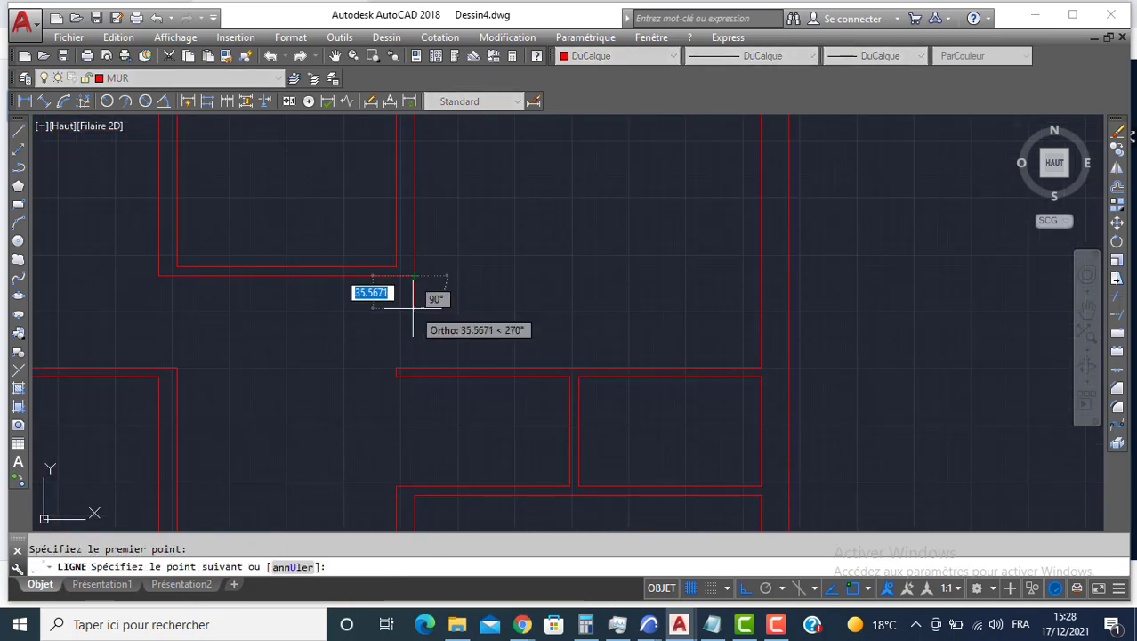
type("10")
key("Return")
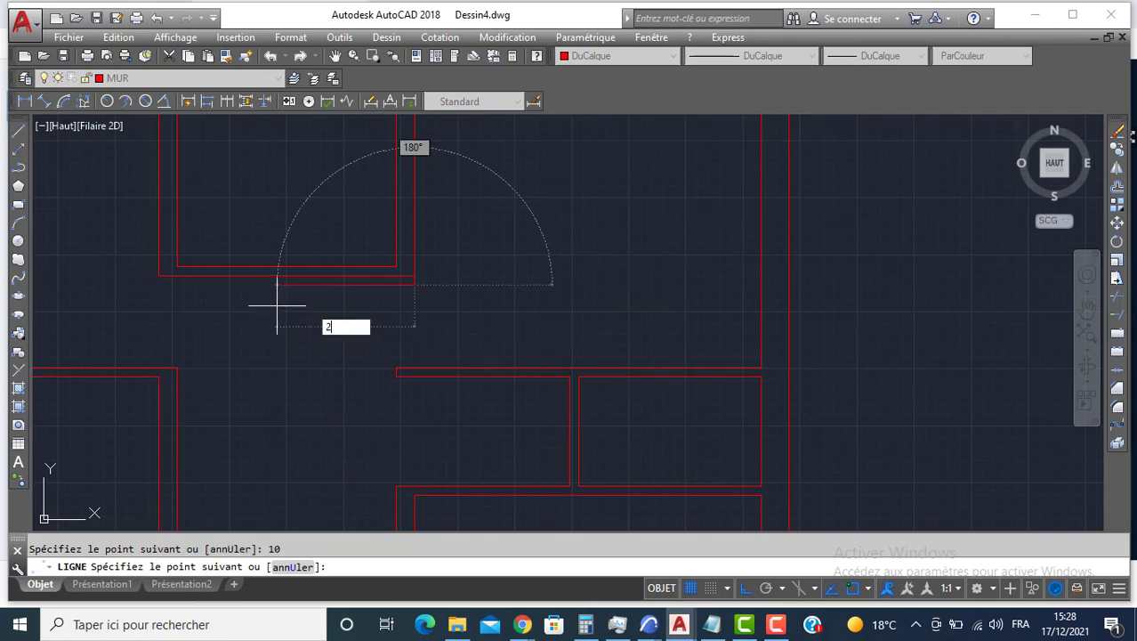
type("20")
key("Return")
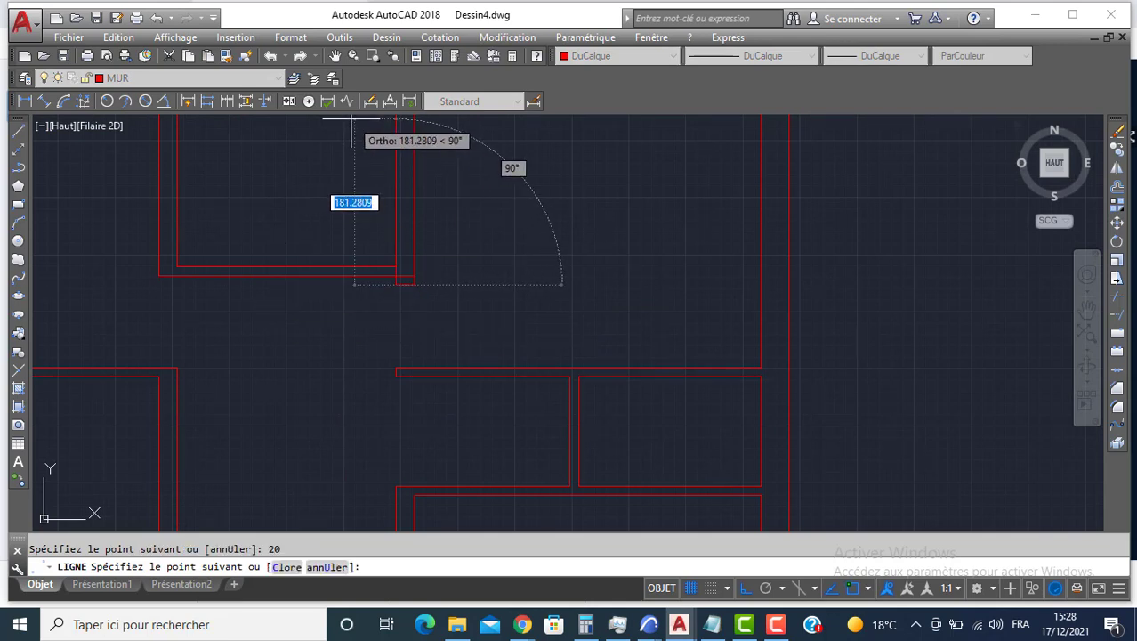
type("10")
key("Return")
key("Return")
Step: Draw a matching 20-wide, 10-deep stub outline below the lower-left outer corner of the top central room
key("Return")
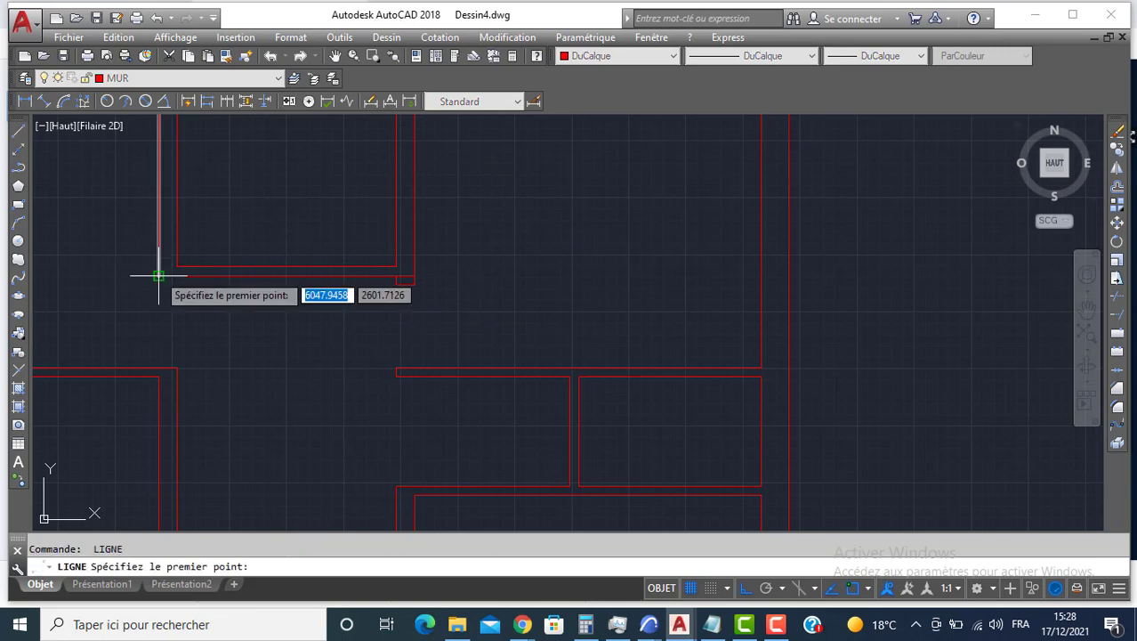
left_click(158, 277)
type("10")
key("Return")
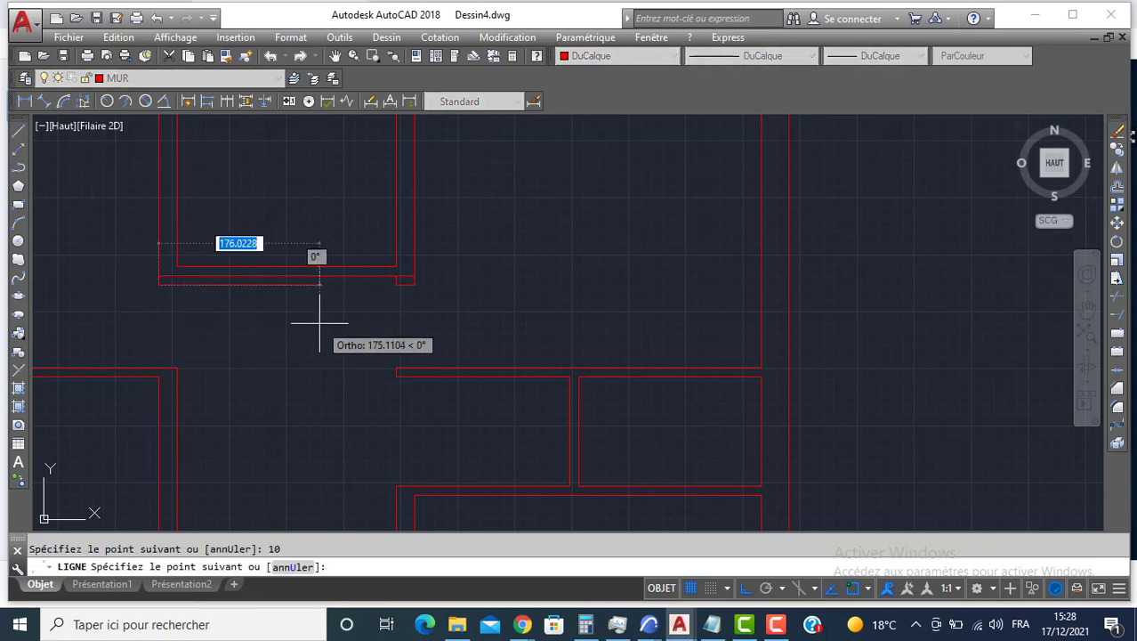
type("20")
key("Return")
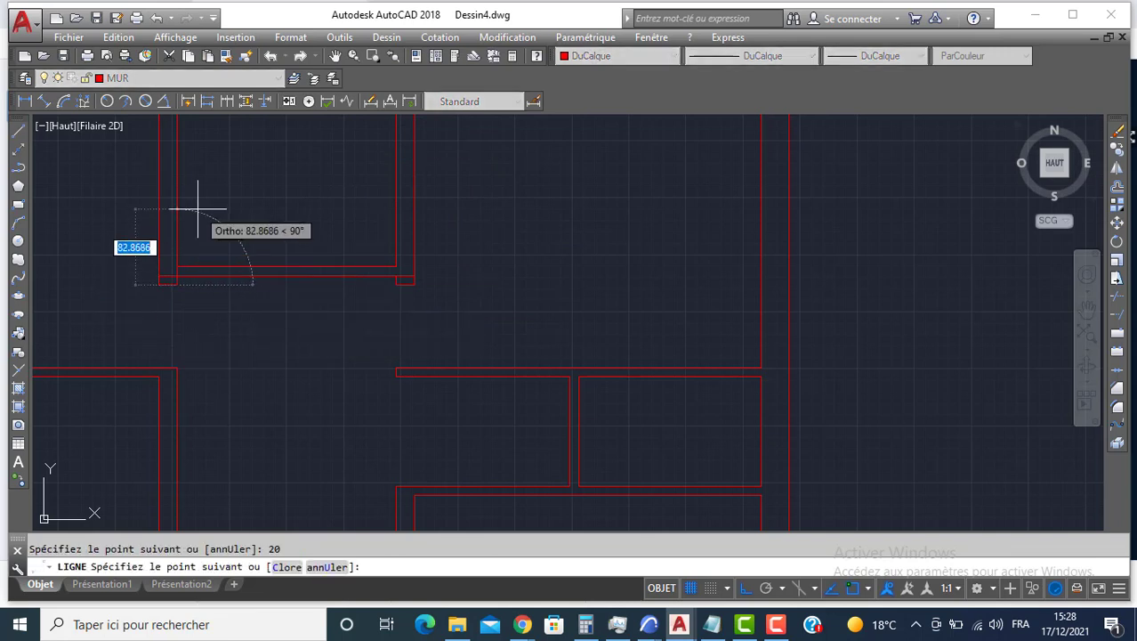
type("10")
key("Return")
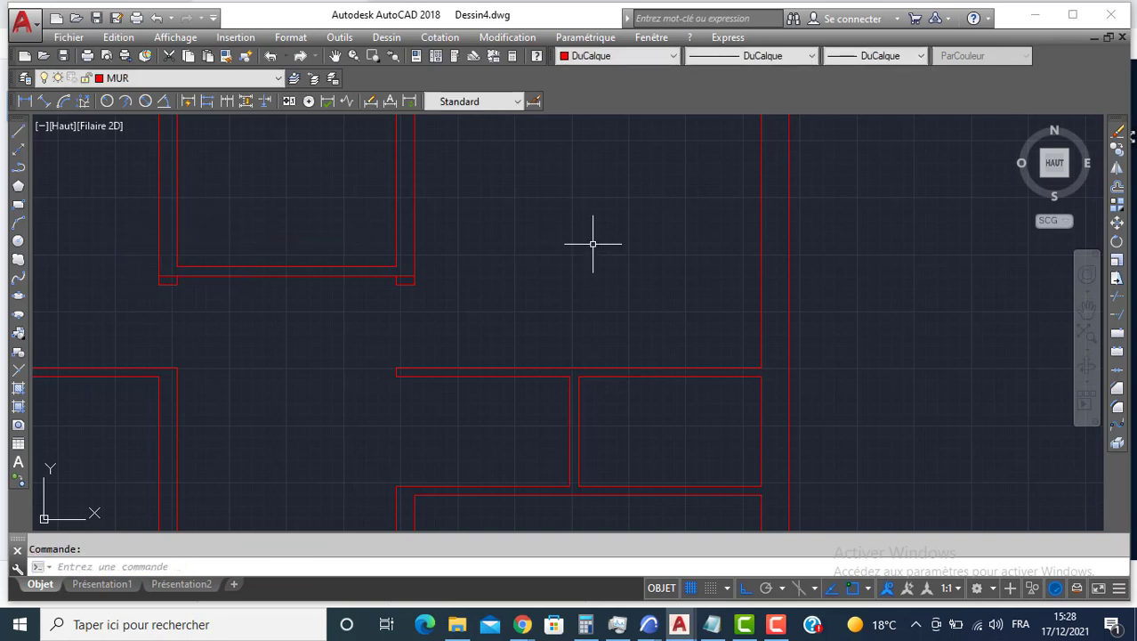
Step: Trim the outer bottom line of the central room where it crosses the two corner stubs
type("AJ")
key("Return")
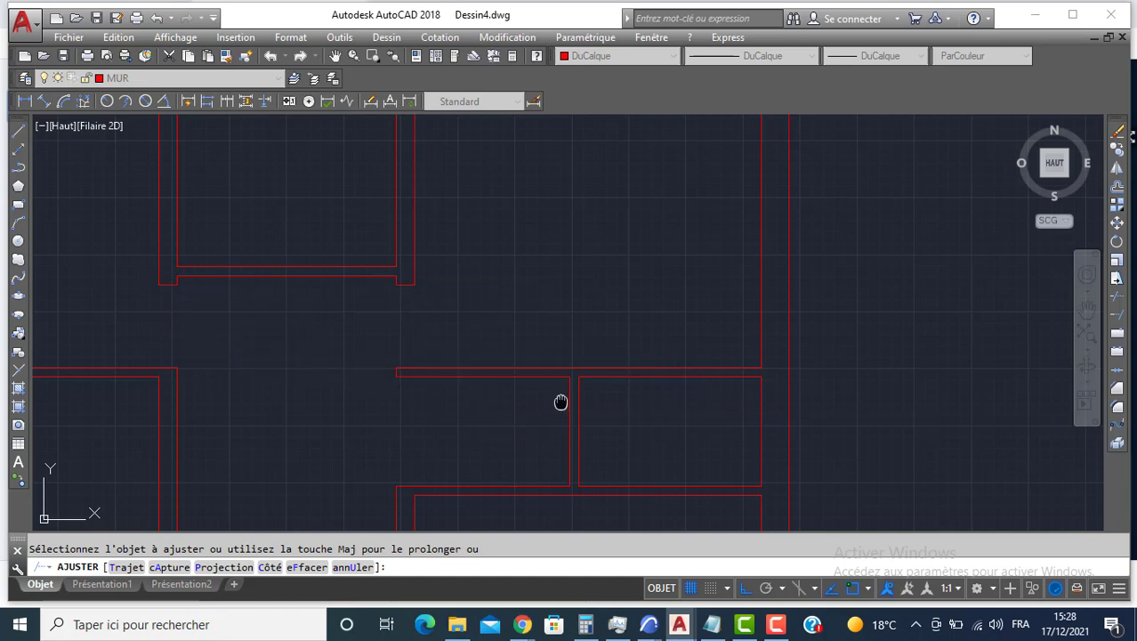
middle_click_drag(561, 399, 547, 352)
scroll(548, 351, "down", 2)
key("Return")
Step: Draw a short vertical line across the top exterior wall from the top-left room's inner corner
middle_click_drag(235, 238, 452, 403)
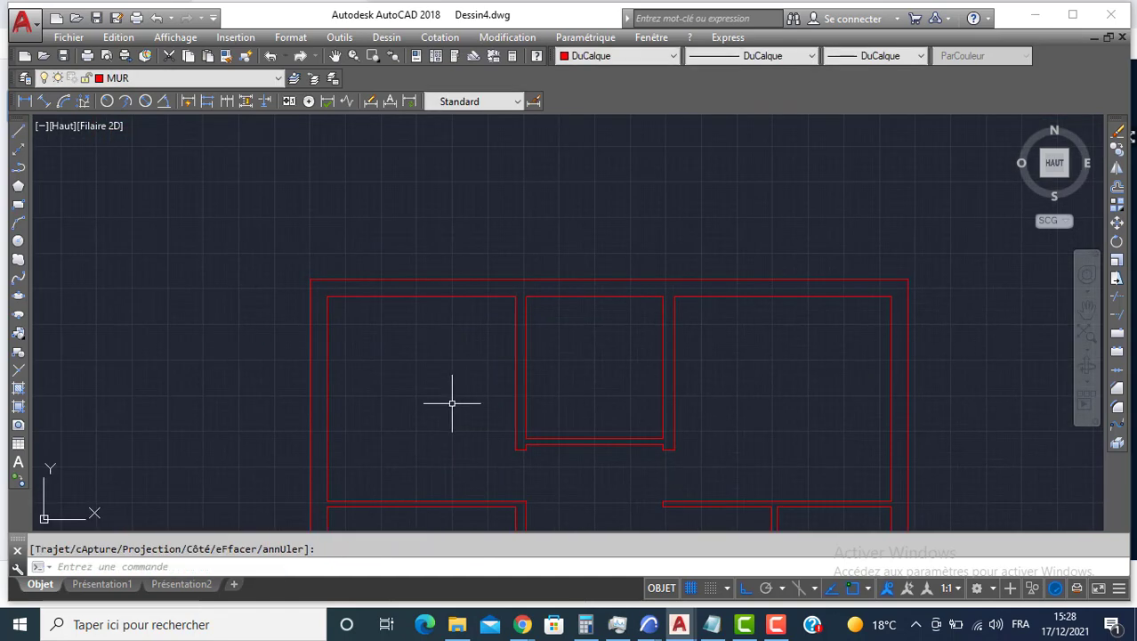
type("l")
key("Return")
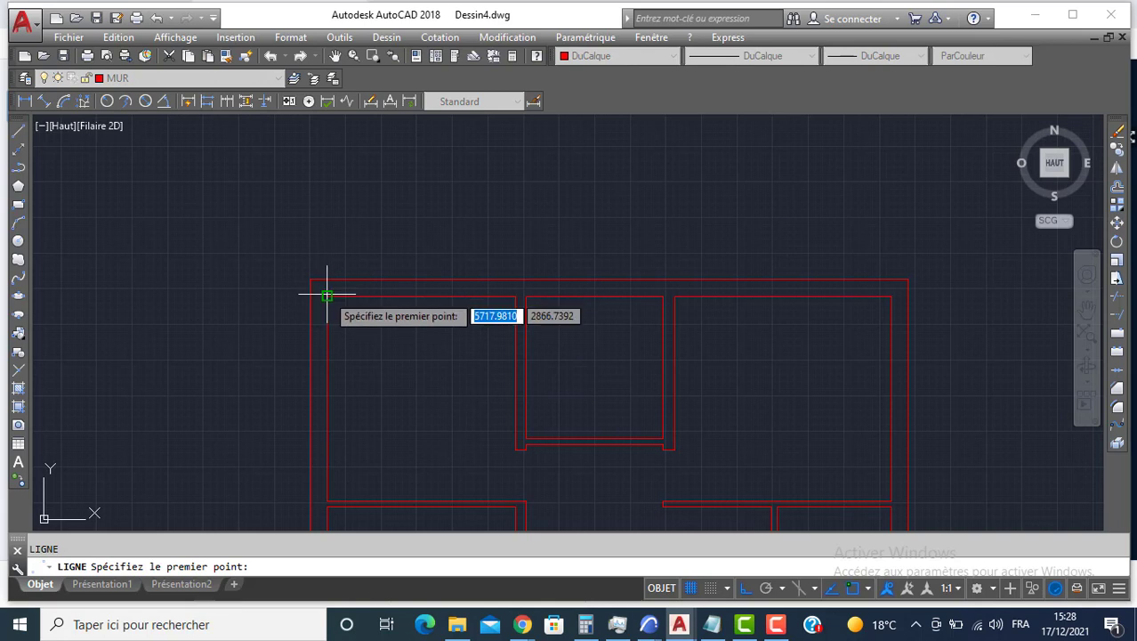
left_click(327, 295)
key("Return")
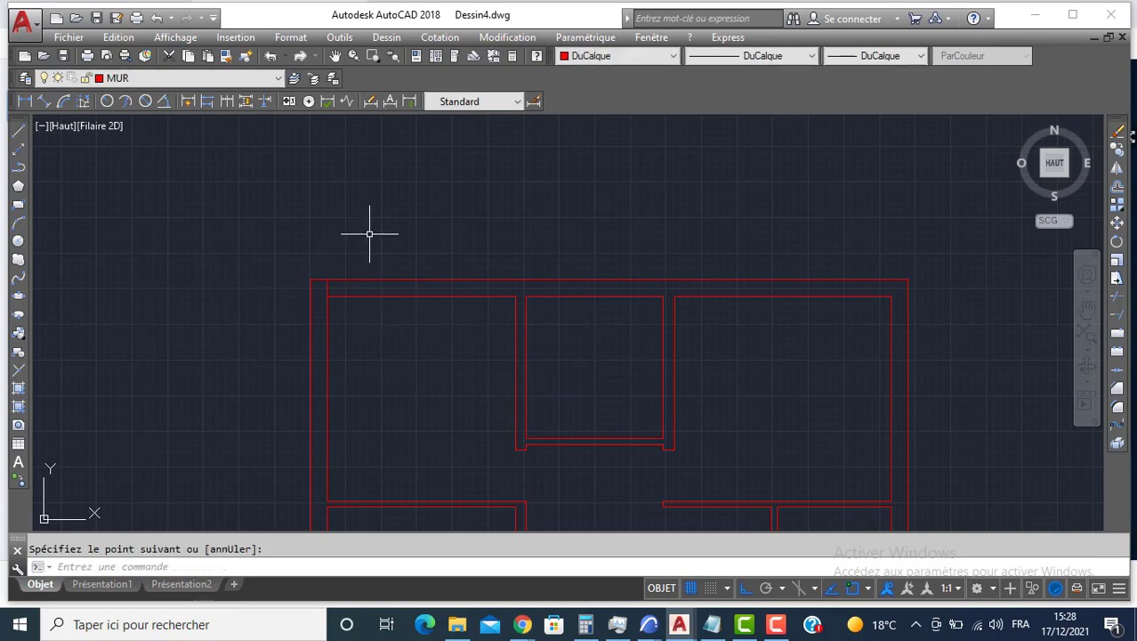
Step: Offset the short line across the top exterior wall 90 to the right
type("DE")
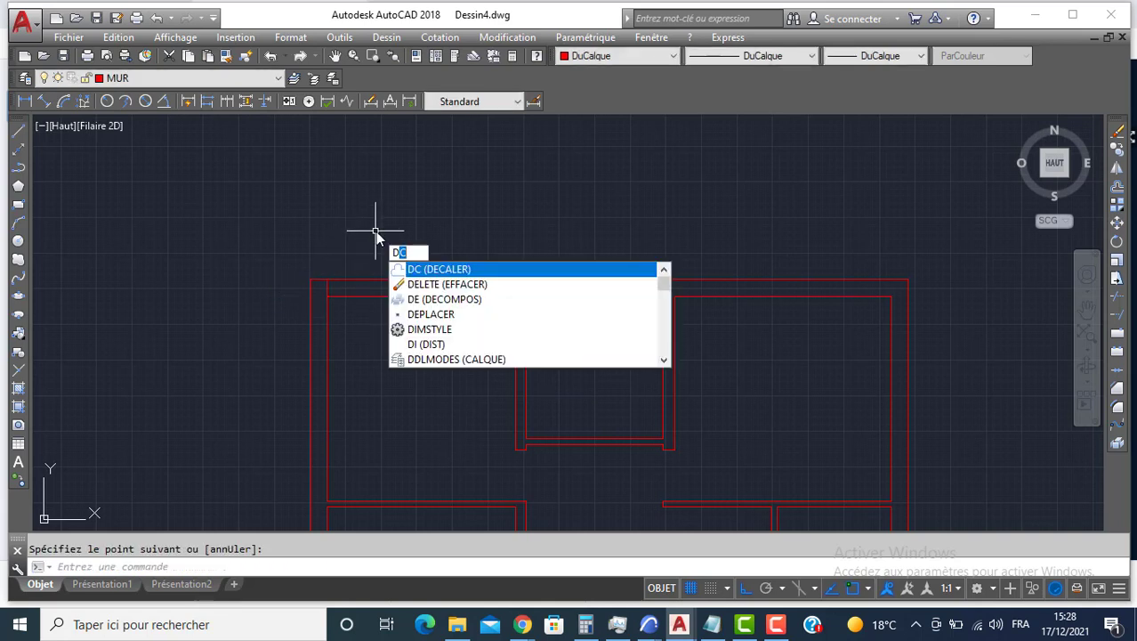
type("C")
key("Return")
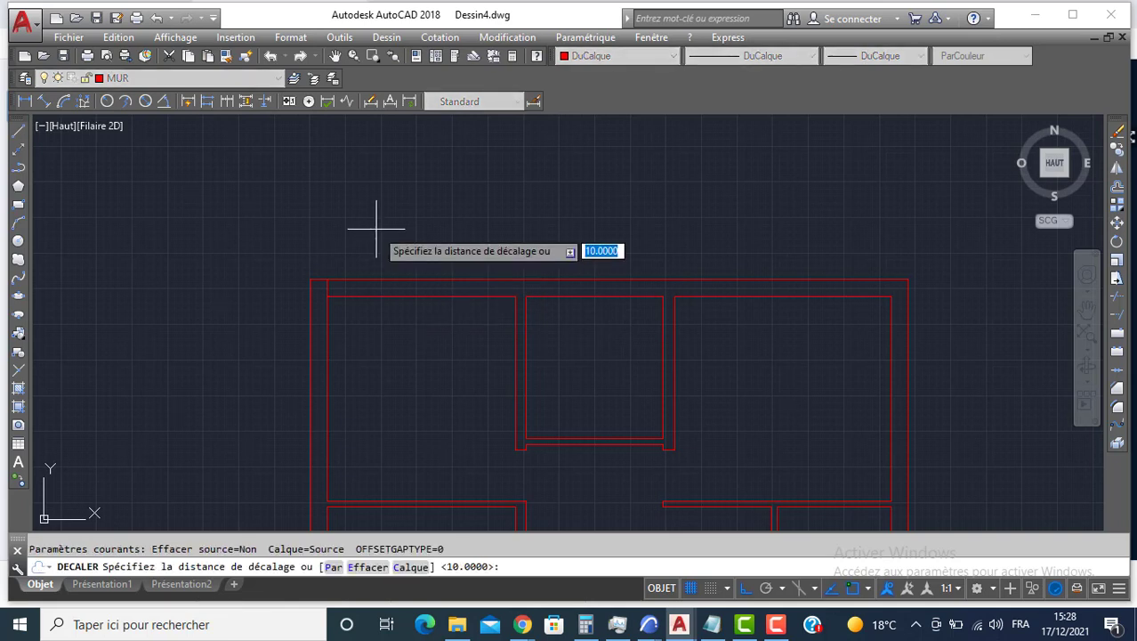
key("Return")
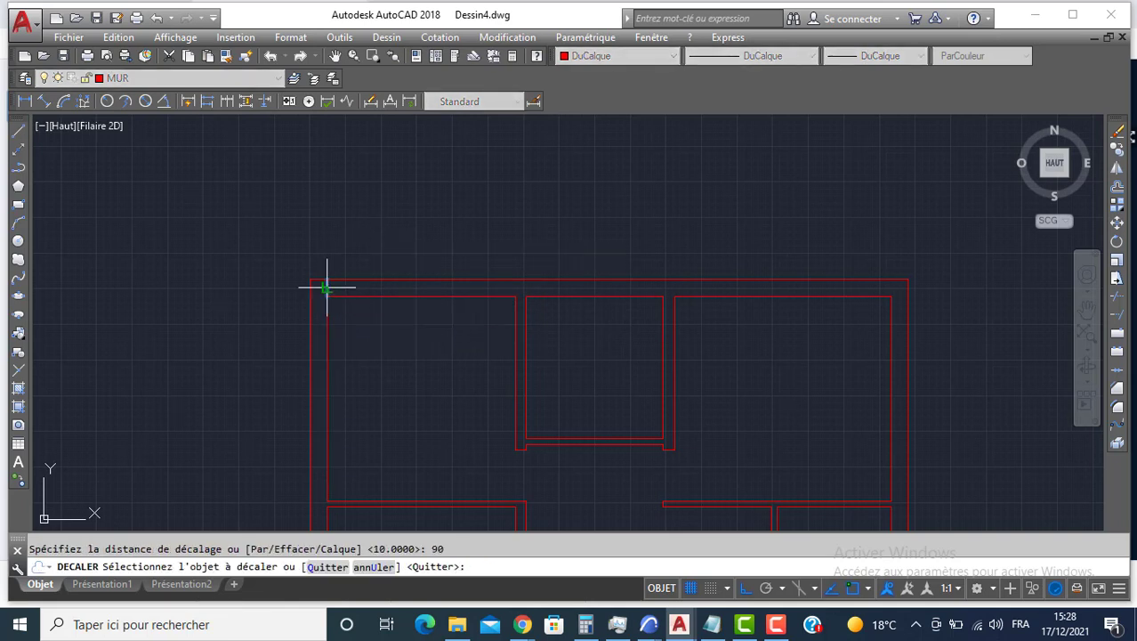
left_click(326, 285)
left_click(381, 327)
key("Return")
Step: Trim the top exterior wall's lines between the two short lines to open a gap in the top-left room
type("AJ")
key("Return")
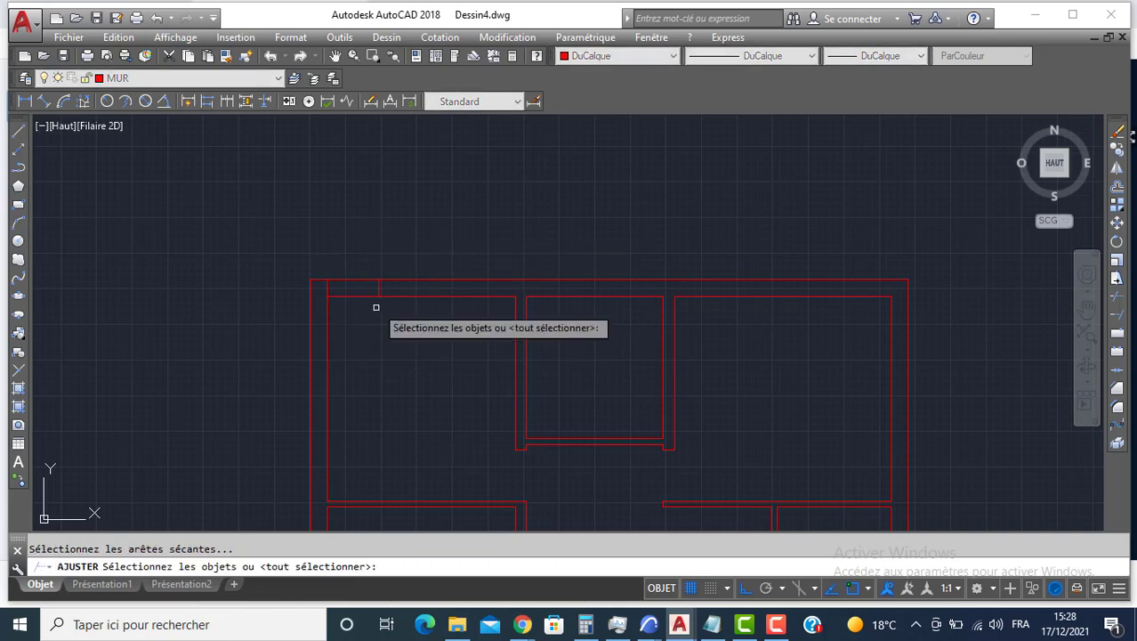
key("Return")
left_click(367, 265)
left_click(352, 311)
key("Return")
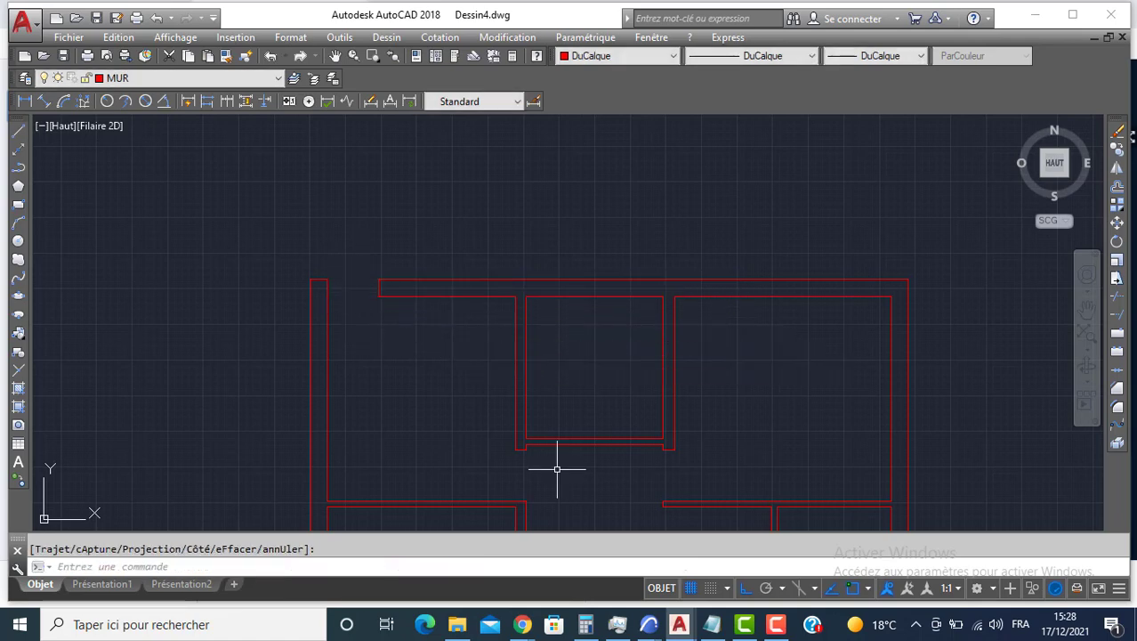
Step: Draw a short vertical line across the top central room's bottom wall at its midpoint
middle_click_drag(579, 486, 561, 340)
type("L")
key("Return")
scroll(570, 315, "up", 2)
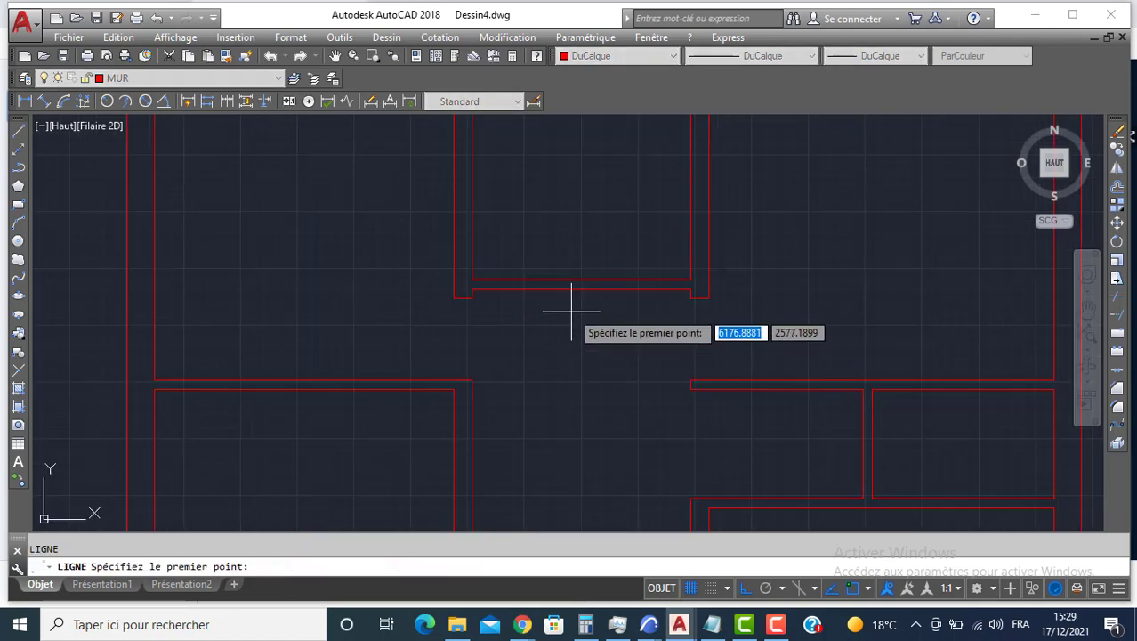
left_click(580, 289)
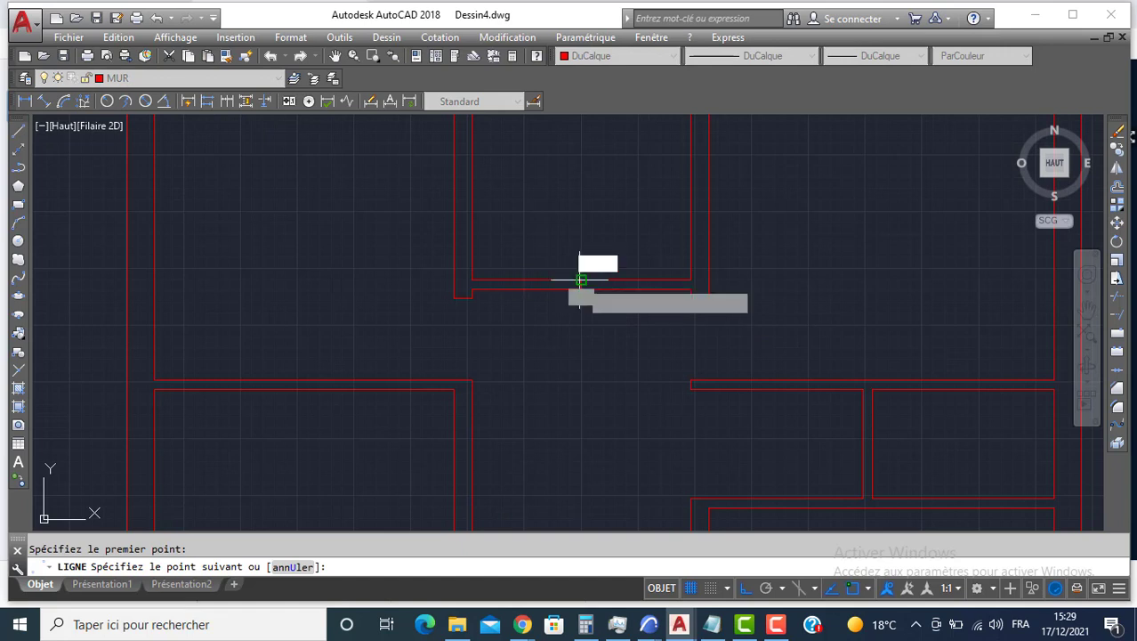
key("Return")
Step: Offset the midpoint line in the central room's bottom wall by 40 to both sides
type("DC")
key("Return")
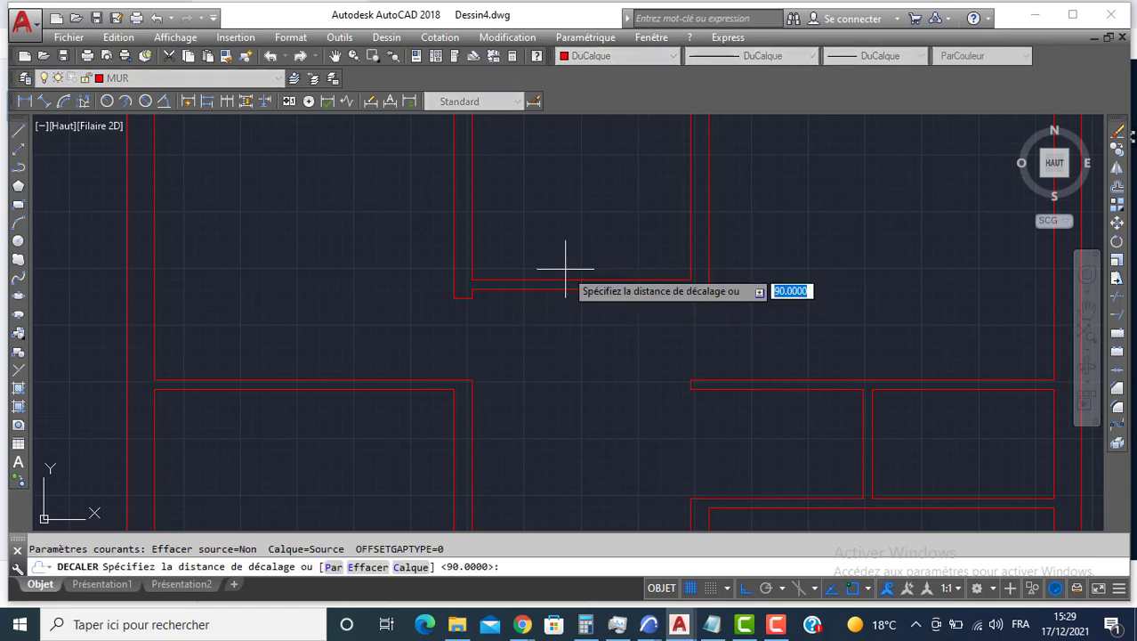
type("40")
key("Return")
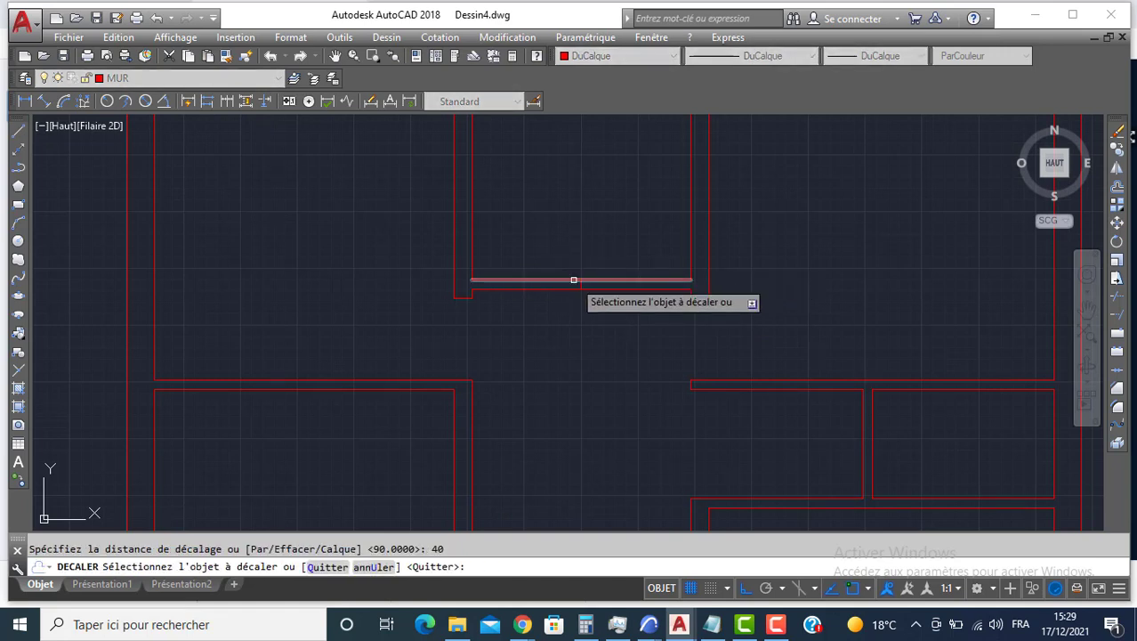
left_click(581, 284)
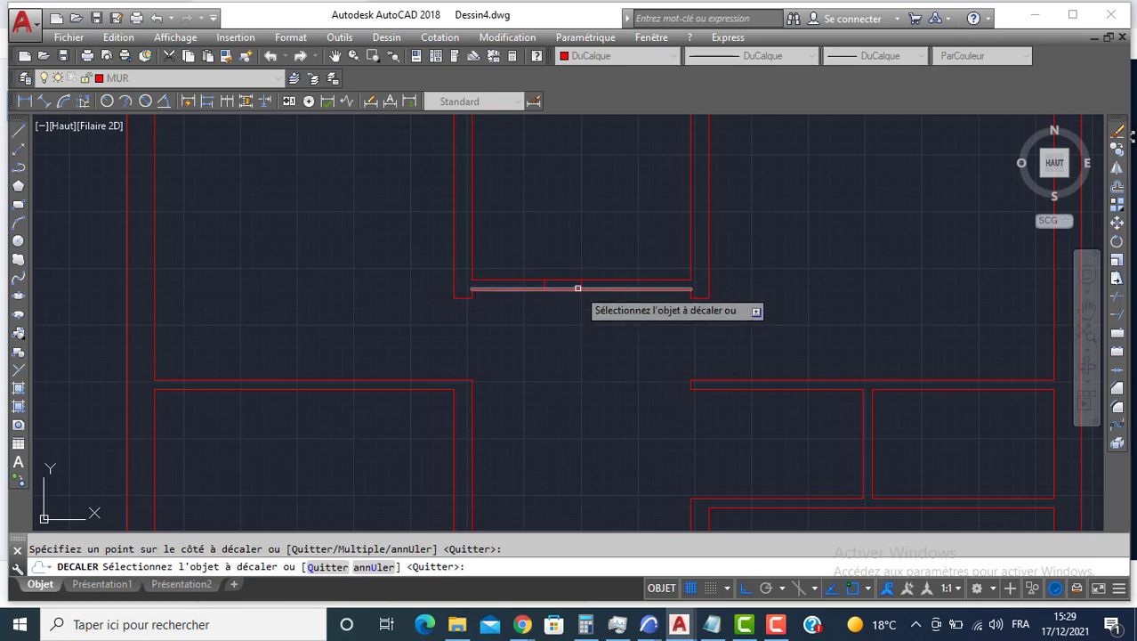
left_click(598, 297)
middle_click_drag(618, 306, 586, 256)
key("Escape")
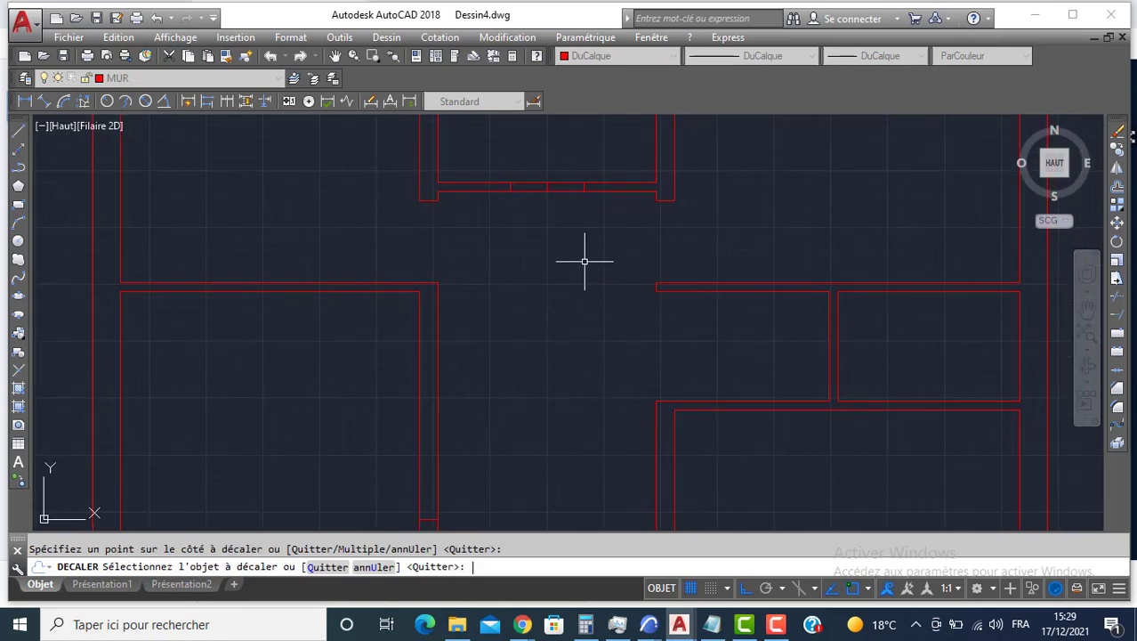
Step: Draw a short horizontal line across the partition between the two small right-hand rooms at its midpoint
type("l")
key("Return")
scroll(825, 344, "up", 2)
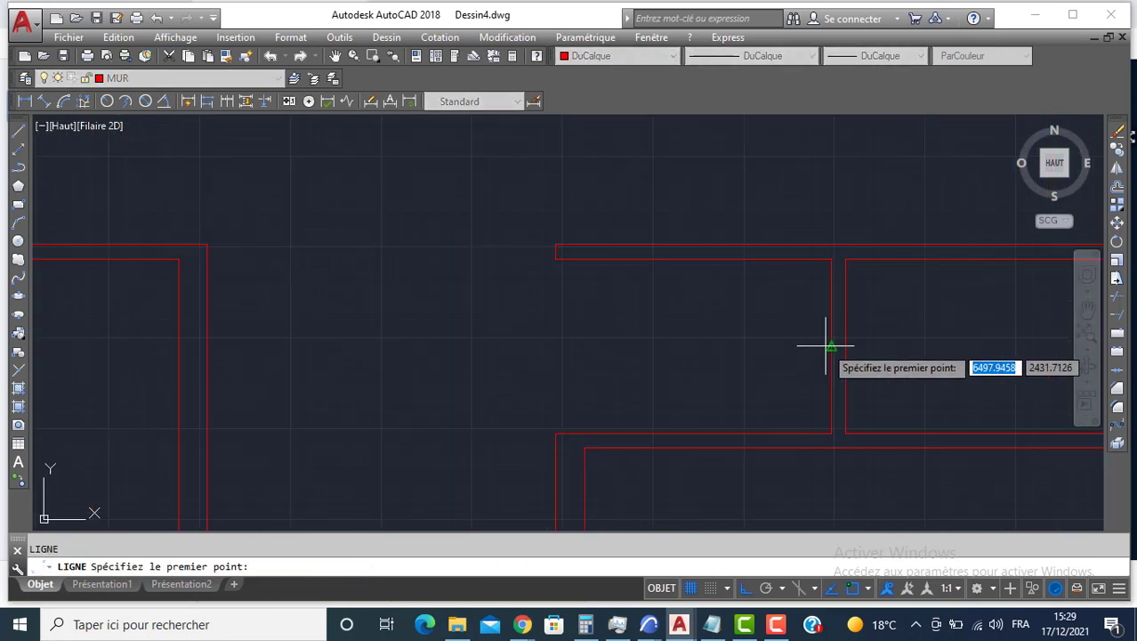
left_click(838, 345)
key("Return")
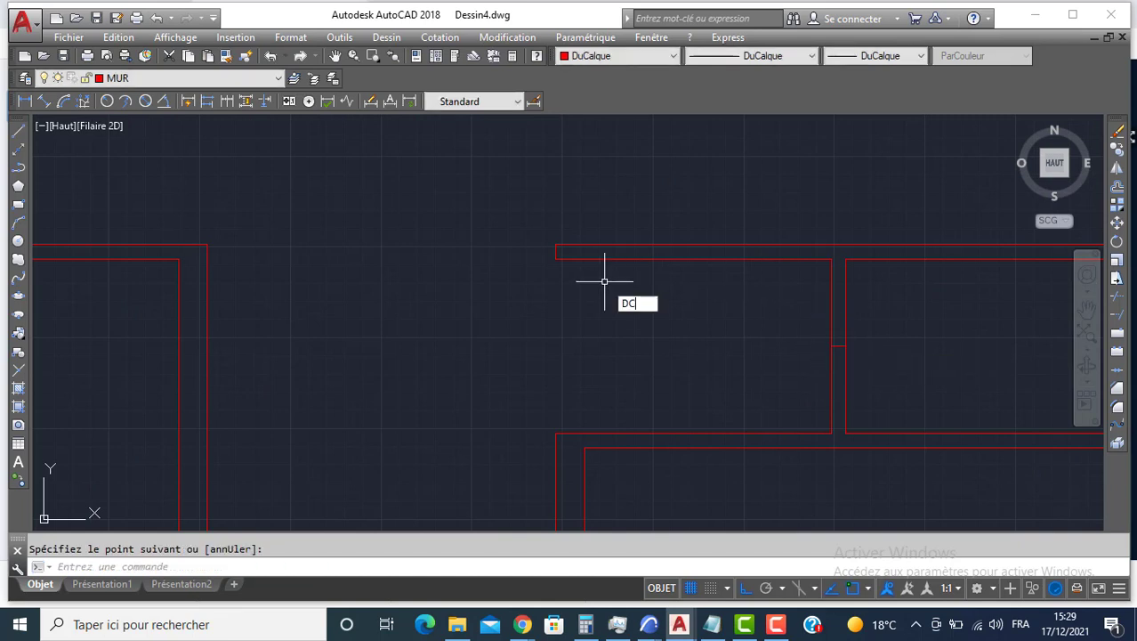
Step: Offset the partition's midpoint line by 40 above and below
type("DC")
key("Return")
key("Return")
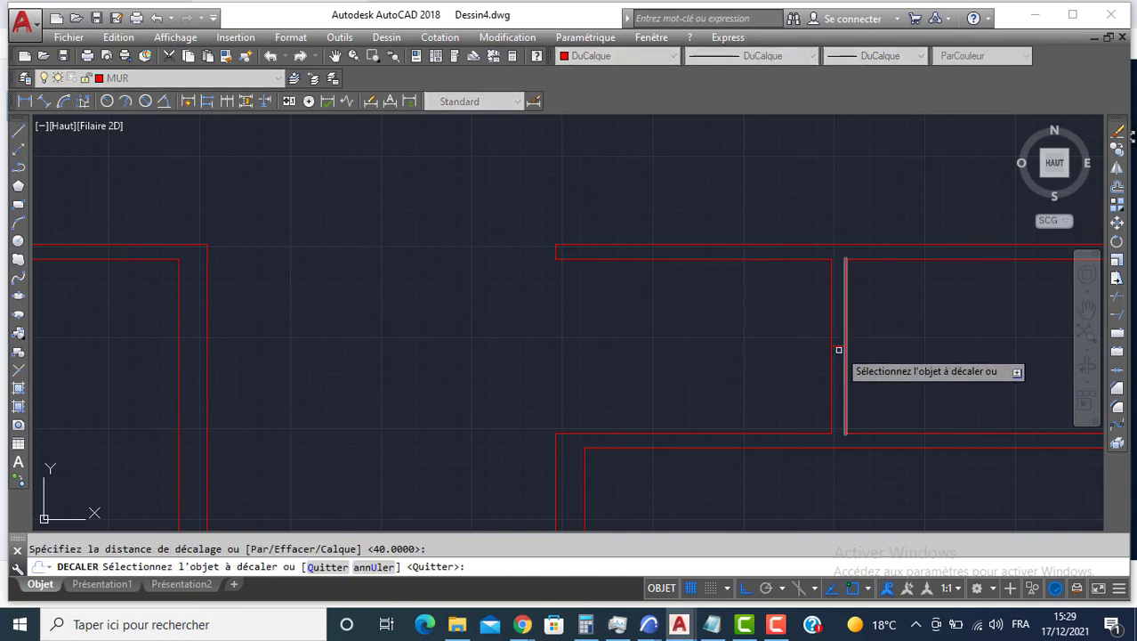
left_click(839, 346)
left_click(863, 323)
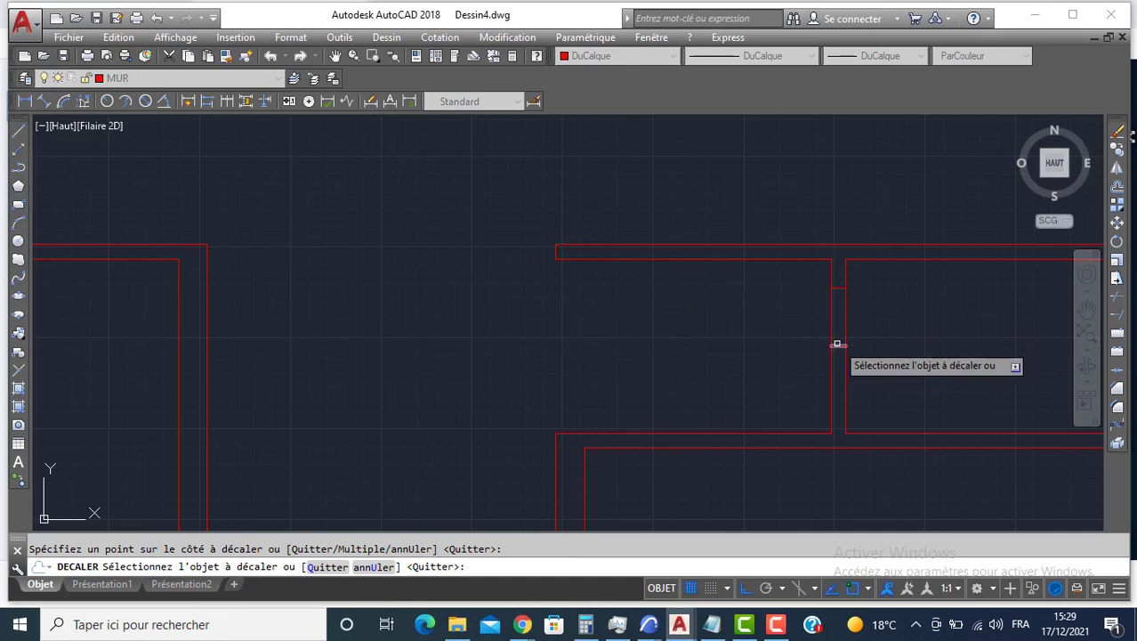
left_click(841, 348)
left_click(876, 358)
key("Return")
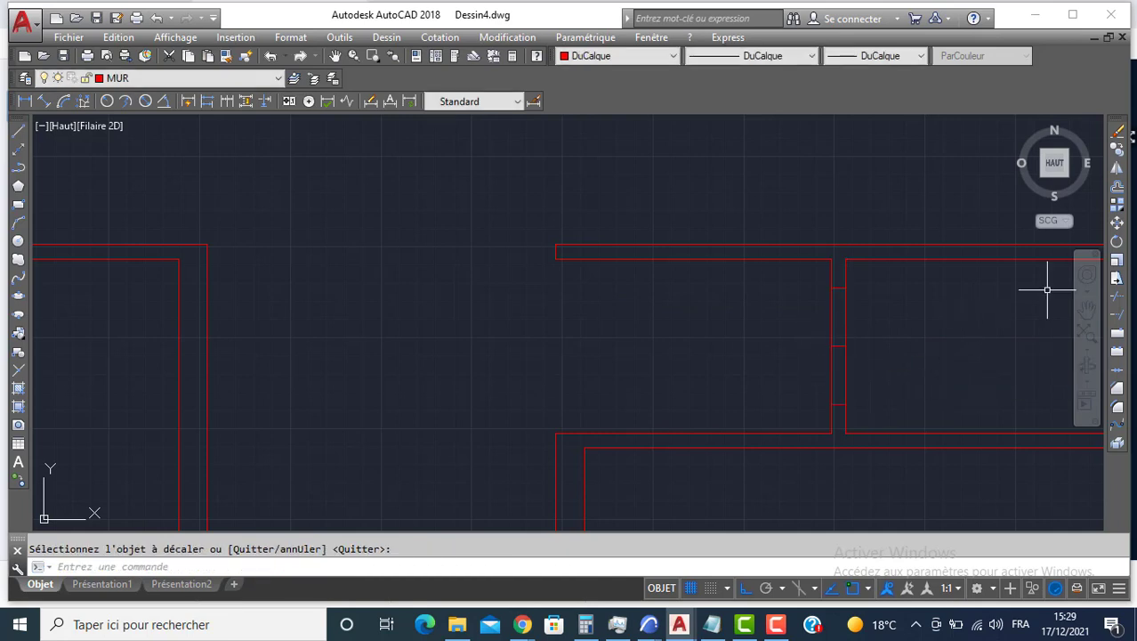
Step: Trim the small rooms' partition between the two offset lines to open a doorway
left_click(1112, 298)
key("Return")
left_click(879, 320)
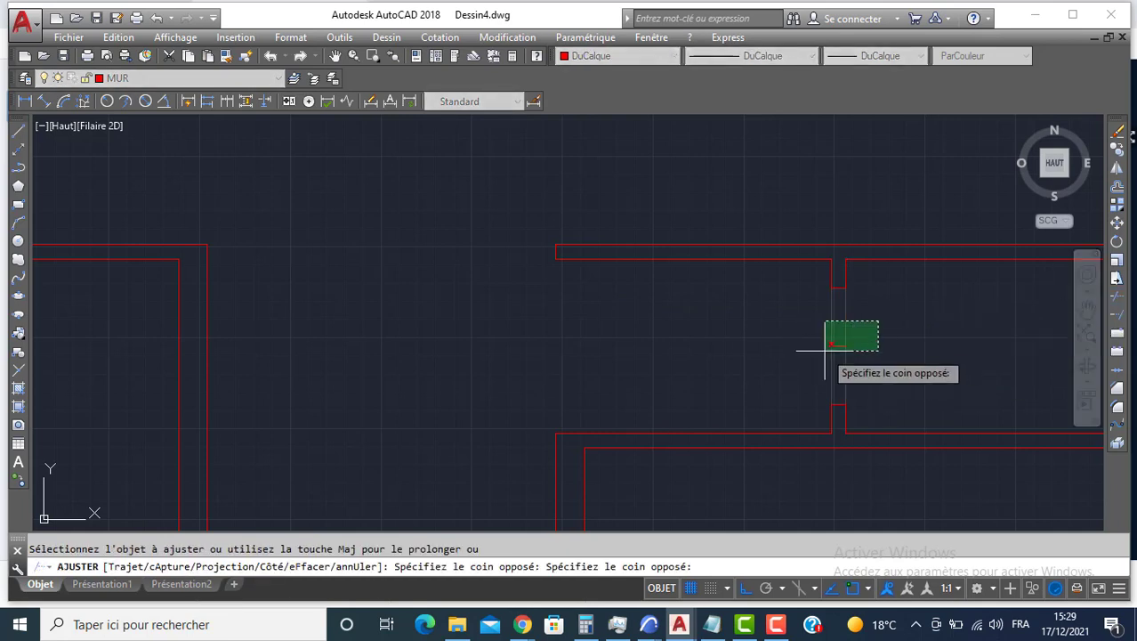
left_click(813, 356)
scroll(627, 298, "down", 2)
middle_click_drag(472, 236, 474, 249)
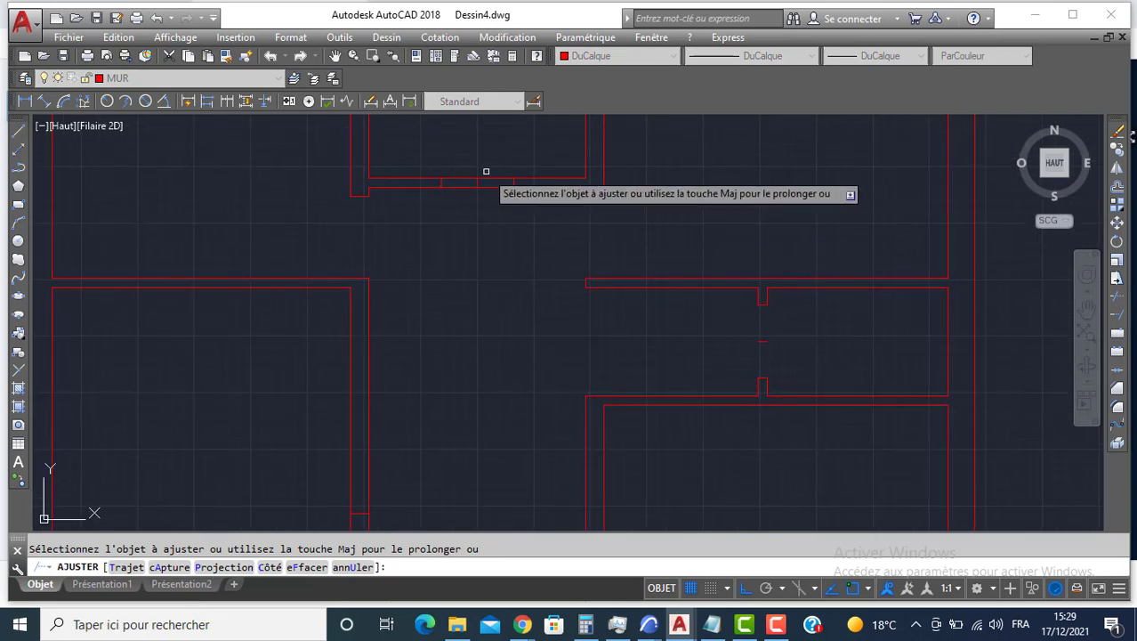
Step: Trim the top central room's bottom wall between its offset lines and erase the two leftover midpoint lines
left_click(486, 171)
left_click(463, 197)
key("Return")
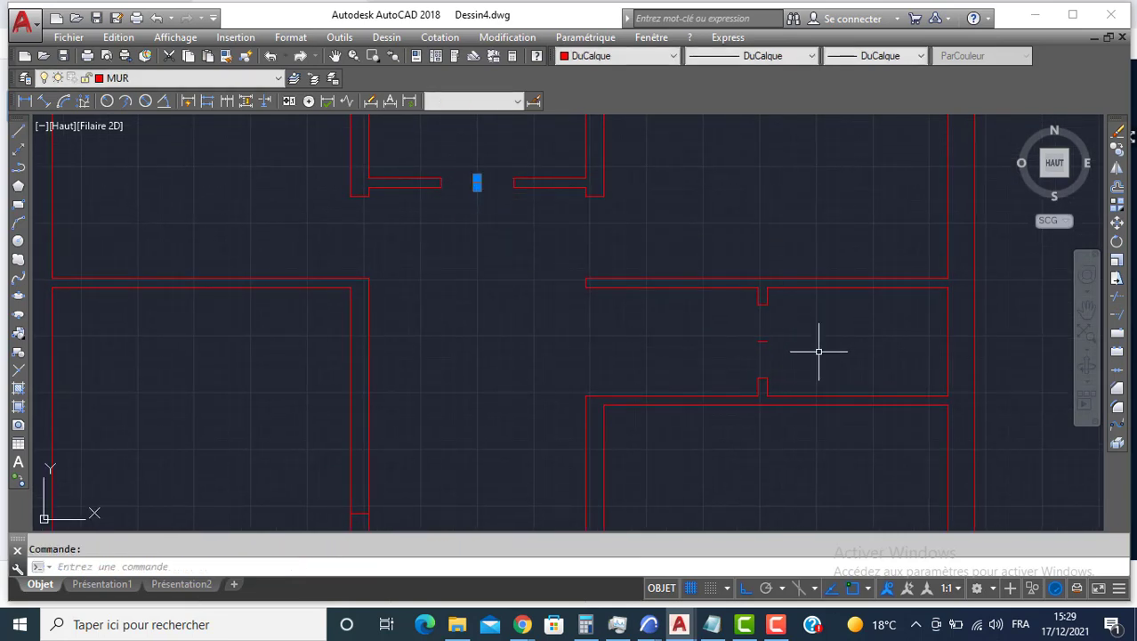
left_click(756, 340)
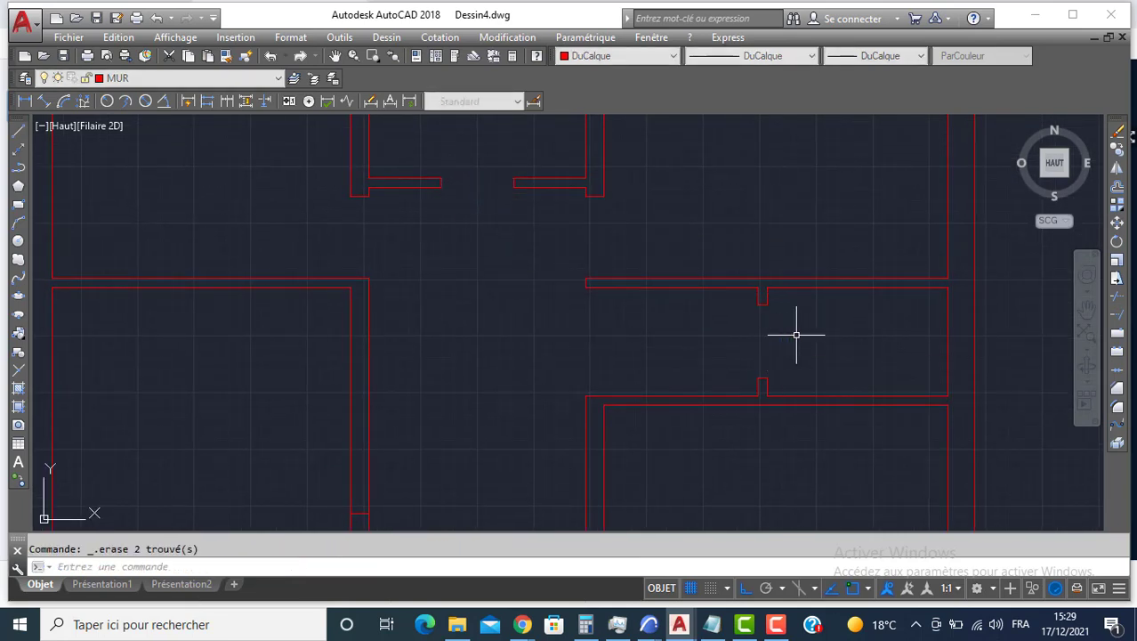
Step: Offset both side lines of the bottom entrance recess 50 inward
scroll(797, 335, "down", 3)
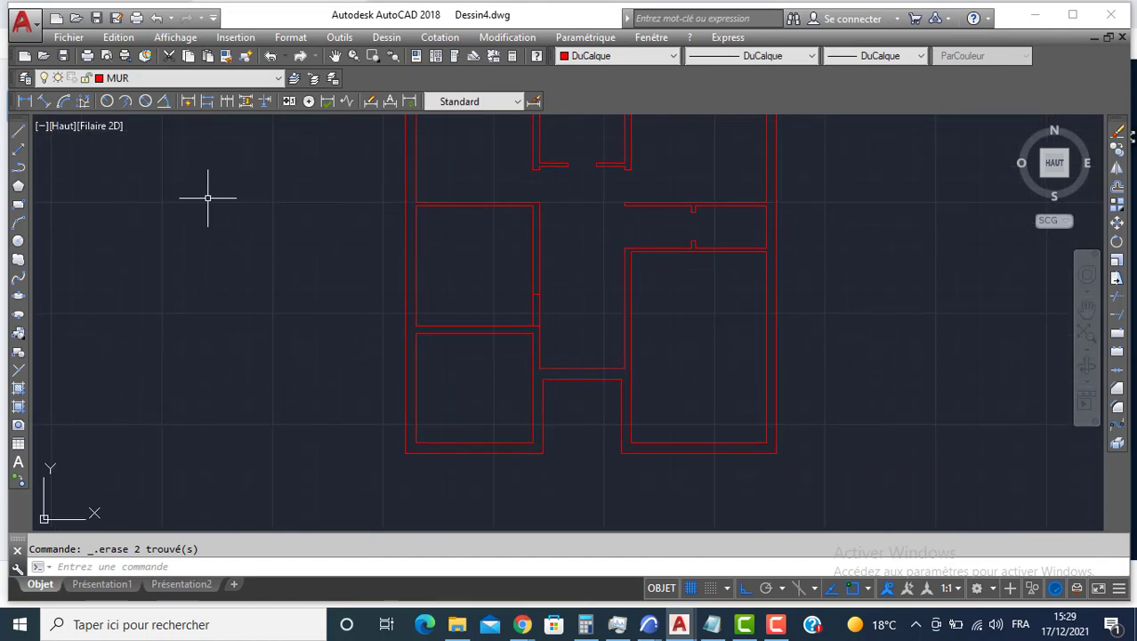
middle_click_drag(524, 379, 455, 319)
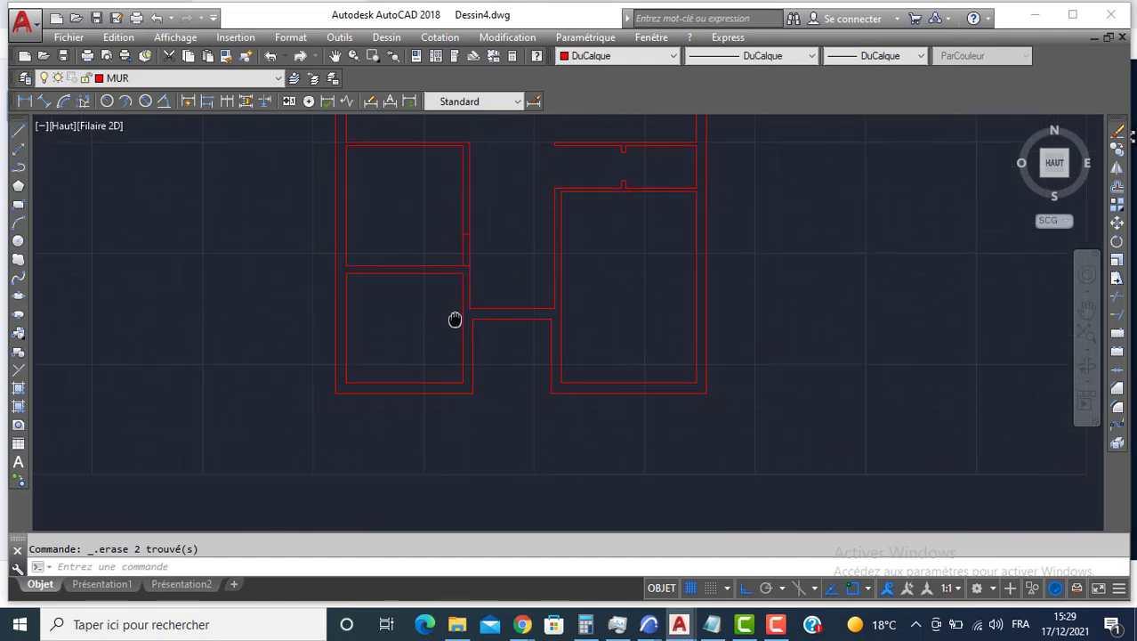
type("E")
key("Return")
type("50")
key("Return")
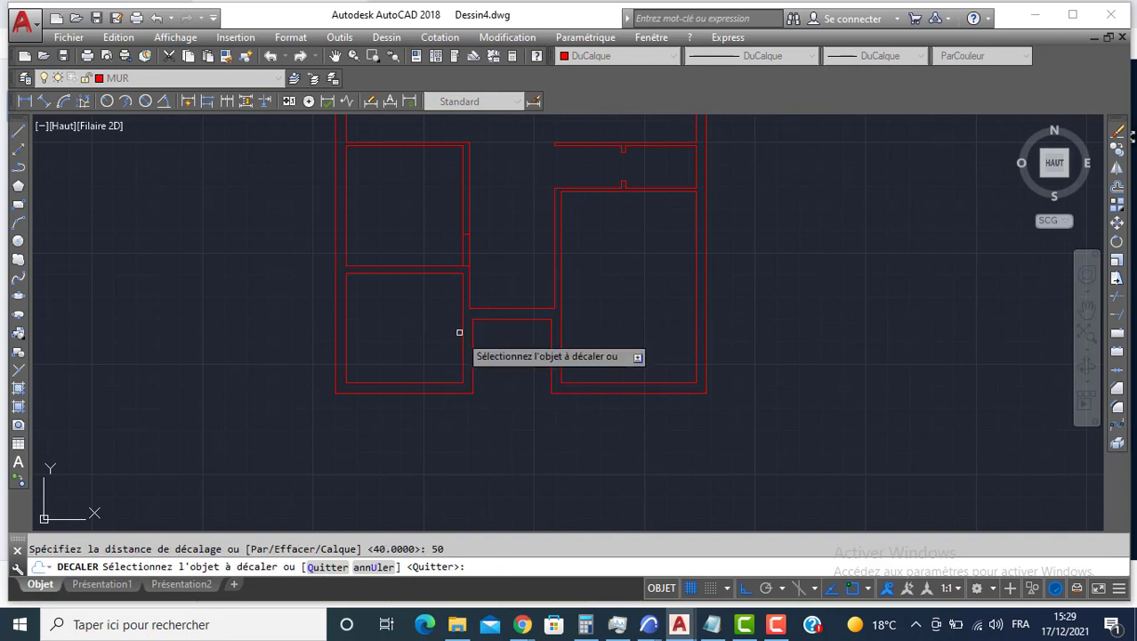
left_click(472, 349)
left_click(503, 351)
left_click(551, 374)
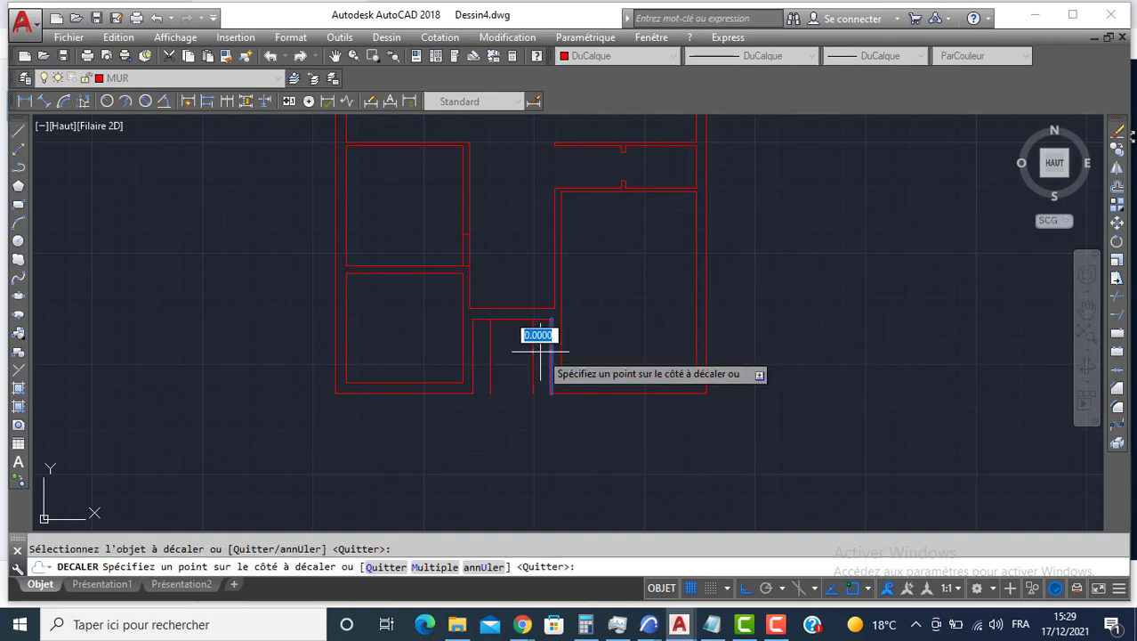
left_click(519, 357)
key("Return")
Step: Extend the bottom exterior wall lines on both sides of the recess to the offset lines
type("P")
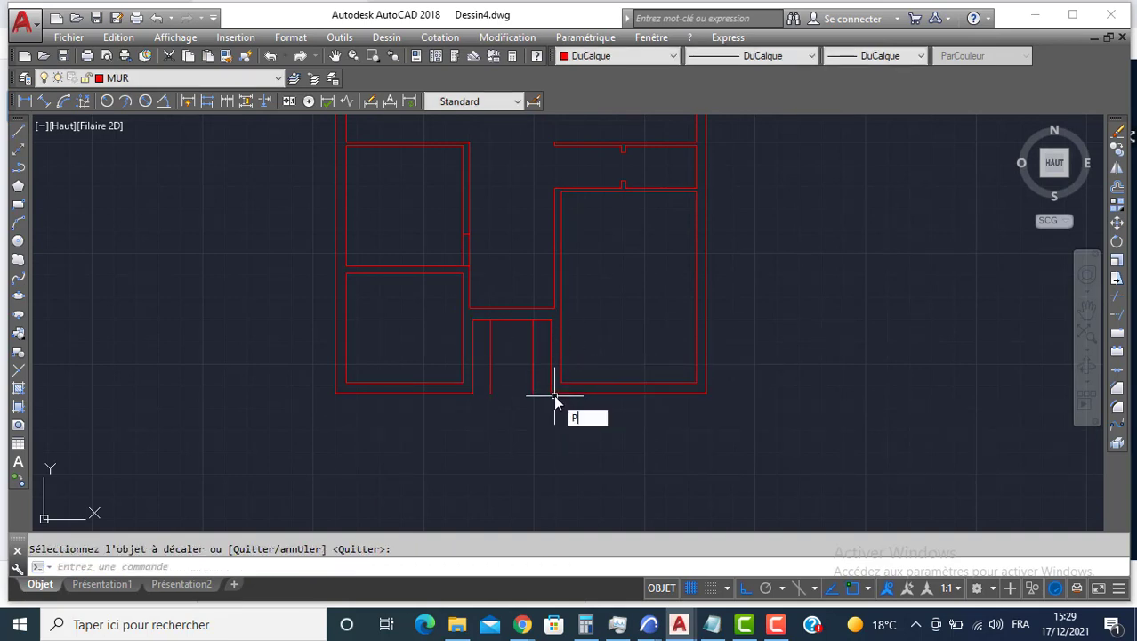
type("R")
key("Return")
key("Return")
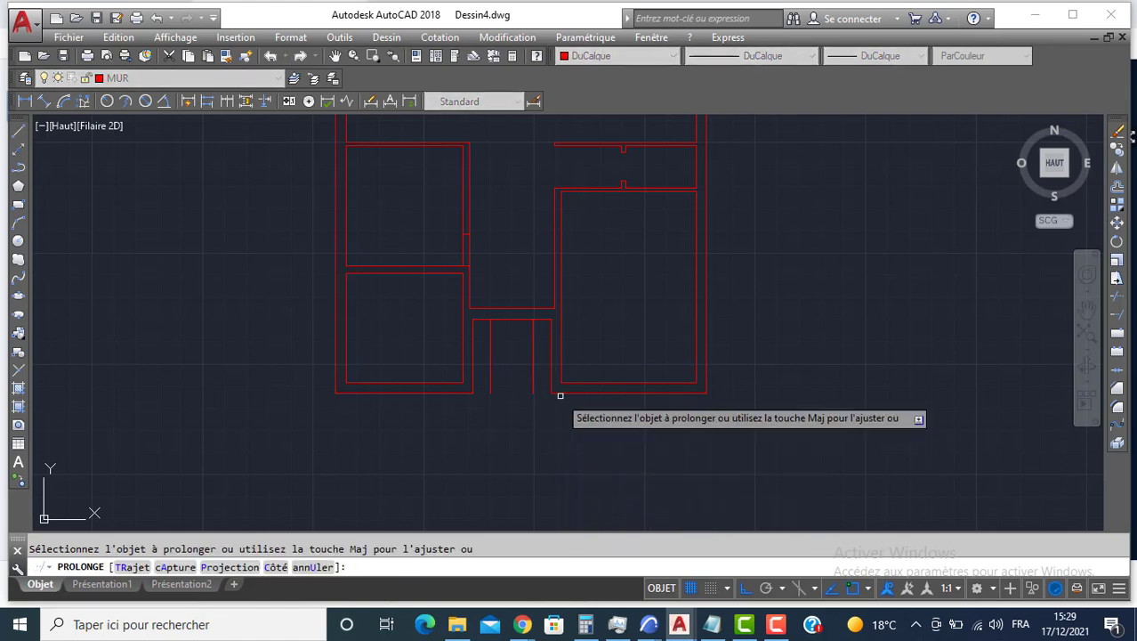
left_click(560, 393)
left_click(453, 393)
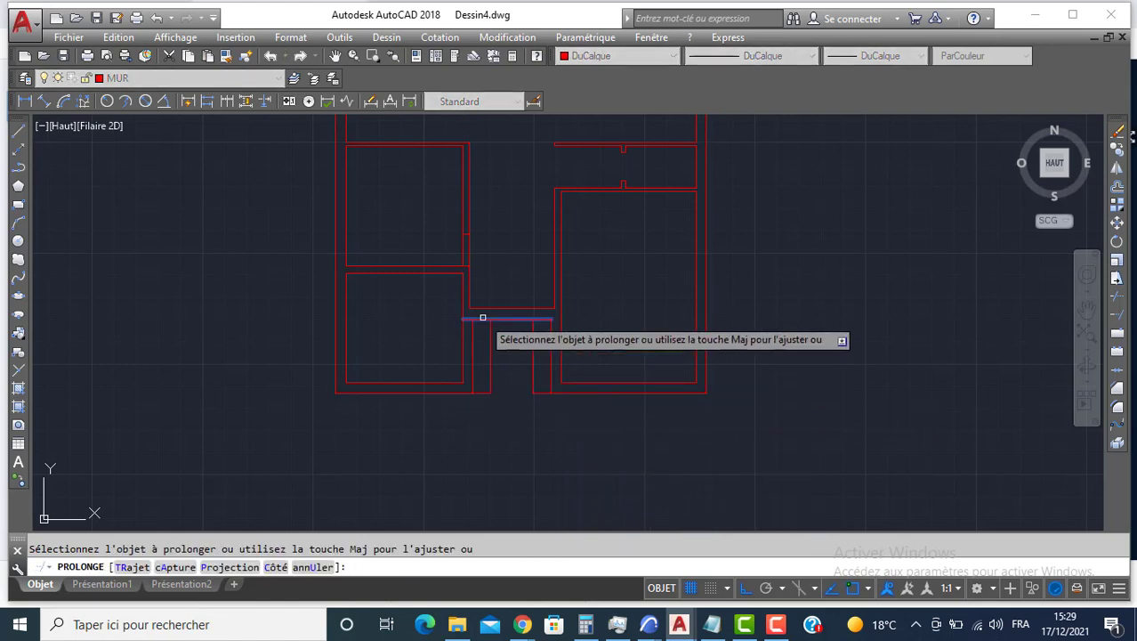
key("Return")
Step: Draw a short vertical line across the entrance wall, starting at the upper end of the recess's left offset line
scroll(482, 315, "up", 2)
scroll(482, 318, "up", 2)
type("l")
key("Return")
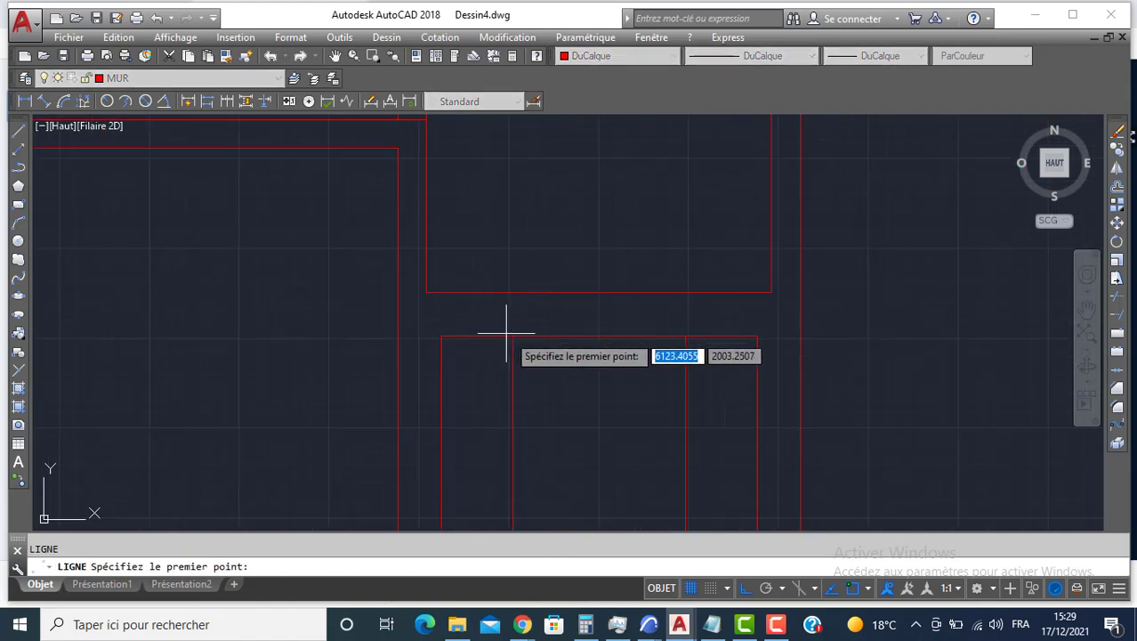
left_click(509, 336)
left_click(509, 293)
key("Return")
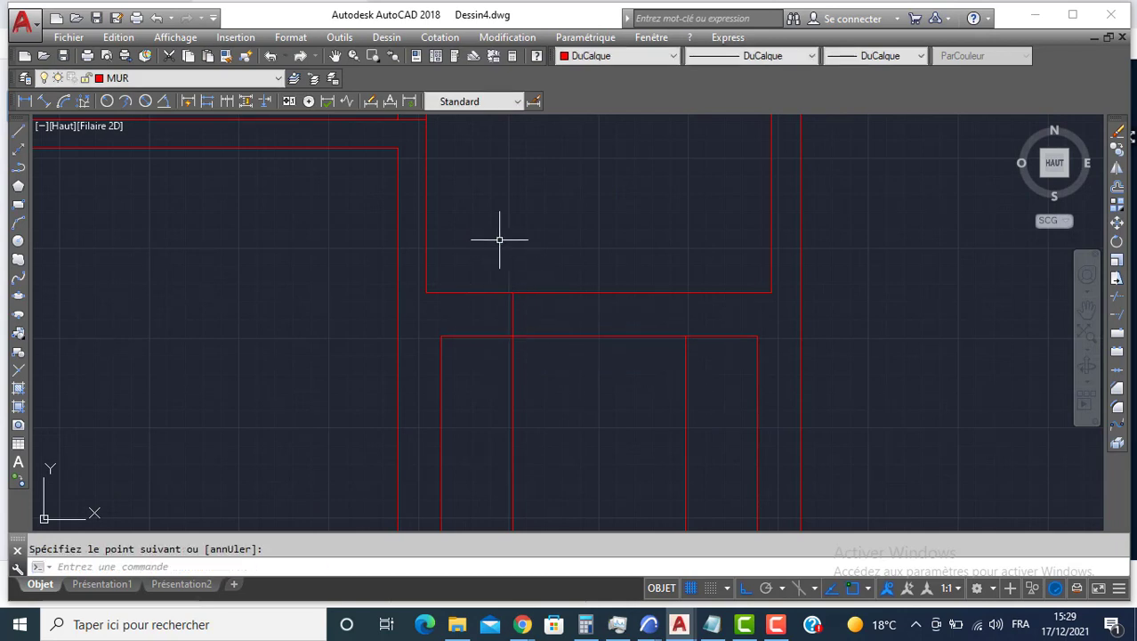
Step: Offset the short line across the entrance wall 100 to the right
type("D")
type("E")
key("Return")
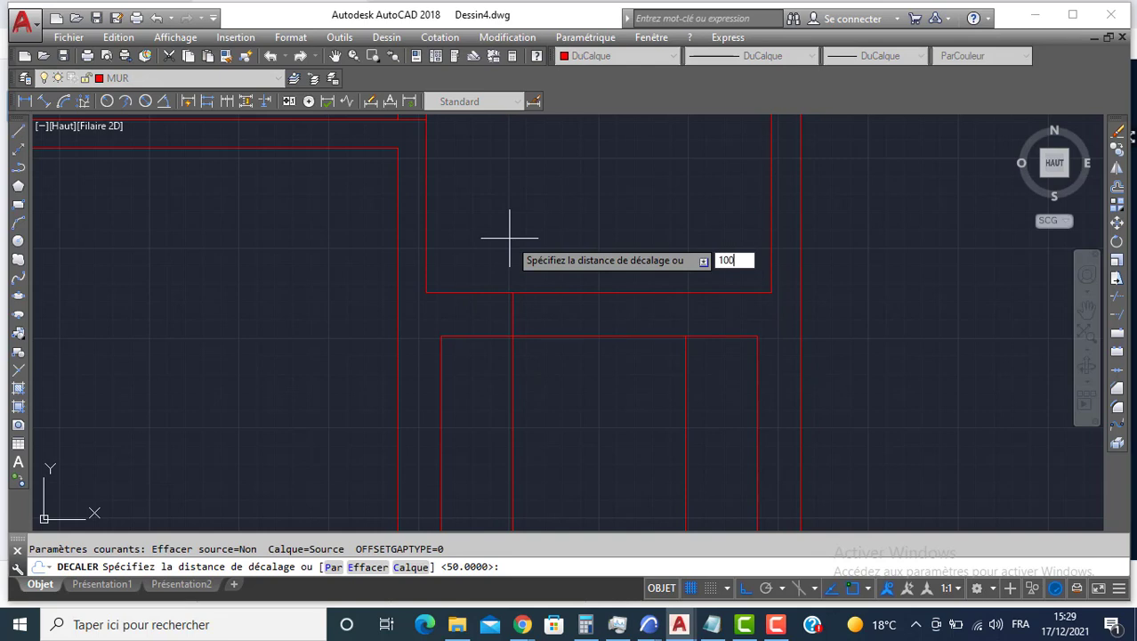
type("100")
key("Return")
left_click(510, 305)
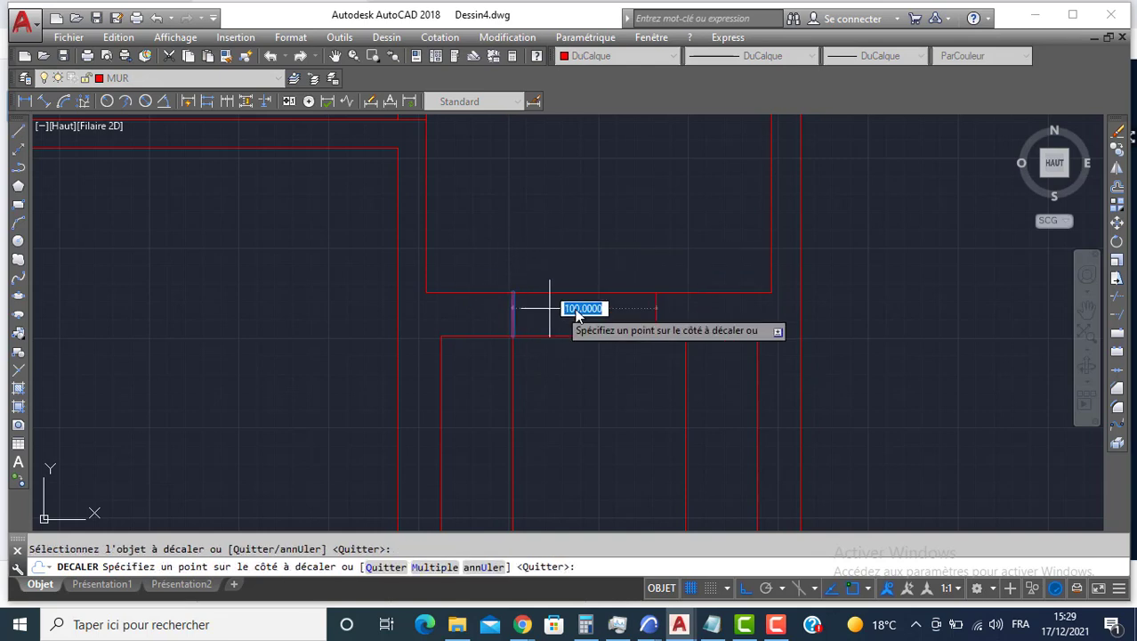
left_click(574, 307)
key("Return")
Step: Offset the entrance wall's second short line another 50 to the right
key("Return")
type("5")
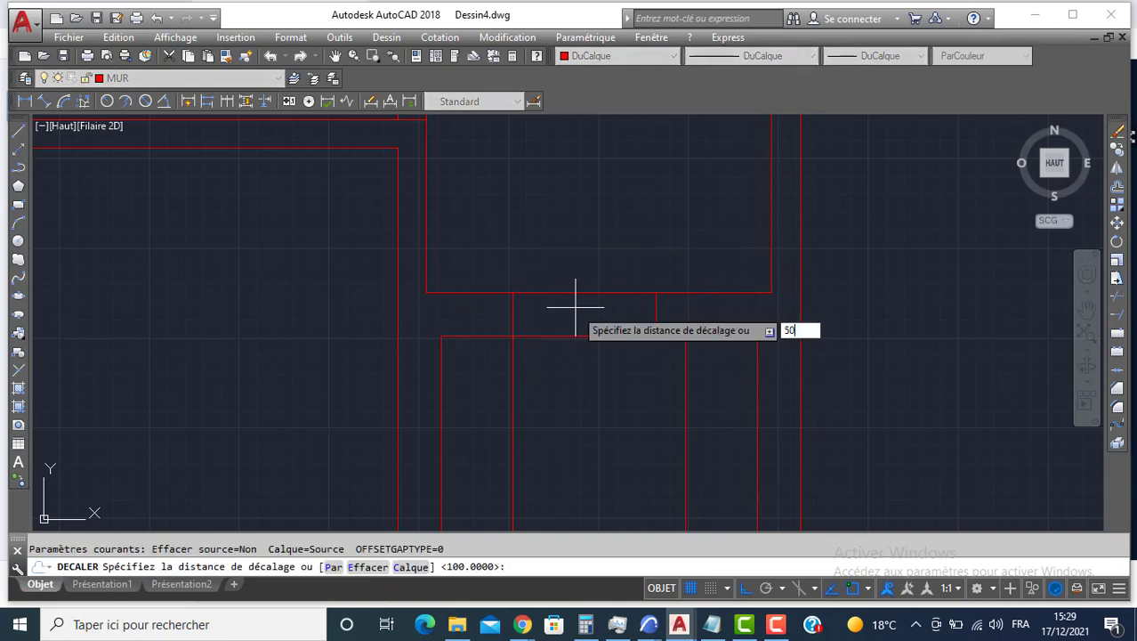
type("0")
key("Return")
left_click(656, 310)
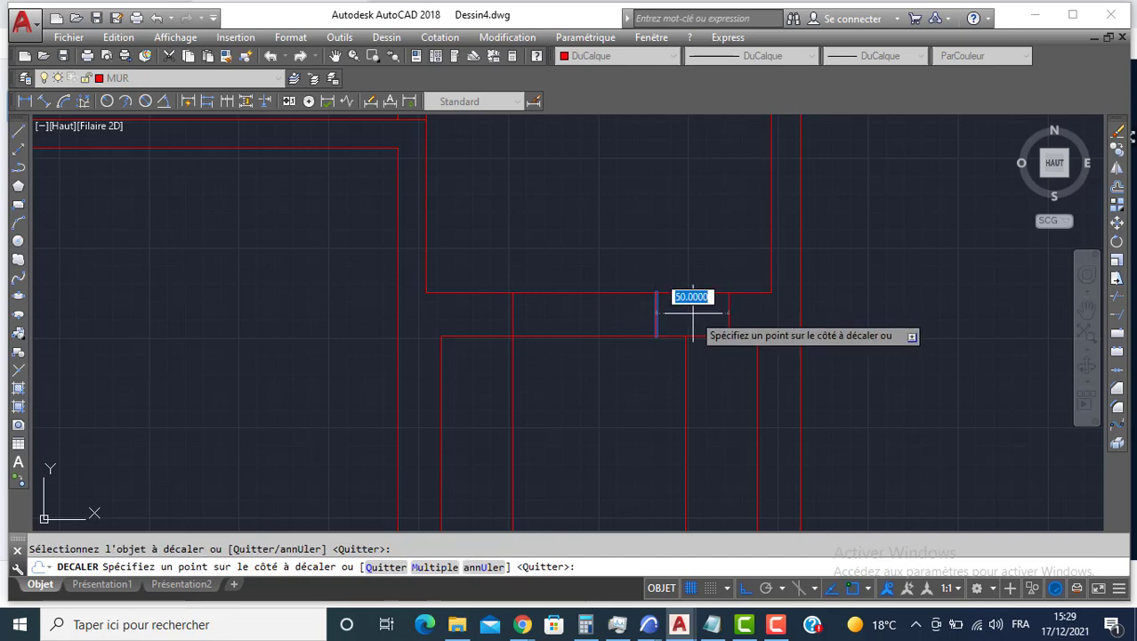
left_click(696, 315)
key("Return")
Step: Trim the entrance wall's lines between the first two short lines to open the entrance
scroll(701, 312, "down", 2)
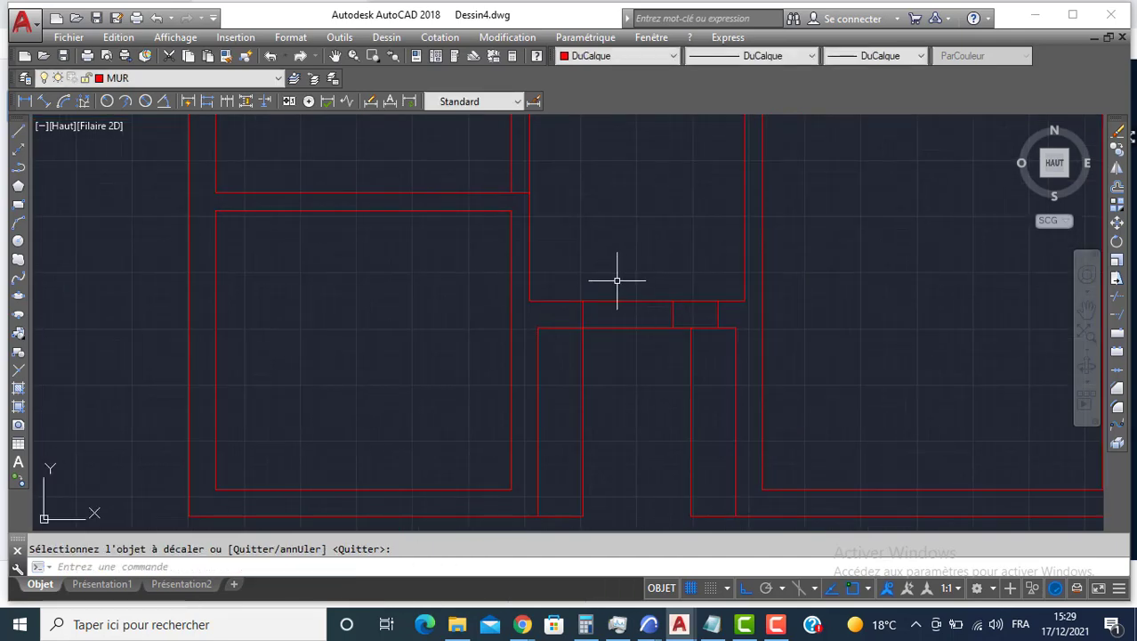
key("Return")
key("Return")
left_click(639, 280)
left_click(603, 365)
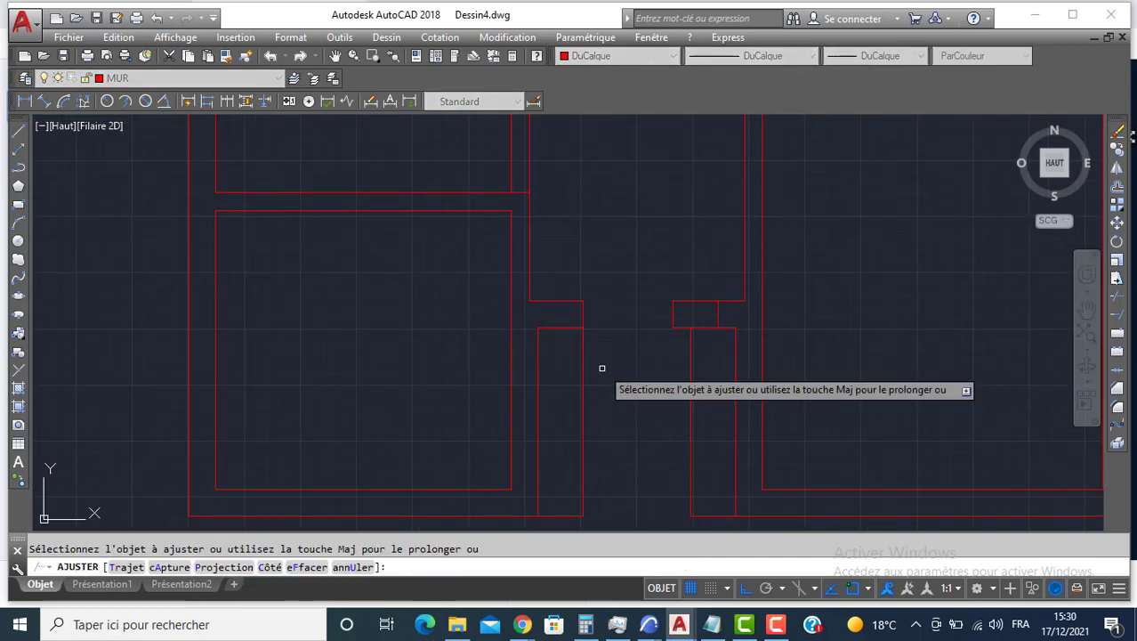
Step: Trim the left middle room's right wall between its short line and the partition below to open a doorway
scroll(602, 366, "down", 4)
mouse_move(598, 306)
middle_mouse_down()
mouse_move(599, 261)
mouse_move(597, 298)
middle_mouse_up()
left_click(584, 271)
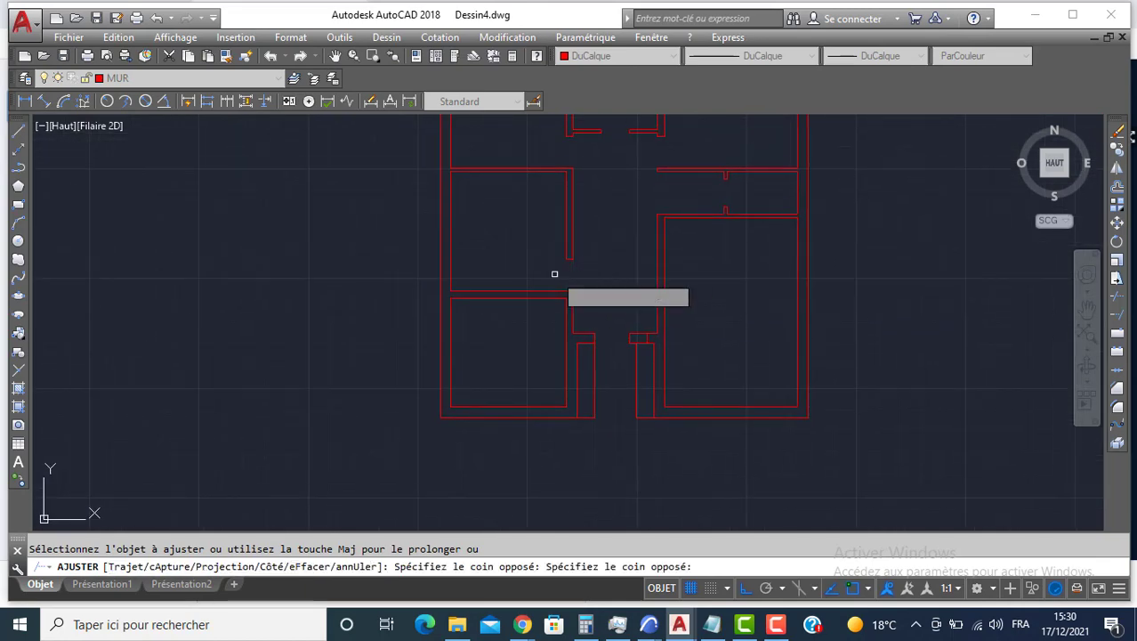
scroll(542, 449, "up", 1)
scroll(482, 407, "up", 1)
key("Escape")
Step: Draw a line from the plan's bottom-left outer corner, 200 to the right and 30 up across the bottom exterior wall
type("l")
key("Return")
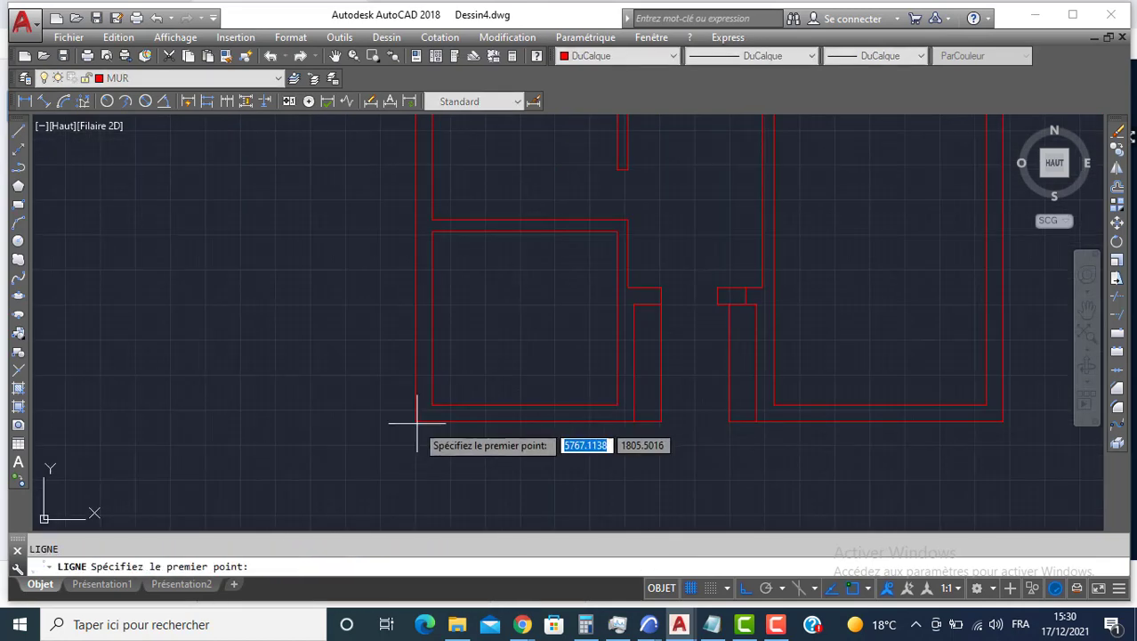
type("200")
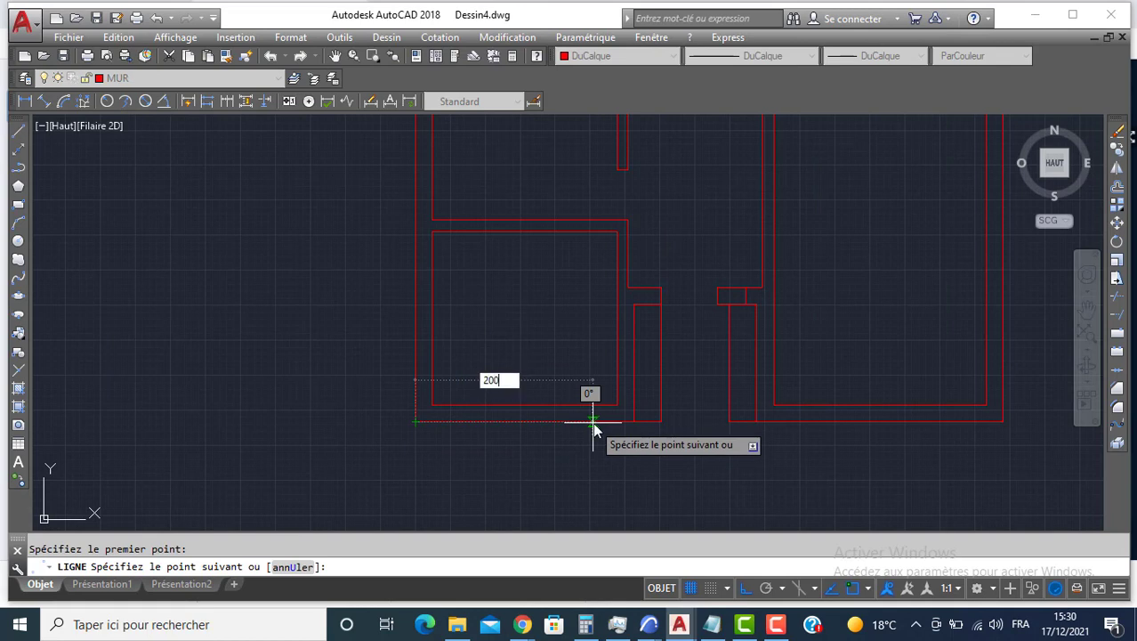
key("Return")
type("3")
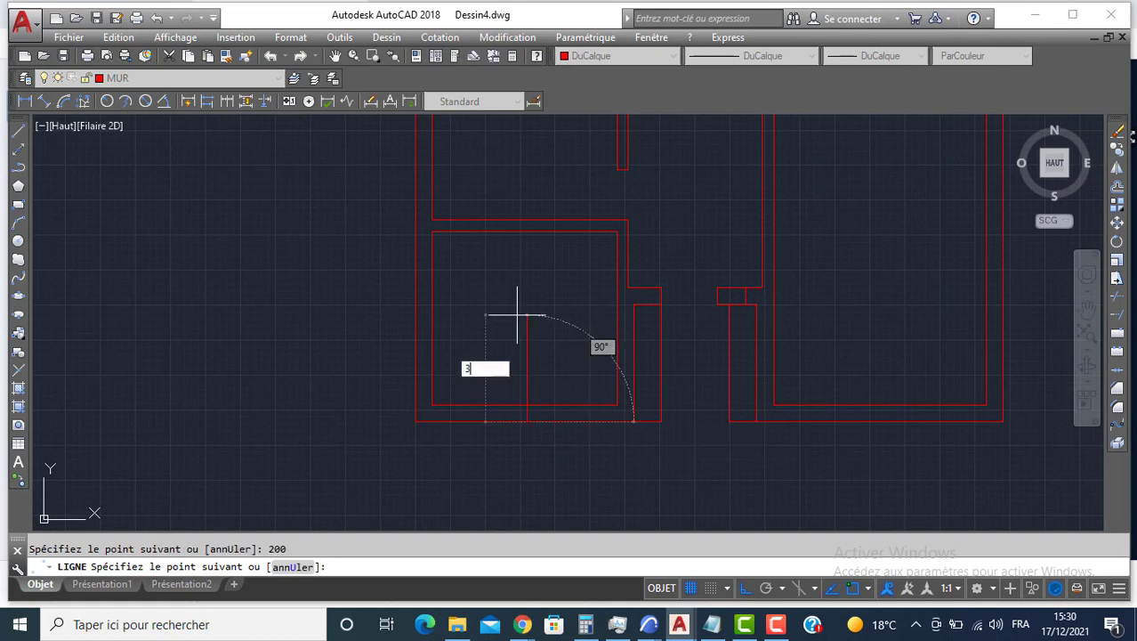
type("0")
key("Return")
key("Return")
Step: Offset the short line across the bottom exterior wall 130 to the right
type("DC")
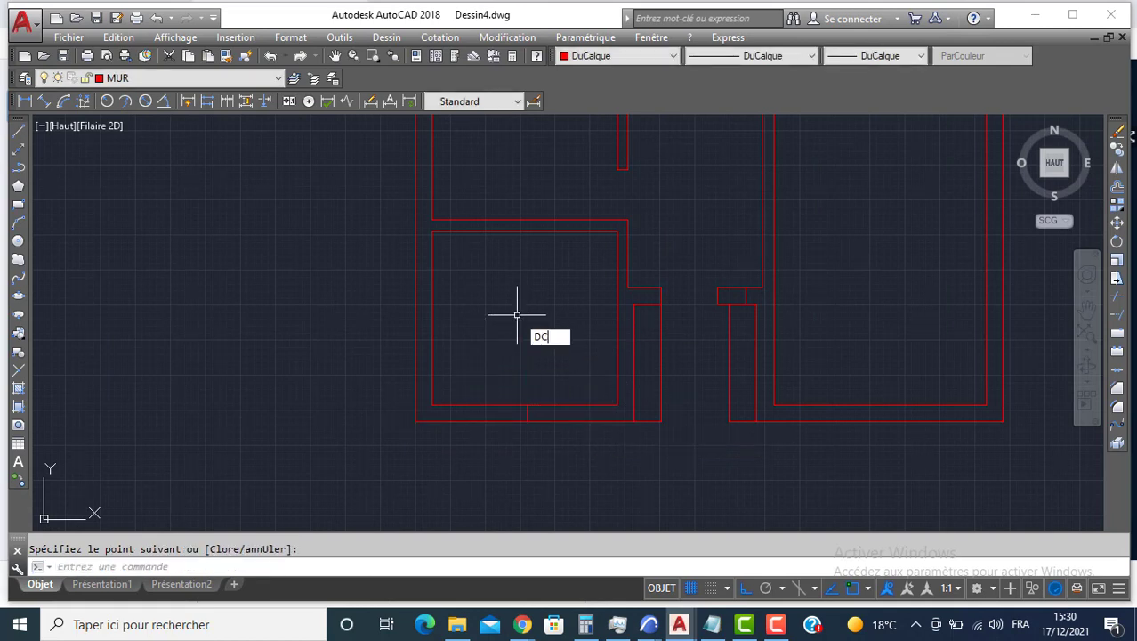
key("Return")
type("130")
key("Return")
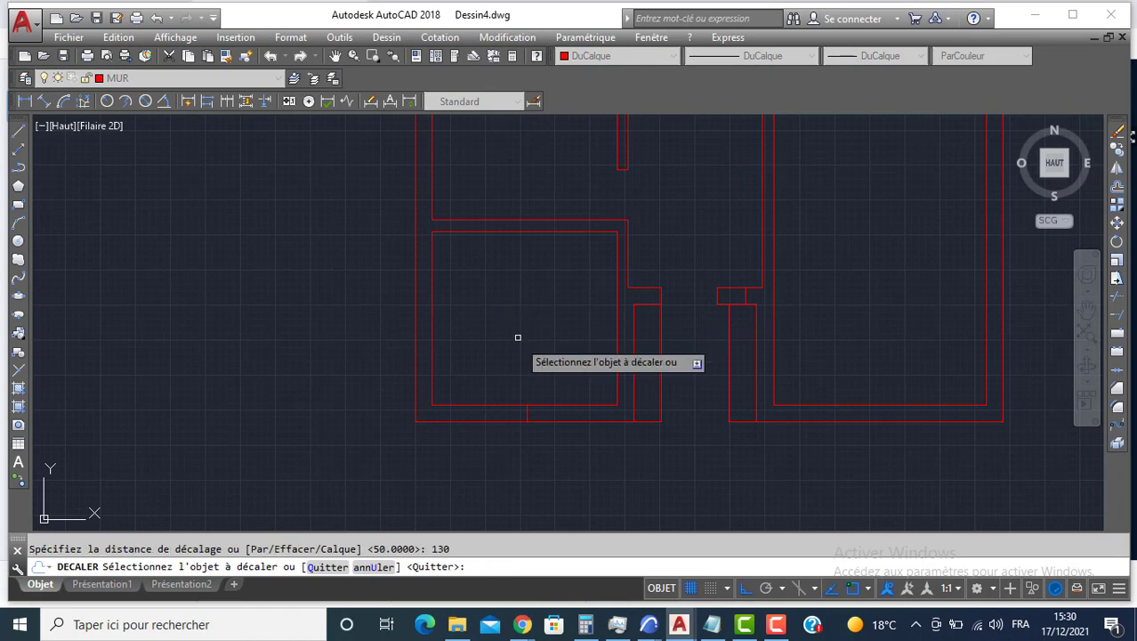
left_click(566, 422)
left_click(574, 425)
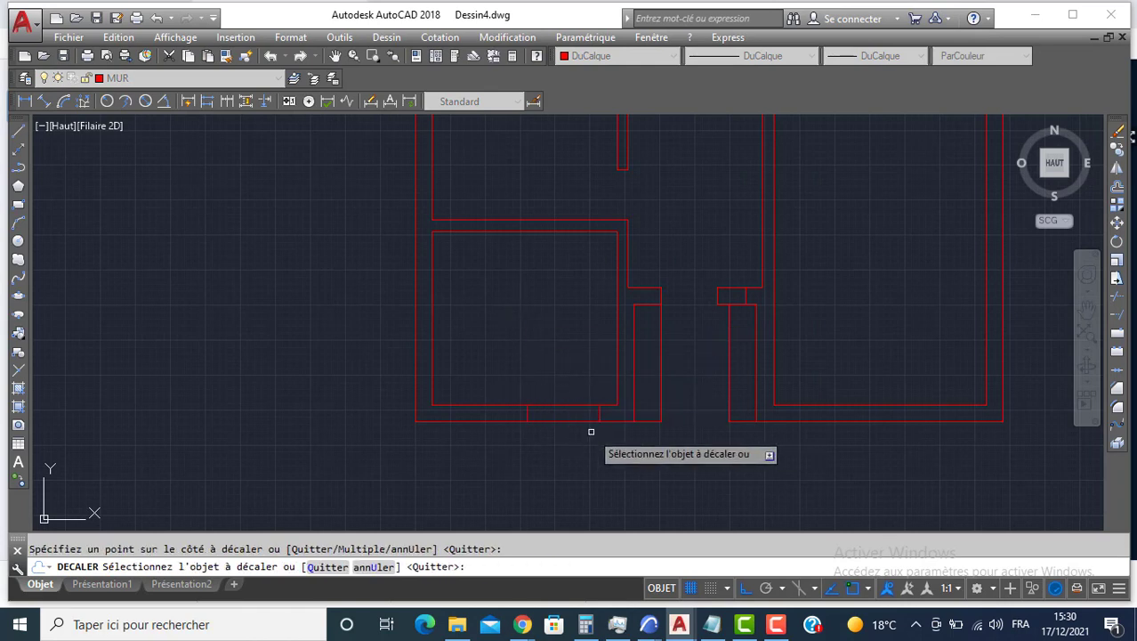
key("Return")
Step: Trim the bottom-left room's exterior wall between the two short lines to open a gap
key("Return")
key("Return")
left_click(569, 394)
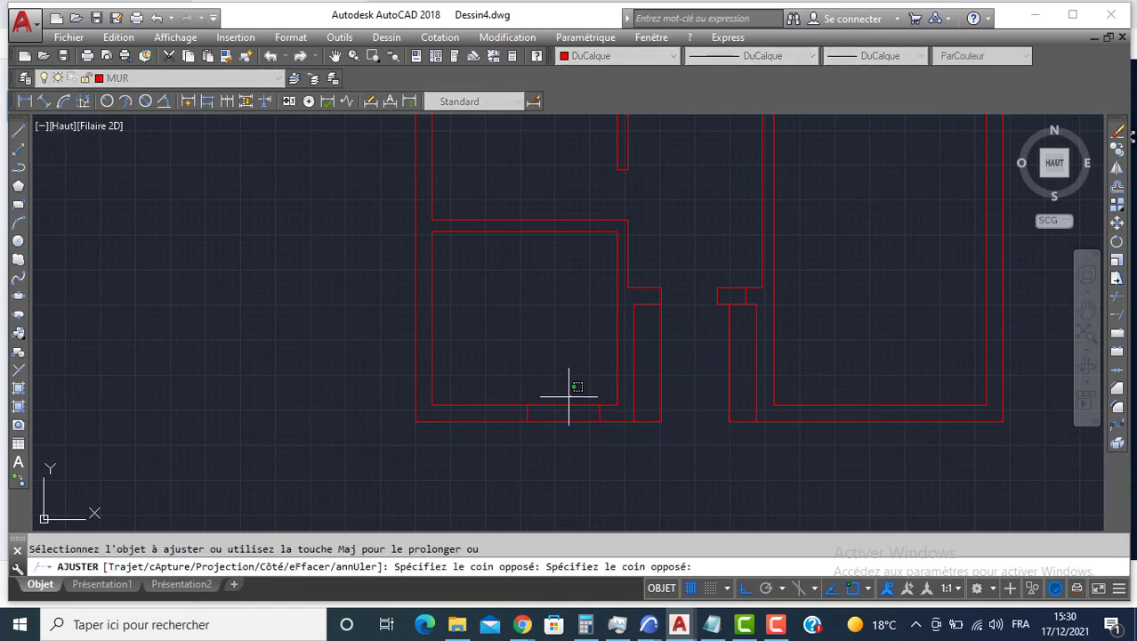
left_click(549, 440)
key("Return")
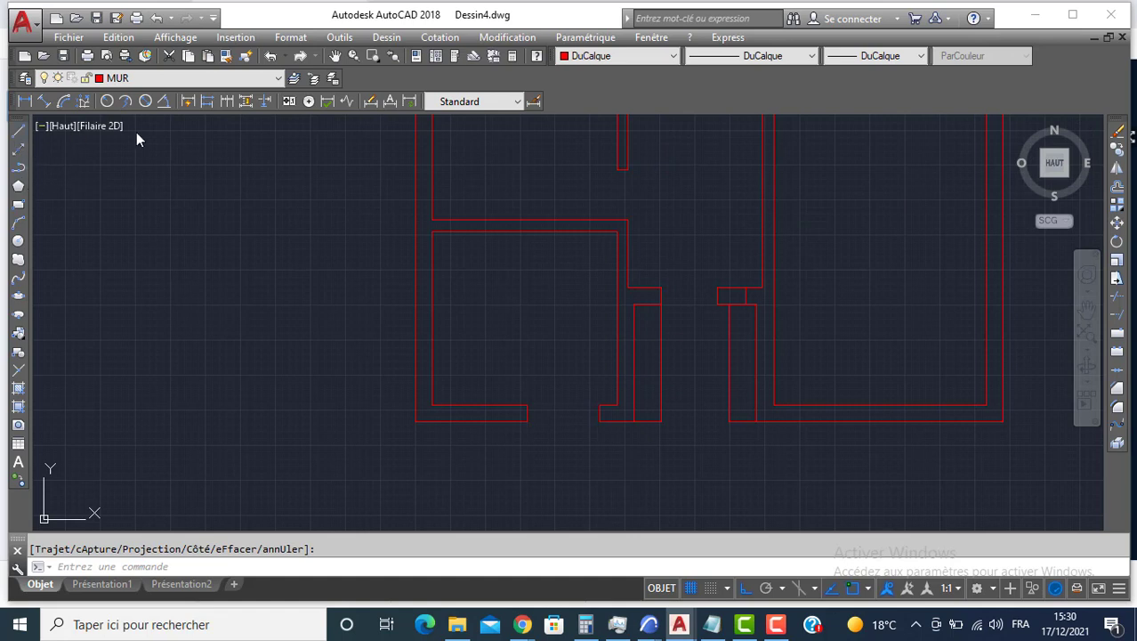
Step: Make PORTE the current layer
left_click(199, 80)
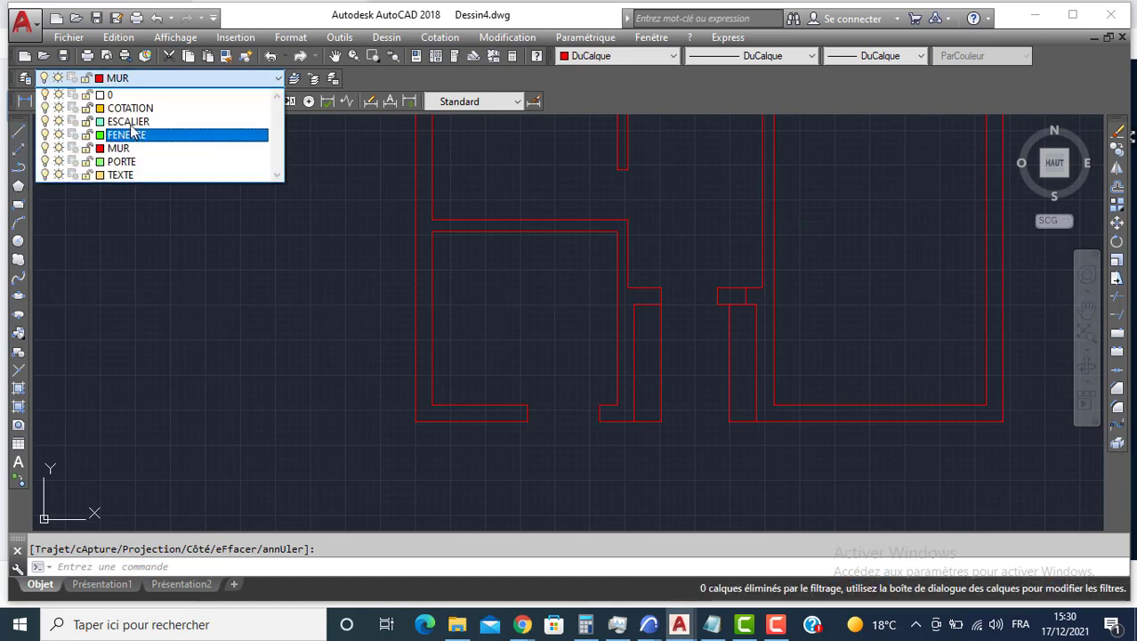
left_click(122, 162)
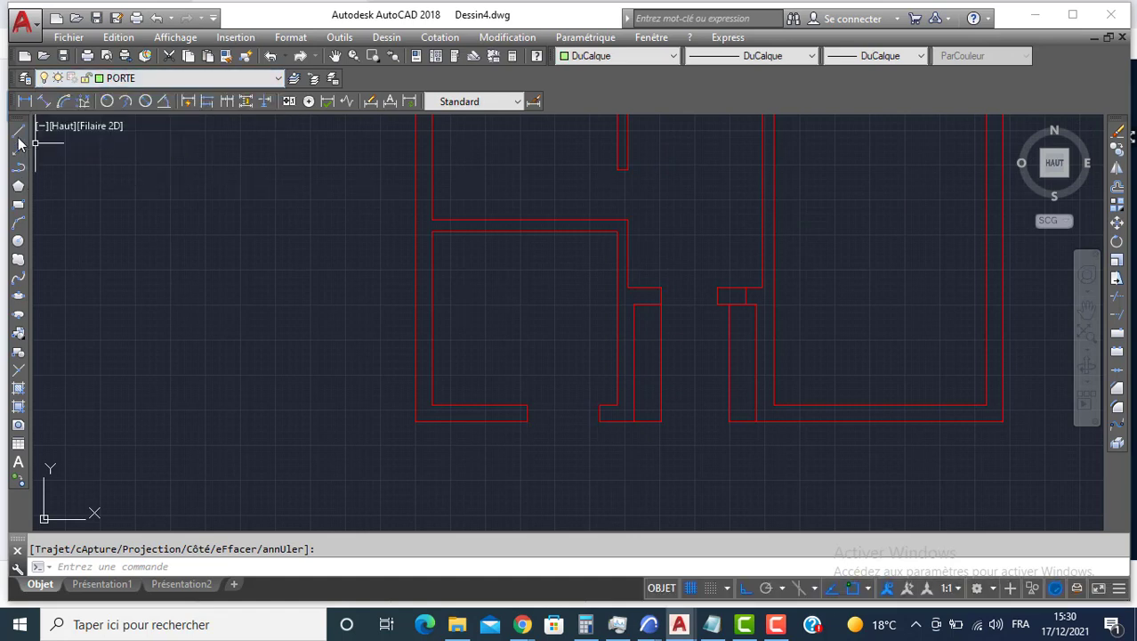
Step: Draw a 5 by 5 square jamb from the upper corner of the central entrance opening's left wall end
type("l")
key("Return")
scroll(663, 293, "up", 4)
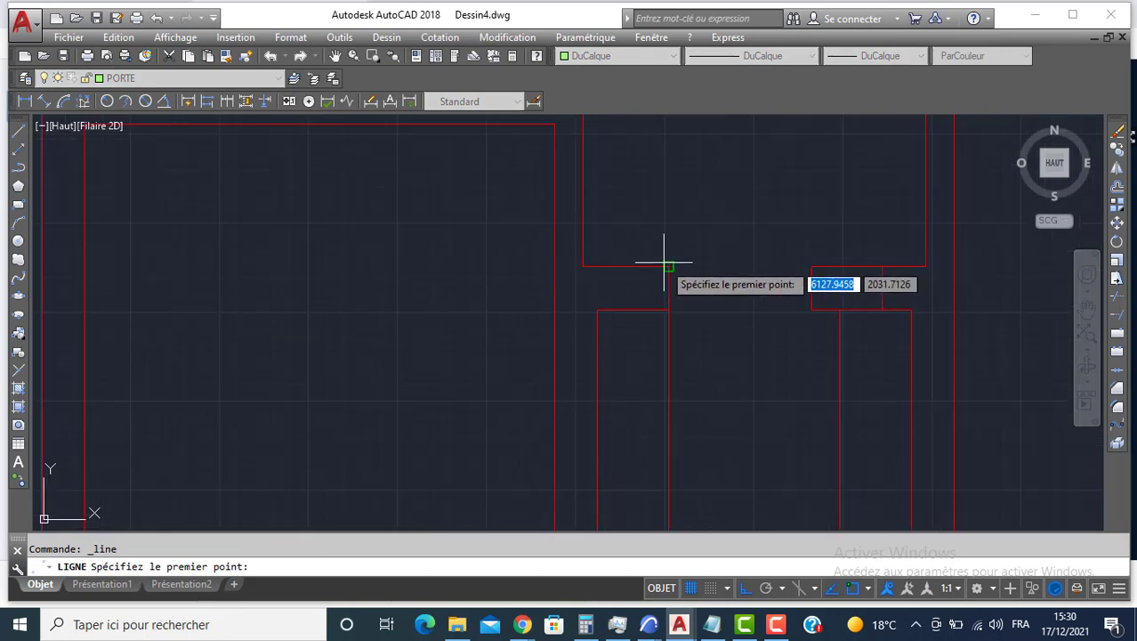
left_click(668, 266)
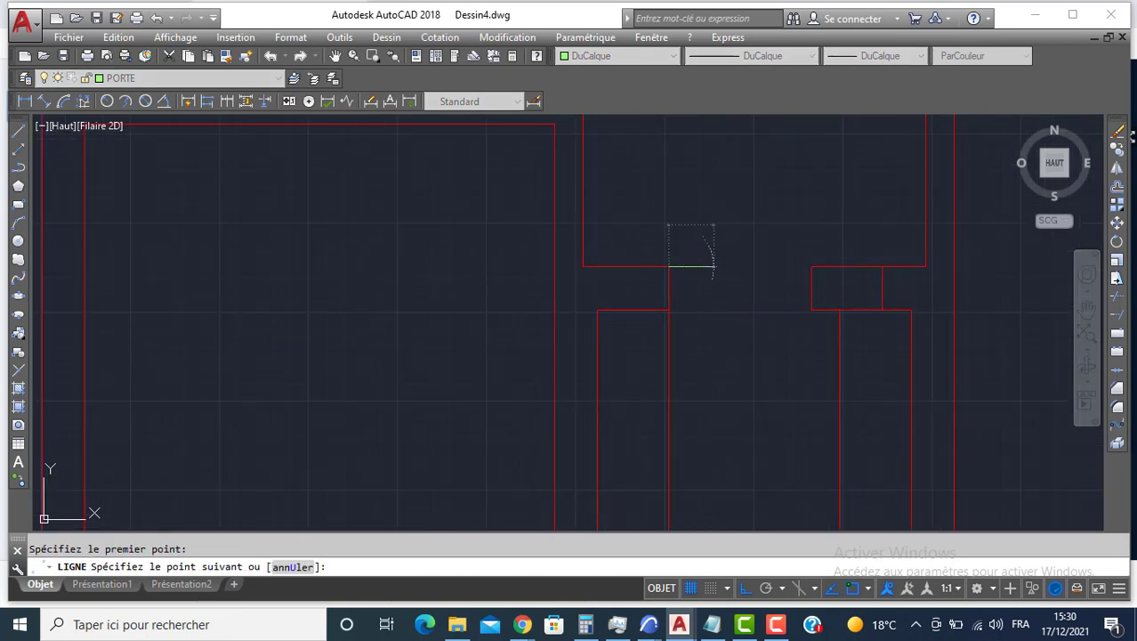
type("5")
key("Return")
type("5")
key("Return")
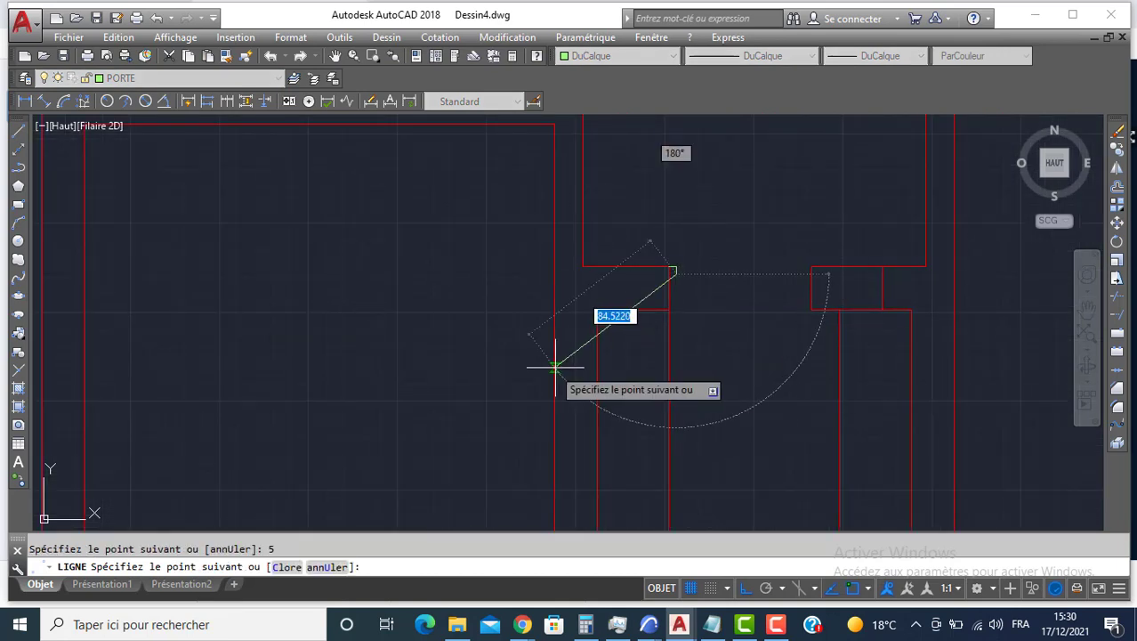
type("5")
key("Return")
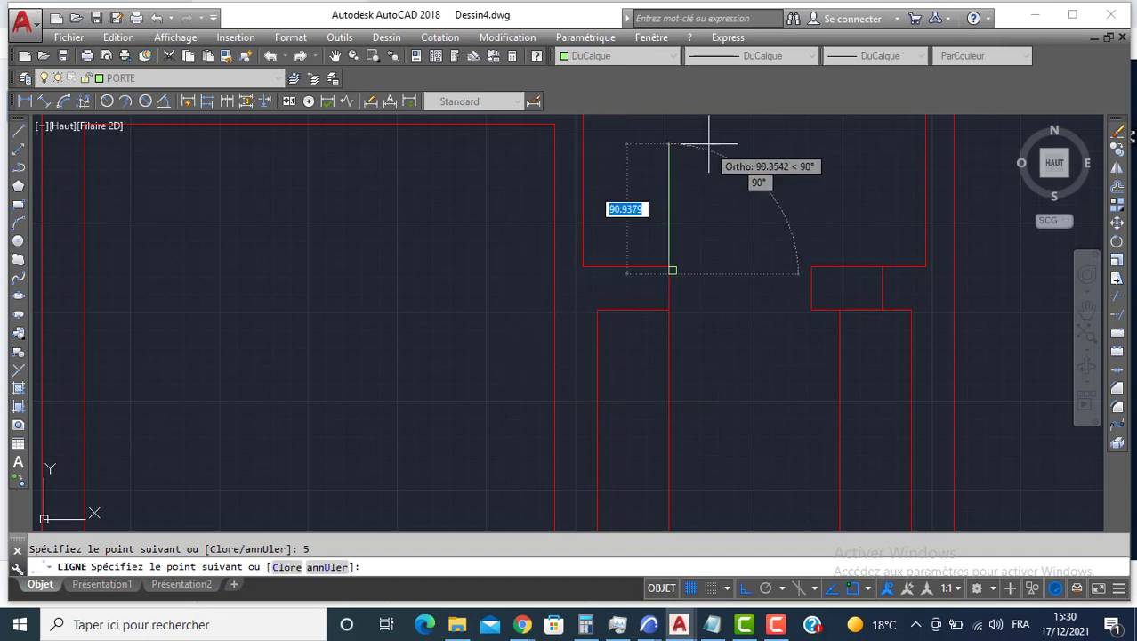
key("Return")
Step: Draw a matching 5 by 5 square jamb at the upper corner of the entrance opening's right wall end
key("Return")
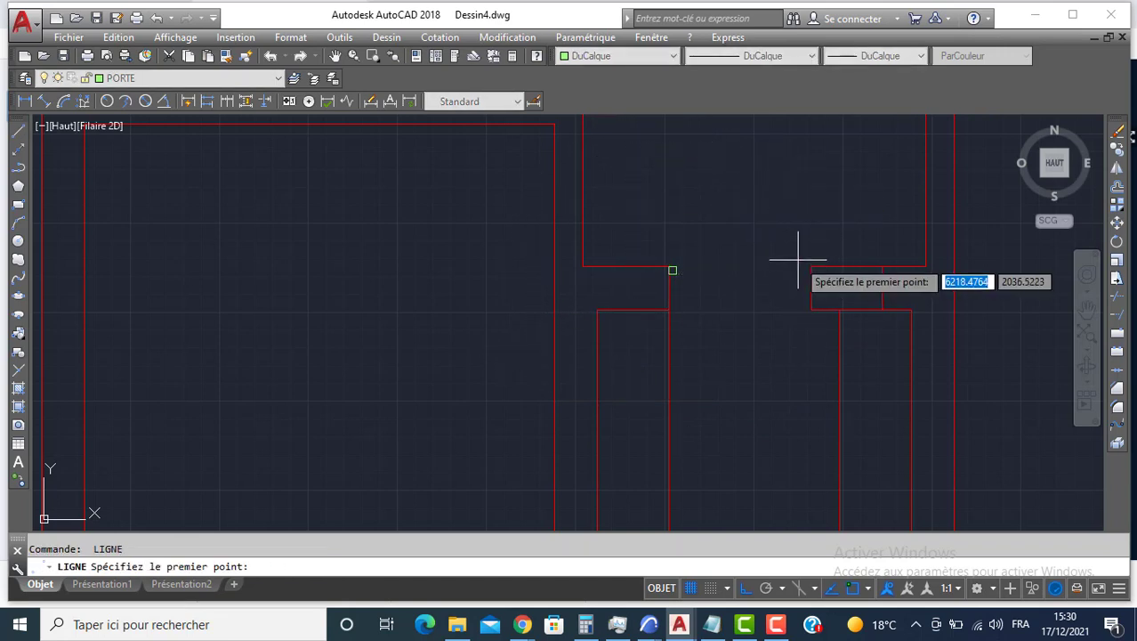
left_click(811, 265)
type("5")
key("Return")
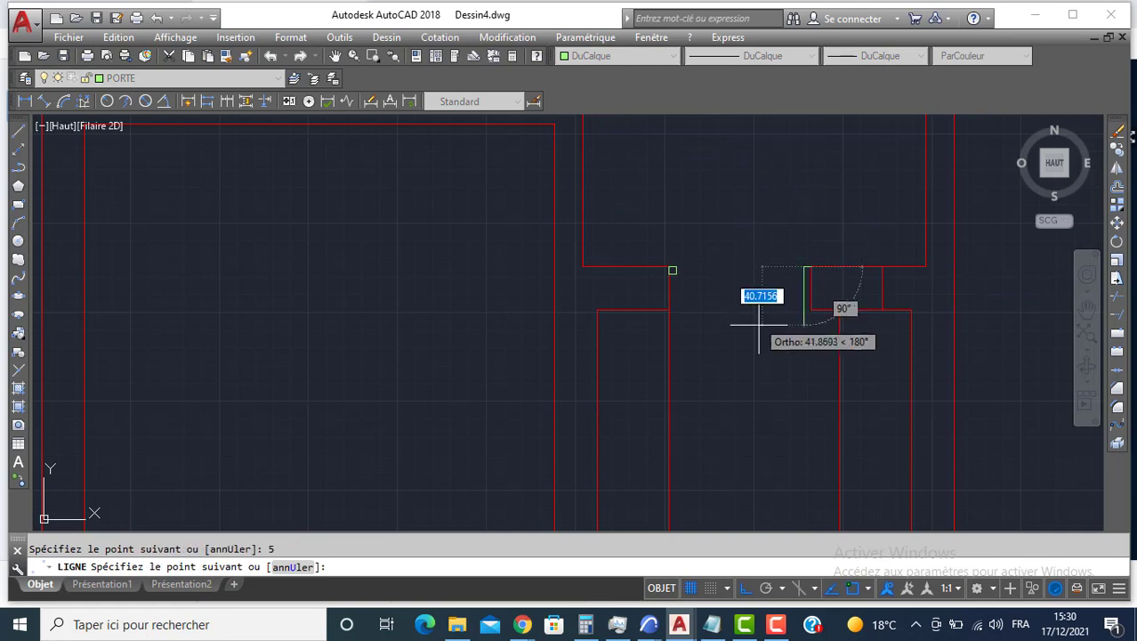
type("5")
key("Return")
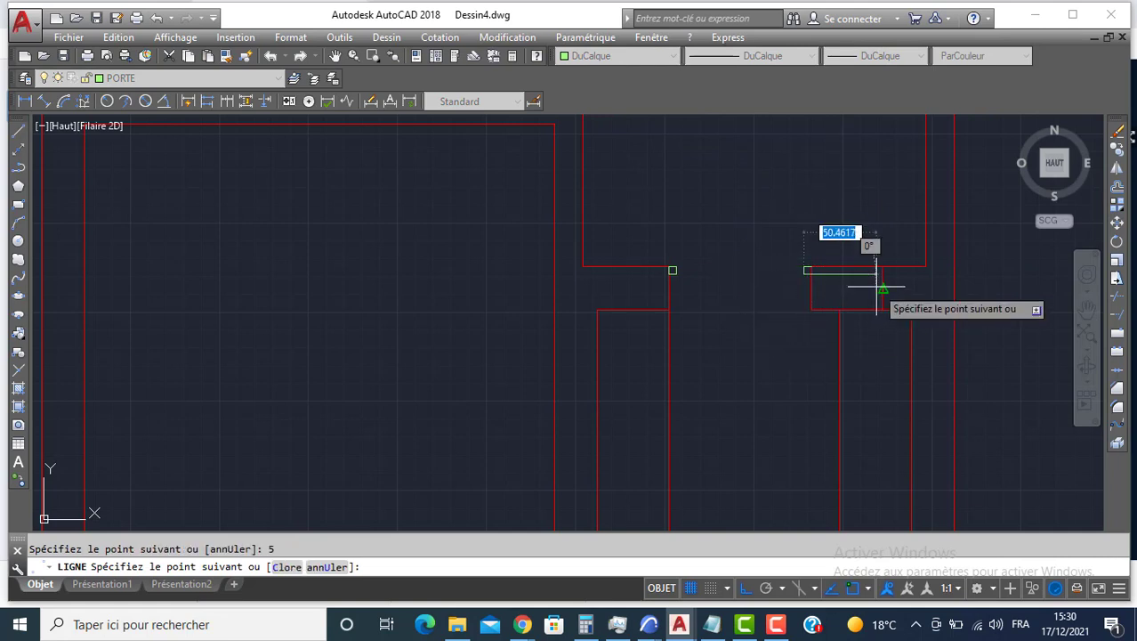
type("5")
key("Escape")
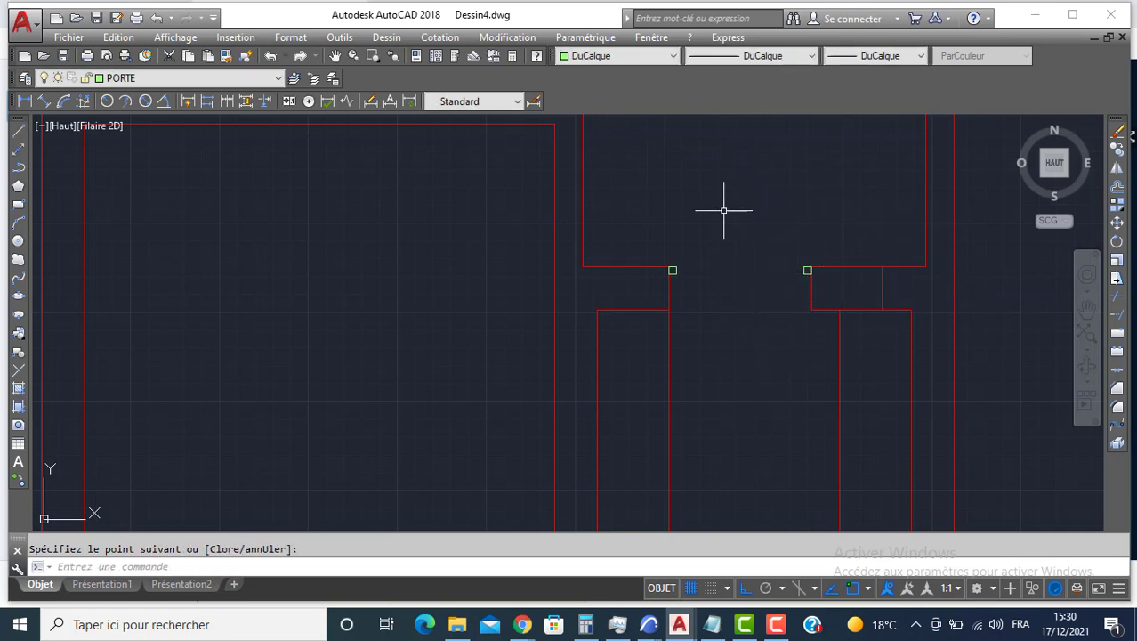
Step: Draw a 90 long door leaf straight up from the upper inner corner of the entrance's left jamb
key("space")
left_click(673, 270)
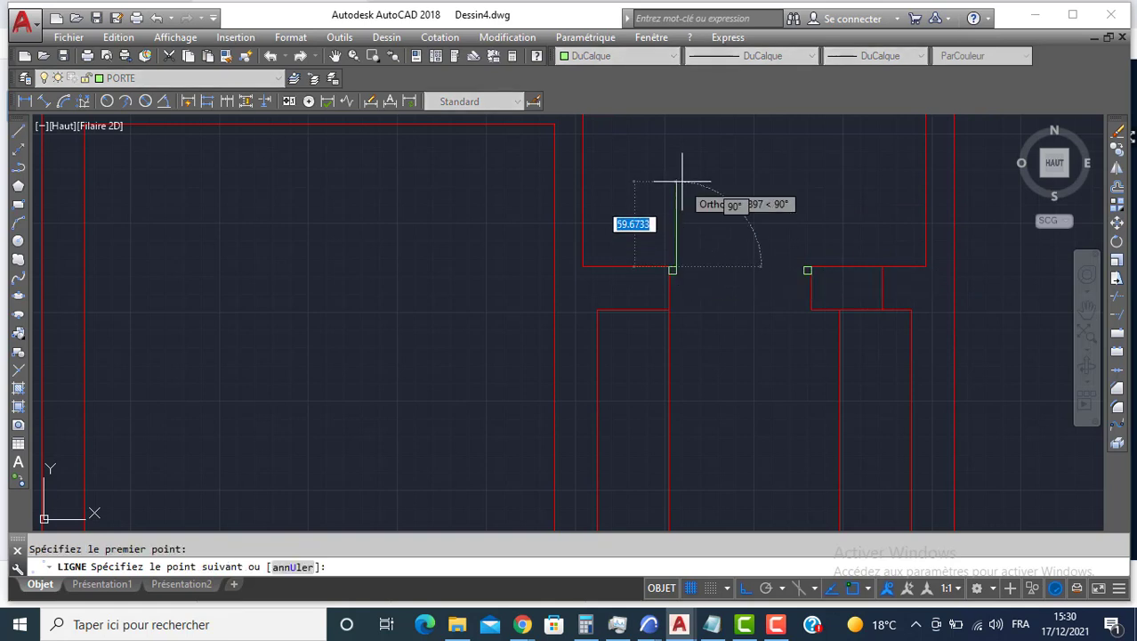
type("90")
key("Return")
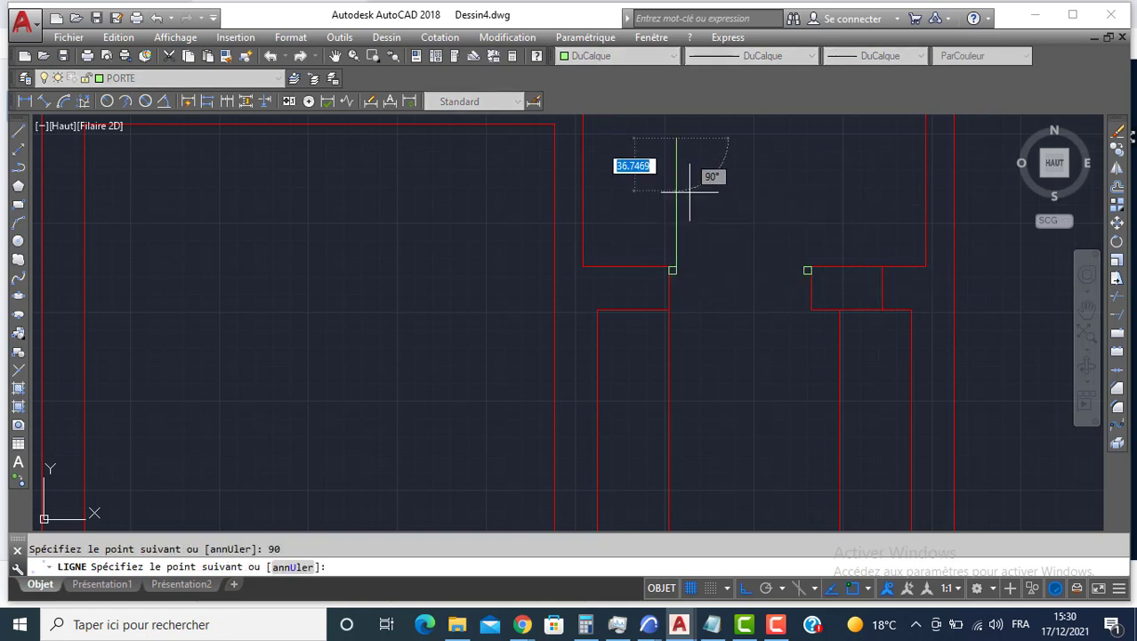
key("Escape")
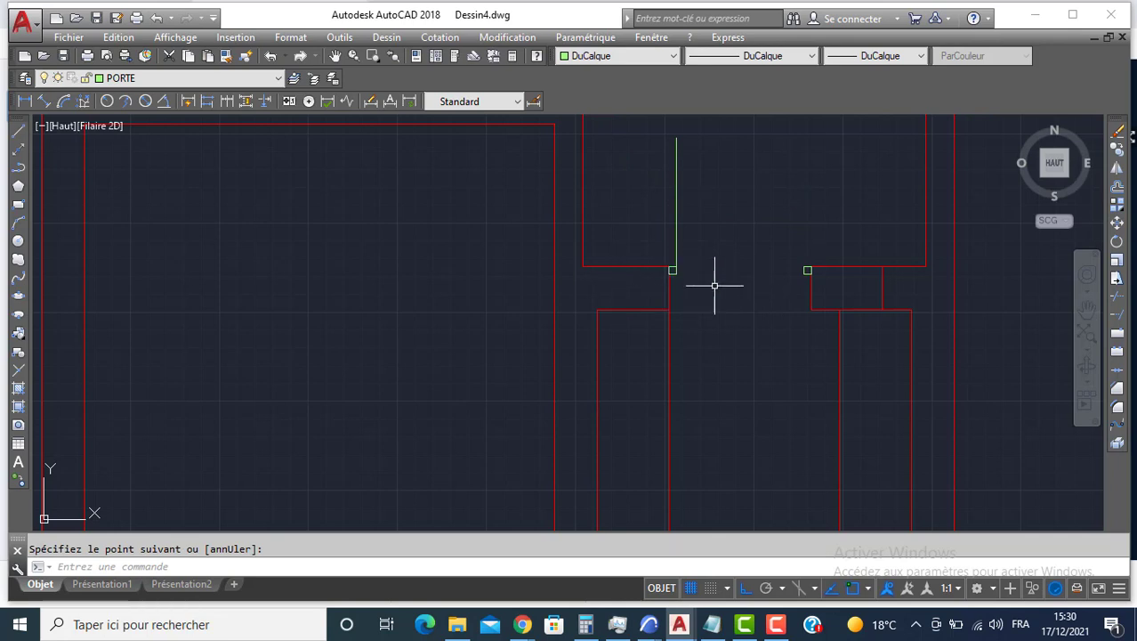
Step: Draw the entrance door's swing arc from the leaf's free end to the right jamb
left_click(18, 224)
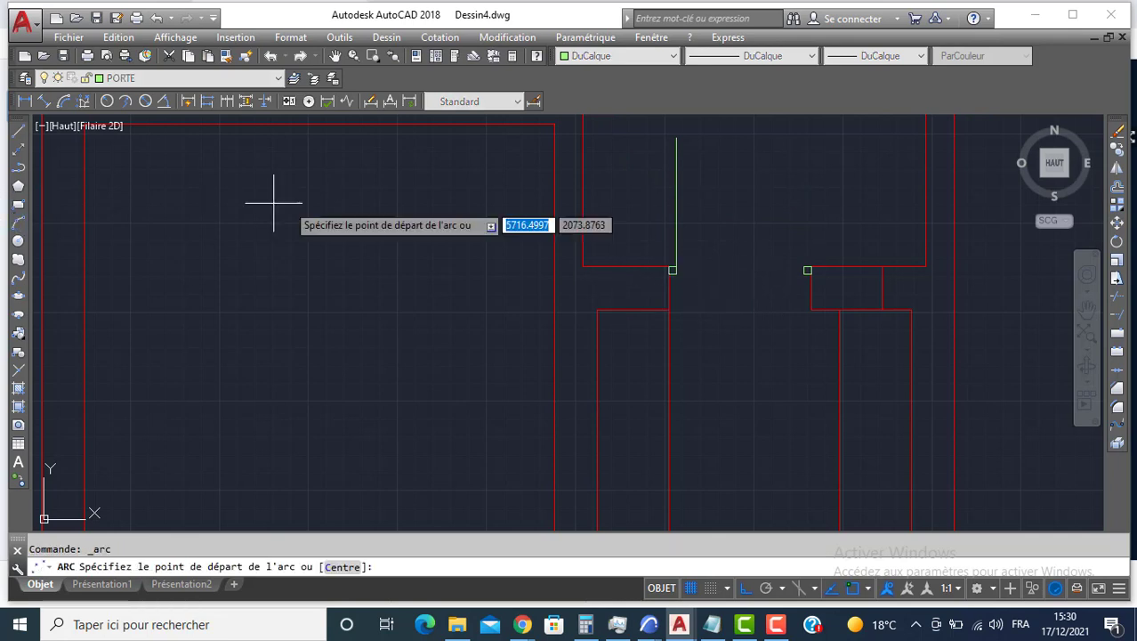
left_click(676, 138)
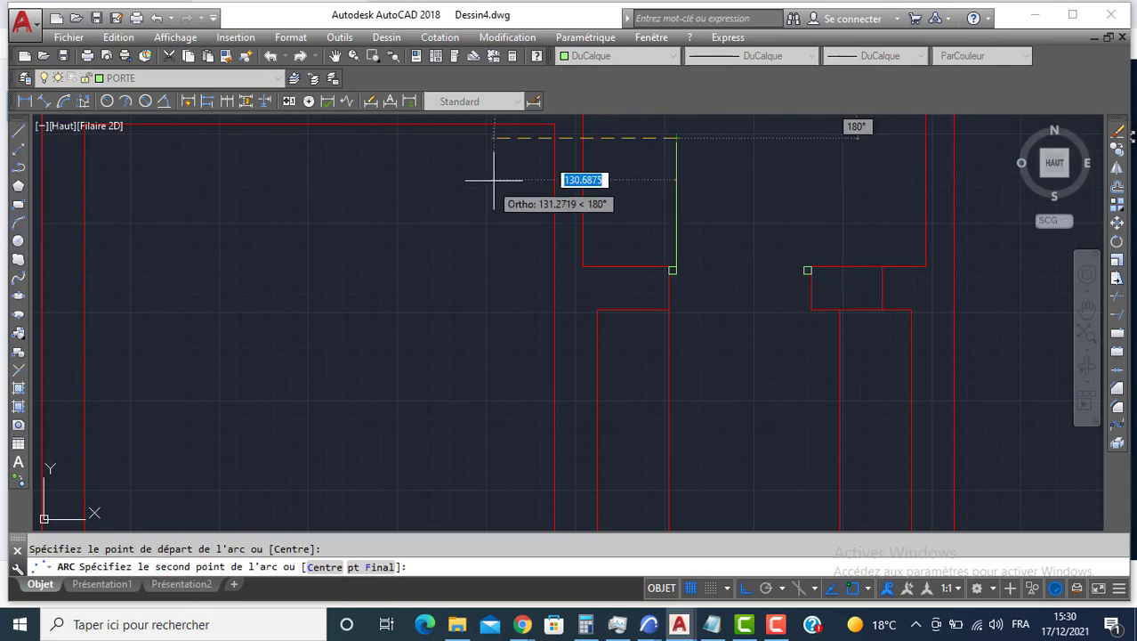
scroll(801, 266, "up", 2)
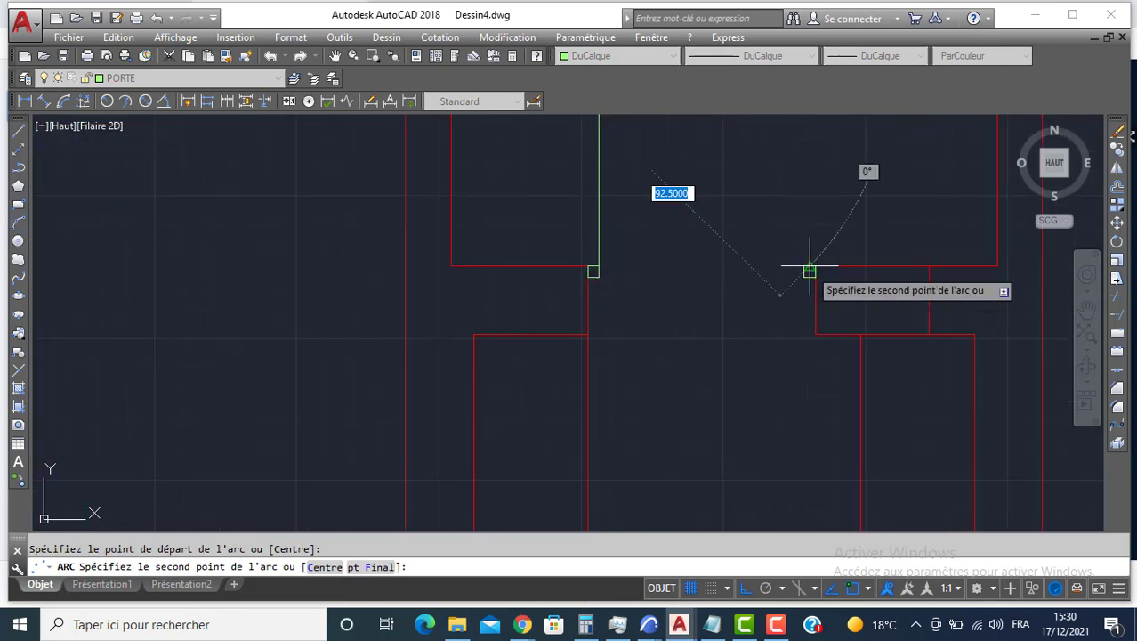
left_click(806, 267)
left_click(805, 271)
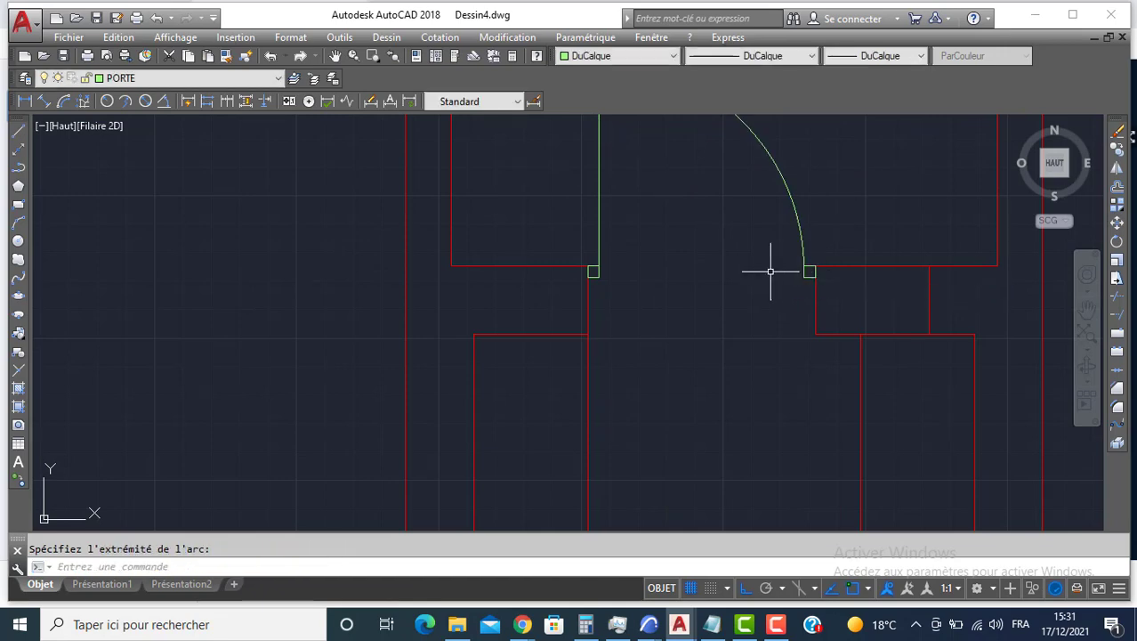
Step: Draw a 5 by 5 square jamb on the lower wall end of the partition opening up and left of the entrance door
scroll(695, 268, "down", 2)
middle_click_drag(671, 250, 661, 374)
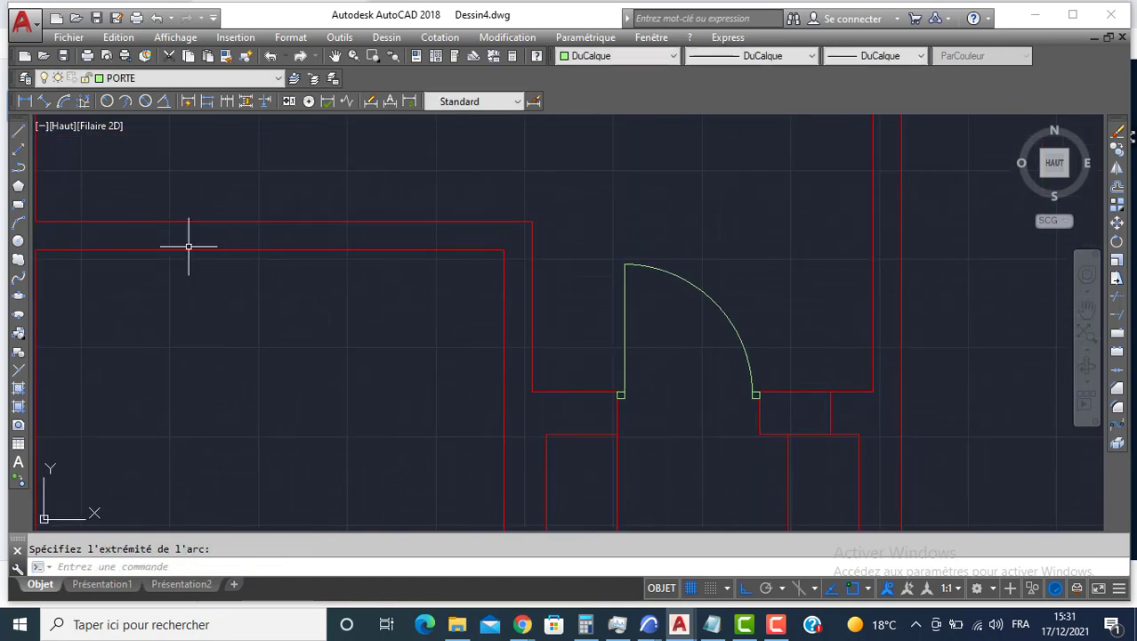
left_click(18, 130)
middle_click_drag(526, 246, 526, 310)
left_click(508, 303)
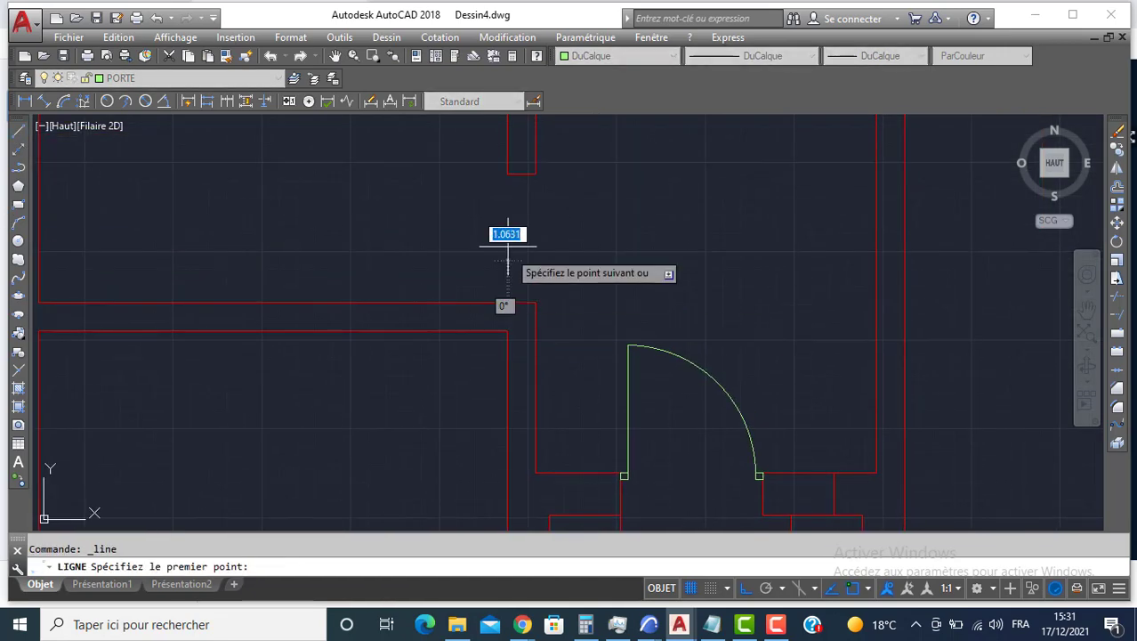
type("5")
key("Return")
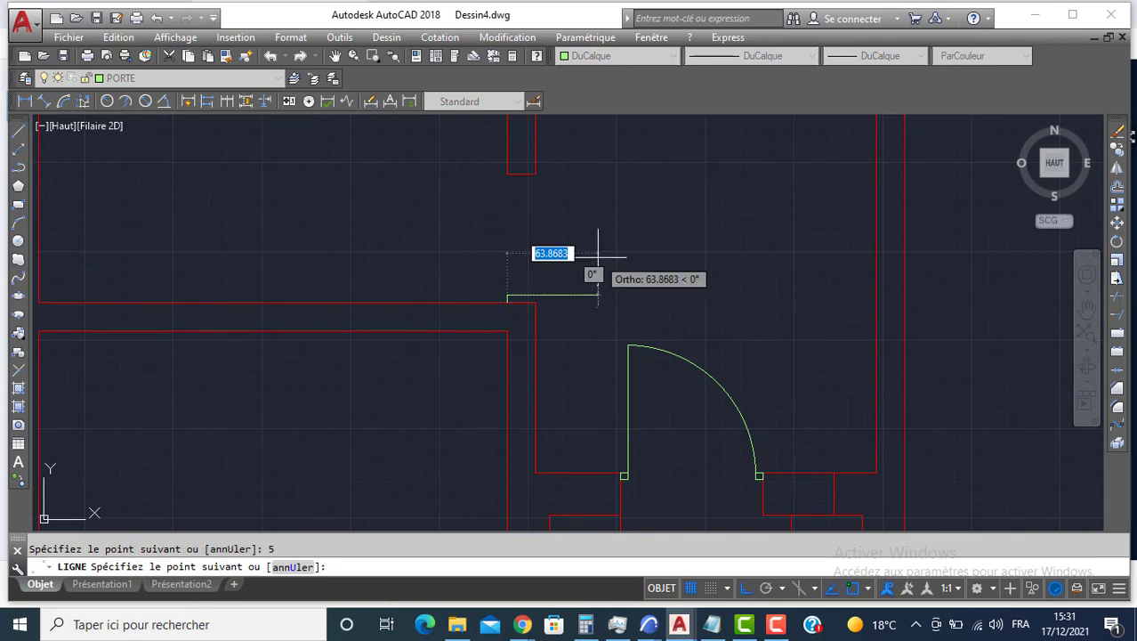
type("4")
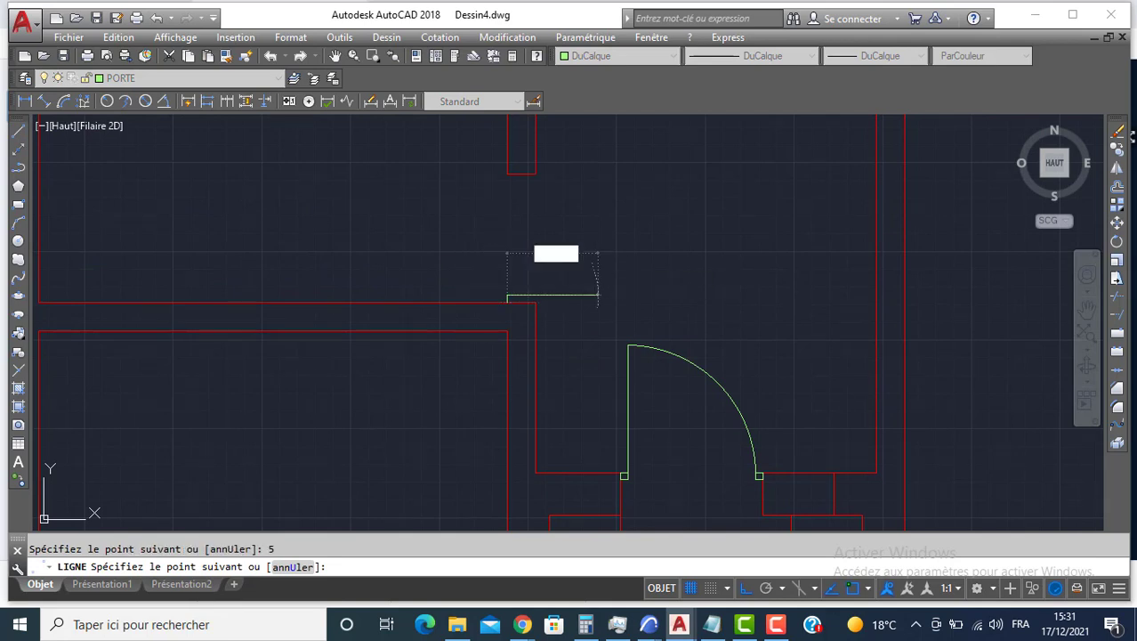
key("Return")
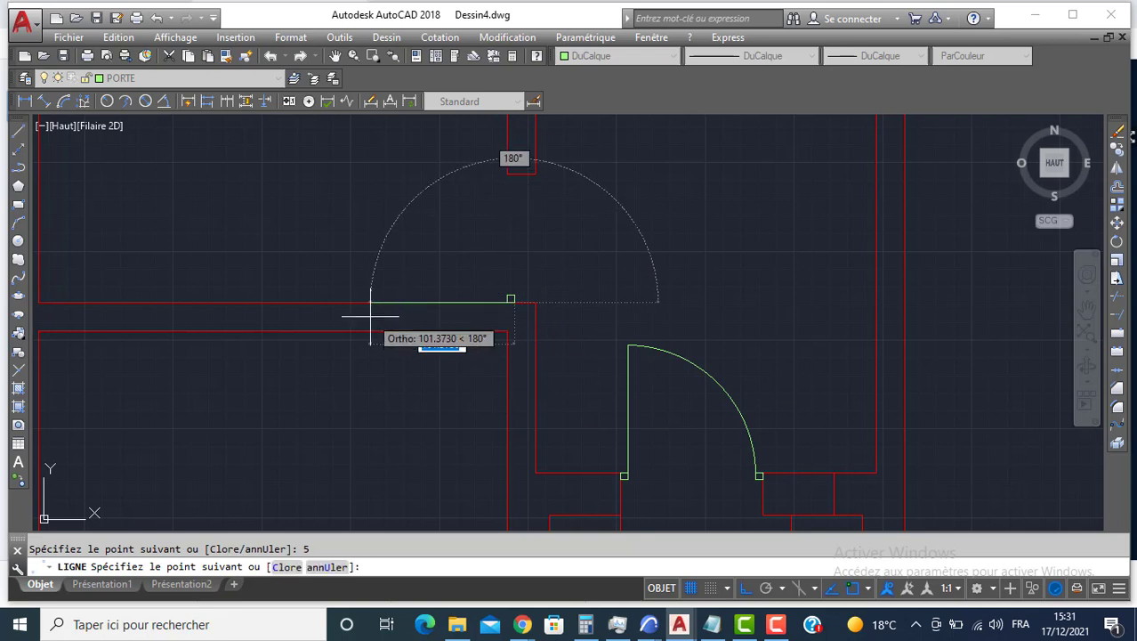
key("Return")
Step: Draw a matching 5 by 5 square jamb on the upper wall end of the same partition opening
scroll(508, 171, "up", 2)
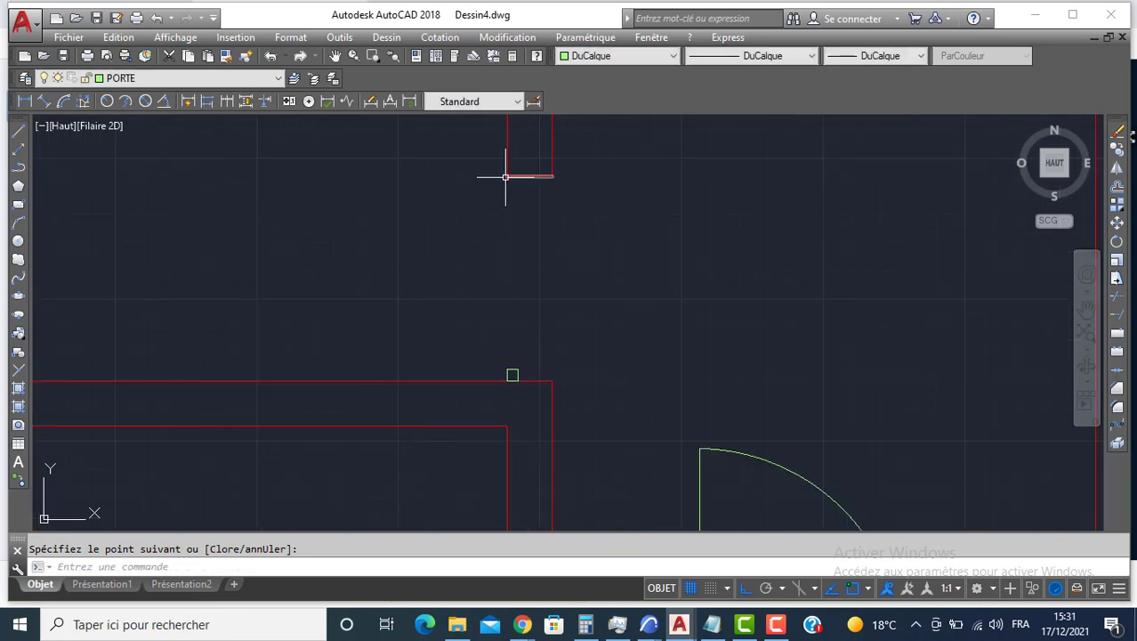
key("Return")
left_click(507, 175)
type("5")
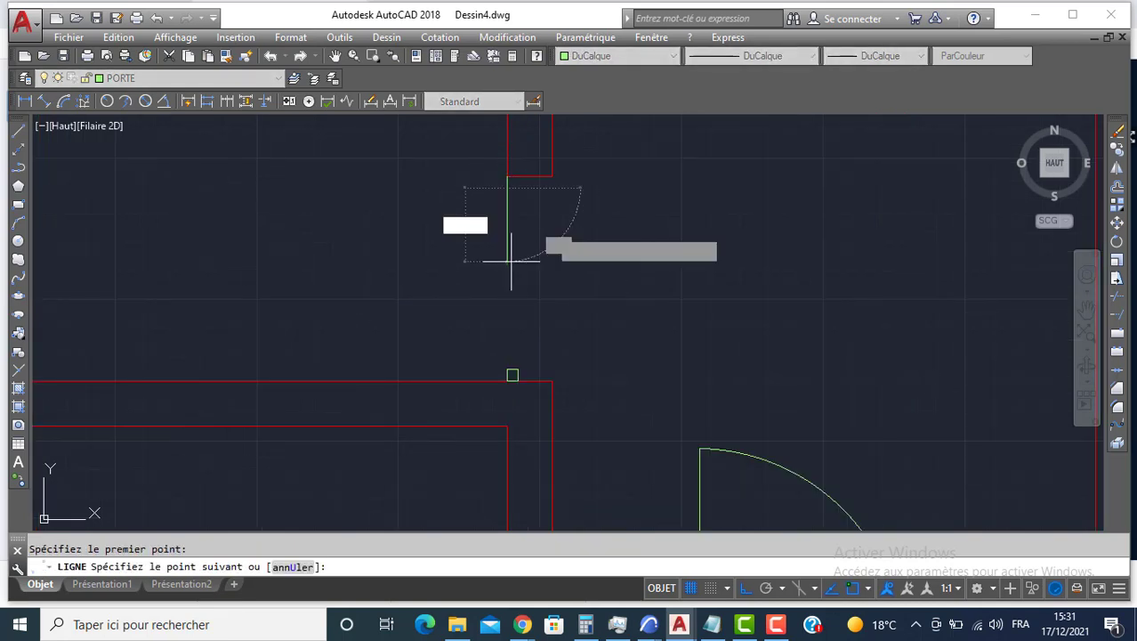
key("Return")
type("5")
key("Return")
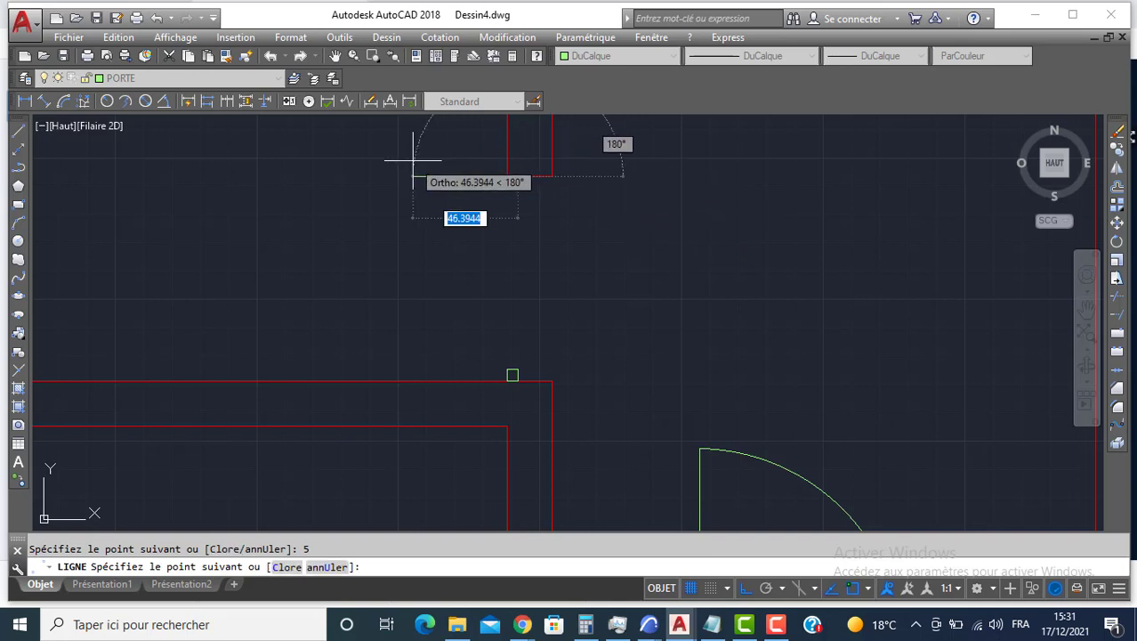
key("Return")
Step: Draw an 80 long door leaf into the left room from the lower jamb's upper left corner
key("Return")
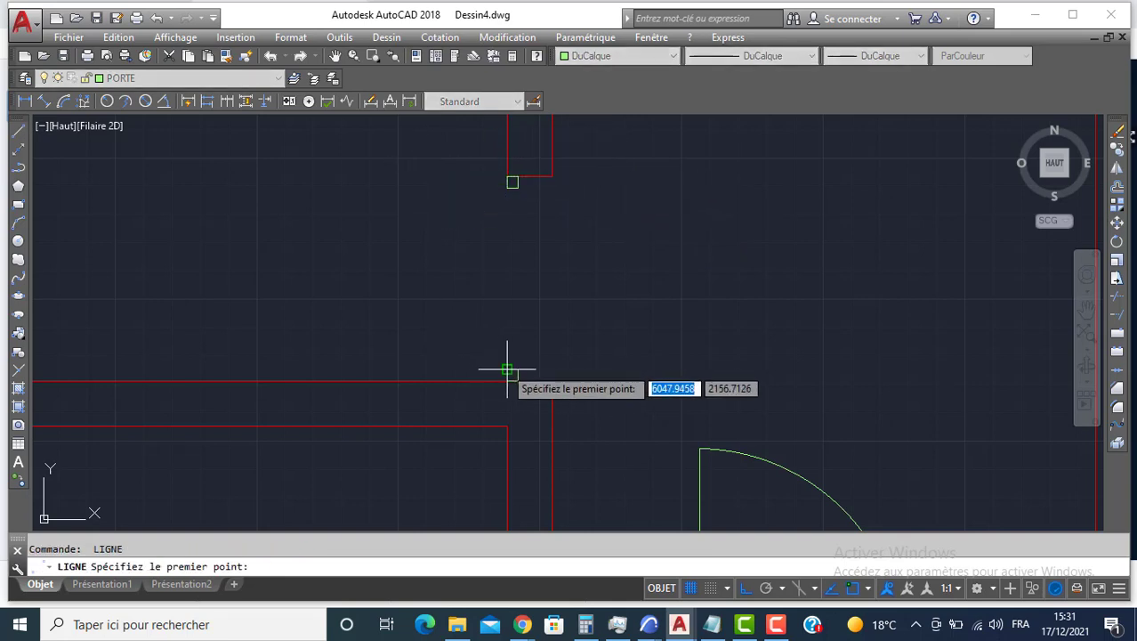
left_click(505, 364)
type("80")
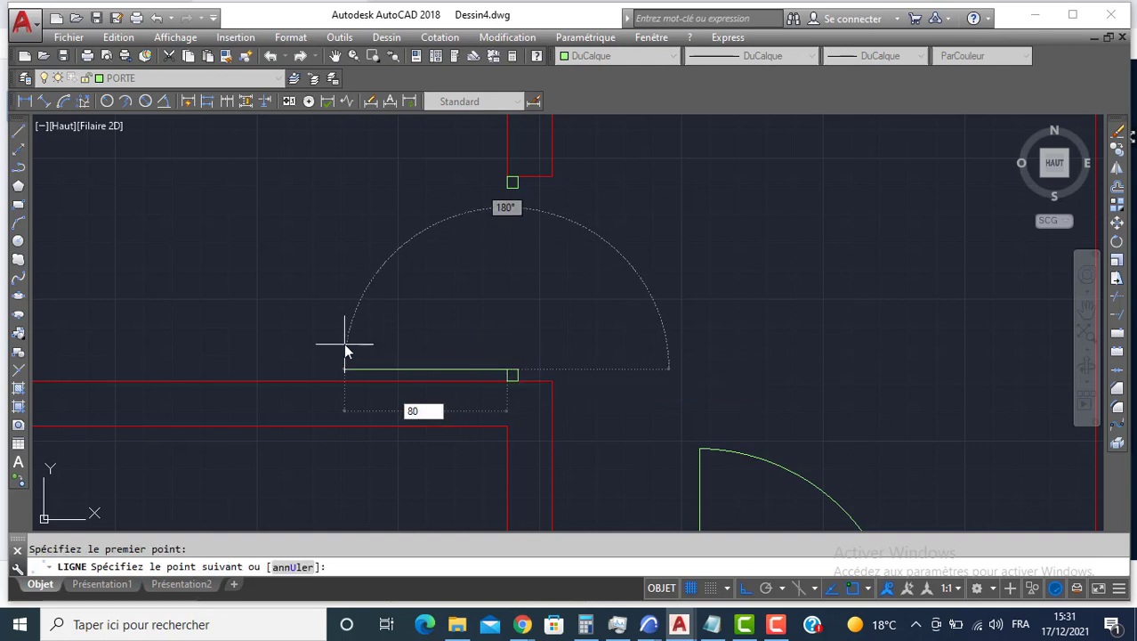
key("Return")
key("Return")
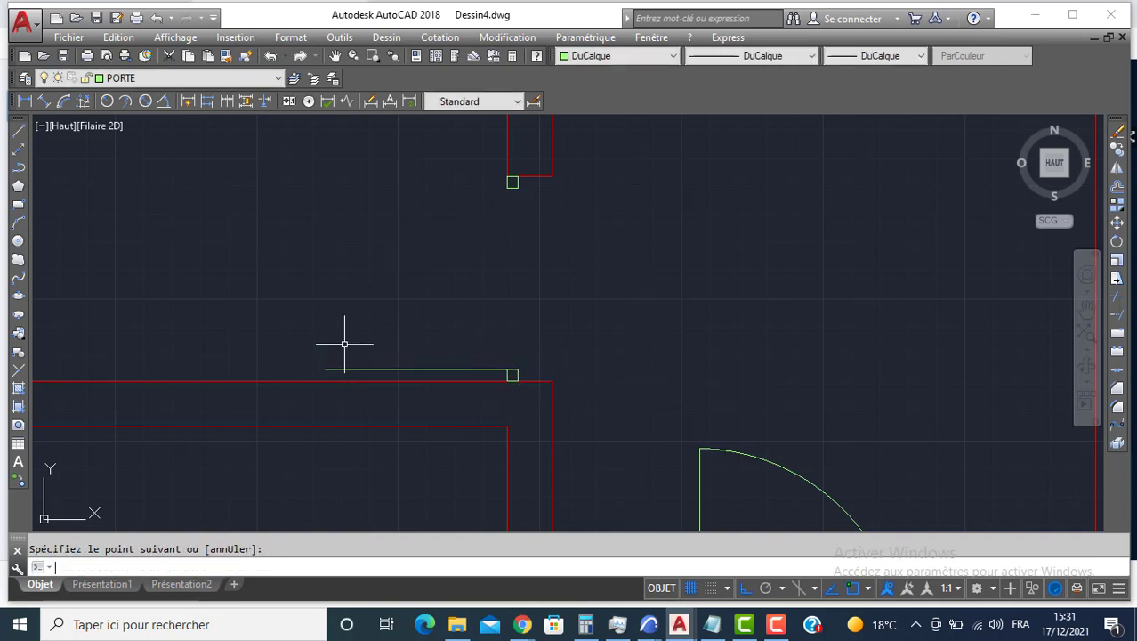
Step: Draw the room door's swing arc from the leaf's free end to the upper jamb
left_click(18, 221)
left_click(326, 369)
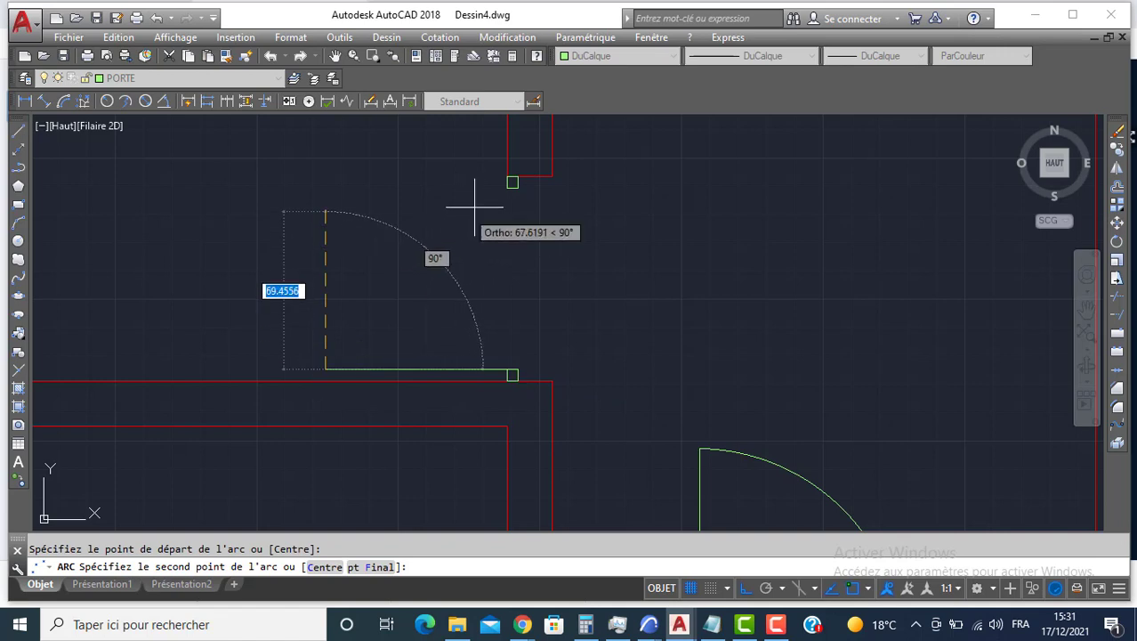
left_click(508, 182)
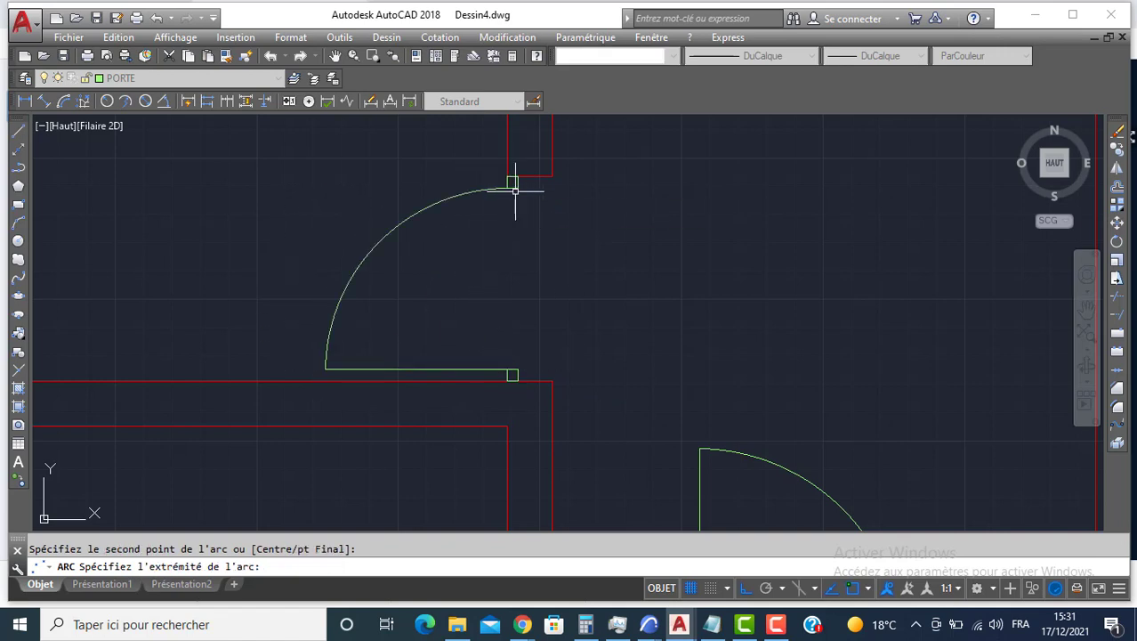
left_click(514, 190)
Step: Copy the complete room door with both jambs 350 up into the next opening of the same partition
left_click(252, 146)
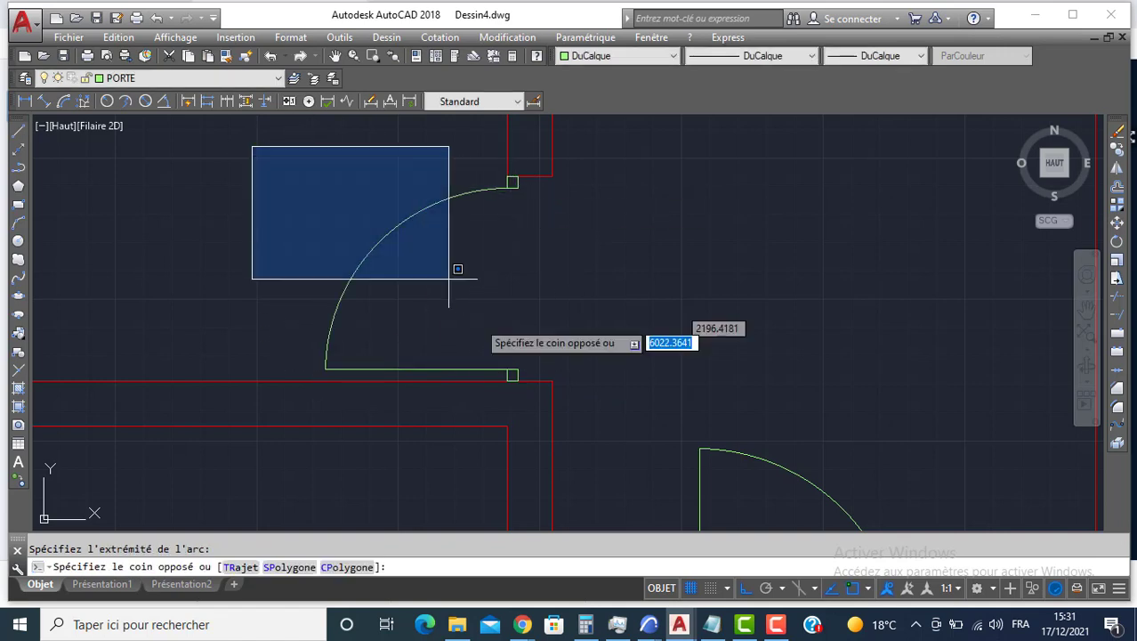
left_click(530, 387)
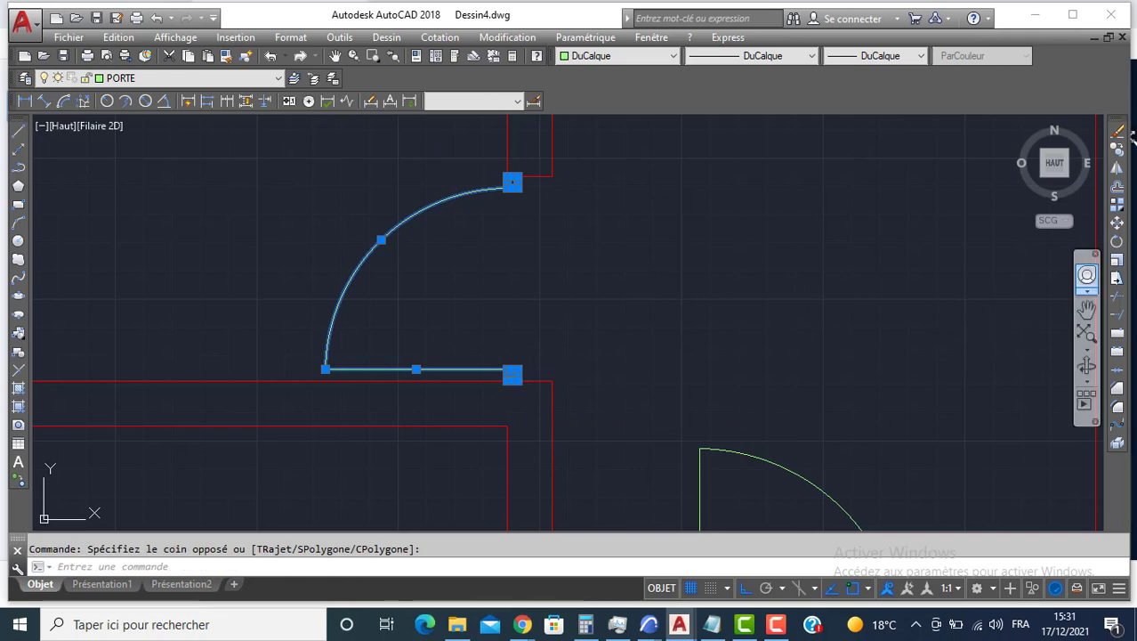
left_click(1118, 153)
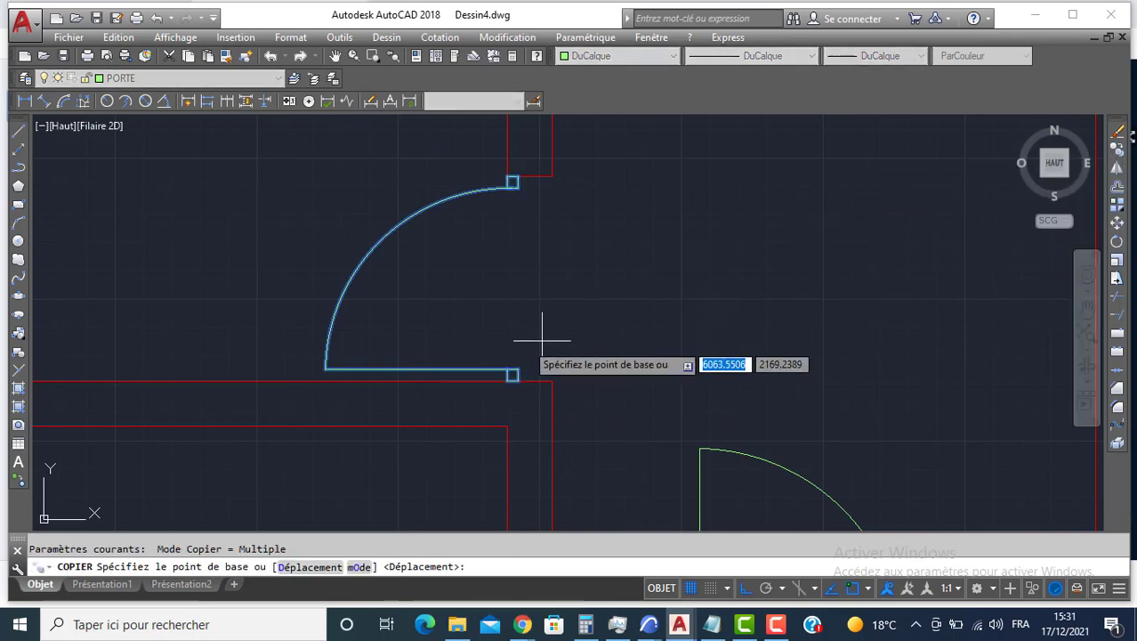
scroll(485, 386, "up", 2)
left_click(513, 373)
scroll(521, 328, "down", 3)
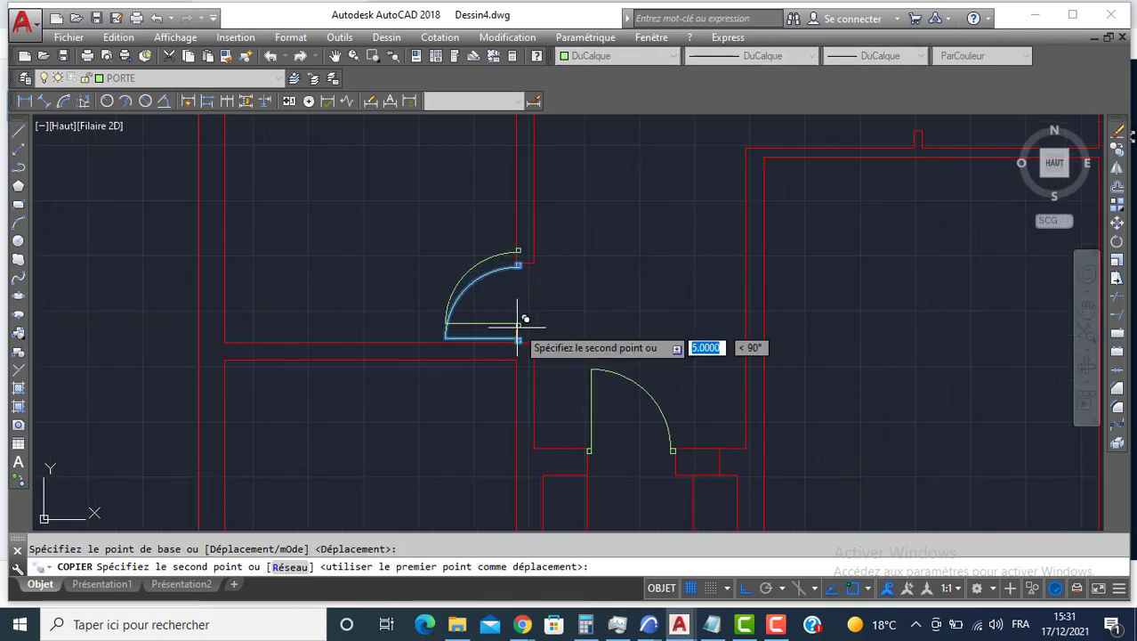
middle_click_drag(524, 169, 526, 405)
scroll(528, 403, "down", 1)
scroll(522, 310, "up", 2)
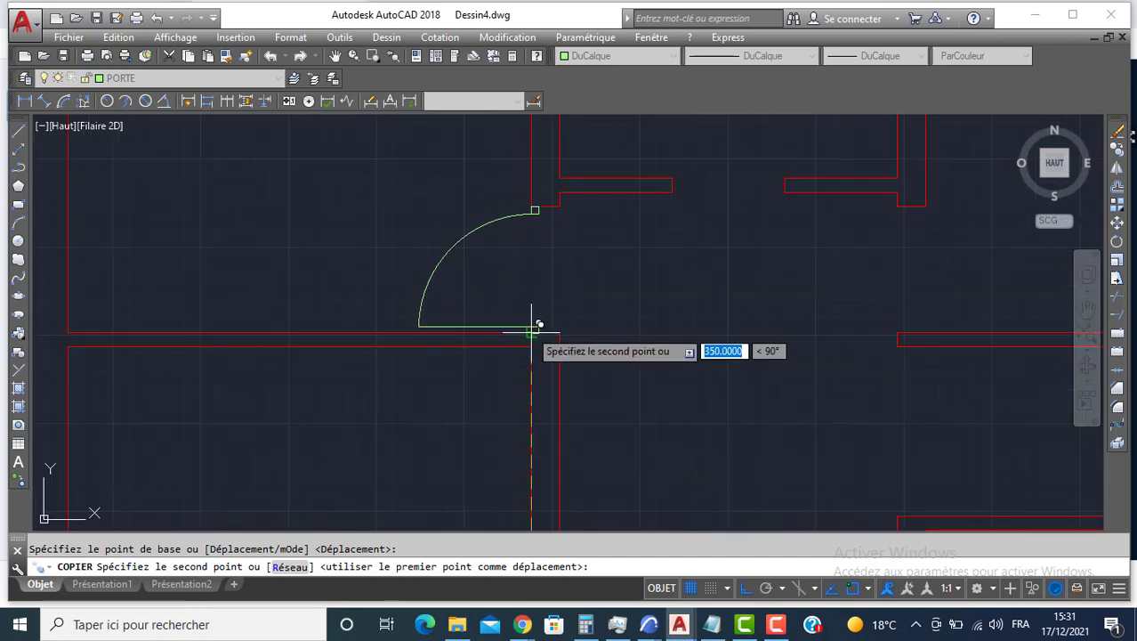
left_click(534, 326)
key("Escape")
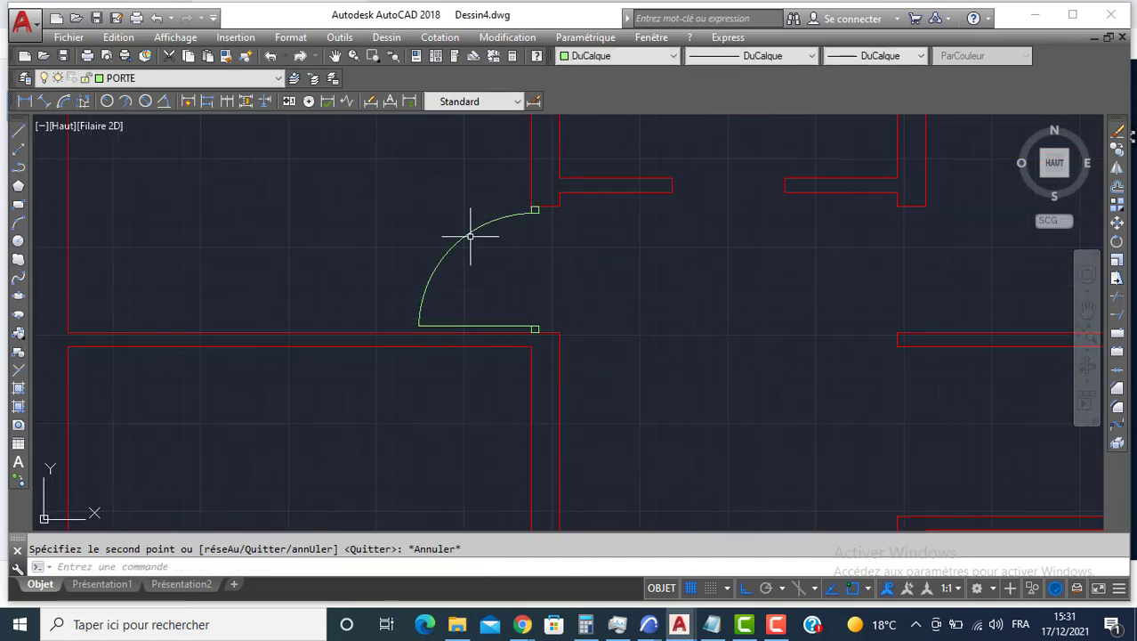
Step: Mirror the complete upper left room door about the vertical centreline of the upper middle room, keeping the original
left_click(358, 203)
left_click(561, 377)
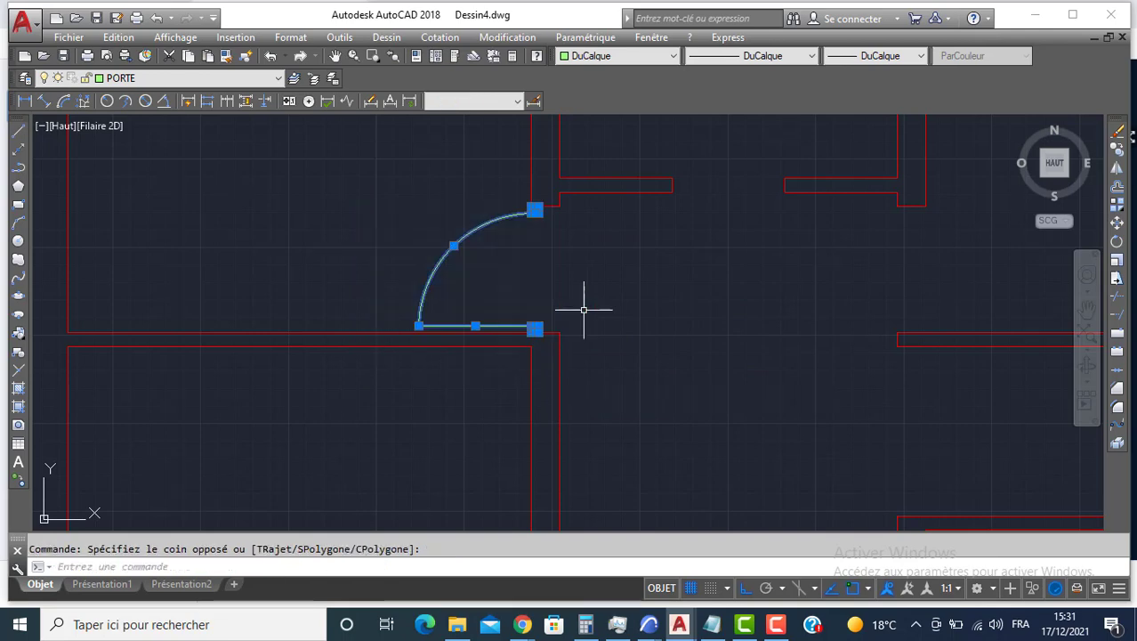
left_click(1119, 177)
scroll(729, 286, "down", 4)
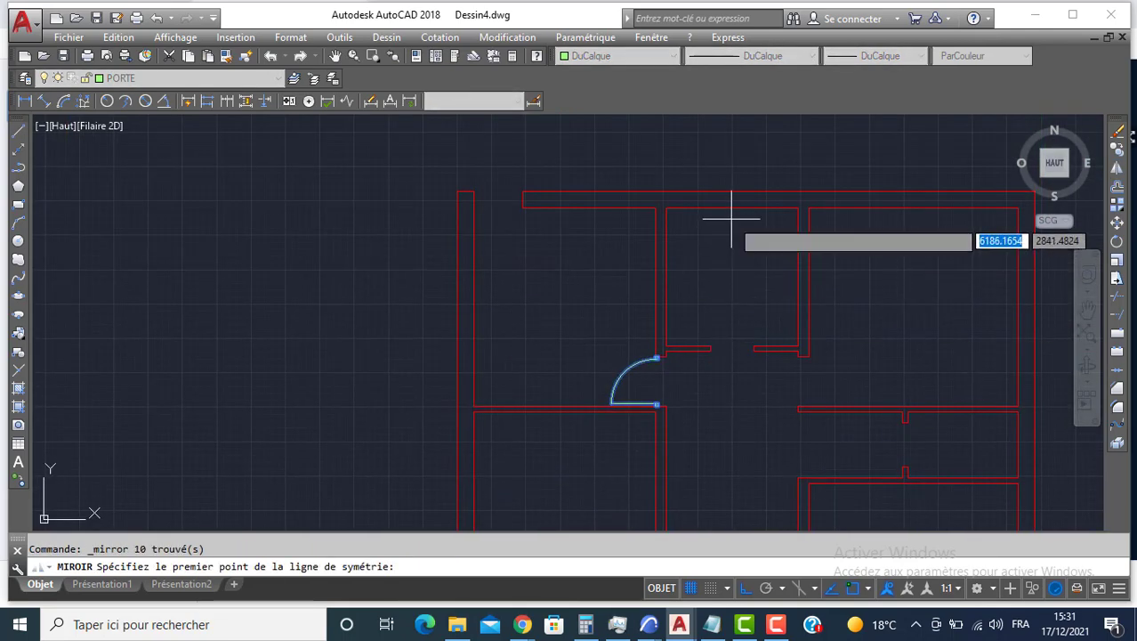
left_click(731, 205)
left_click(734, 454)
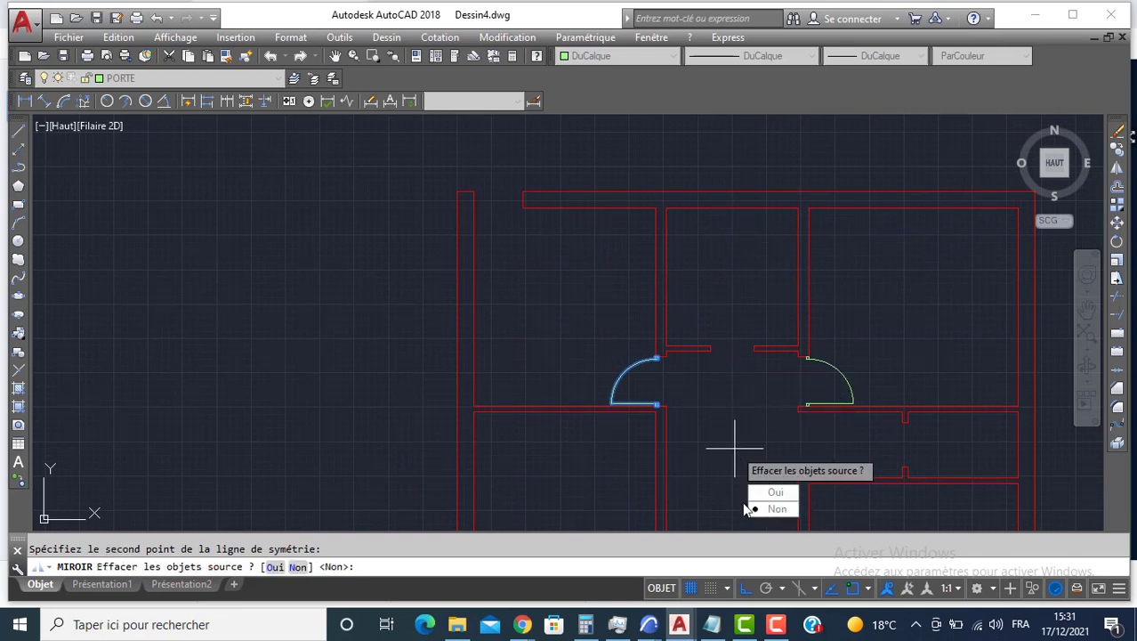
left_click(778, 509)
Step: Draw a 5 by 5 square jamb on the lower wall stub of the small right room's opening
middle_click_drag(660, 379, 562, 232)
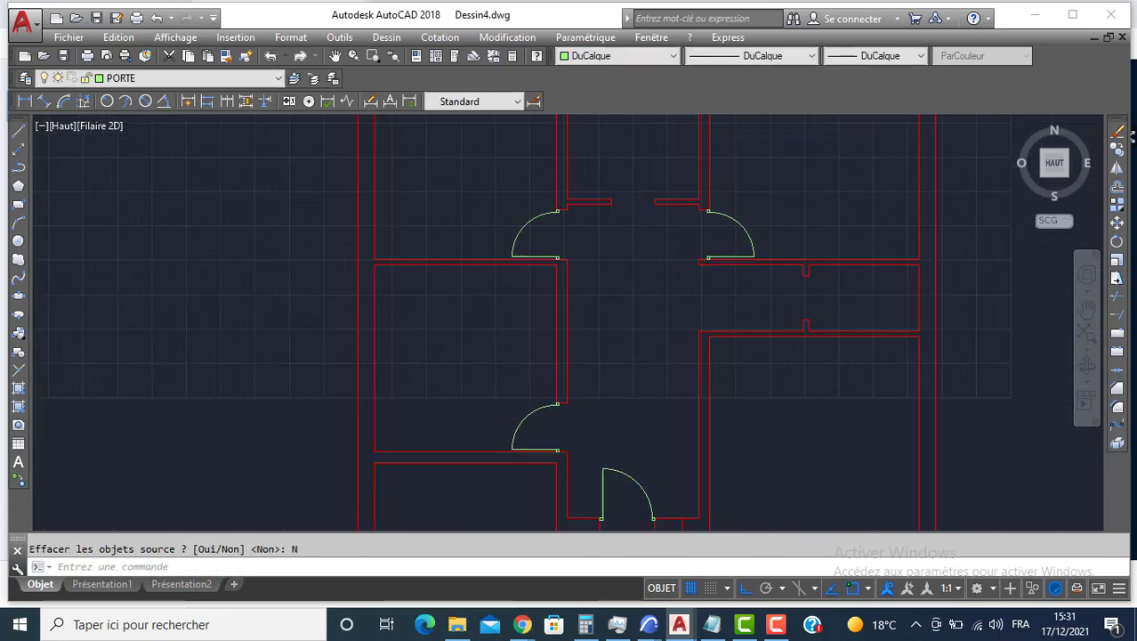
middle_click_drag(740, 242, 731, 160)
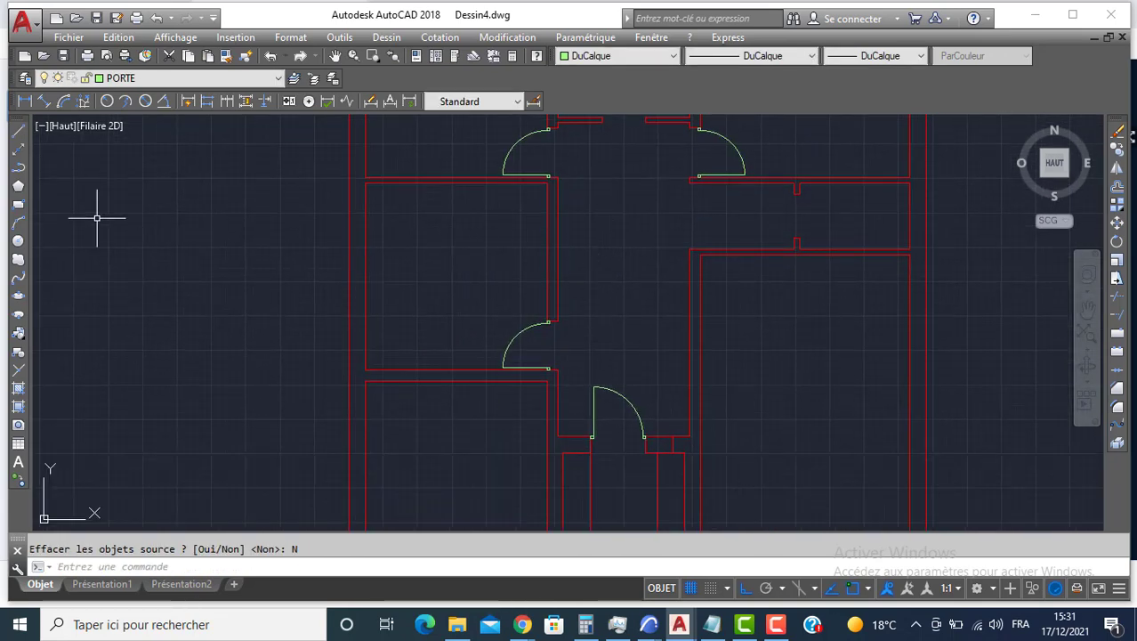
left_click(19, 131)
scroll(871, 236, "up", 5)
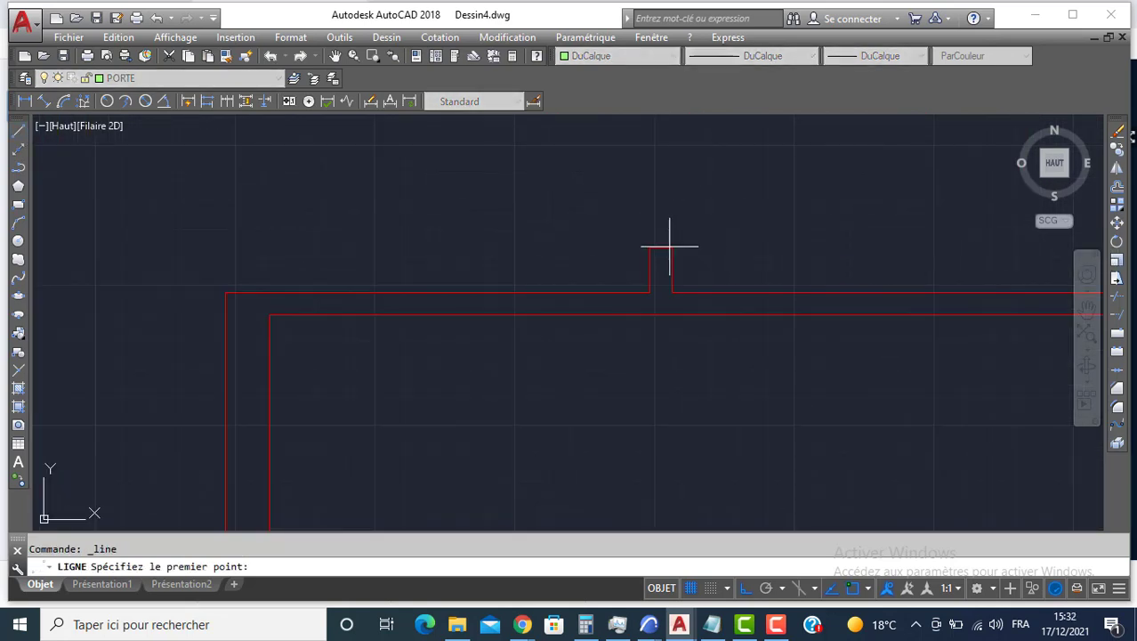
left_click(670, 247)
type("5")
key("Return")
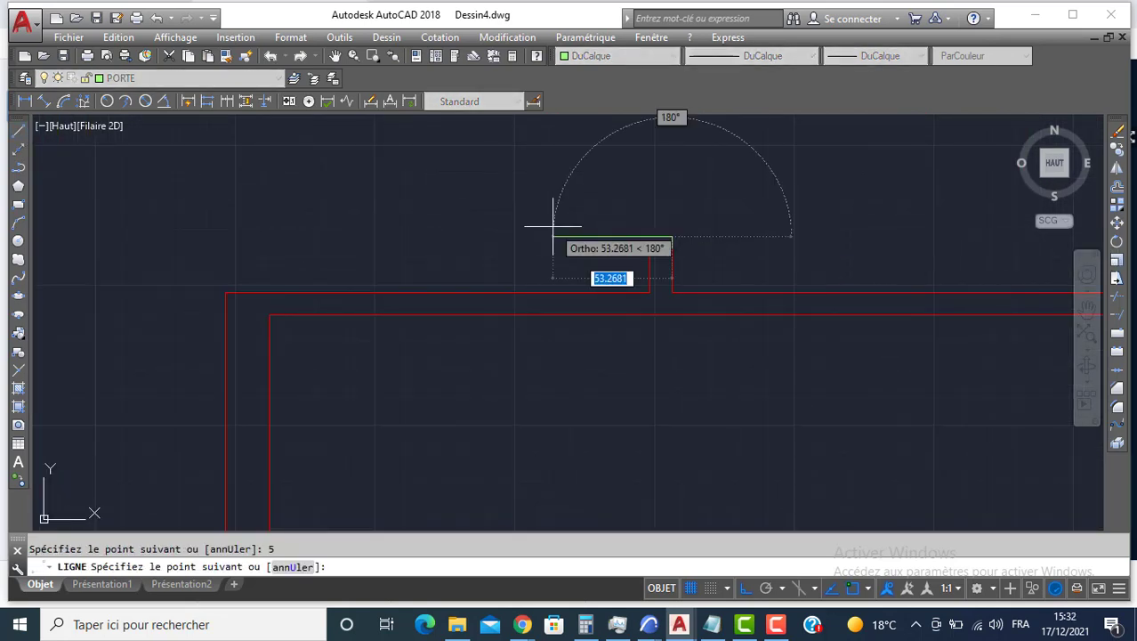
type("5")
key("Return")
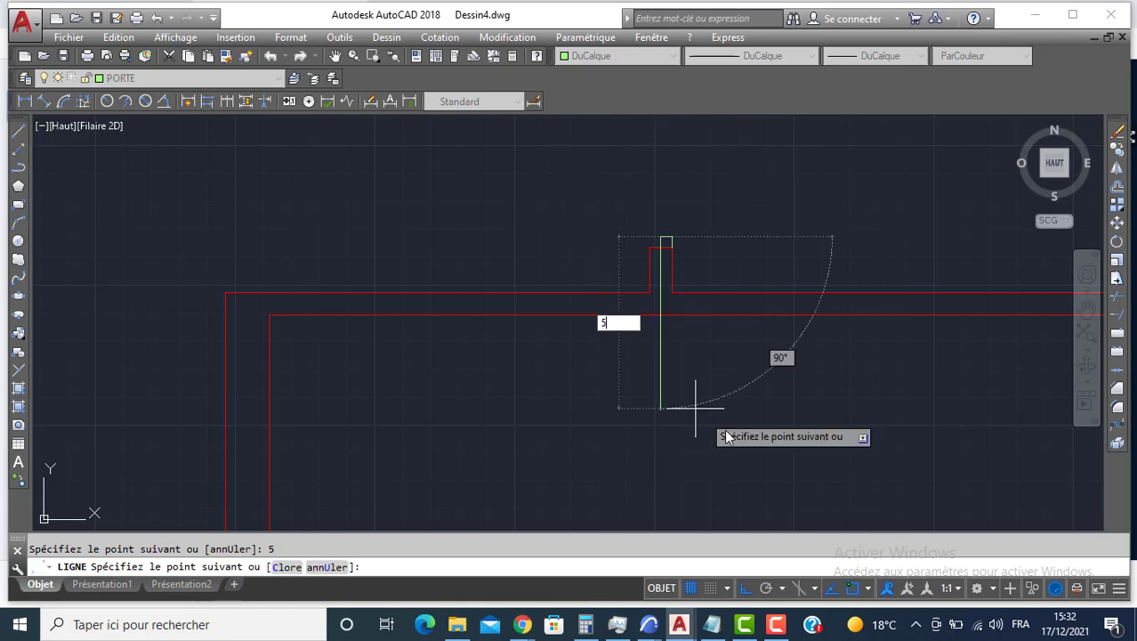
type("5")
key("Return")
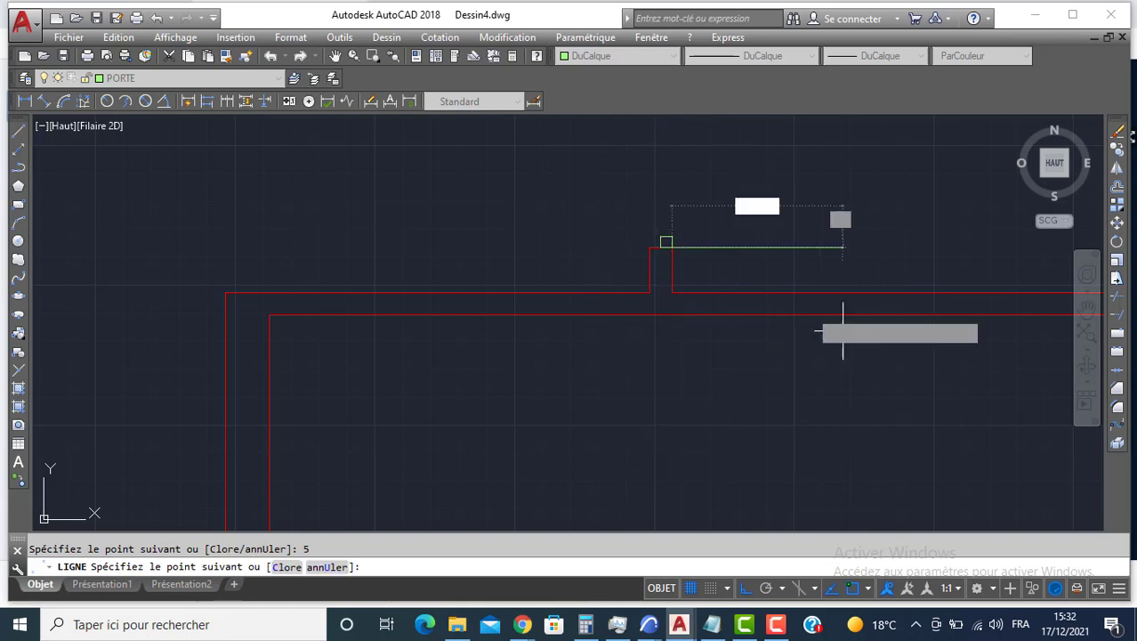
key("Return")
middle_click_drag(747, 229, 703, 287)
key("Return")
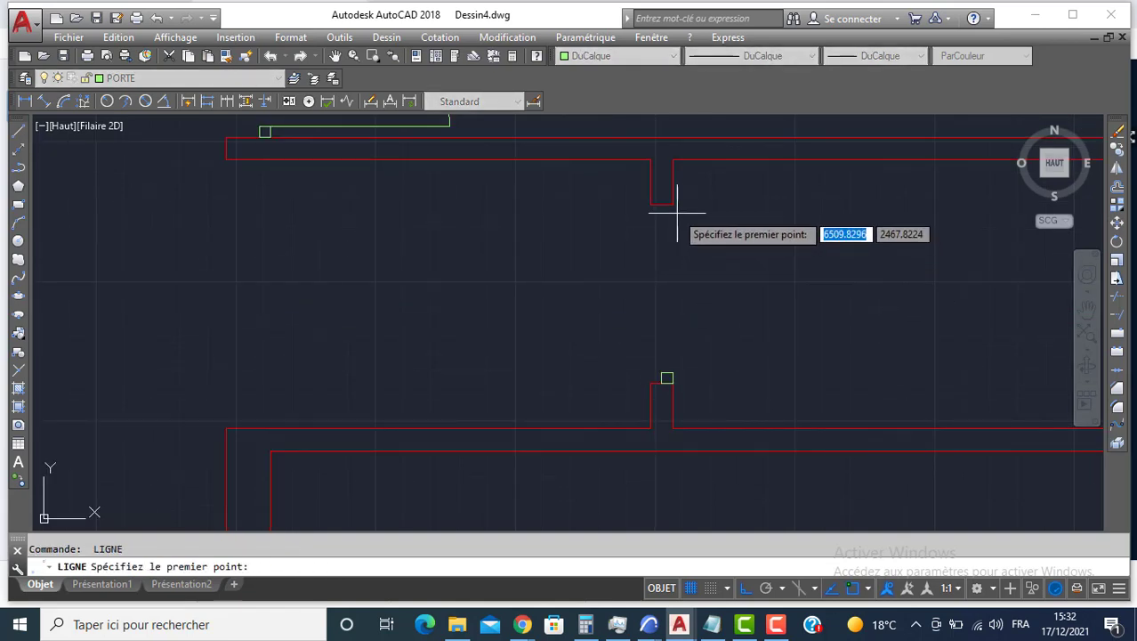
left_click(673, 205)
key("Return")
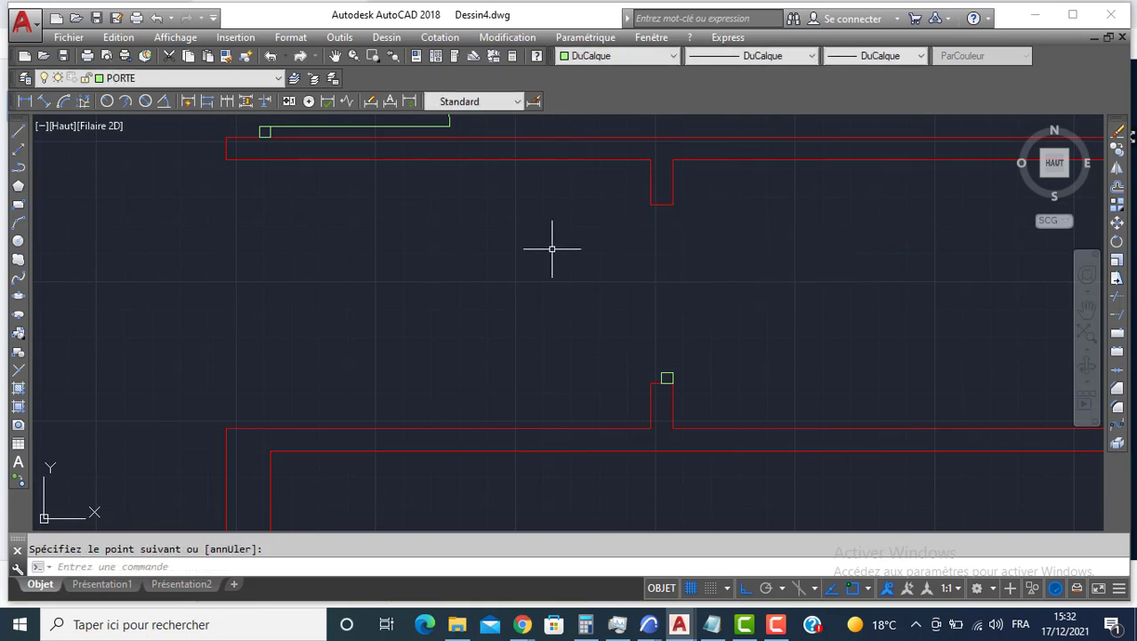
Step: Draw a matching 5 by 5 square jamb under the upper wall stub of the small room's opening
key("Return")
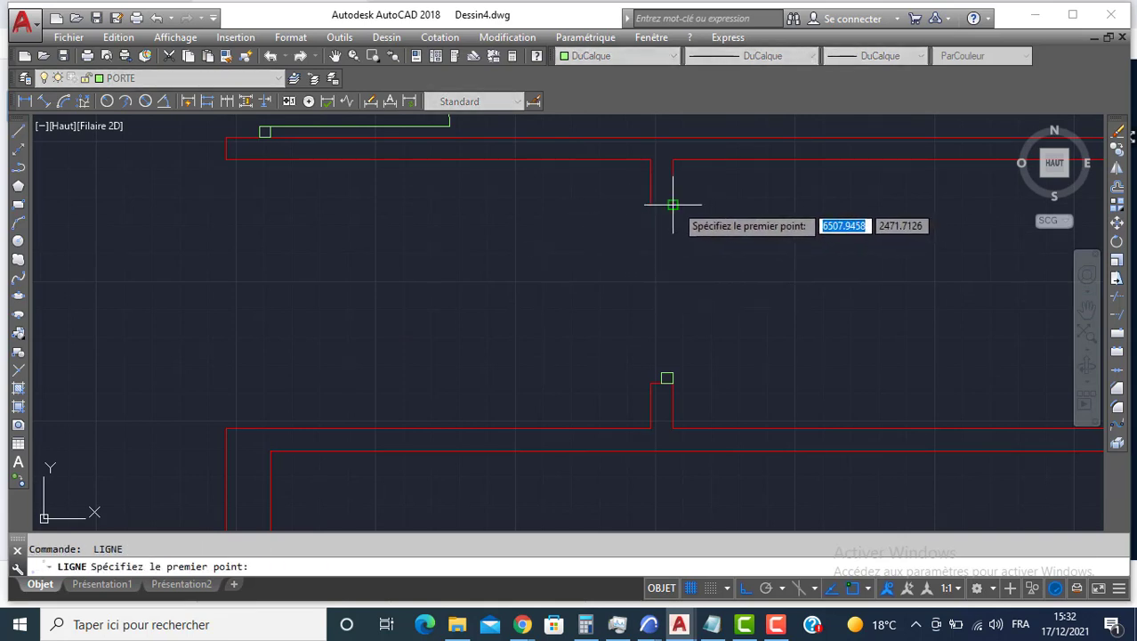
left_click(672, 205)
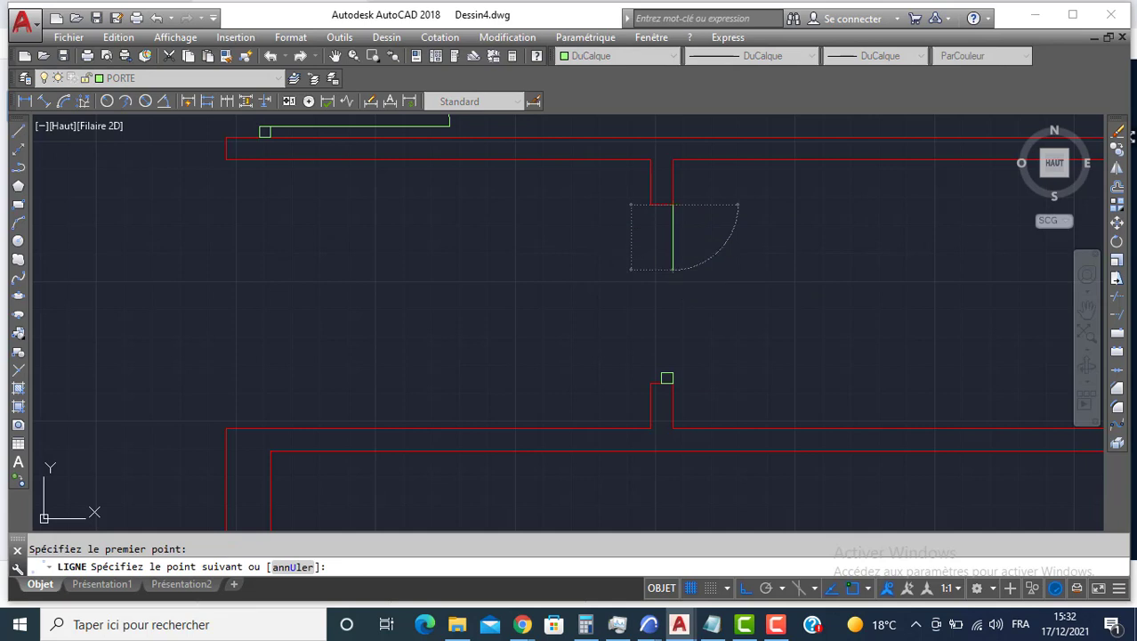
type("5")
key("Return")
type("5")
key("Return")
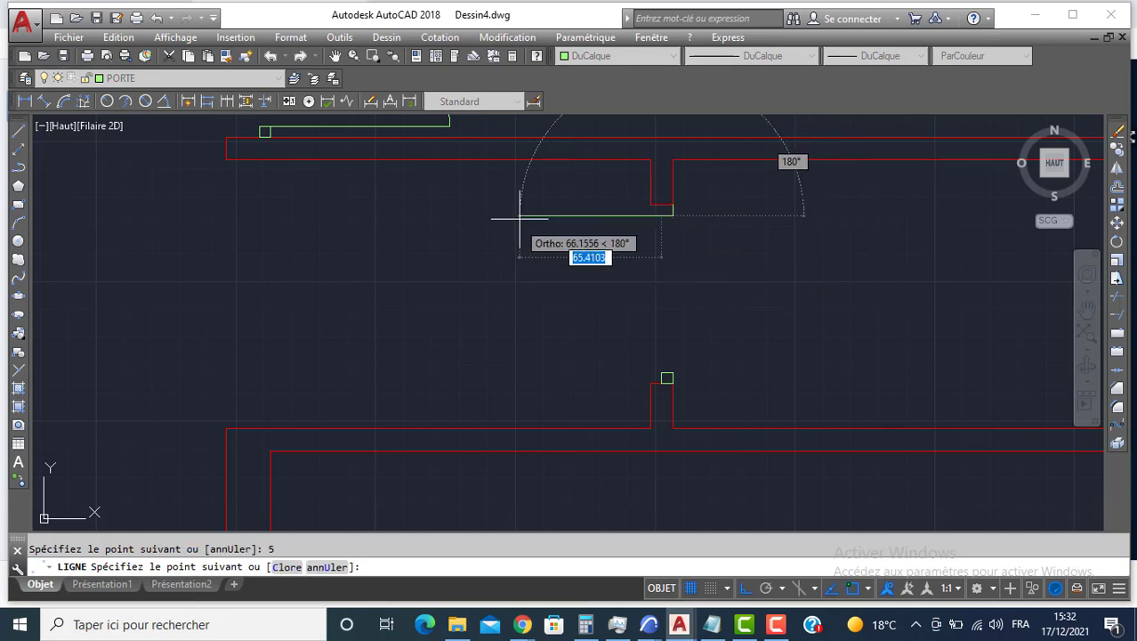
type("5")
key("Return")
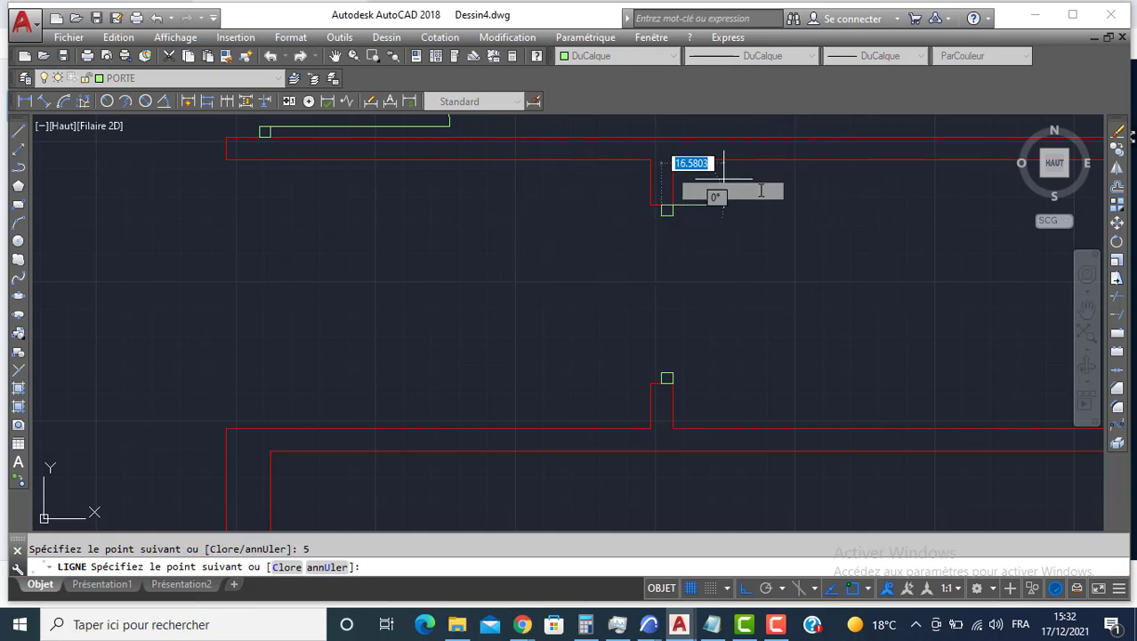
key("Return")
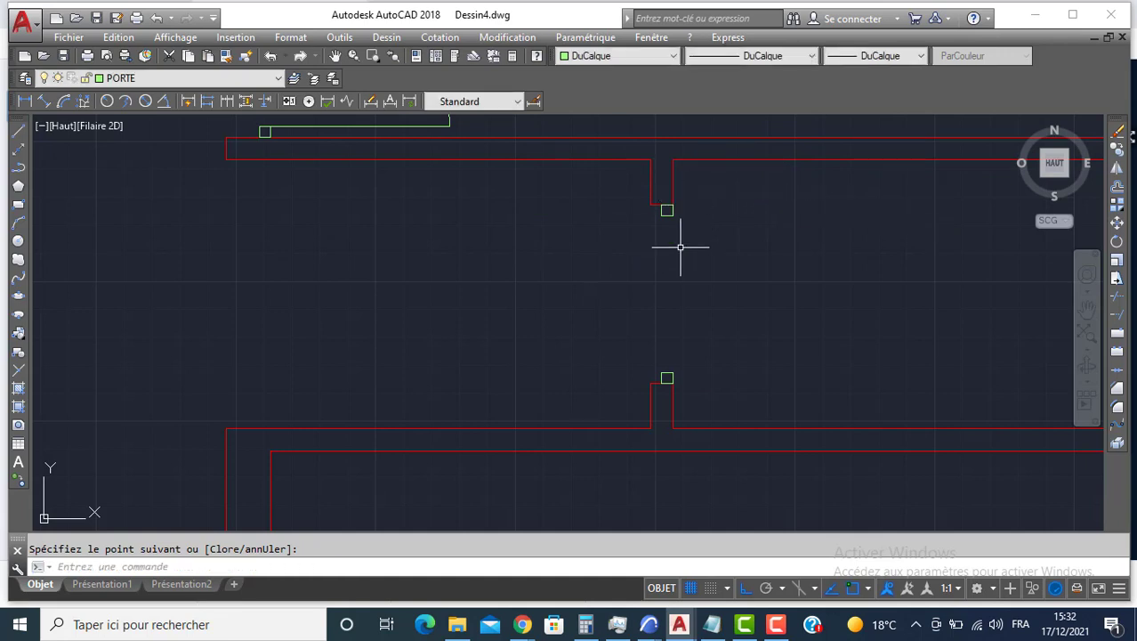
Step: Draw a 70 long door leaf into the small right room from the lower jamb's upper right corner
key("Return")
left_click(673, 373)
type("7")
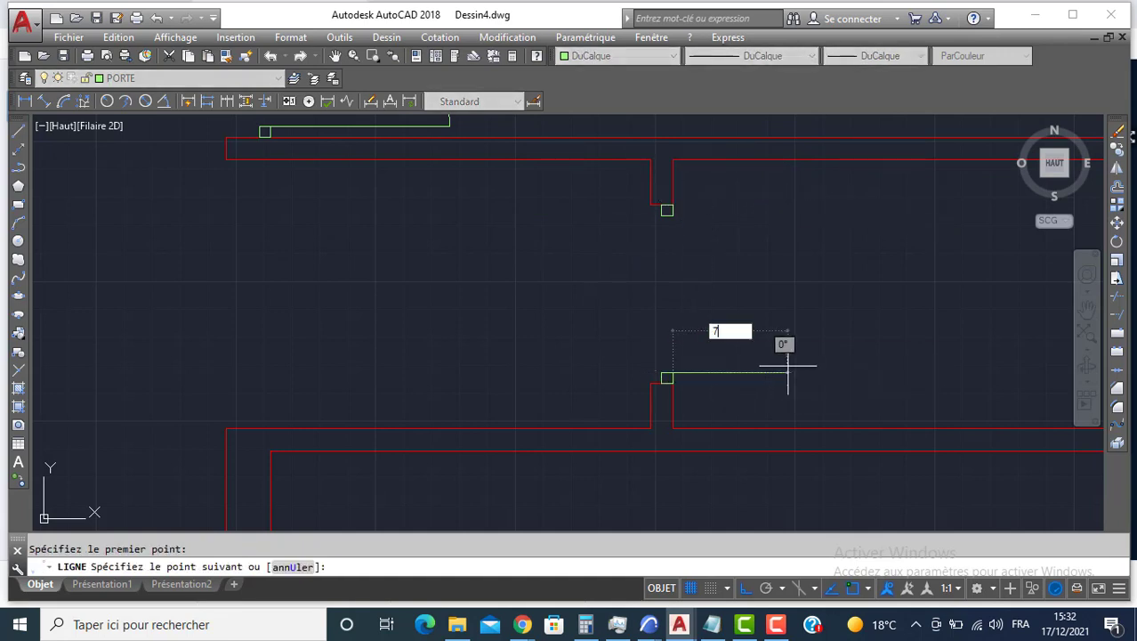
type("0")
key("Return")
key("Return")
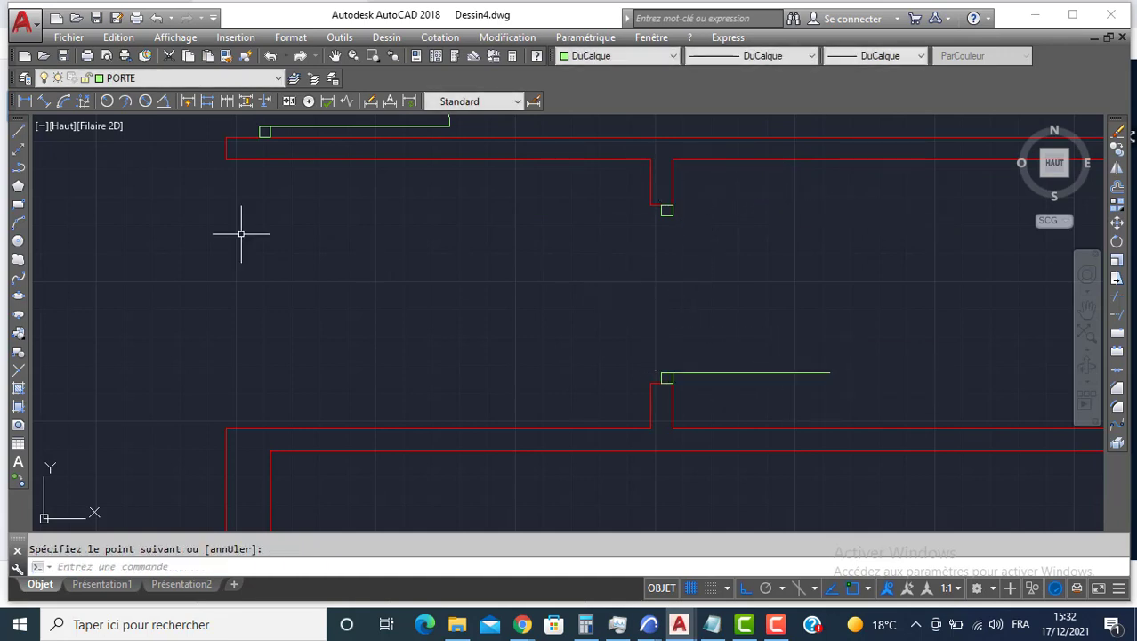
Step: Draw the small room door's swing arc from the leaf's free end to the upper jamb's lower right corner
left_click(17, 223)
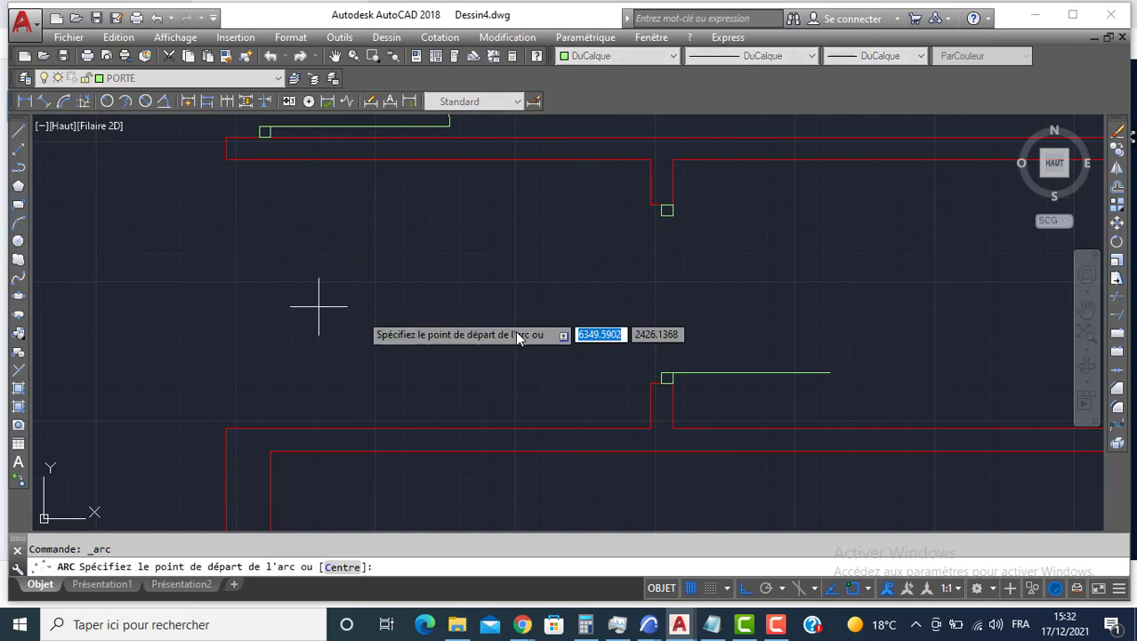
left_click(830, 373)
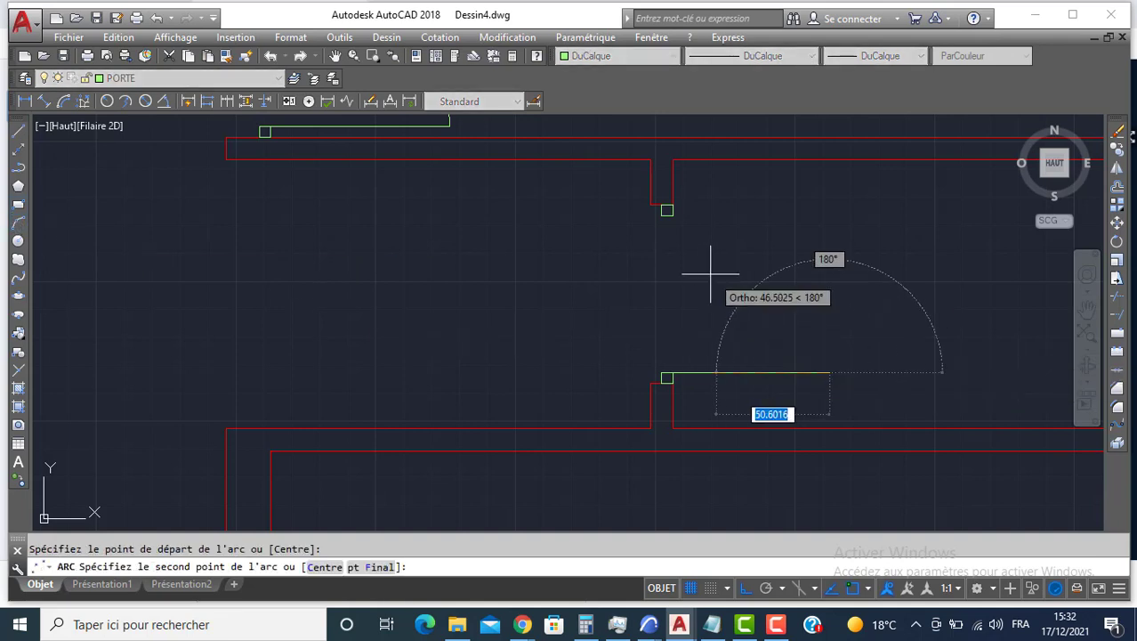
left_click(672, 214)
left_click(673, 215)
scroll(594, 232, "down", 2)
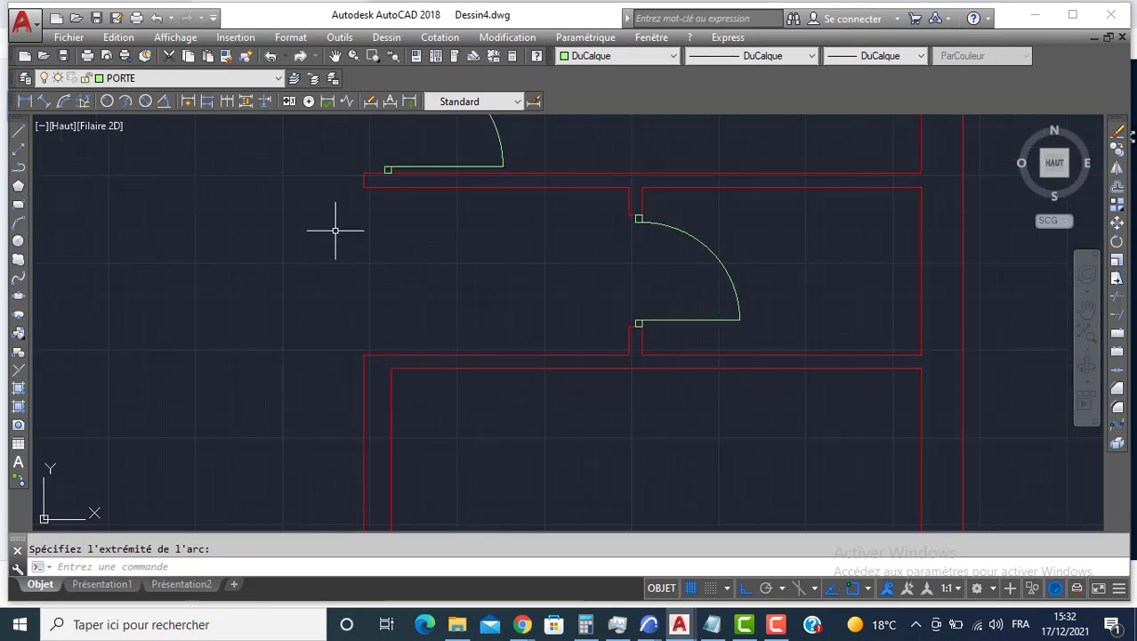
Step: Copy the upper jamb of the mirrored door to the left wall end of the upper middle room's opening
middle_click_drag(336, 228, 447, 437)
scroll(495, 286, "up", 2)
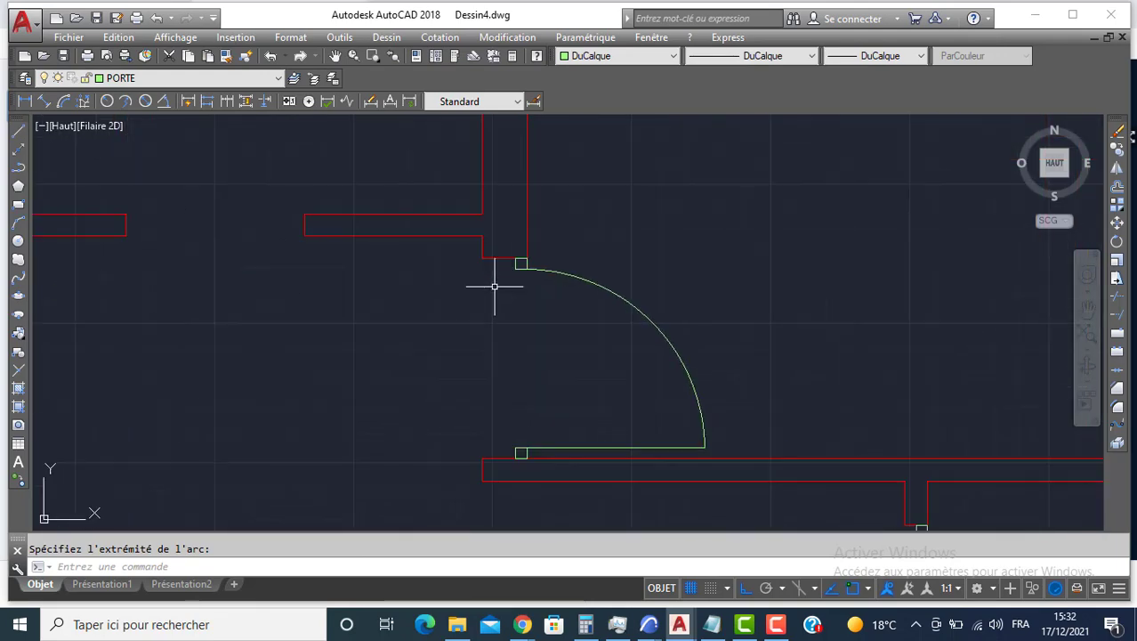
left_click(504, 256)
left_click(553, 298)
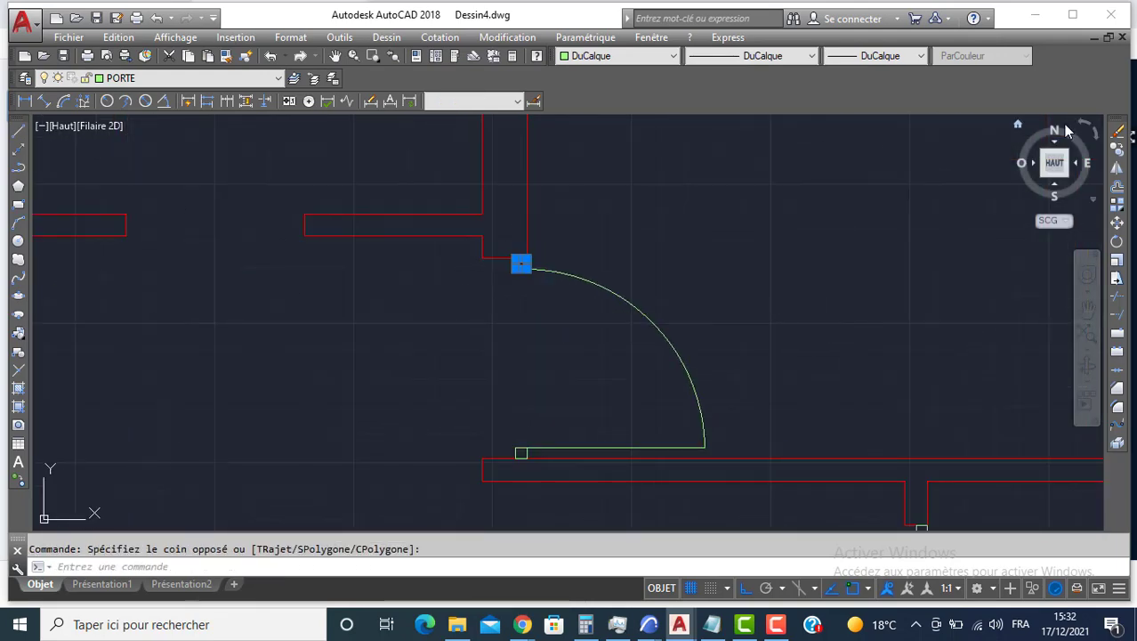
type("co")
key("Return")
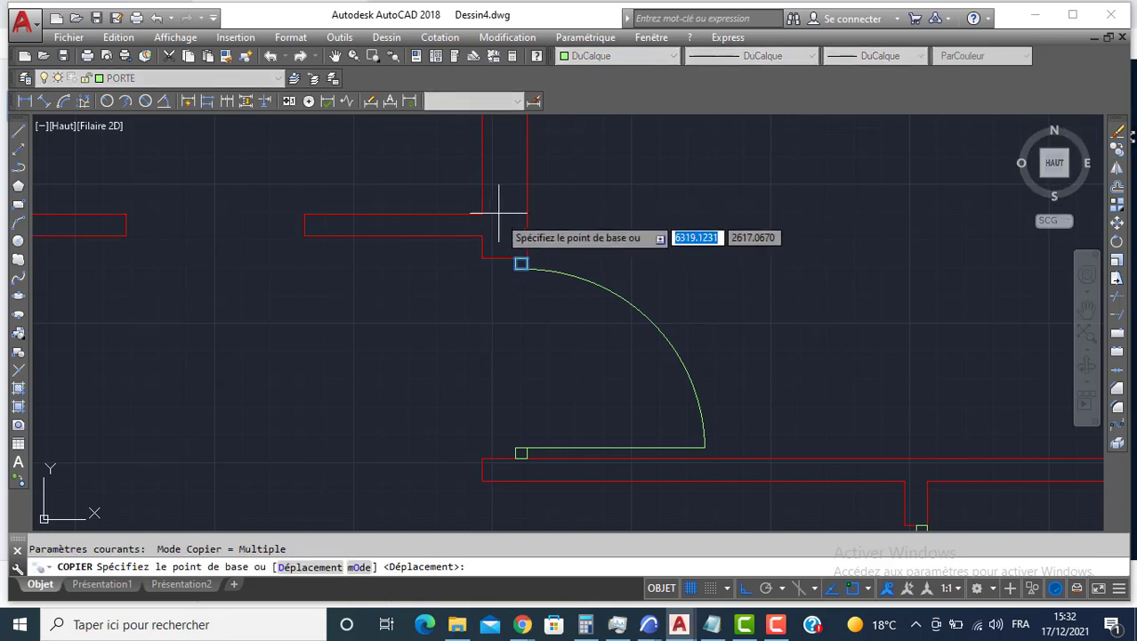
left_click(521, 263)
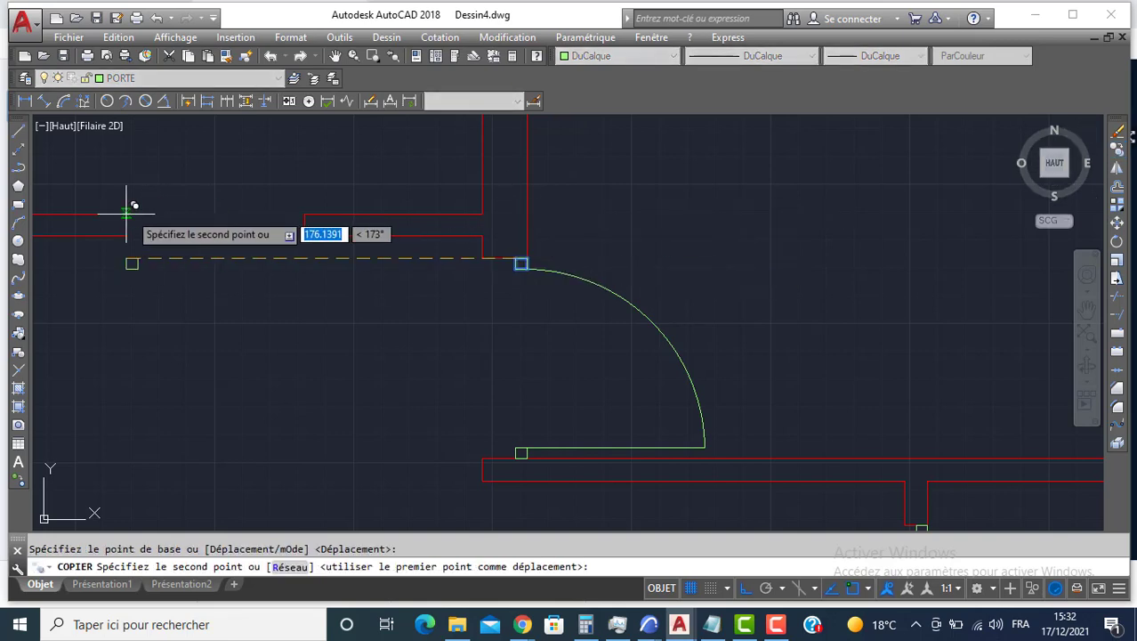
left_click(132, 220)
key("Escape")
Step: Copy the left jamb across to the right wall end of the upper middle room's opening
left_click(111, 202)
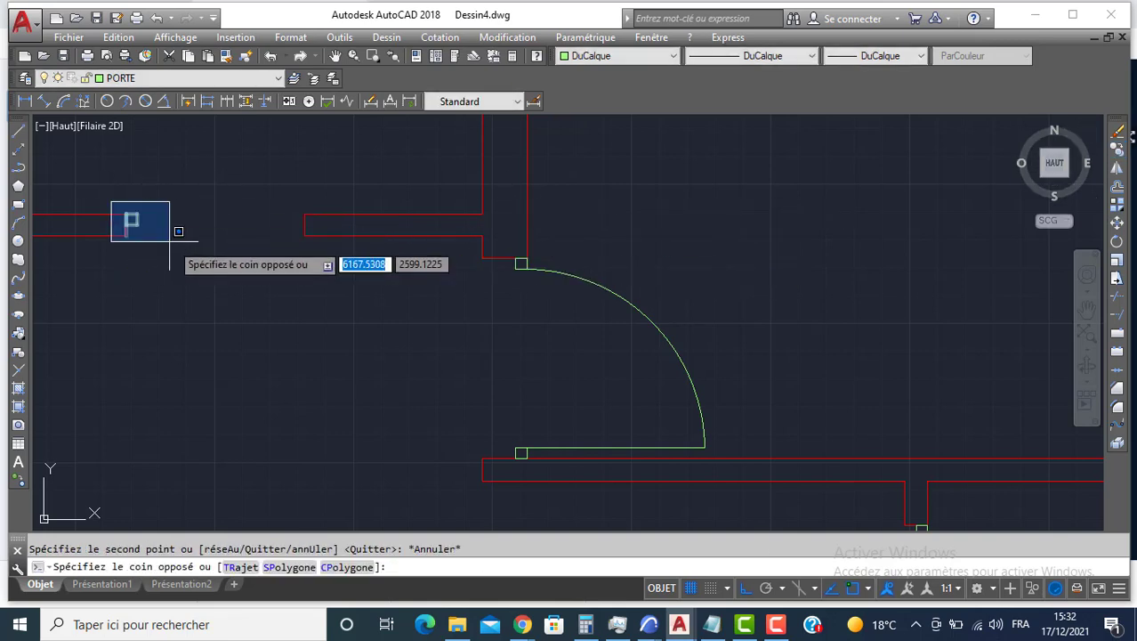
left_click(173, 229)
key("Return")
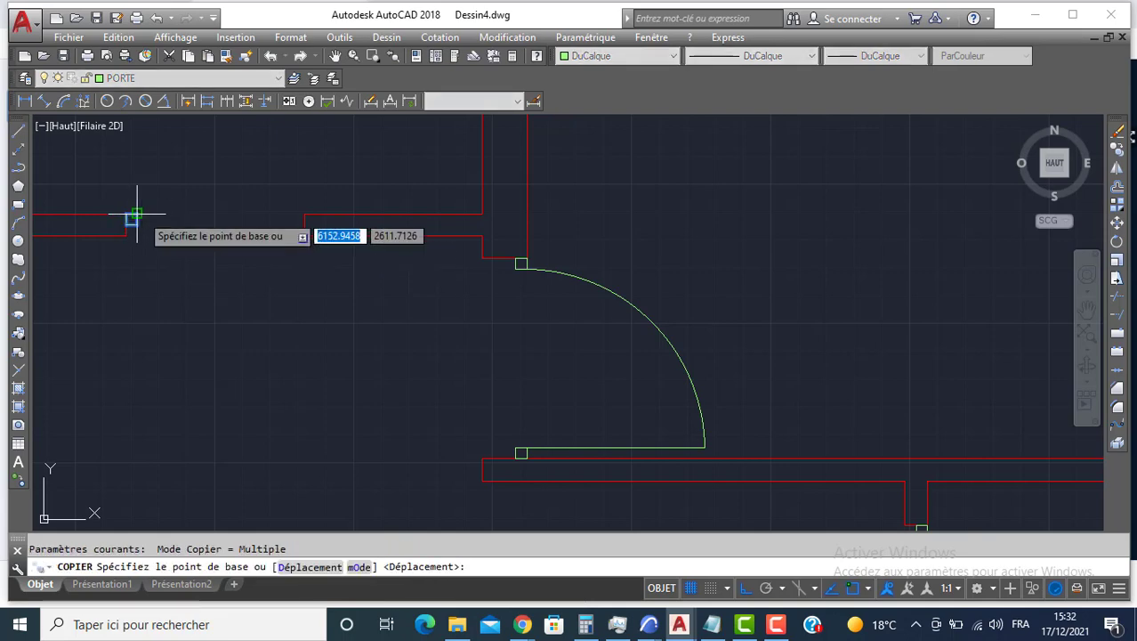
left_click(132, 219)
left_click(304, 213)
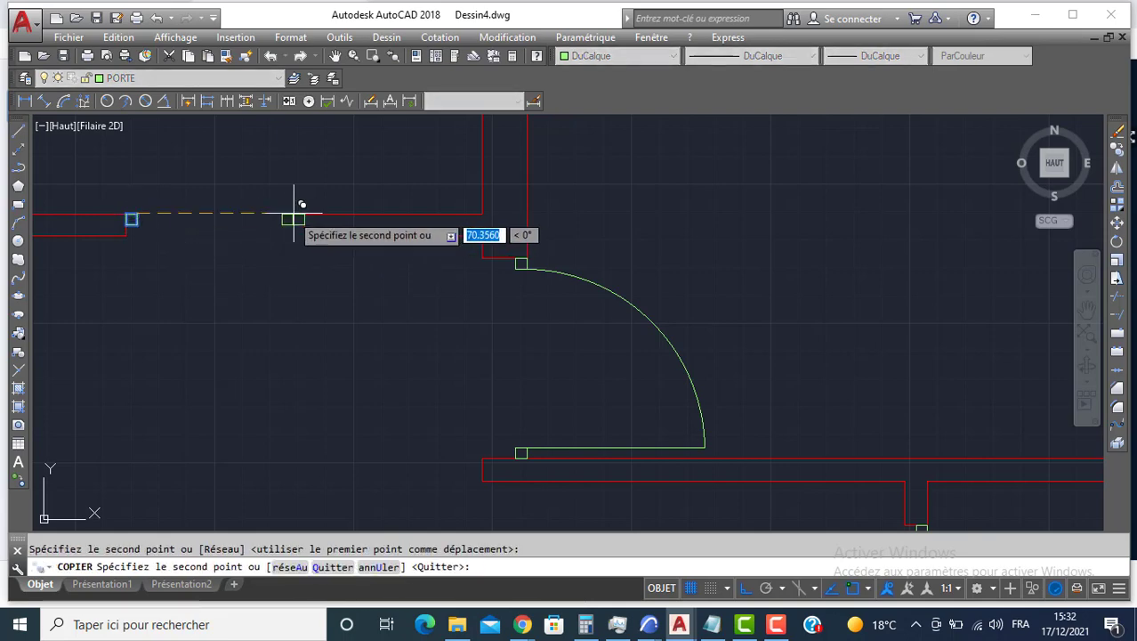
key("Escape")
Step: Draw a 70 long door leaf up into the upper middle room from the left jamb's upper right corner
scroll(277, 217, "down", 4)
scroll(278, 216, "up", 2)
middle_click_drag(277, 216, 344, 296)
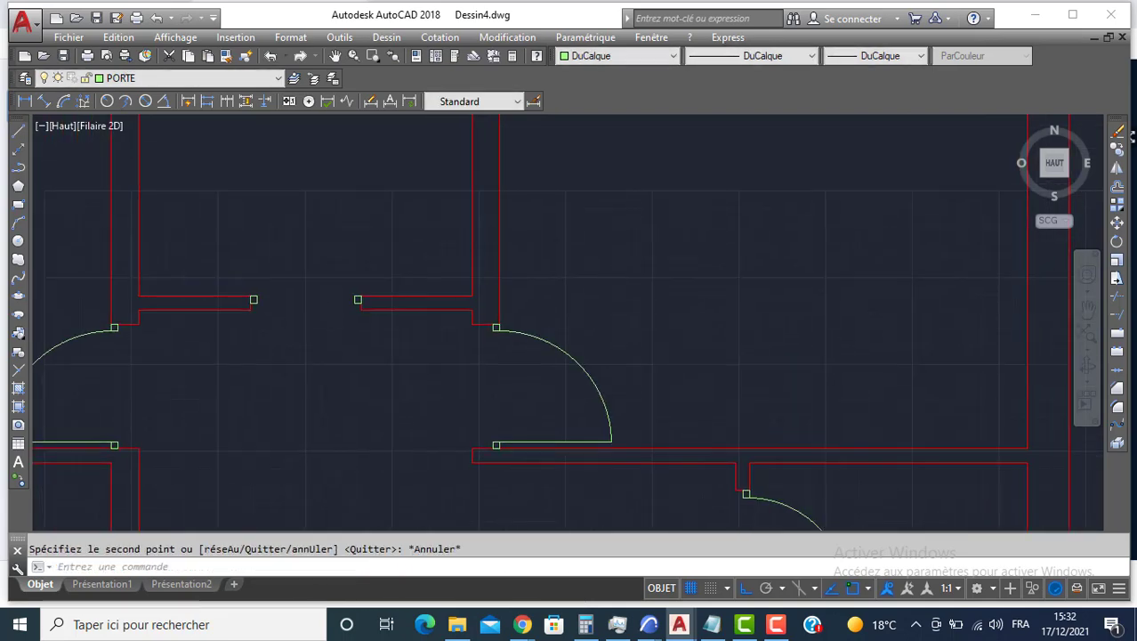
left_click(19, 130)
scroll(275, 295, "up", 2)
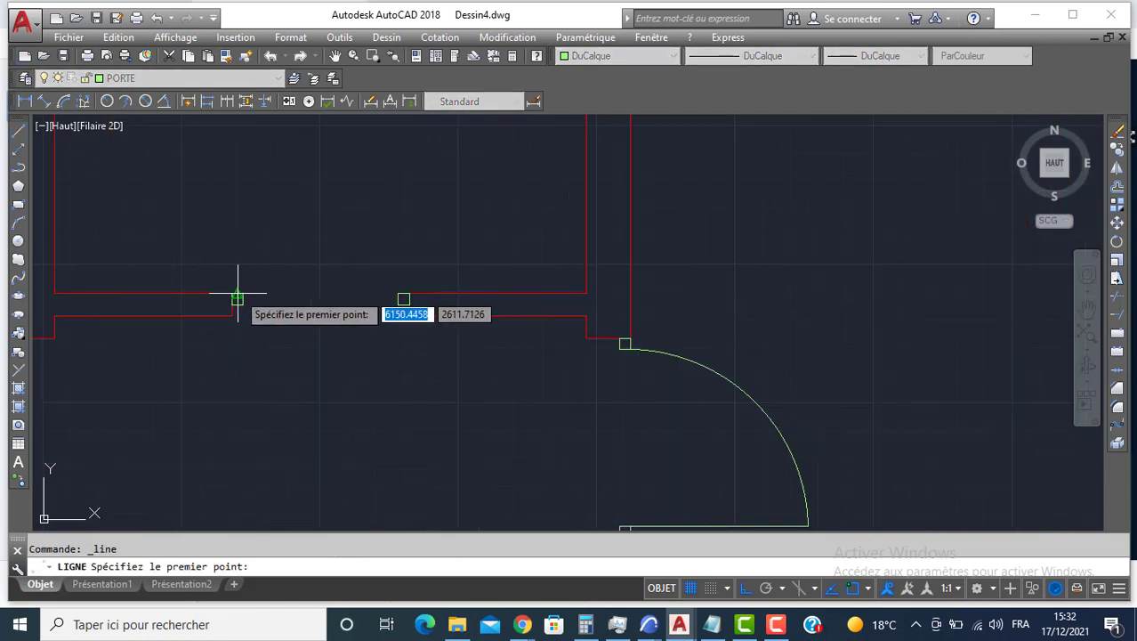
left_click(237, 297)
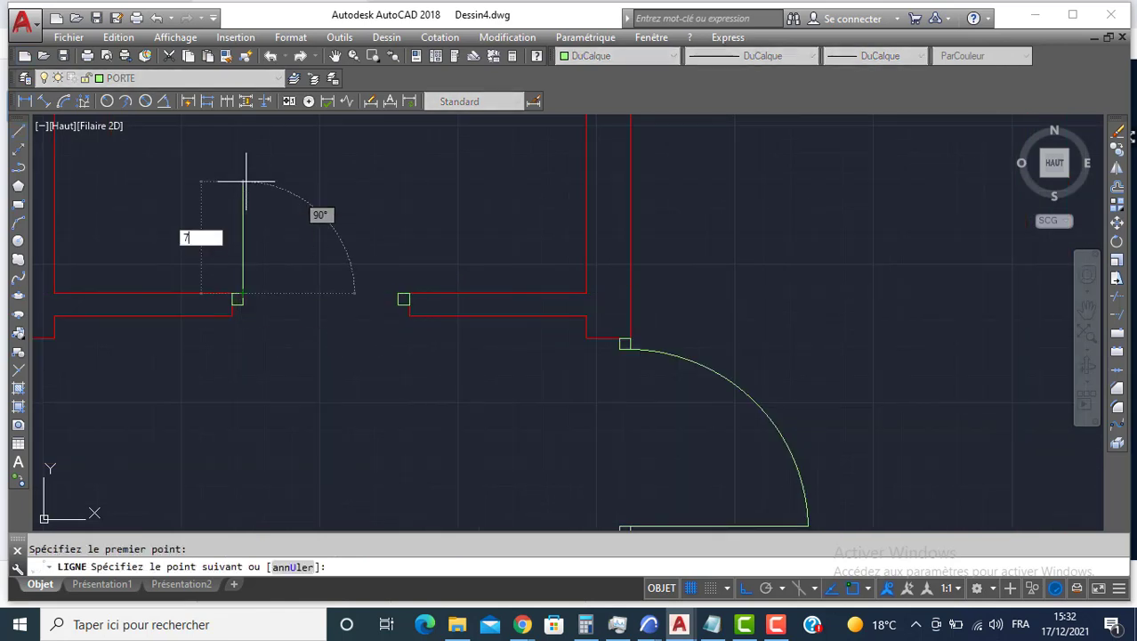
left_click(243, 138)
key("Return")
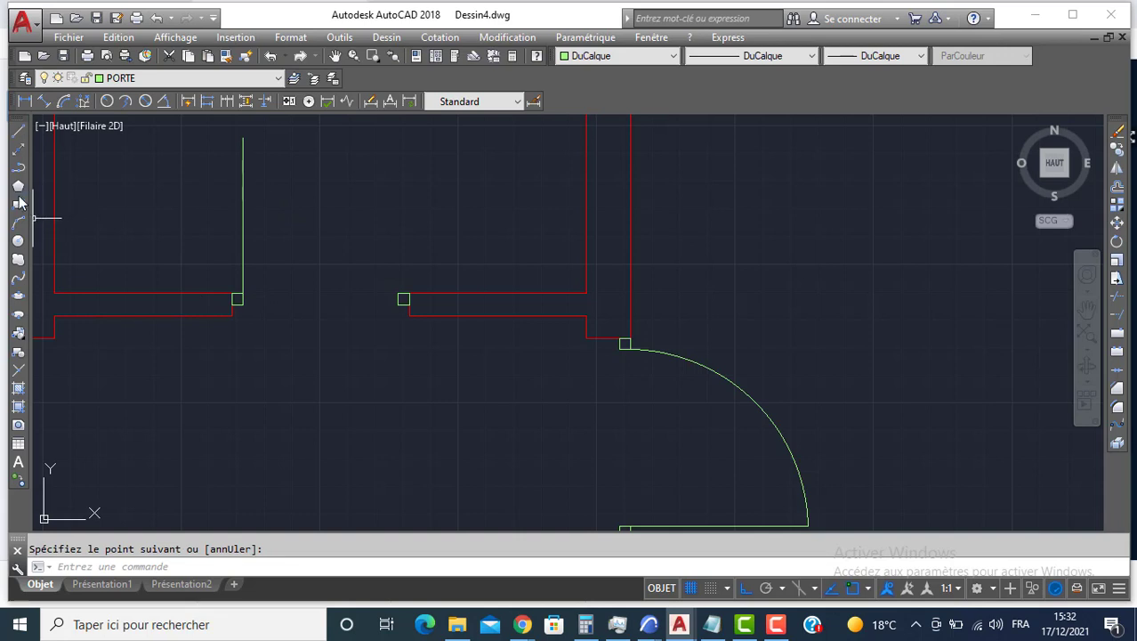
Step: Draw the upper middle room door's swing arc from the leaf's free end to the right jamb's upper left corner
left_click(17, 224)
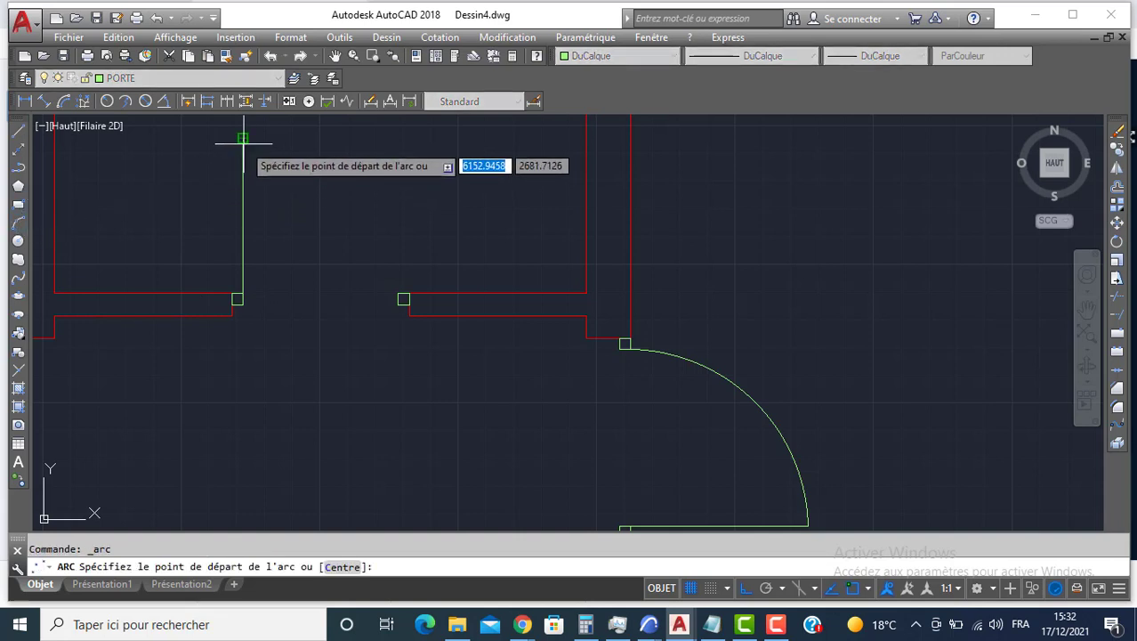
left_click(243, 138)
left_click(399, 297)
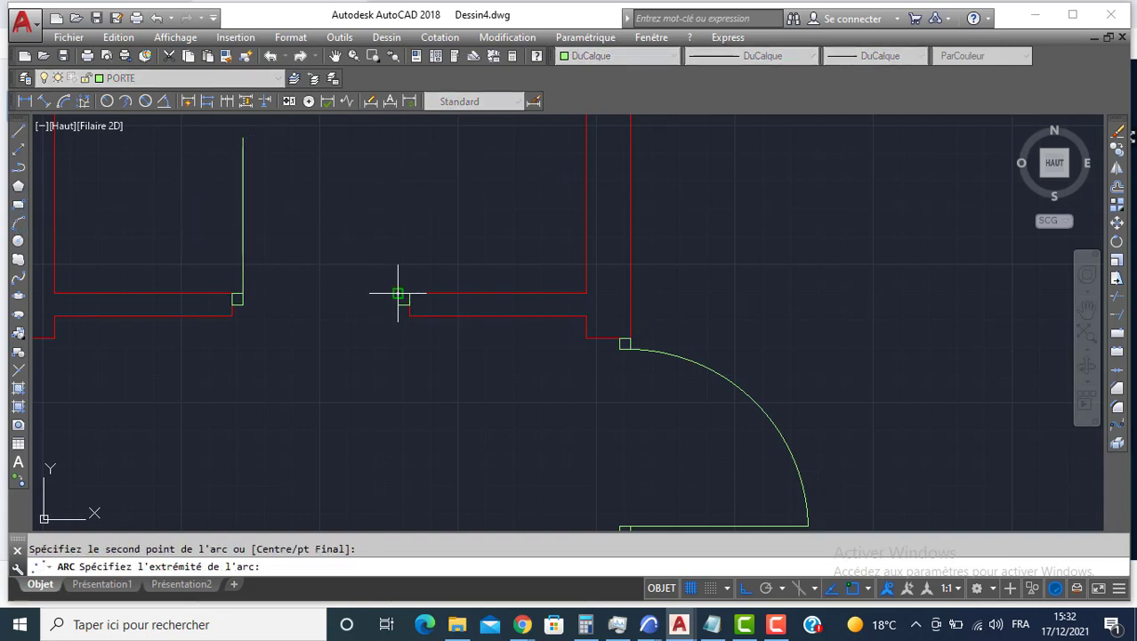
left_click(399, 298)
scroll(383, 285, "down", 6)
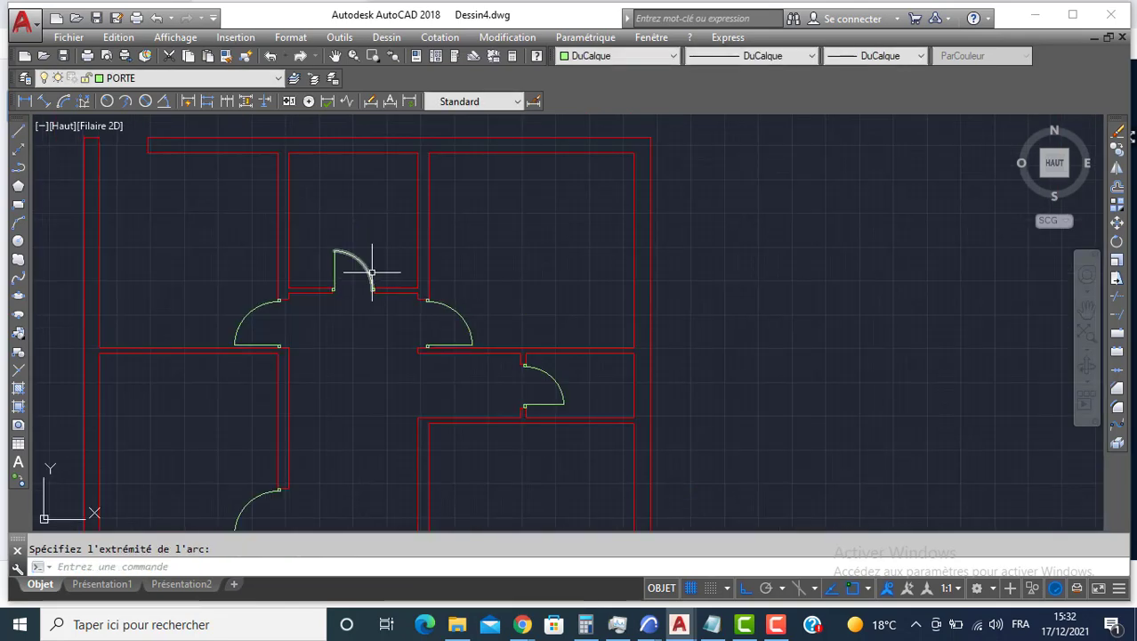
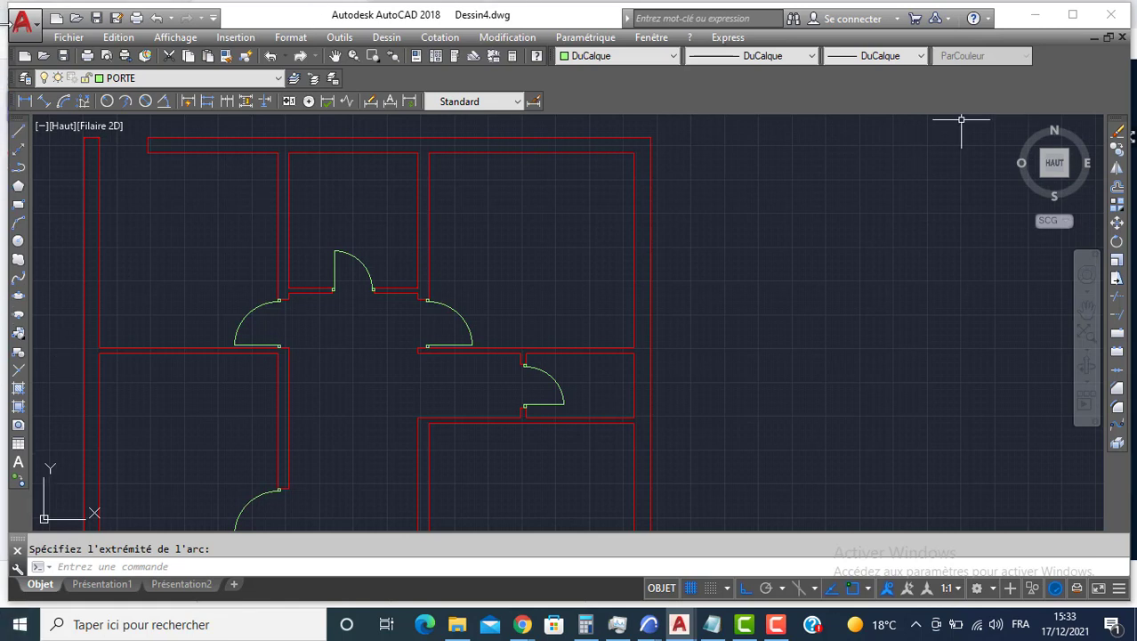
Step: Draw the lower, right and upper sides of a 5 by 5 jamb on the left wall of the upper left room's exterior opening
left_click(19, 131)
scroll(125, 178, "up", 5)
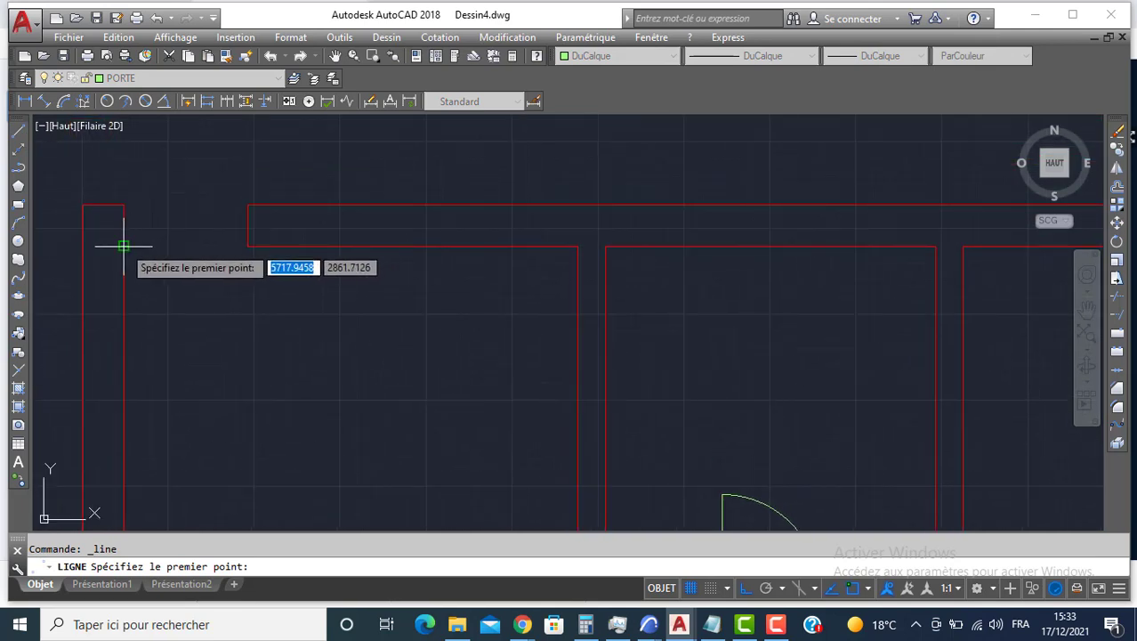
left_click(124, 246)
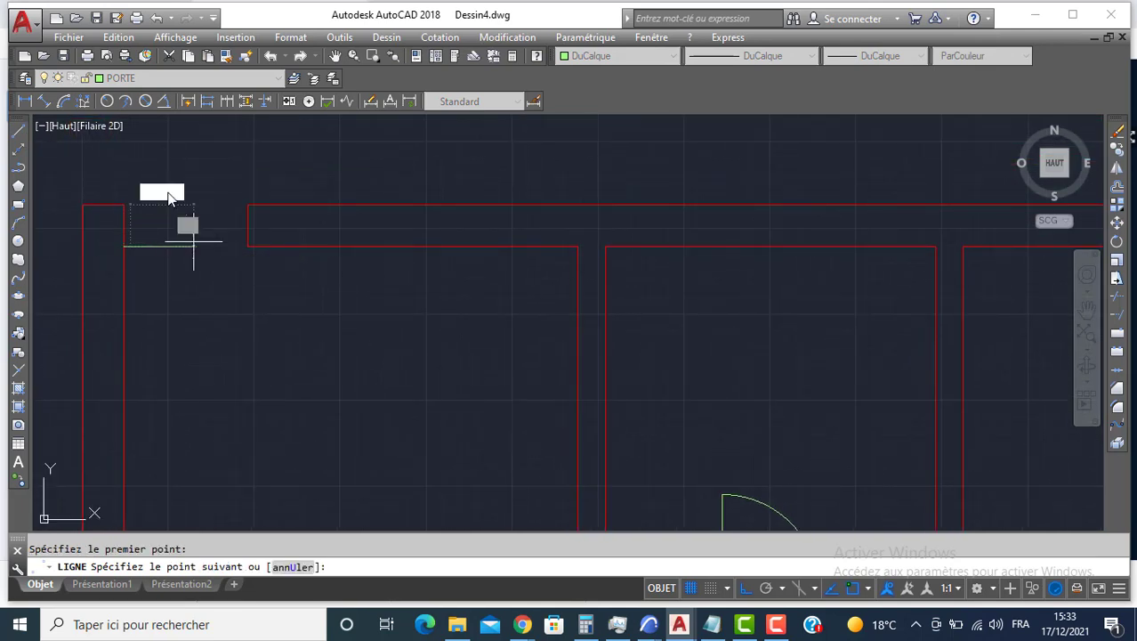
type("5")
key("Return")
key("Return")
key("Return")
key("Return")
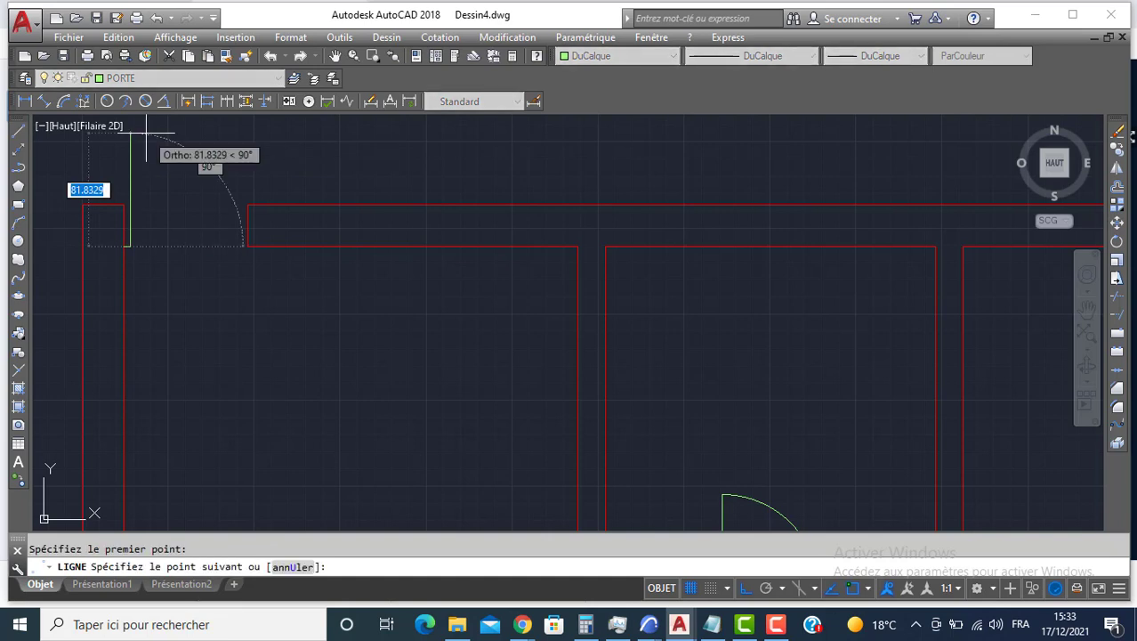
type("5")
key("Return")
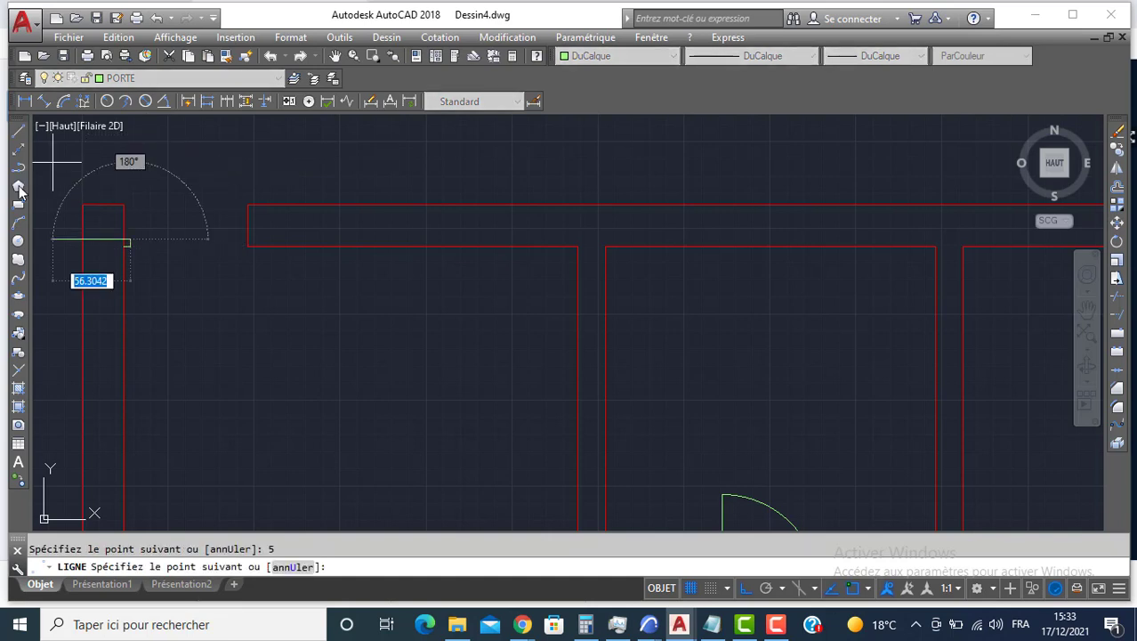
key("Return")
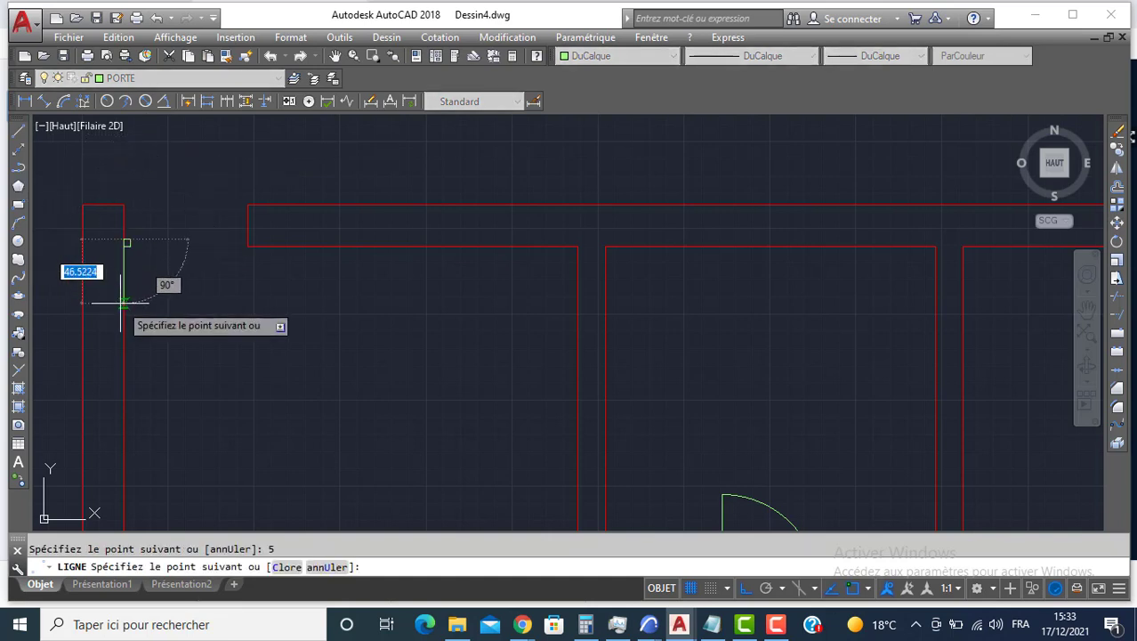
key("Return")
Step: Close the square jamb with a line down its left side along the wall face
key("Return")
scroll(114, 240, "up", 4)
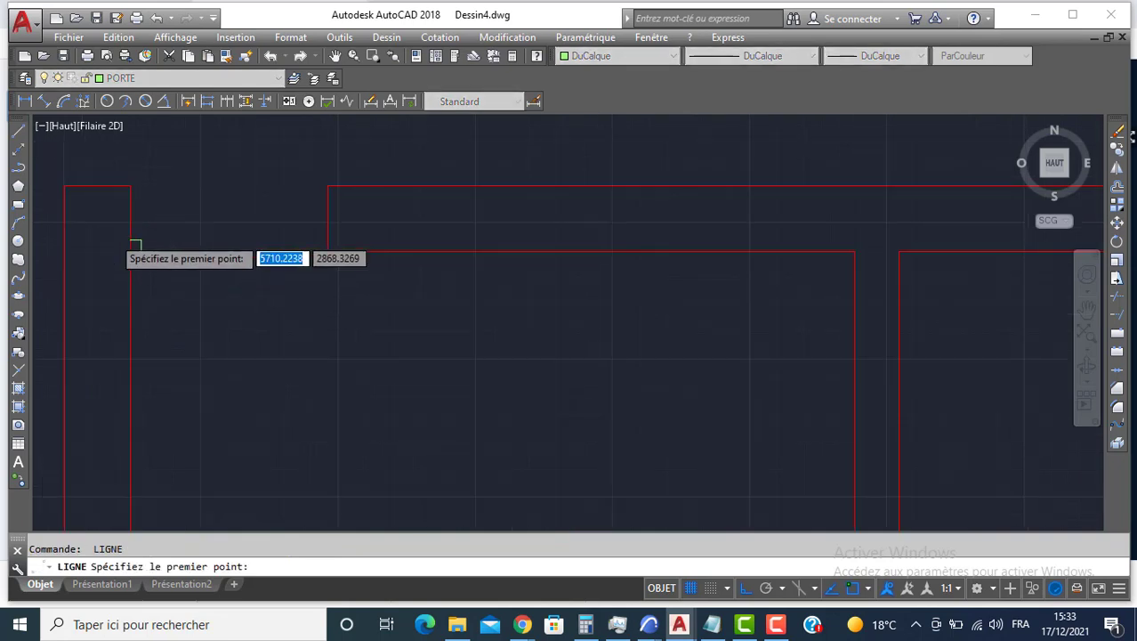
left_click(115, 241)
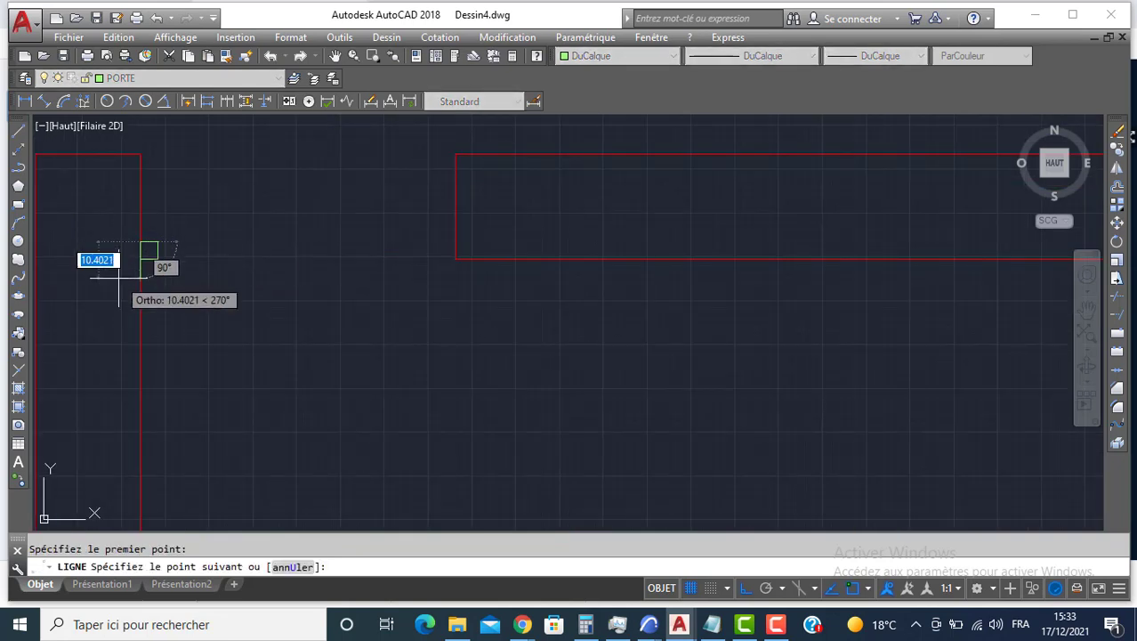
key("Return")
key("Return")
Step: Copy the left jamb across to the right wall end of the upper left room's exterior opening
left_click(116, 227)
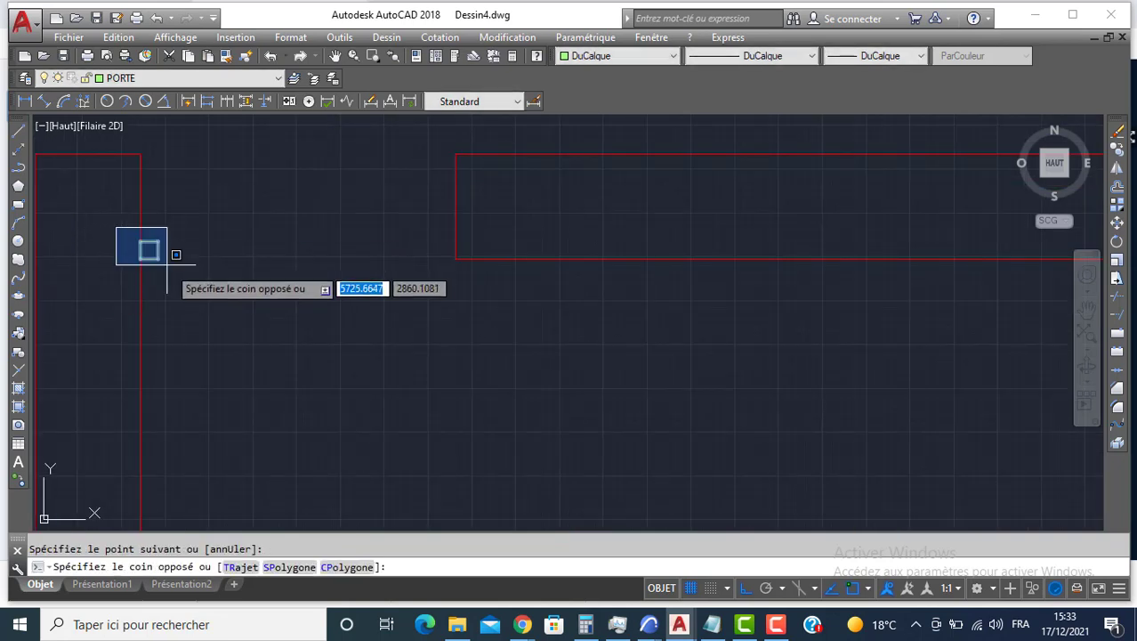
left_click(177, 271)
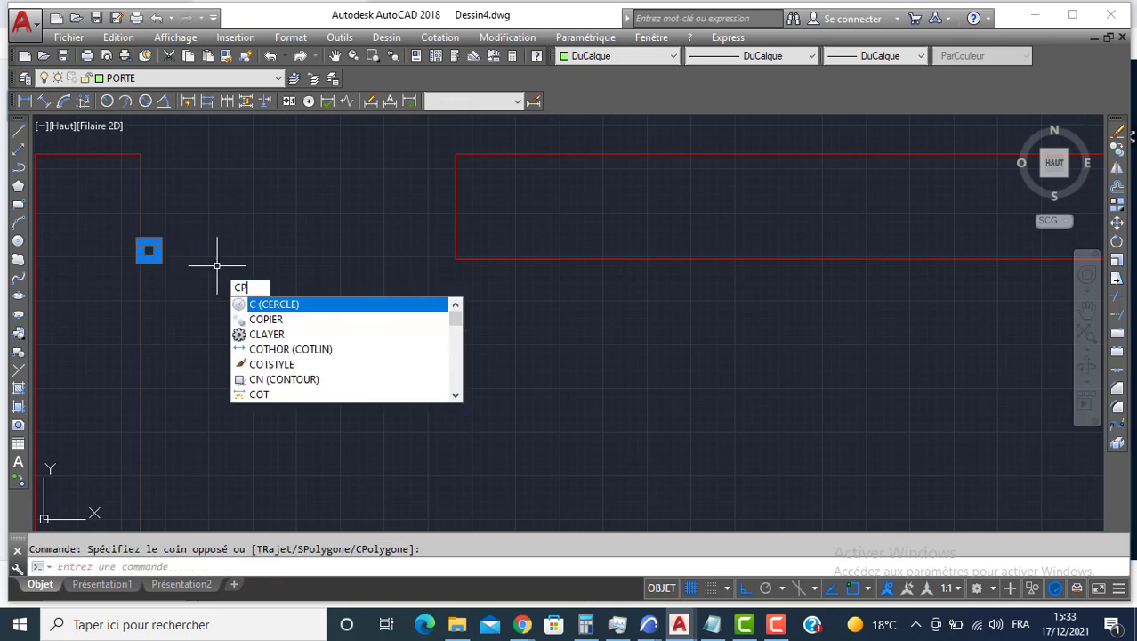
key("Return")
left_click(163, 260)
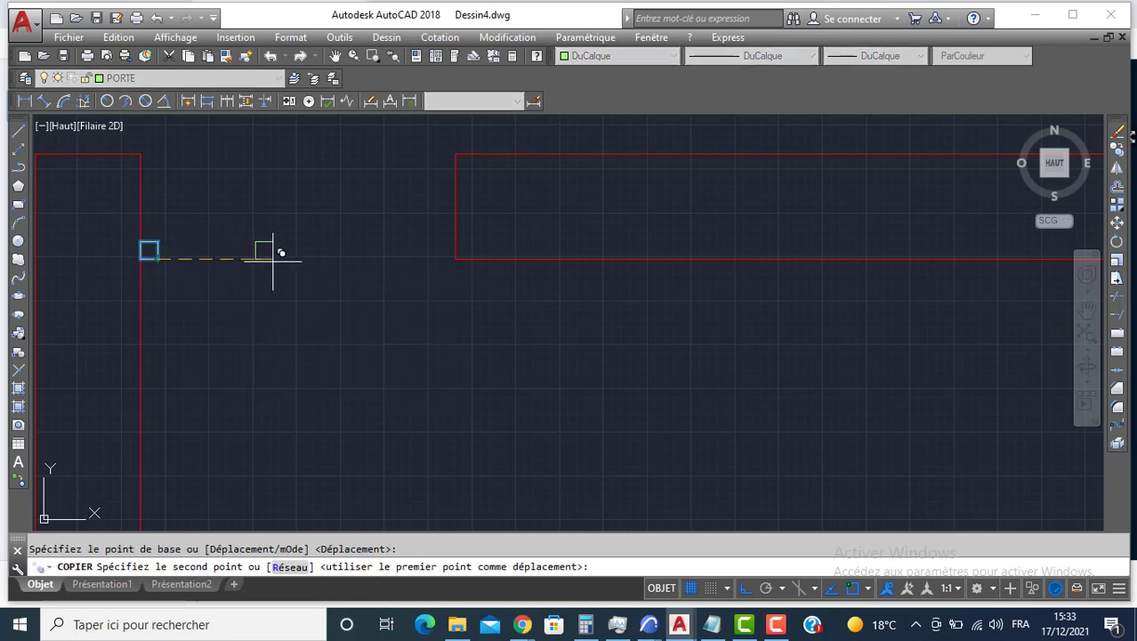
left_click(450, 251)
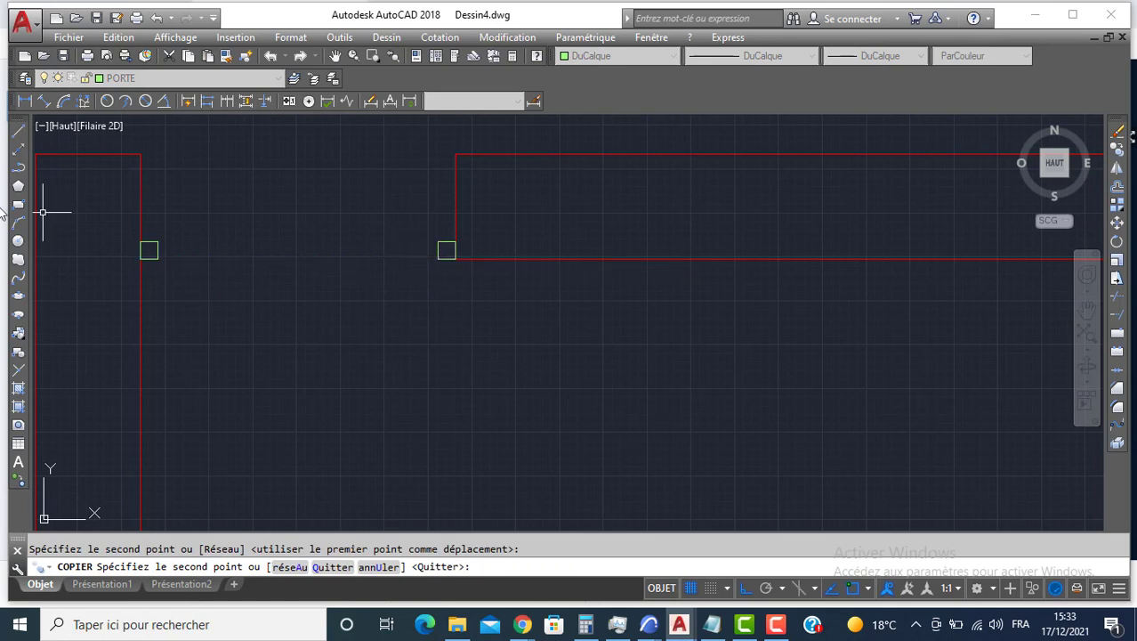
key("Return")
Step: Draw an 80 long door leaf down into the upper left room from the left jamb's lower right corner
left_click(19, 133)
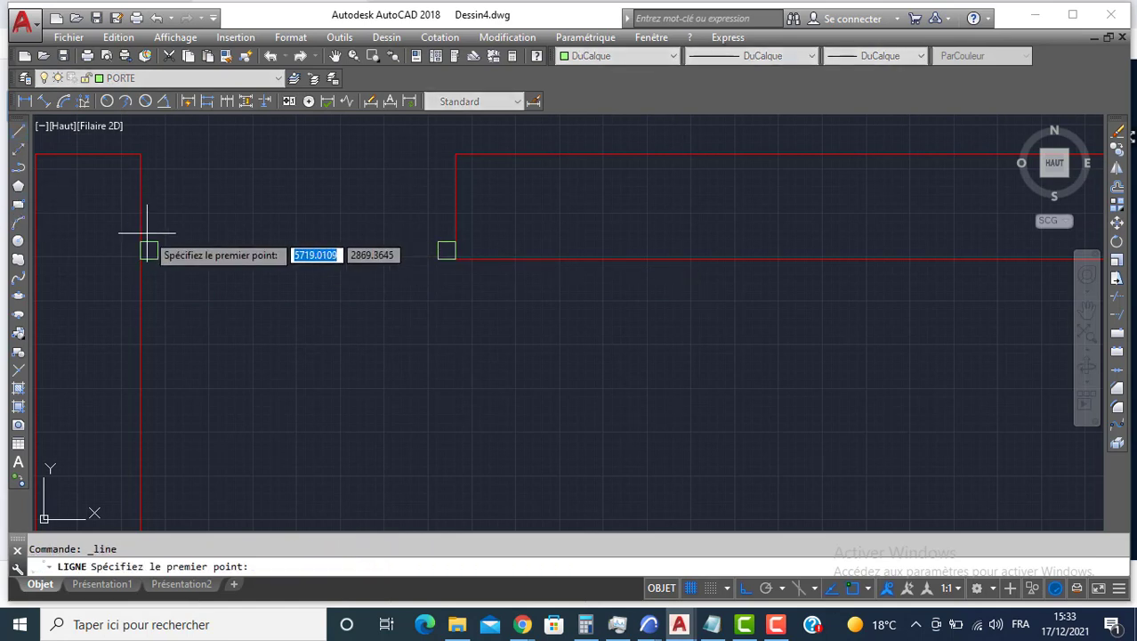
left_click(163, 260)
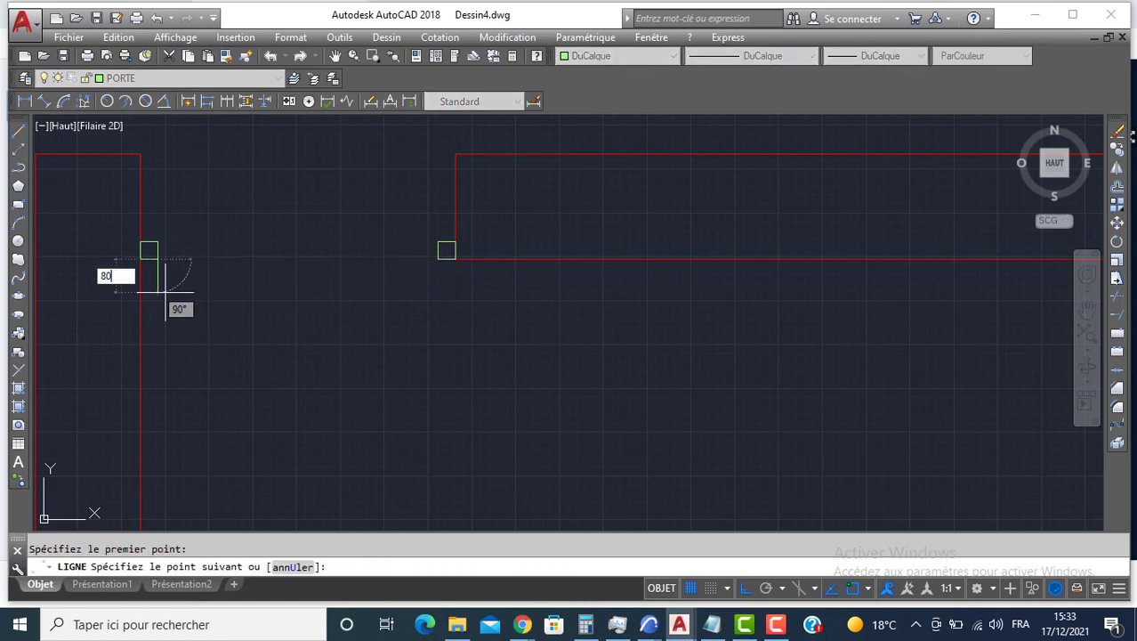
key("Return")
key("Return")
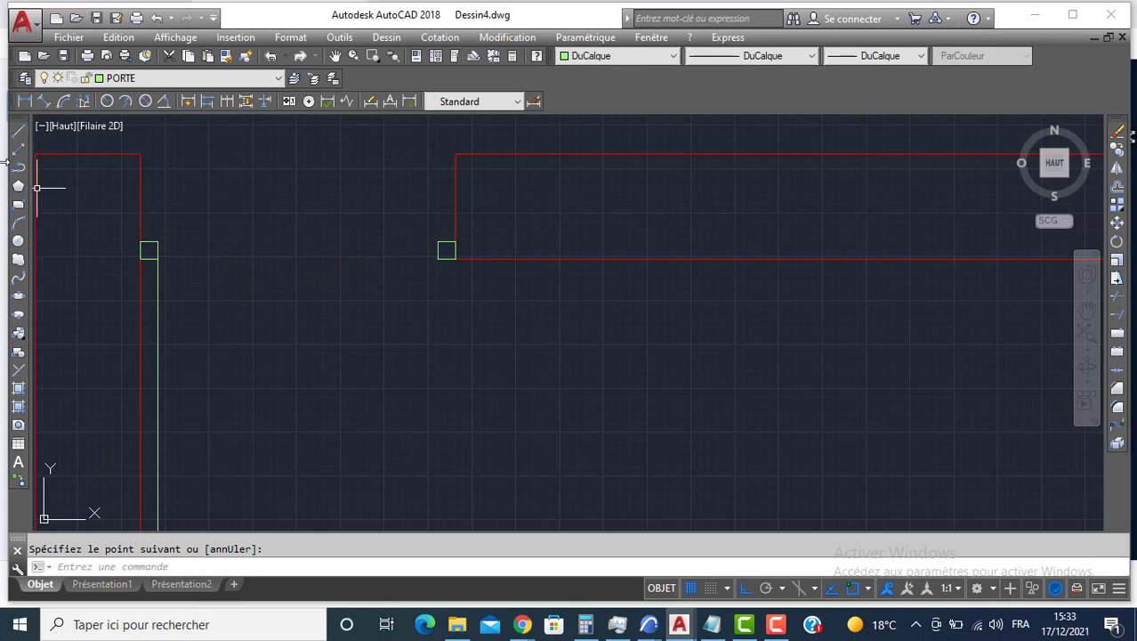
Step: Draw the exterior door's swing arc from the leaf's free end to the right jamb
left_click(23, 223)
middle_click_drag(158, 307, 163, 201)
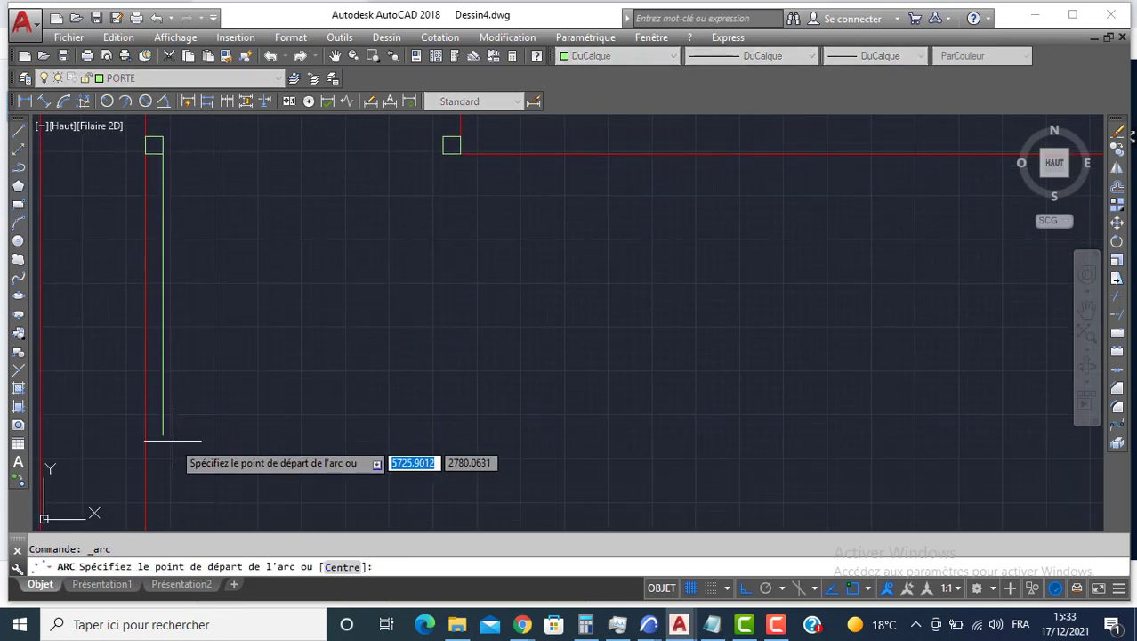
left_click(163, 436)
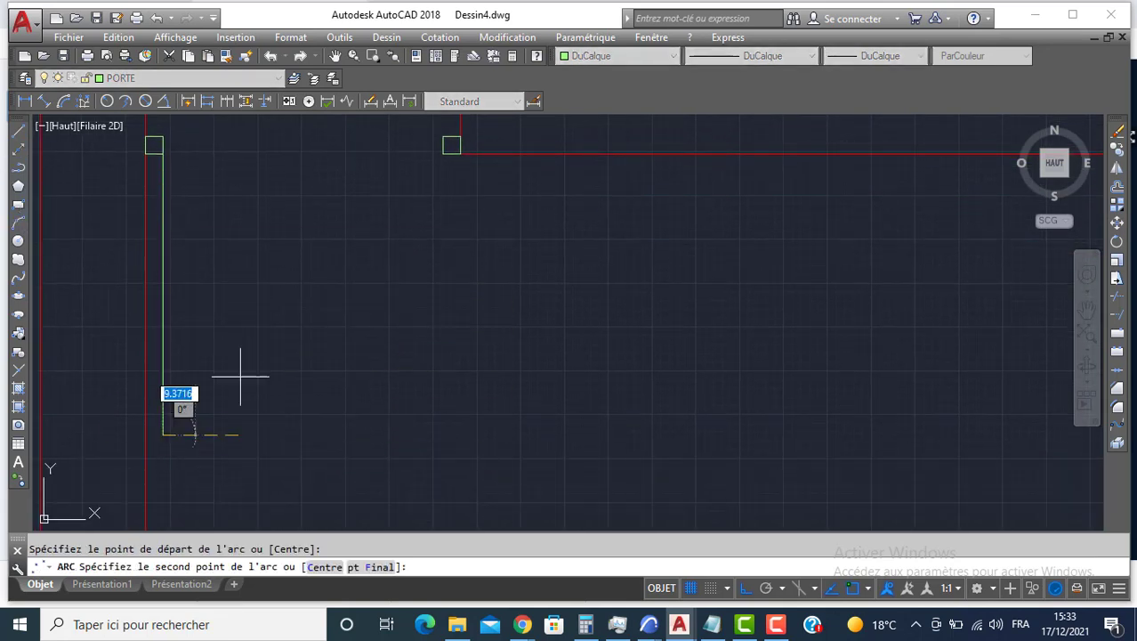
left_click(444, 154)
left_click(443, 146)
scroll(322, 156, "down", 7)
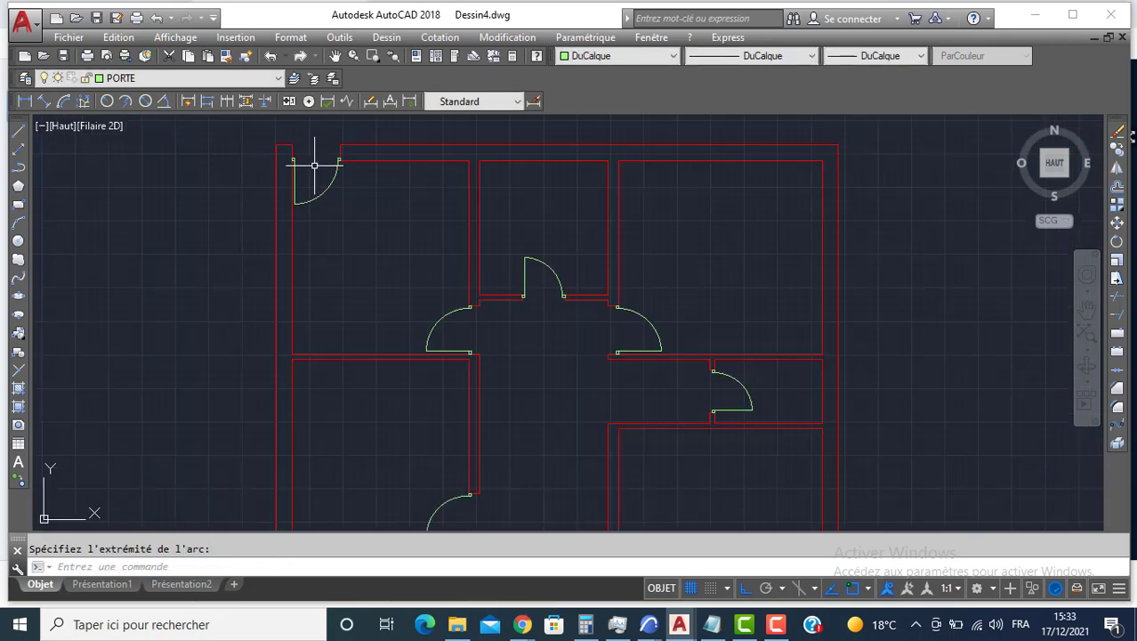
Step: Make MUR the current layer and draw a line across the lower right room's partition, level with the hall's lower wall
middle_click_drag(450, 265, 311, 144)
scroll(325, 162, "down", 2)
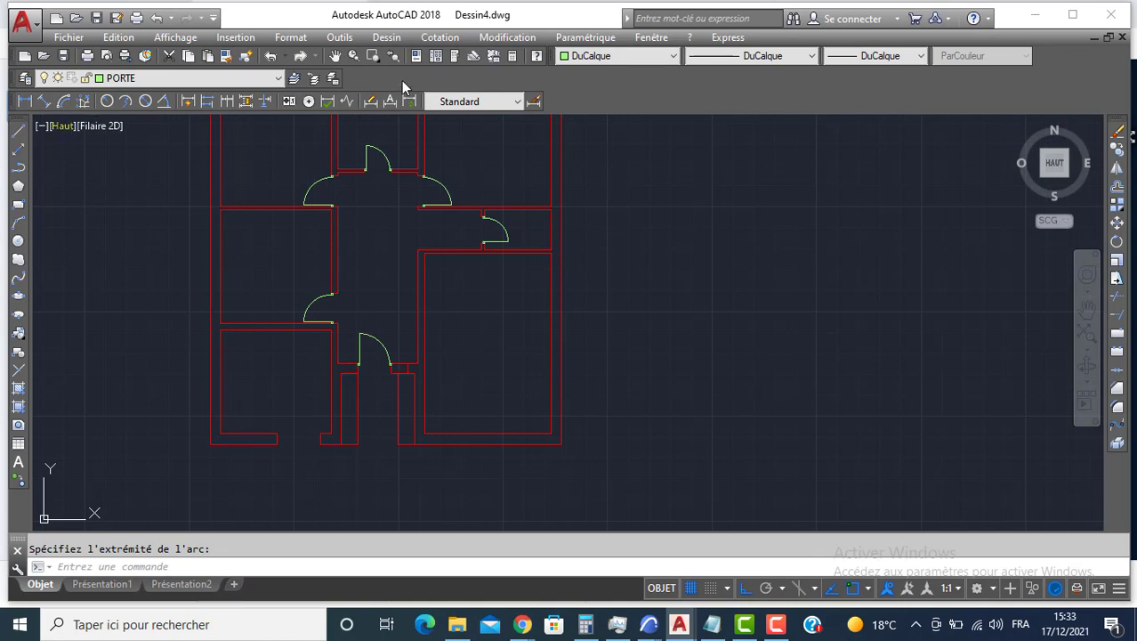
left_click(226, 80)
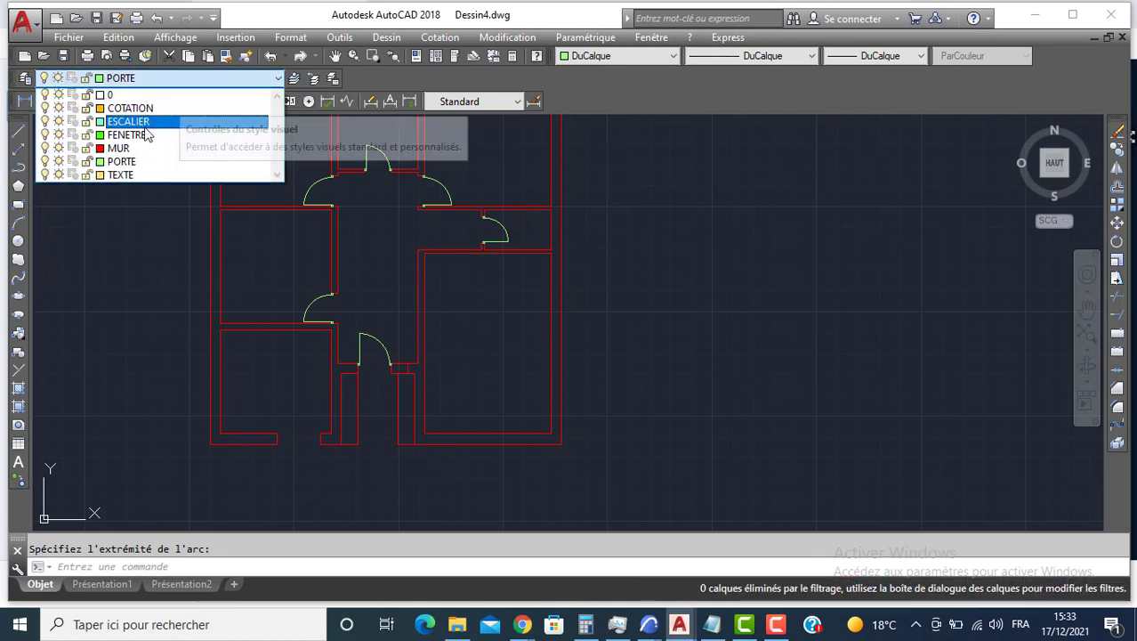
left_click(137, 146)
left_click(19, 131)
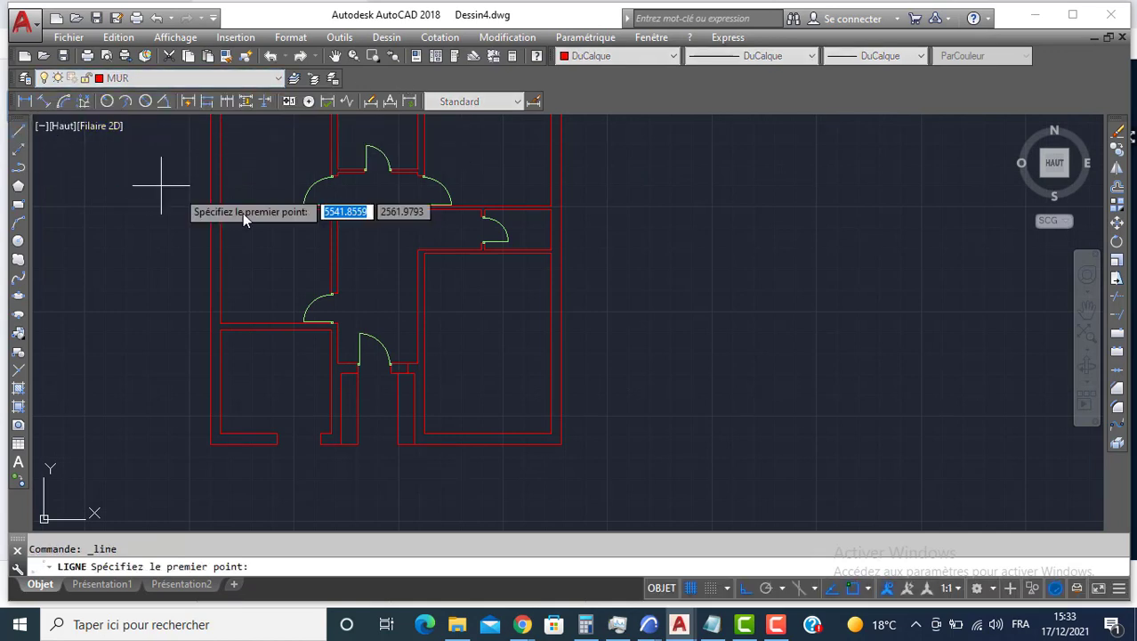
scroll(390, 348, "up", 4)
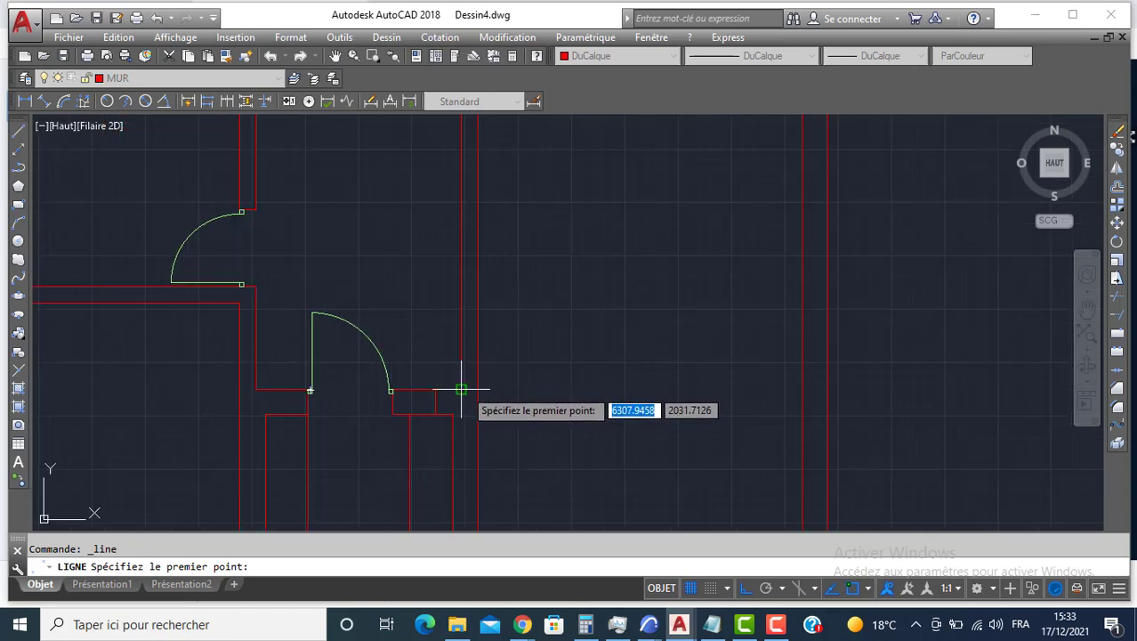
left_click(464, 381)
key("Escape")
Step: Offset the short line across the partition 120 upward
type("D")
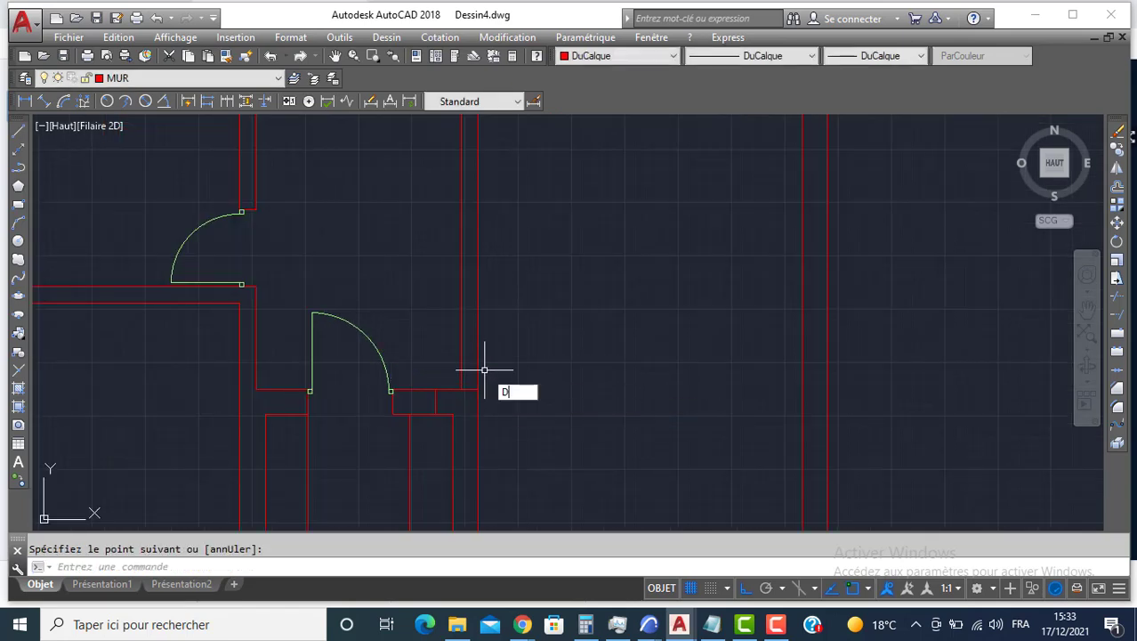
type("EC")
key("Return")
type("120")
key("Return")
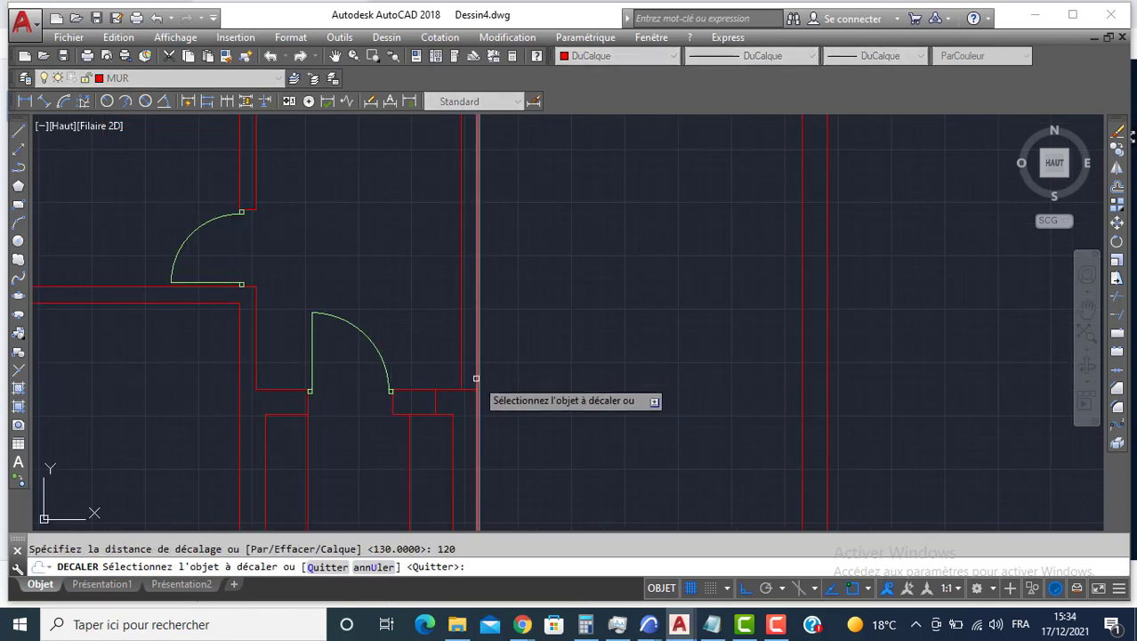
left_click(470, 389)
key("Return")
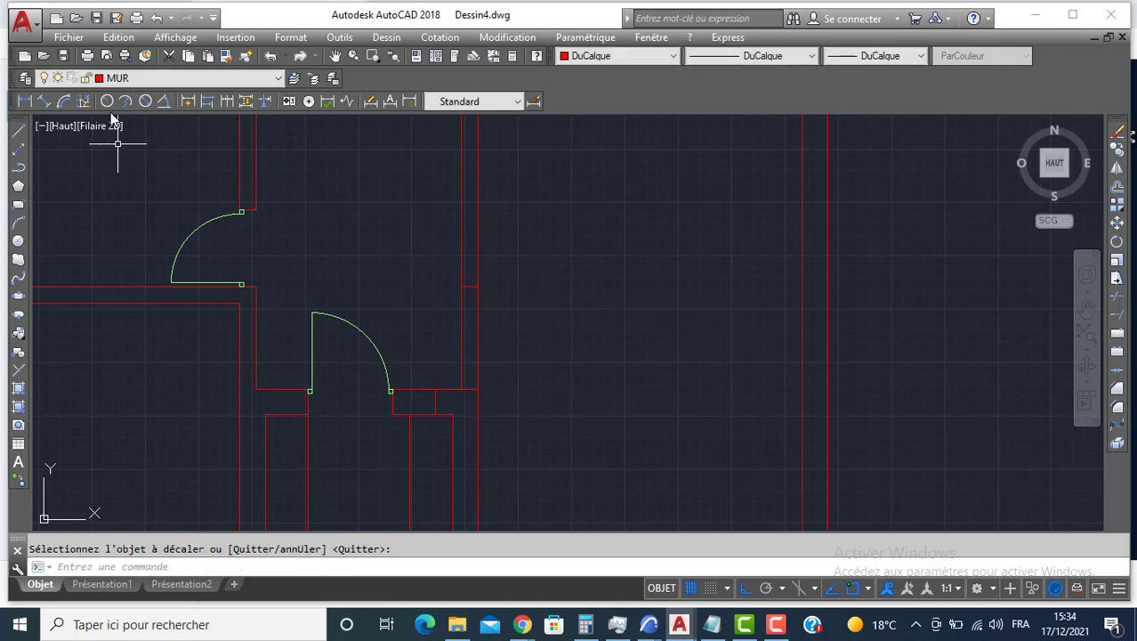
Step: Trim both partition faces between the two short lines to open a doorway into the lower right room
left_click(1118, 300)
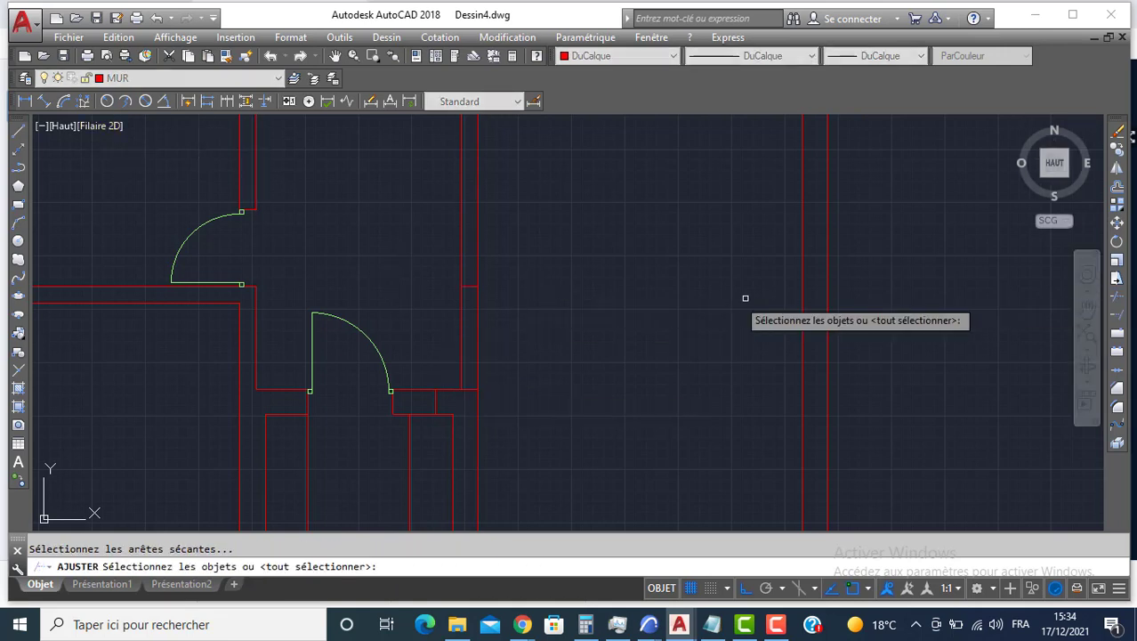
key("Return")
left_click(516, 311)
left_click(462, 323)
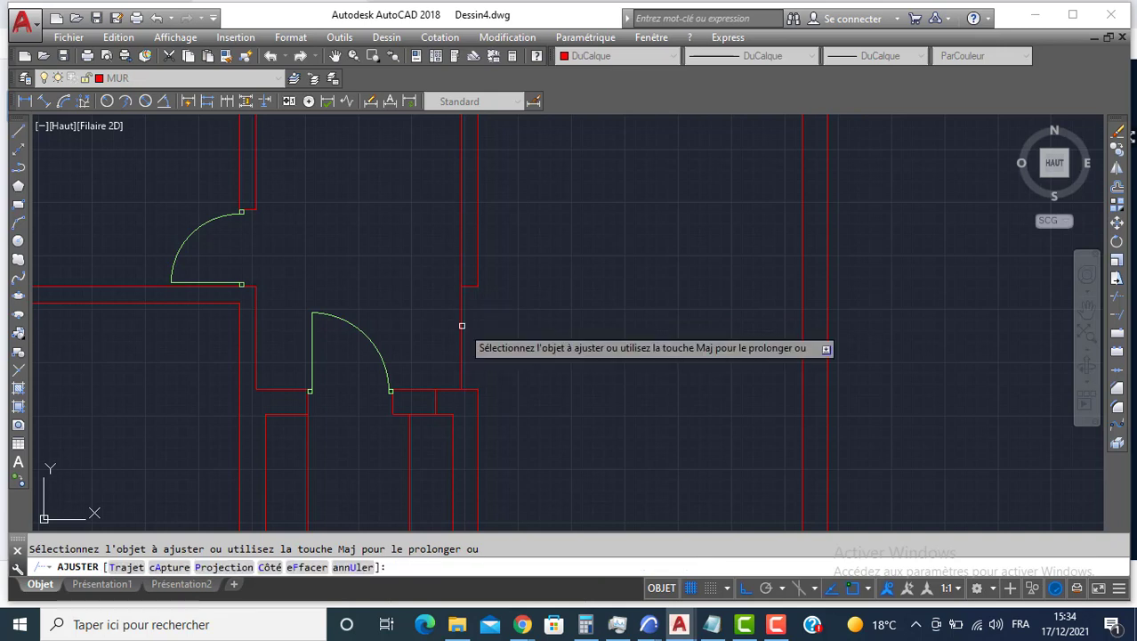
key("Return")
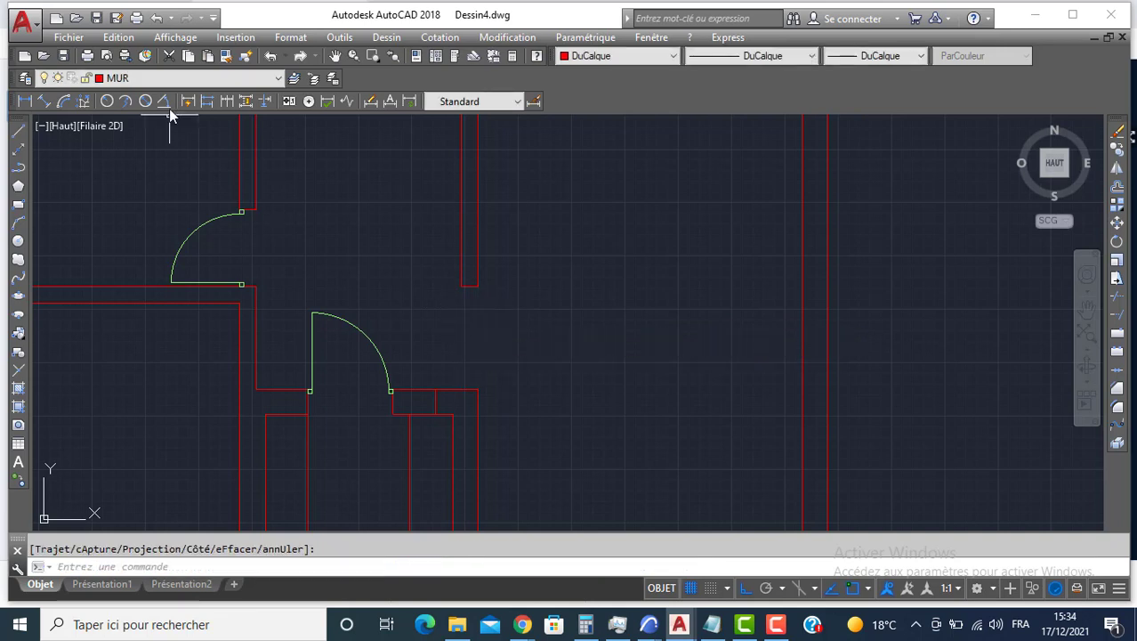
Step: Make PORTE the current layer and copy the entrance door's right jamb to the upper wall end of the lower right room's opening
left_click(133, 81)
left_click(125, 162)
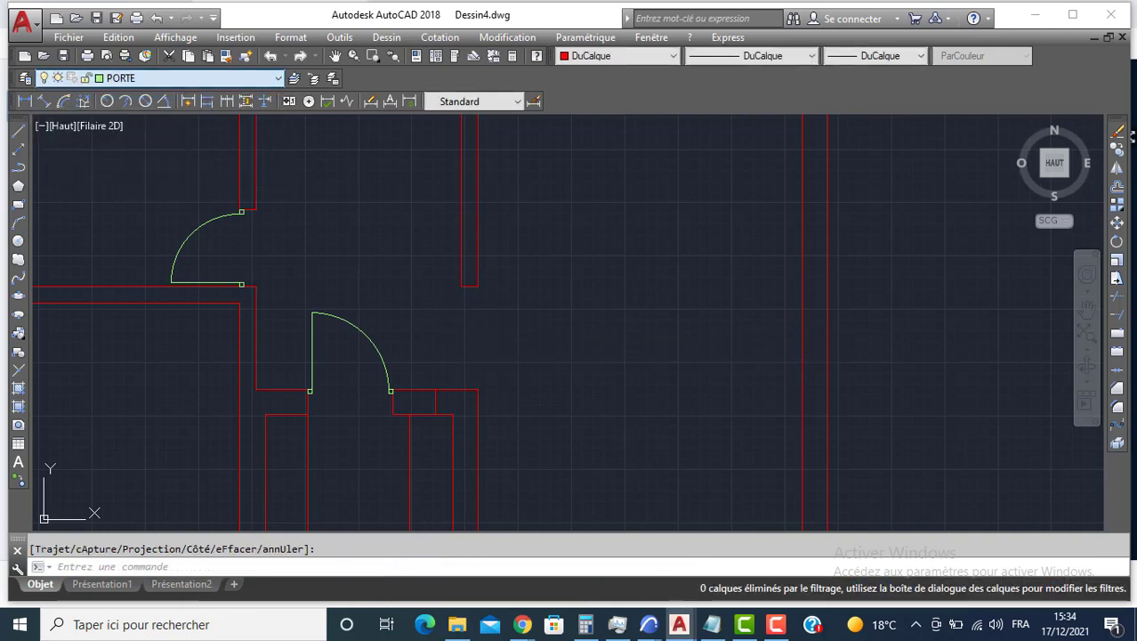
scroll(239, 332, "up", 4)
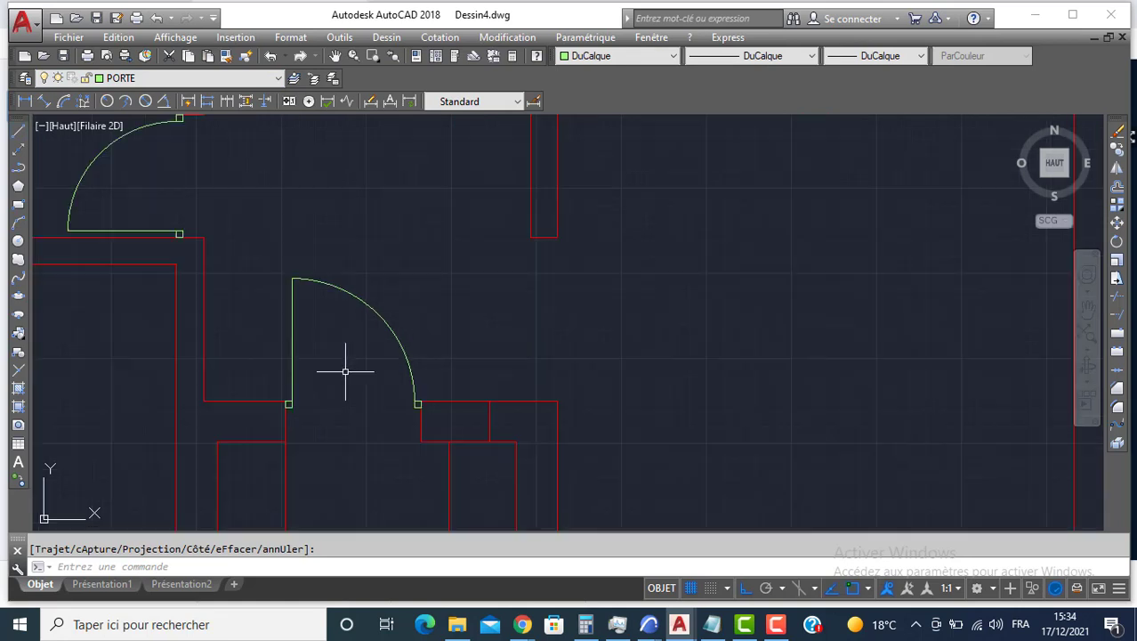
left_click(407, 387)
left_click(497, 439)
type("C")
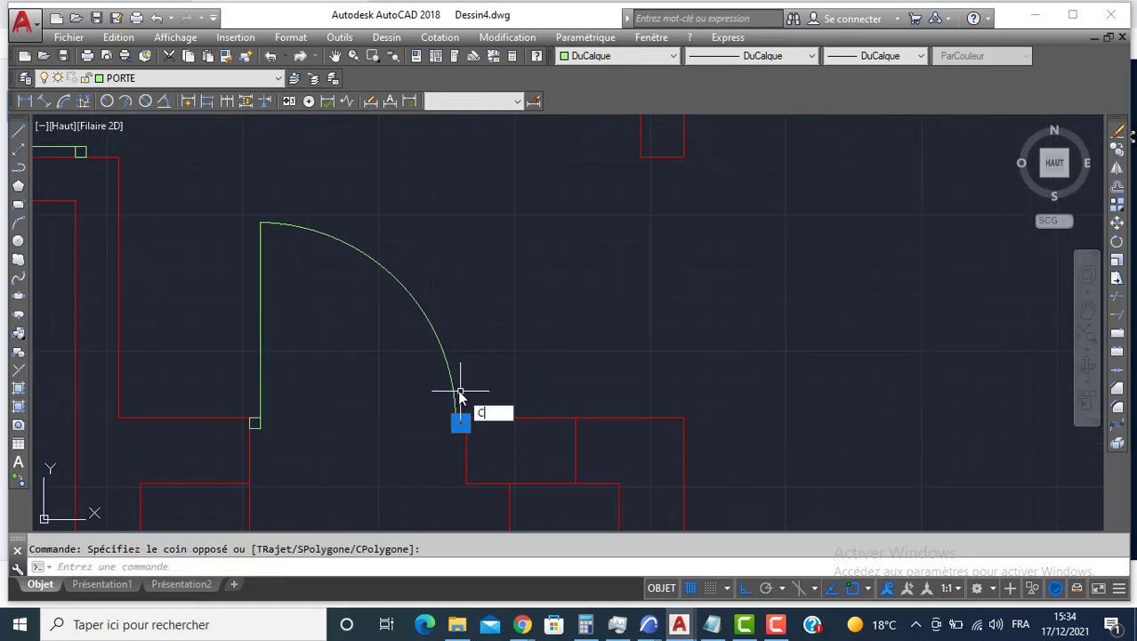
type("O")
key("Return")
left_click(466, 417)
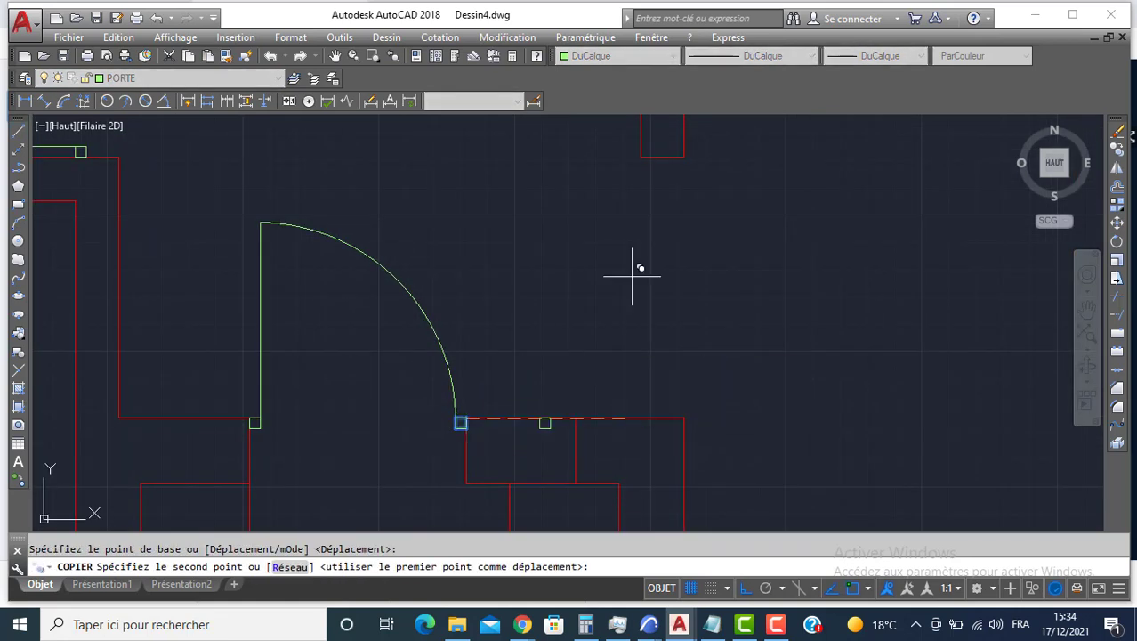
left_click(684, 157)
key("Return")
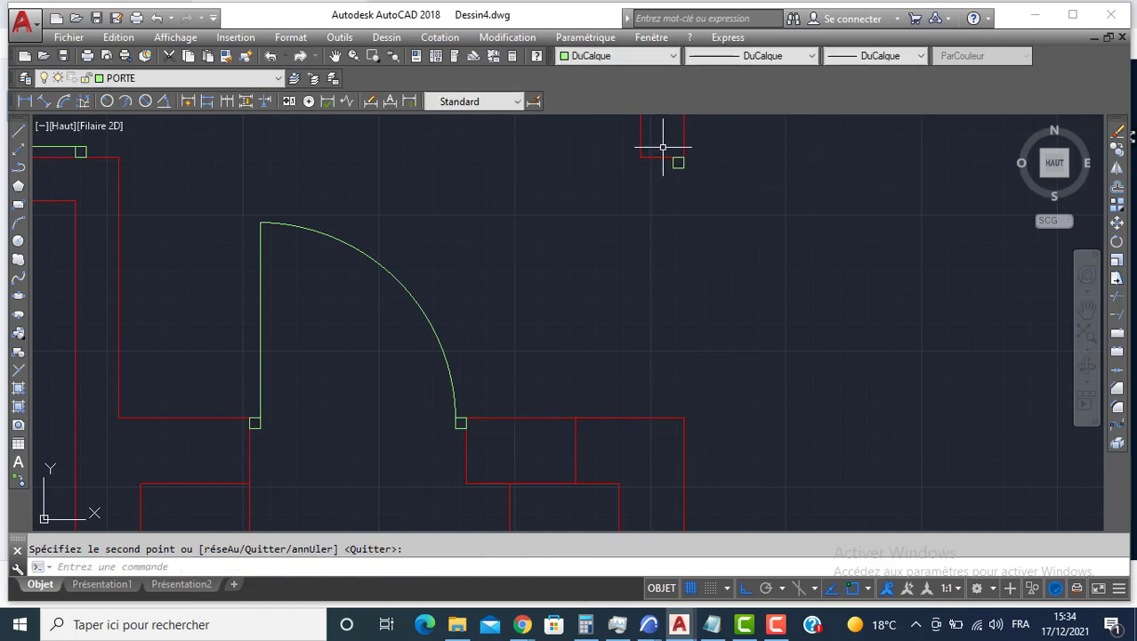
Step: Copy the upper jamb down to the lower wall end of the lower right room's opening
left_click(662, 147)
left_click(715, 191)
key("Return")
left_click(687, 169)
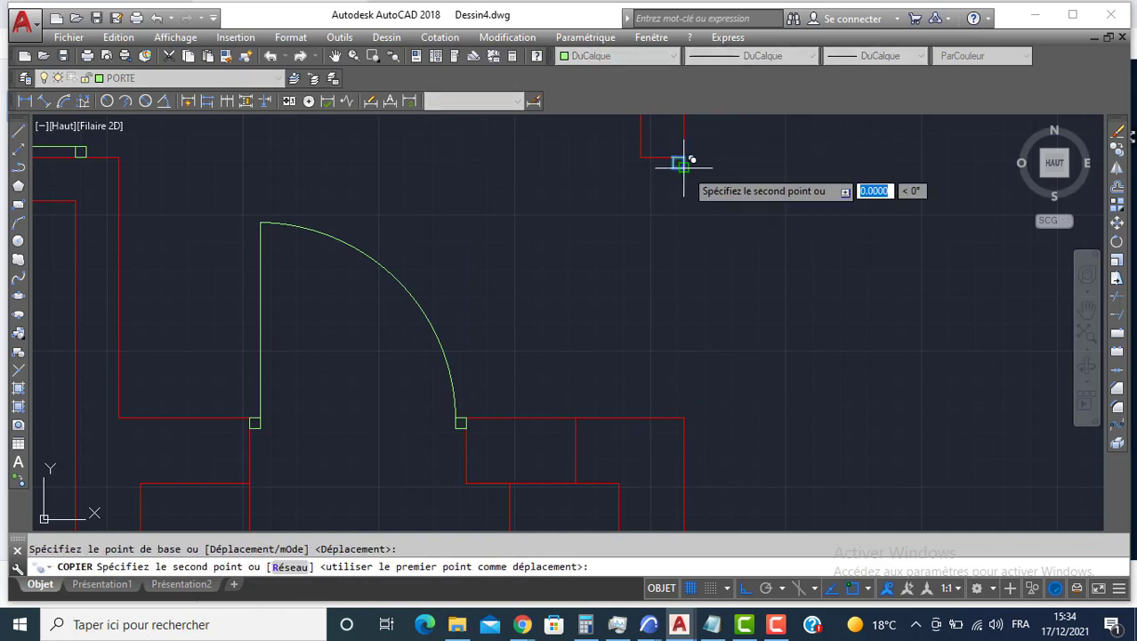
left_click(681, 408)
scroll(614, 324, "down", 2)
scroll(582, 317, "down", 4)
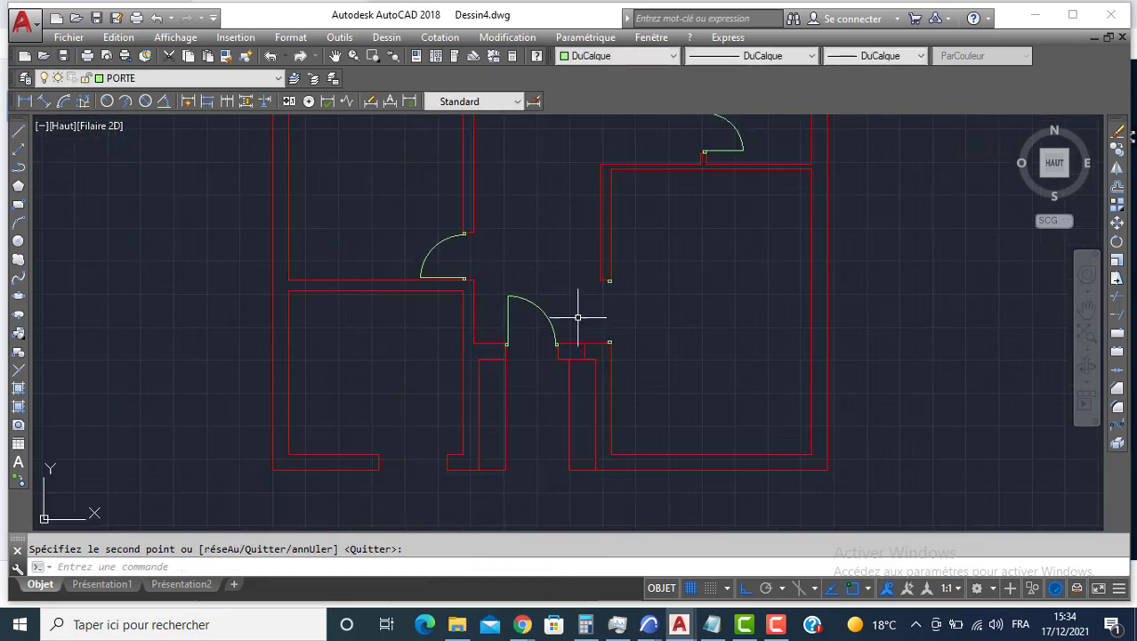
Step: Copy the lower jamb of the lower right room's doorway to the left end of the opening in the lower left room's bottom wall
scroll(614, 297, "up", 2)
left_click(600, 345)
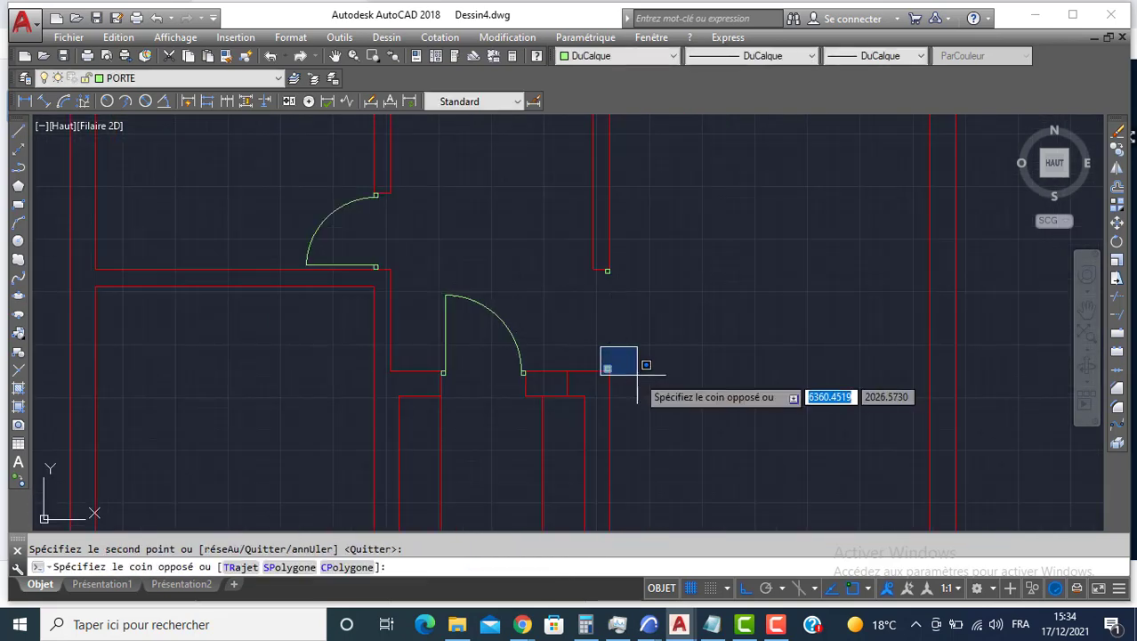
left_click(637, 375)
key("Return")
scroll(622, 370, "up", 4)
left_click(587, 364)
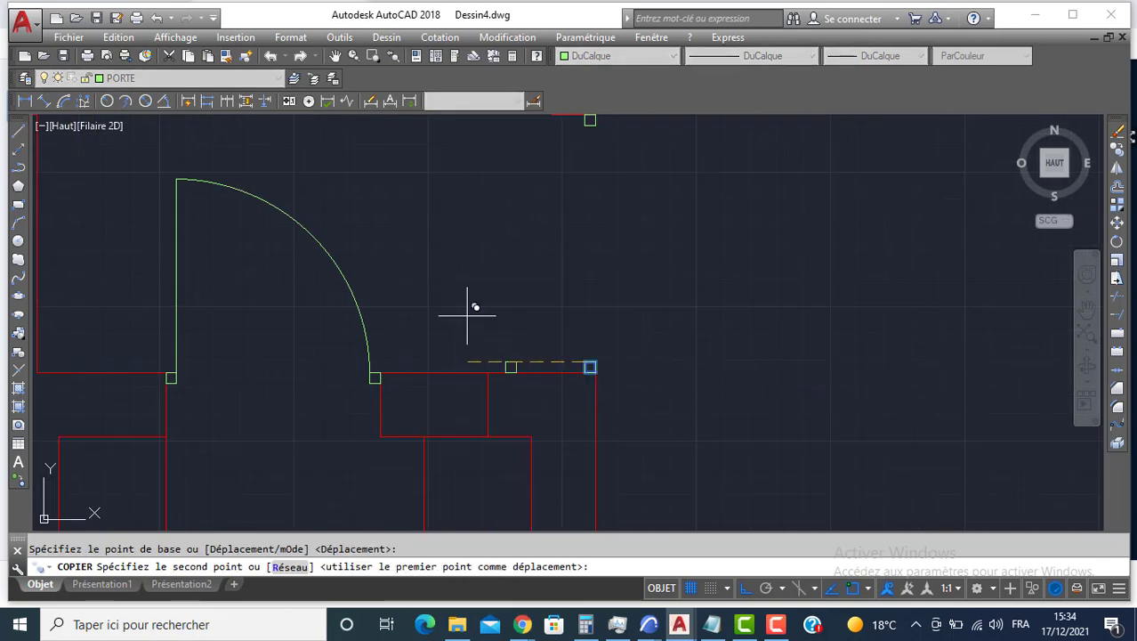
scroll(472, 304, "down", 4)
scroll(351, 405, "up", 2)
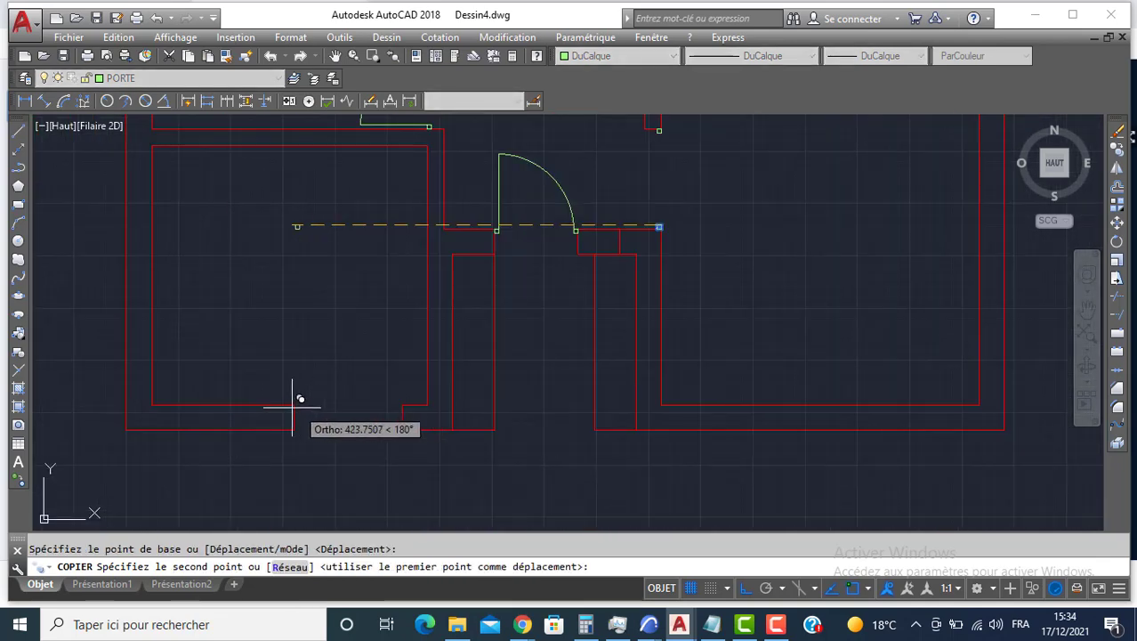
left_click(285, 398)
key("Return")
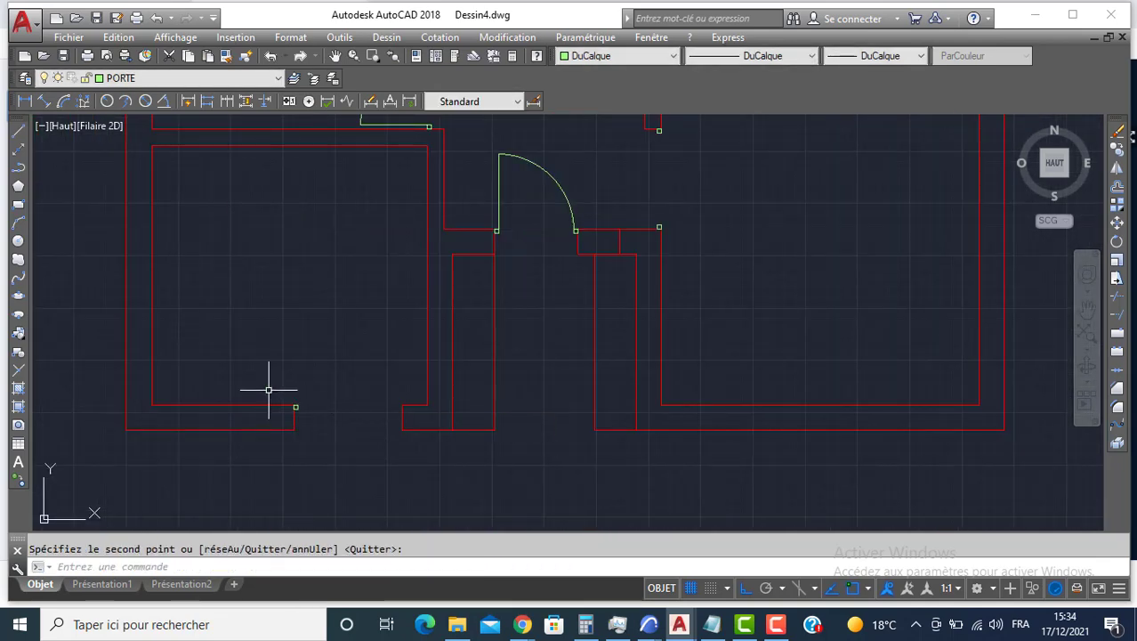
Step: Copy the new left jamb to the right end of the lower left room's bottom wall opening
left_click(268, 389)
left_click(321, 420)
scroll(293, 400, "up", 3)
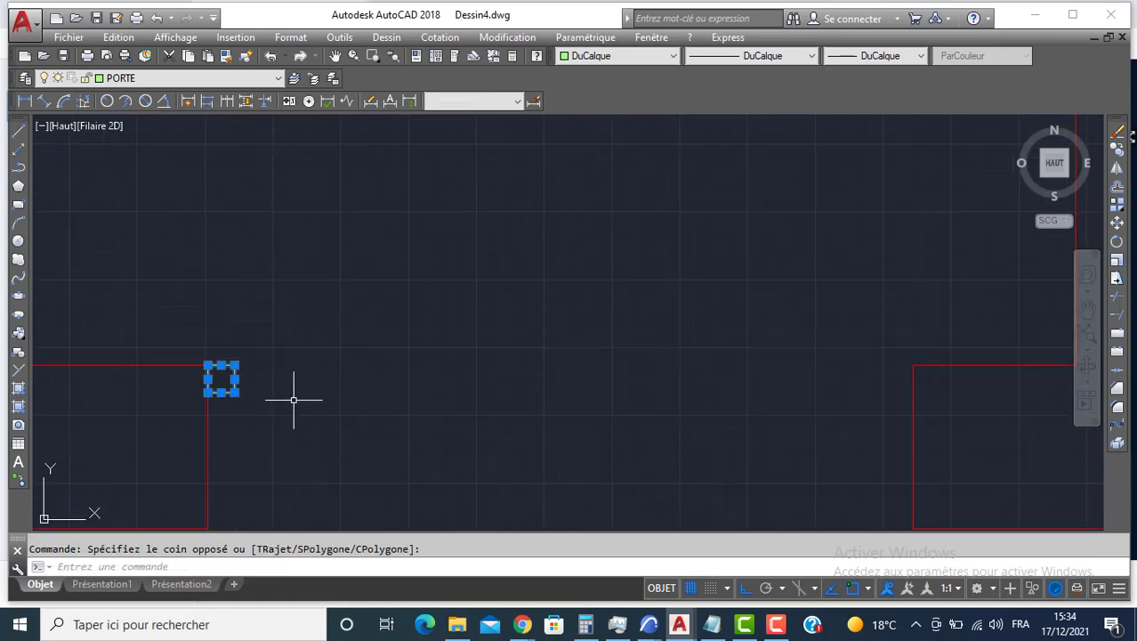
type("co")
key("Return")
left_click(236, 365)
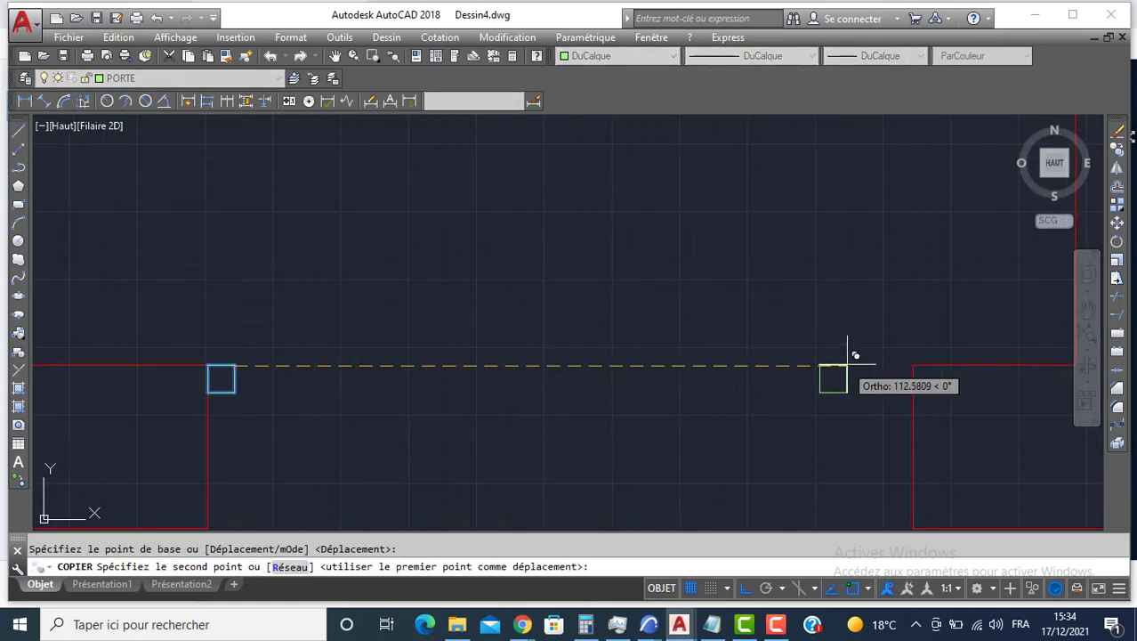
left_click(912, 364)
key("Return")
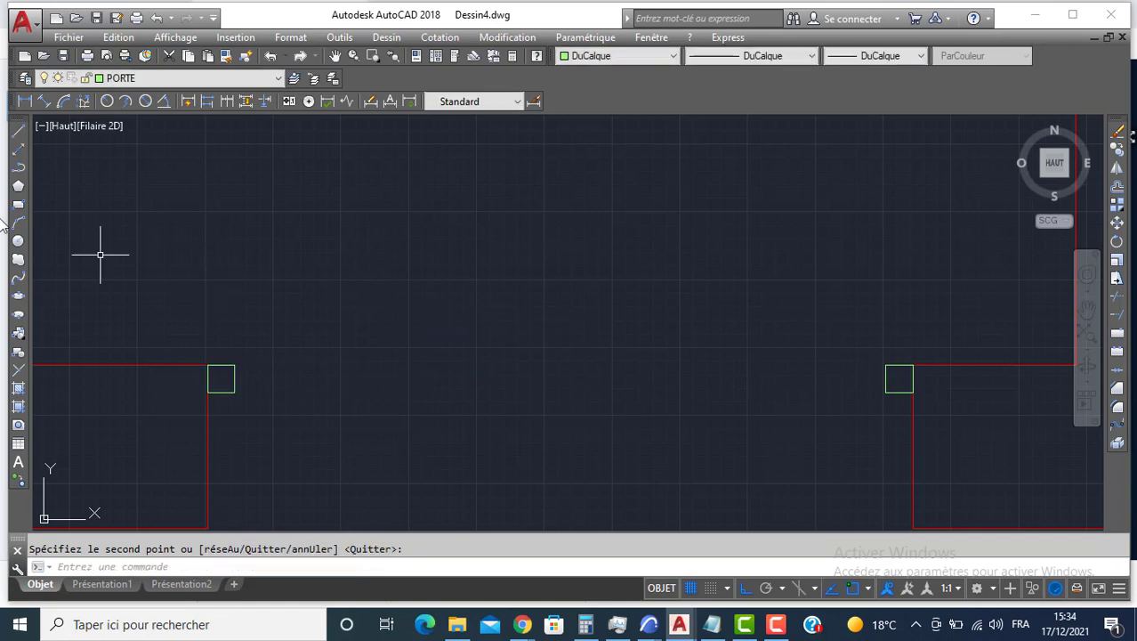
Step: Draw a vertical leaf line 60 long upward from the left jamb's upper right corner
left_click(18, 131)
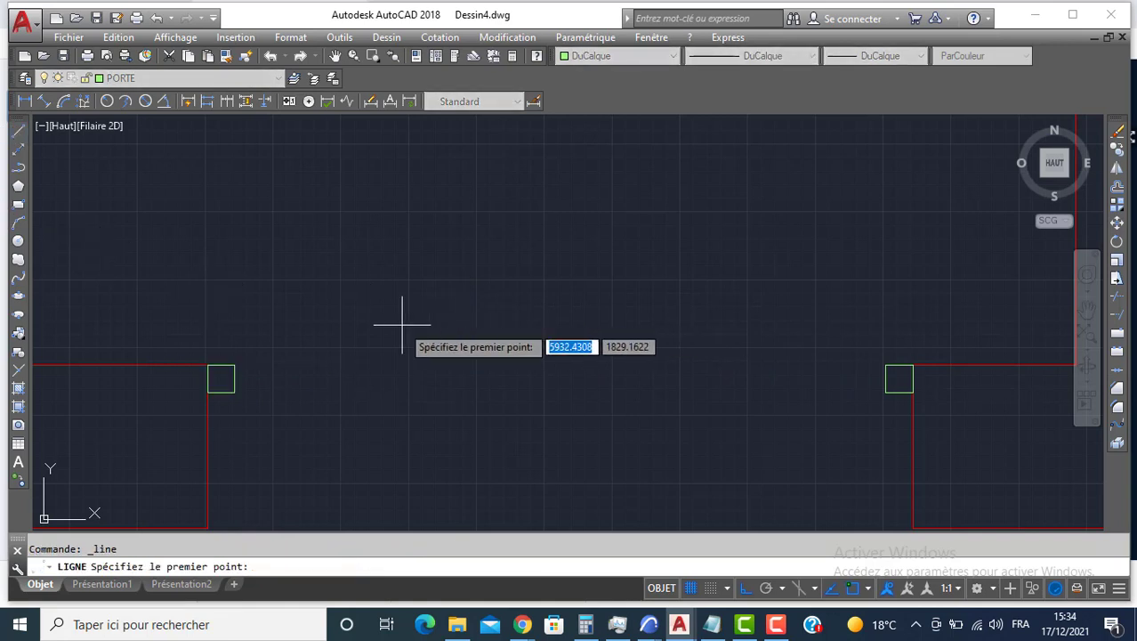
left_click(235, 365)
left_click(234, 365)
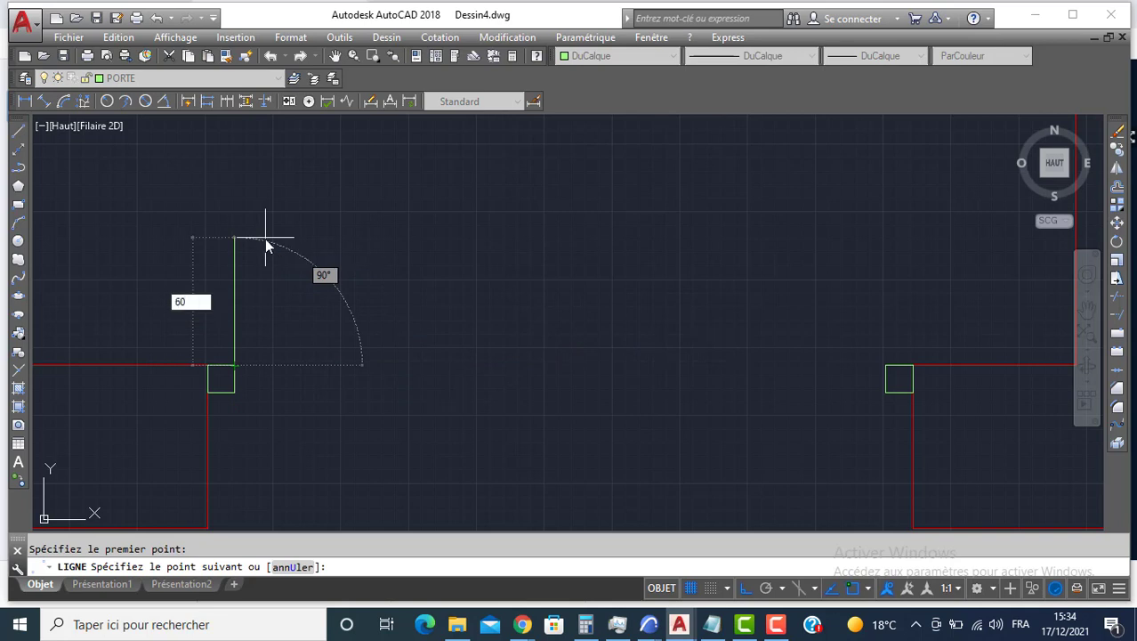
key("Return")
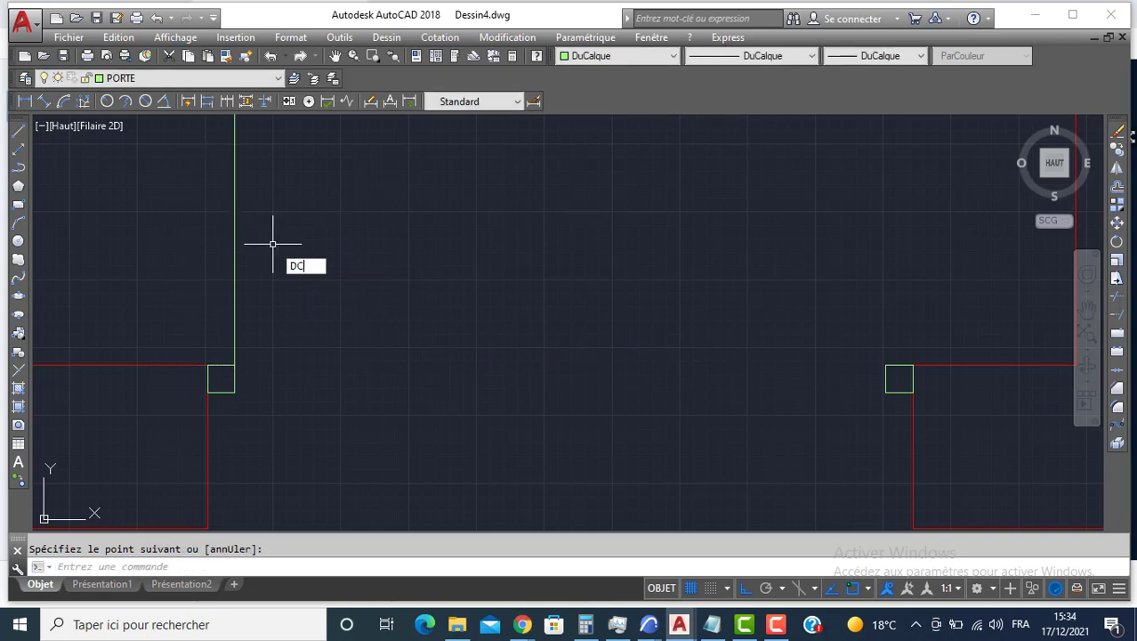
Step: Offset the left jamb's right edge by 60 into the opening to mark the end of the leaf's swing
key("Return")
type("60")
key("Return")
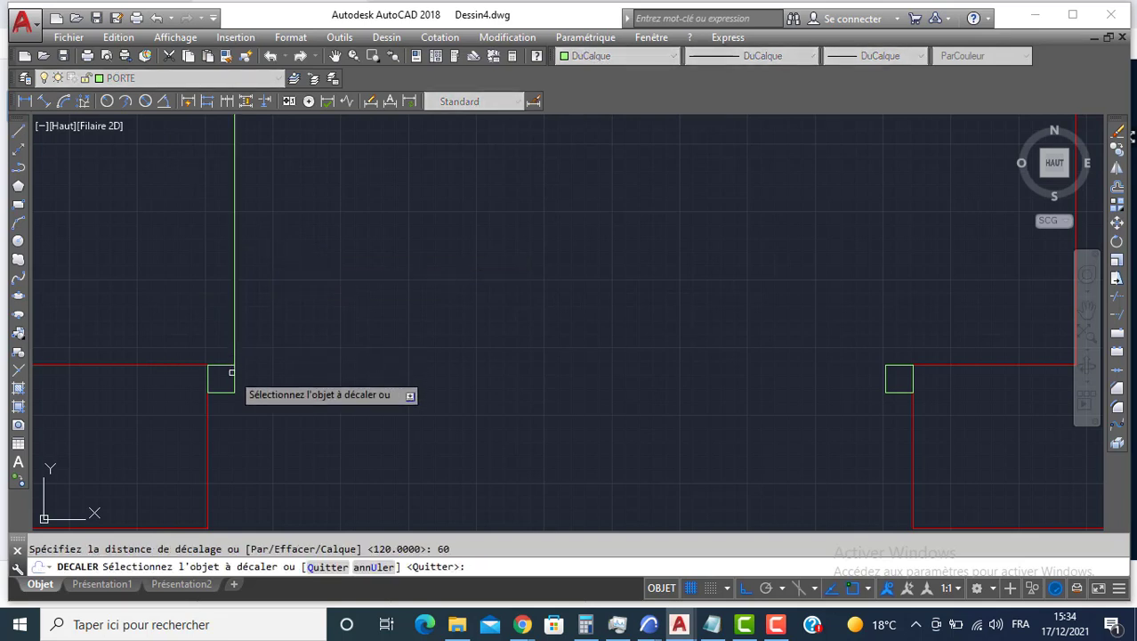
left_click(234, 375)
left_click(426, 372)
key("Return")
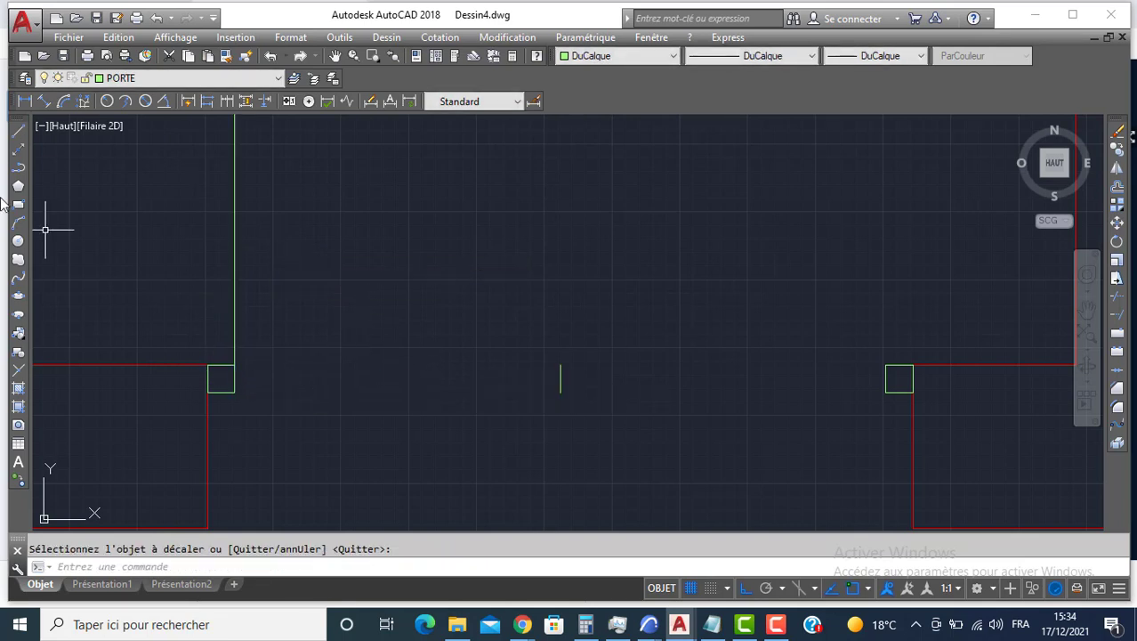
Step: Draw the leaf's swing arc from its upper end down to the short marker line in the middle of the opening
left_click(18, 223)
scroll(125, 217, "down", 2)
middle_click_drag(158, 215, 158, 349)
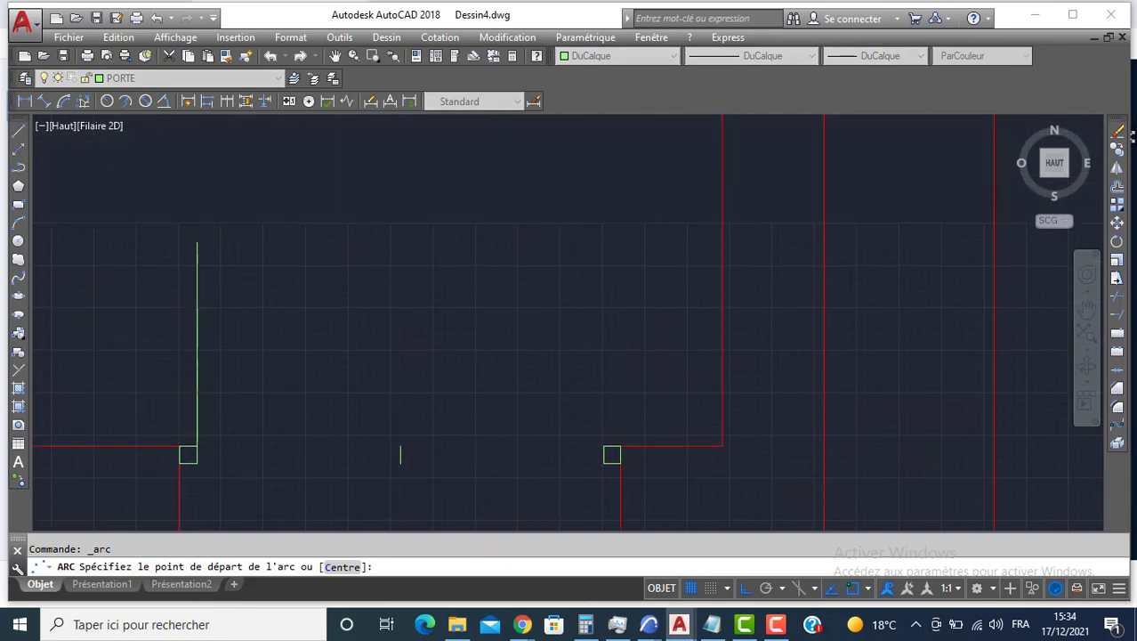
left_click(196, 242)
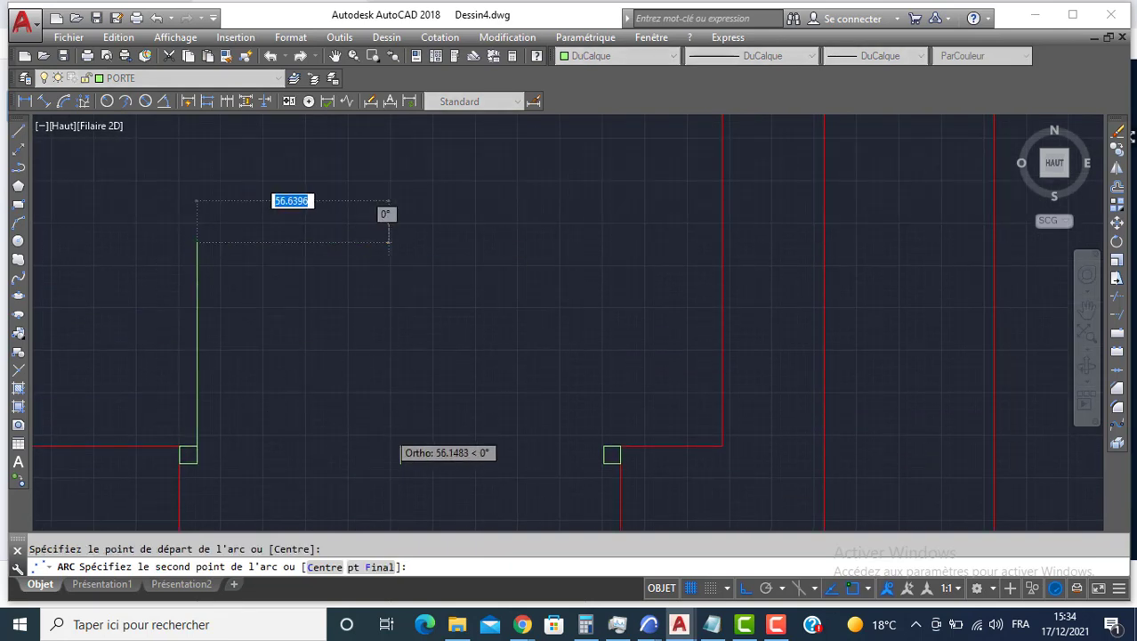
scroll(391, 440, "up", 2)
left_click(405, 454)
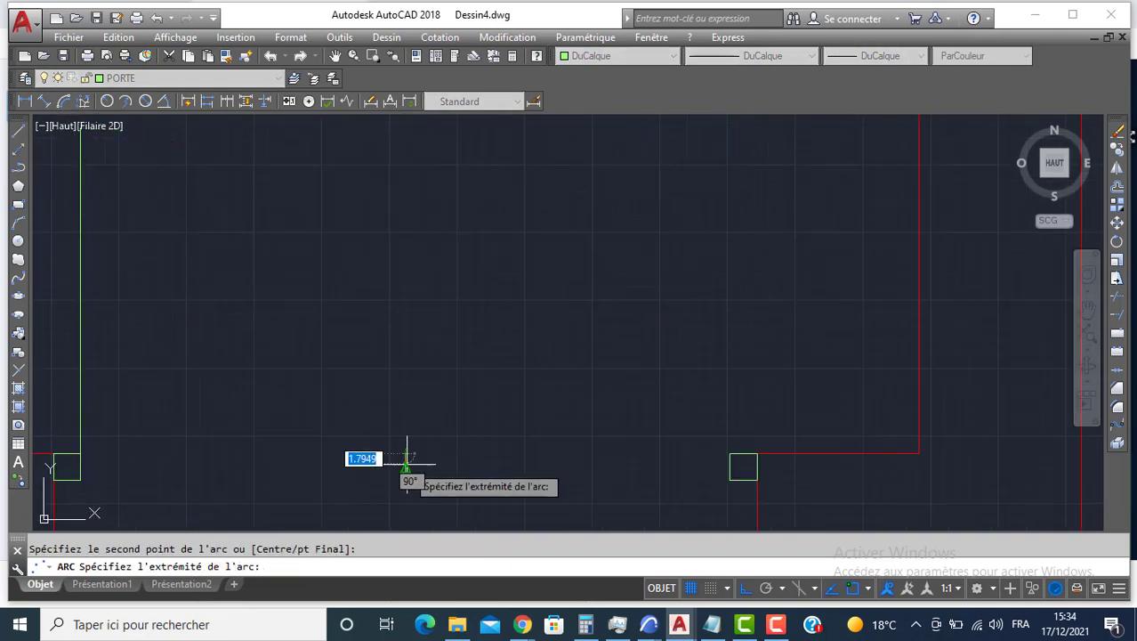
left_click(406, 476)
Step: Select the leaf line and its swing arc at the bottom wall opening
left_click(387, 213)
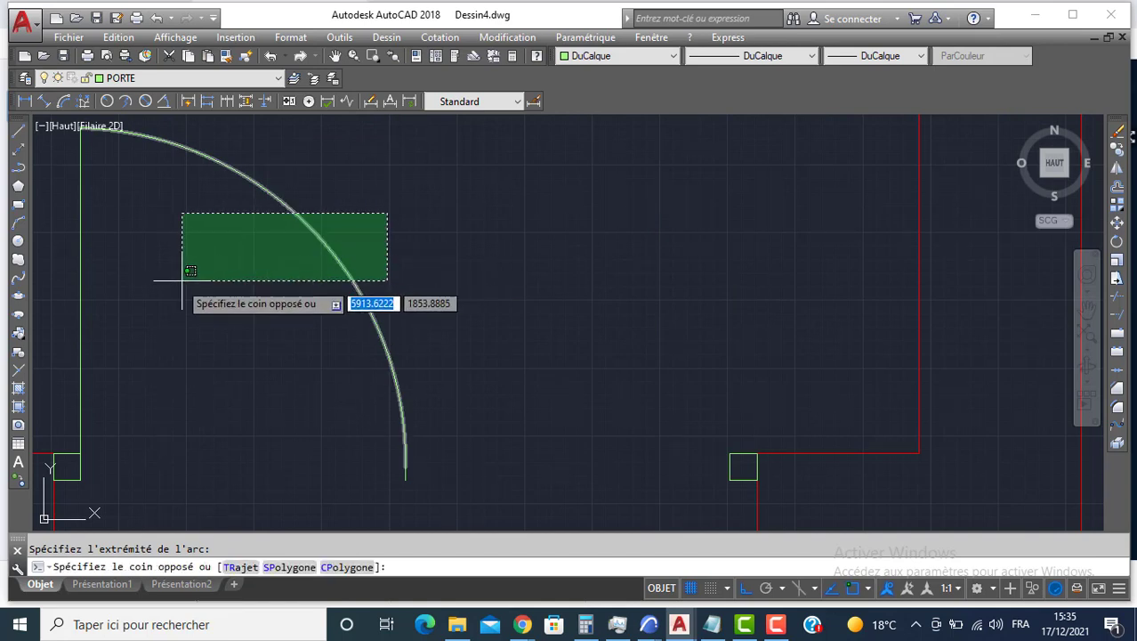
left_click(73, 299)
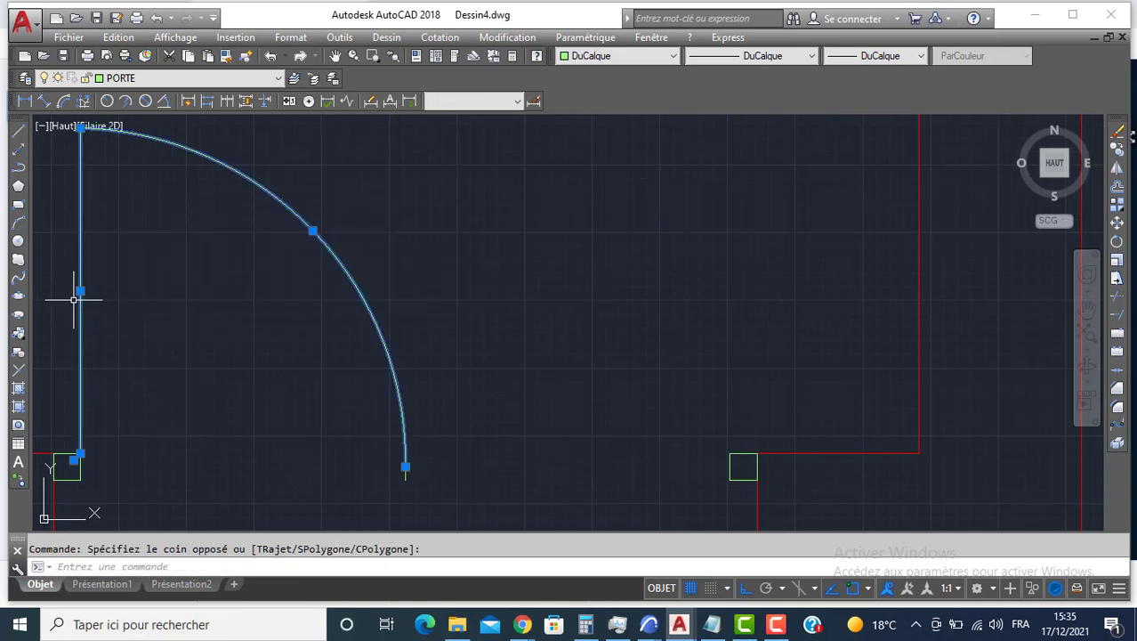
Step: Mirror the door leaf and its arc about the vertical axis through the arc's lower end, keeping the source objects, to complete the double door
left_click(1117, 169)
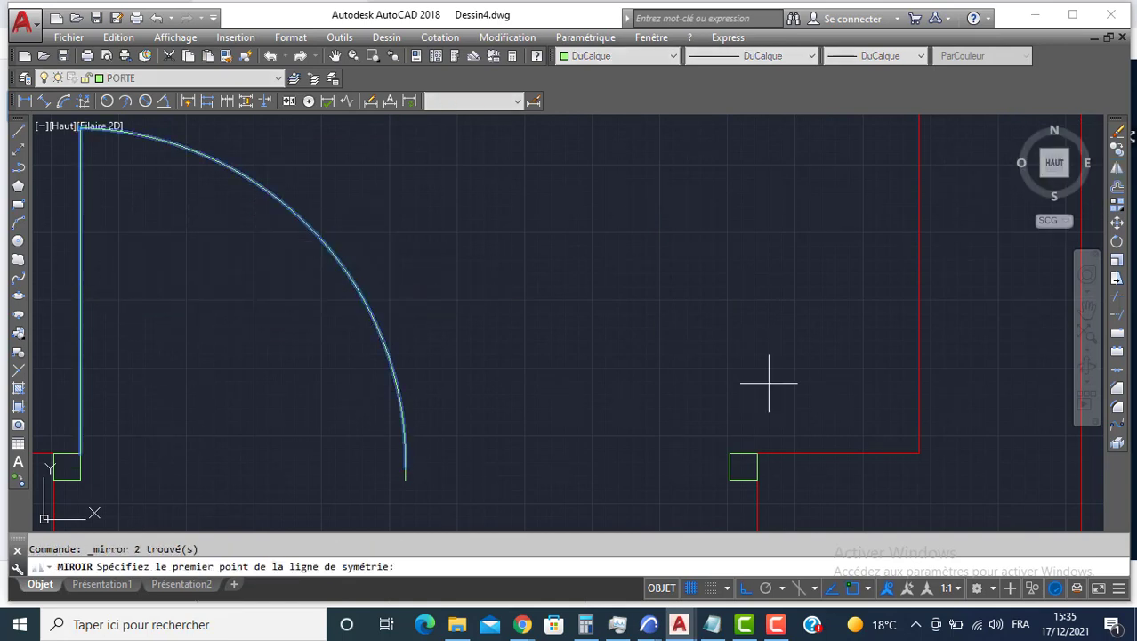
left_click(406, 466)
left_click(398, 249)
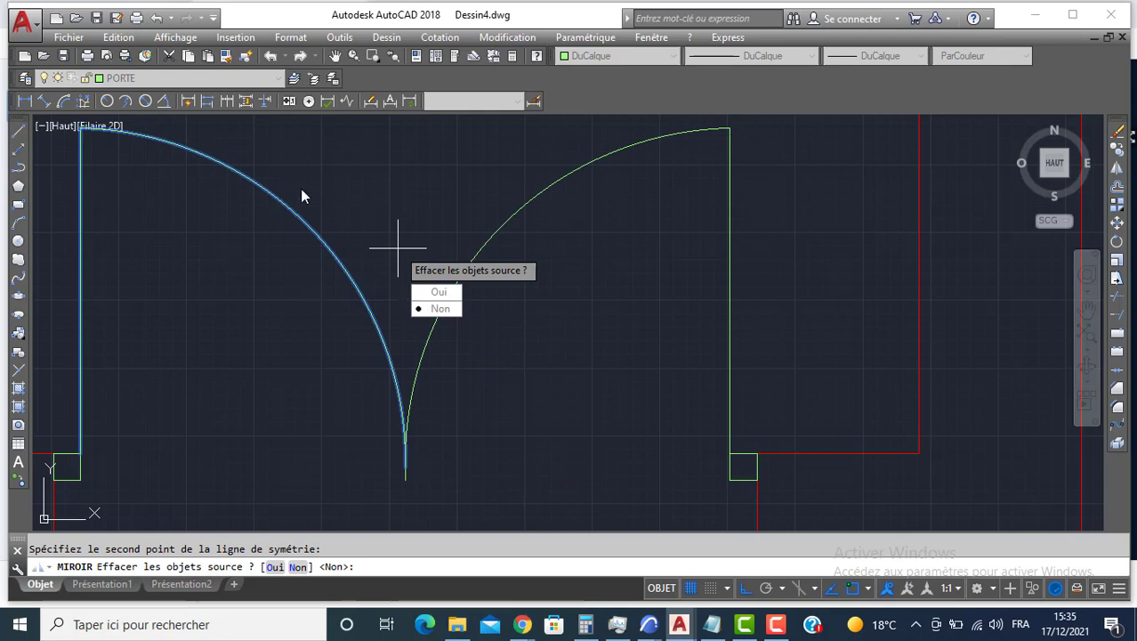
key("Return")
Step: Draw a 55-long horizontal door leaf line into the large room from the lower jamb of its corridor opening
scroll(423, 276, "down", 6)
scroll(534, 293, "up", 3)
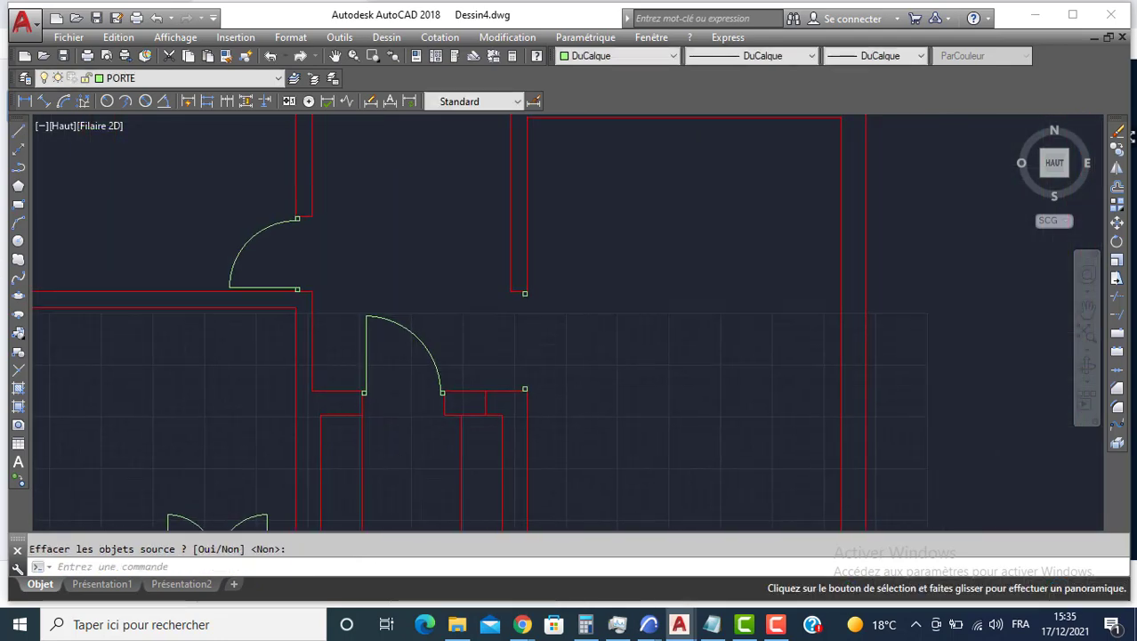
scroll(528, 325, "up", 2)
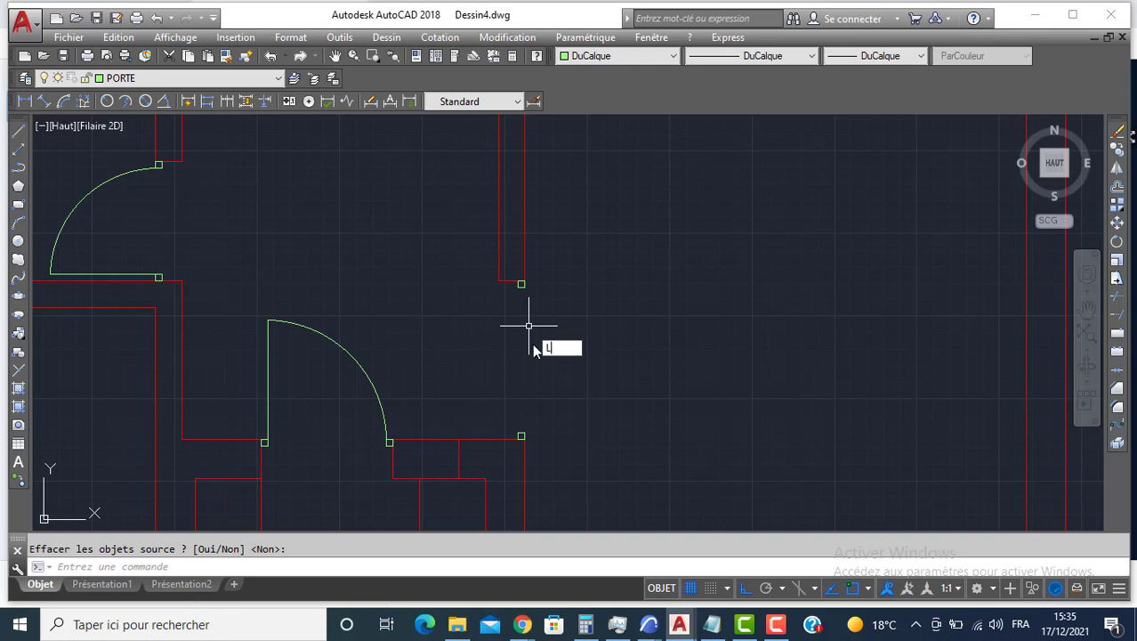
type("L")
key("Return")
scroll(525, 454, "up", 2)
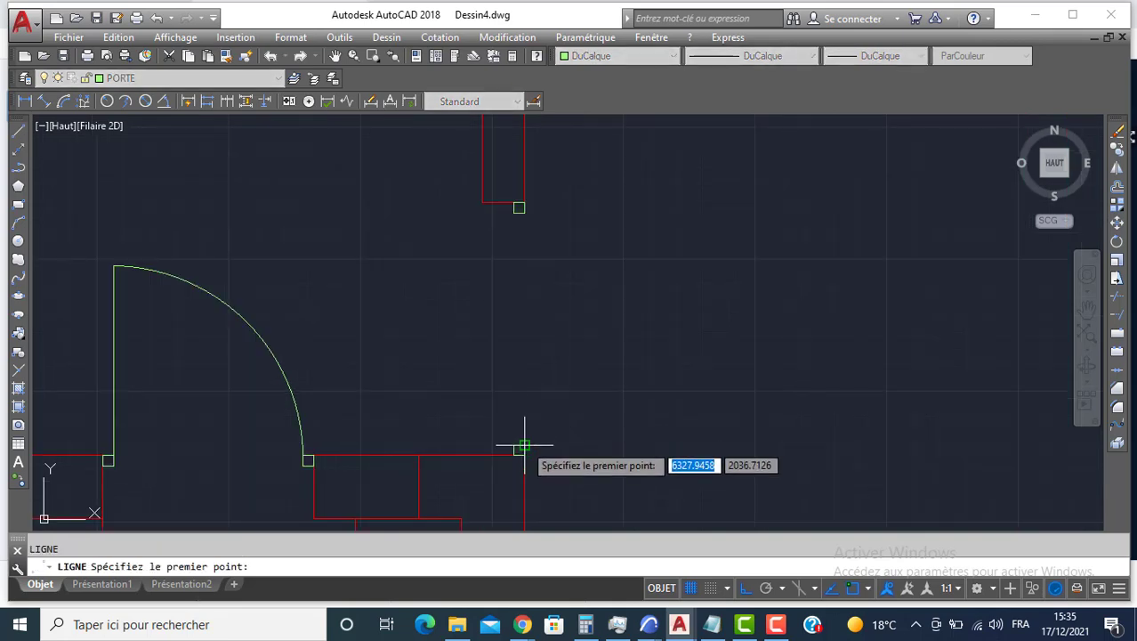
left_click(521, 448)
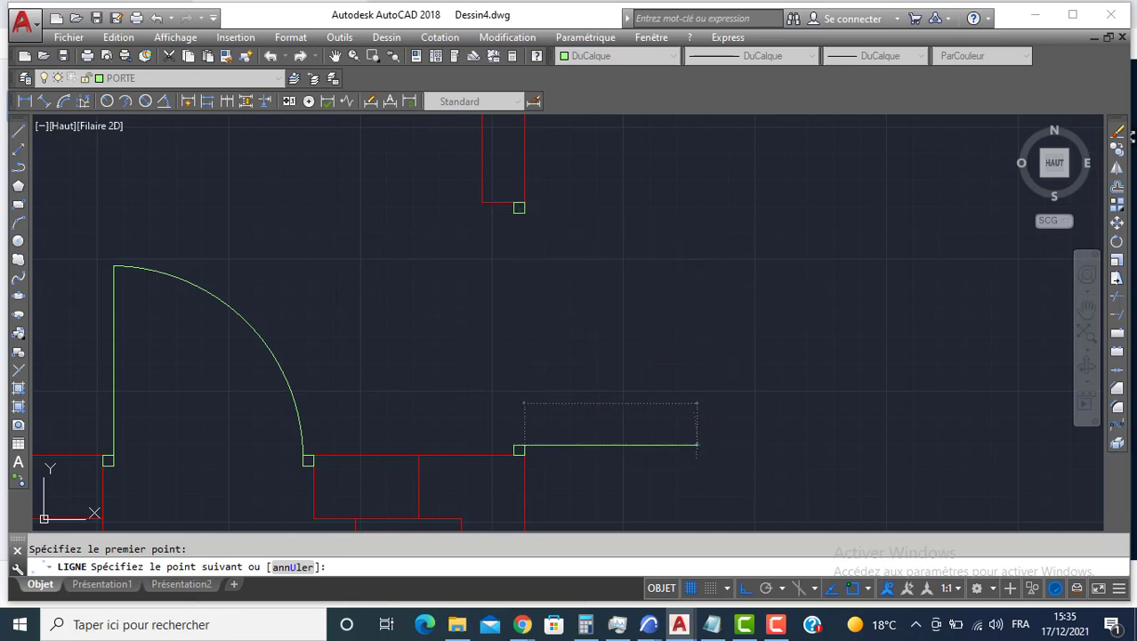
type("55")
key("Return")
key("Return")
Step: Offset the top edge of the lower jamb upward by 55 to mark the middle of the opening
type("DC")
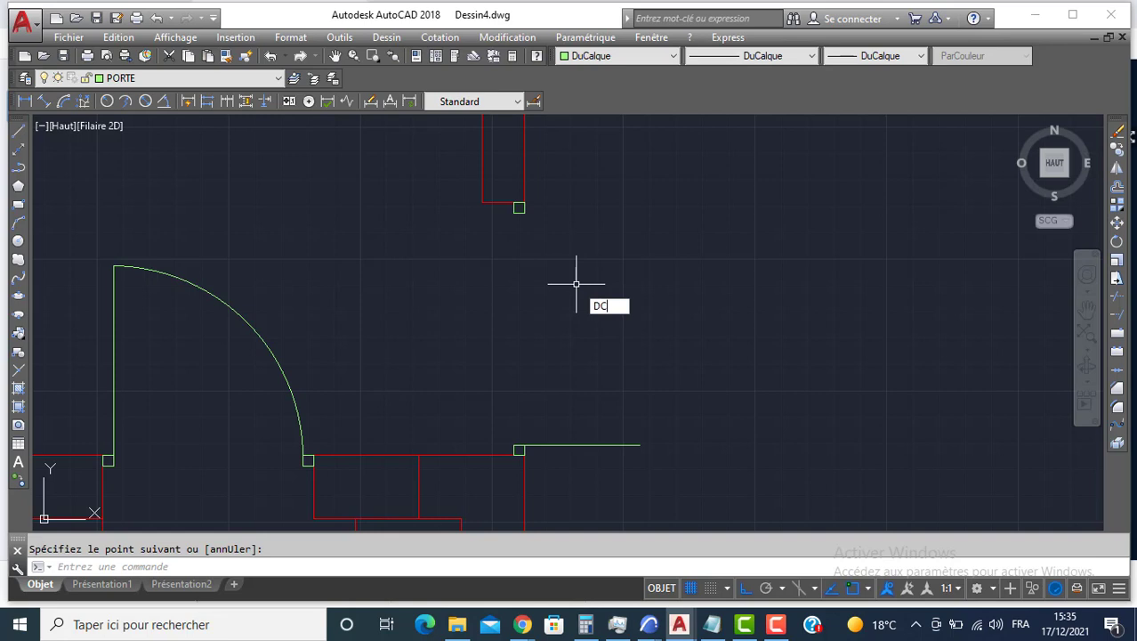
key("Return")
type("55")
key("Return")
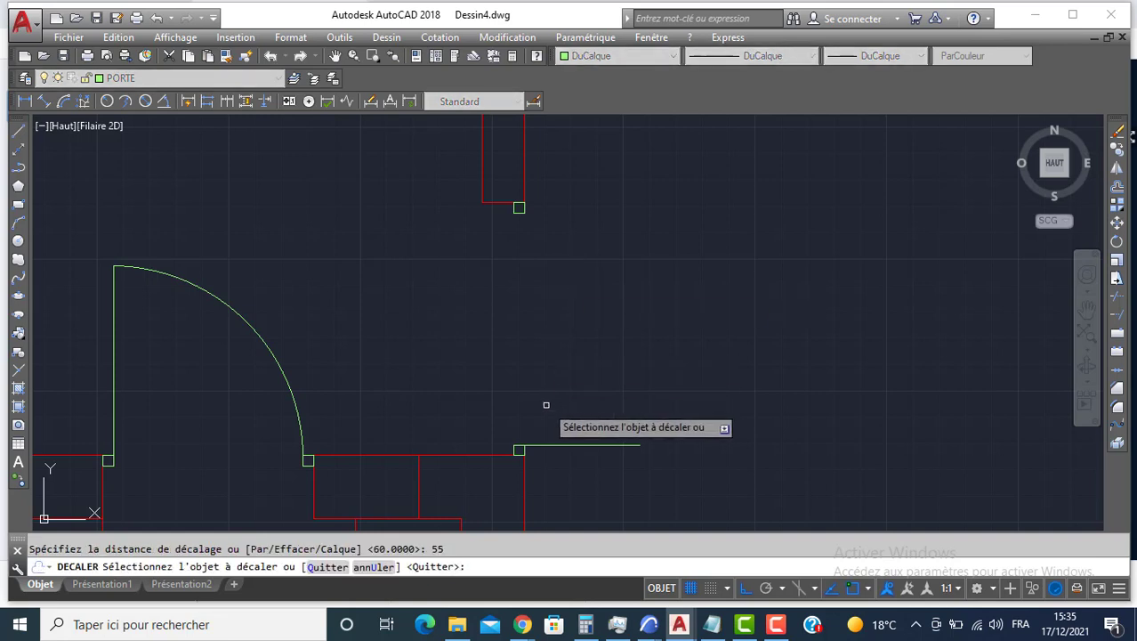
left_click(519, 445)
left_click(517, 326)
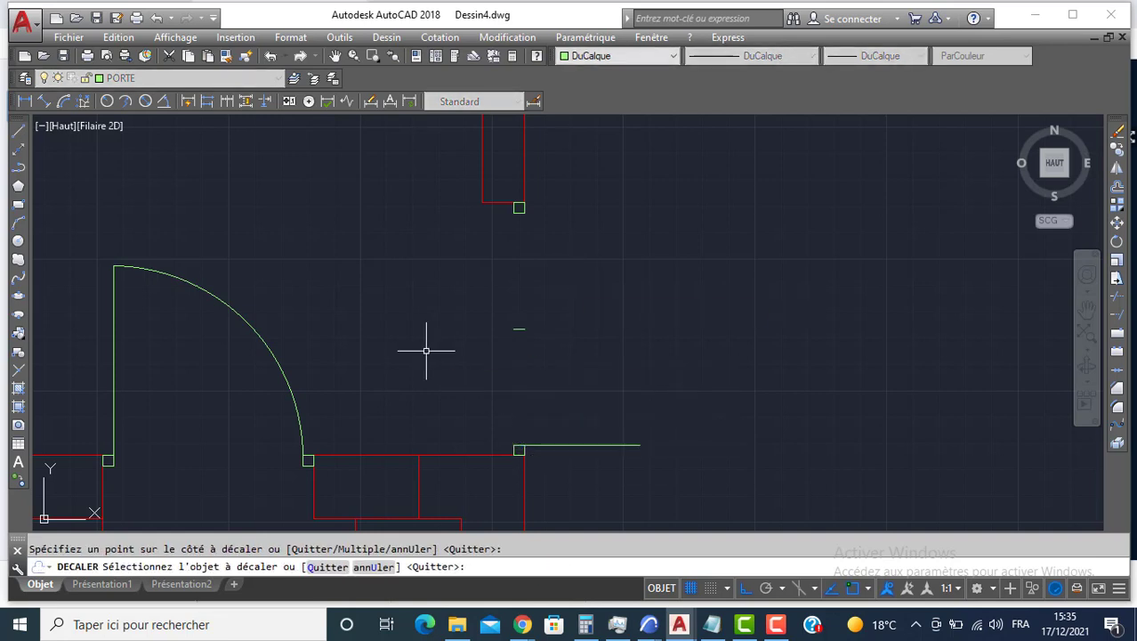
key("Return")
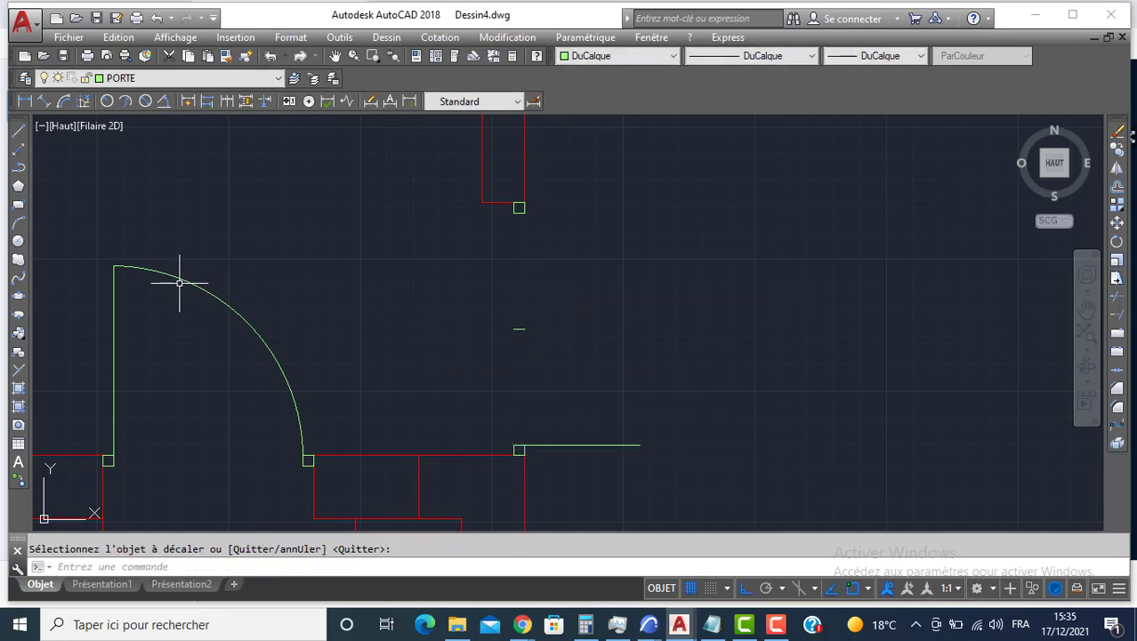
Step: Draw the door swing arc from the free end of the 55-long leaf to the mark in the middle of the opening
left_click(18, 223)
left_click(640, 445)
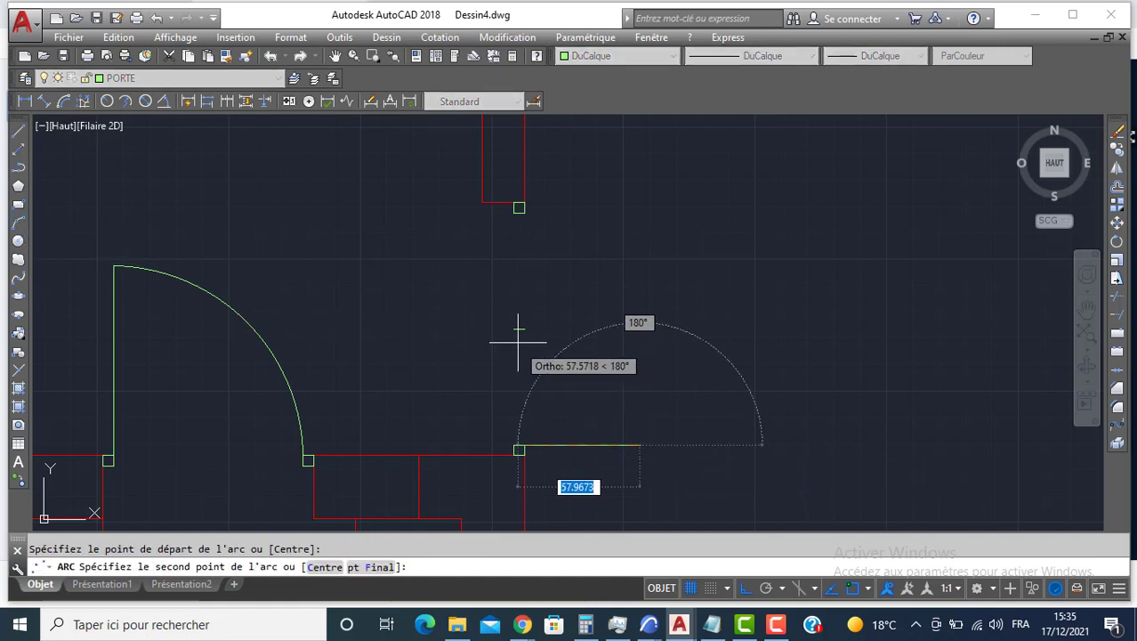
scroll(519, 340, "up", 2)
left_click(519, 322)
left_click(516, 323)
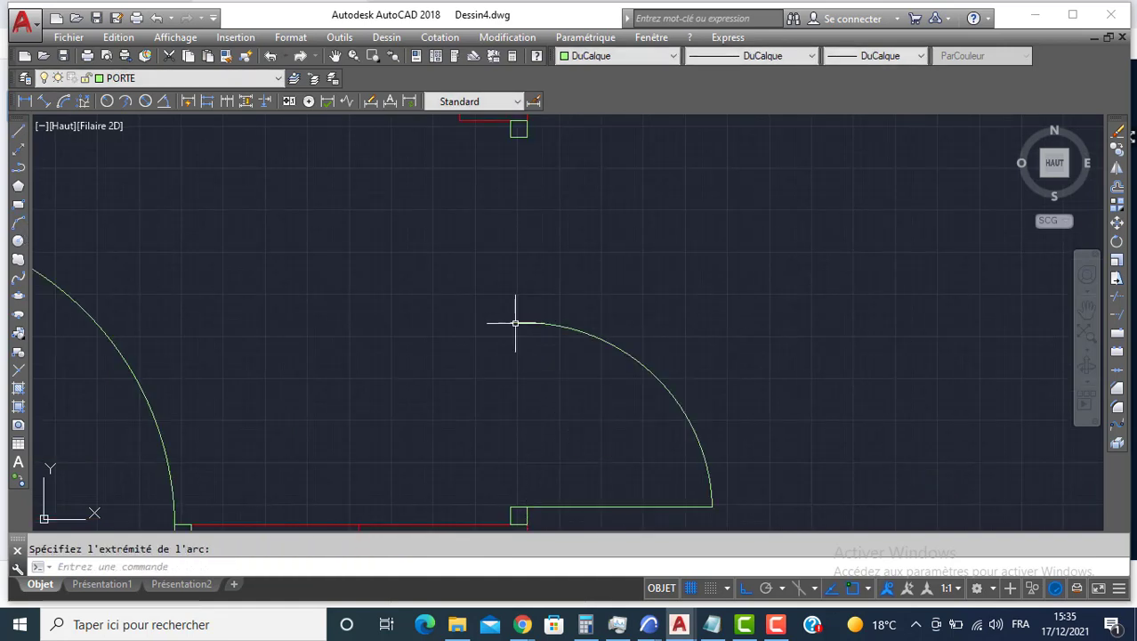
Step: Mirror the leaf and arc about the horizontal axis through the middle mark, keeping the source objects, to complete the double door
left_click(728, 484)
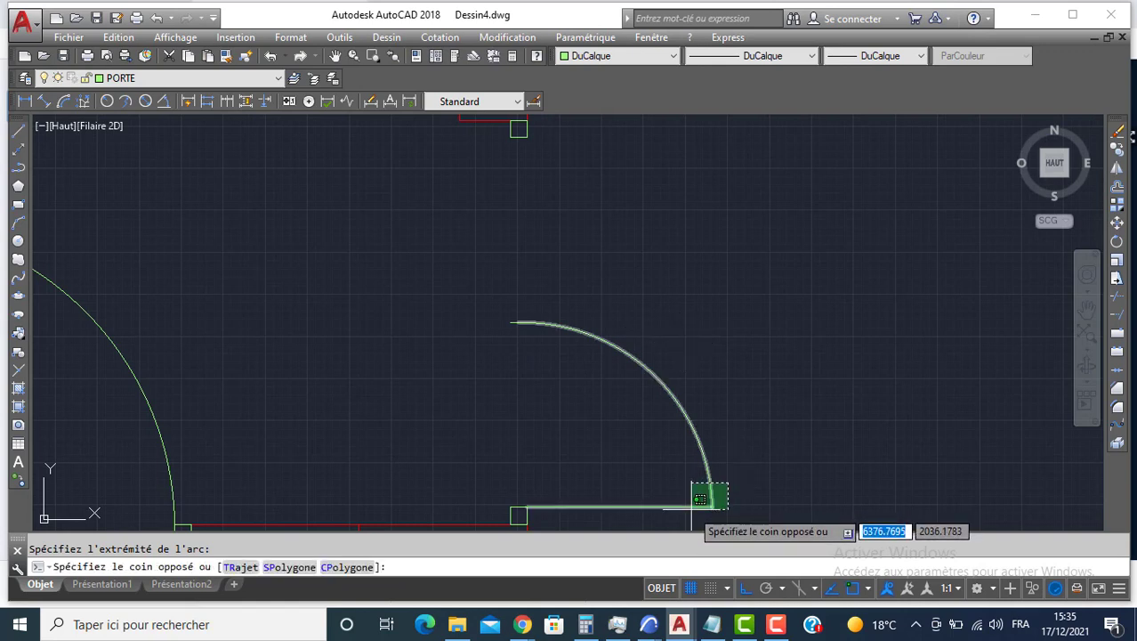
left_click(693, 511)
left_click(1119, 170)
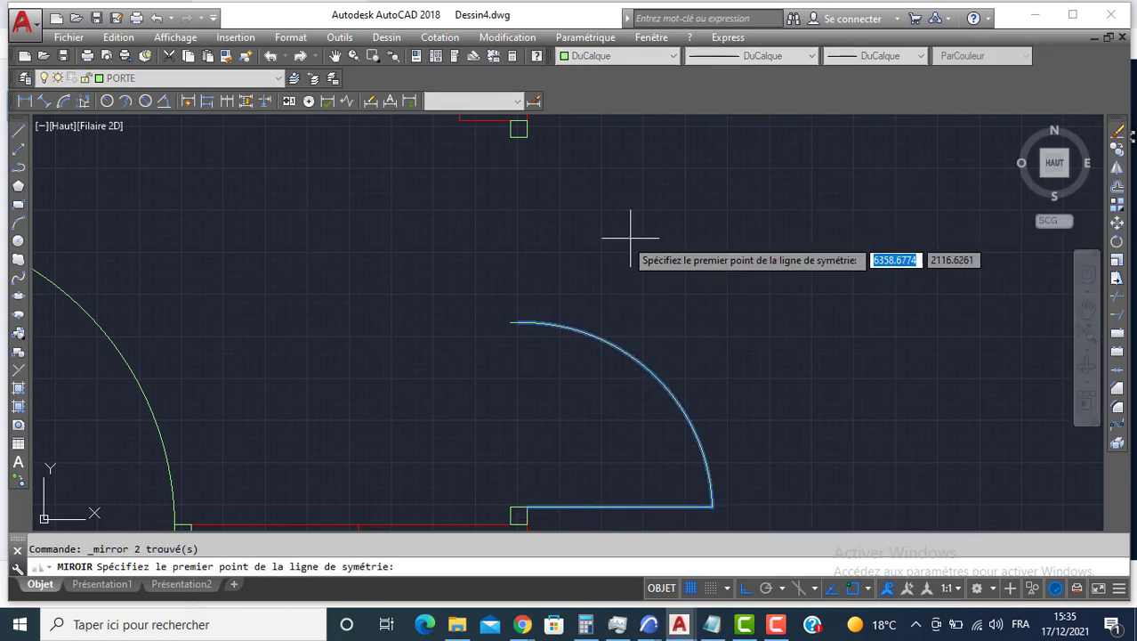
left_click(519, 321)
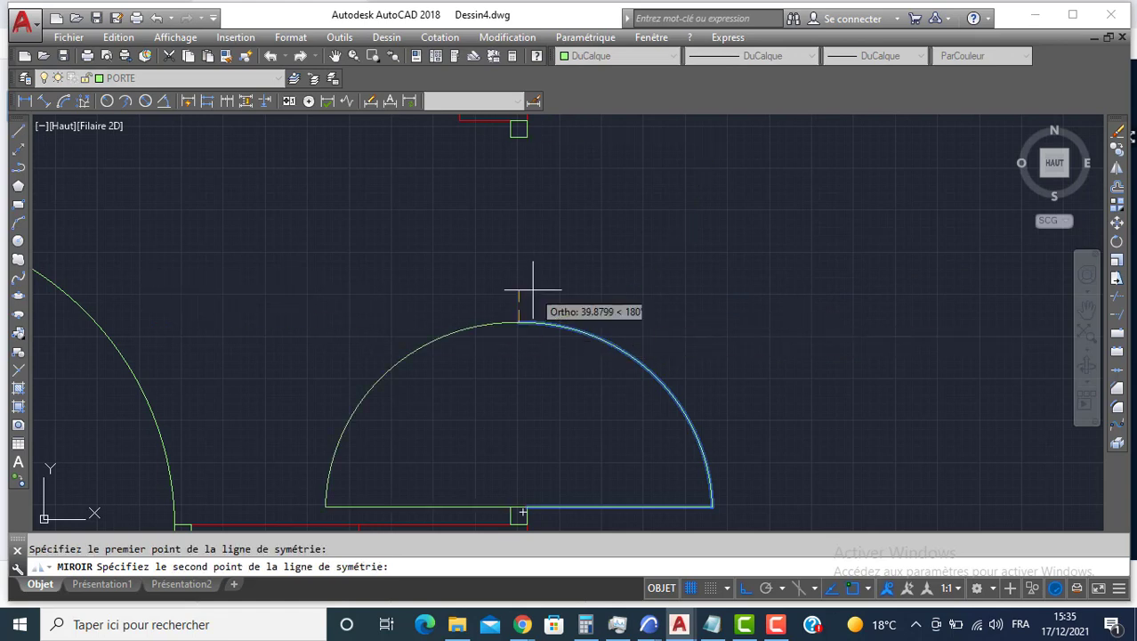
left_click(784, 302)
key("Return")
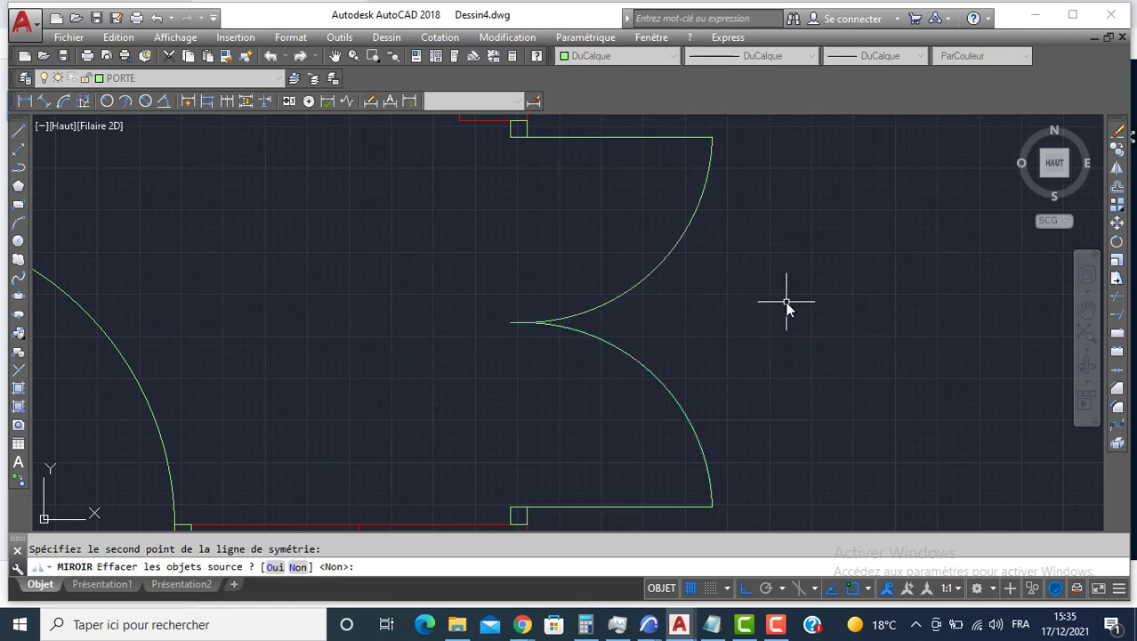
Step: Make MUR the current layer and draw a line across the right exterior wall, 110 above its lower outer corner
scroll(640, 267, "down", 3)
scroll(617, 275, "down", 4)
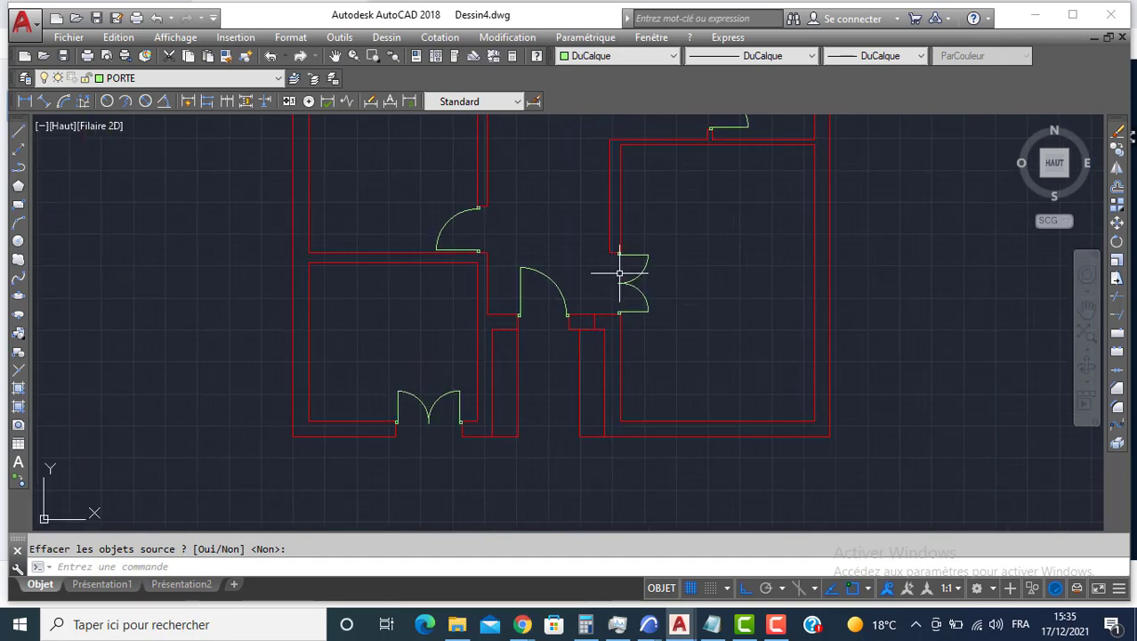
scroll(535, 254, "down", 2)
scroll(476, 351, "down", 2)
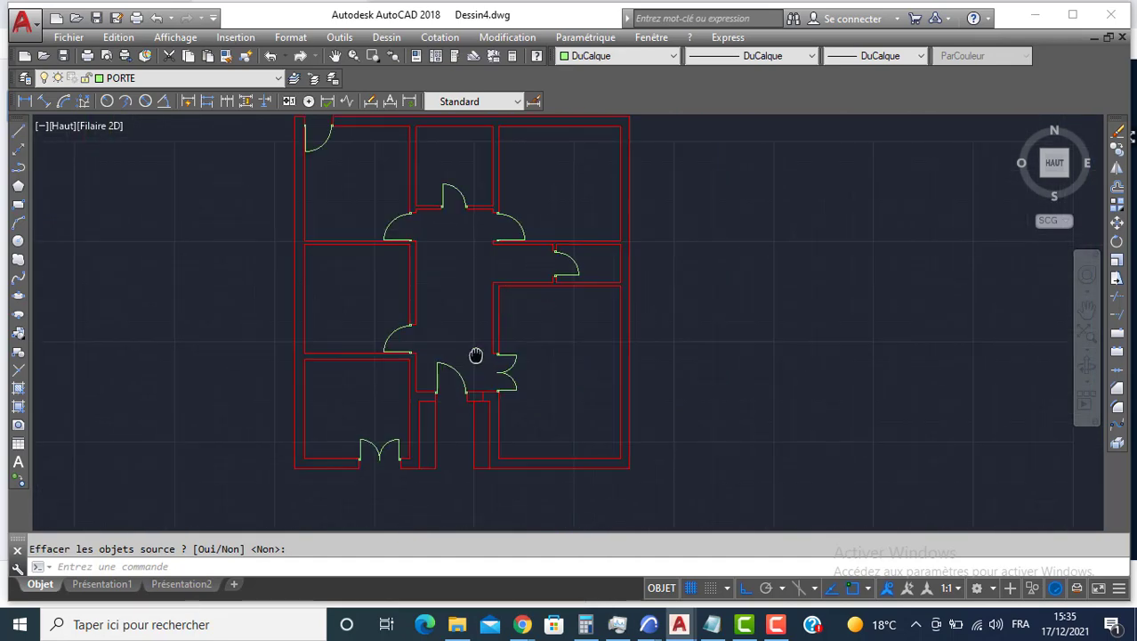
left_click(121, 79)
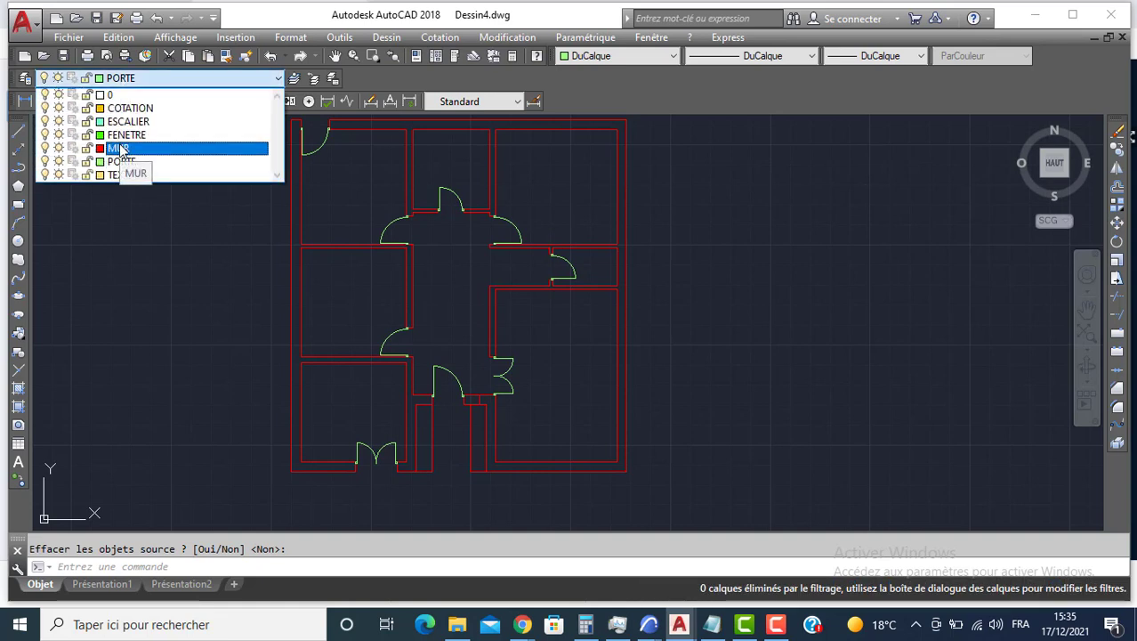
left_click(121, 148)
left_click(19, 130)
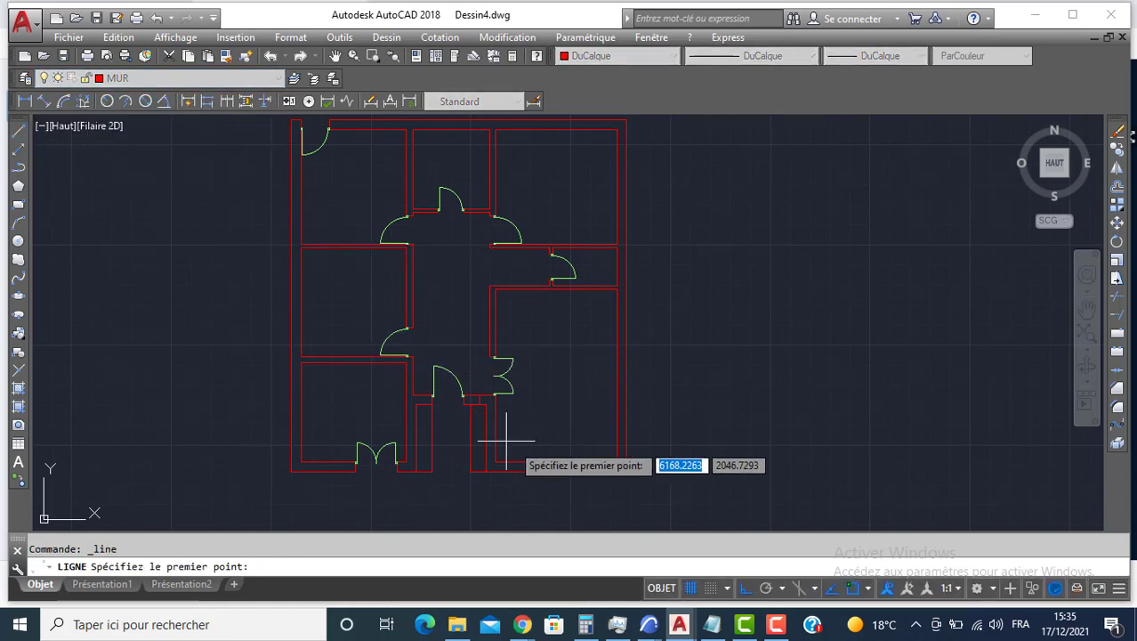
left_click(627, 472)
scroll(631, 413, "up", 2)
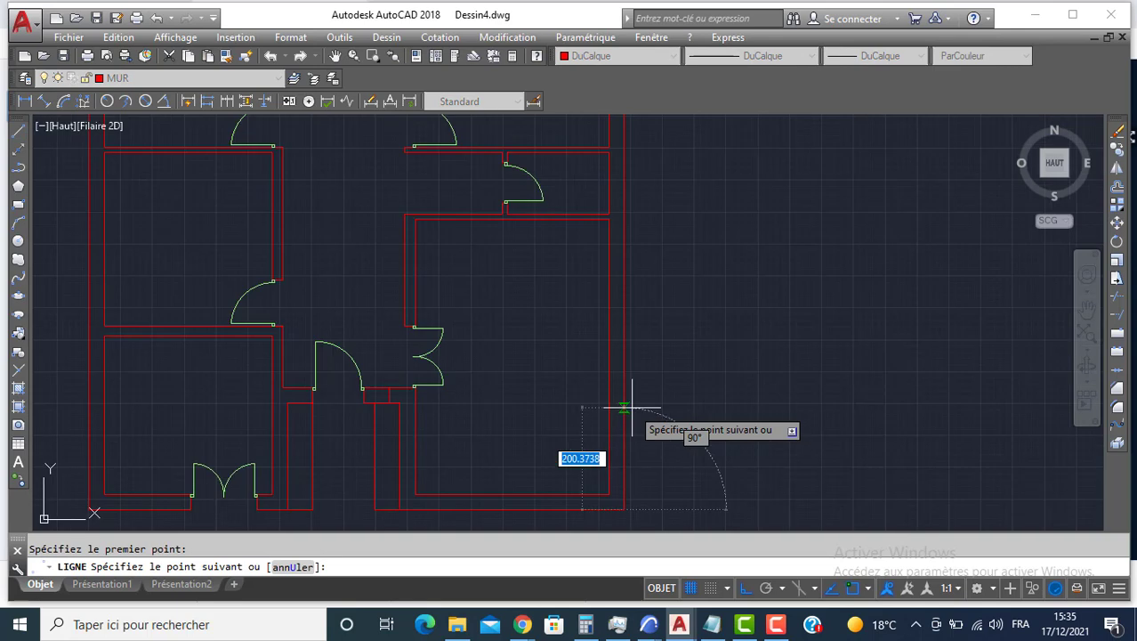
key("Return")
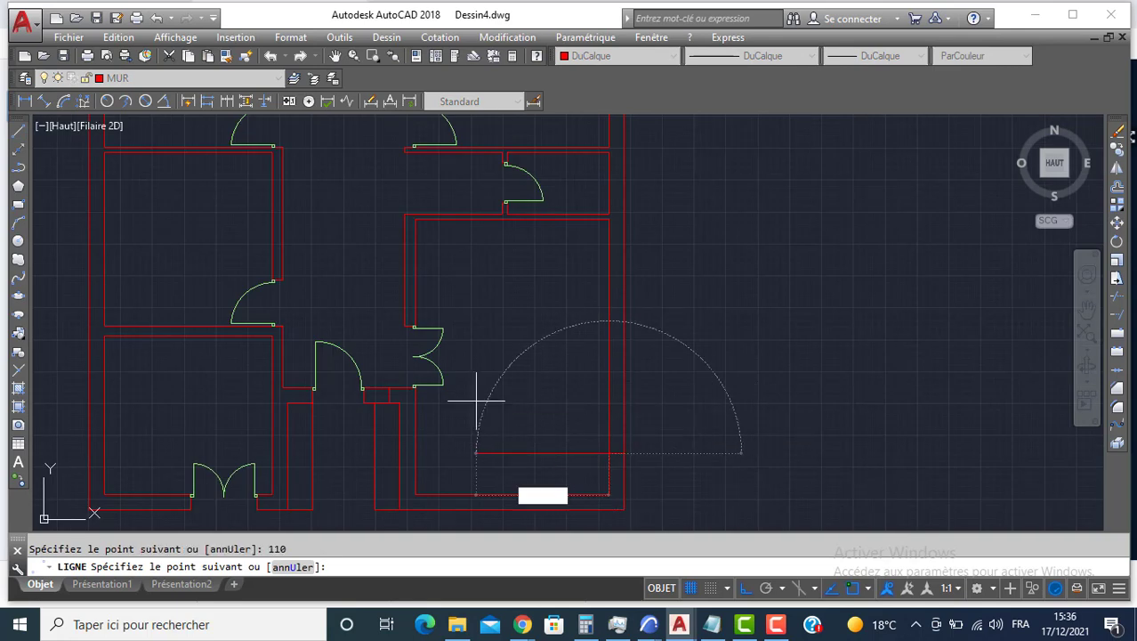
key("Return")
Step: Offset the short line across the right exterior wall upward by 120 to mark the first window opening
type("DEC")
key("Return")
type("1")
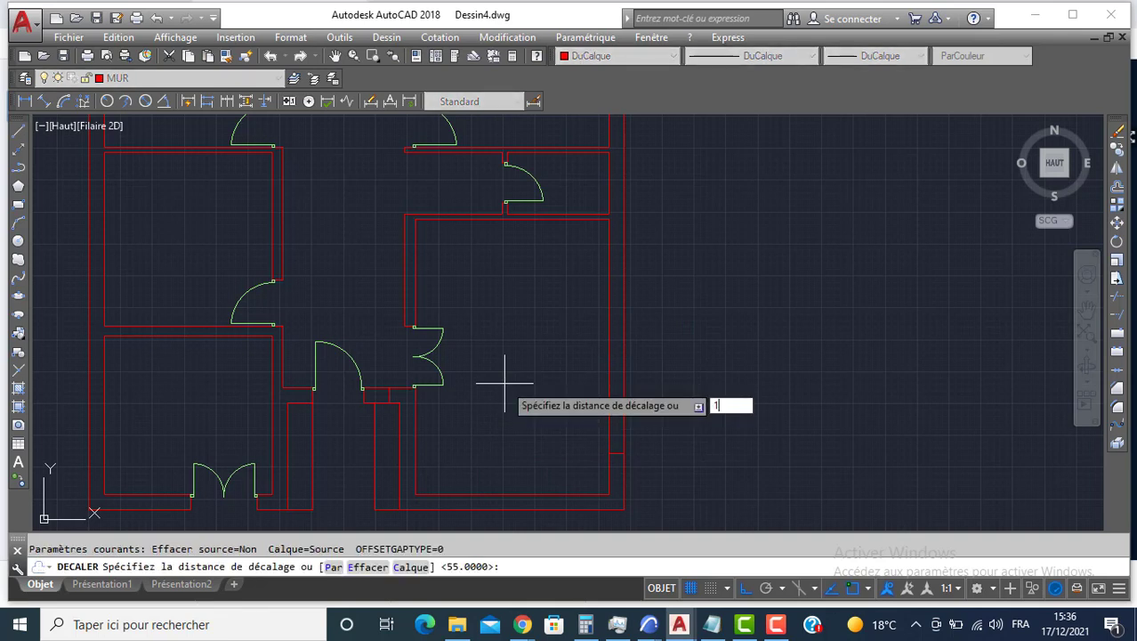
type("20")
key("Return")
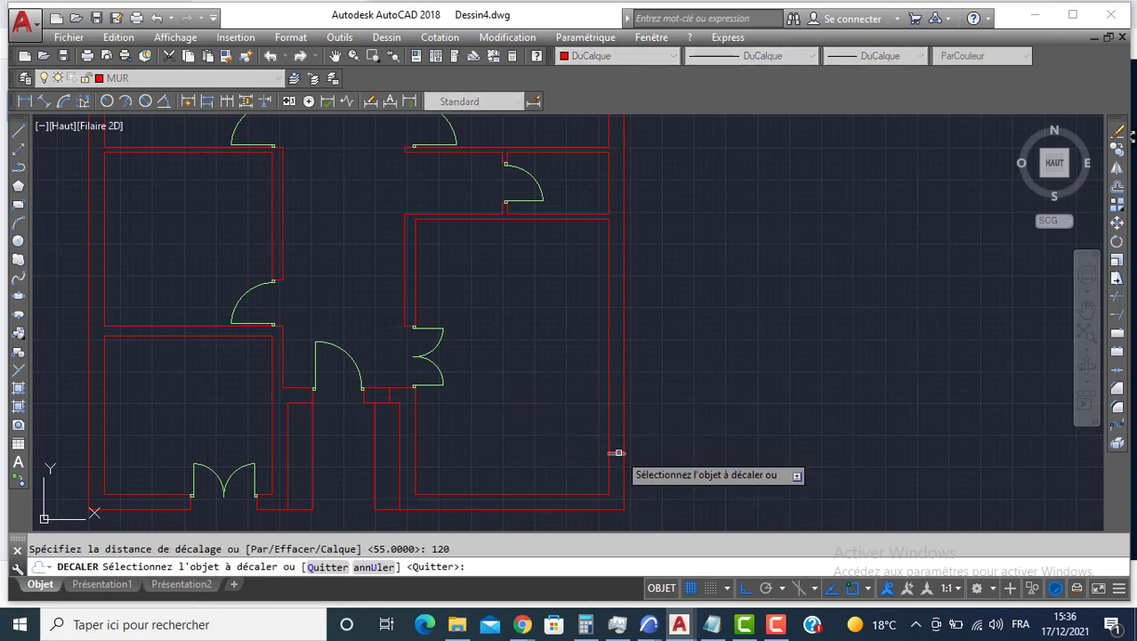
left_click(680, 358)
key("Return")
Step: Offset the upper edge line of the first window opening upward by 140
key("Return")
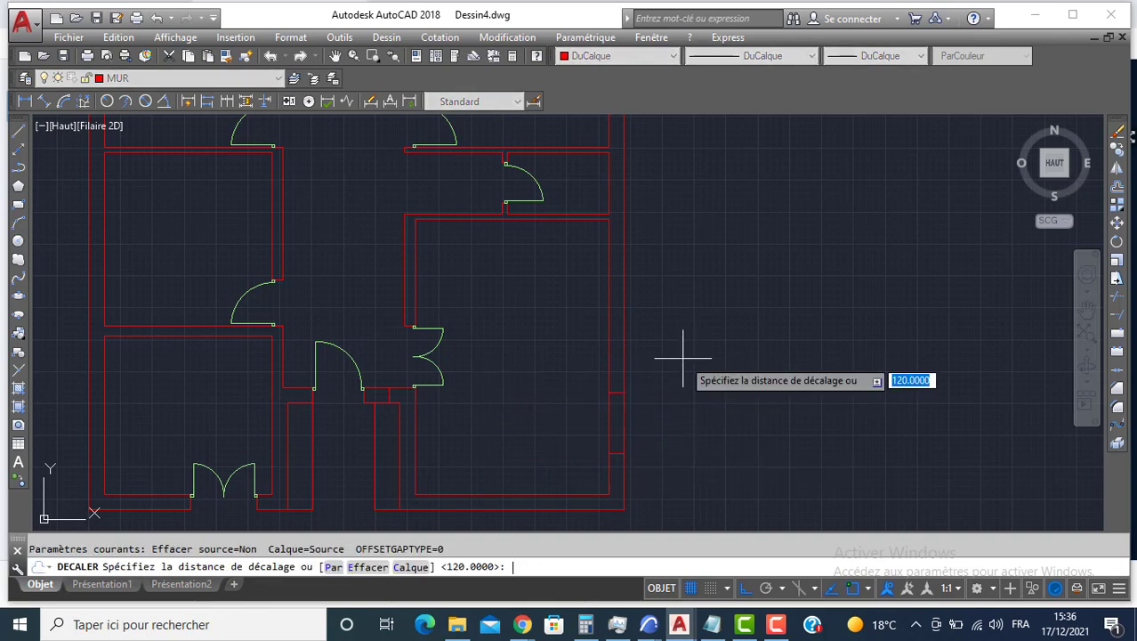
type("140")
key("Return")
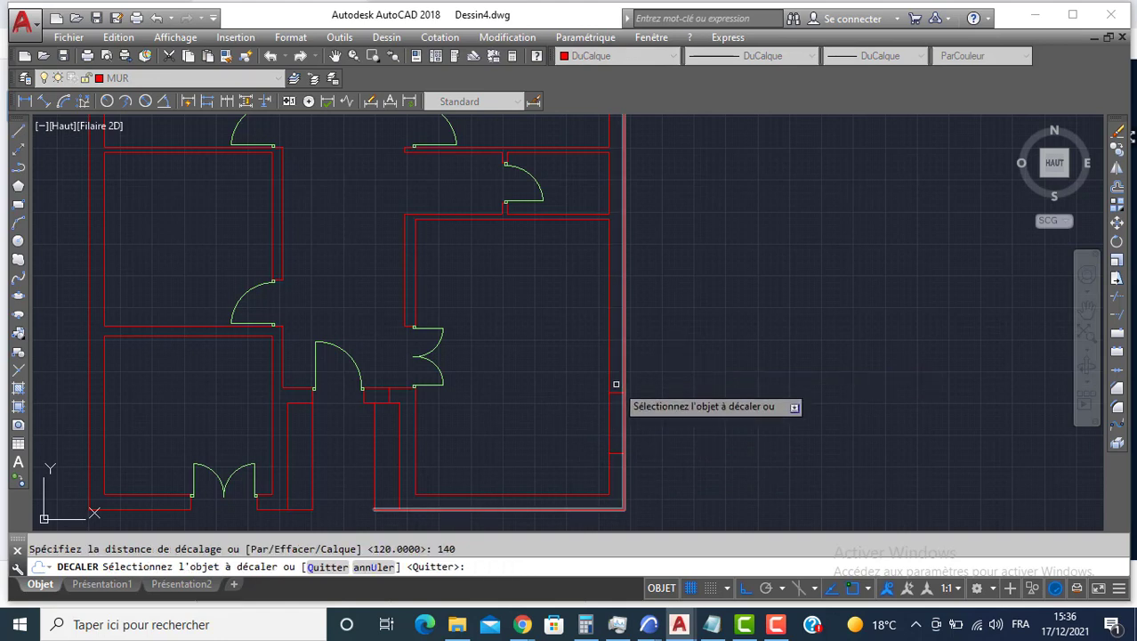
left_click(616, 391)
left_click(672, 317)
key("Return")
Step: Offset the topmost line across the right exterior wall upward by 120 to mark the large room's second window opening
key("Return")
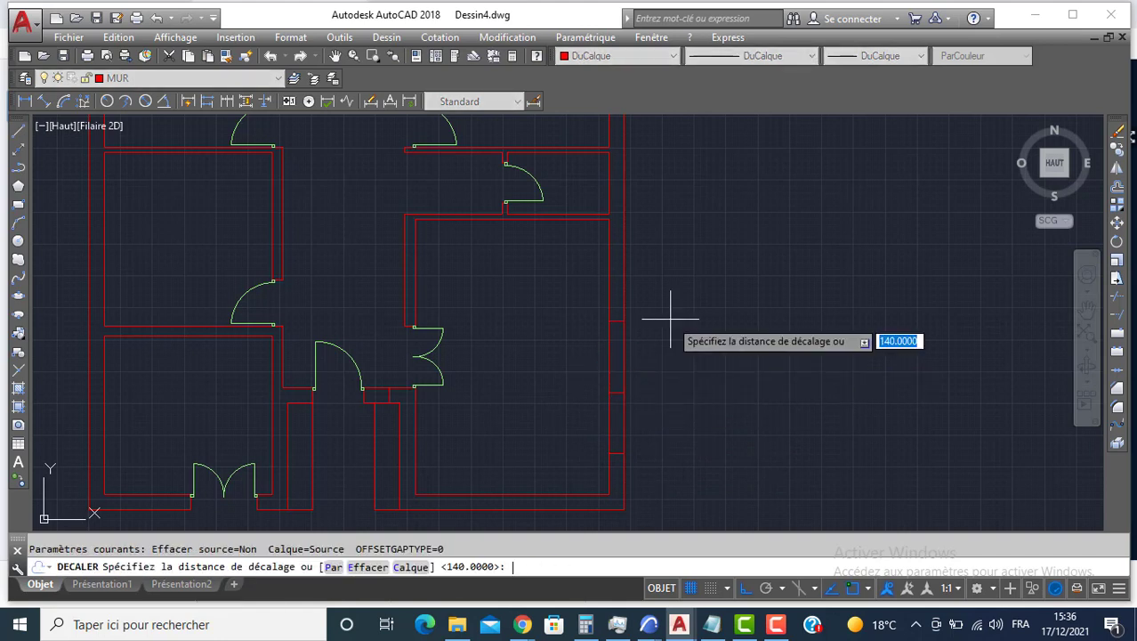
key("Return")
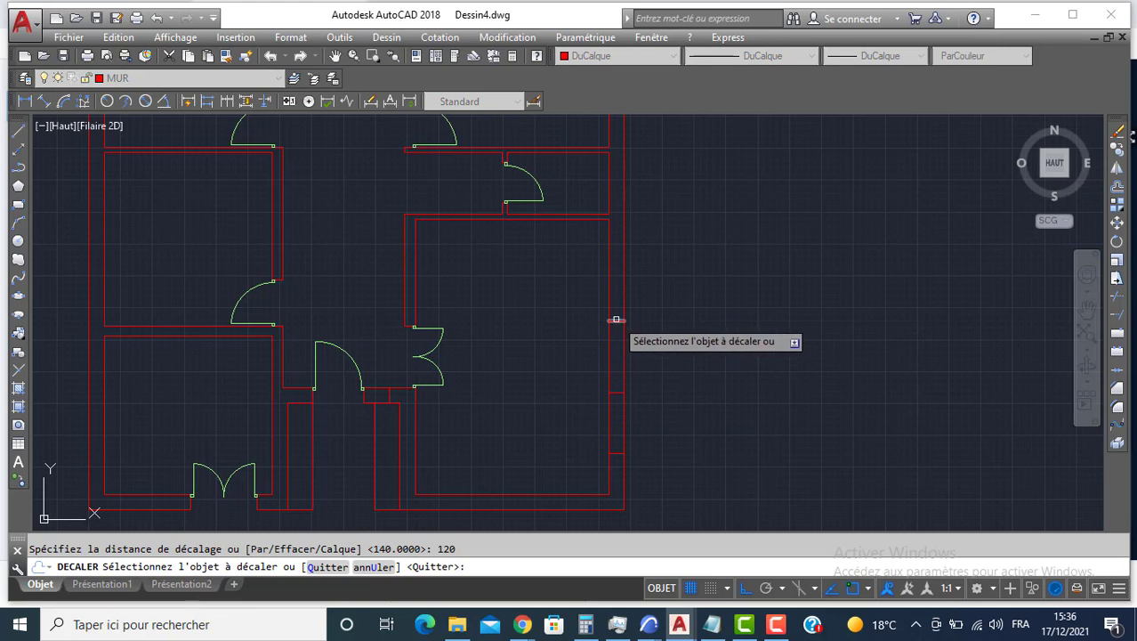
left_click(616, 319)
left_click(679, 242)
key("Return")
Step: Offset the second window opening's upper edge line upward by 122.5, into the wall of the small room above
key("Return")
type("1")
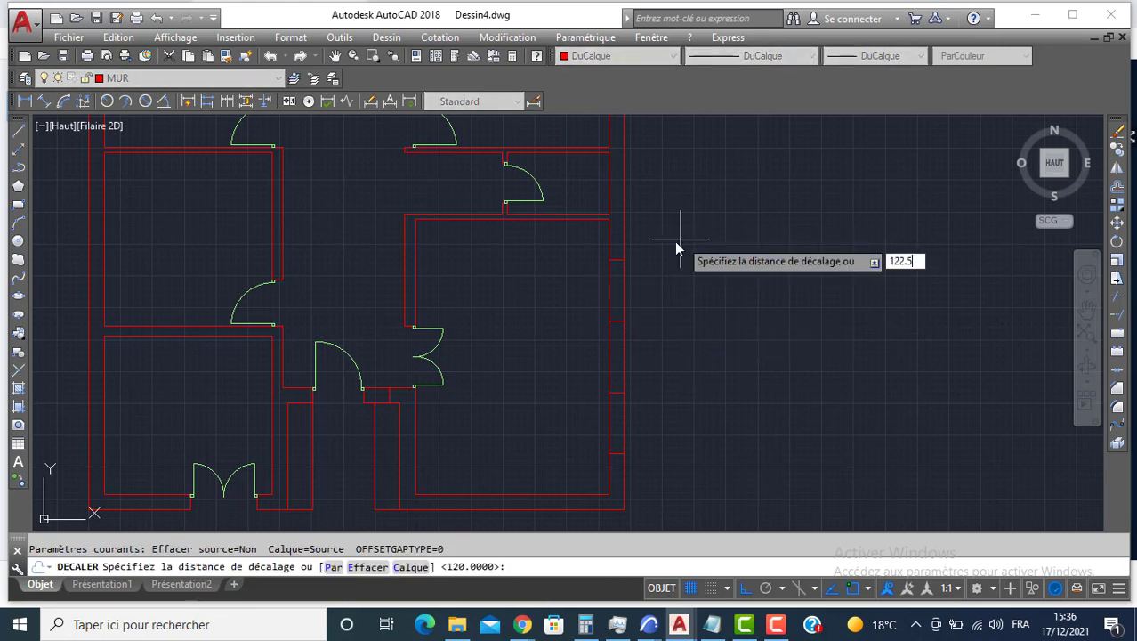
type("22.5")
key("Return")
left_click(616, 261)
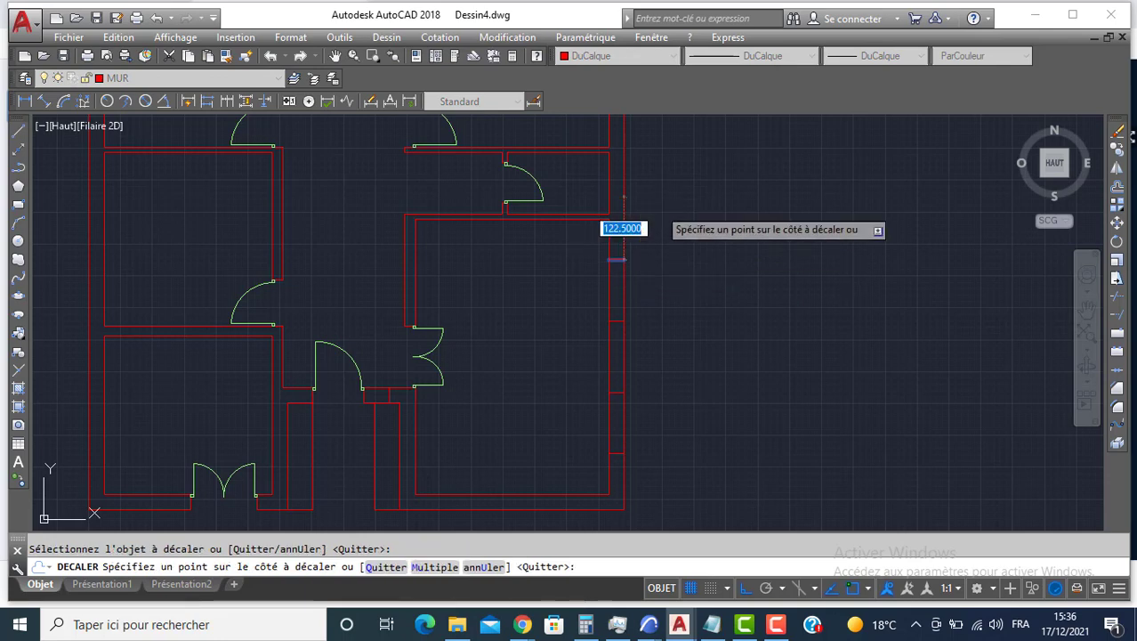
left_click(661, 197)
key("Return")
Step: Offset the line in the small room's exterior wall upward by 55 to mark its window opening
key("Return")
key("Return")
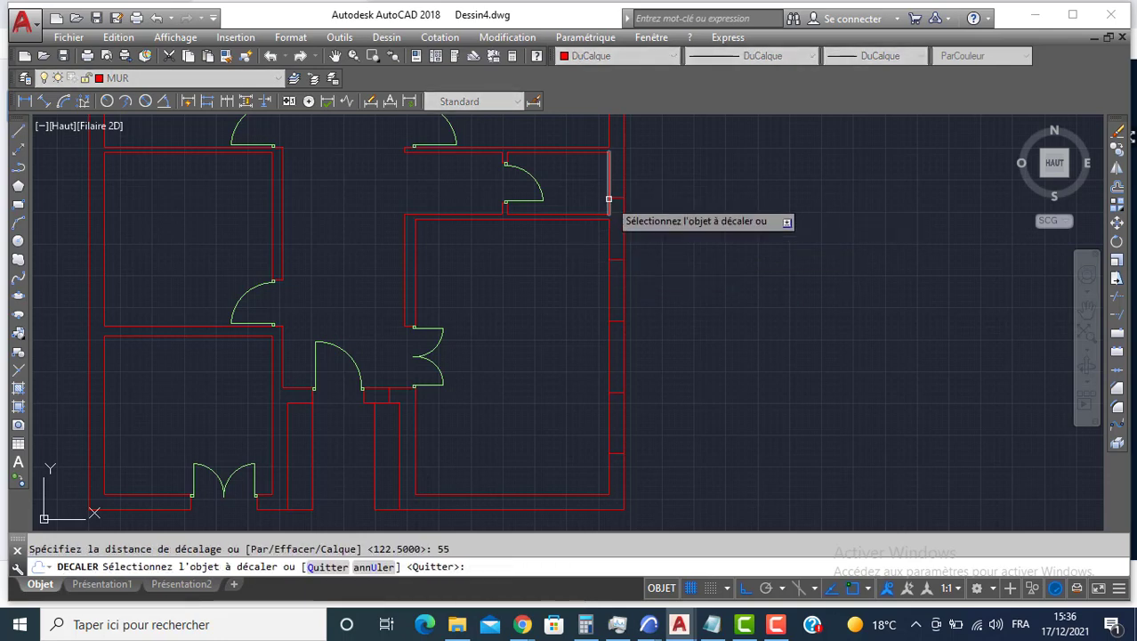
left_click(616, 196)
left_click(665, 161)
key("Return")
Step: Offset the upper edge line of the small room's window opening upward by 182.5, into the wall of the upper room
key("Return")
scroll(673, 318, "up", 3)
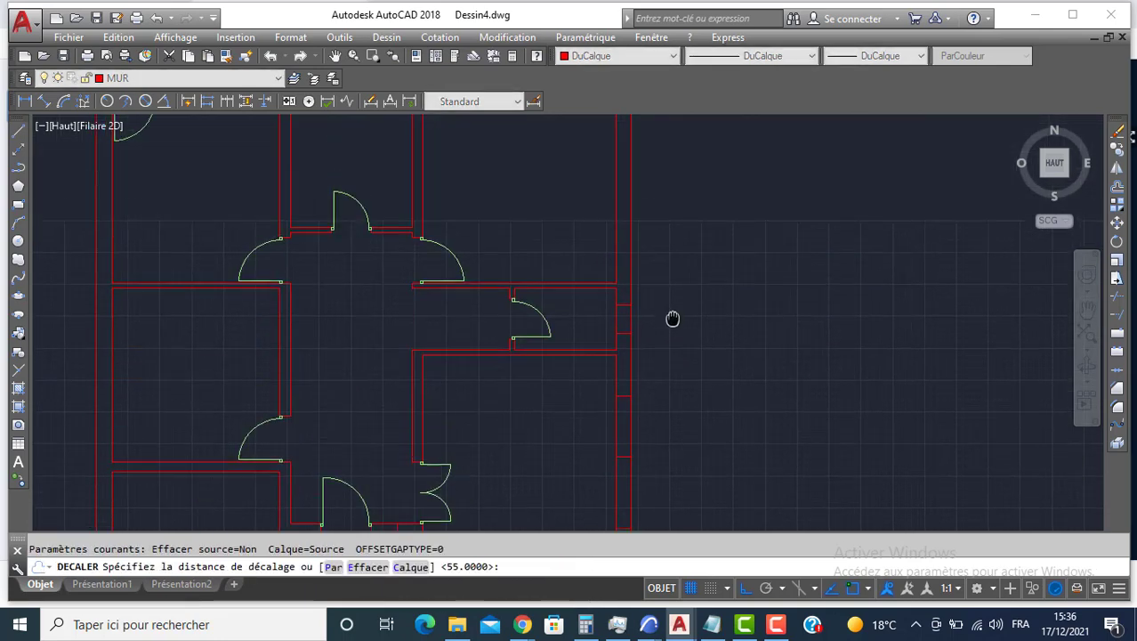
type("182")
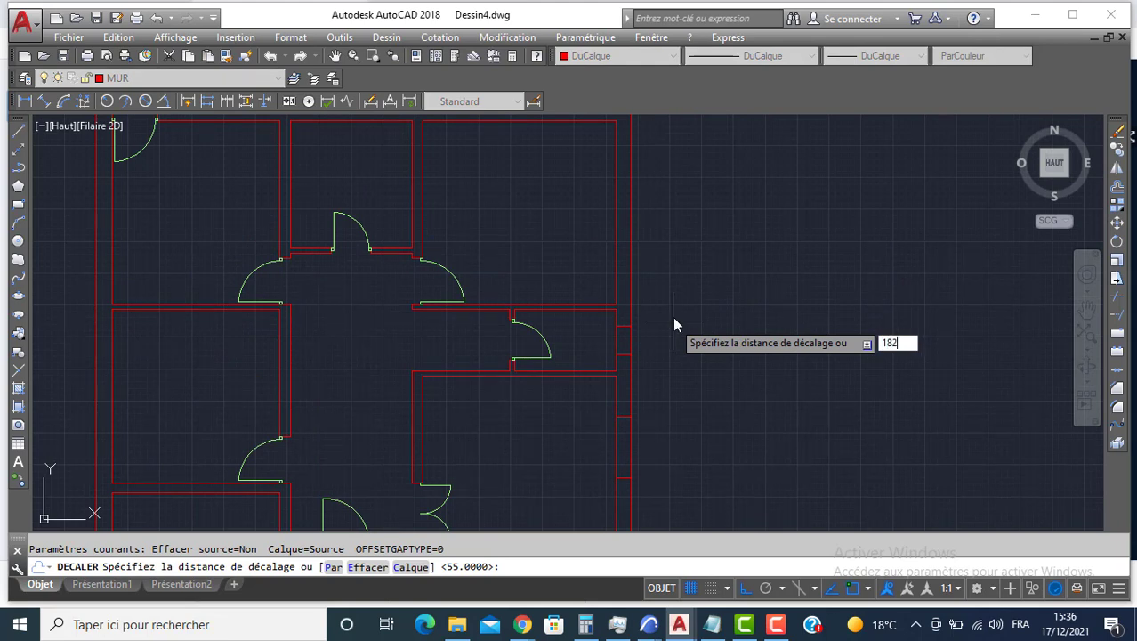
type(".5")
key("Return")
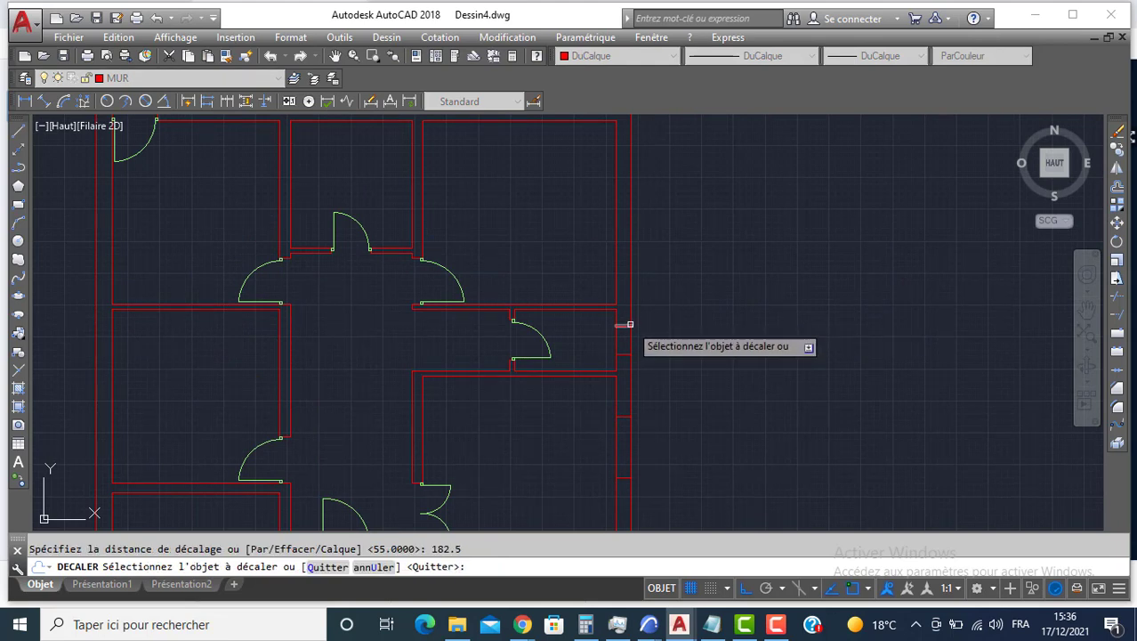
left_click(631, 310)
left_click(680, 249)
key("Return")
Step: Offset the line in the upper room's exterior wall upward by 120 to mark its window opening
key("Return")
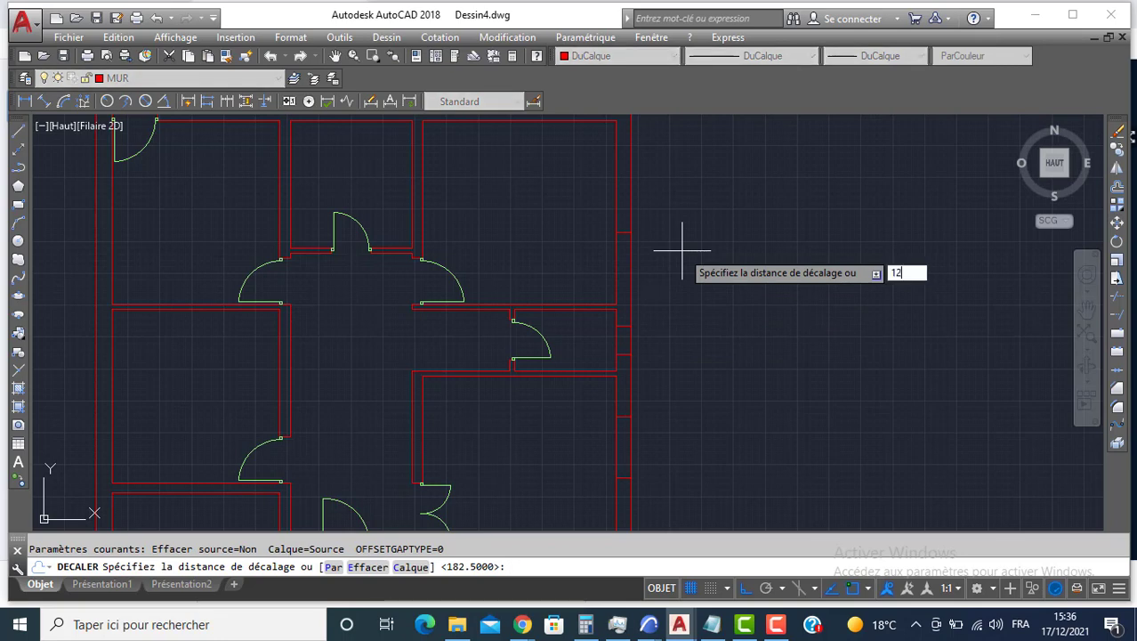
type("120")
key("Return")
left_click(629, 232)
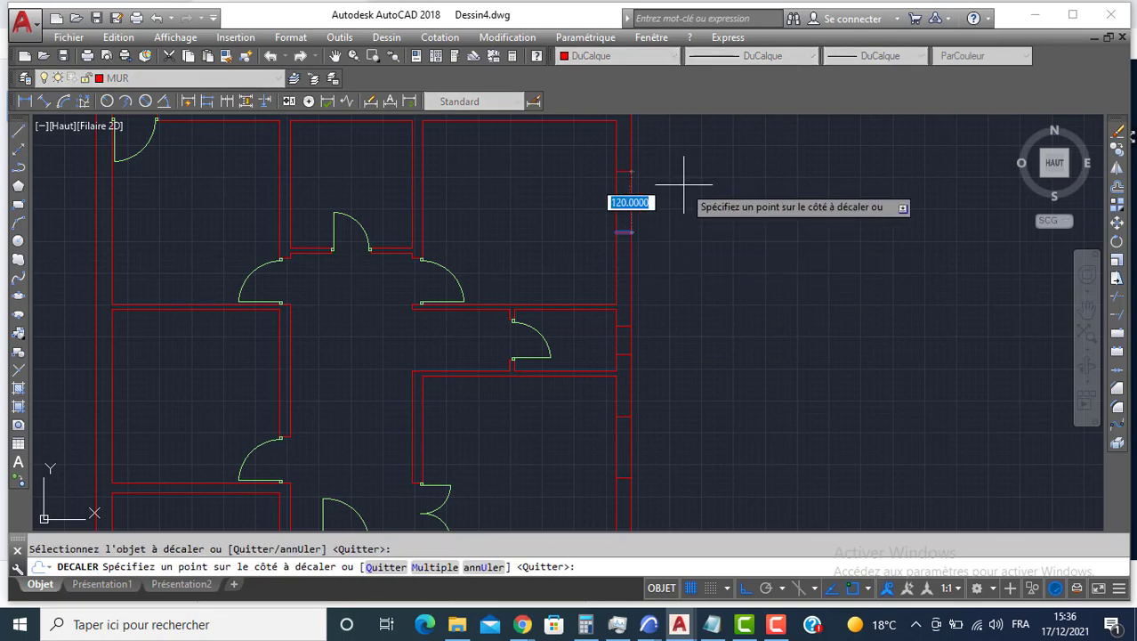
left_click(678, 185)
key("Return")
Step: On the FENETRE layer, draw a rectangular window outline across the inner half of the wall in the large room's lower opening
scroll(642, 196, "down", 2)
middle_click_drag(693, 293, 693, 240)
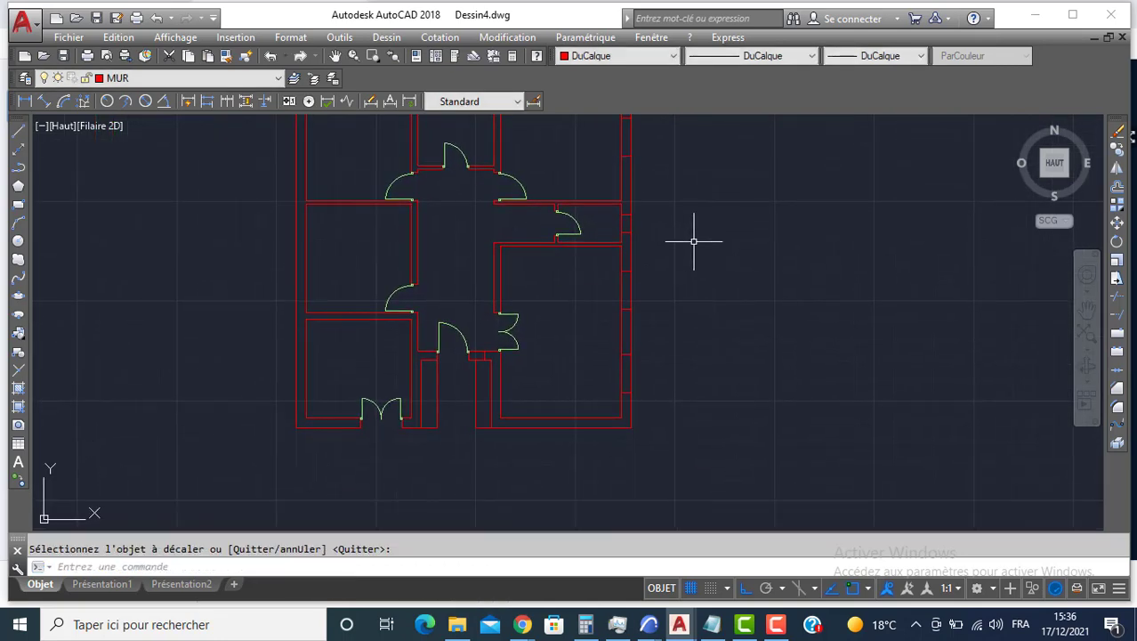
left_click(122, 78)
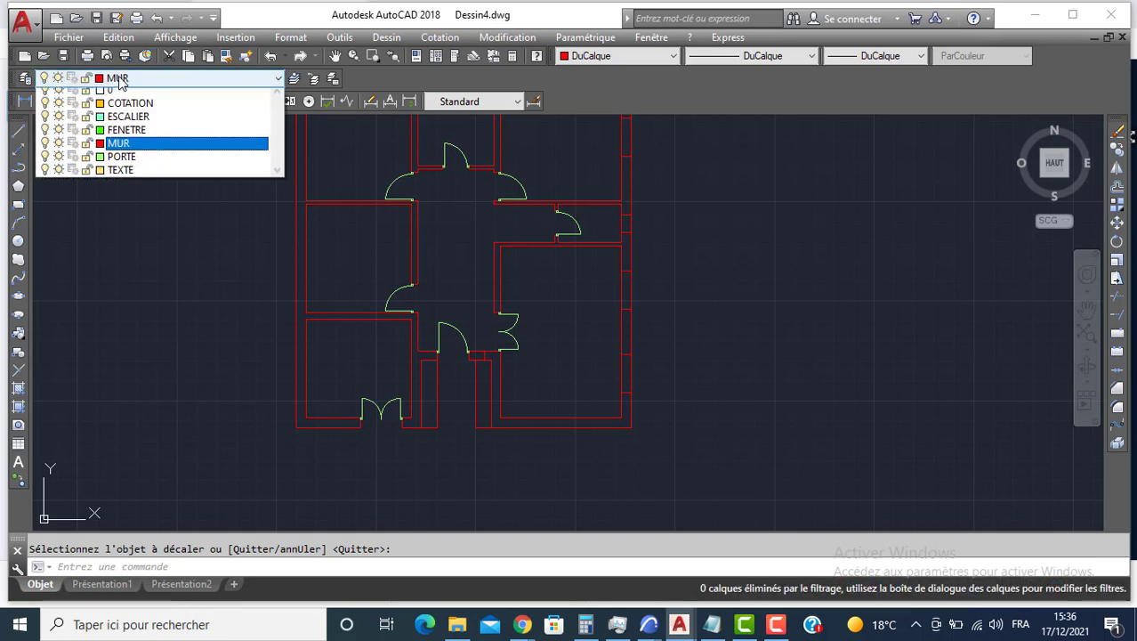
left_click(129, 134)
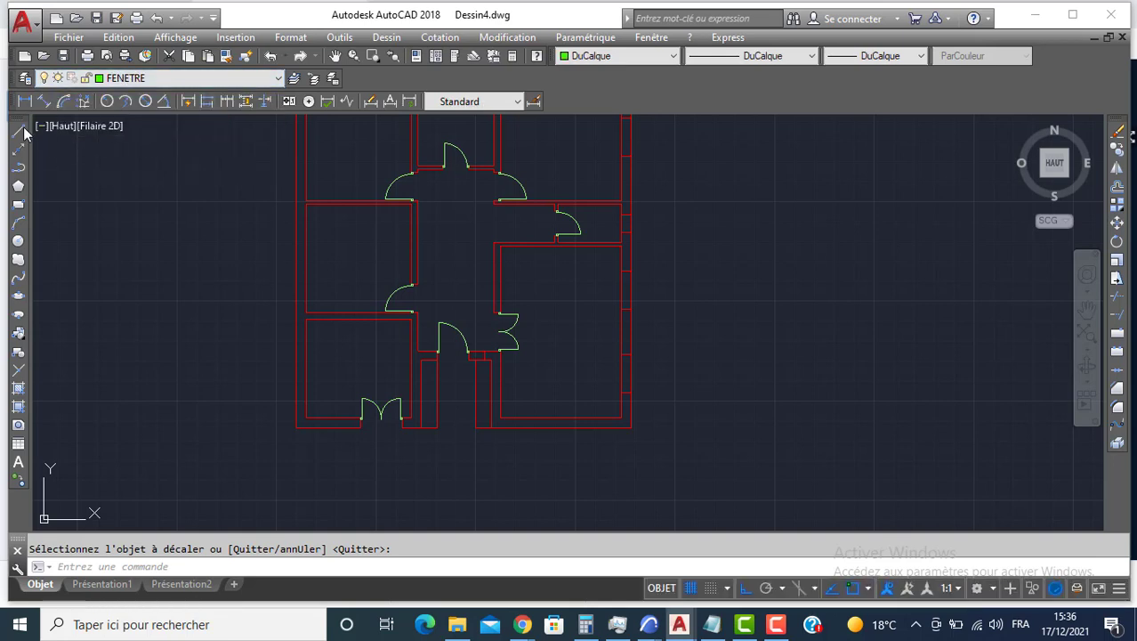
left_click(19, 132)
scroll(611, 392, "up", 7)
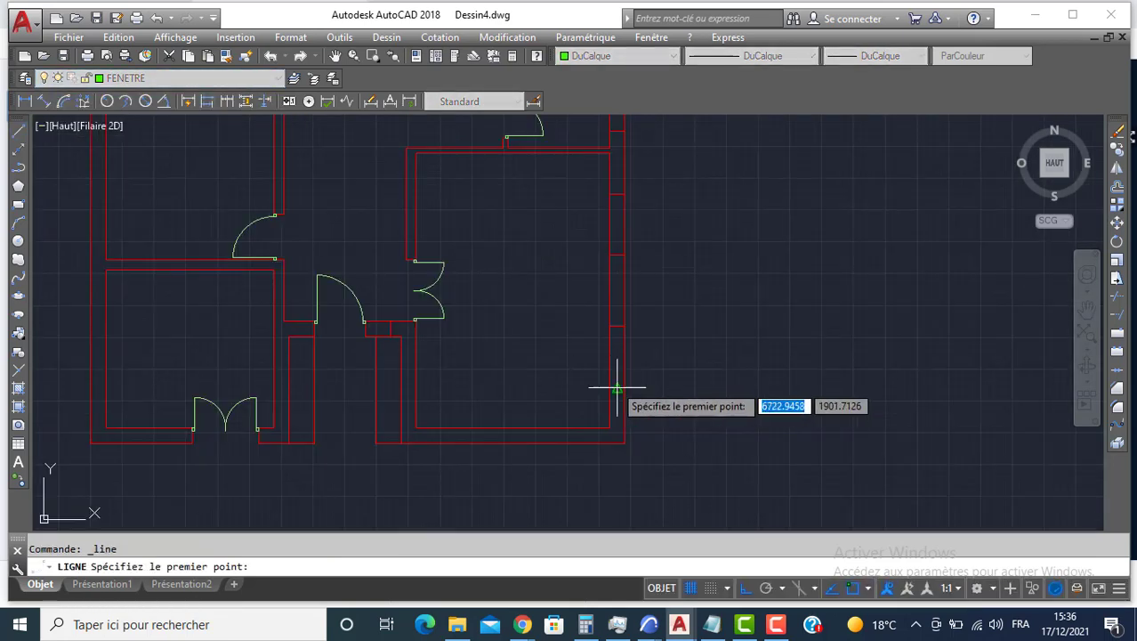
left_click(630, 393)
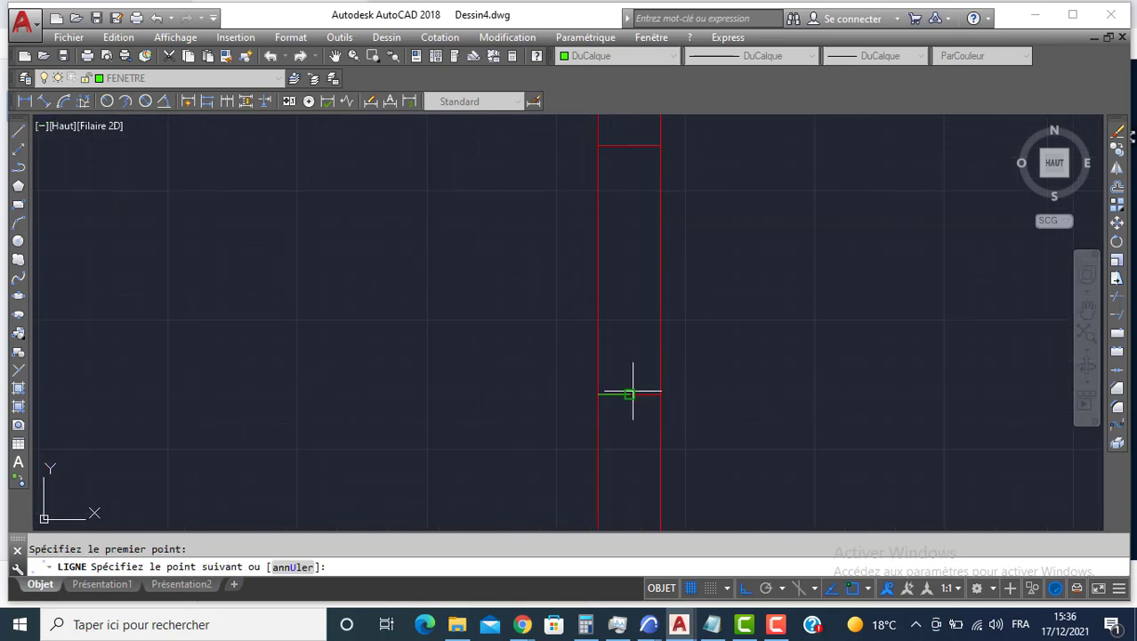
left_click(629, 145)
left_click(598, 145)
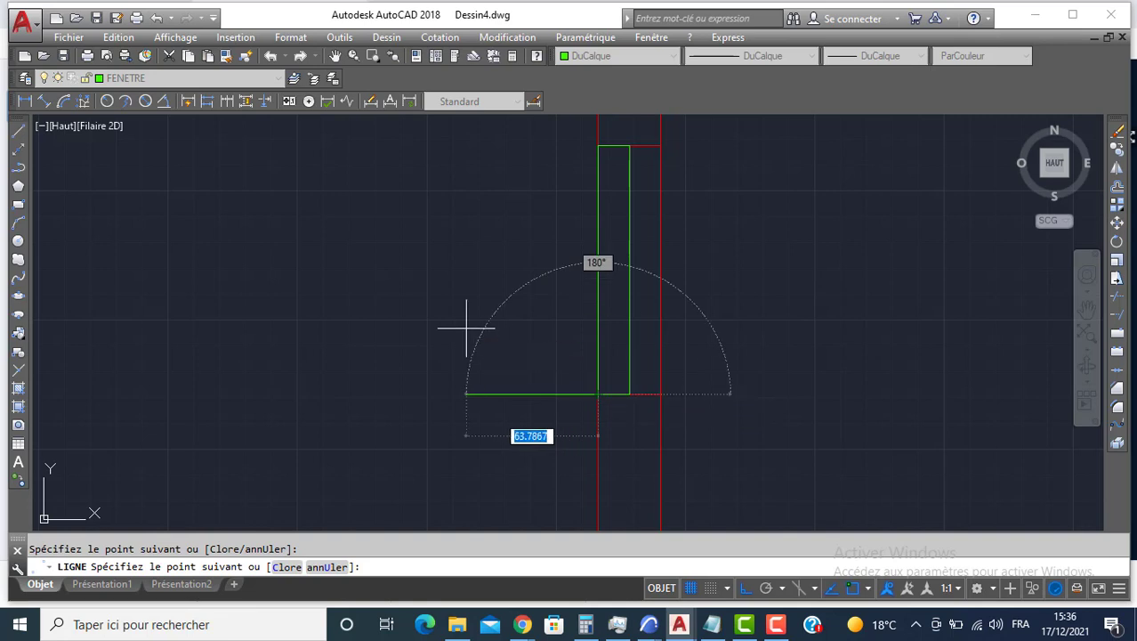
key("Return")
Step: Offset the two short end lines of the window outline inward by 10
type("D")
key("Return")
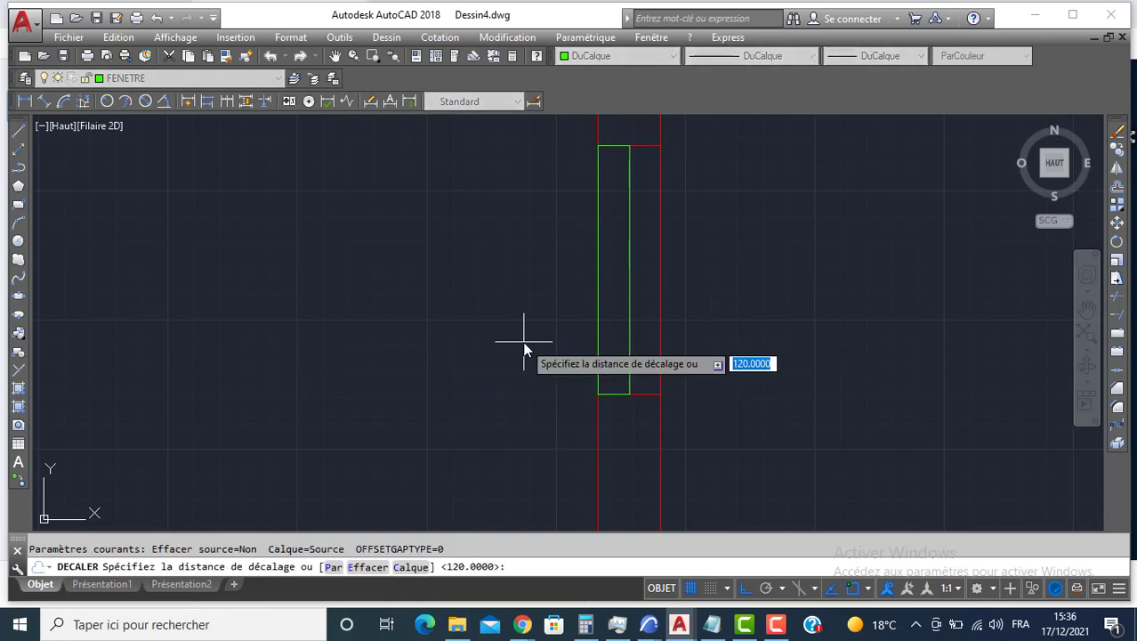
type("10")
key("Return")
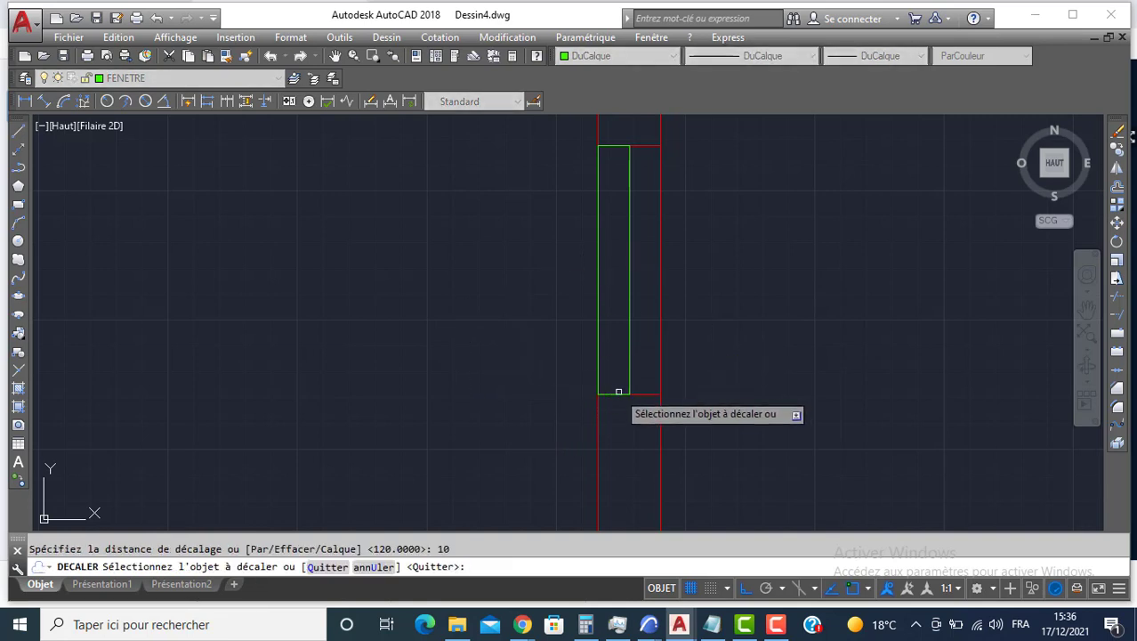
left_click(553, 310)
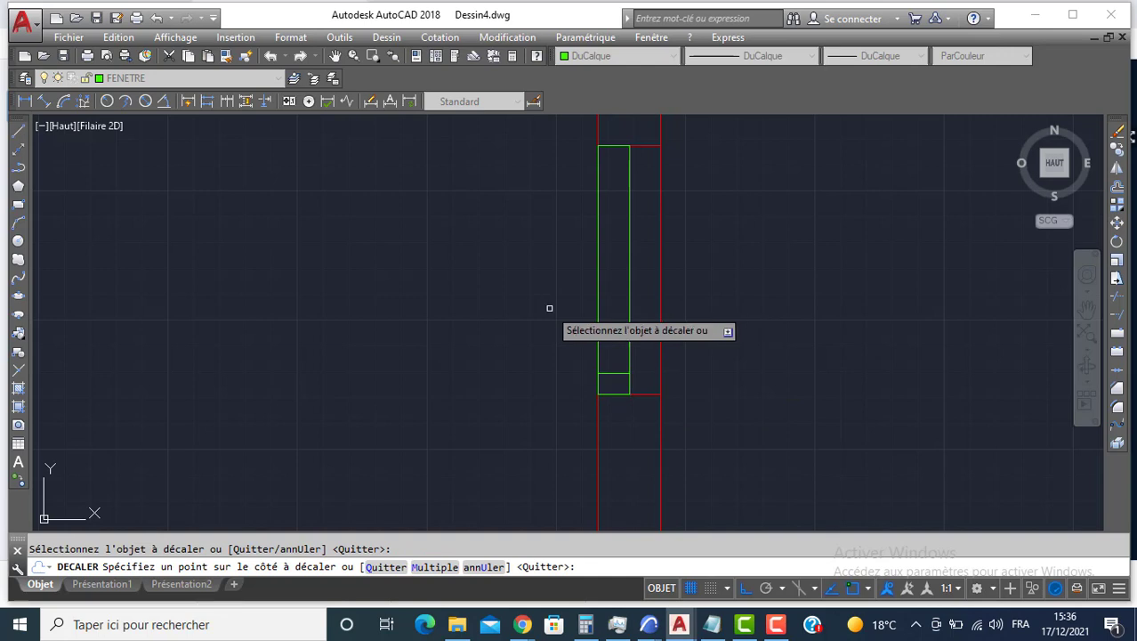
left_click(611, 146)
left_click(553, 208)
key("Return")
Step: Draw a vertical centre line between the midpoints of the window's two inner end lines
type("l")
key("Return")
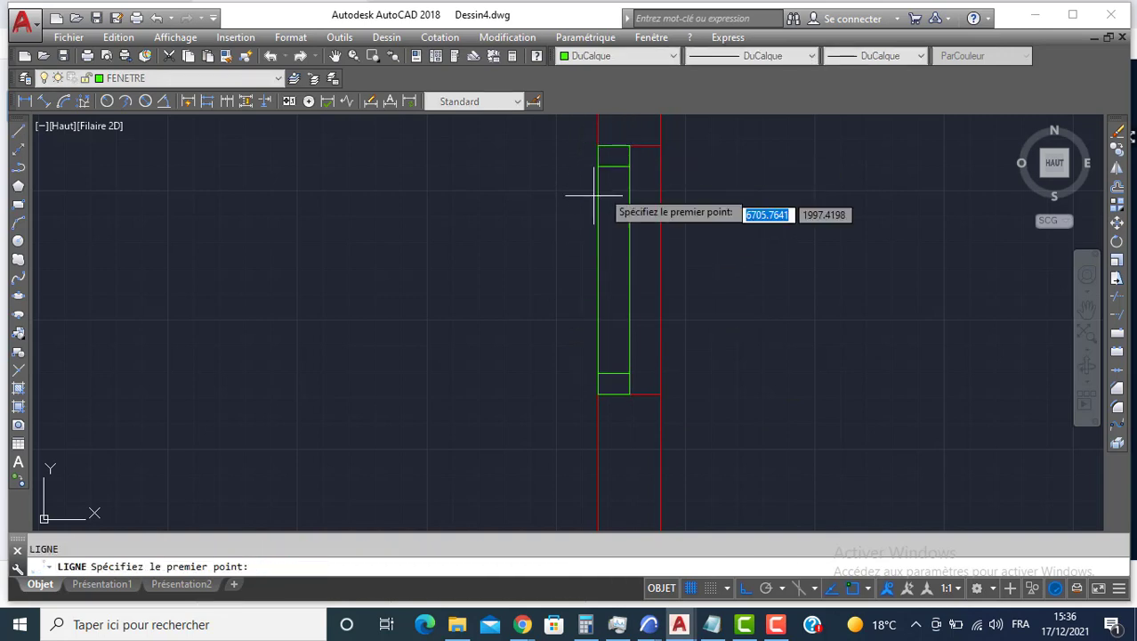
left_click(613, 167)
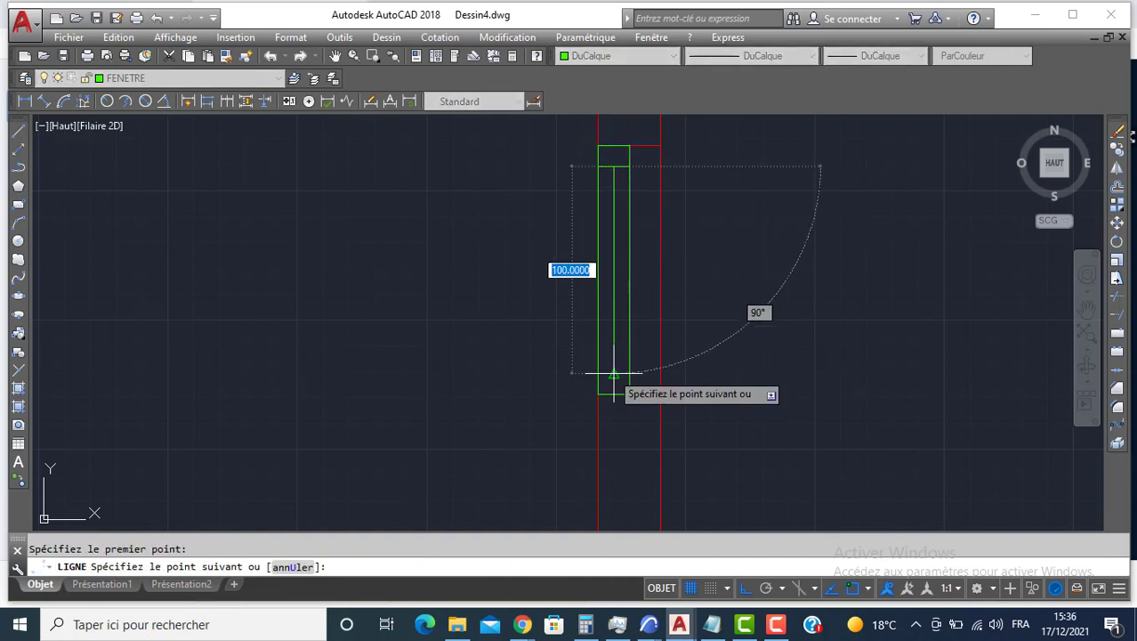
left_click(614, 371)
key("Return")
left_click(570, 136)
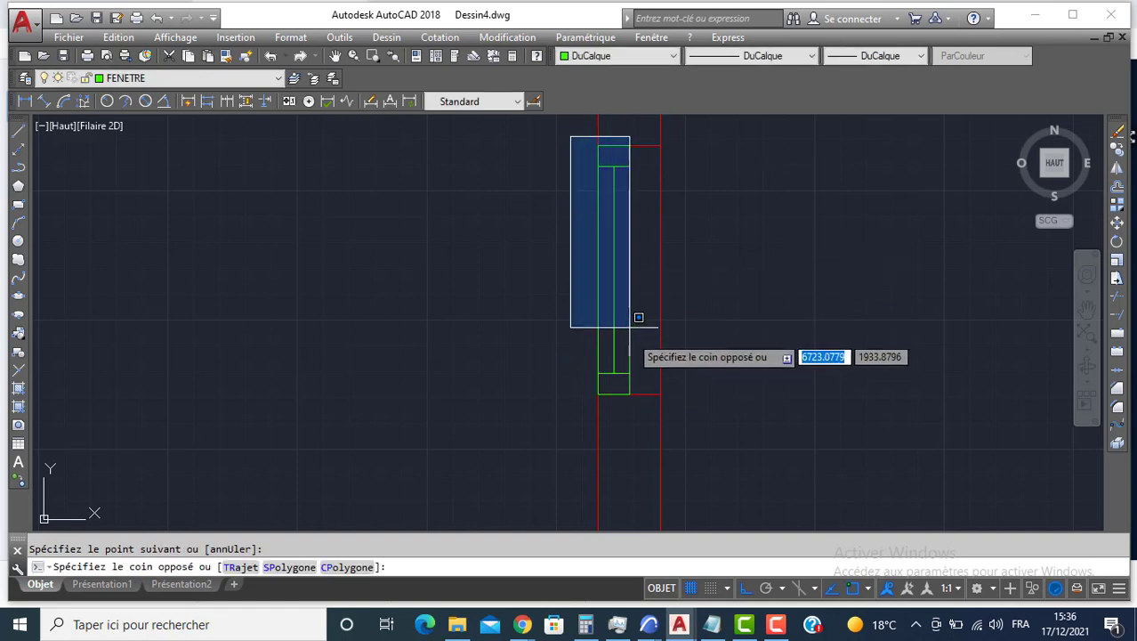
key("Escape")
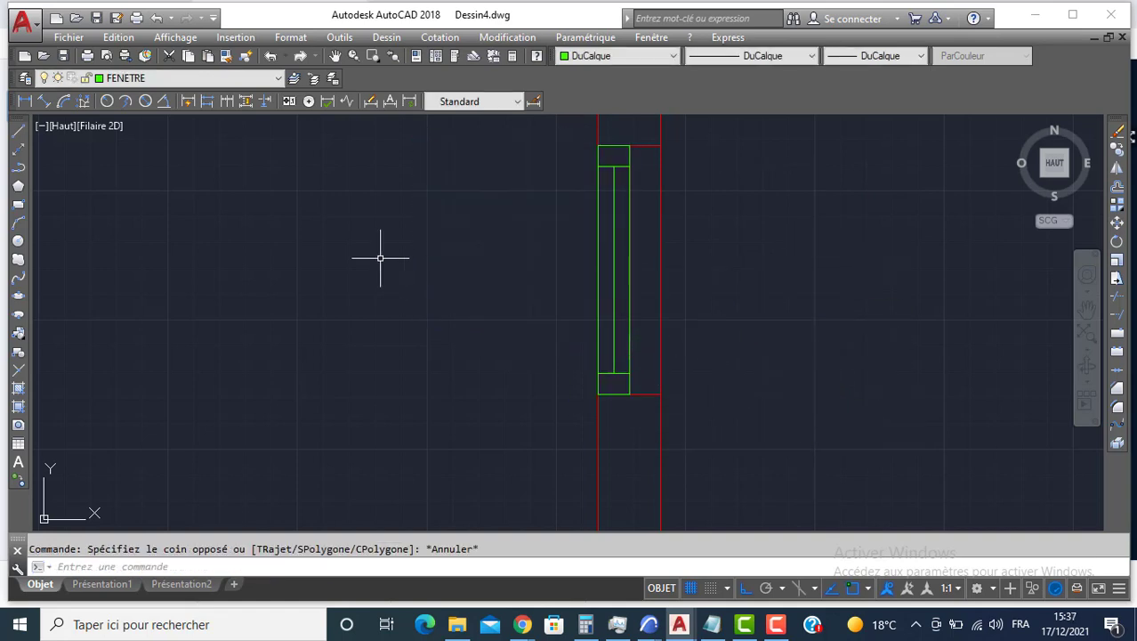
Step: On the MUR layer, draw a line from the opening's upper outer corner 15 up along the wall and 15 outward
left_click(149, 80)
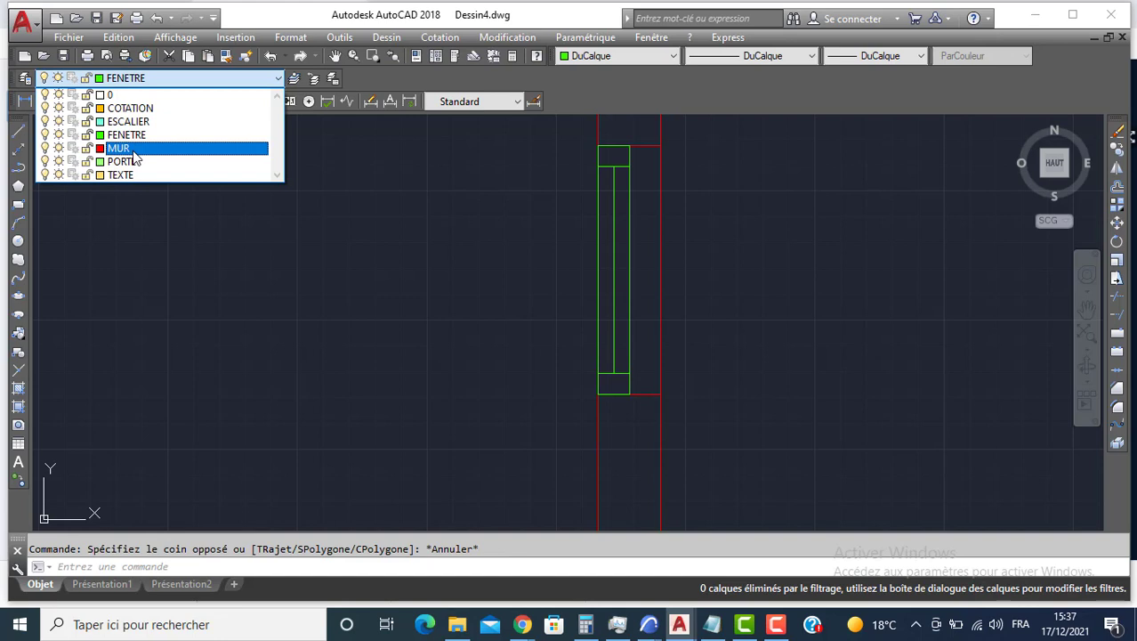
left_click(129, 148)
type("l")
key("Return")
middle_click_drag(680, 149, 629, 307)
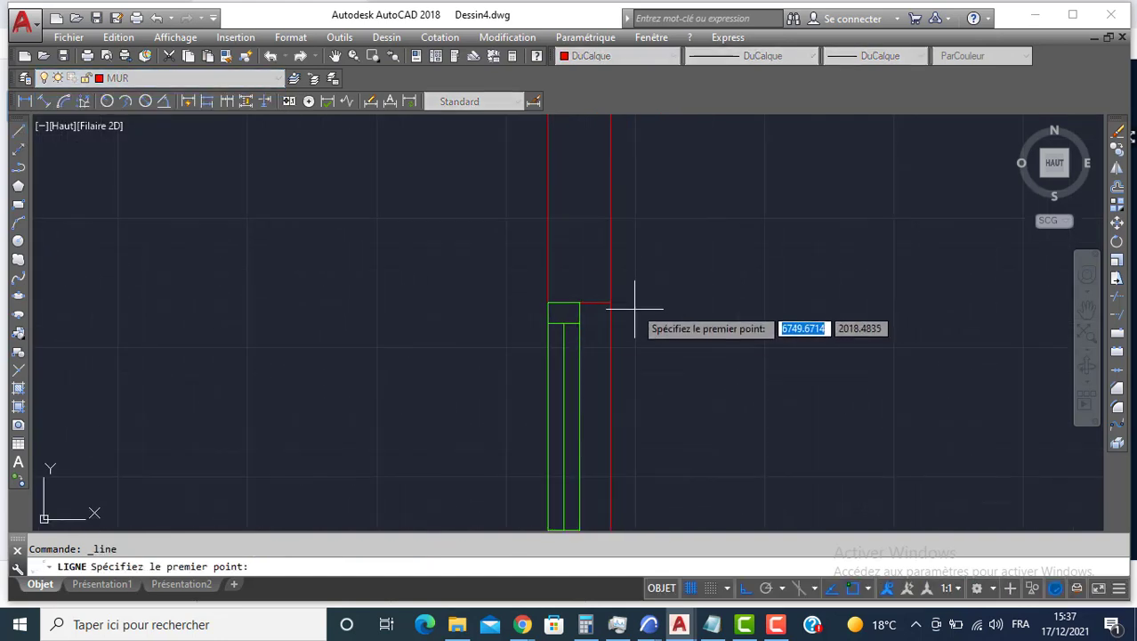
left_click(611, 303)
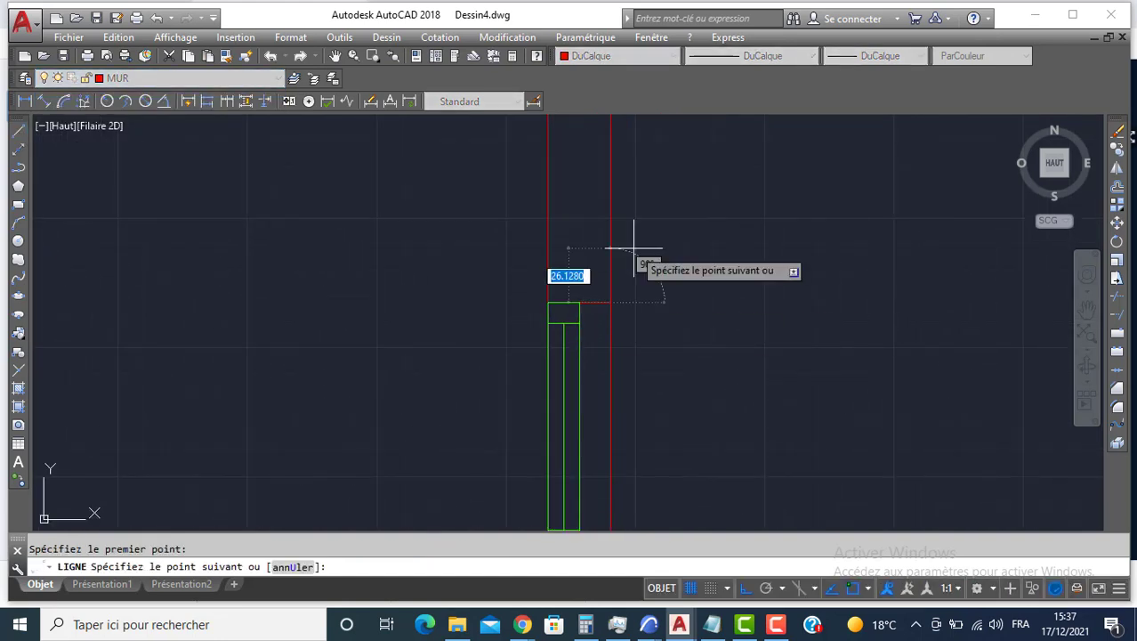
type("15")
key("Return")
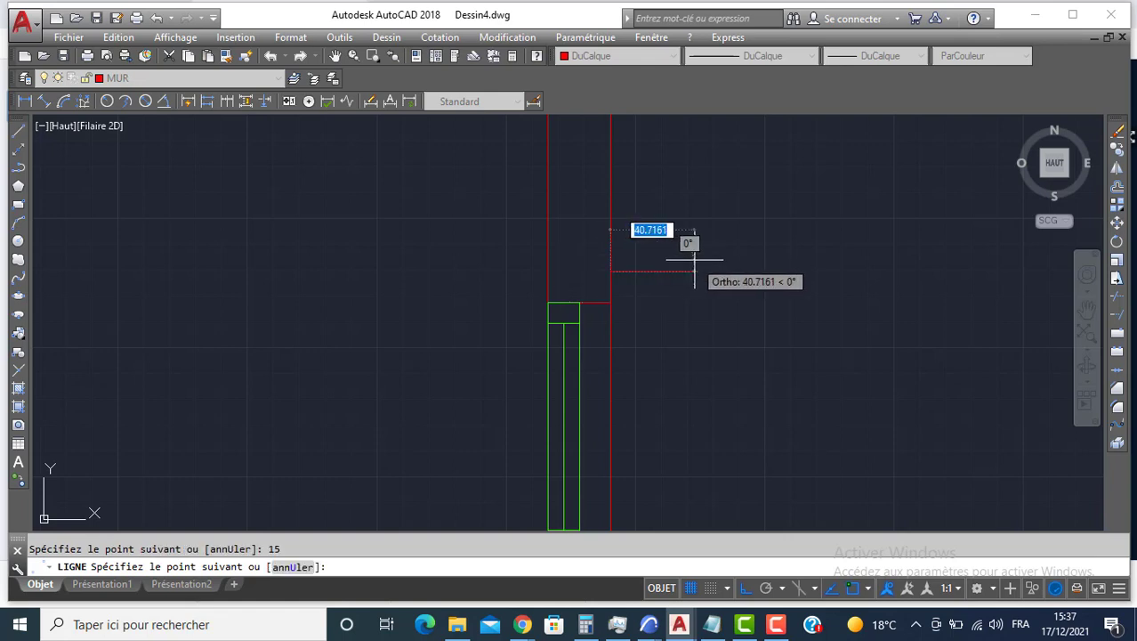
type("15")
key("Return")
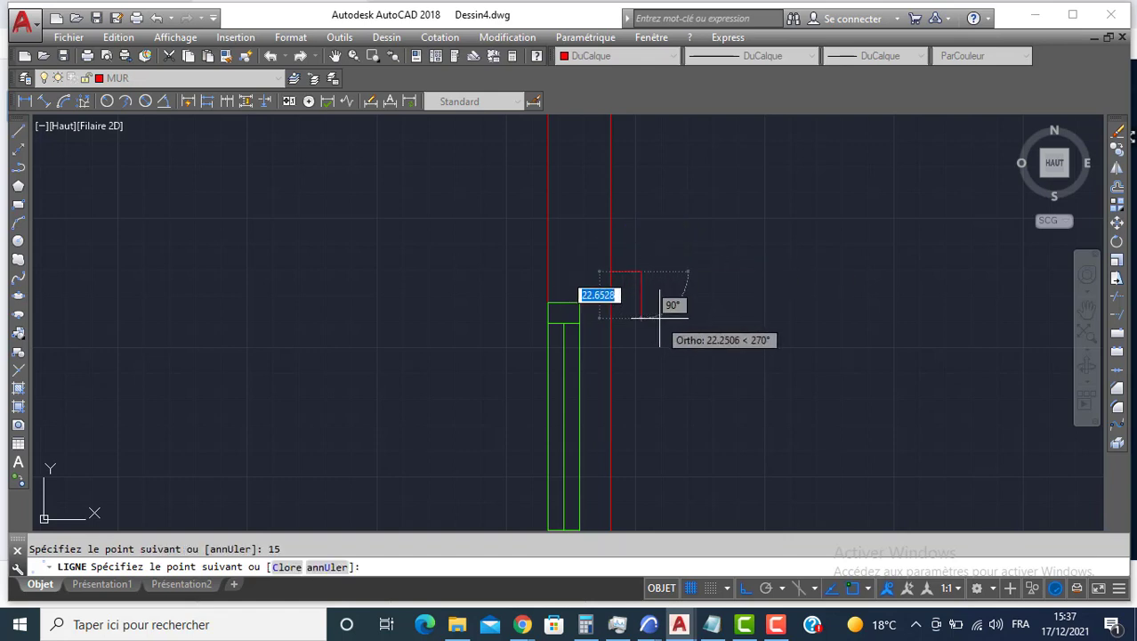
key("Return")
Step: Draw a line from the opening's lower outer corner 15 down and 15 outward, and join it to the end of the upper projection
middle_click_drag(661, 317, 639, 140)
key("Return")
left_click(590, 374)
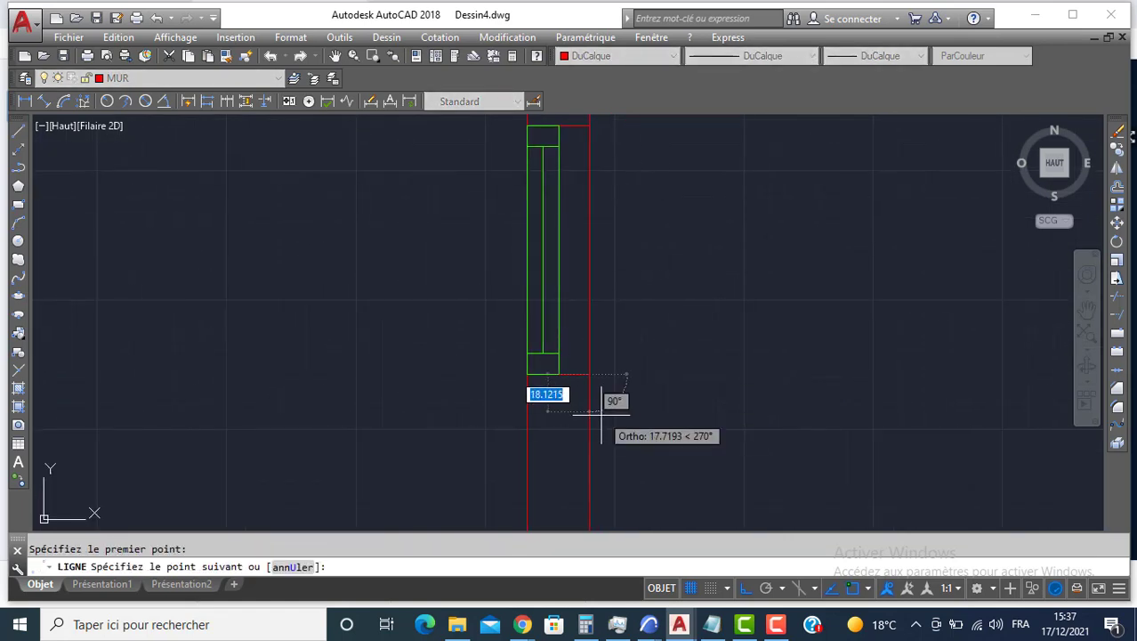
type("15")
key("Return")
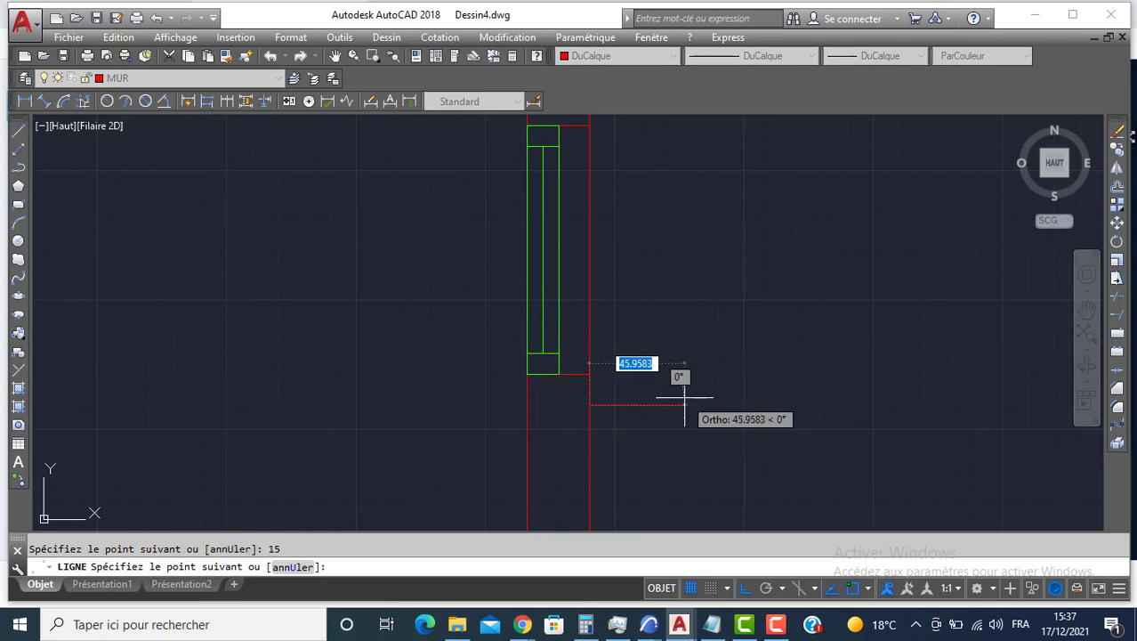
type("15")
key("Return")
scroll(612, 233, "down", 2)
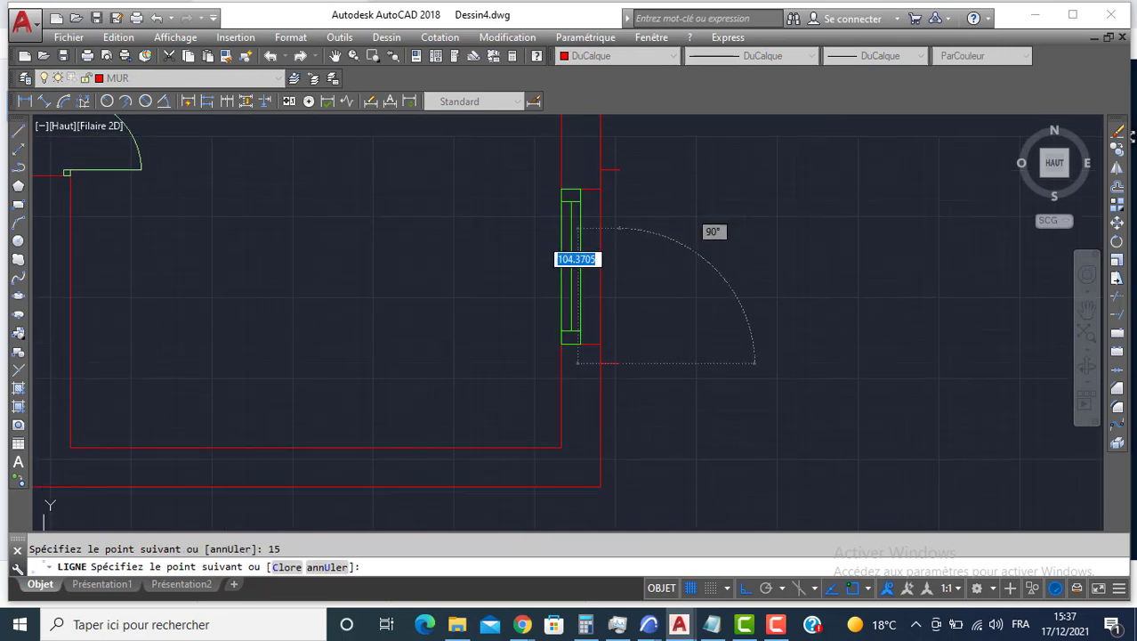
left_click(620, 169)
key("Return")
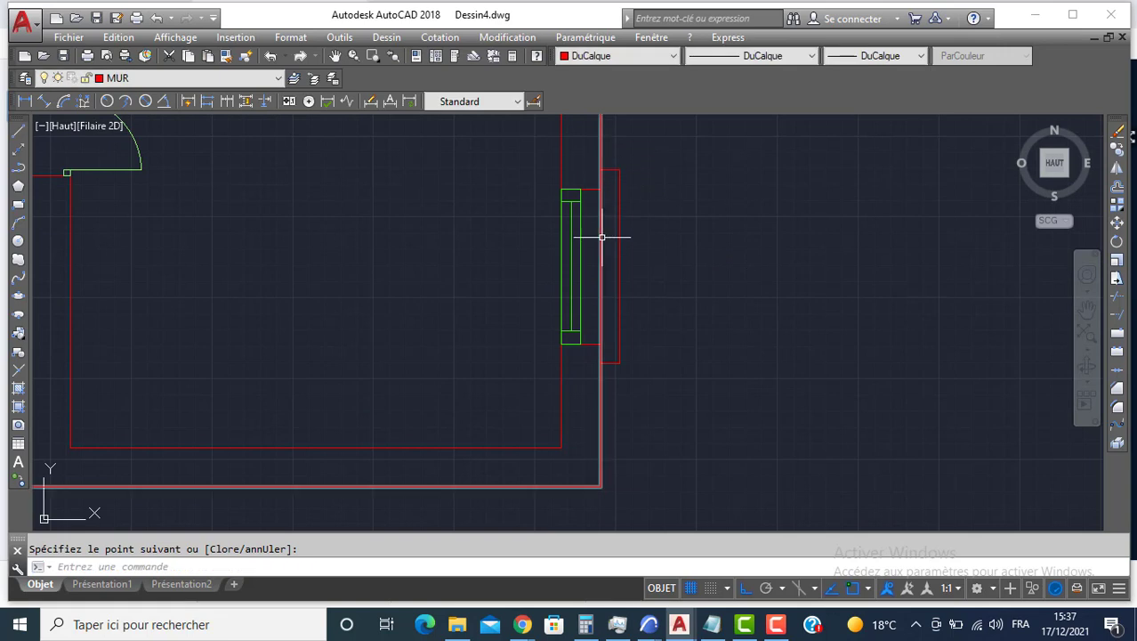
Step: Trim the exterior wall's outer line across the large room's lower window opening
type("AJ")
key("Return")
key("Return")
left_click(602, 254)
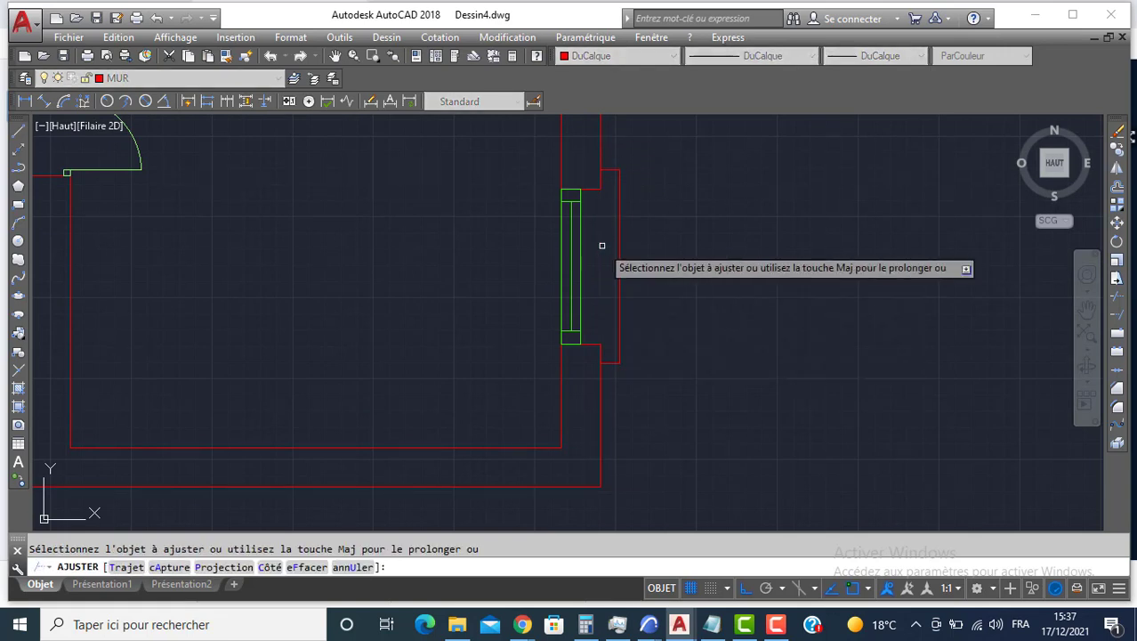
key("Return")
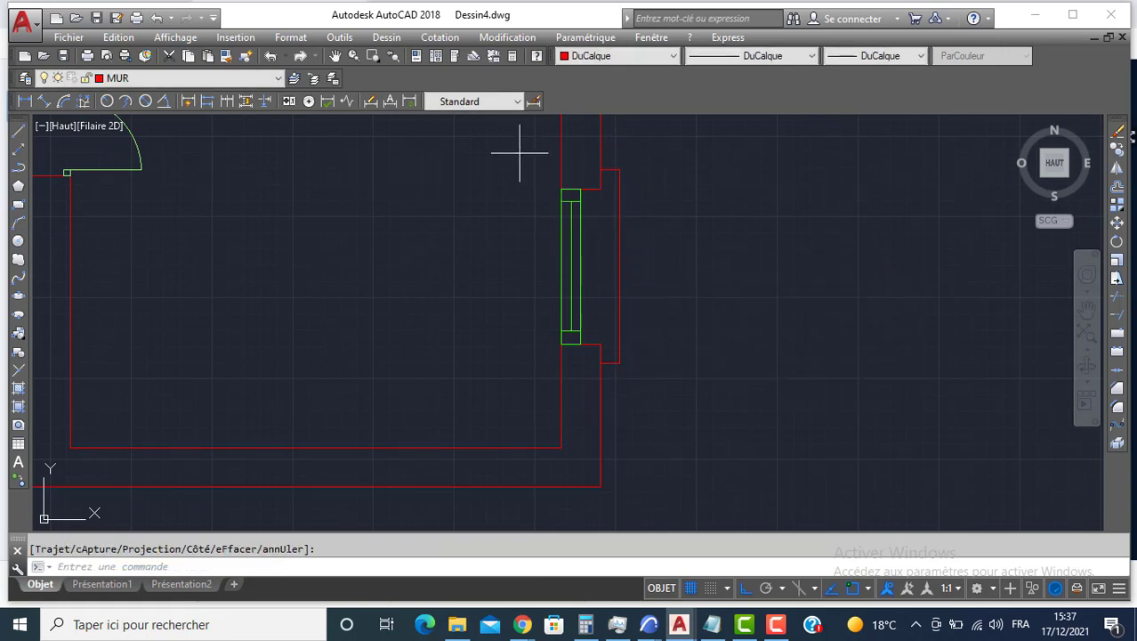
Step: Copy the complete window with its outer projection to the large room's second opening and to the upper room's opening
left_click(520, 152)
left_click(685, 408)
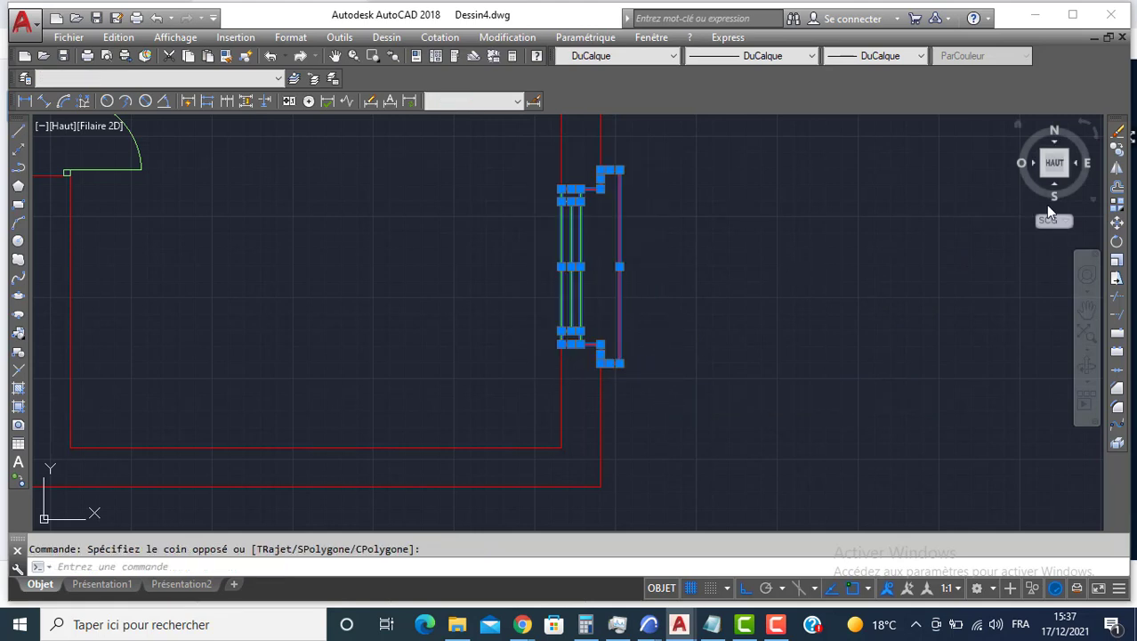
left_click(1114, 153)
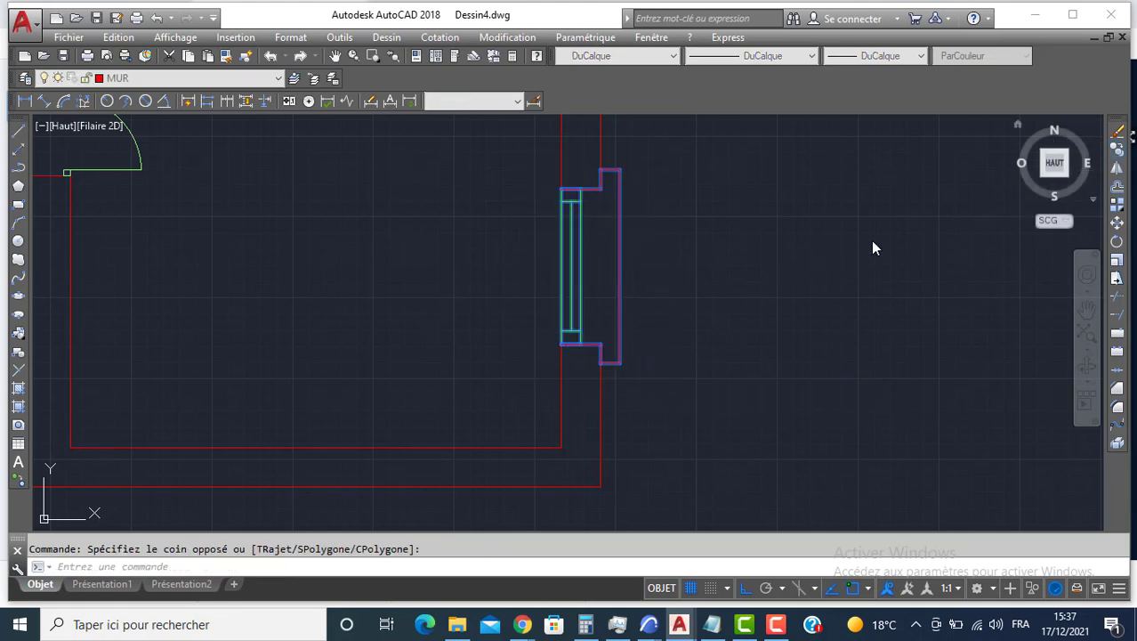
left_click(543, 342)
middle_click_drag(512, 223, 513, 460)
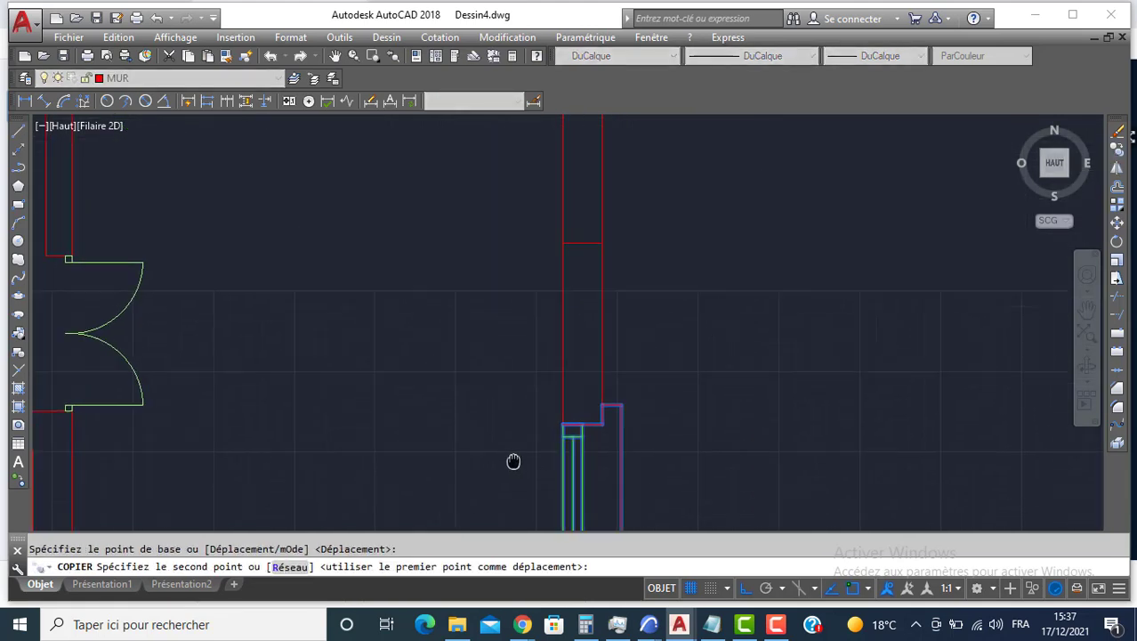
left_click(567, 255)
scroll(565, 253, "down", 4)
middle_click_drag(564, 246, 554, 450)
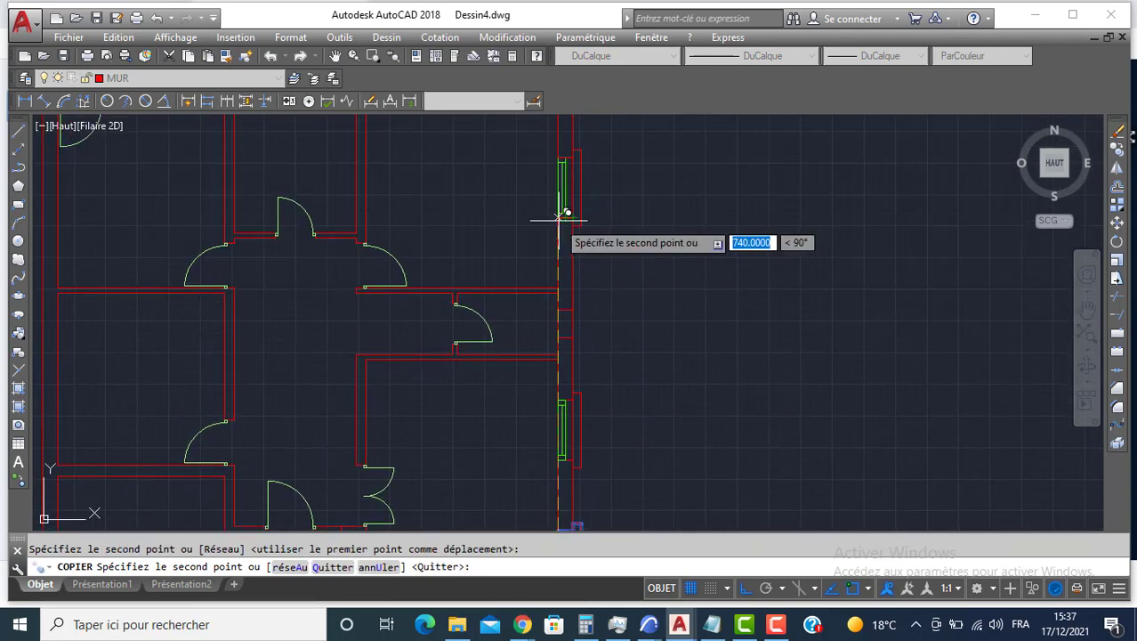
left_click(558, 217)
key("Return")
Step: Trim the exterior wall's outer line across the openings of the two copied windows
middle_click_drag(541, 327, 496, 302)
middle_click_drag(536, 370, 527, 317)
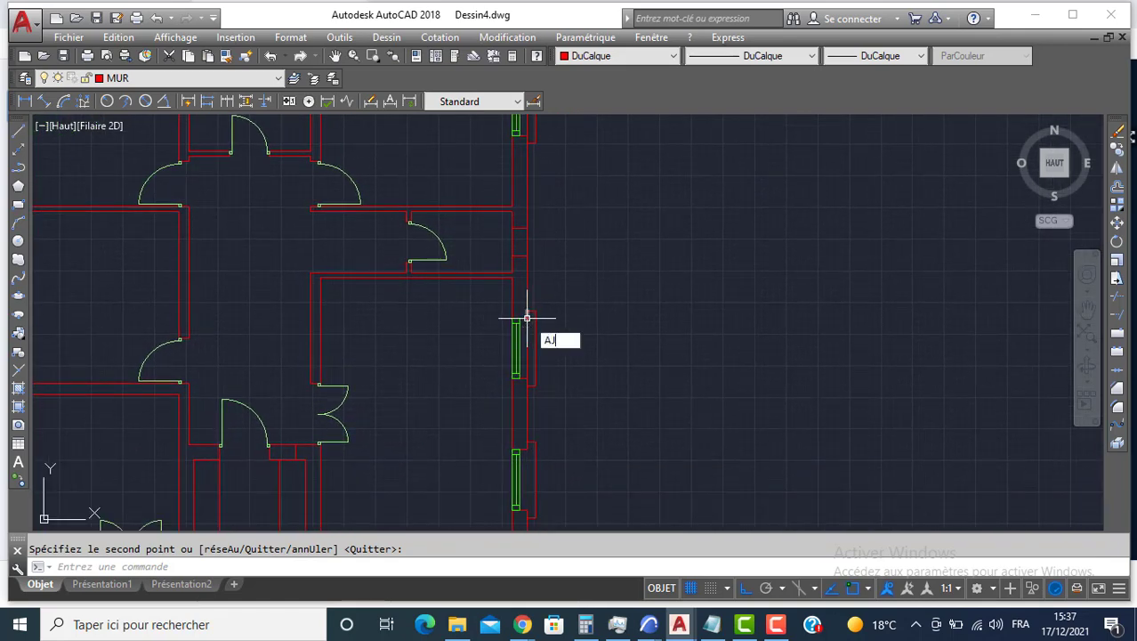
type("AJ")
key("Return")
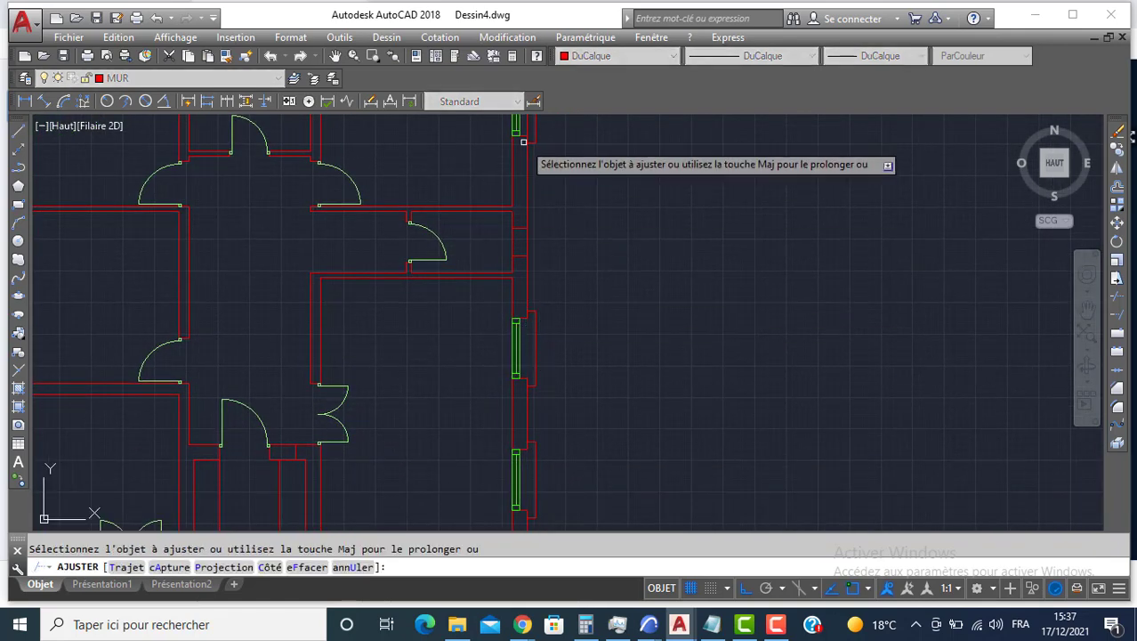
middle_click_drag(524, 141, 524, 227)
key("Return")
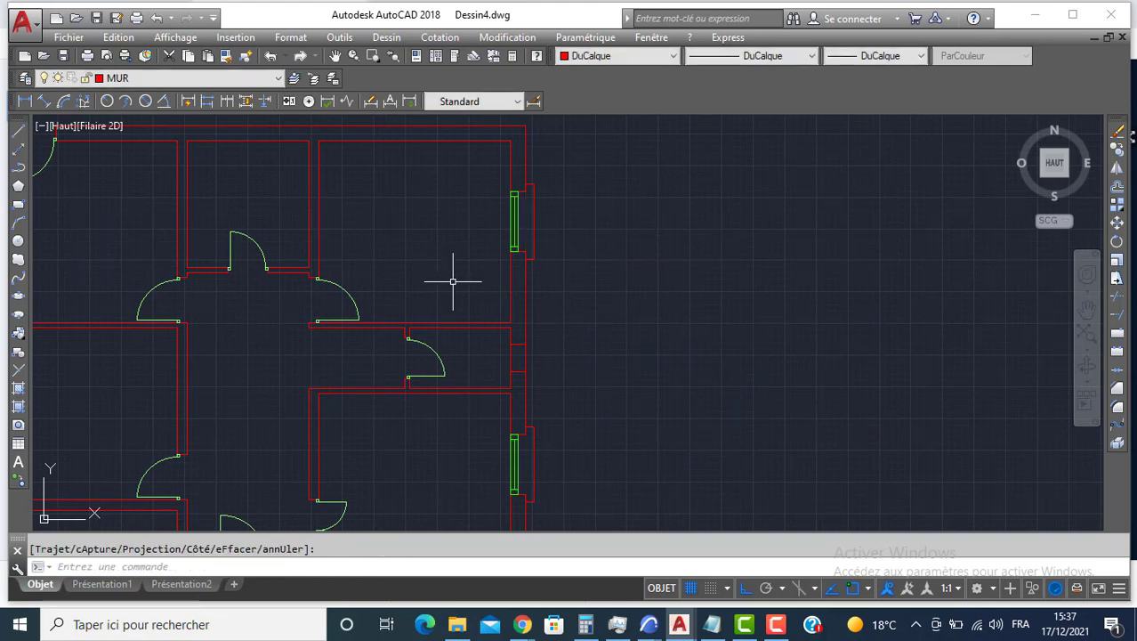
Step: On the FENETRE layer, draw a closed rectangle across the inner half of the small middle room's exterior wall opening
left_click(146, 77)
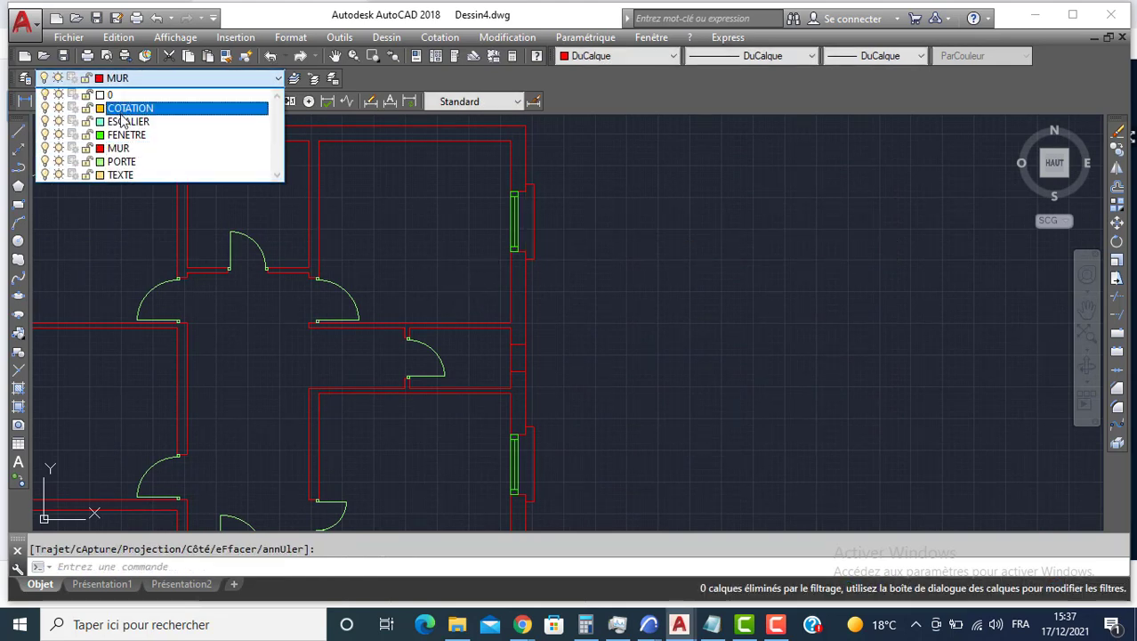
left_click(129, 134)
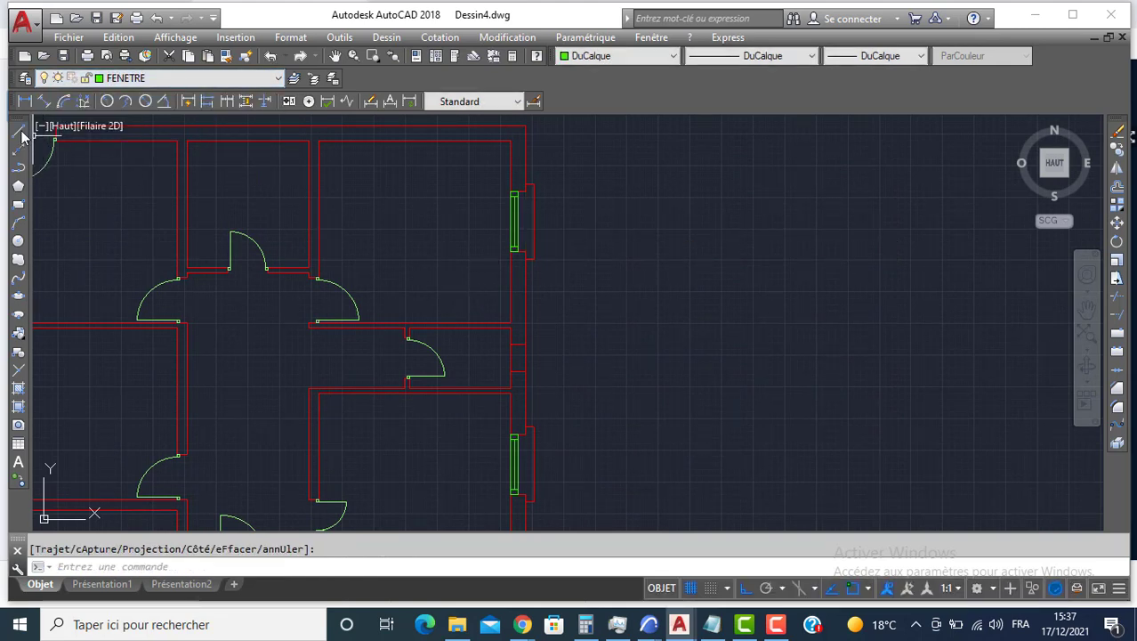
scroll(492, 350, "up", 4)
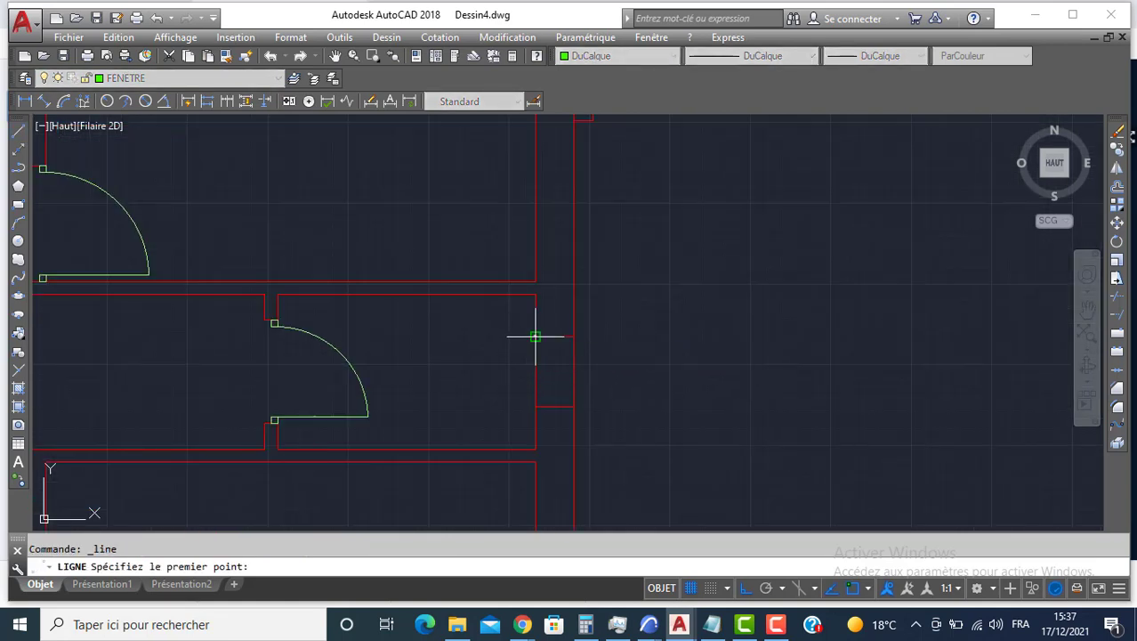
left_click(536, 336)
left_click(552, 336)
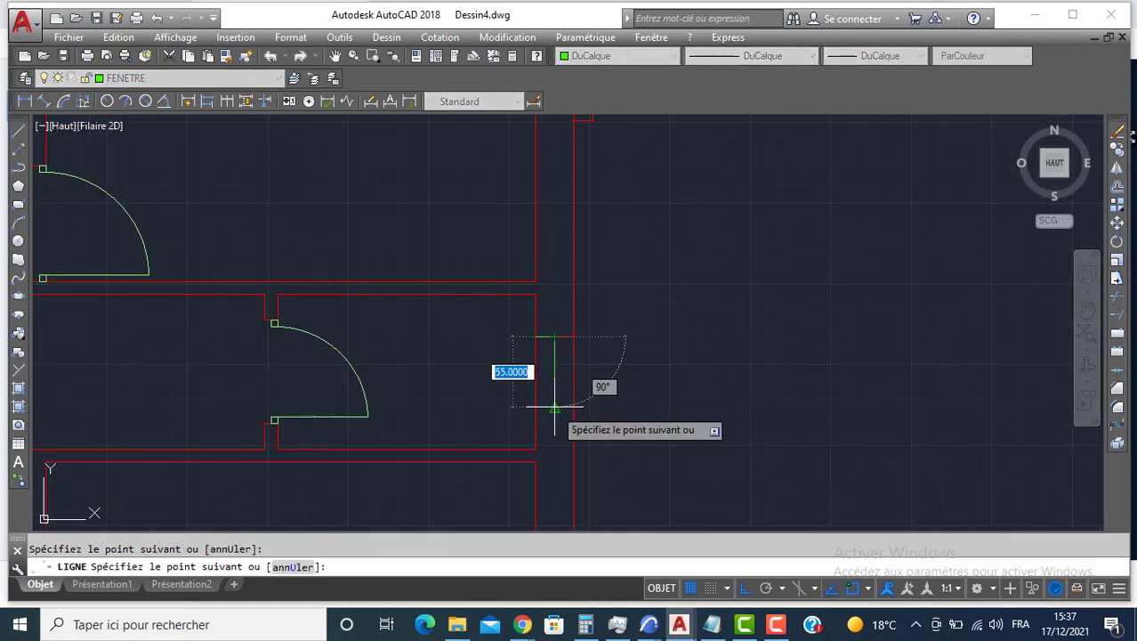
left_click(553, 406)
left_click(536, 407)
left_click(536, 337)
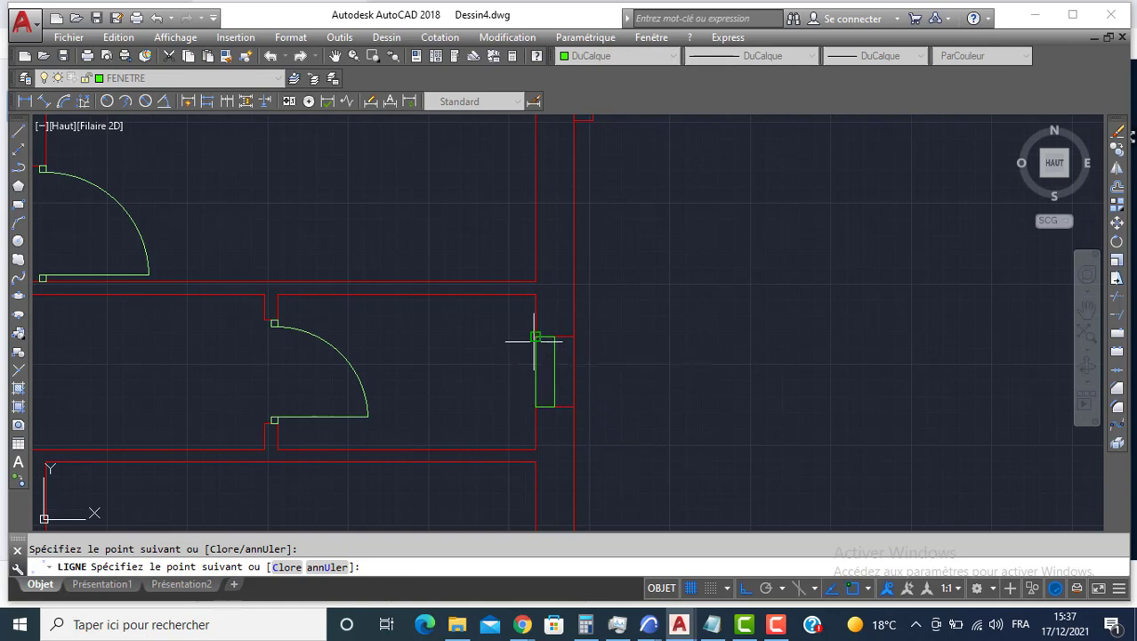
key("Return")
Step: Offset the upper and lower short edges of the new window rectangle inward by 10
type("dec")
key("Return")
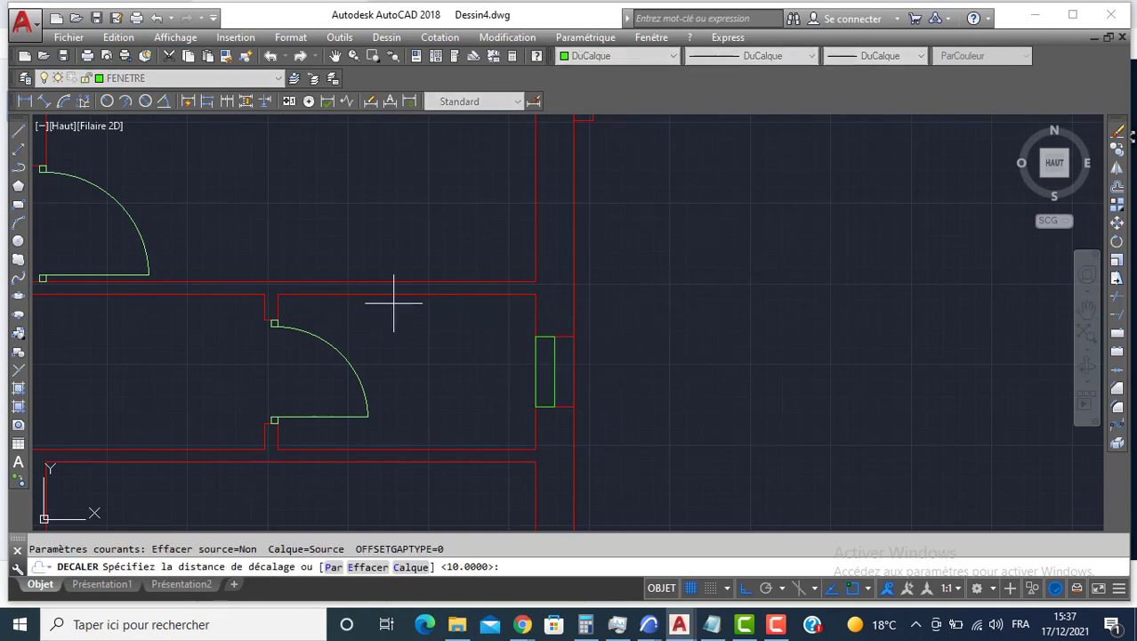
key("Return")
scroll(545, 338, "up", 2)
left_click(543, 343)
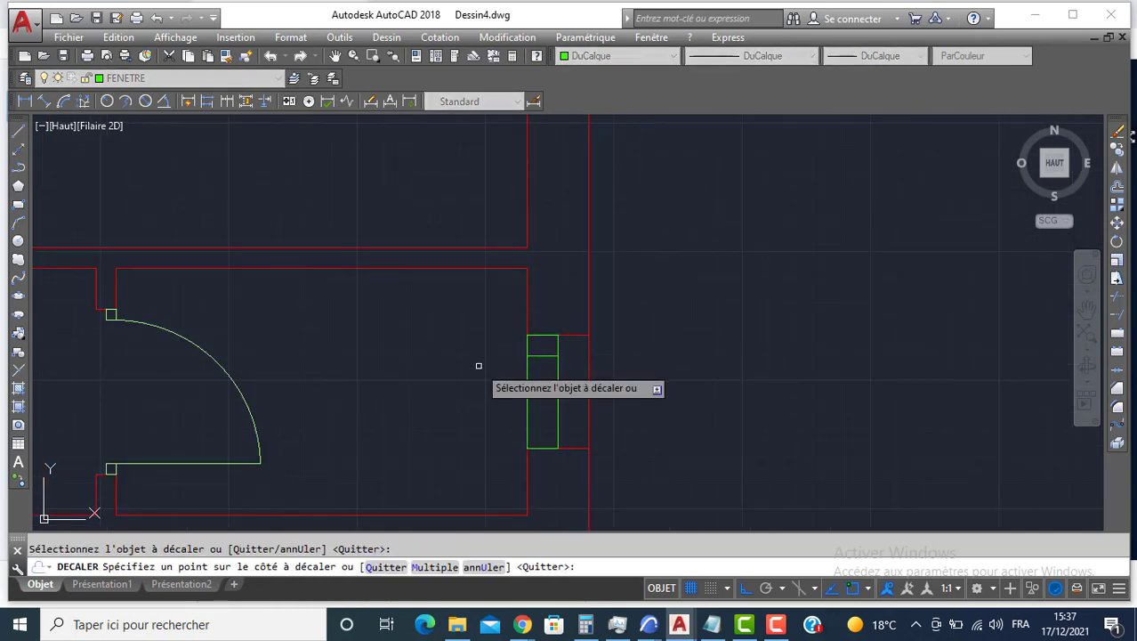
left_click(551, 447)
left_click(485, 378)
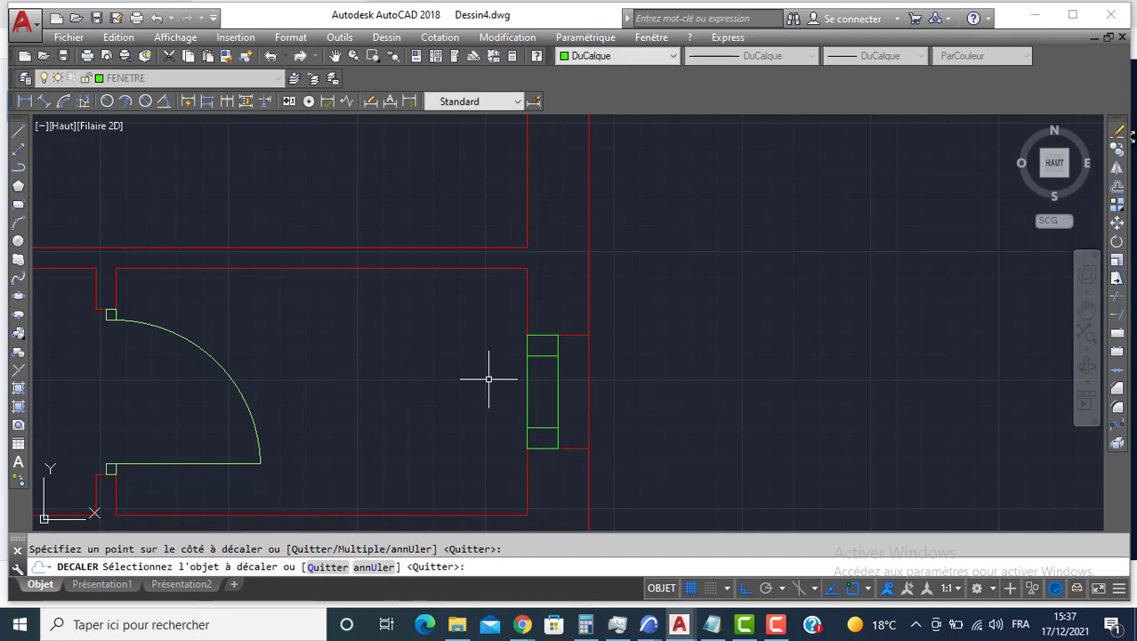
key("Return")
Step: Draw the small window's glass line between the midpoints of its two offset lines
type("l")
key("Return")
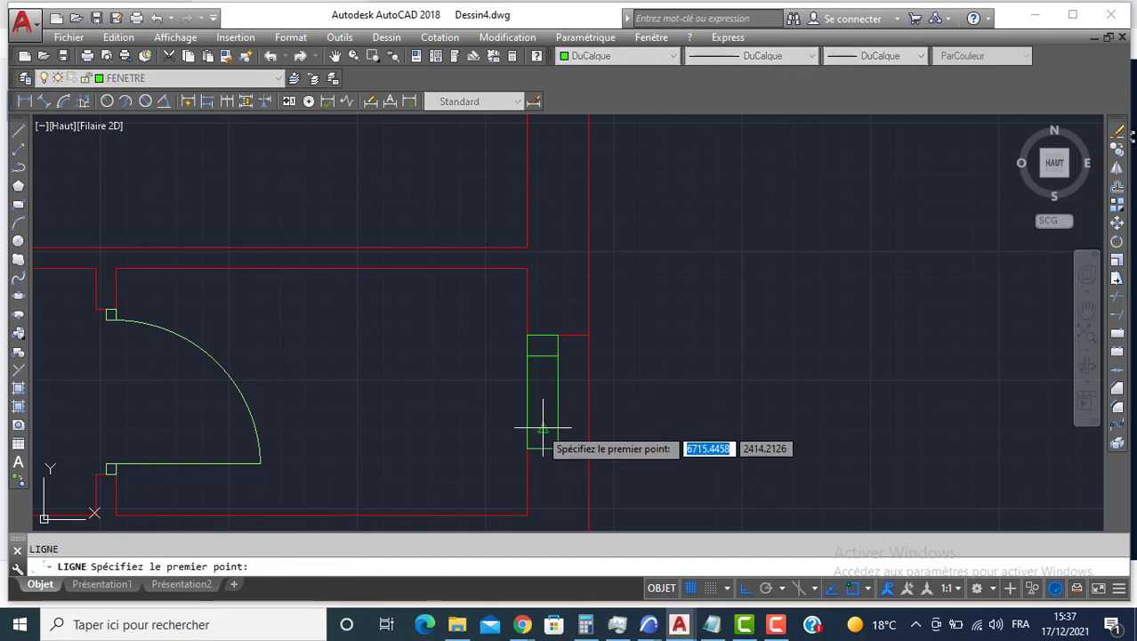
left_click(542, 427)
key("Escape")
Step: On the ESCALIER layer, draw a line across the outer end of the entrance passage between its two side walls
scroll(339, 278, "down", 5)
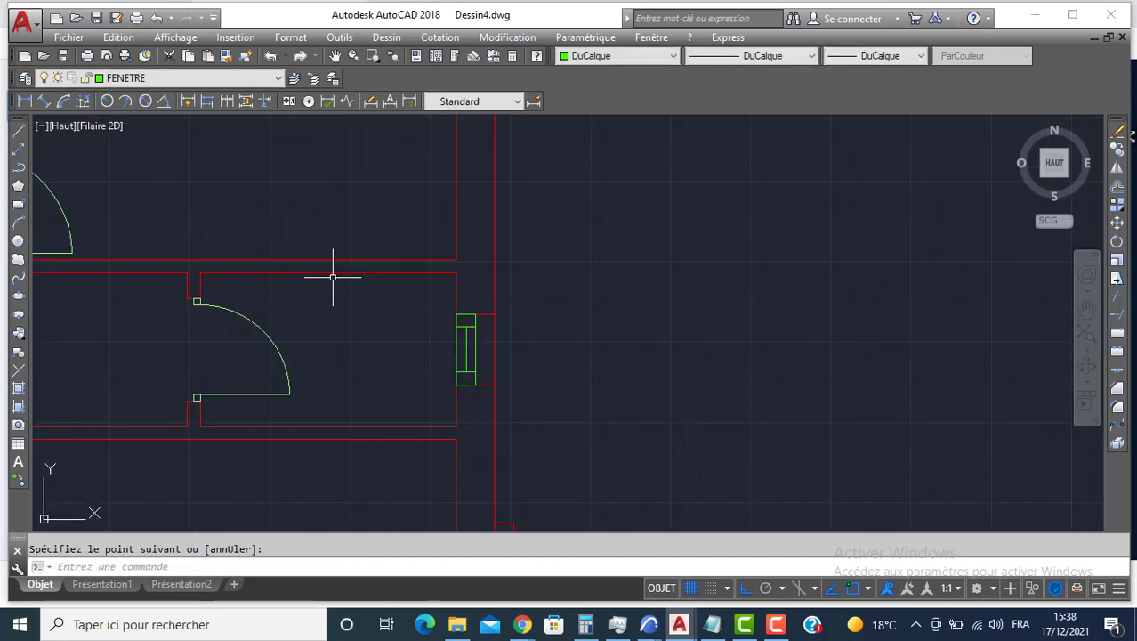
middle_click_drag(325, 279, 359, 279)
scroll(356, 276, "down", 2)
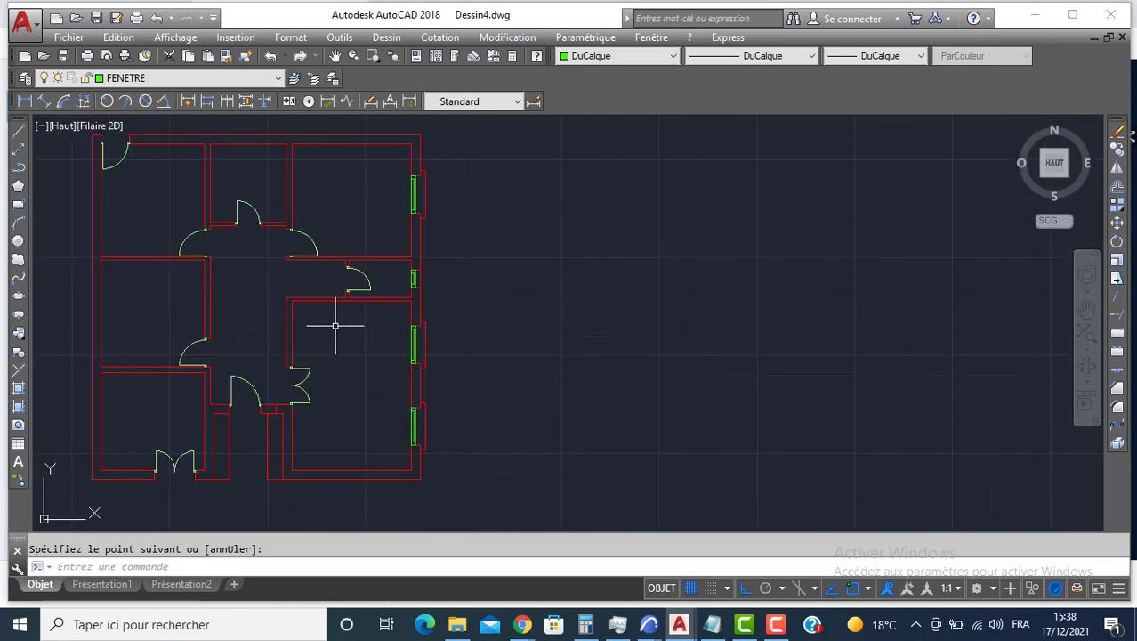
mouse_move(335, 326)
middle_mouse_down()
mouse_move(381, 312)
mouse_move(400, 348)
middle_mouse_up()
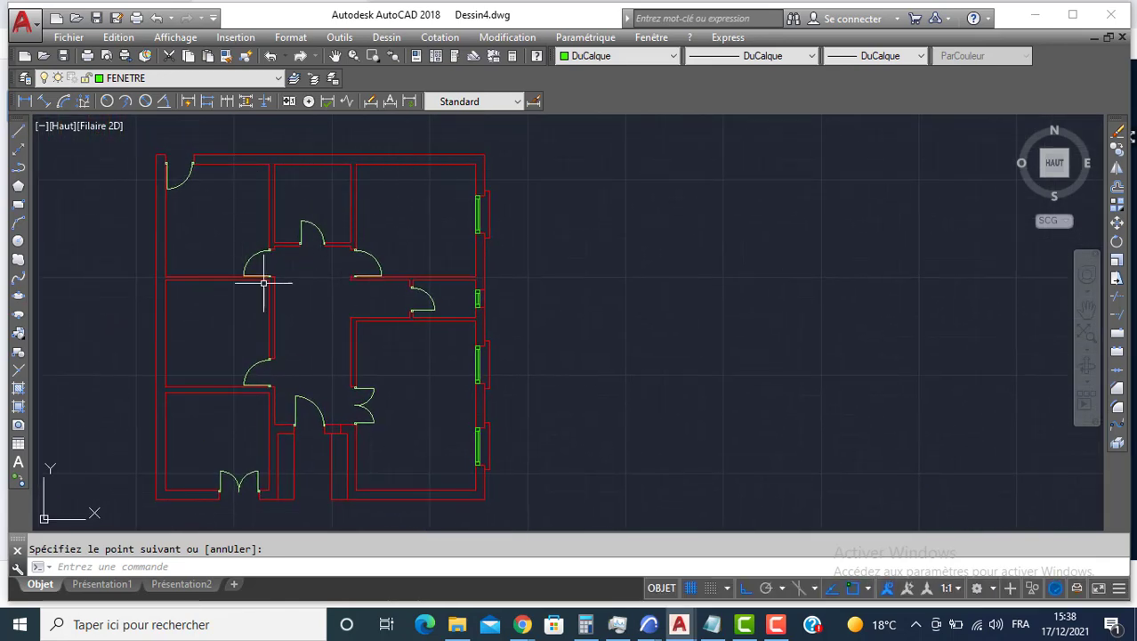
middle_click_drag(388, 466, 424, 449)
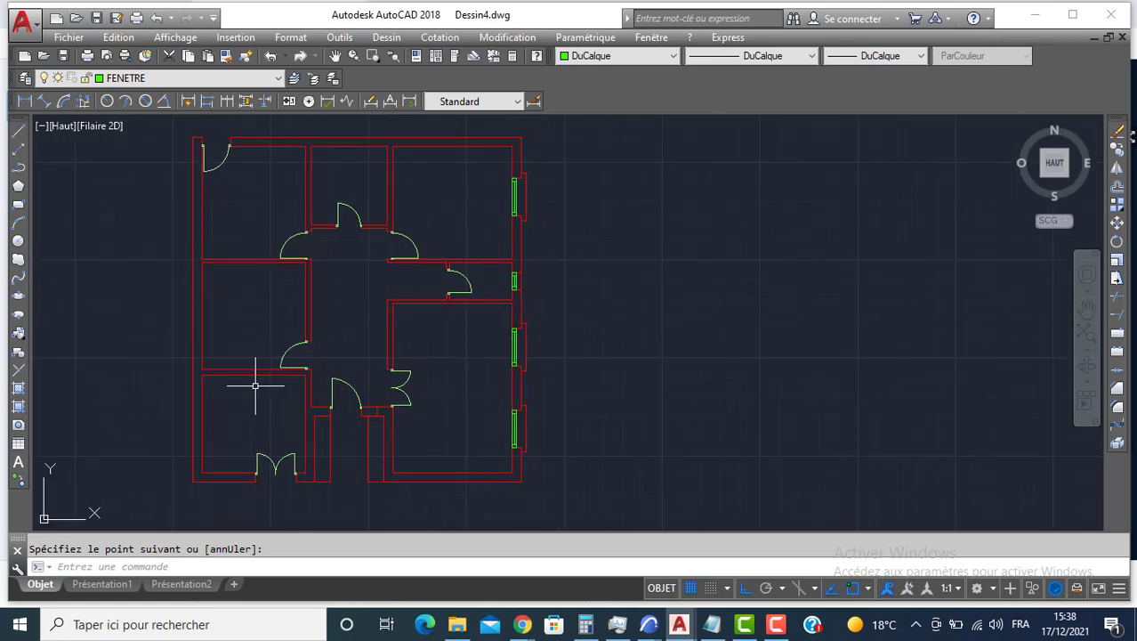
left_click(136, 80)
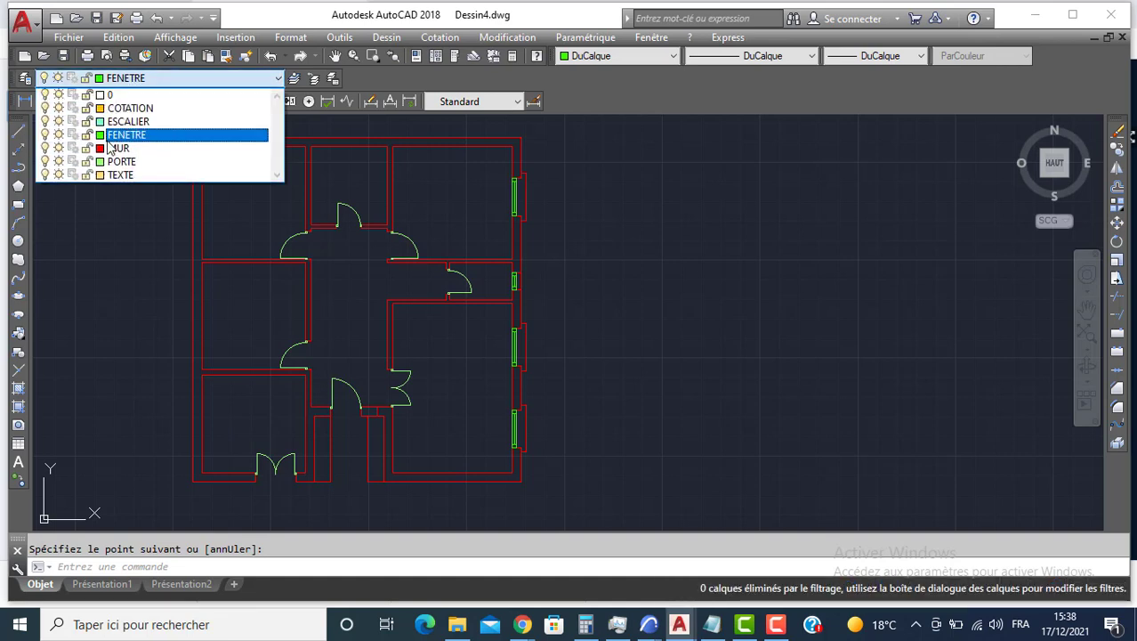
left_click(129, 120)
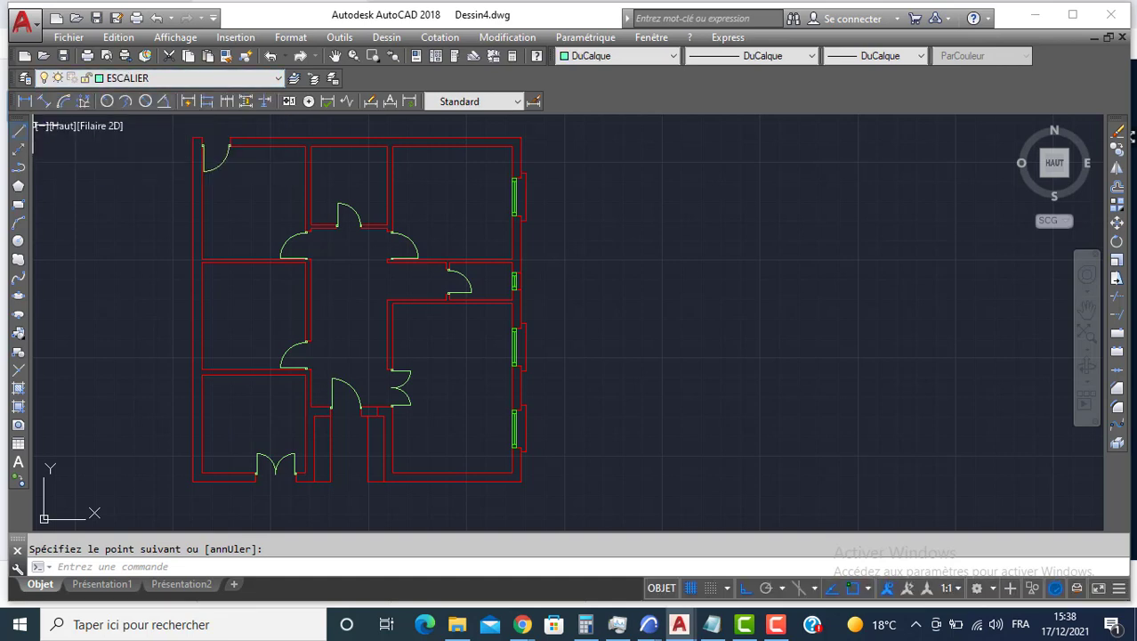
left_click(19, 131)
scroll(346, 501, "up", 2)
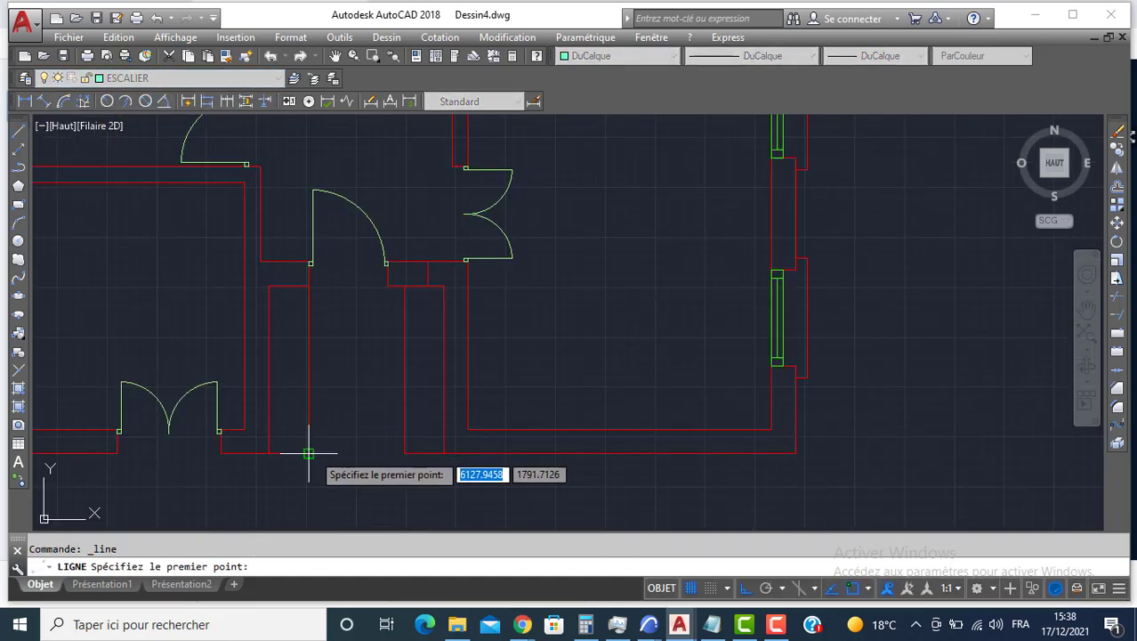
left_click(308, 454)
left_click(404, 453)
key("Return")
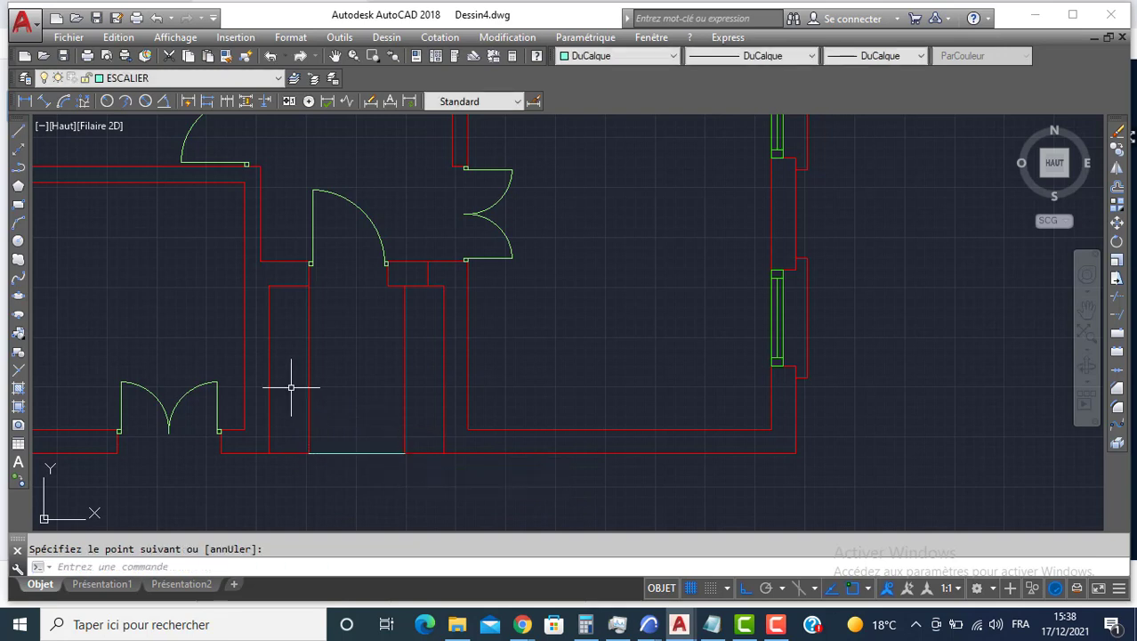
Step: Offset the entrance line into the passage three times in succession, 30 apart, to form the stair treads
type("DEC")
key("Return")
type("3")
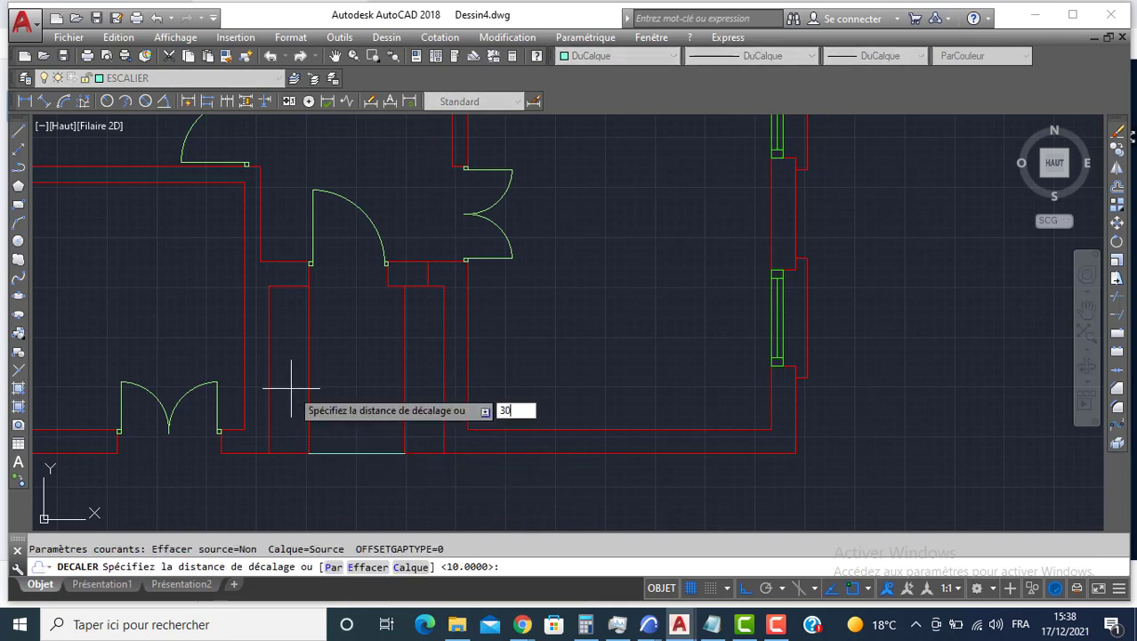
type("0")
key("Return")
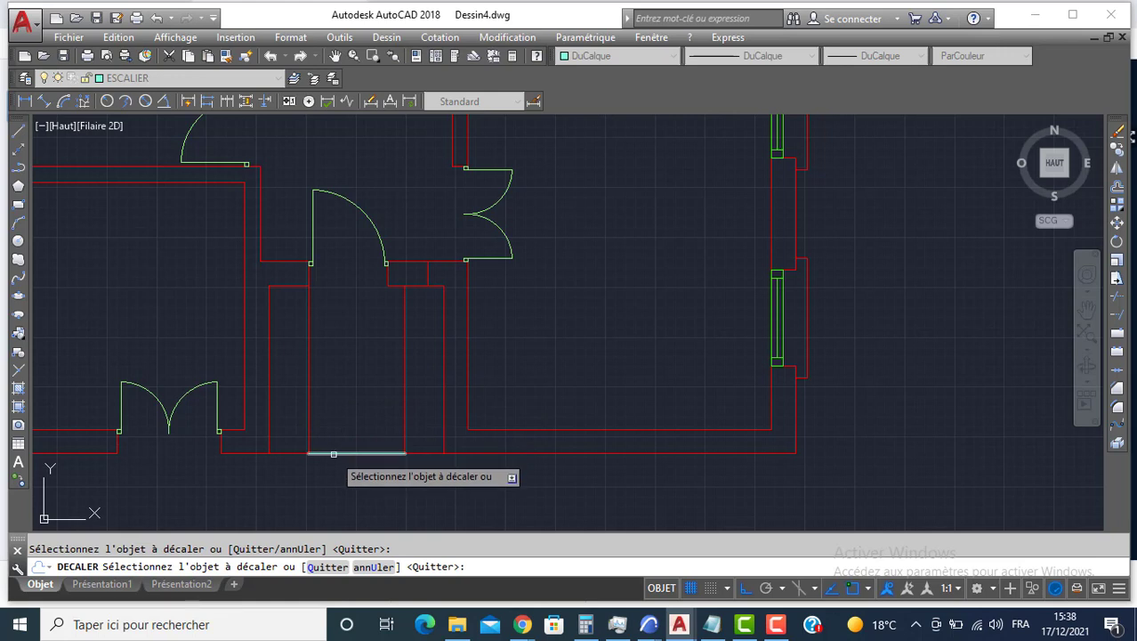
left_click(334, 454)
left_click(332, 417)
left_click(334, 429)
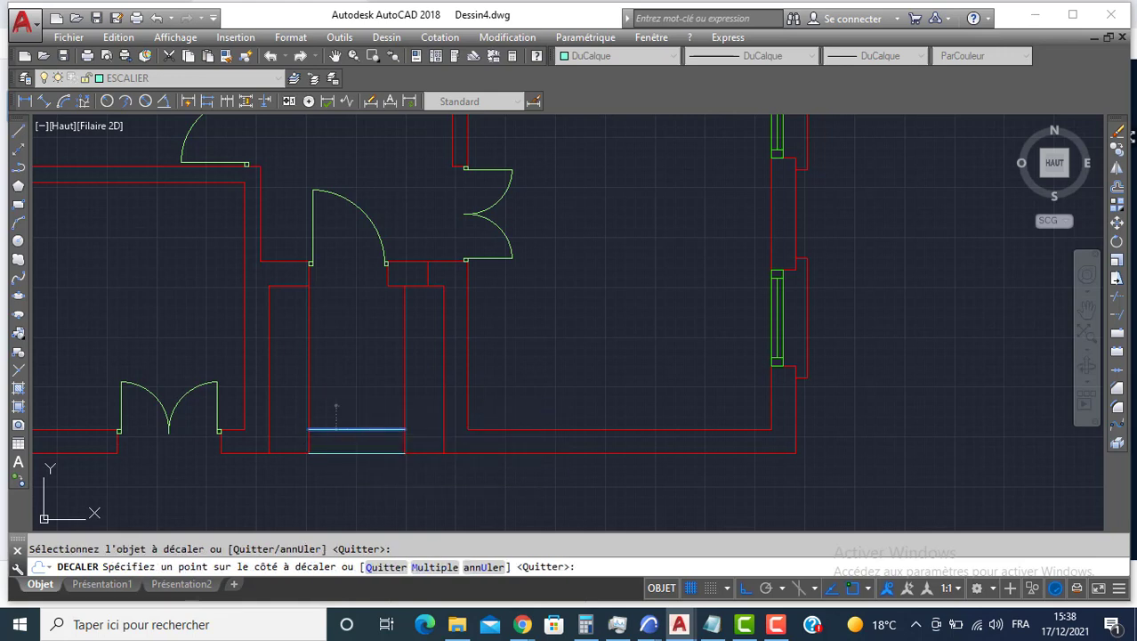
left_click(335, 411)
left_click(333, 406)
left_click(347, 367)
key("Return")
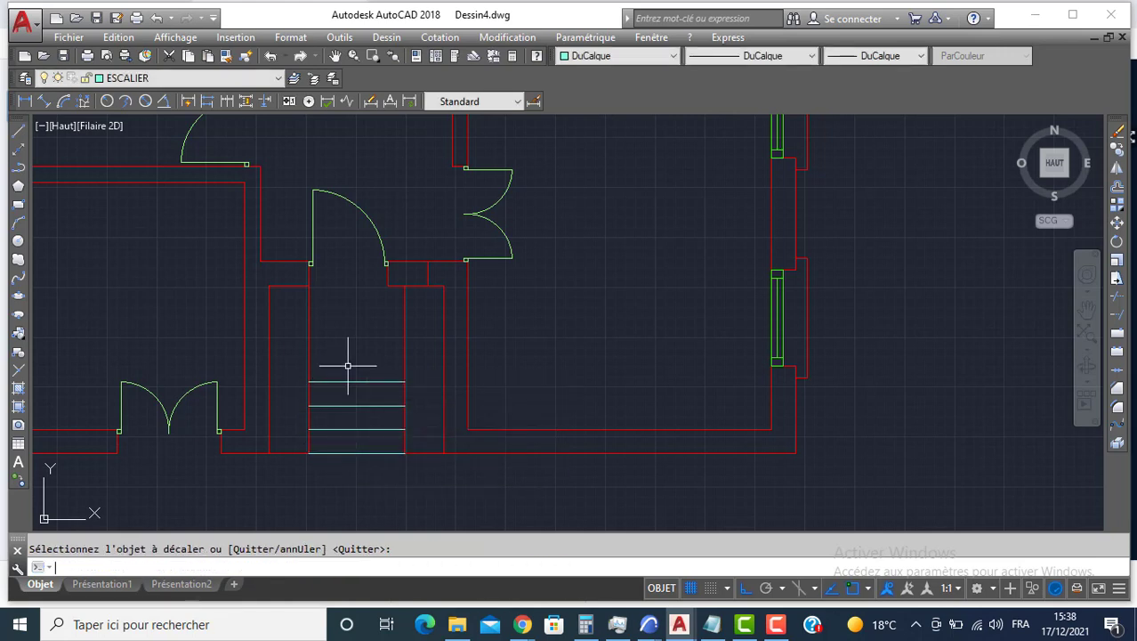
Step: Draw the two side lines of the entrance stair from the innermost tread to the outermost tread
key("Return")
left_click(309, 382)
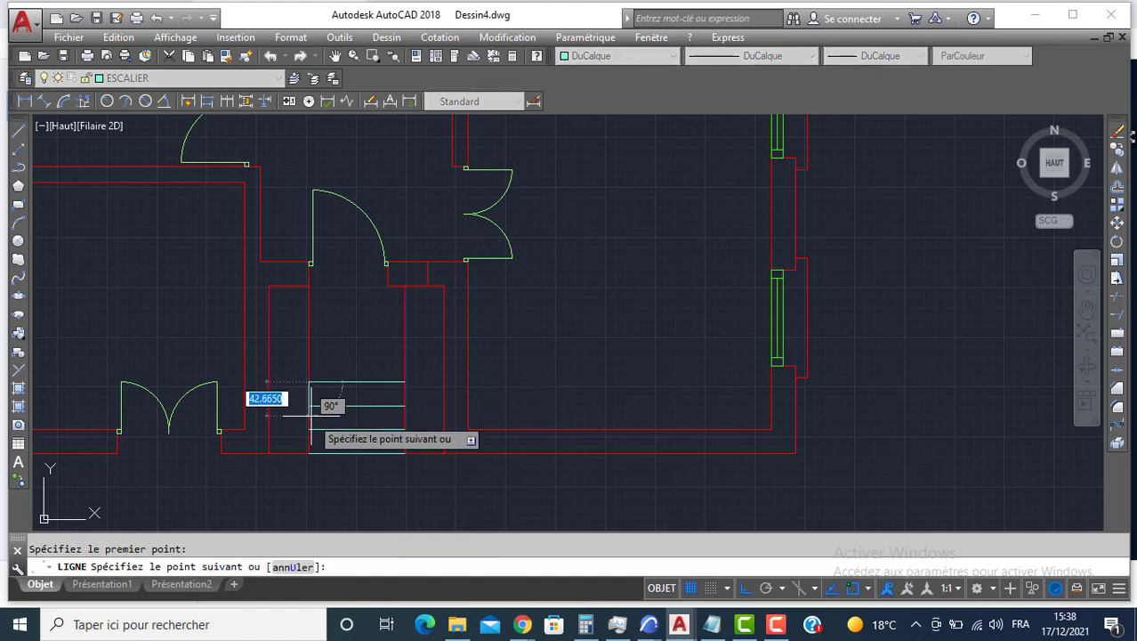
left_click(309, 453)
key("Return")
key("Return")
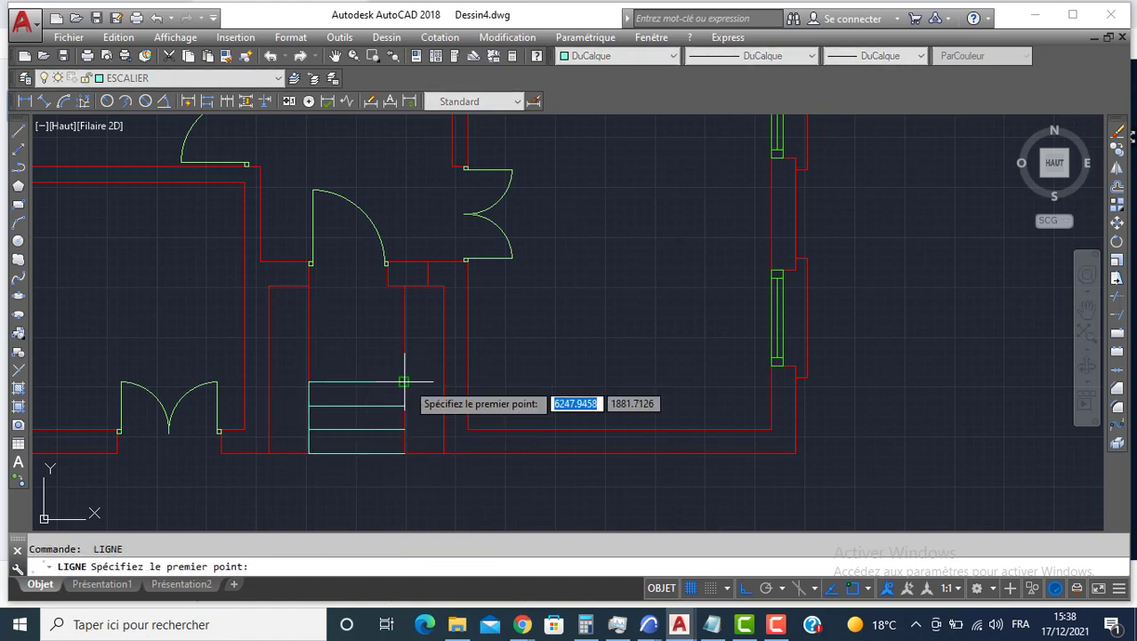
left_click(405, 382)
left_click(405, 453)
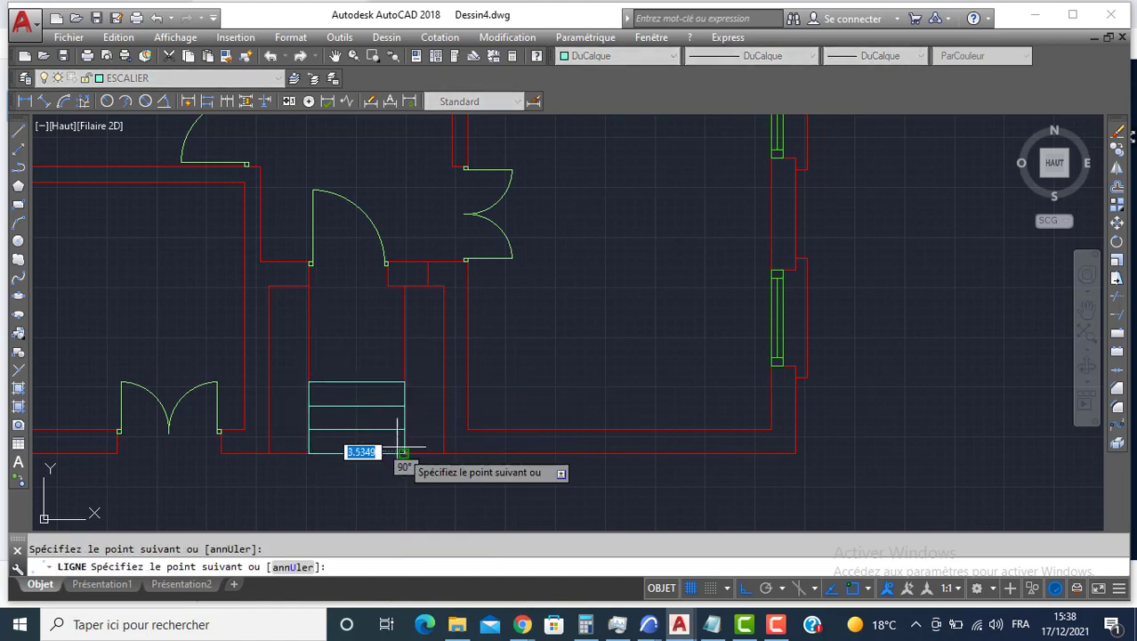
middle_click_drag(283, 440, 389, 360)
key("Return")
Step: Draw a rectangular step 30 deep outside the exterior double door, spanning the full door opening
key("Return")
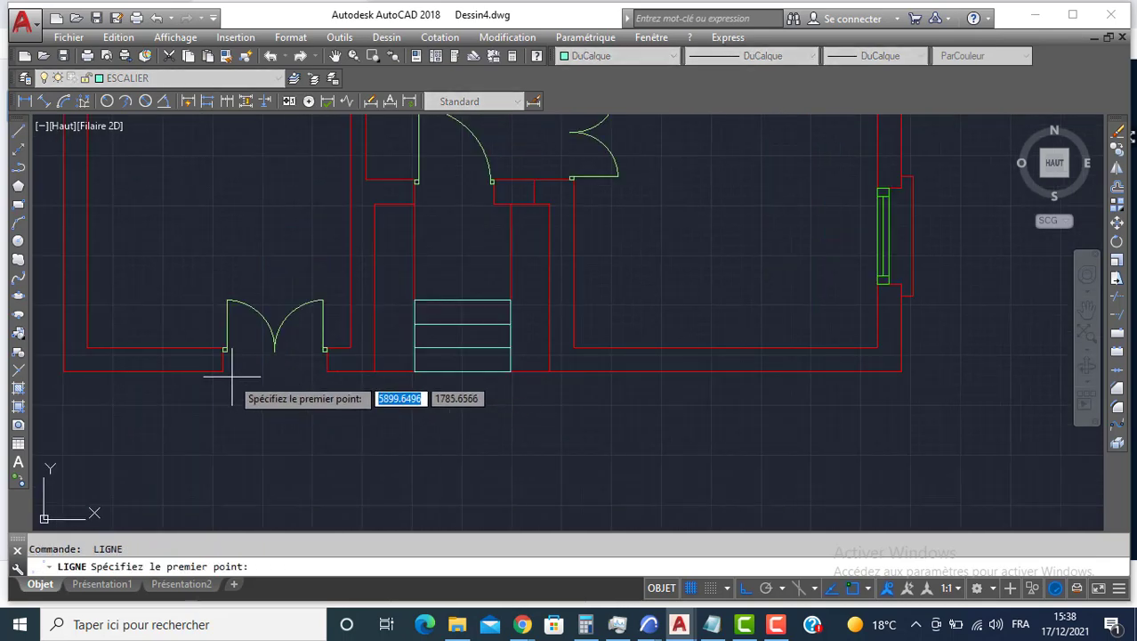
left_click(223, 372)
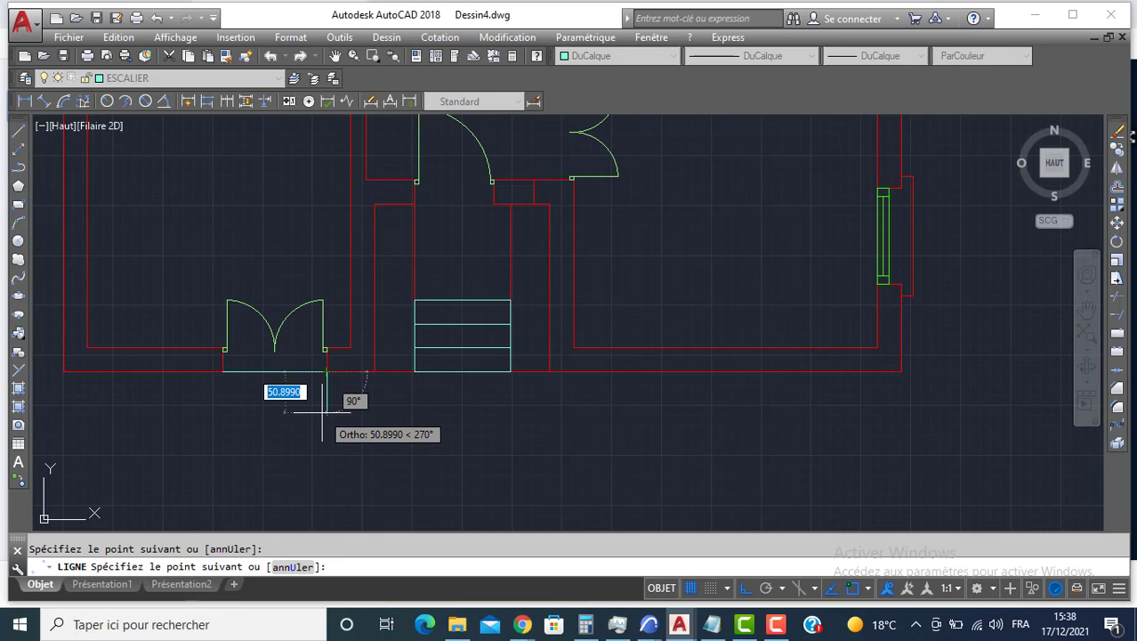
type("30")
key("Return")
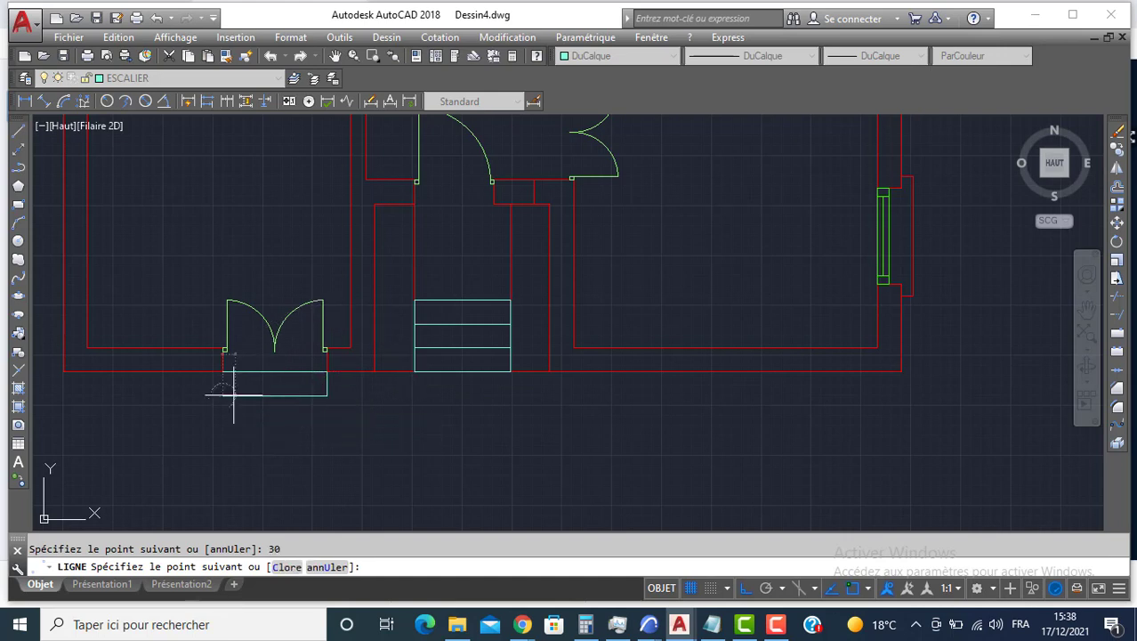
left_click(223, 395)
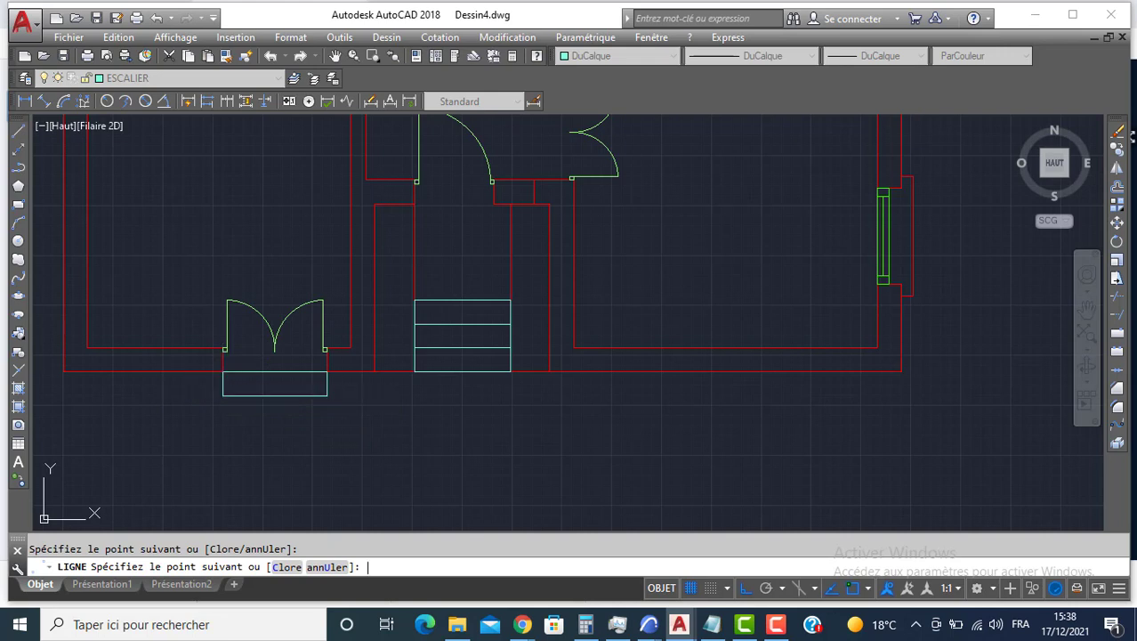
left_click(225, 372)
key("Return")
Step: Offset the outer edge of the double door's step outward three times in succession, 30 apart
type("dc")
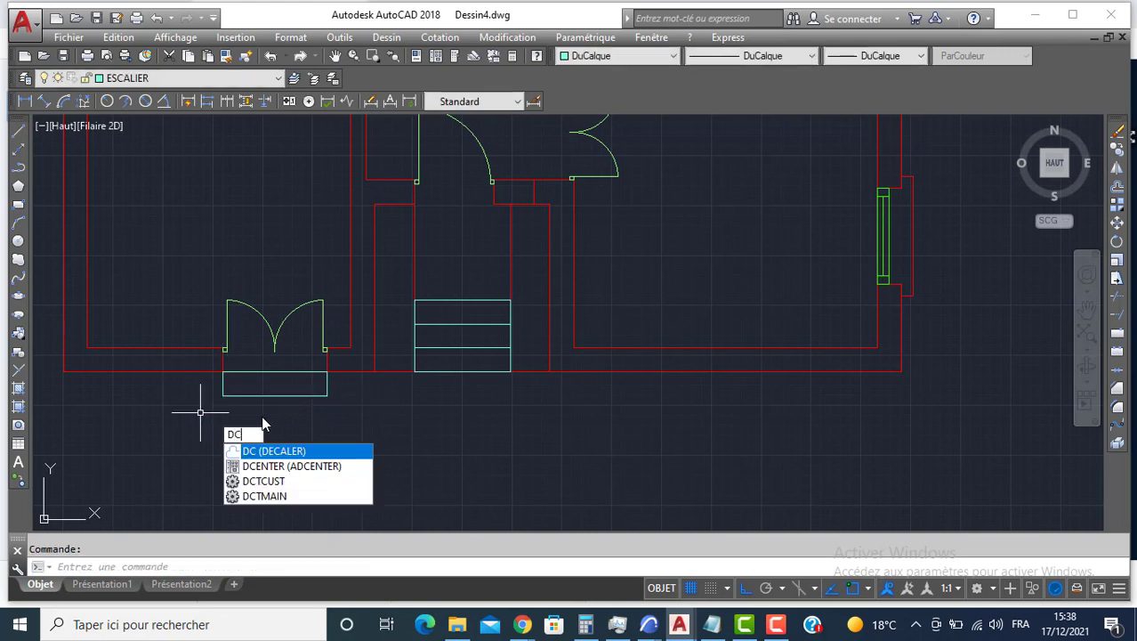
key("Return")
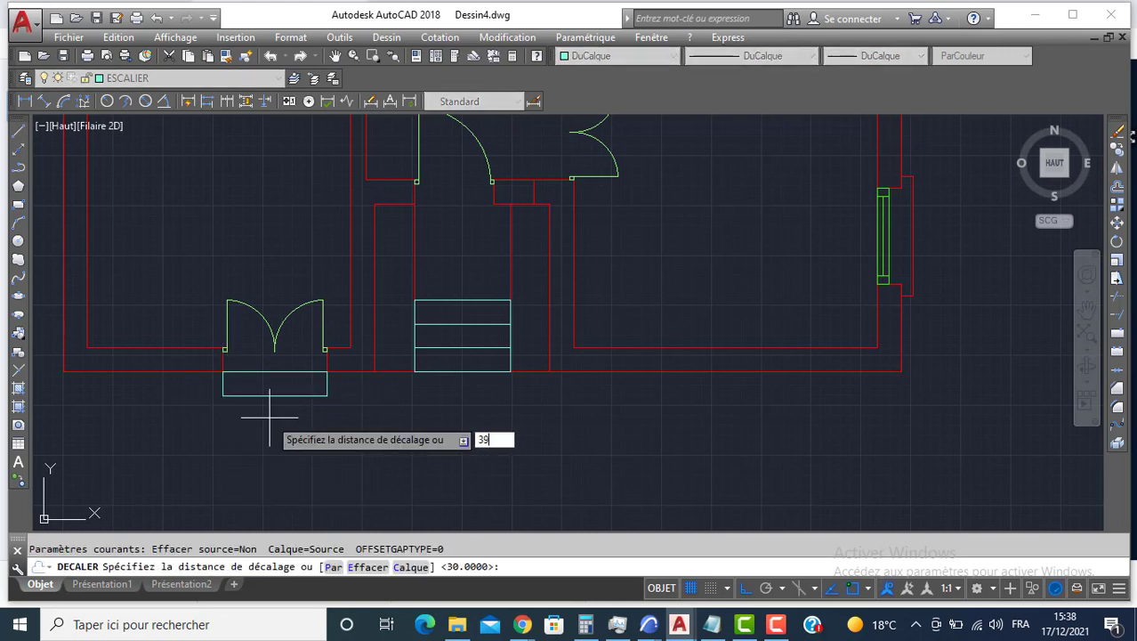
key("Return")
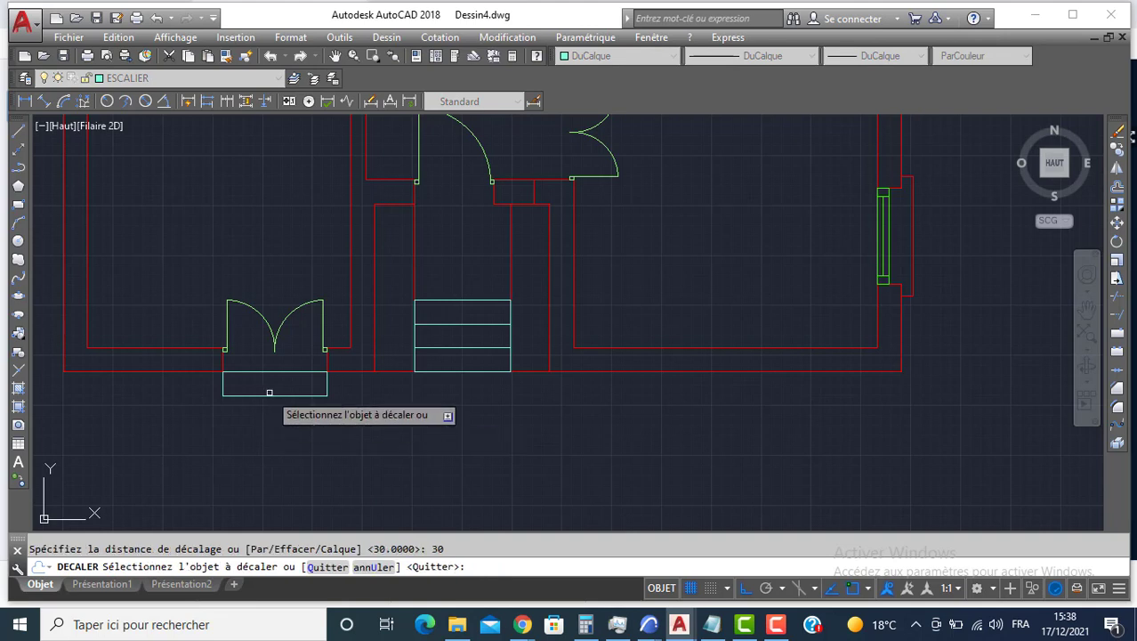
left_click(270, 395)
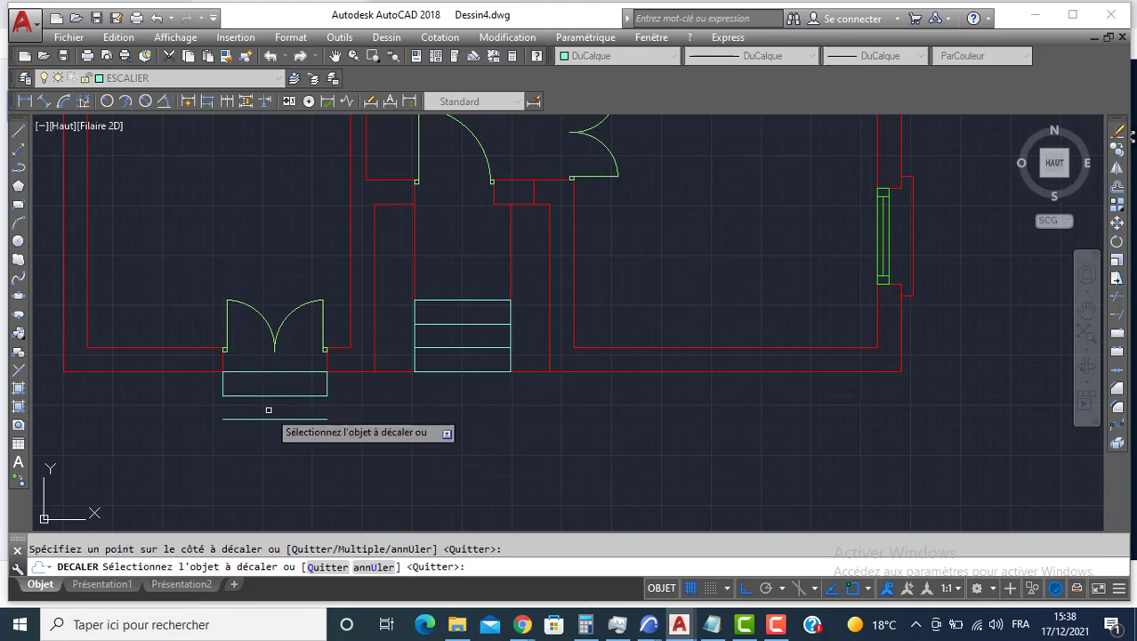
left_click(263, 418)
left_click(262, 436)
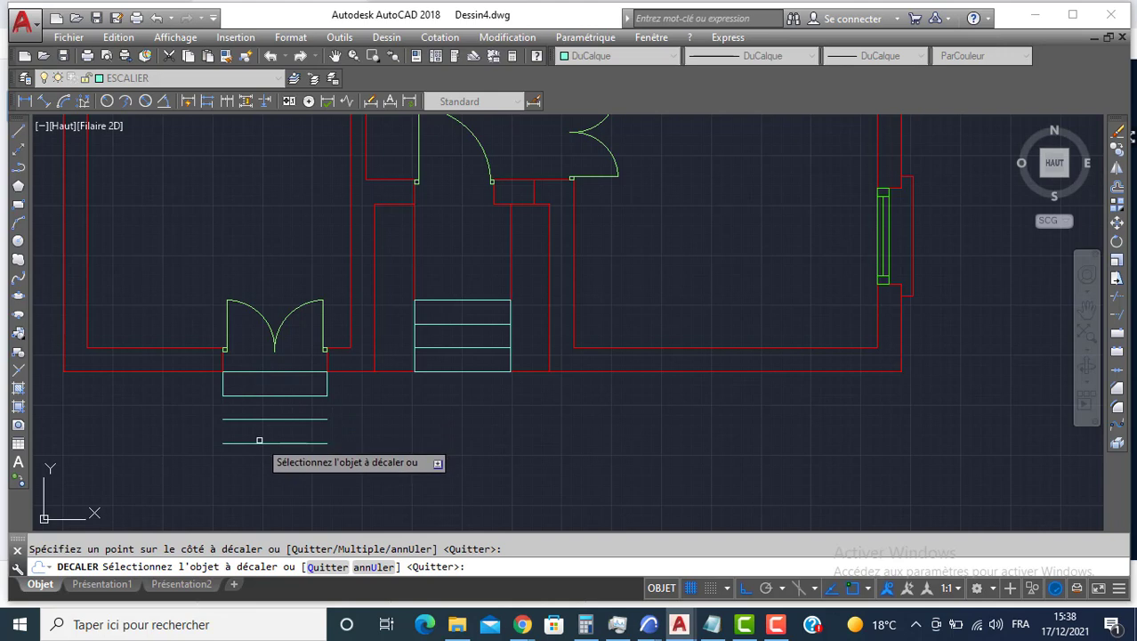
left_click(259, 443)
left_click(259, 459)
key("Return")
Step: Offset the right edge of the double door's step outward three times in succession, 10 apart
key("Return")
type("1")
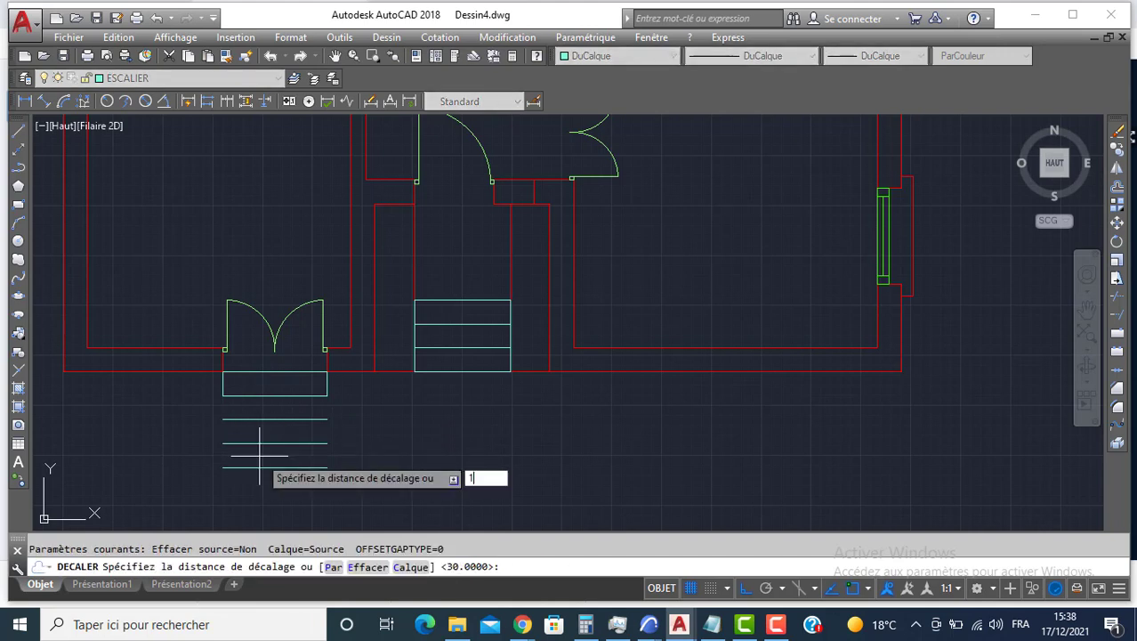
type("0")
key("Return")
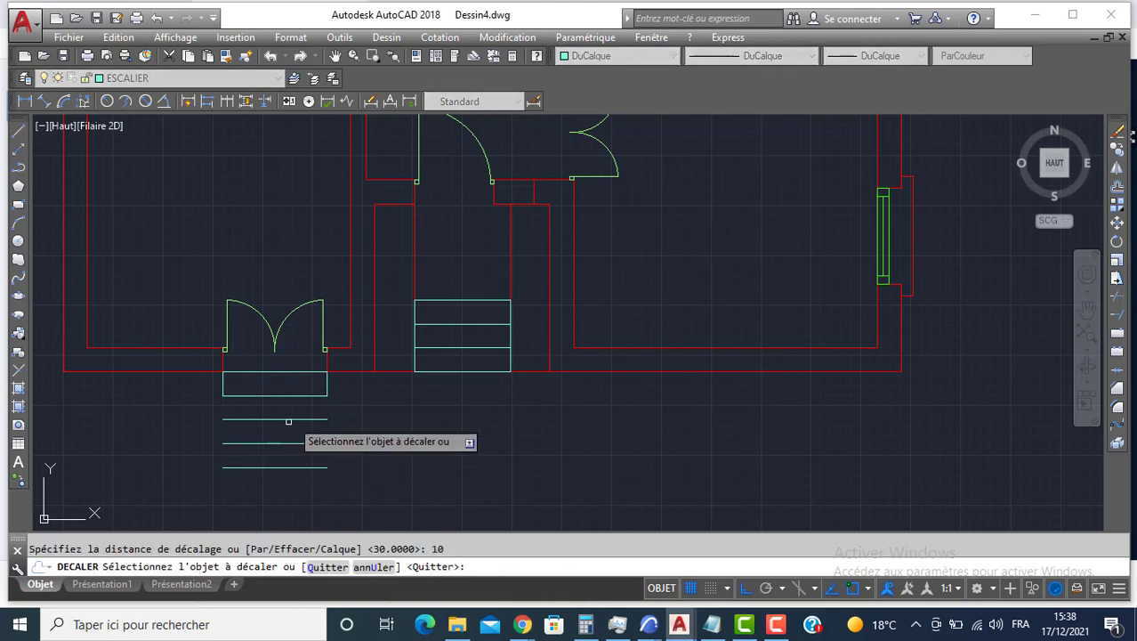
left_click(328, 392)
left_click(379, 403)
left_click(334, 386)
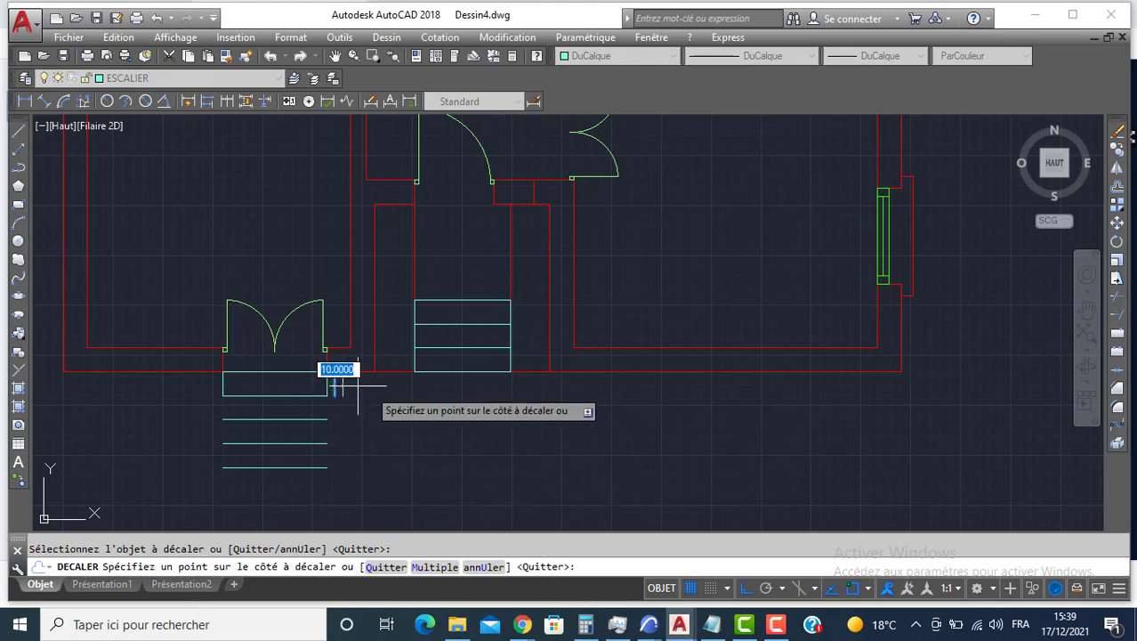
left_click(347, 388)
left_click(343, 384)
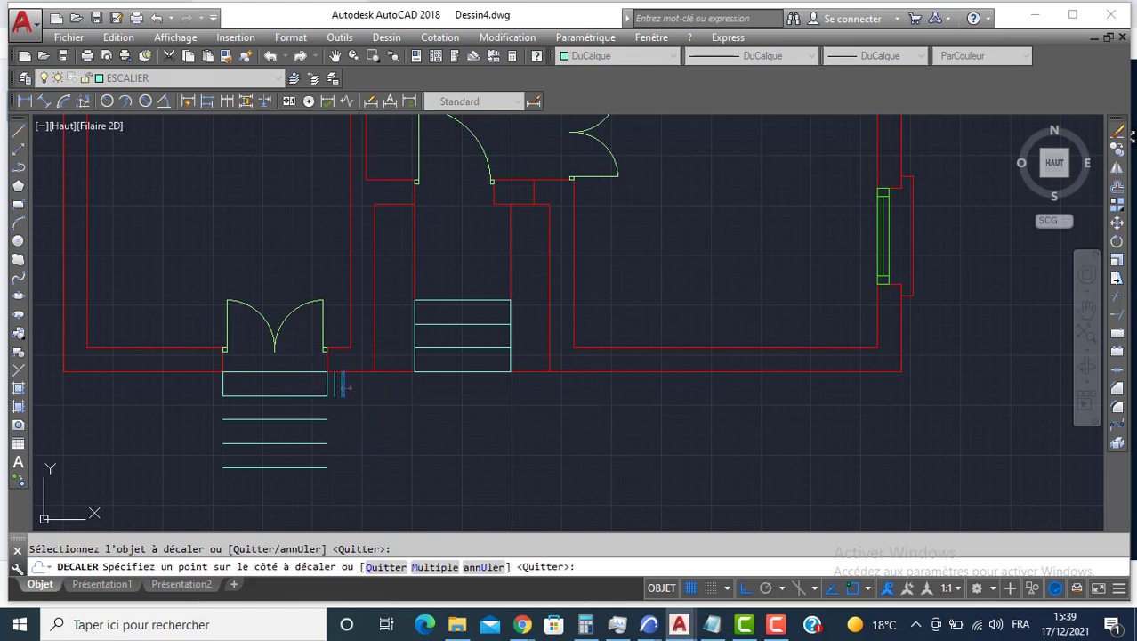
left_click(354, 388)
Step: Offset the left edge of the double door's step outward three times in succession, 10 apart
left_click(223, 388)
left_click(210, 394)
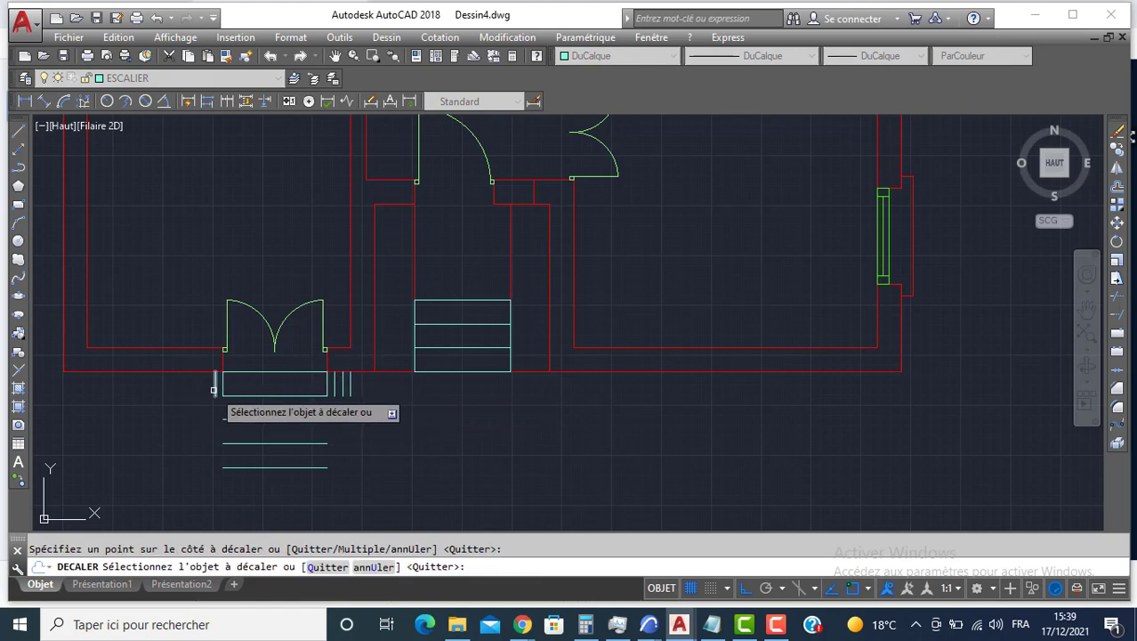
left_click(214, 388)
left_click(201, 387)
left_click(207, 386)
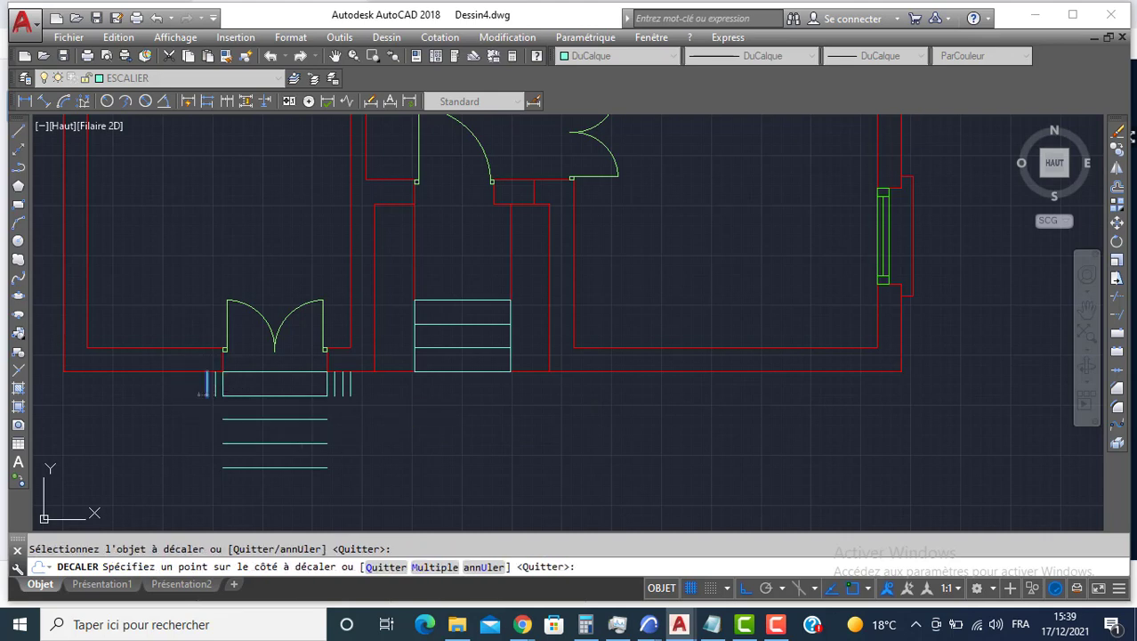
left_click(196, 394)
key("Return")
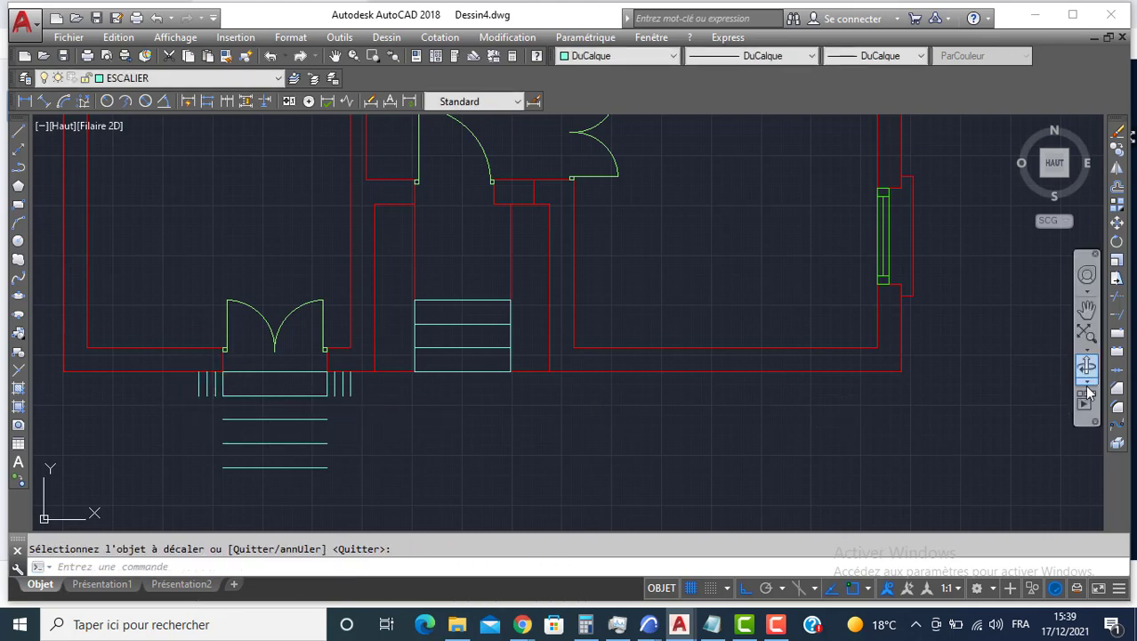
Step: Join the three right side lines to their matching tread lines in square corners using Chamfer with zero distances
left_click(1119, 389)
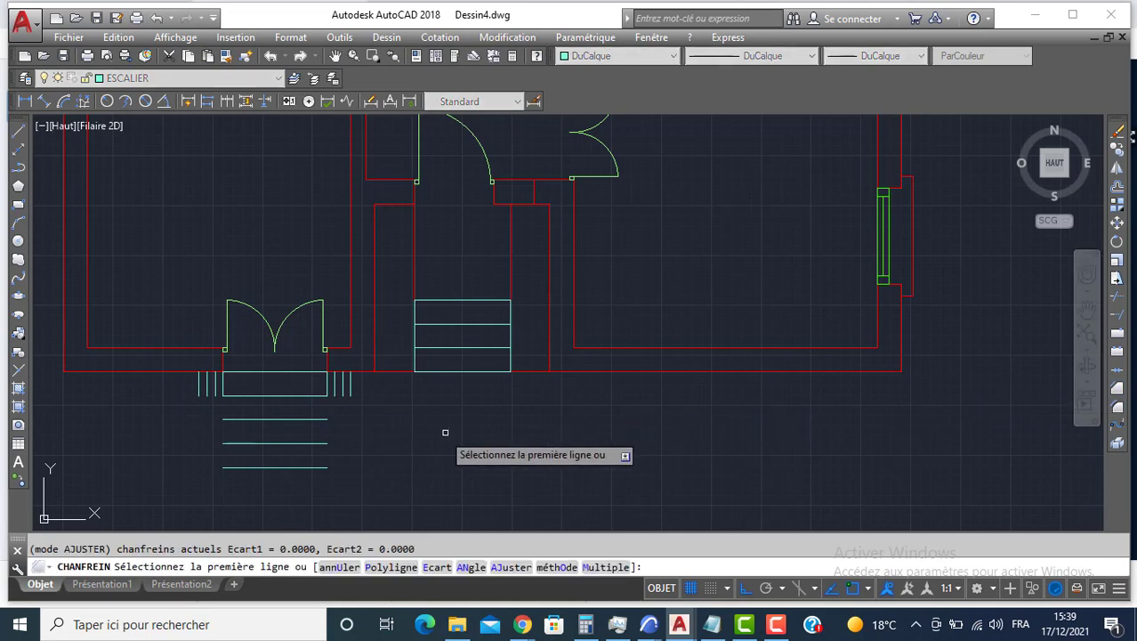
left_click(326, 467)
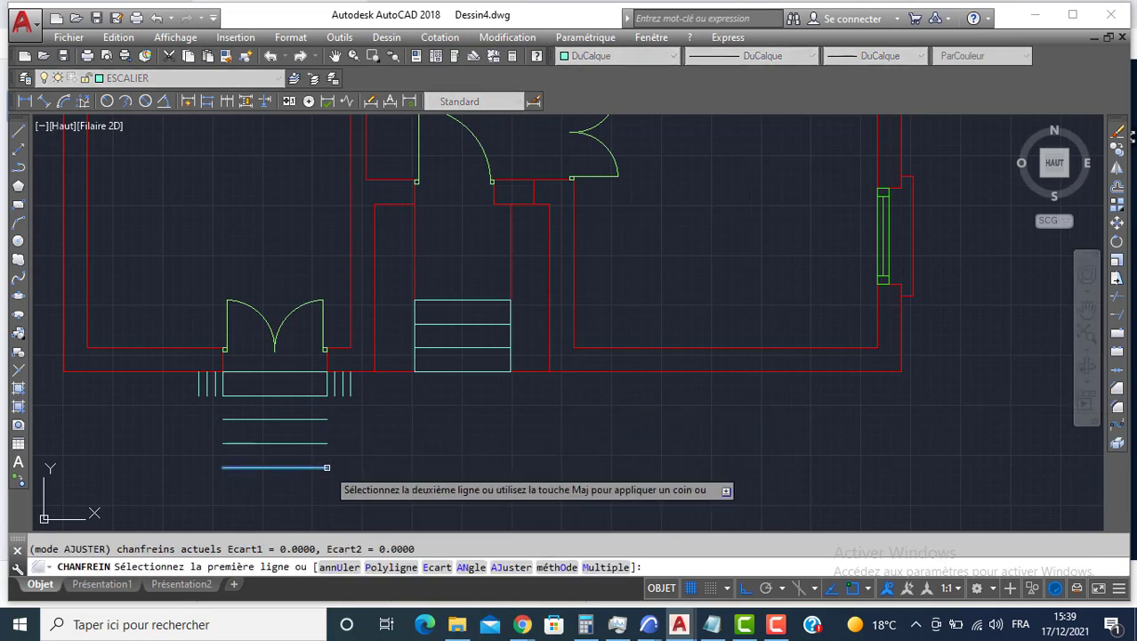
left_click(350, 383)
key("Return")
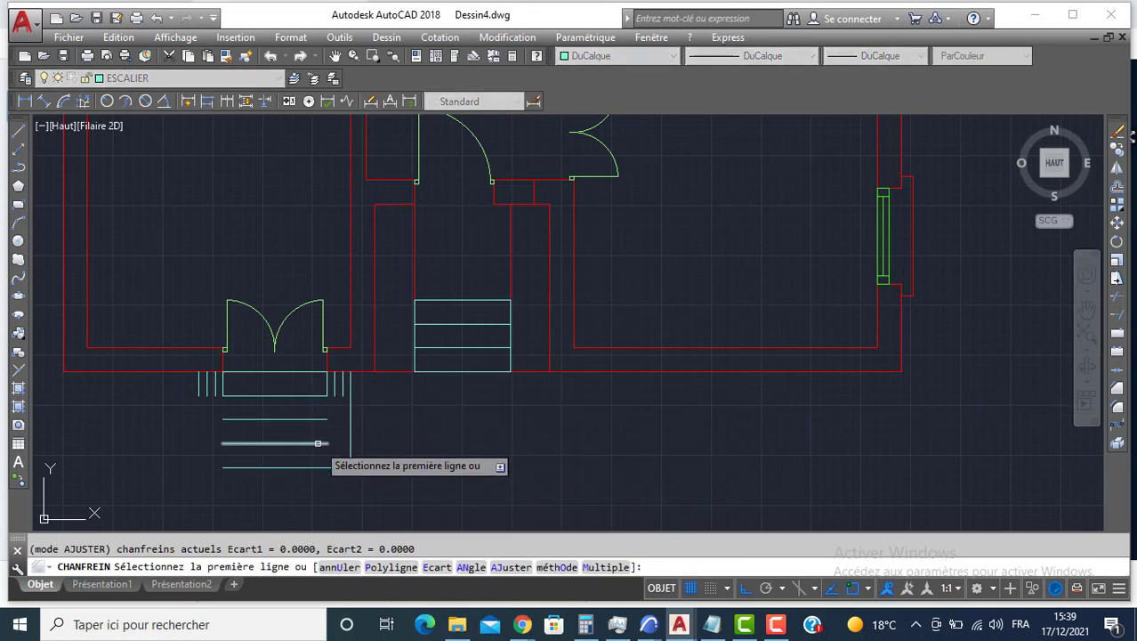
left_click(318, 442)
left_click(342, 392)
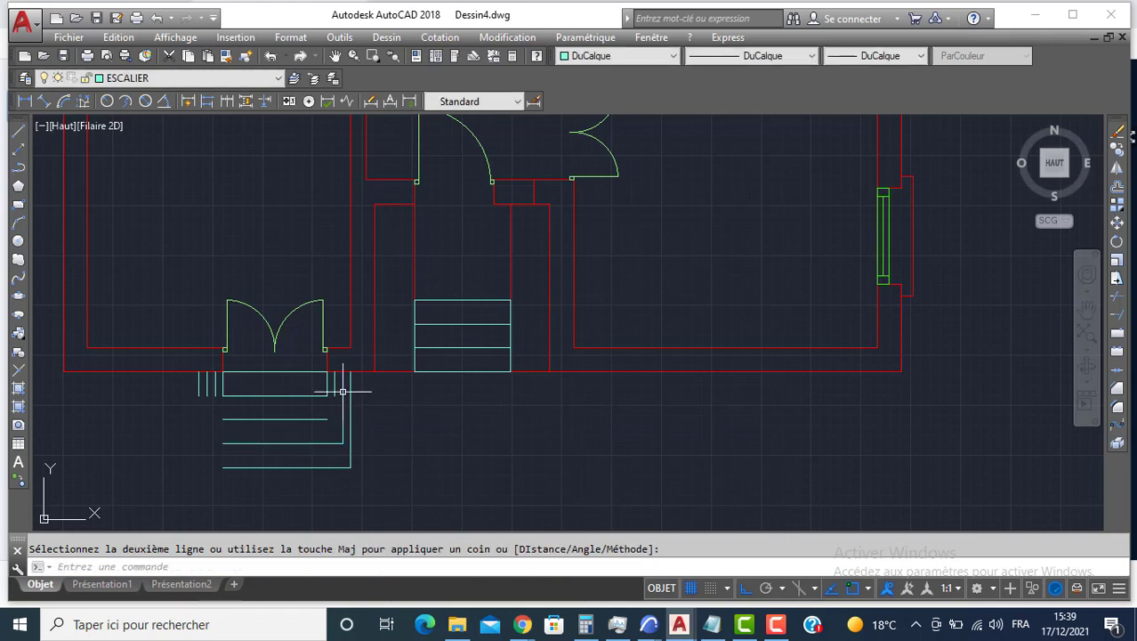
key("Return")
left_click(334, 390)
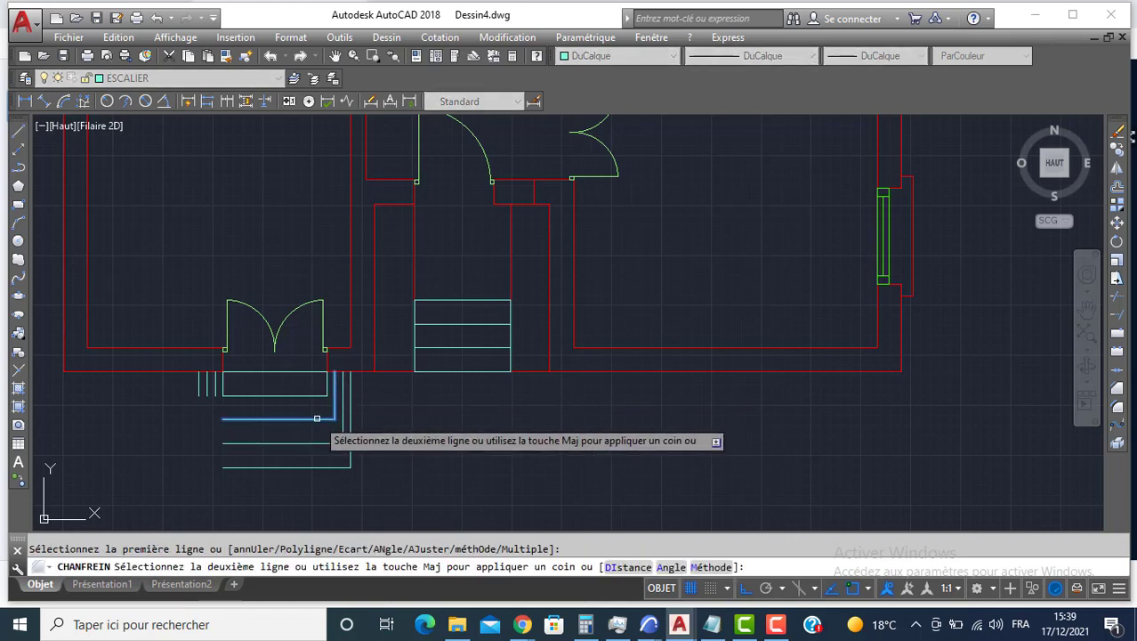
left_click(267, 418)
Step: Join the three left side lines to their matching tread lines in square corners with the zero-distance Chamfer
key("Return")
left_click(256, 418)
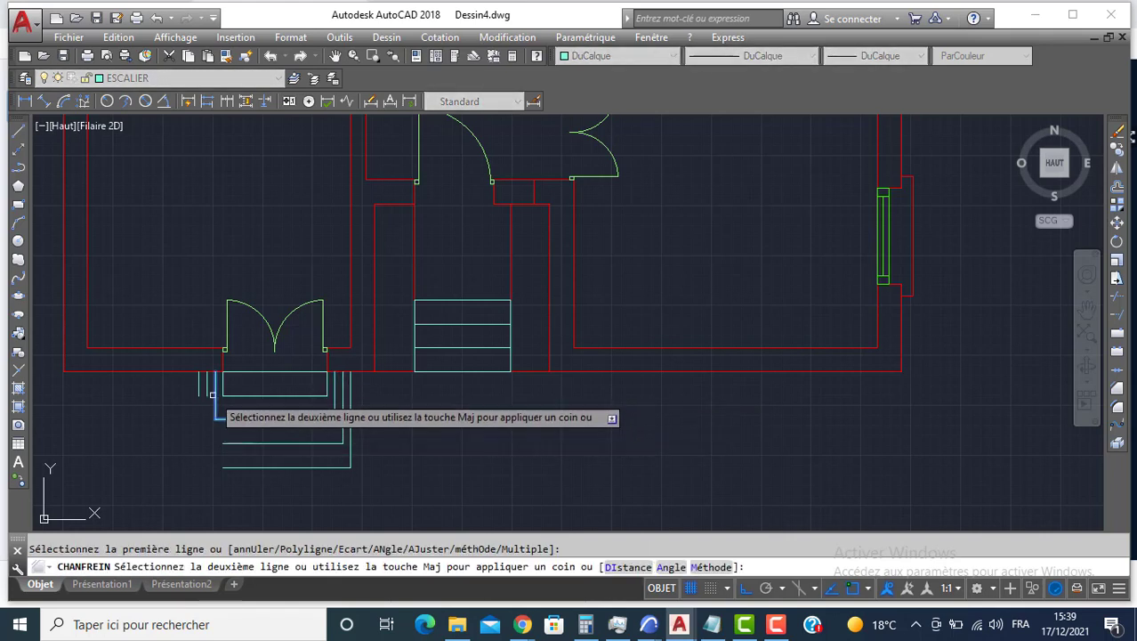
left_click(215, 397)
key("Return")
left_click(208, 385)
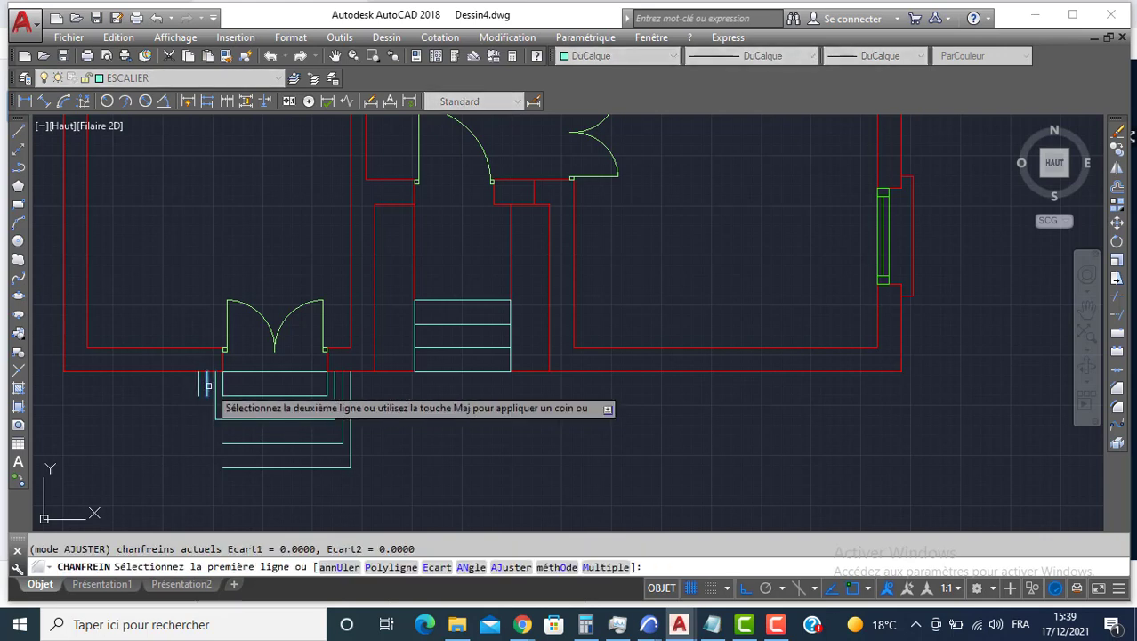
left_click(225, 440)
key("Return")
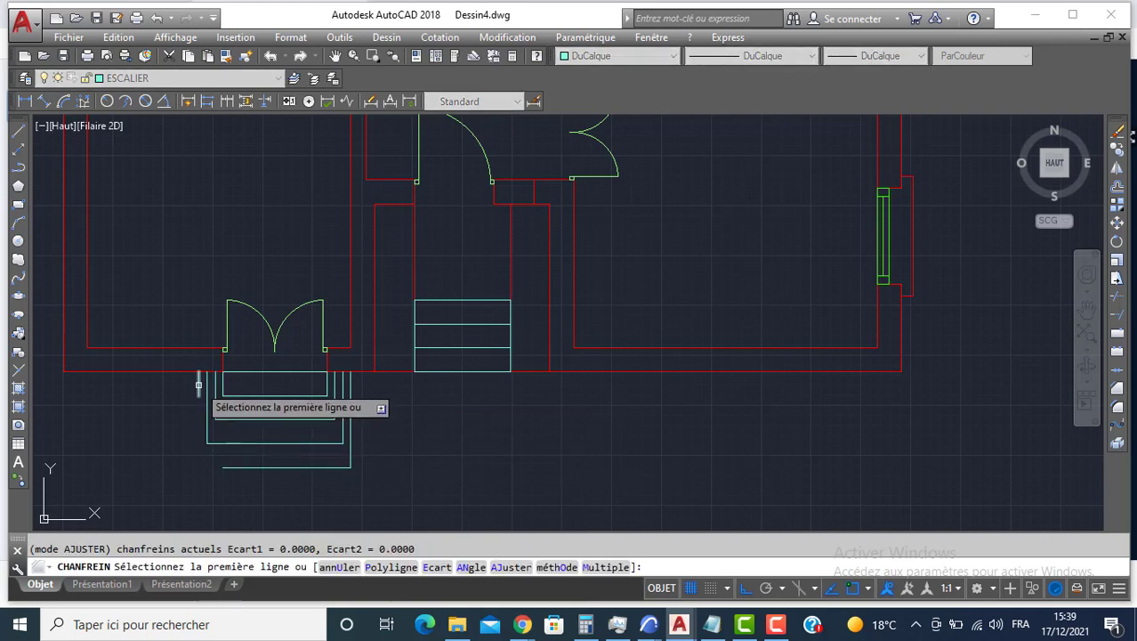
left_click(204, 386)
left_click(230, 468)
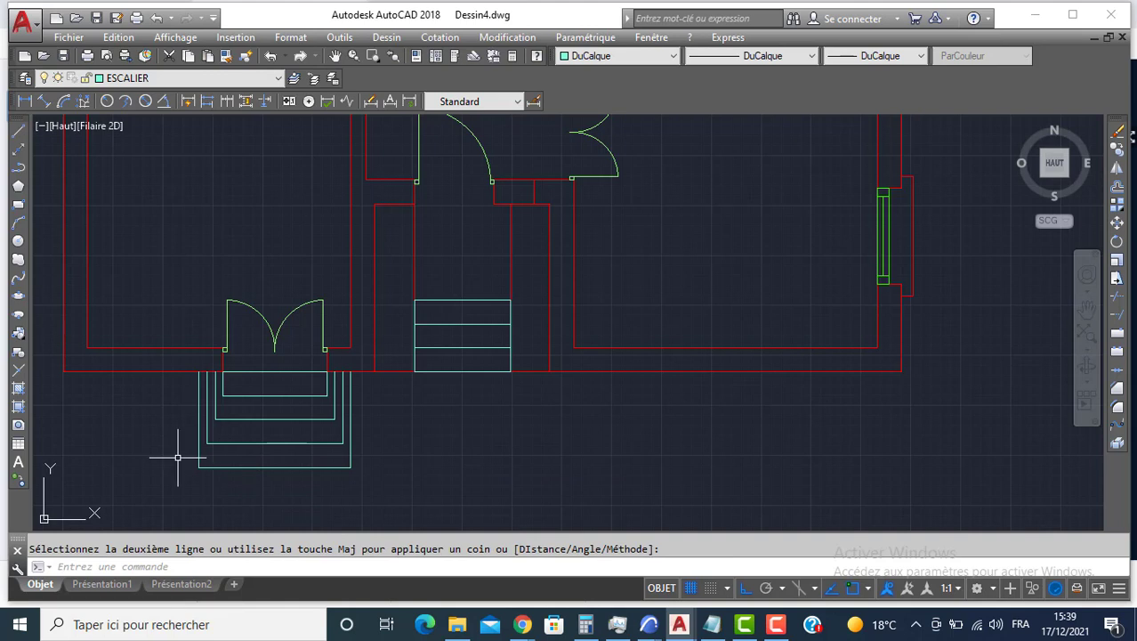
Step: Draw a line along the exterior wall closing the double door's stair between its two outermost side lines
type("l")
key("Return")
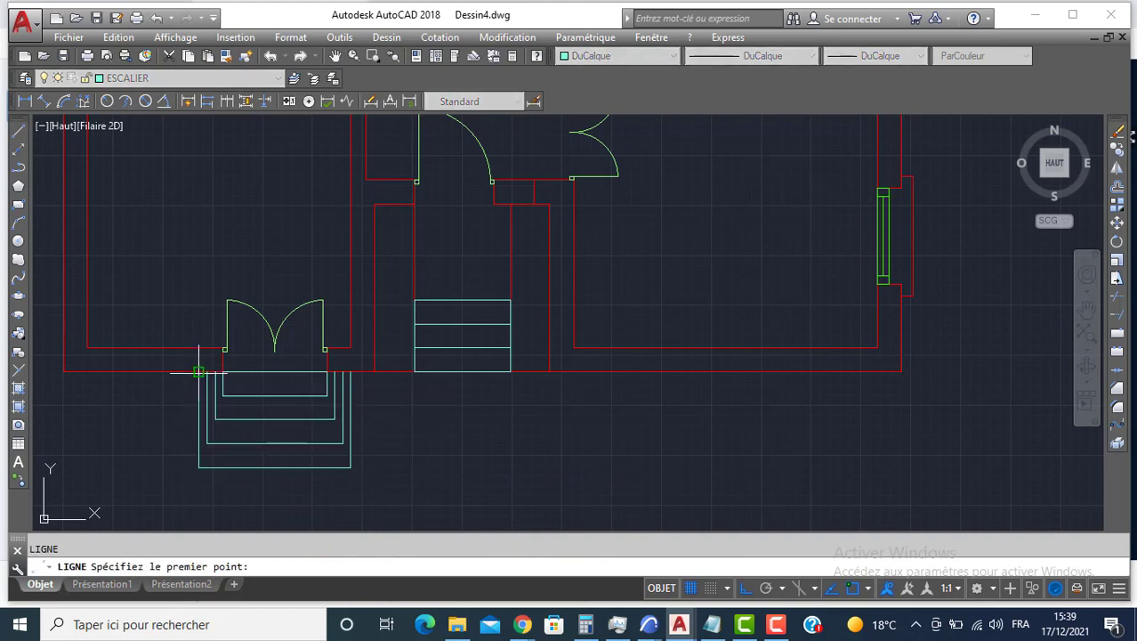
left_click(199, 370)
left_click(350, 370)
key("Return")
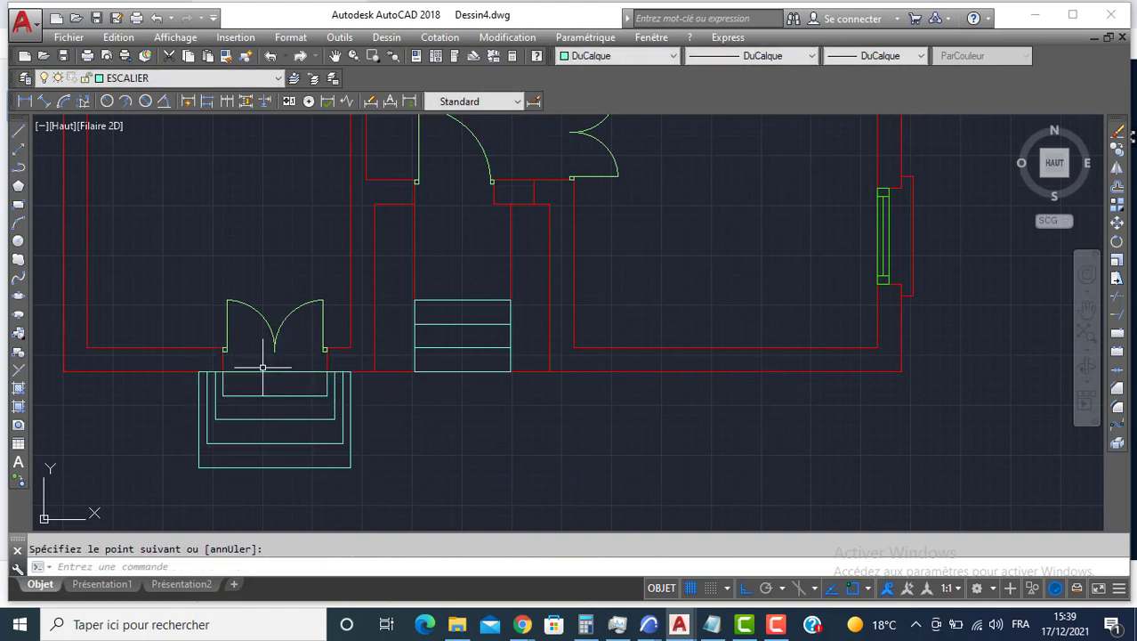
Step: Draw a 110 by 110 square in the upper-right corner of the double-door room
scroll(207, 369, "down", 2)
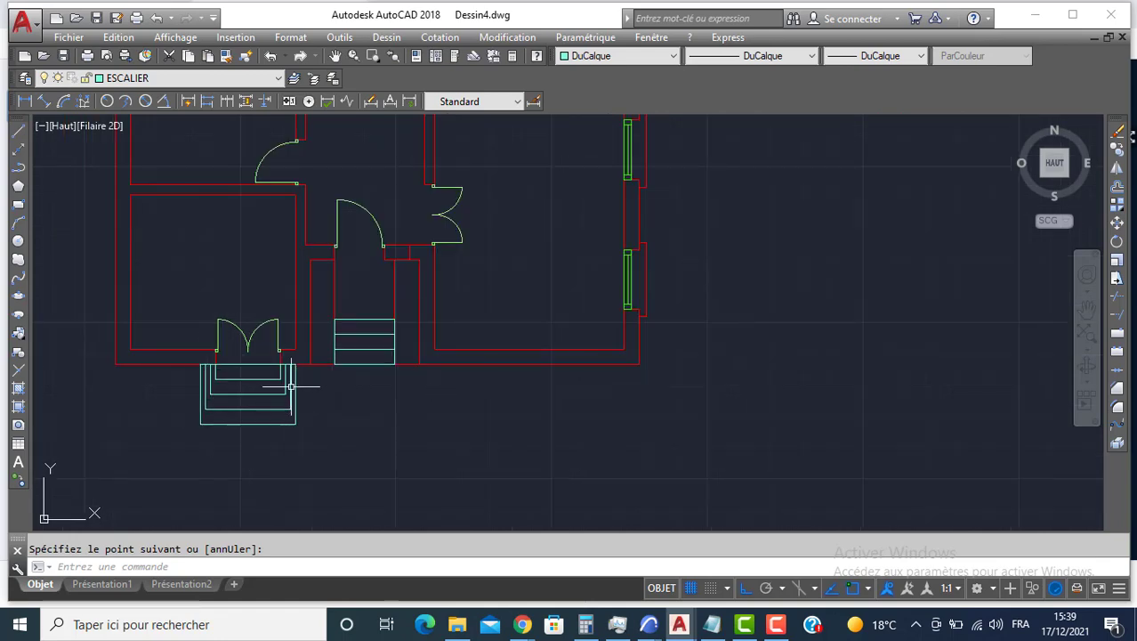
middle_click_drag(222, 291, 262, 362)
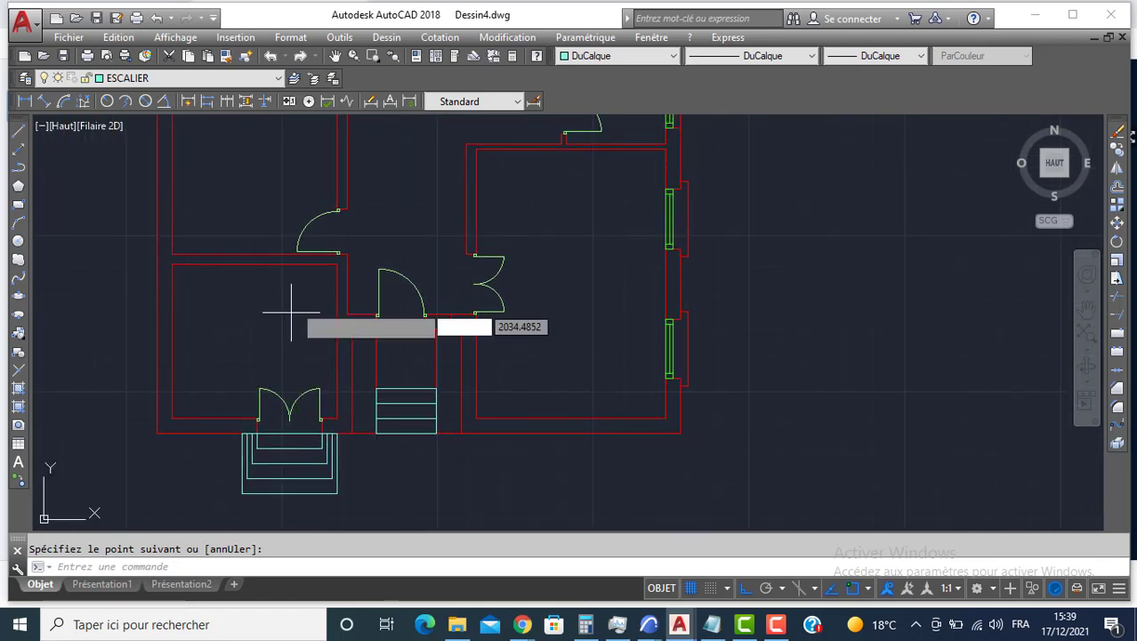
key("Return")
scroll(301, 298, "up", 2)
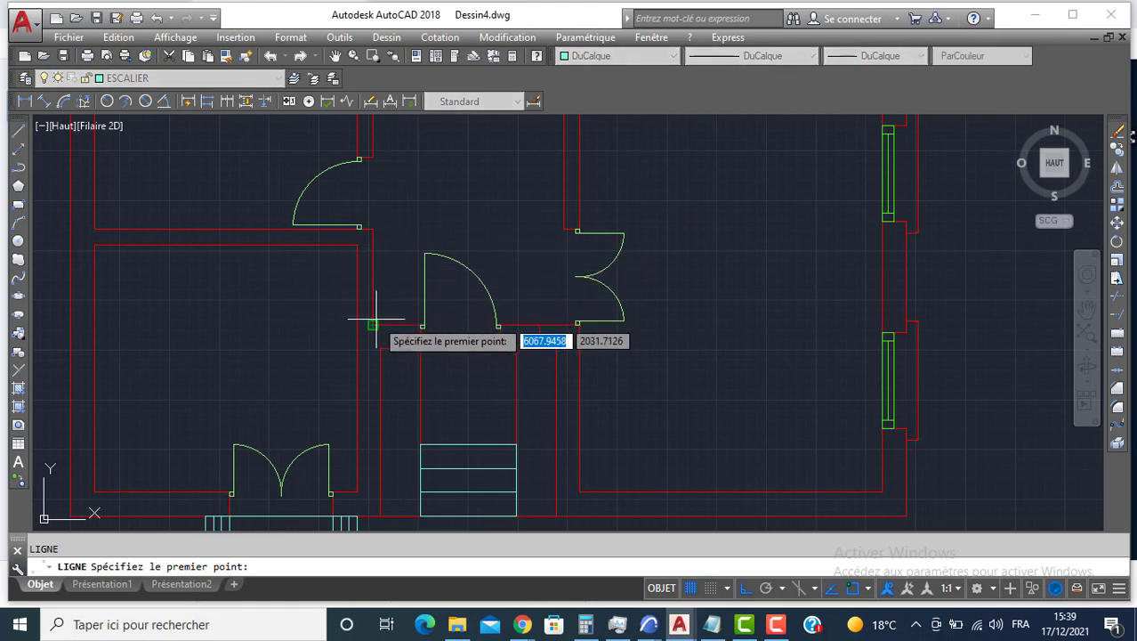
left_click(356, 247)
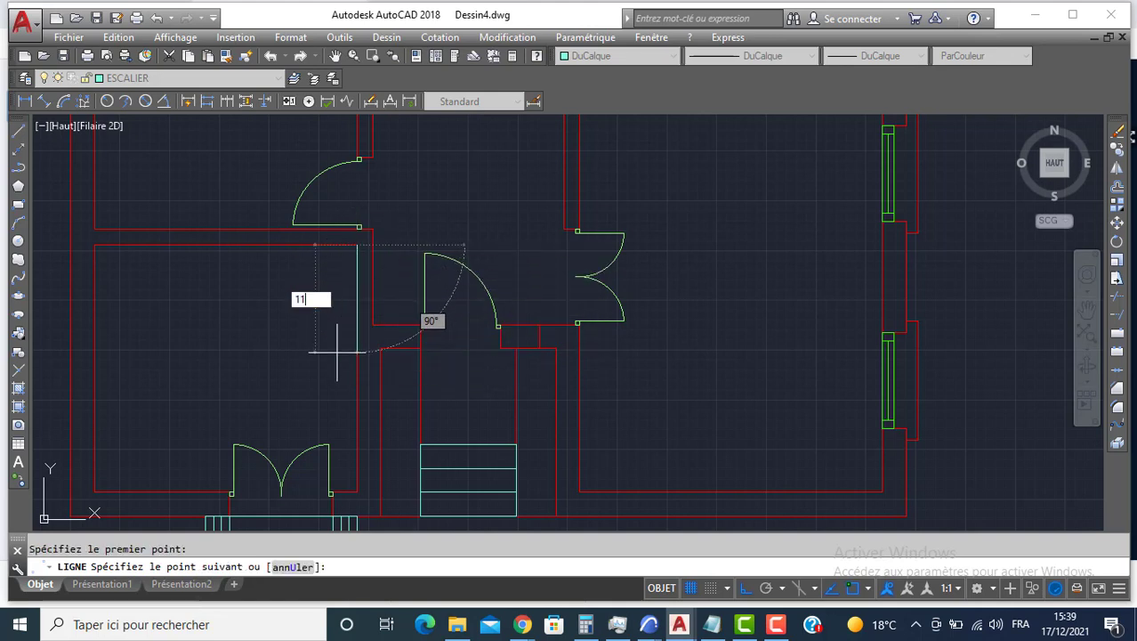
type("110")
key("Return")
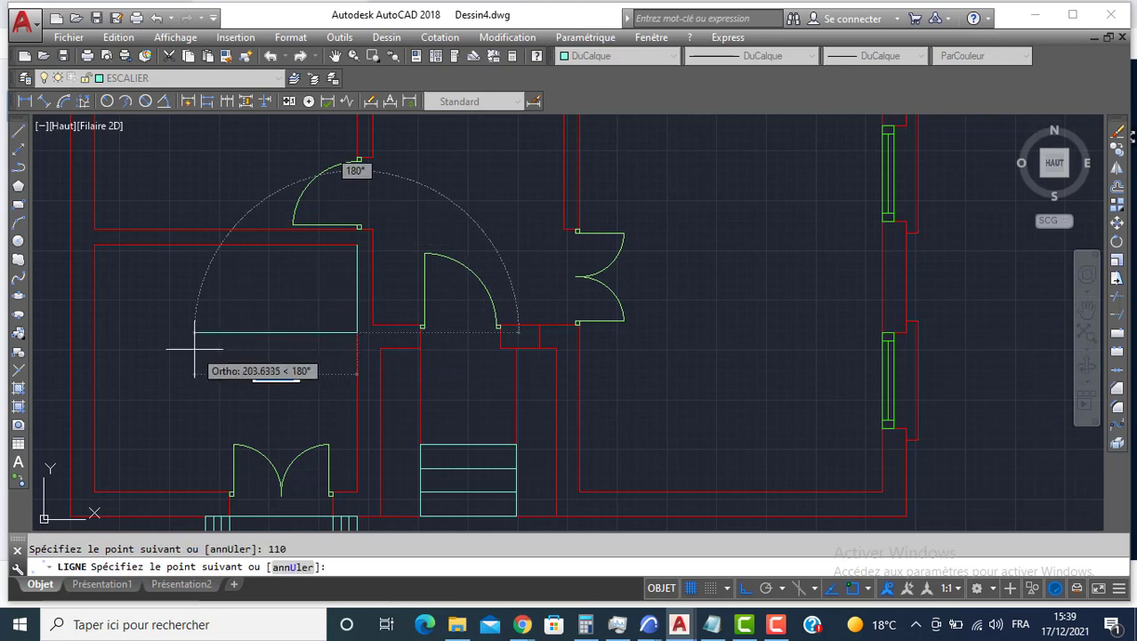
key("Return")
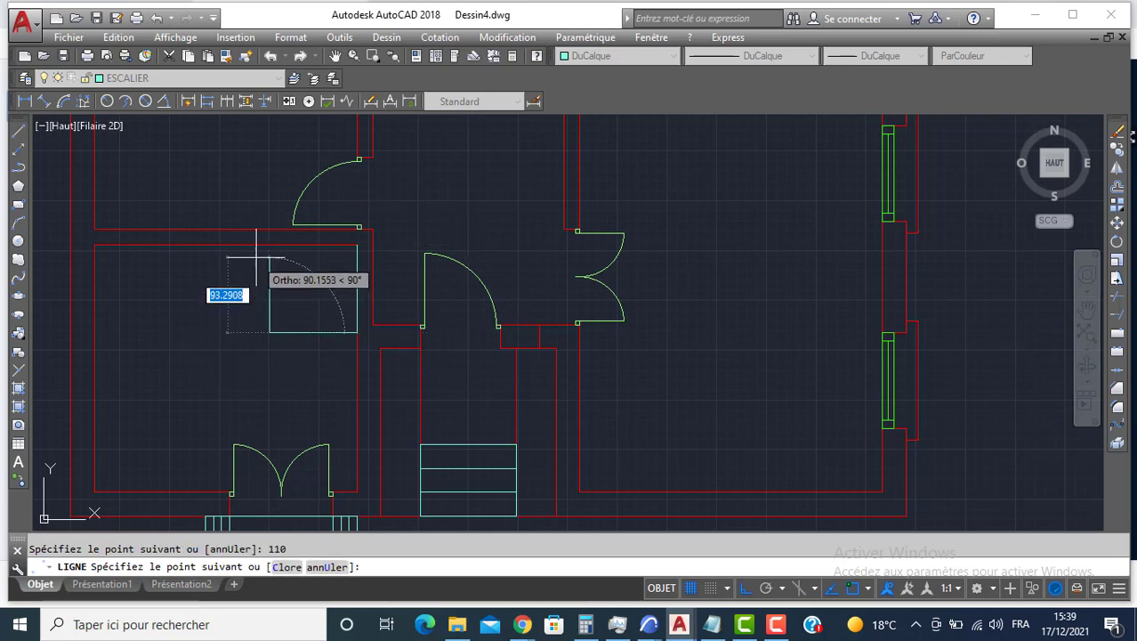
left_click(358, 245)
key("Return")
Step: Draw three winder lines from the square's lower-left corner to its top edge's midpoint, upper-right corner and right edge's midpoint
key("Return")
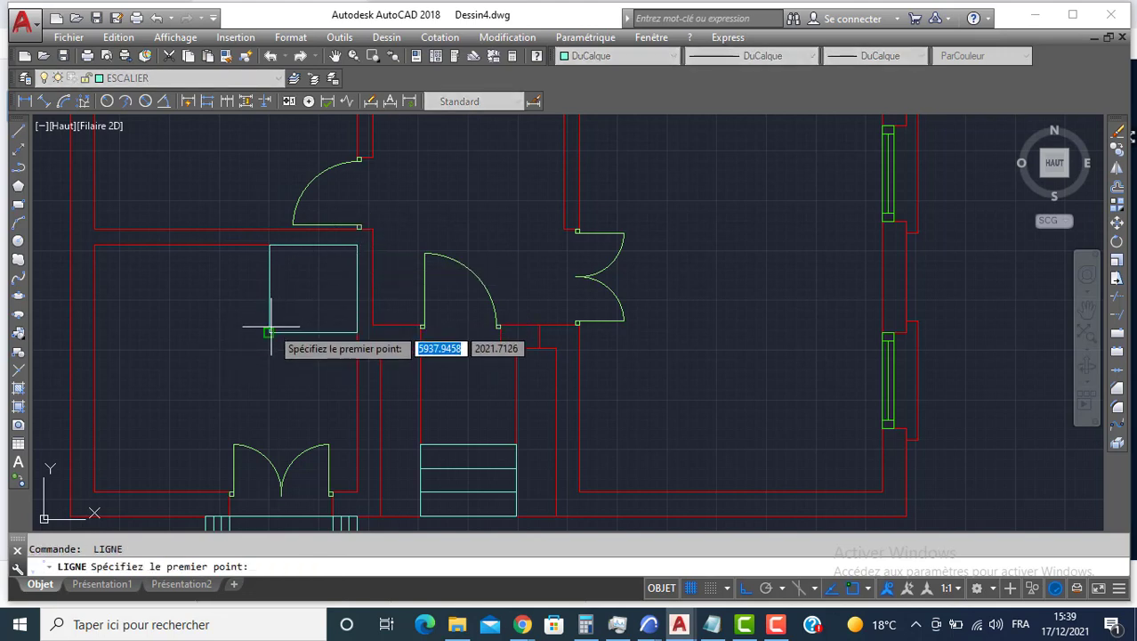
left_click(269, 331)
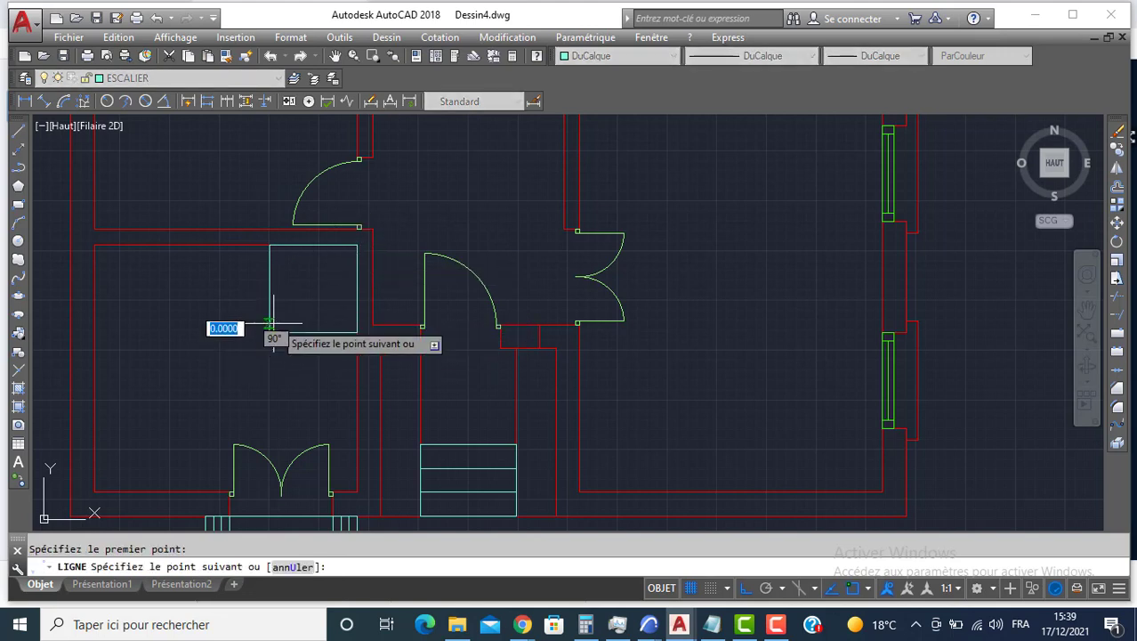
left_click(312, 246)
key("Return")
key("Return")
left_click(269, 331)
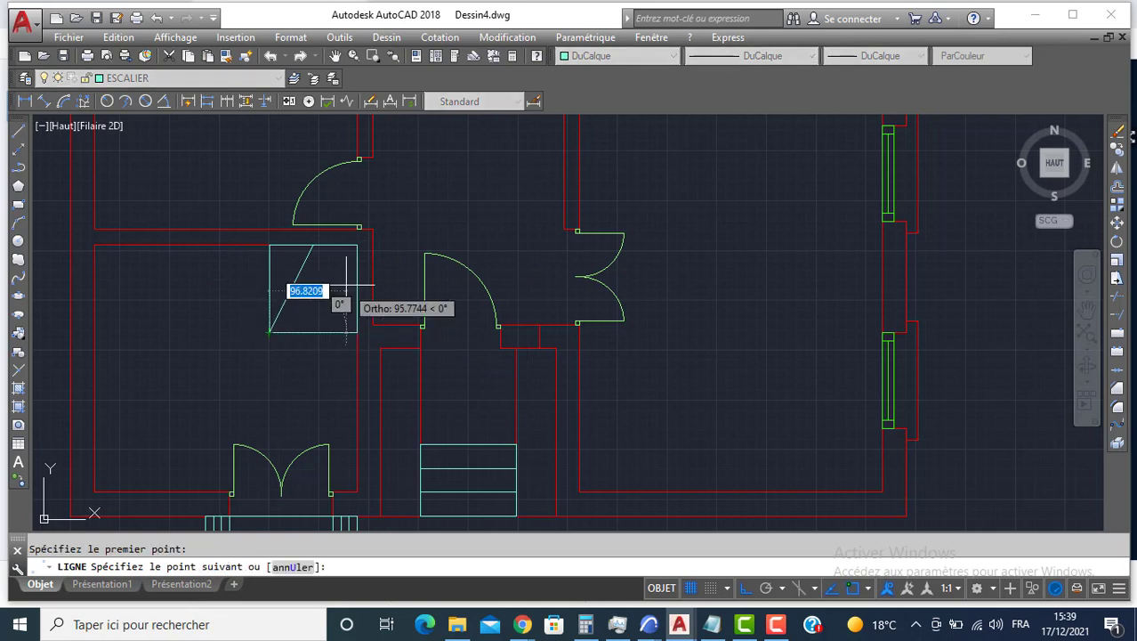
left_click(357, 245)
key("Return")
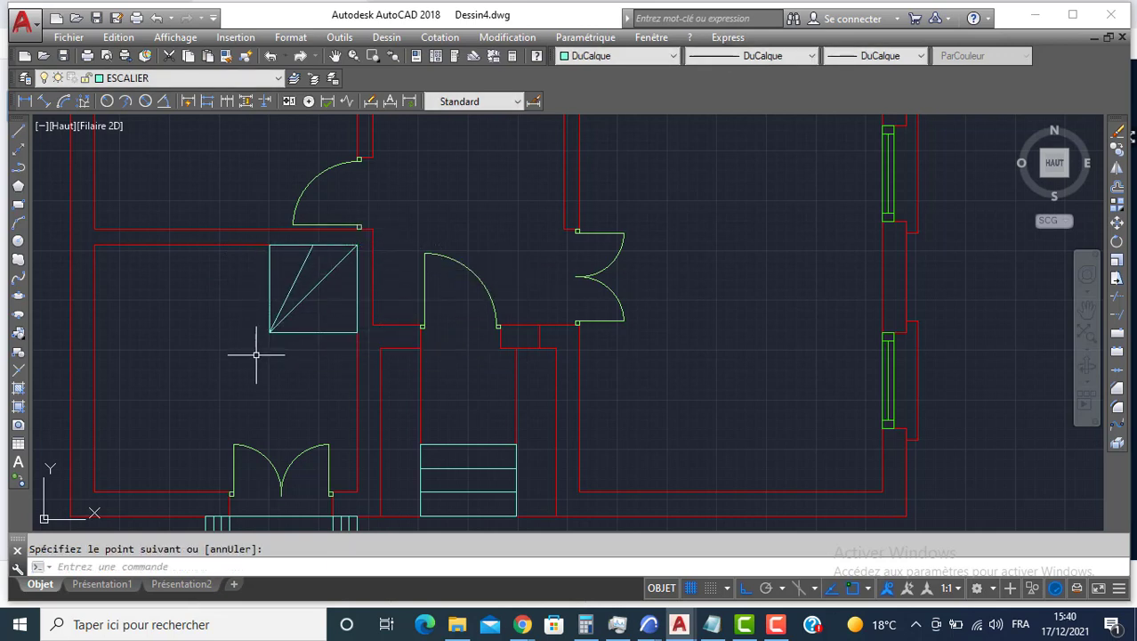
key("Return")
left_click(269, 331)
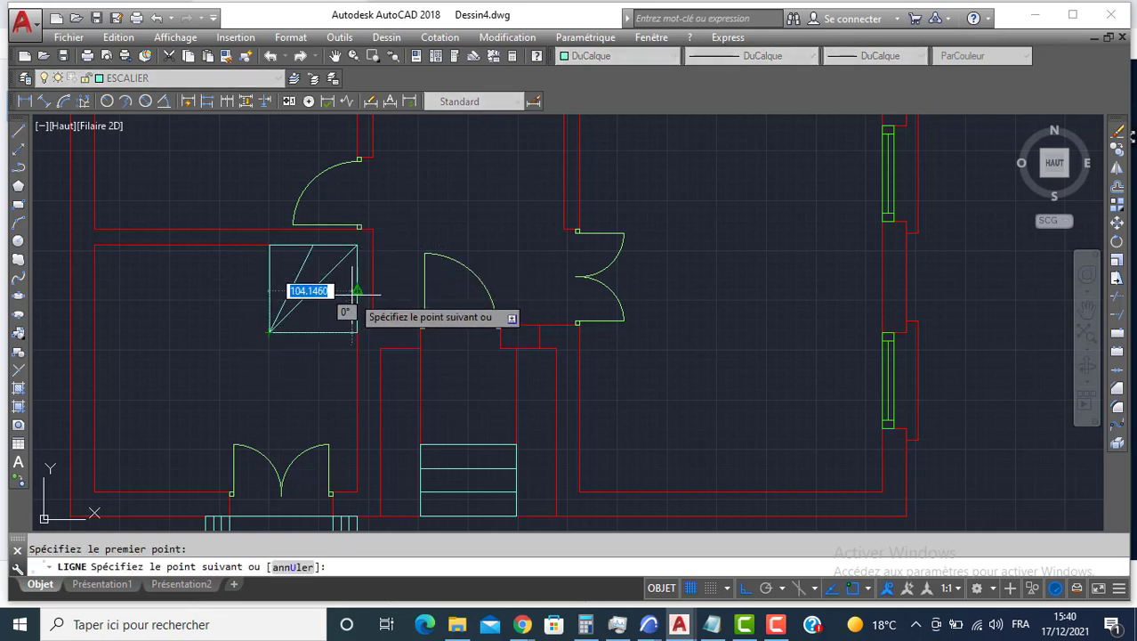
left_click(356, 290)
key("Return")
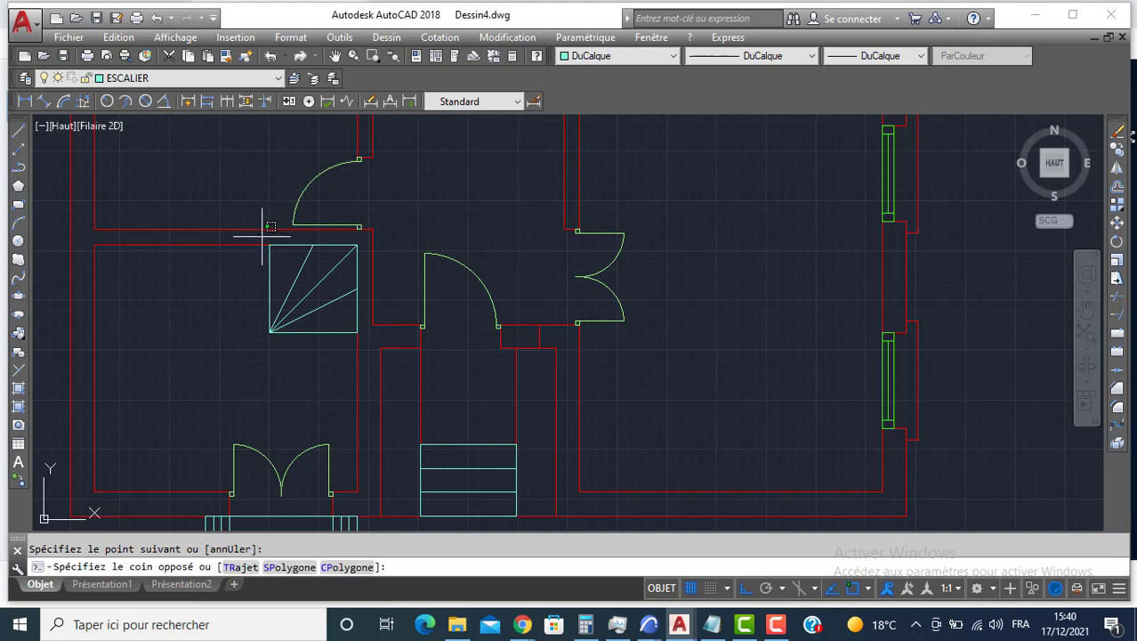
Step: Mirror the winder square about the vertical axis through the midpoint of the room's upper wall, keeping the original
left_click(372, 328)
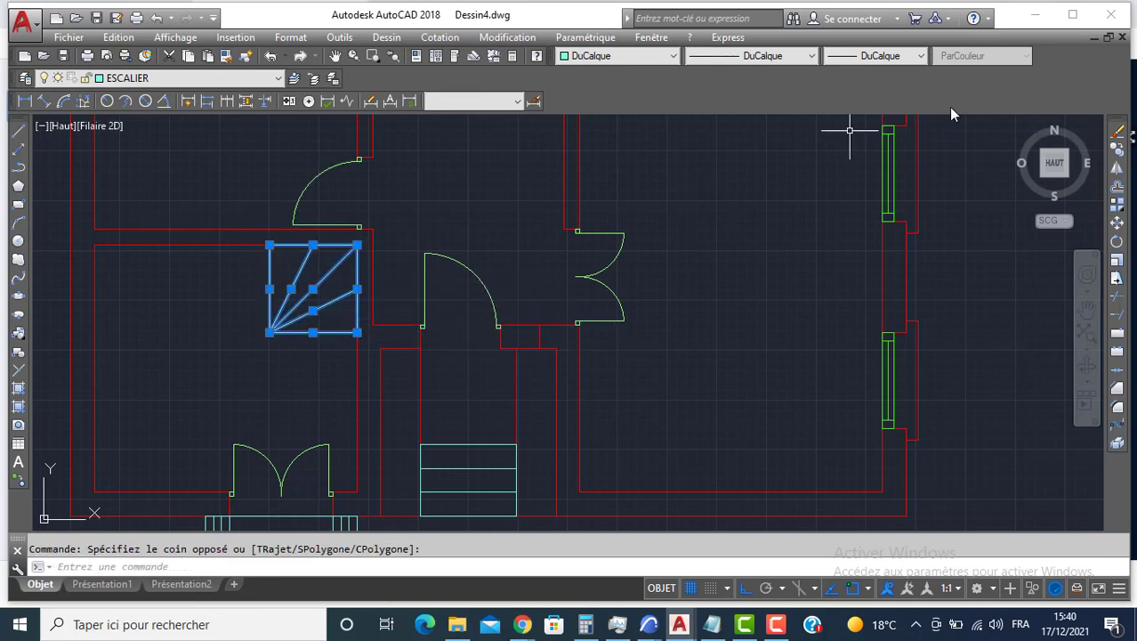
left_click(1118, 171)
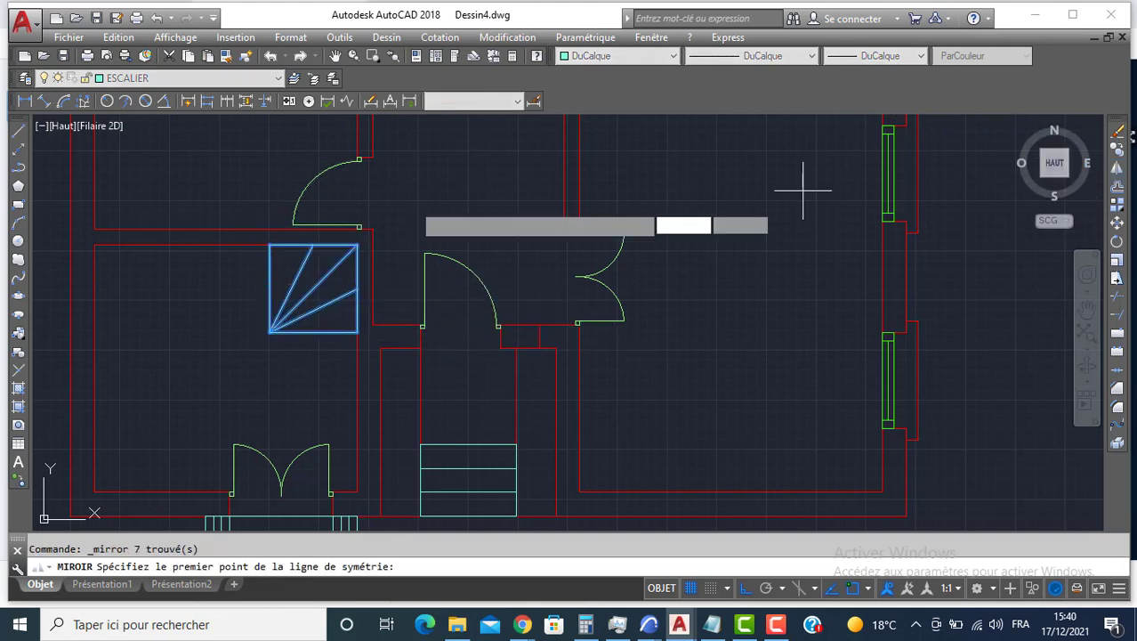
left_click(225, 245)
left_click(219, 349)
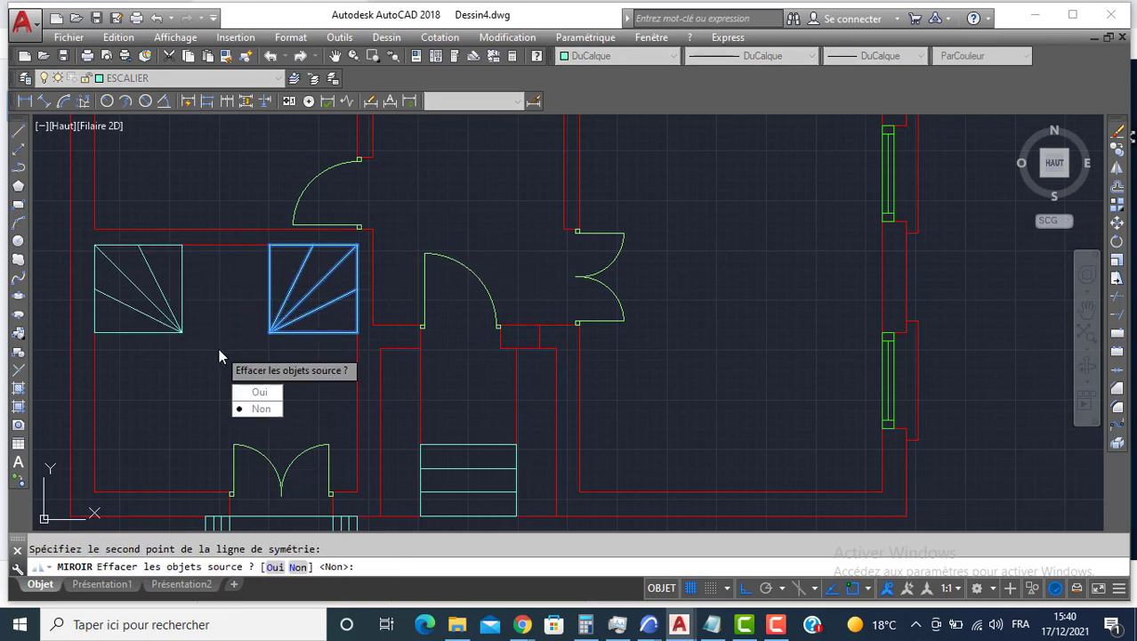
key("Return")
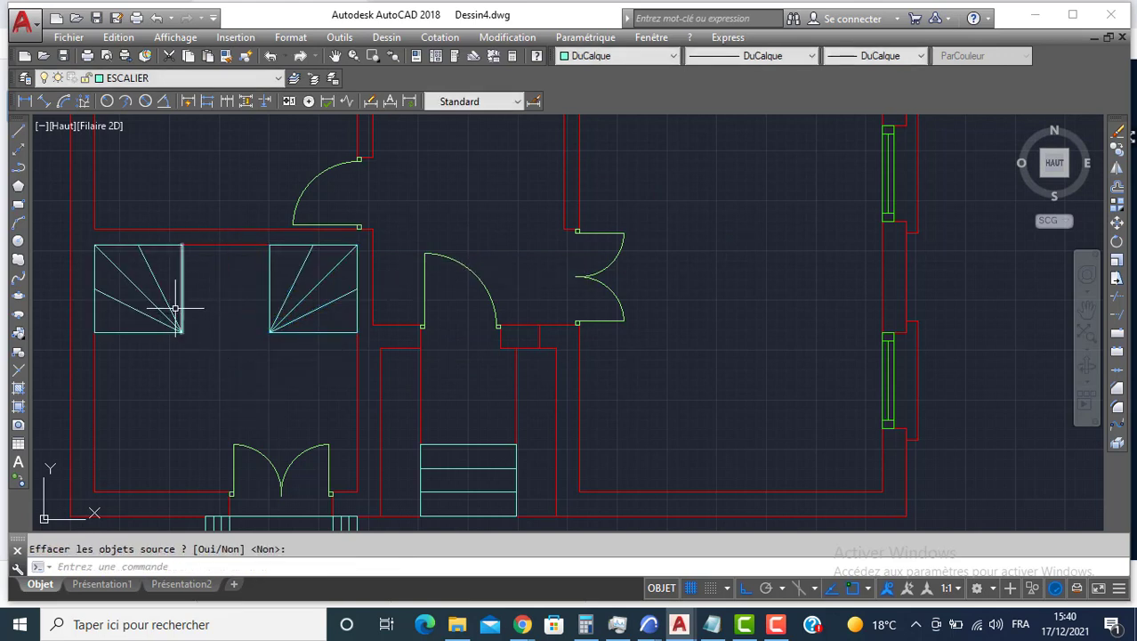
Step: Draw two horizontal lines joining the upper and lower inner corners of the two winder squares
key("l")
key("Return")
left_click(182, 245)
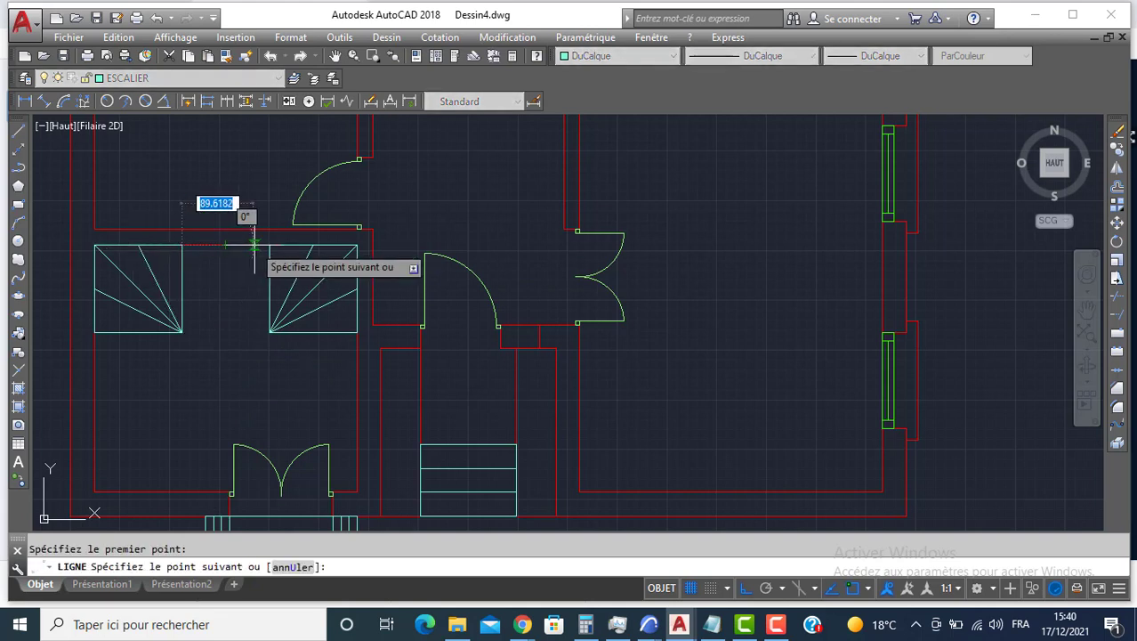
left_click(268, 245)
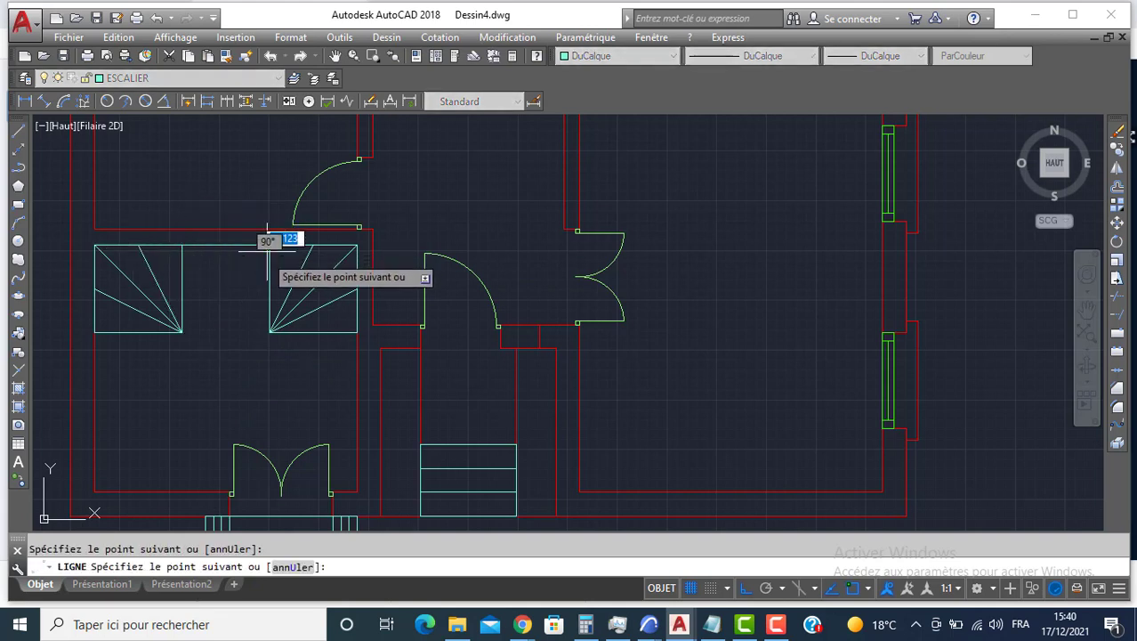
key("Return")
key("Return")
left_click(253, 332)
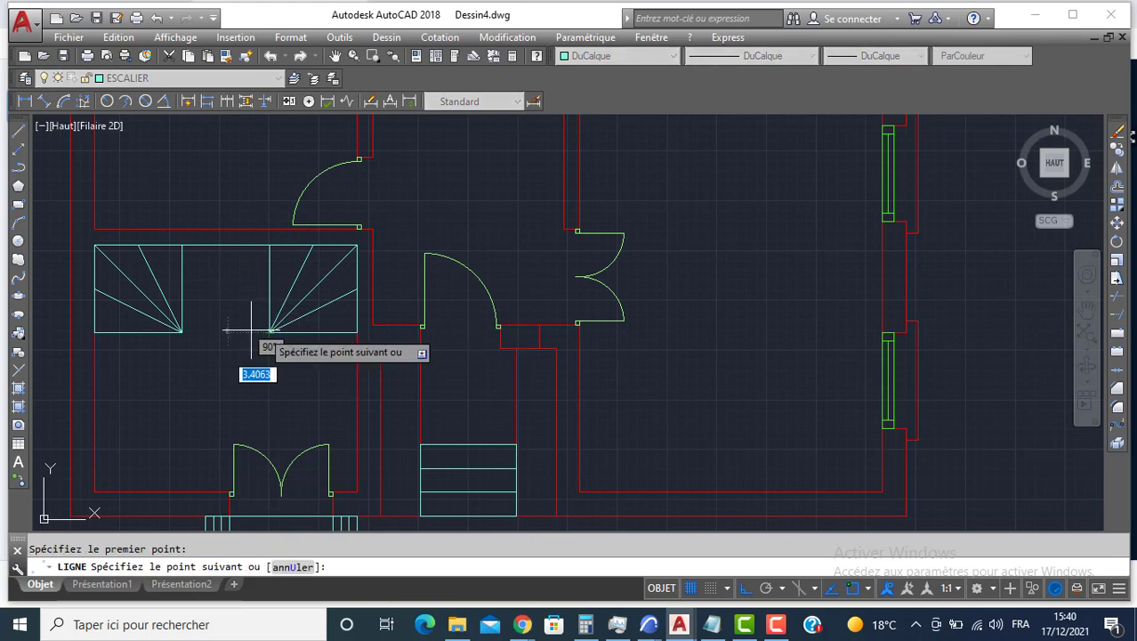
left_click(183, 332)
key("Return")
Step: Offset the right winder square's inner edge 27.5 toward the left winder three times in succession to form the straight treads
type("DC")
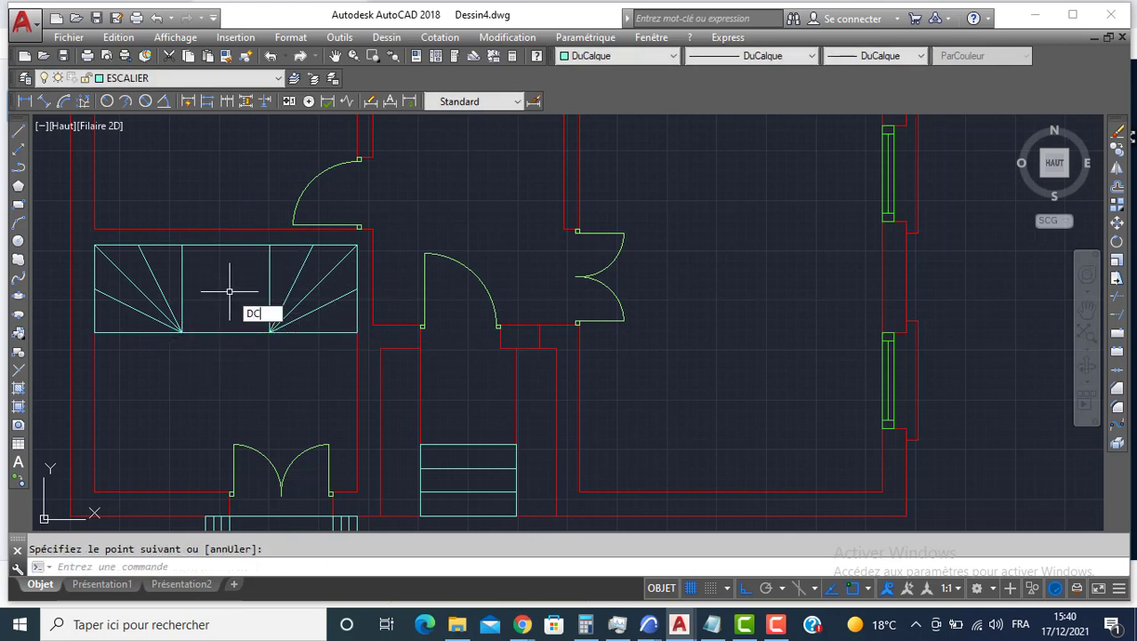
key("Return")
type("27.5")
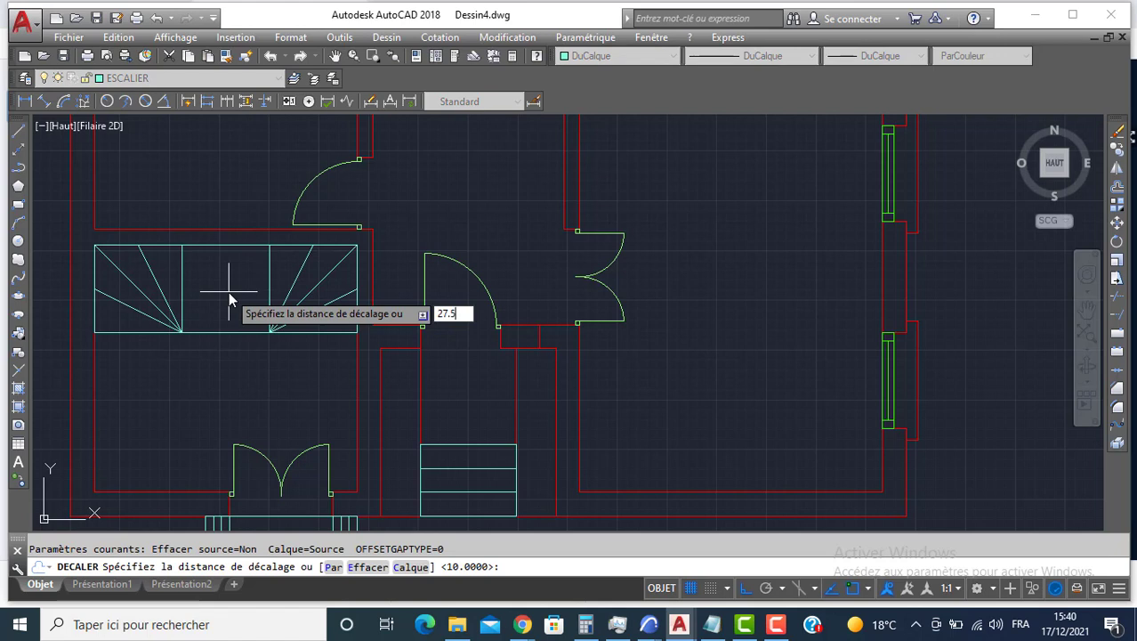
key("Return")
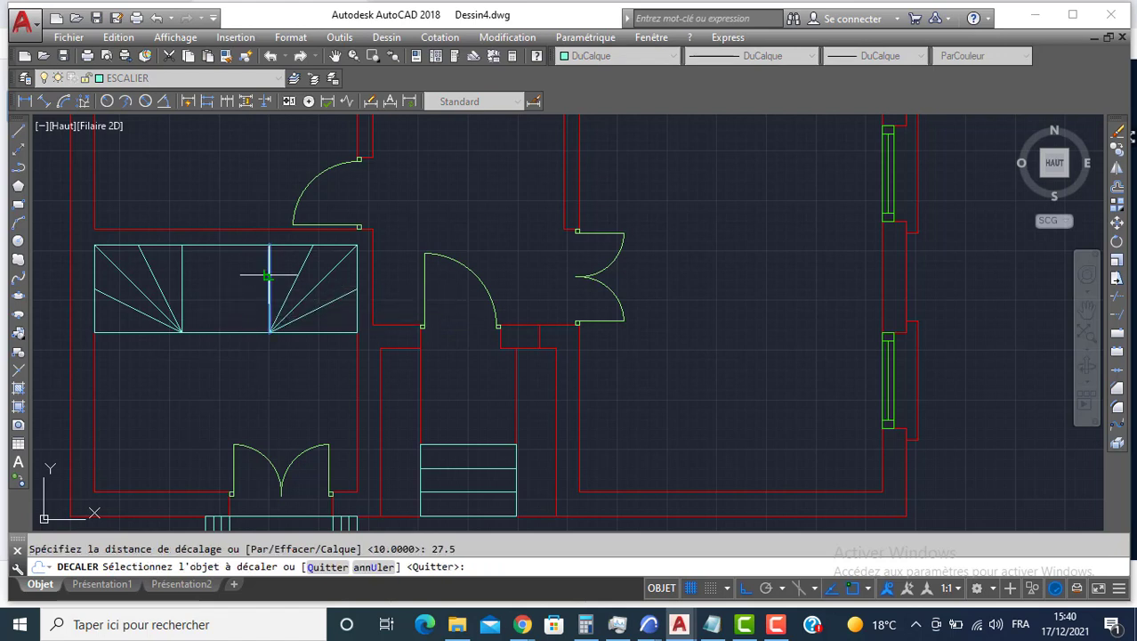
left_click(270, 283)
left_click(245, 276)
left_click(247, 270)
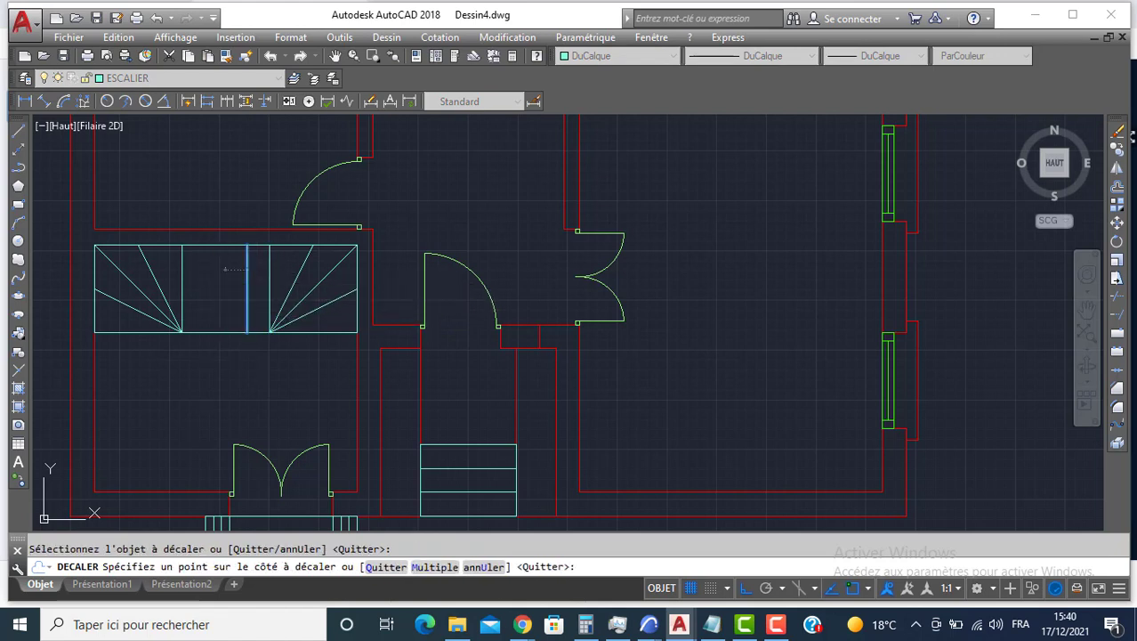
left_click(225, 267)
left_click(225, 267)
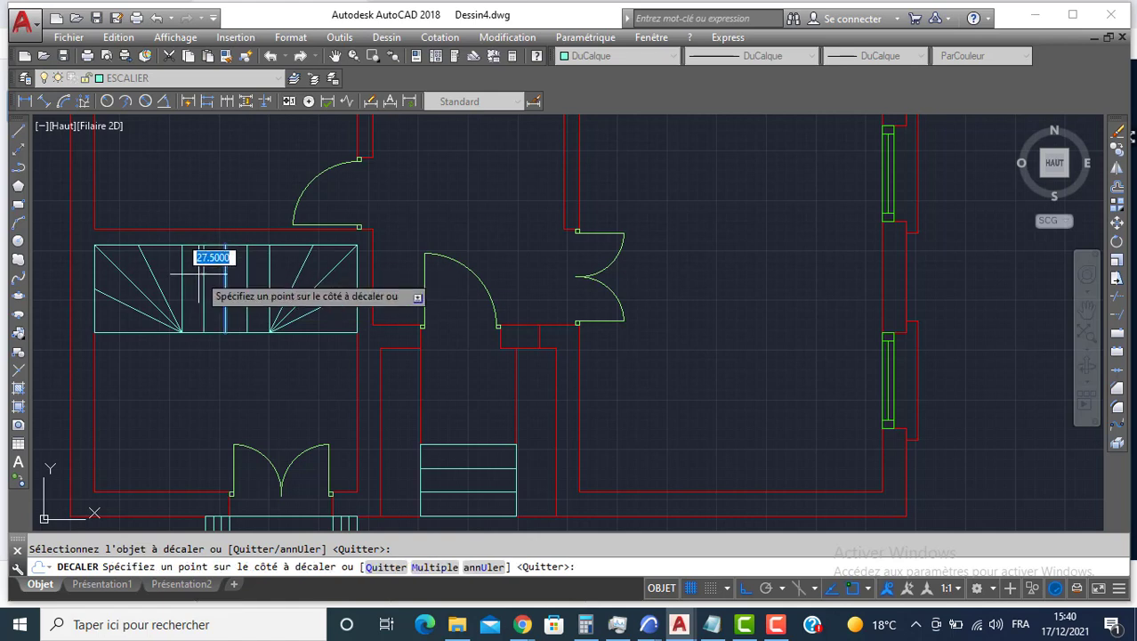
left_click(212, 267)
Step: Offset the left winder square's lower edge downward by 27.5 three times in succession to form the lower treads
left_click(129, 333)
left_click(129, 362)
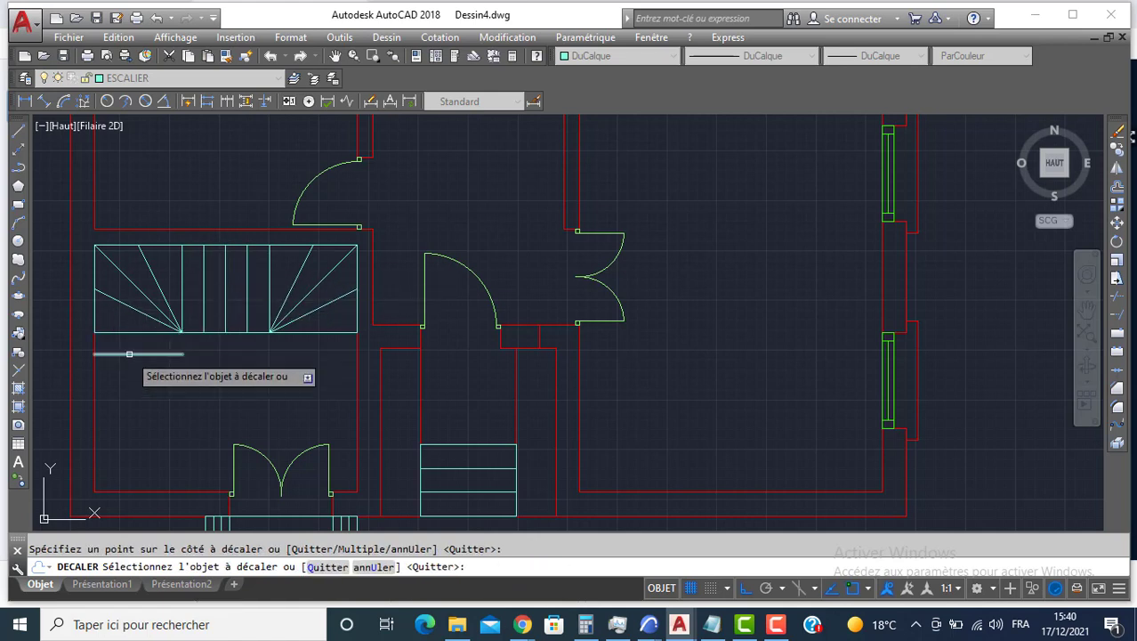
left_click(120, 353)
left_click(124, 370)
left_click(123, 377)
left_click(124, 382)
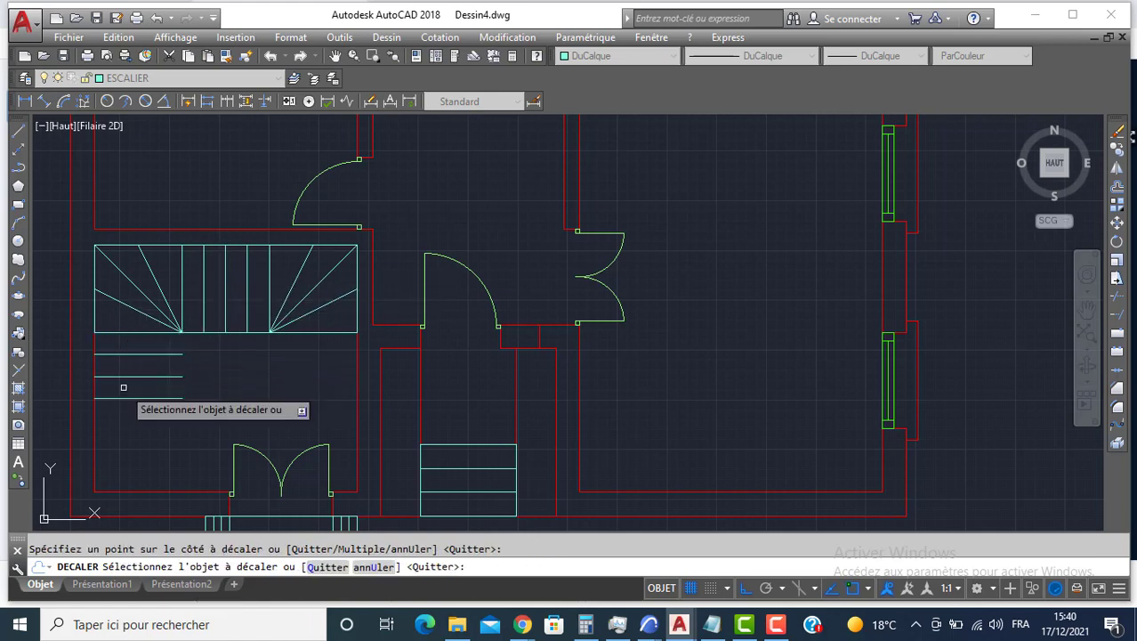
key("Escape")
Step: Draw the two vertical side lines of the lower treads up to the left winder square's lower corners
type("l")
key("Return")
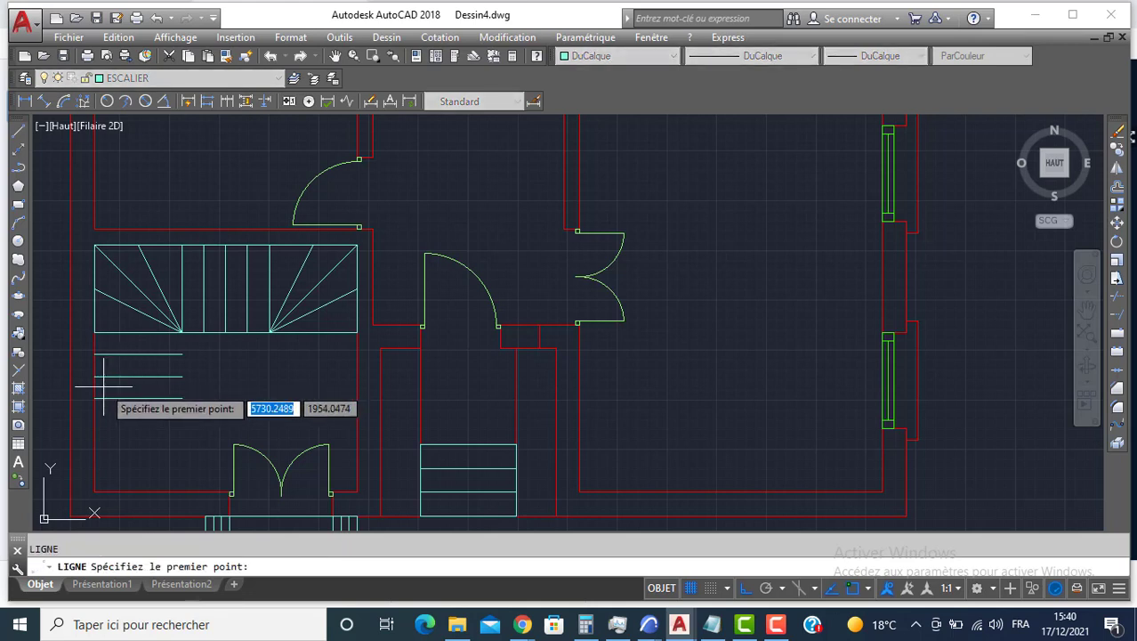
left_click(94, 398)
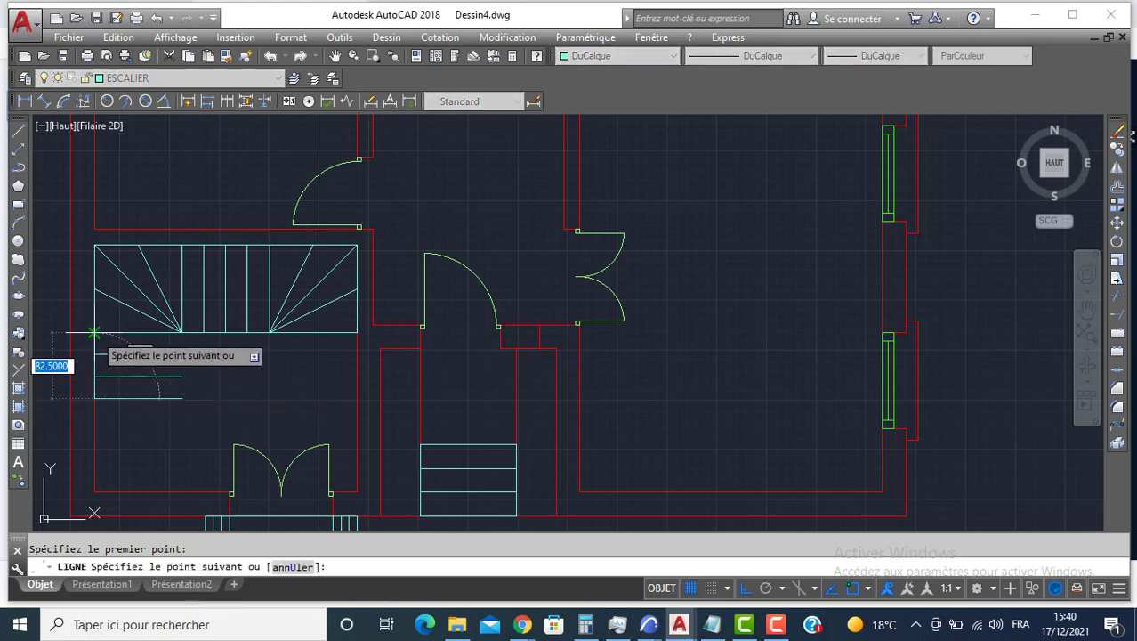
left_click(94, 332)
key("Return")
key("Return")
left_click(182, 397)
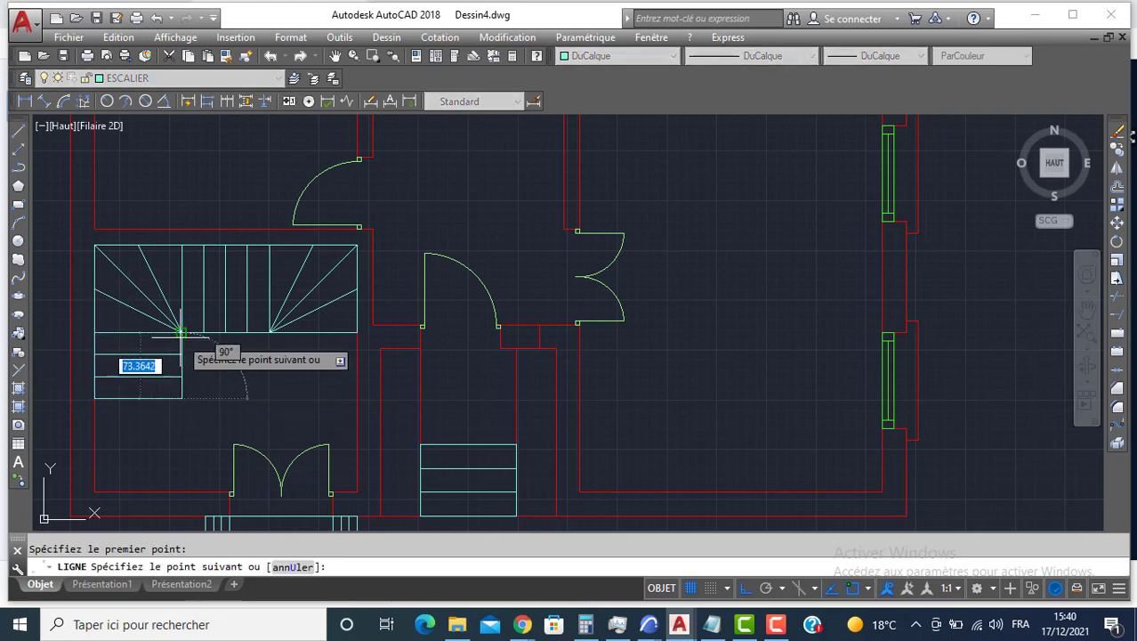
left_click(183, 332)
key("Return")
Step: Draw the stair's walking line from the lowest tread's midpoint through both winders to the right winder's lower edge, ending in a small freehand arrowhead
key("Return")
left_click(138, 398)
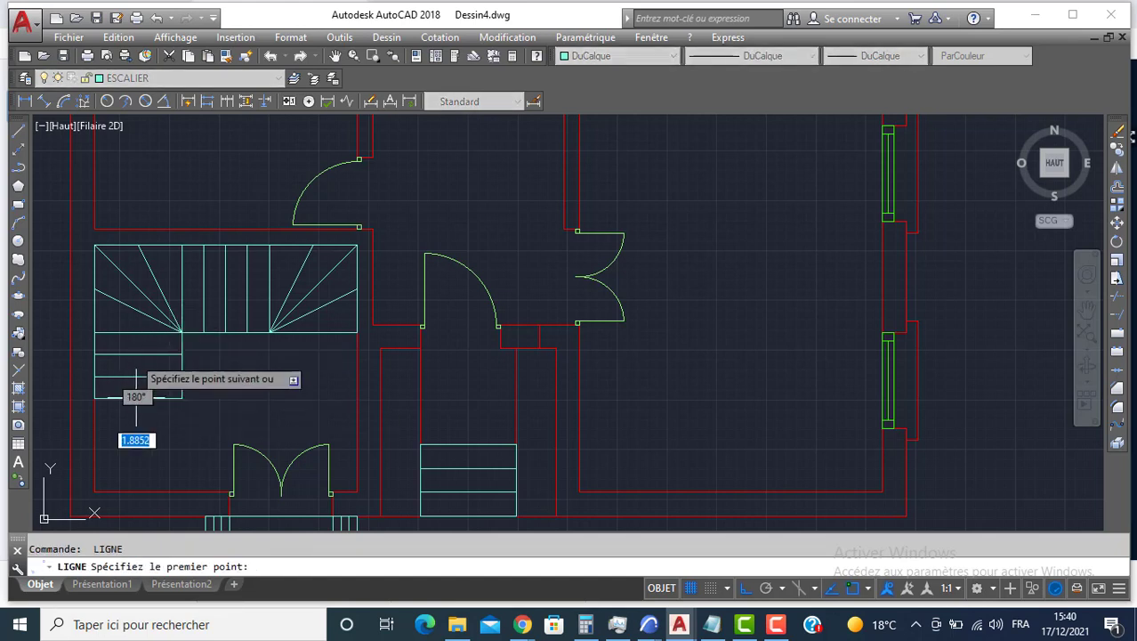
left_click(138, 291)
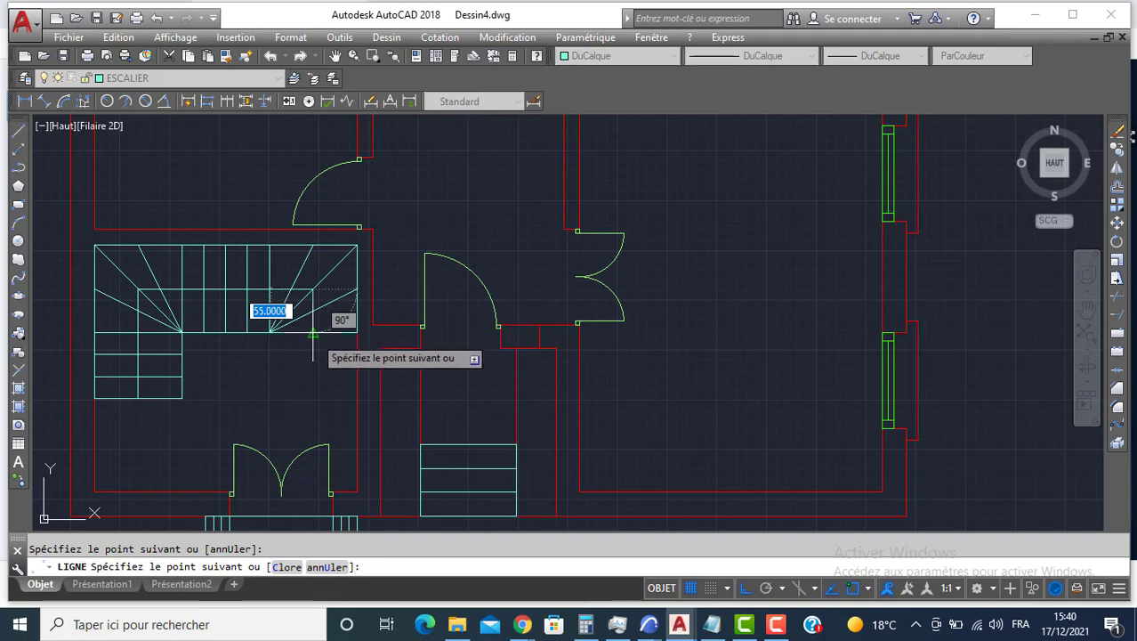
scroll(324, 325, "up", 2)
key("F8")
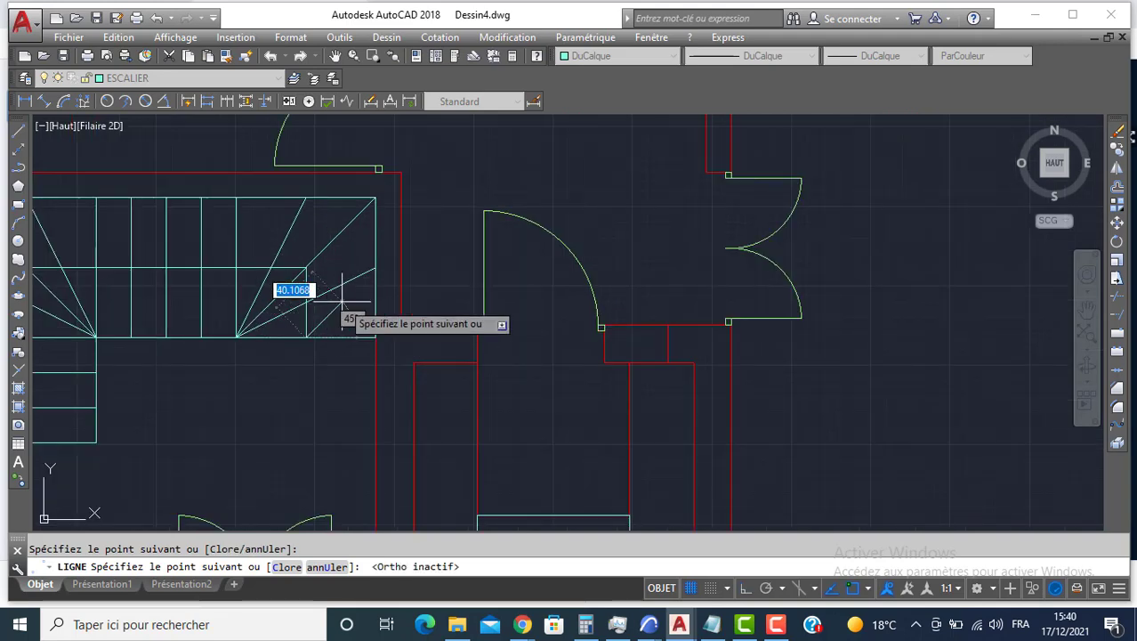
scroll(286, 325, "up", 4)
left_click(285, 329)
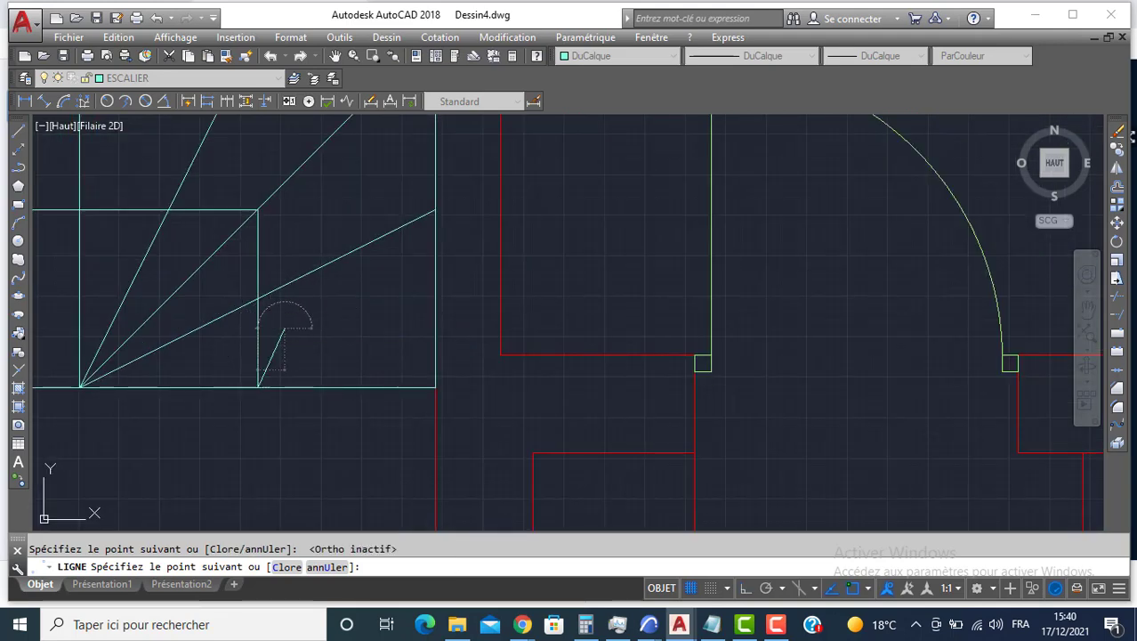
left_click(259, 326)
key("Return")
scroll(208, 314, "down", 7)
scroll(206, 314, "up", 2)
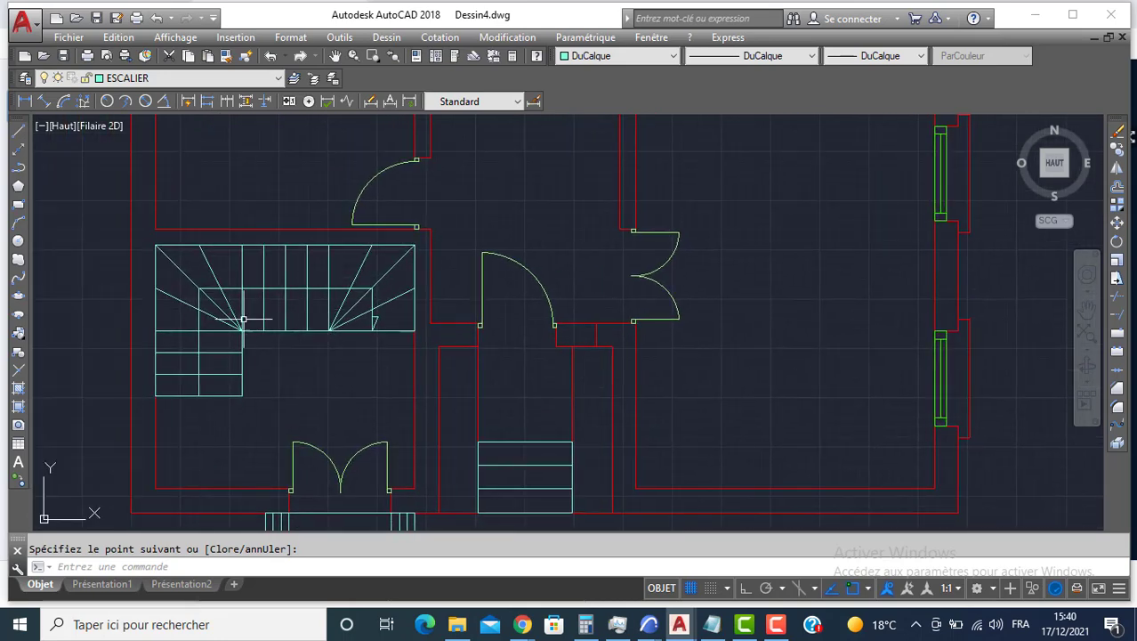
Step: Draw a landing outline outside the plan's upper-left door: 110 up from the wall corner, 250 right and back down to the wall
scroll(242, 301, "down", 4)
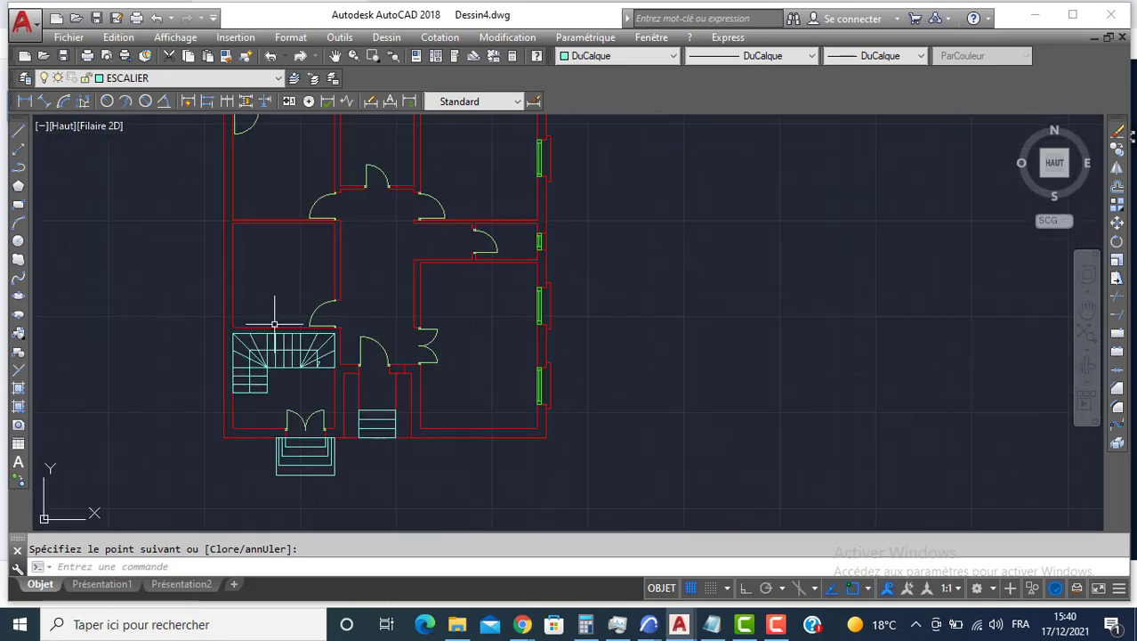
middle_click_drag(258, 257, 275, 362)
middle_click_drag(263, 282, 265, 317)
scroll(241, 235, "up", 2)
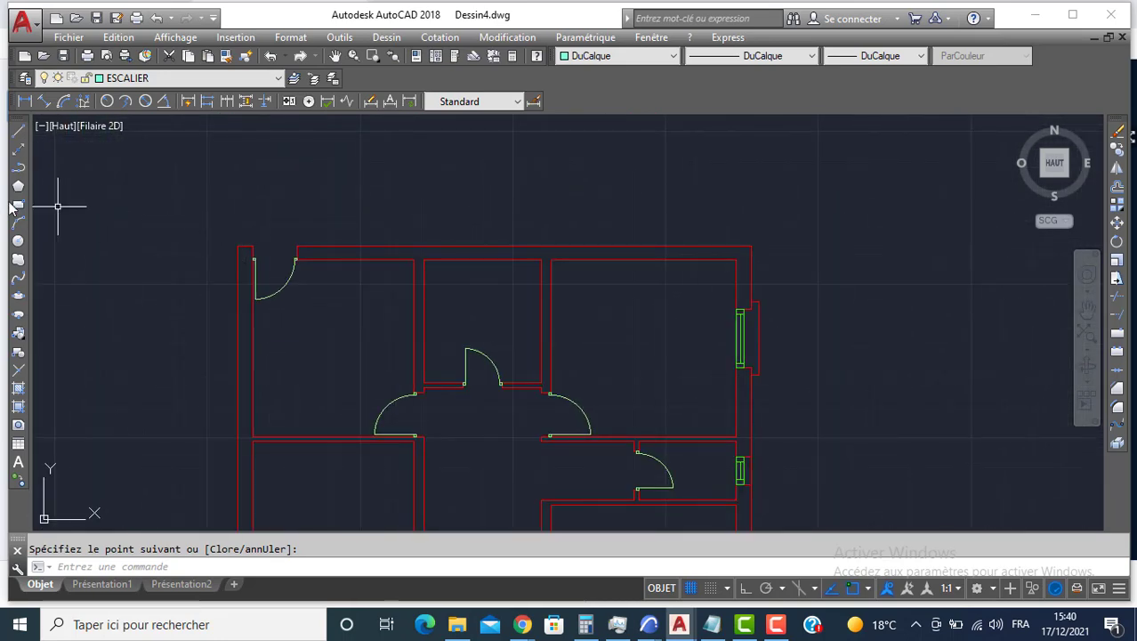
left_click(19, 132)
scroll(213, 245, "up", 2)
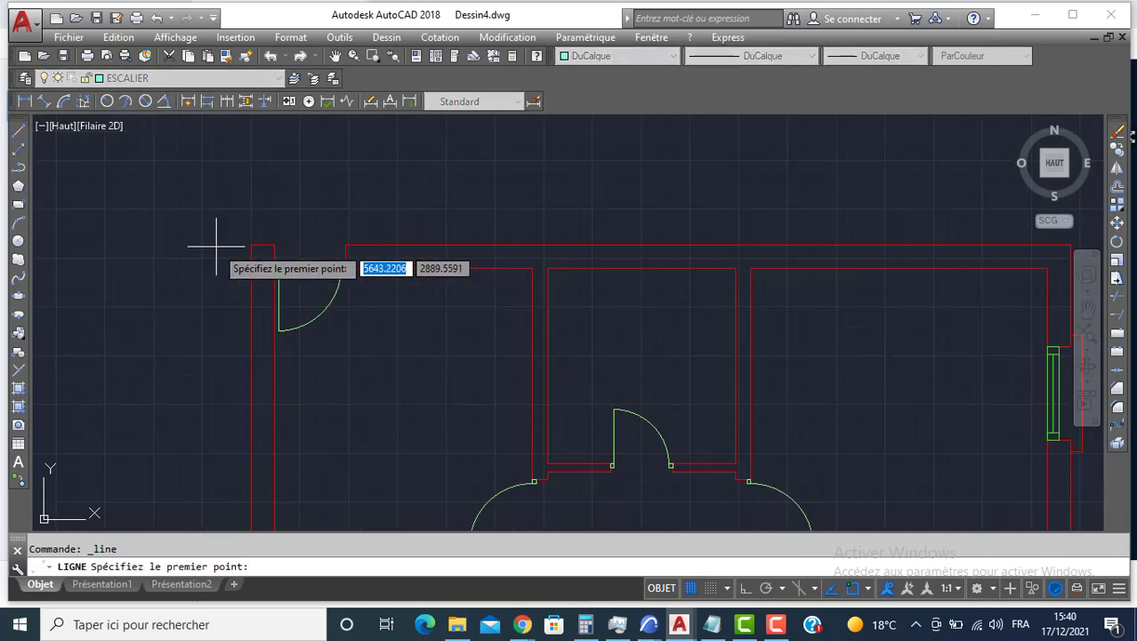
left_click(251, 244)
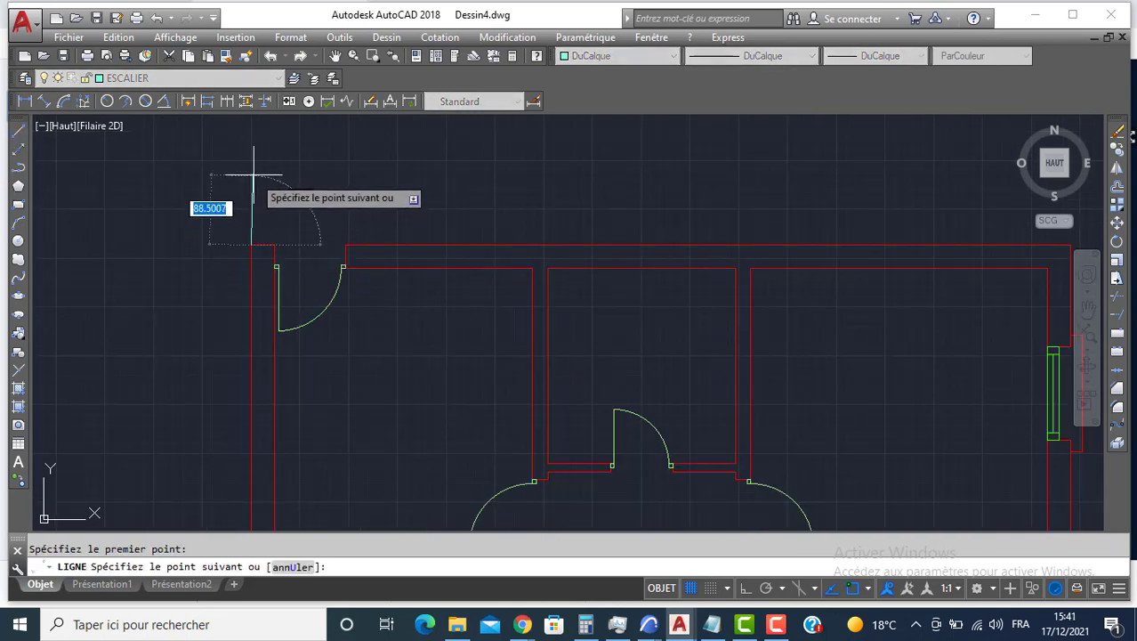
key("F8")
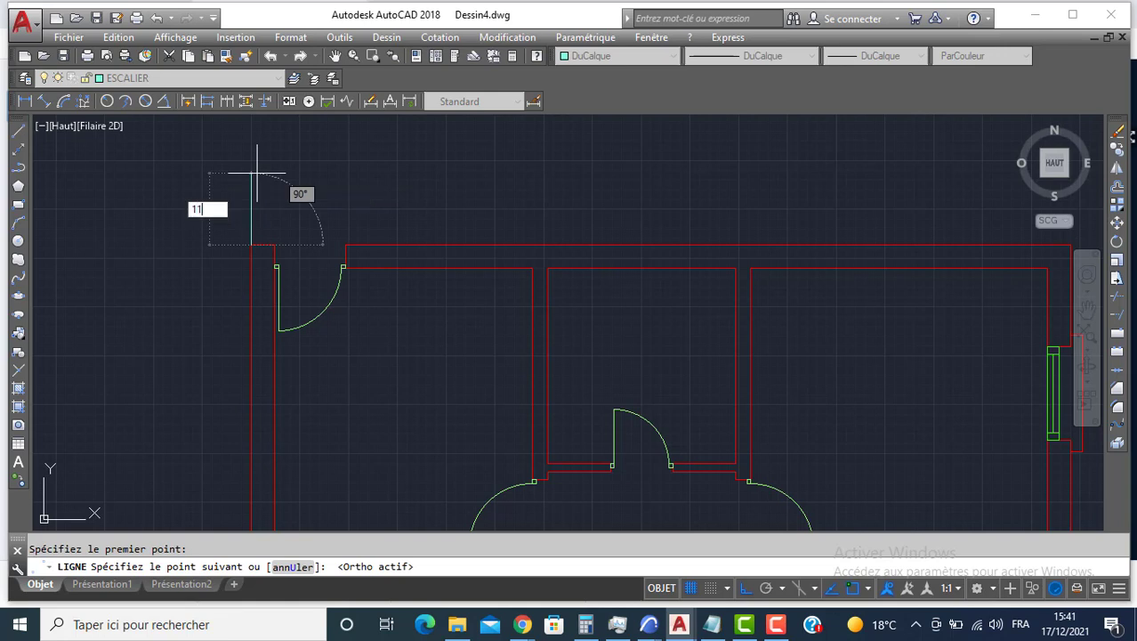
key("Return")
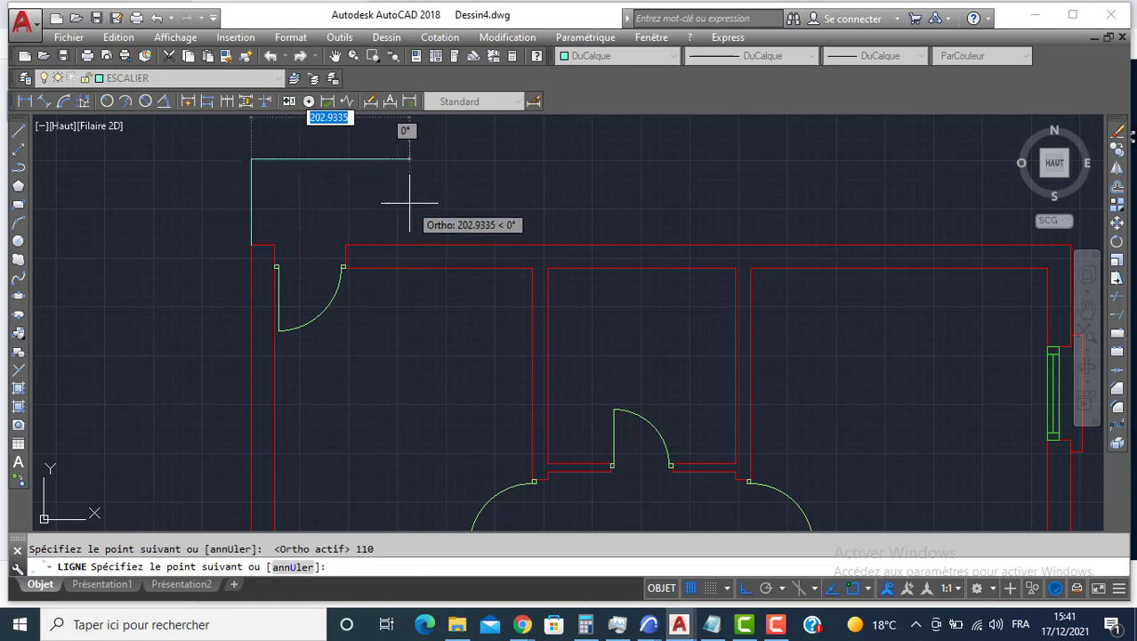
type("250")
key("Return")
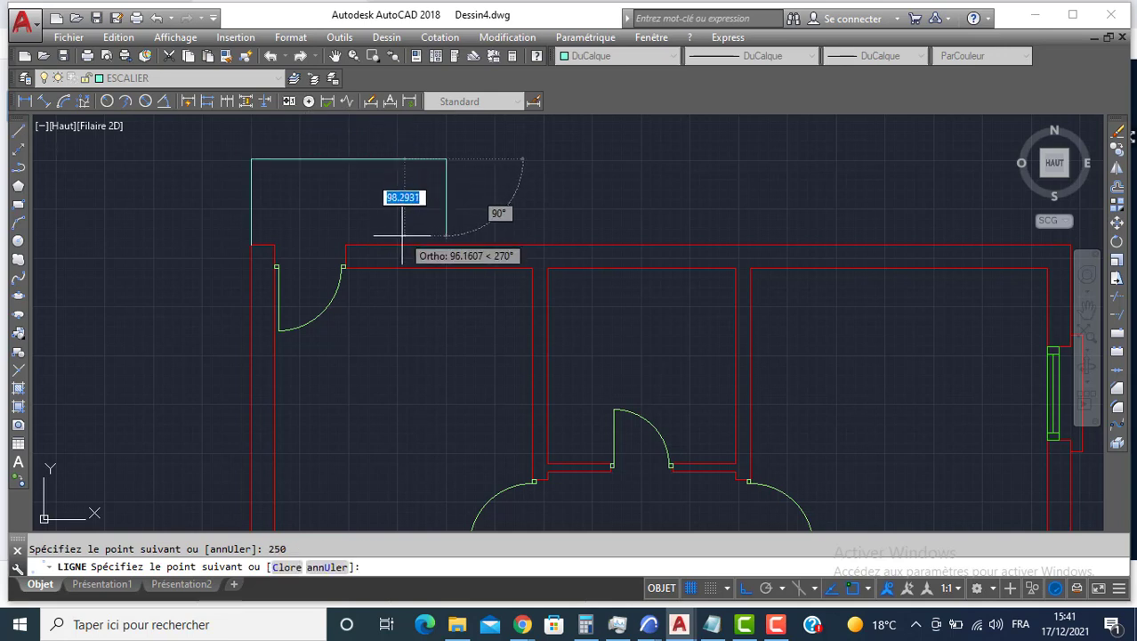
key("Return")
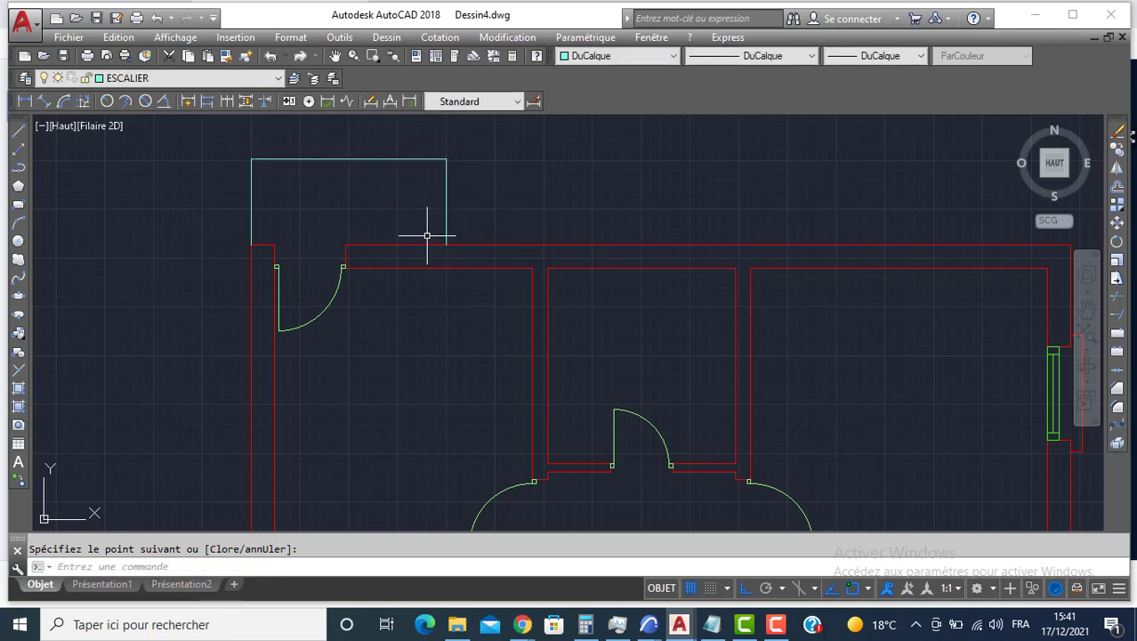
Step: Offset the landing's right side inward by 30 three times in succession to form the steps
type("DEC")
key("Return")
type("3")
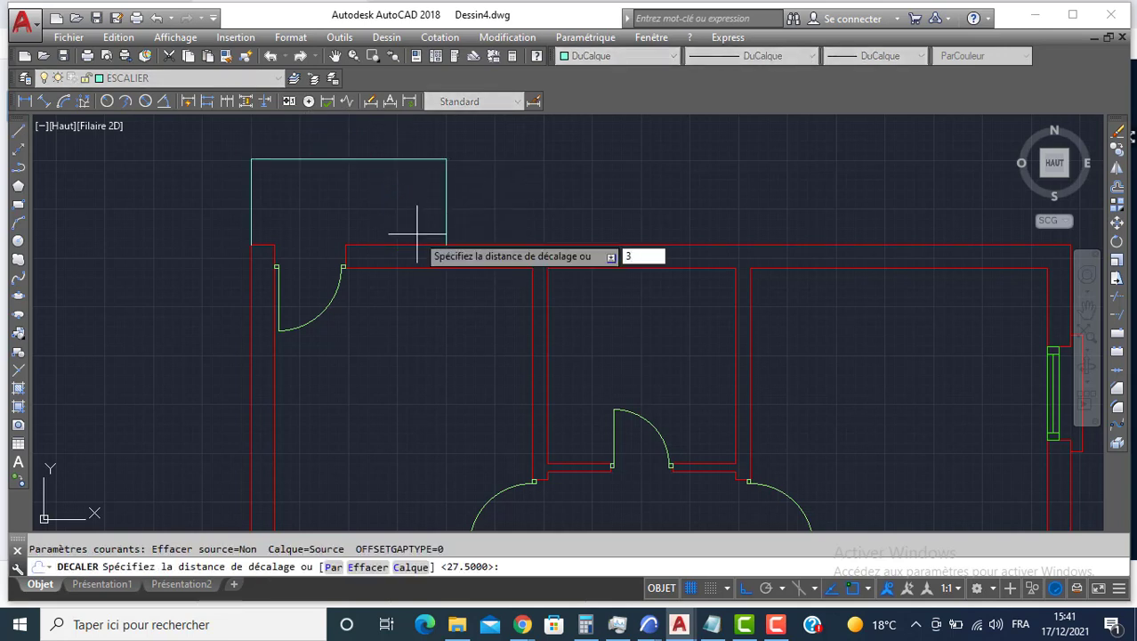
type("0")
key("Return")
left_click(446, 211)
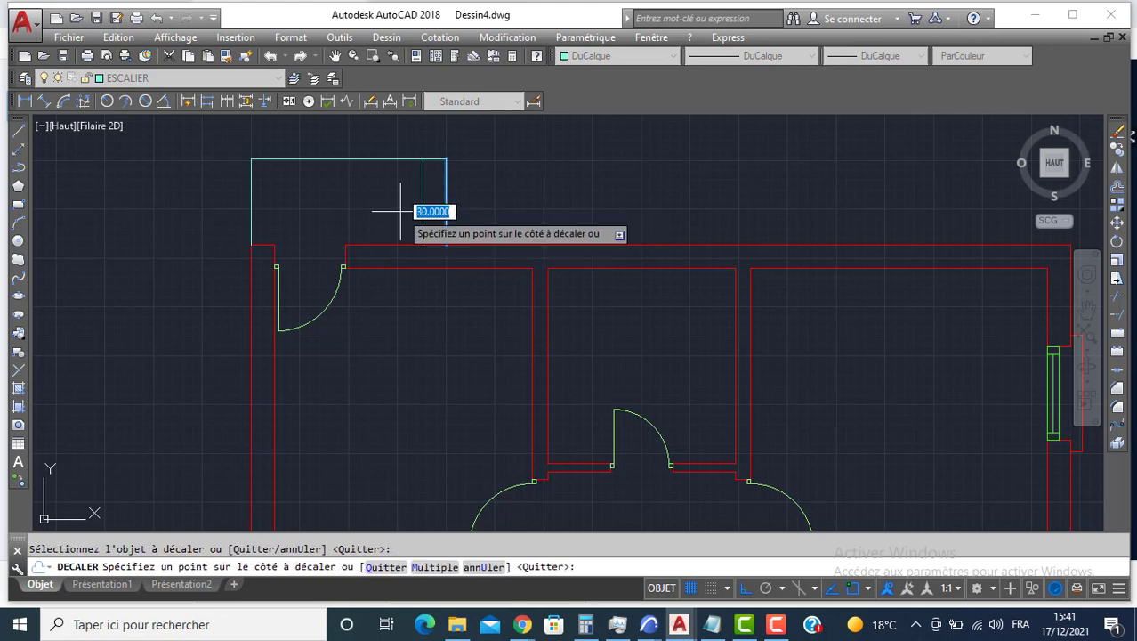
left_click(412, 204)
left_click(421, 200)
left_click(406, 197)
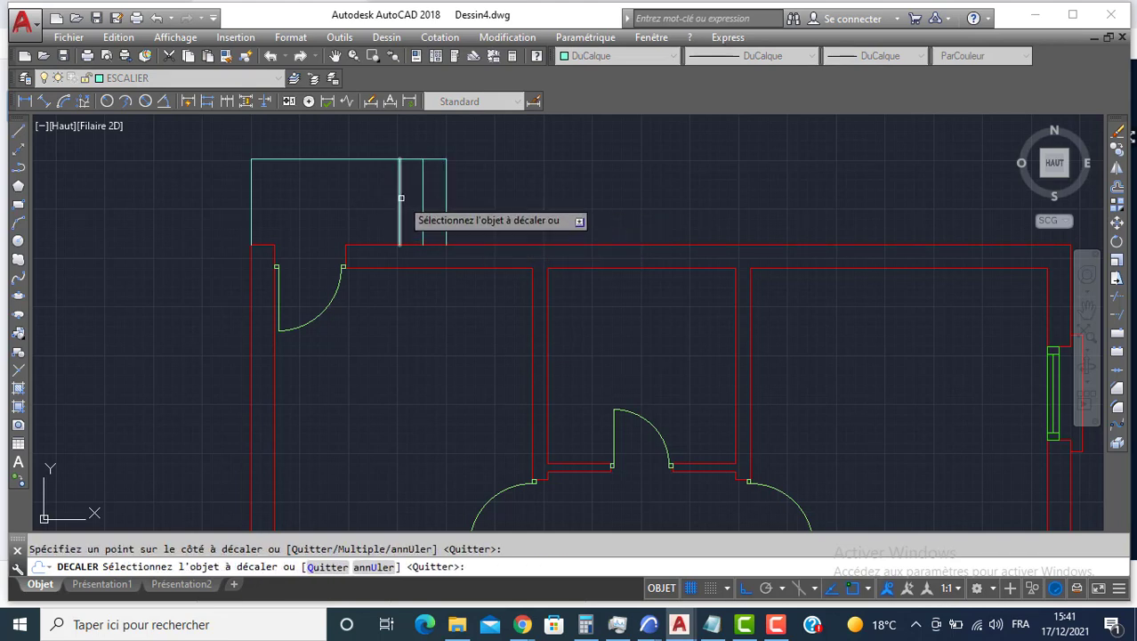
left_click(399, 198)
left_click(371, 199)
key("Return")
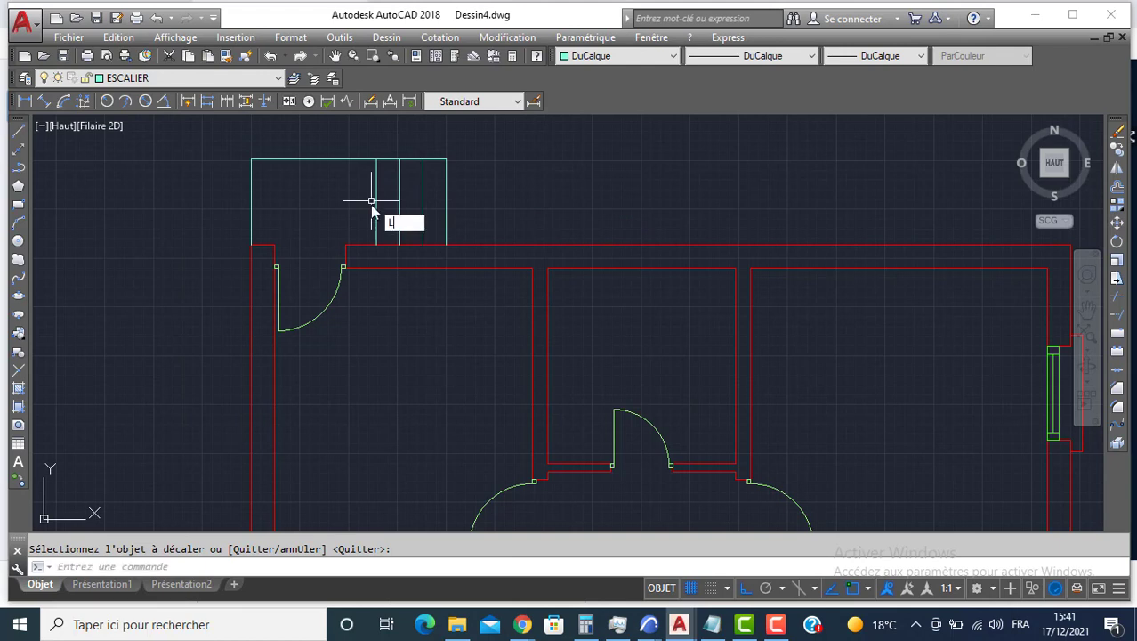
Step: Draw a line along the exterior wall closing the landing outline between its two lower corners
key("Return")
left_click(446, 243)
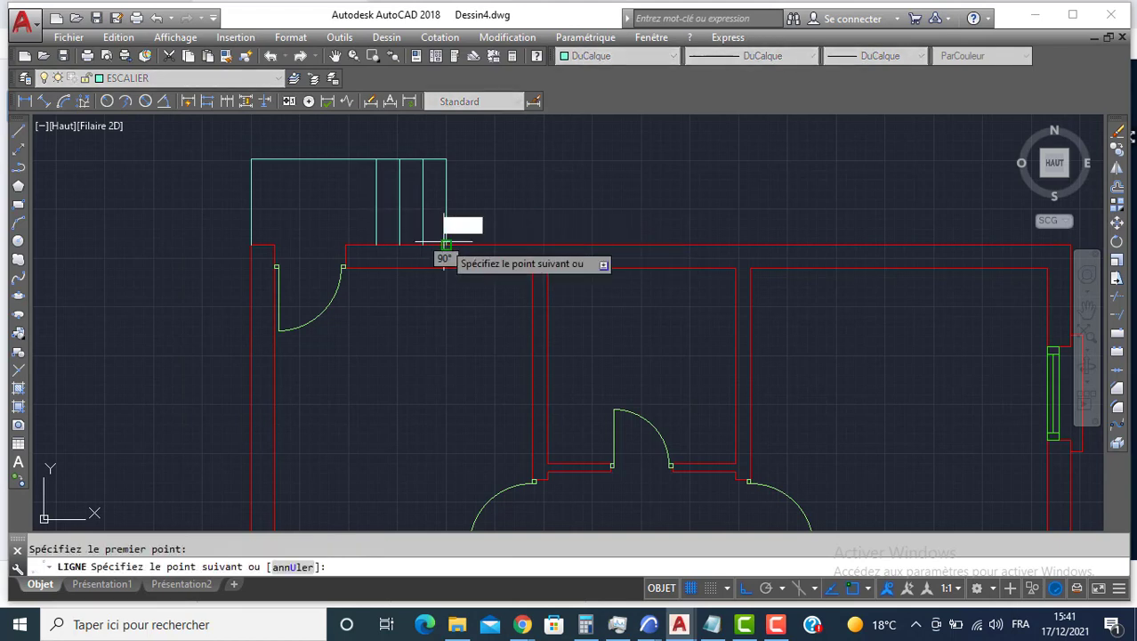
left_click(251, 245)
key("Return")
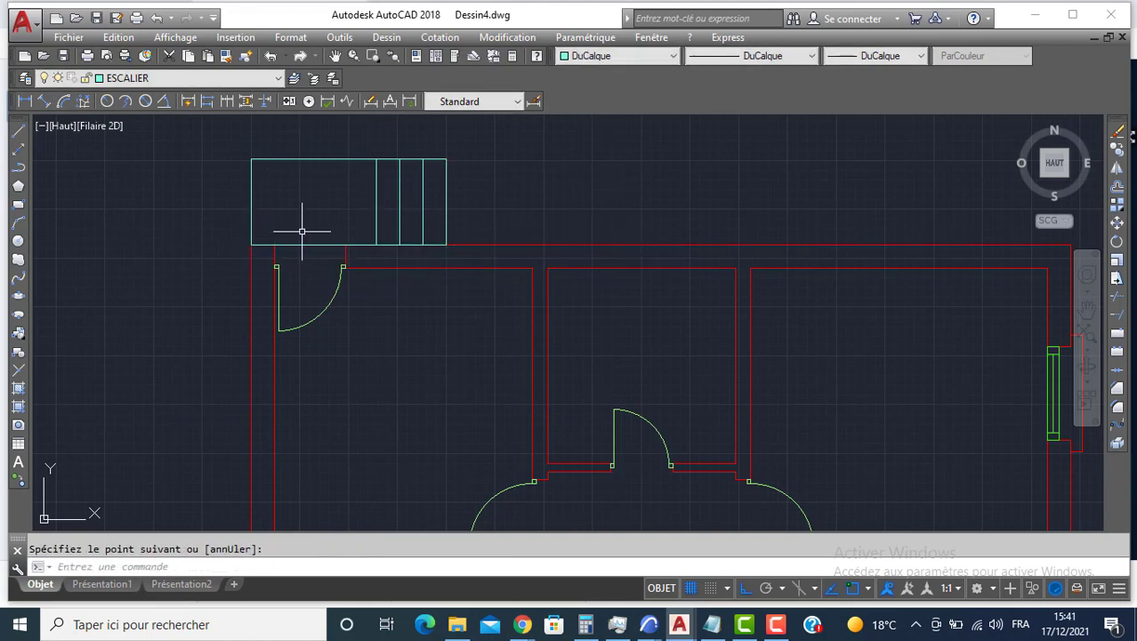
Step: Trim the landing's closing line where it crosses the door opening
type("AJ")
key("Return")
key("Return")
left_click(303, 244)
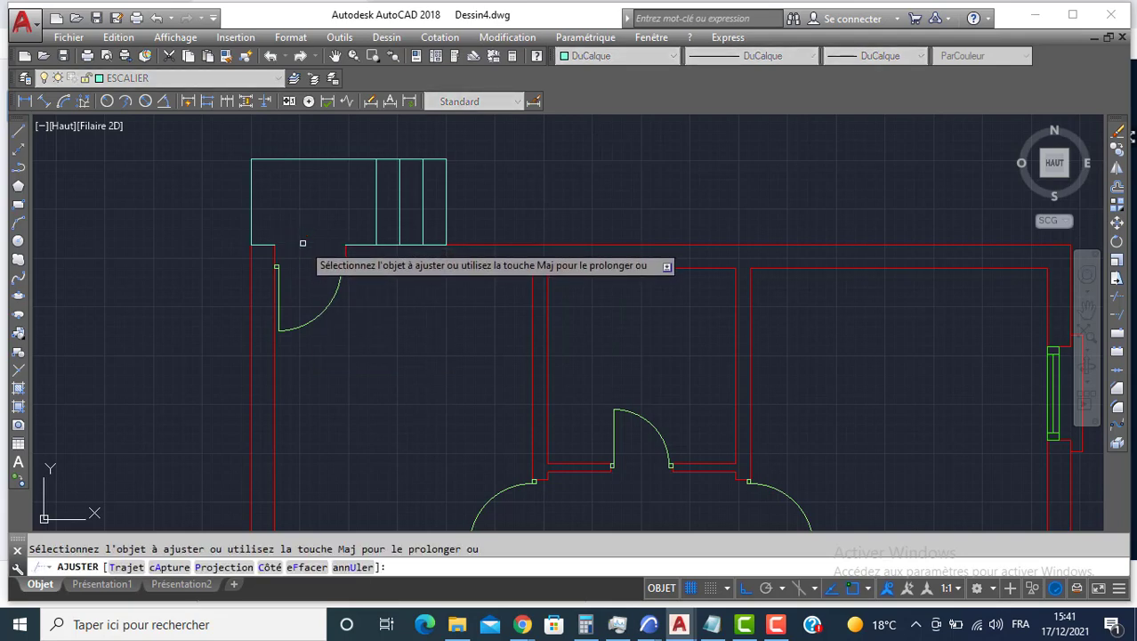
key("Return")
scroll(388, 254, "down", 4)
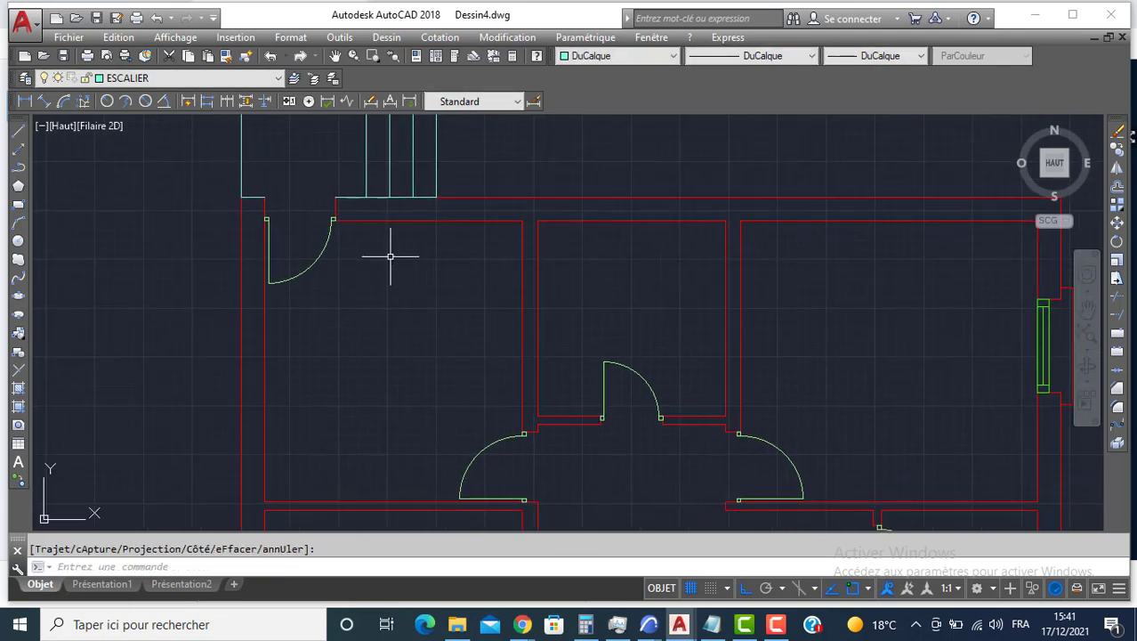
middle_click_drag(434, 288, 412, 271)
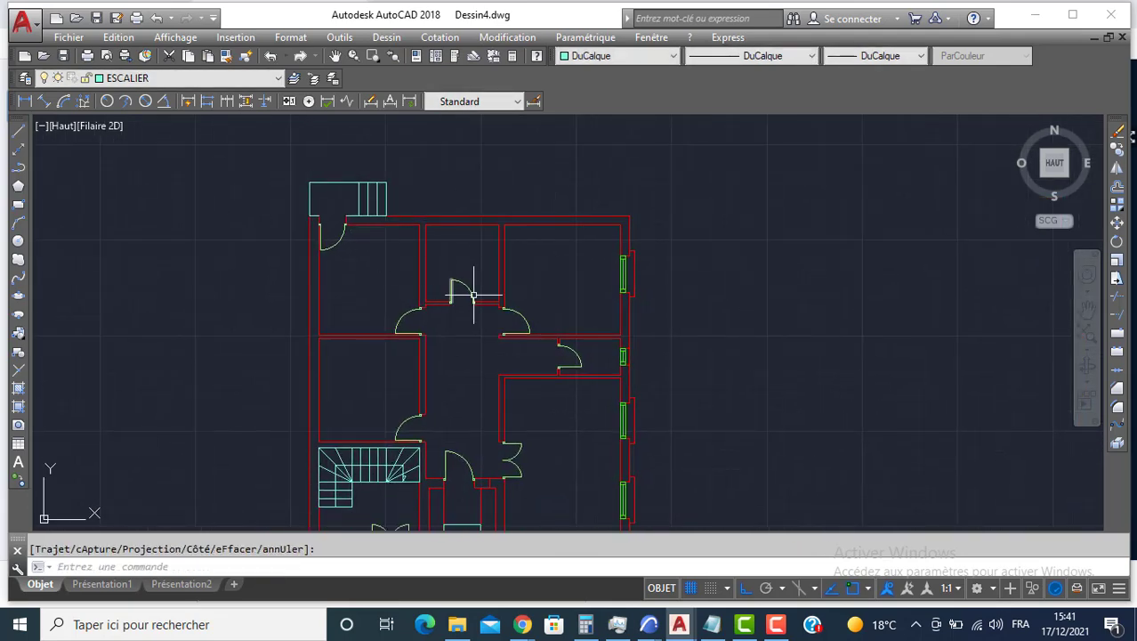
Step: Make COTATION the current layer
middle_click_drag(557, 289, 536, 158)
middle_click_drag(339, 182, 345, 209)
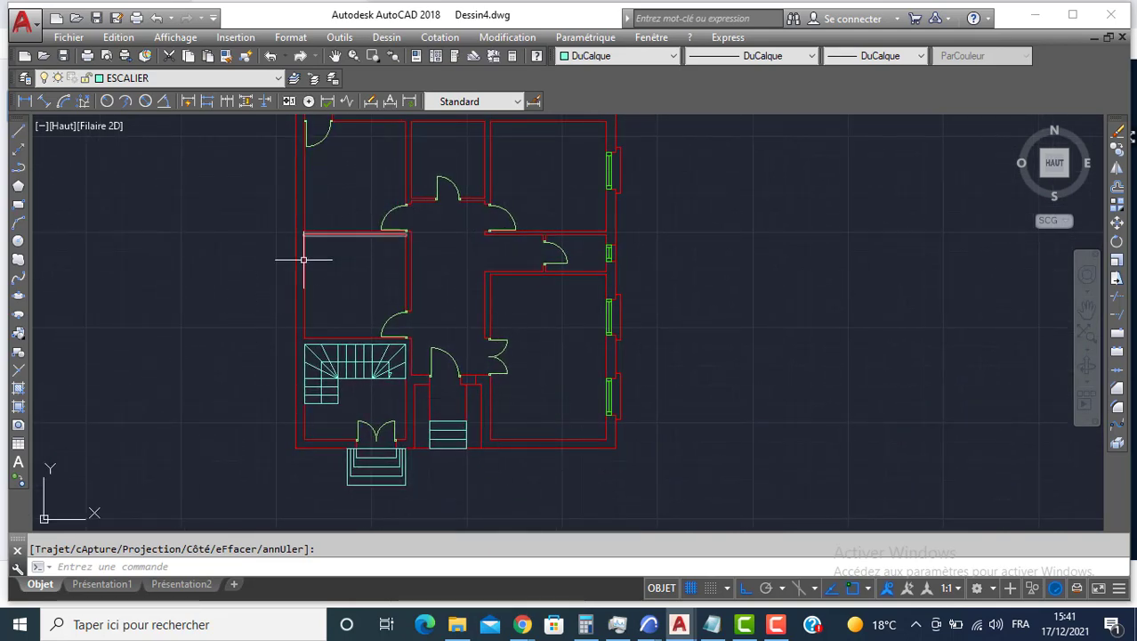
left_click(175, 80)
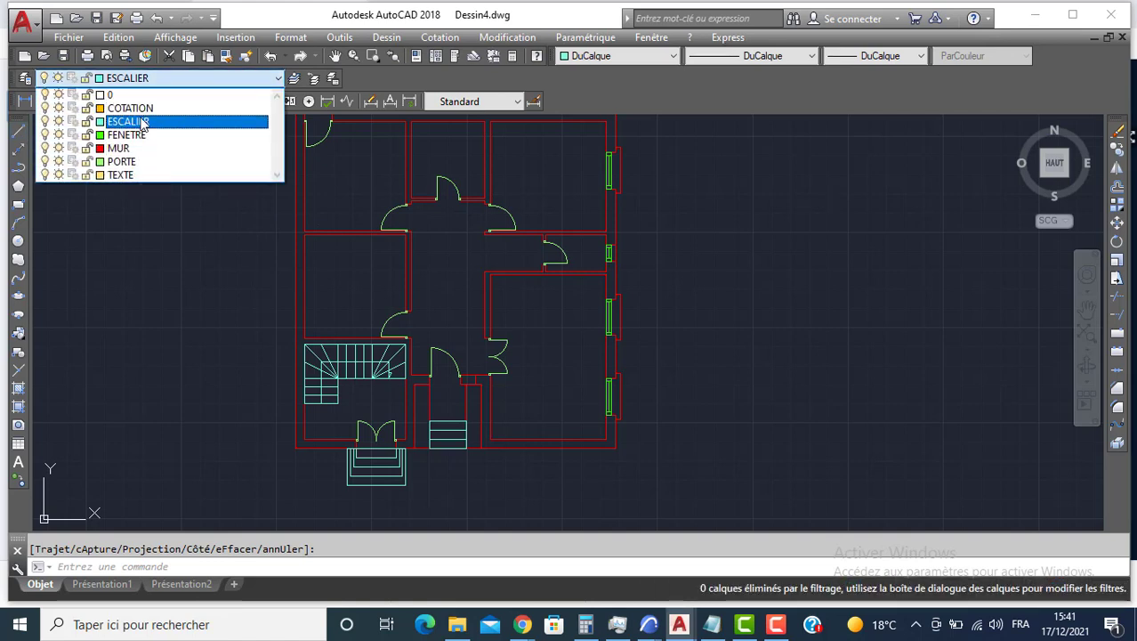
left_click(134, 108)
Step: Add a vertical linear dimension outside the right wall, from the plan's lower-right exterior corner to the lowest window opening's lower edge
left_click(24, 101)
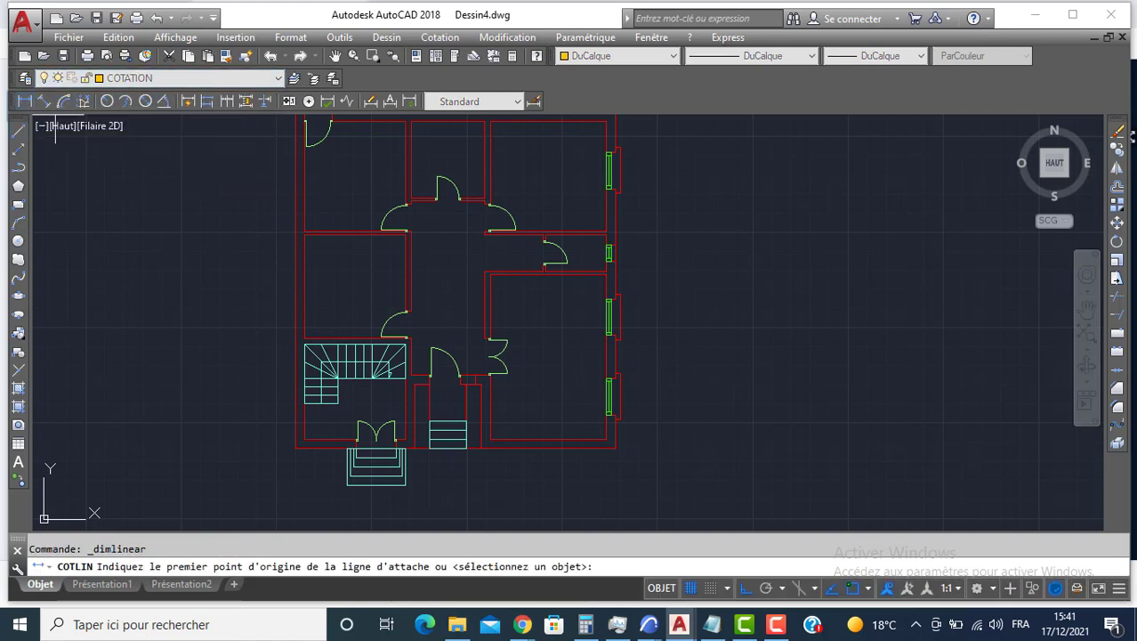
scroll(607, 452, "up", 2)
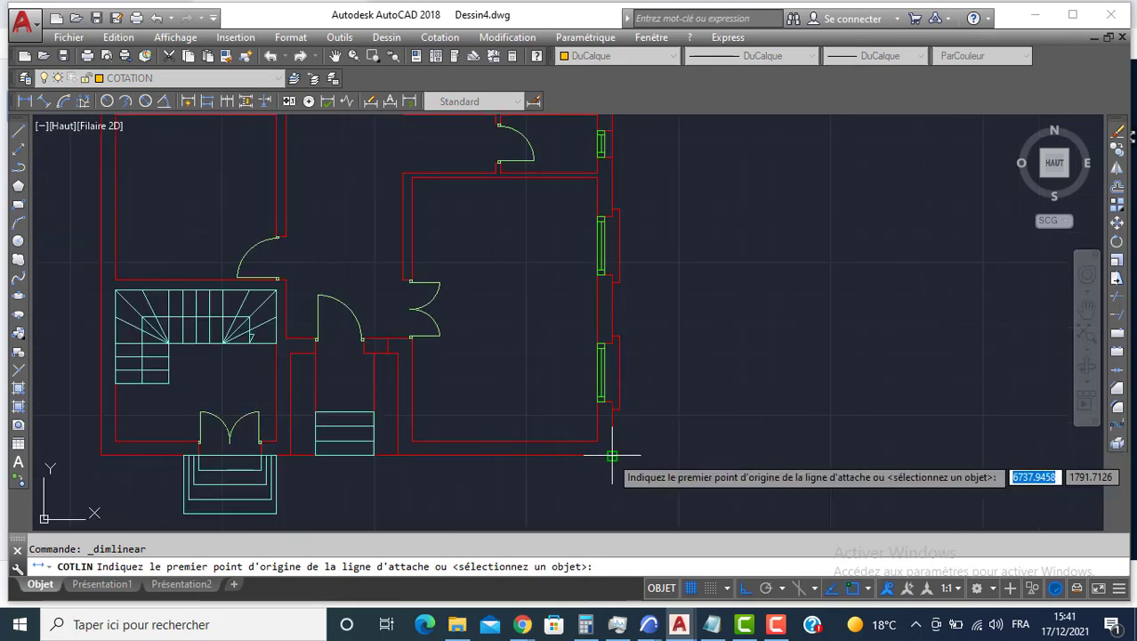
scroll(609, 457, "up", 2)
left_click(611, 455)
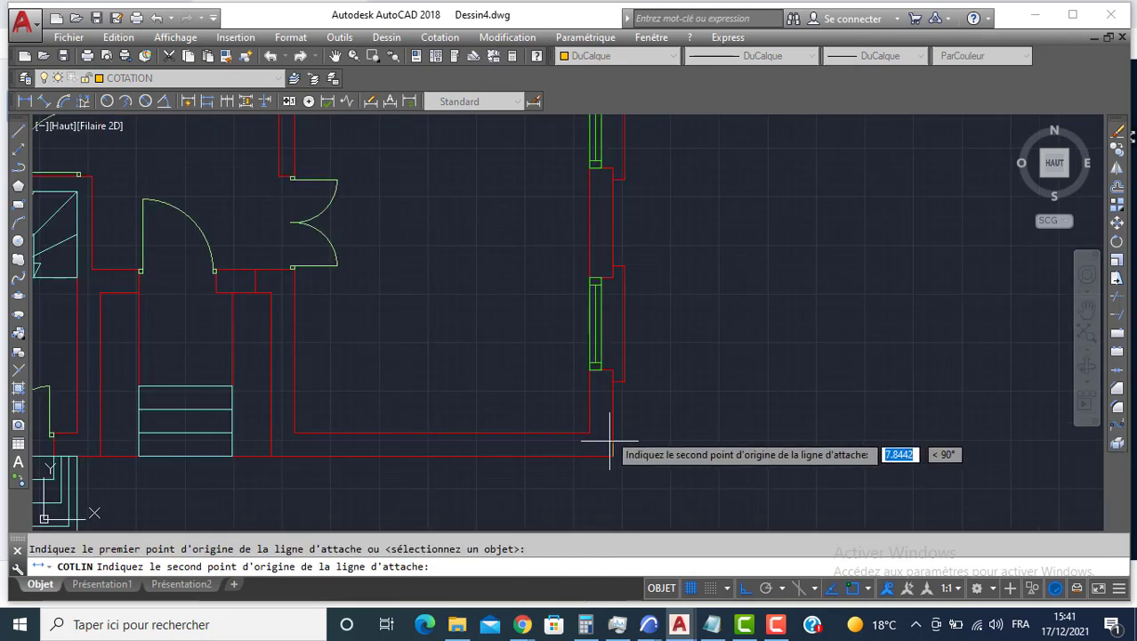
left_click(613, 370)
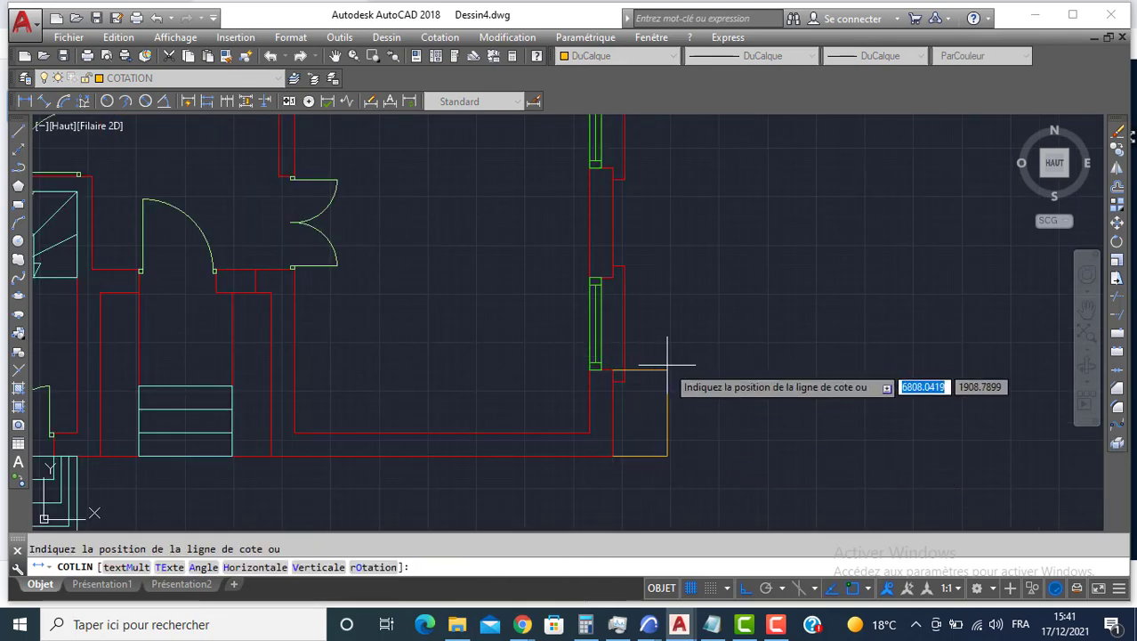
key("Return")
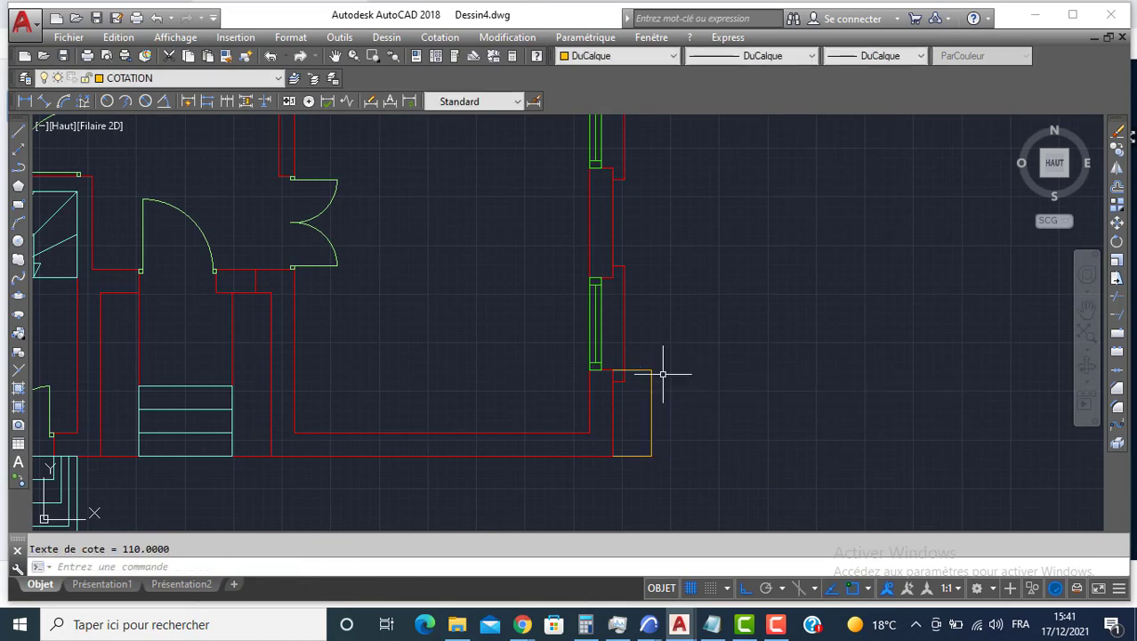
Step: Modify the Standard dimension style, setting its text height to 15
scroll(661, 375, "up", 6)
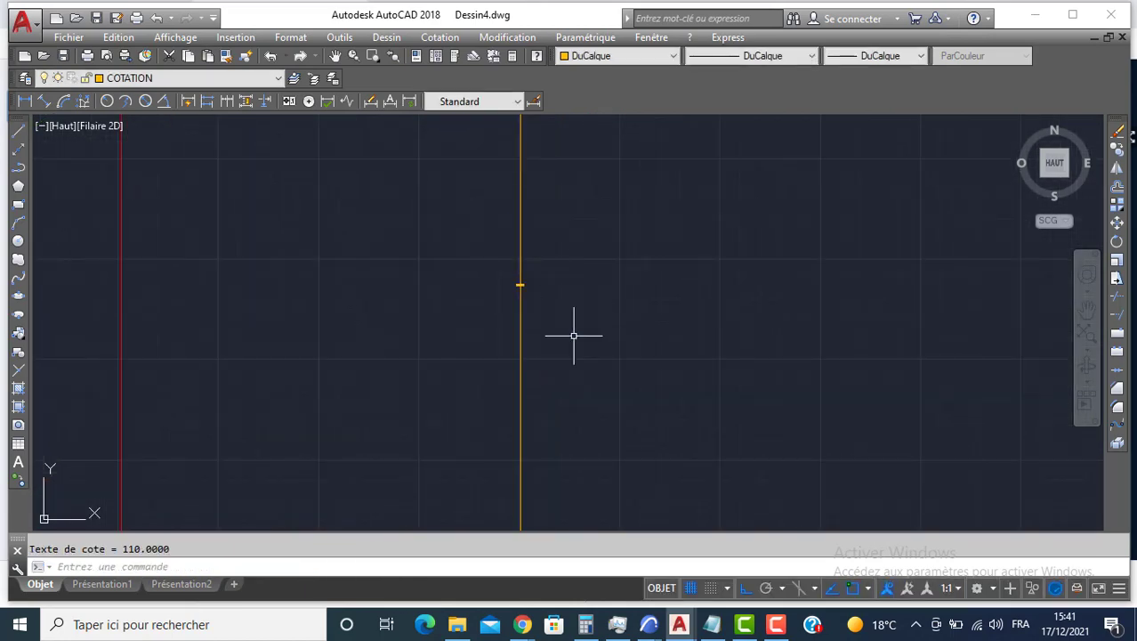
scroll(534, 302, "down", 3)
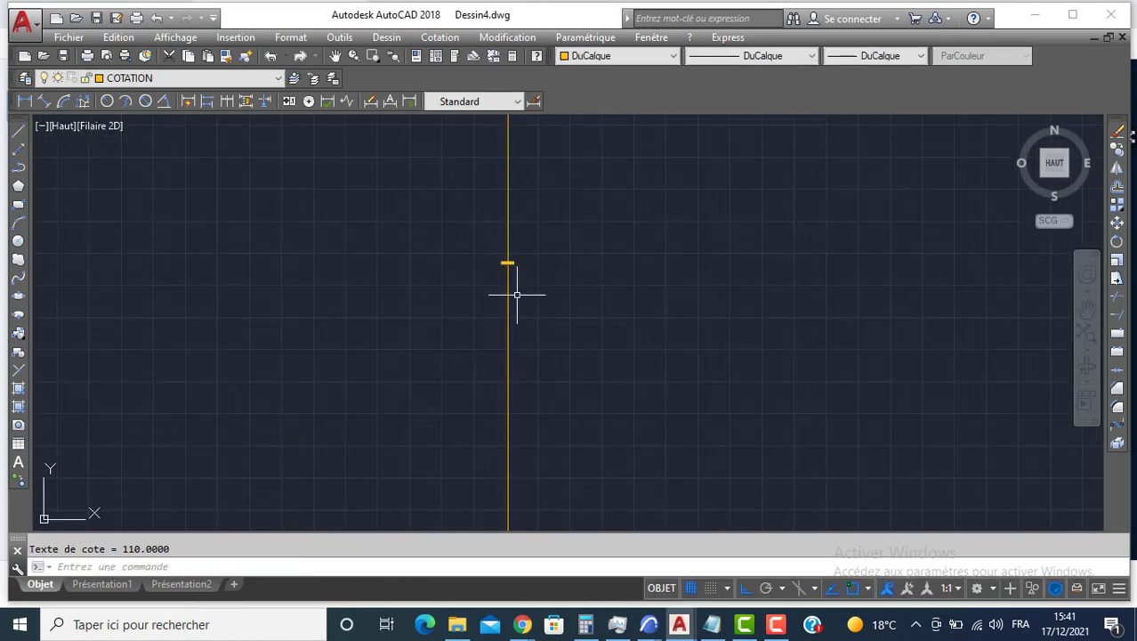
left_click(532, 102)
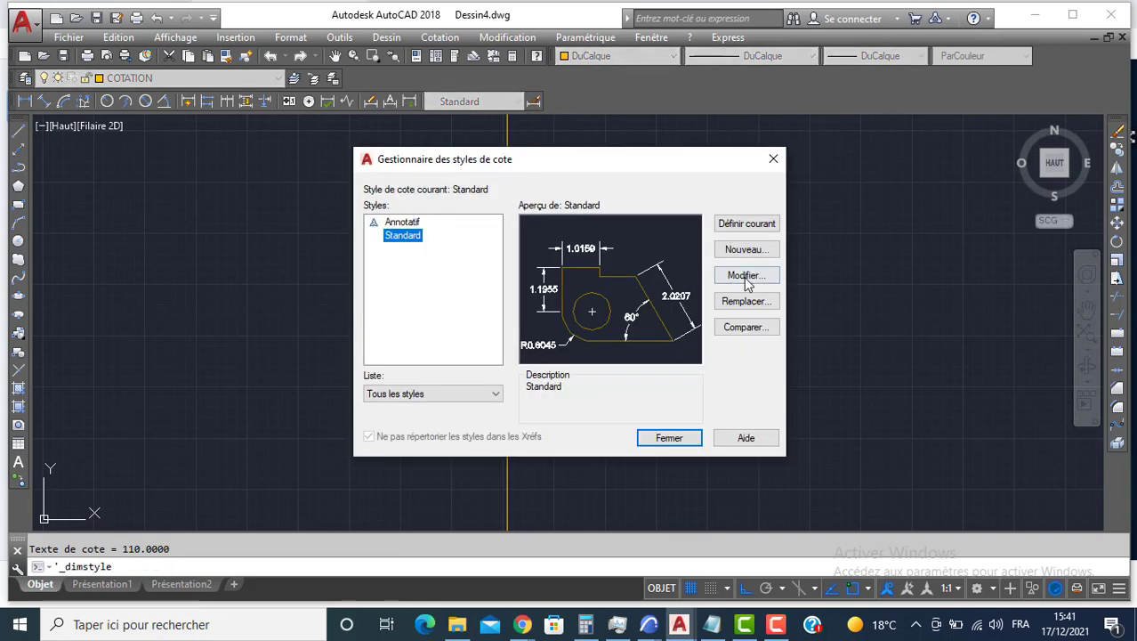
left_click(478, 128)
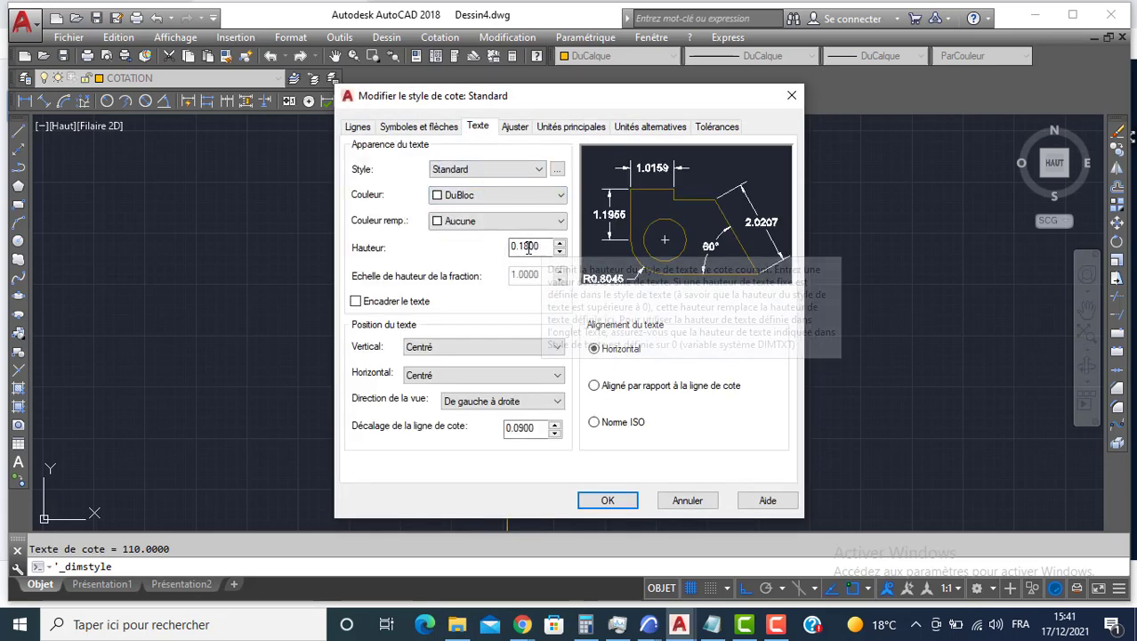
left_click(528, 247)
type("10")
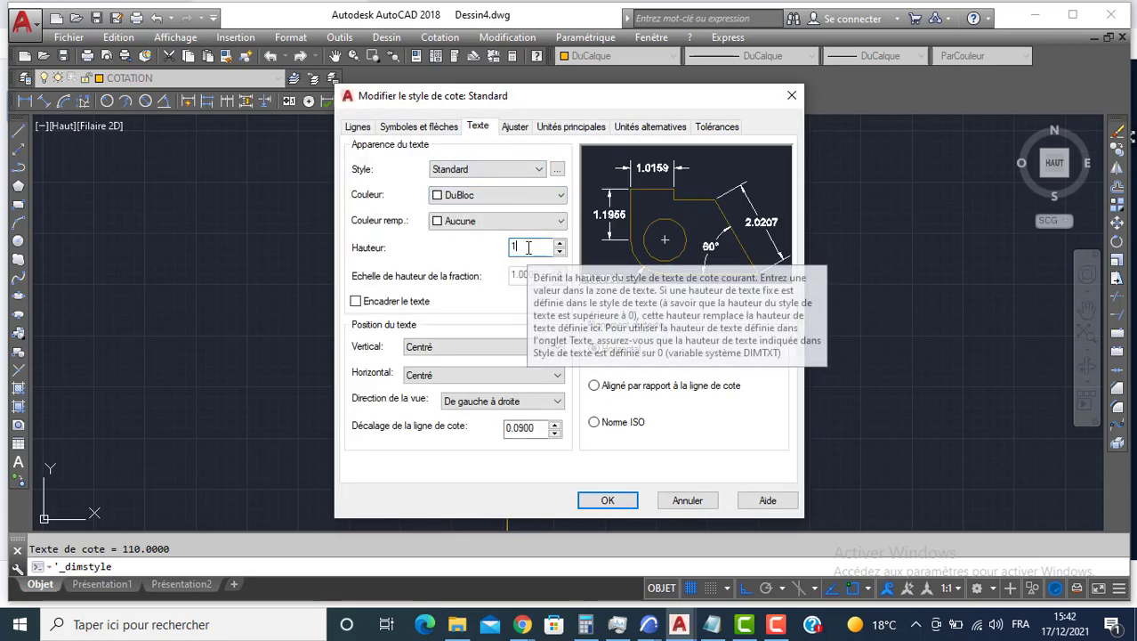
Step: Set the style's dimension arrowheads to Marque architecturale with a larger arrow size, and suppress extension lines 1 and 2
left_click(449, 130)
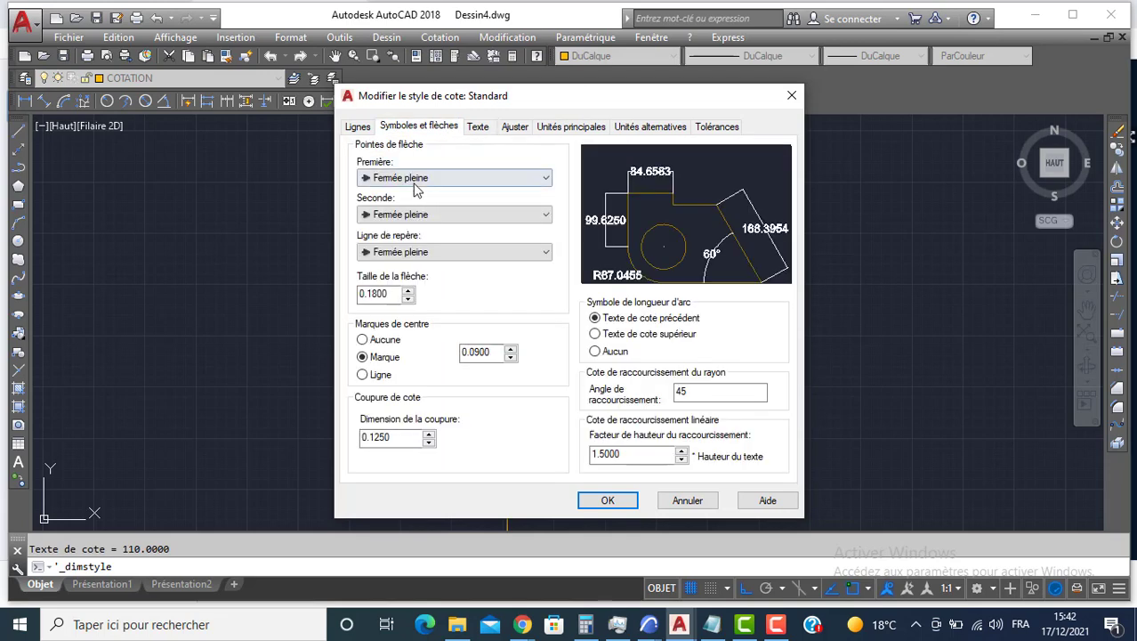
left_click(416, 182)
left_click(408, 248)
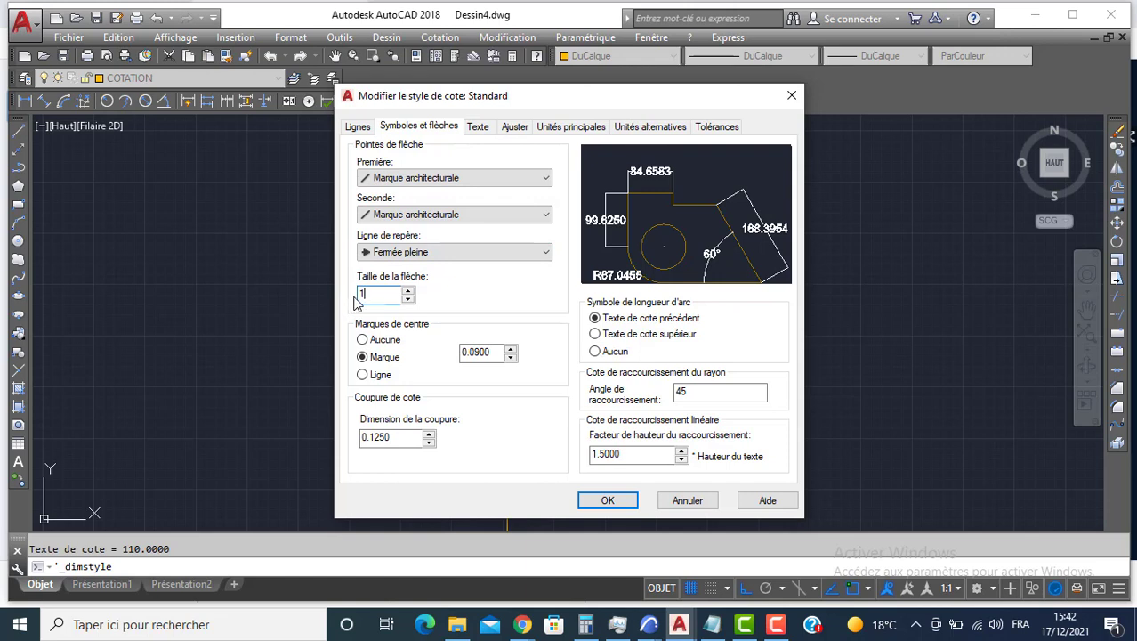
left_click(358, 128)
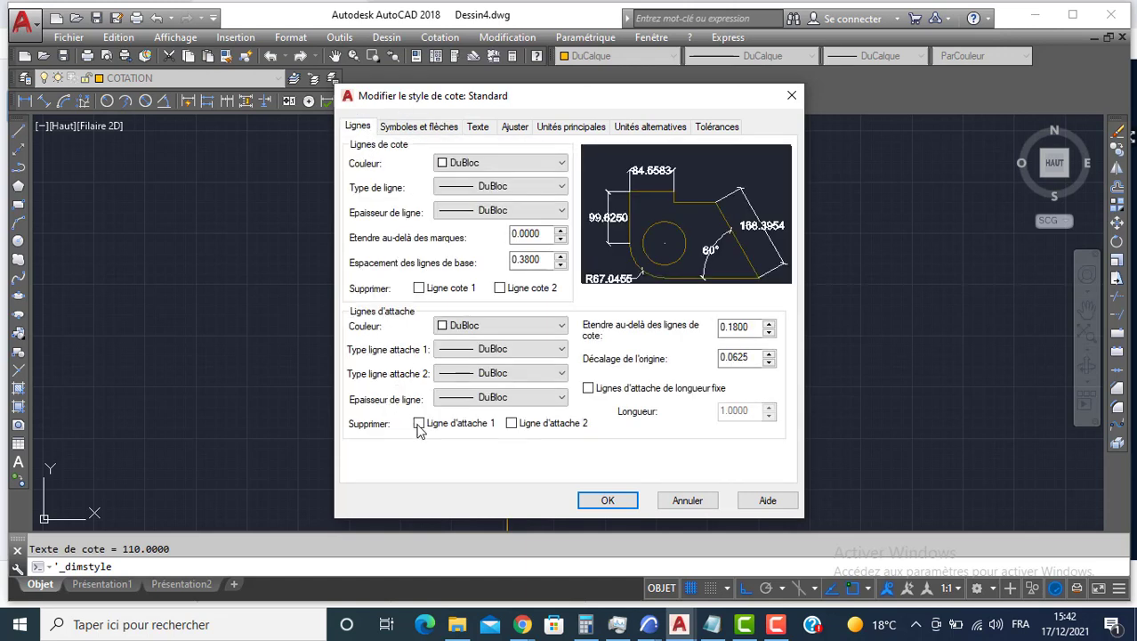
left_click(513, 423)
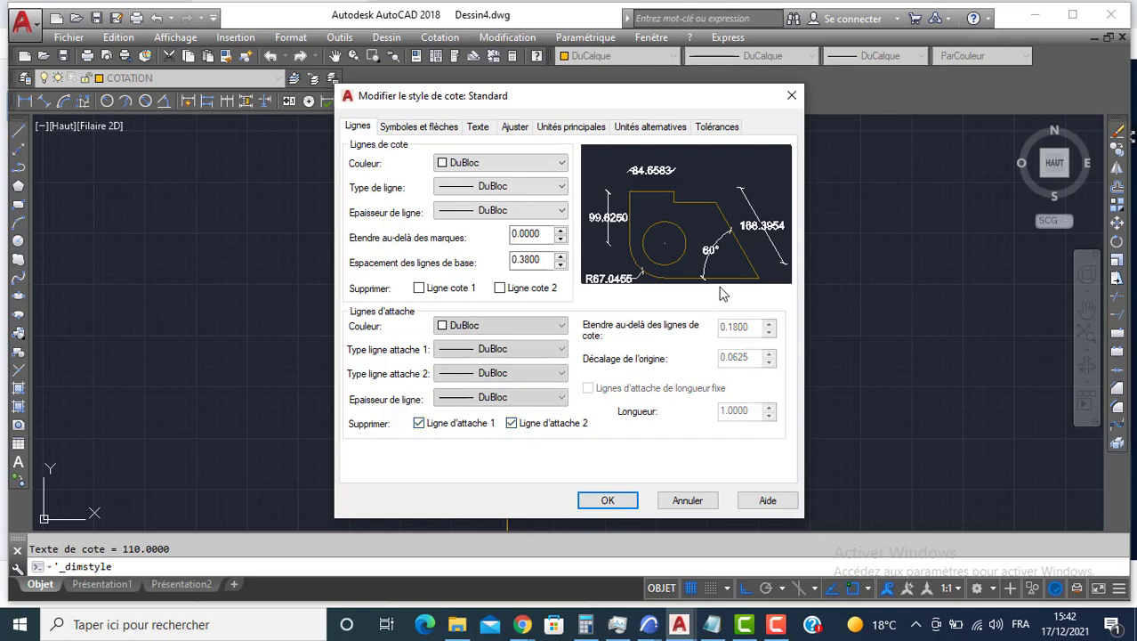
Step: Align the style's dimension text with the dimension line and set its vertical position to Au-dessus
left_click(478, 128)
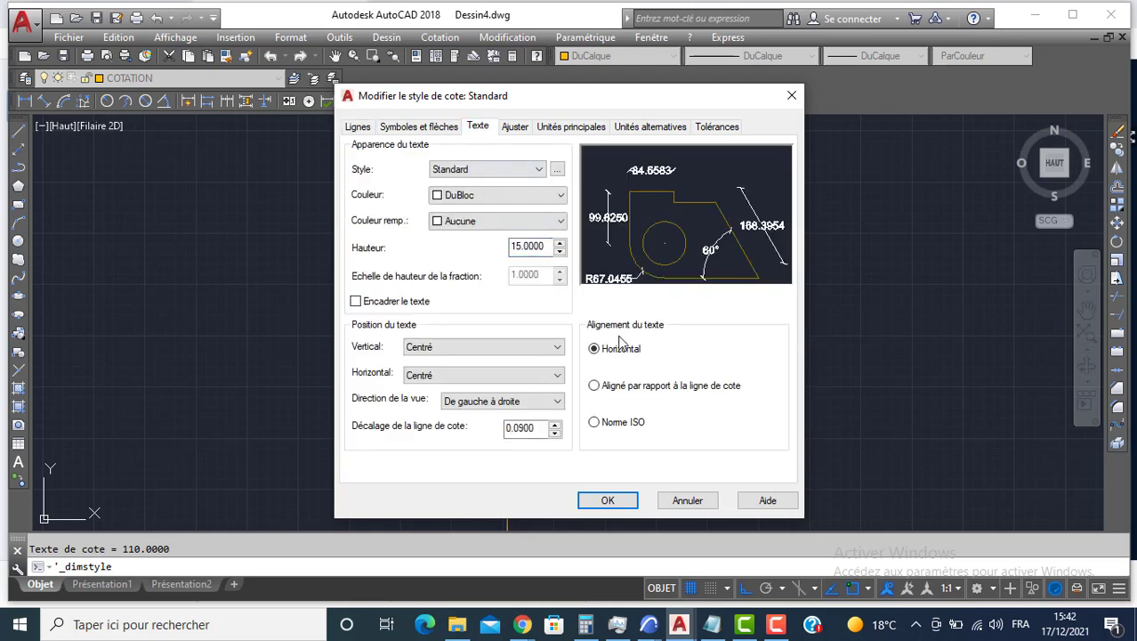
left_click(608, 387)
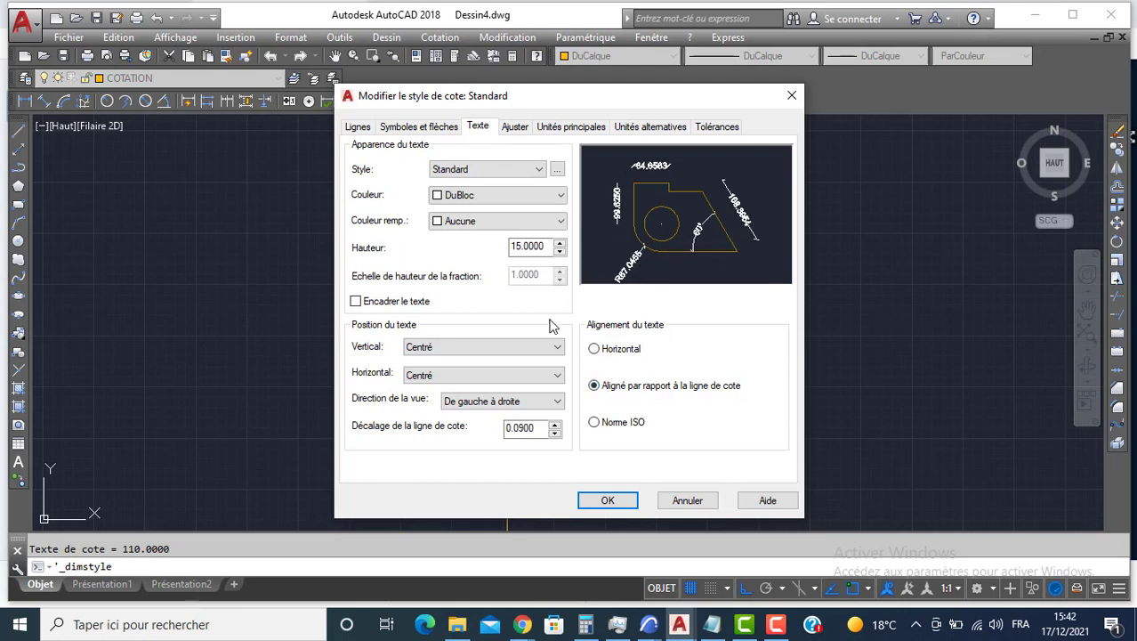
left_click(492, 352)
left_click(458, 374)
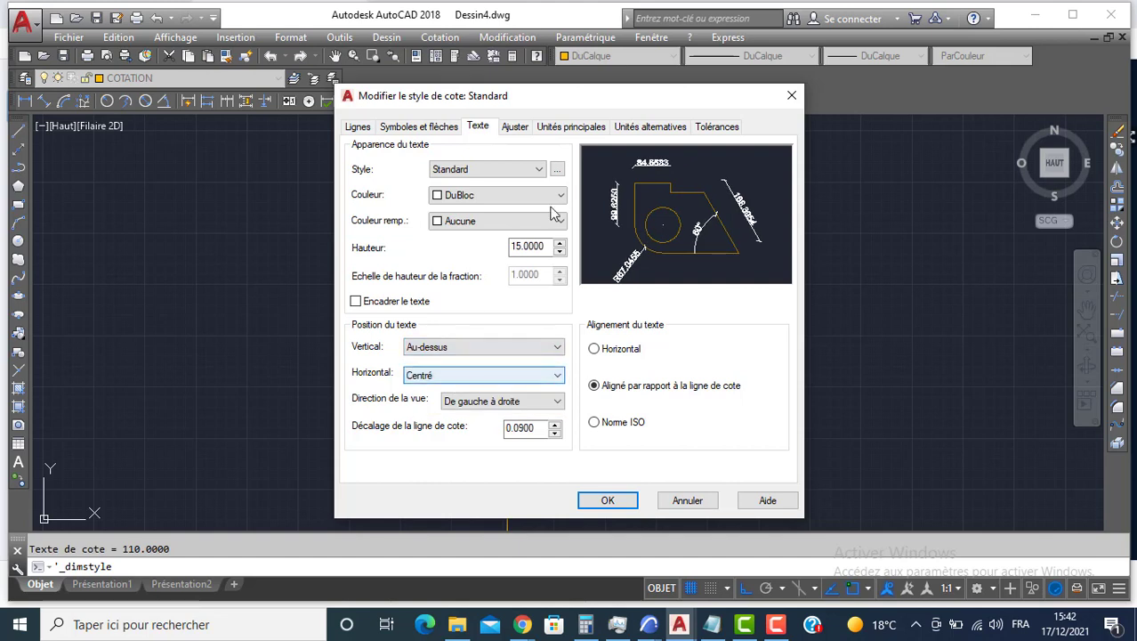
Step: Suppress trailing zeros in the style's linear primary units and save the modified Standard style
left_click(570, 127)
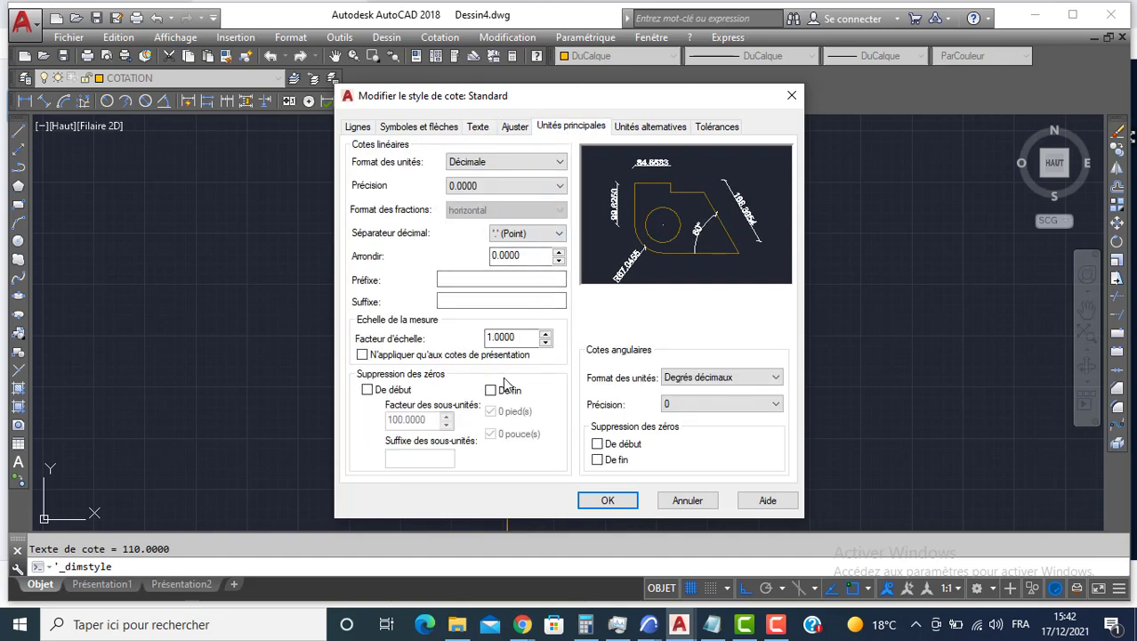
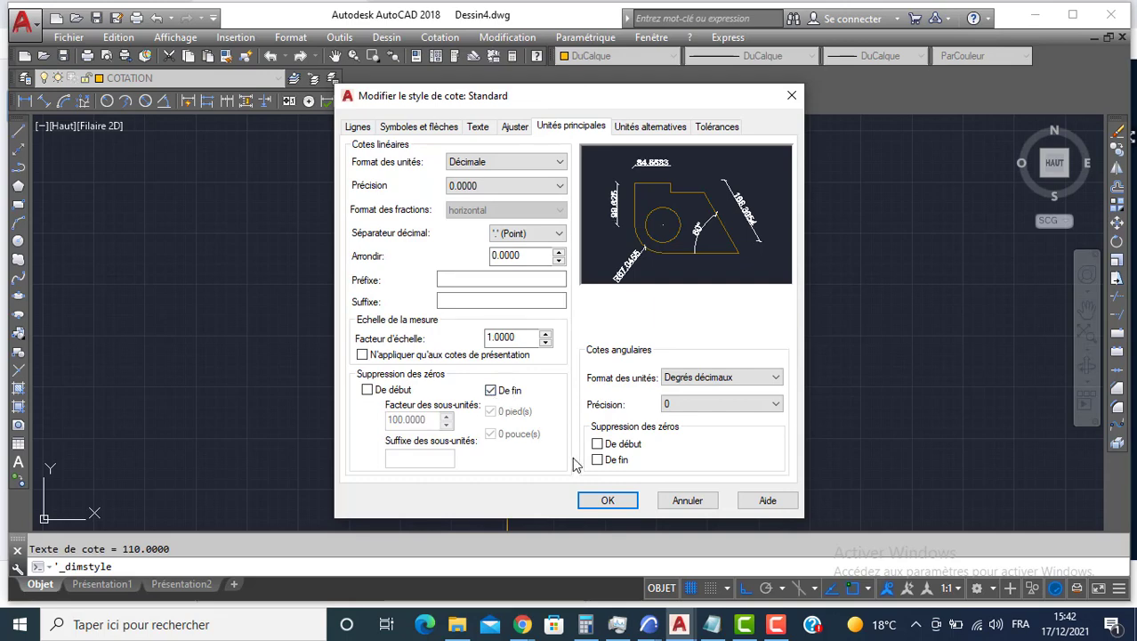
left_click(602, 500)
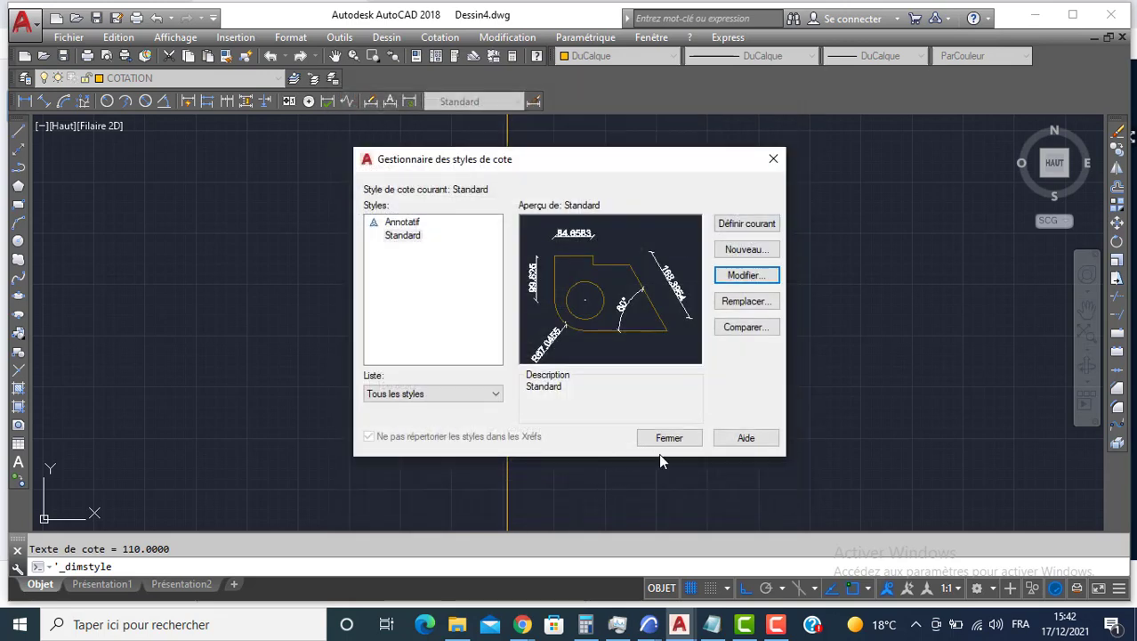
left_click(669, 438)
Step: Continue the dimension chain up the right exterior wall across both lower window openings to the small window's upper edge
scroll(196, 170, "down", 9)
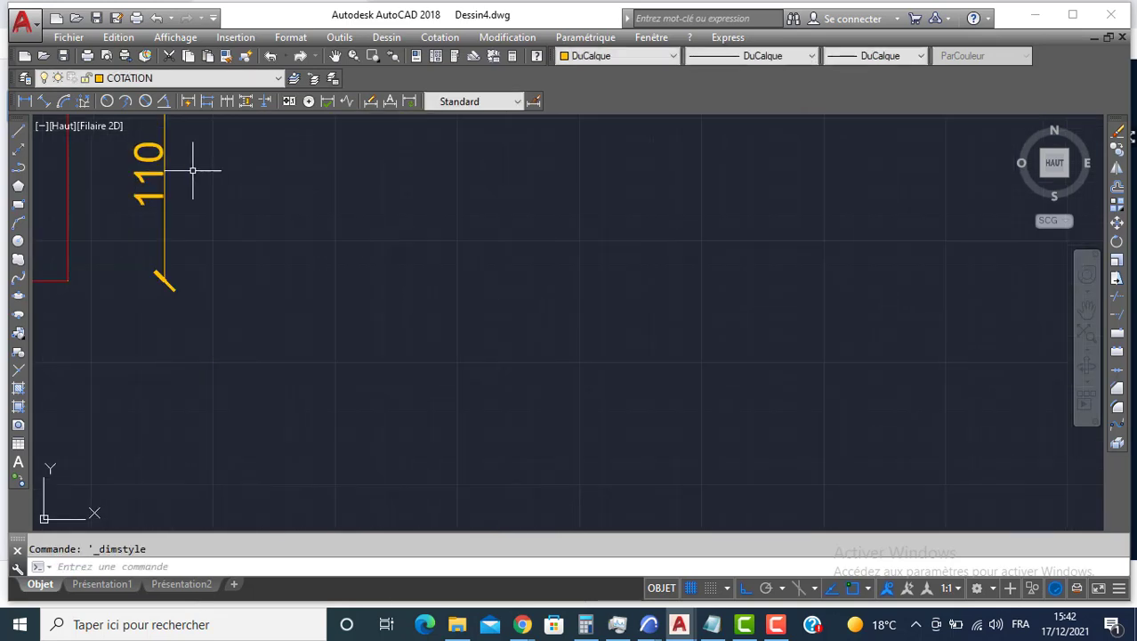
mouse_move(196, 170)
middle_mouse_down()
mouse_move(232, 193)
mouse_move(279, 371)
middle_mouse_up()
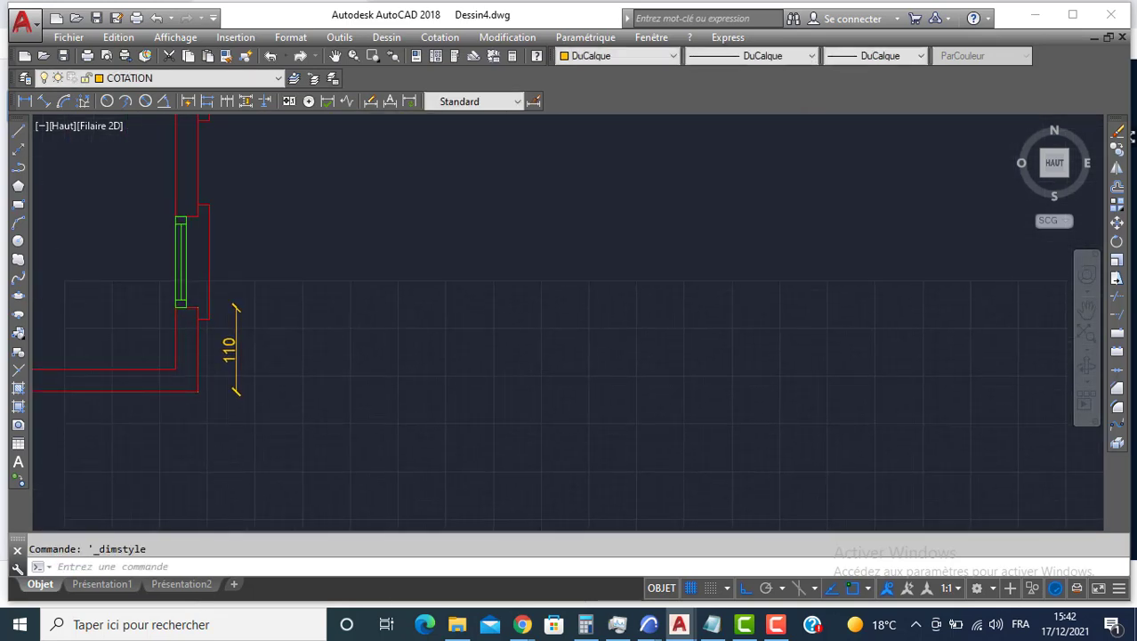
left_click(227, 100)
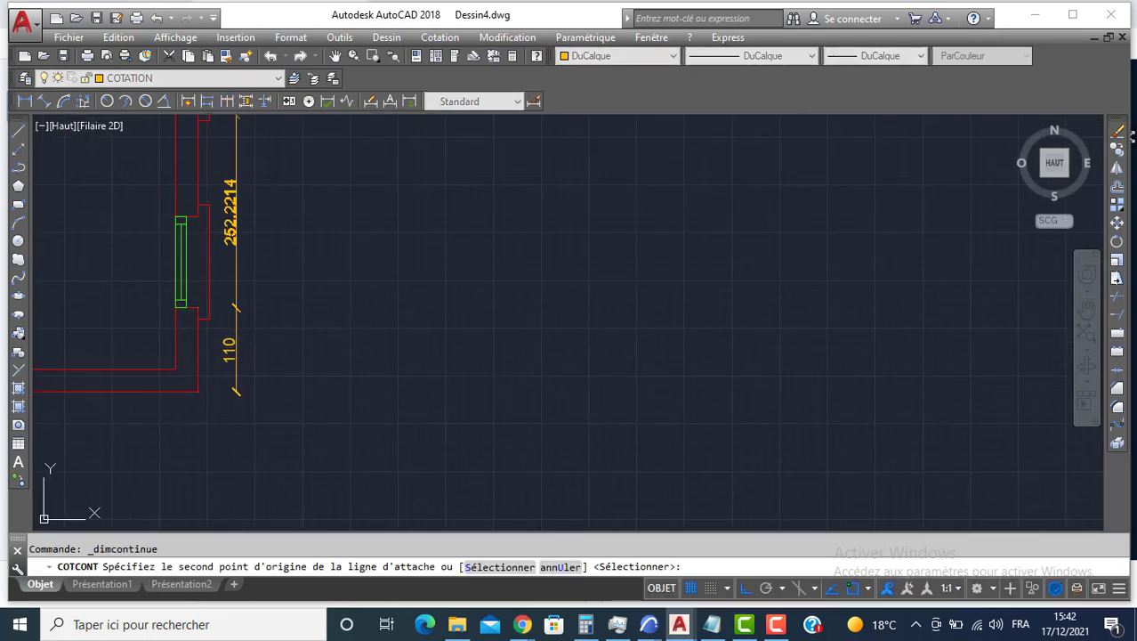
left_click(197, 215)
middle_click_drag(196, 215, 208, 261)
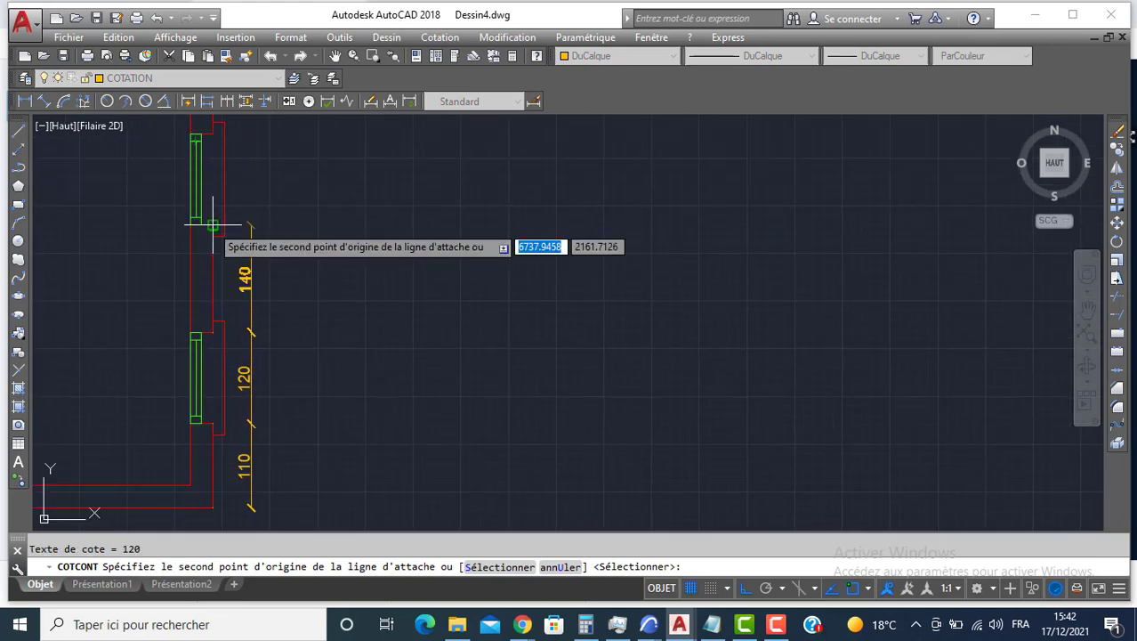
left_click(203, 230)
left_click(209, 135)
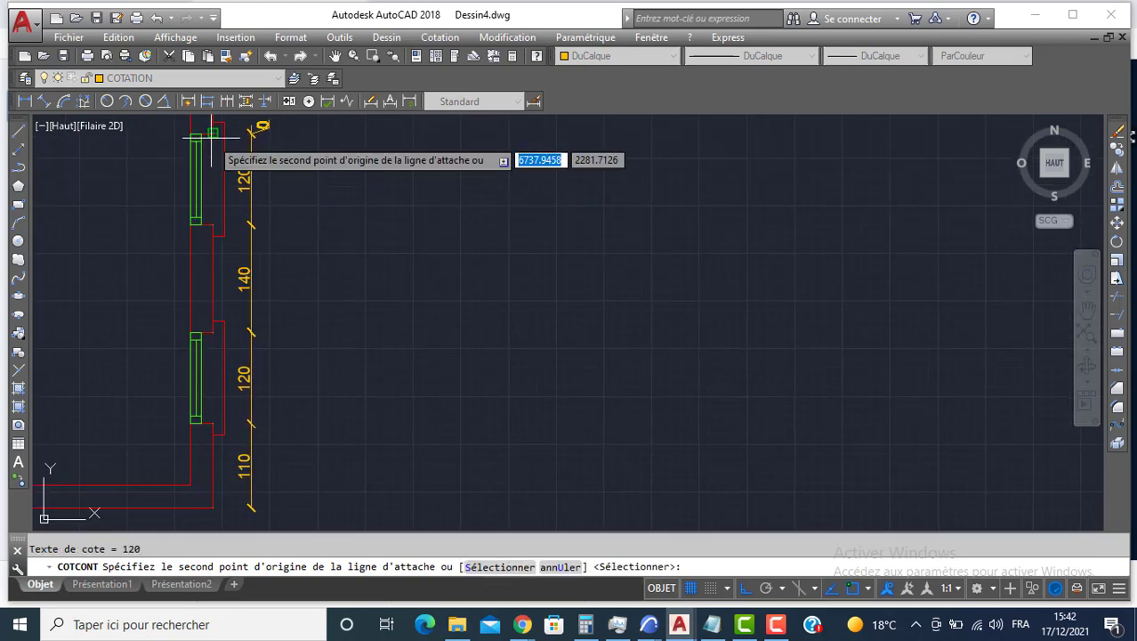
middle_click_drag(209, 135, 213, 361)
left_click(217, 269)
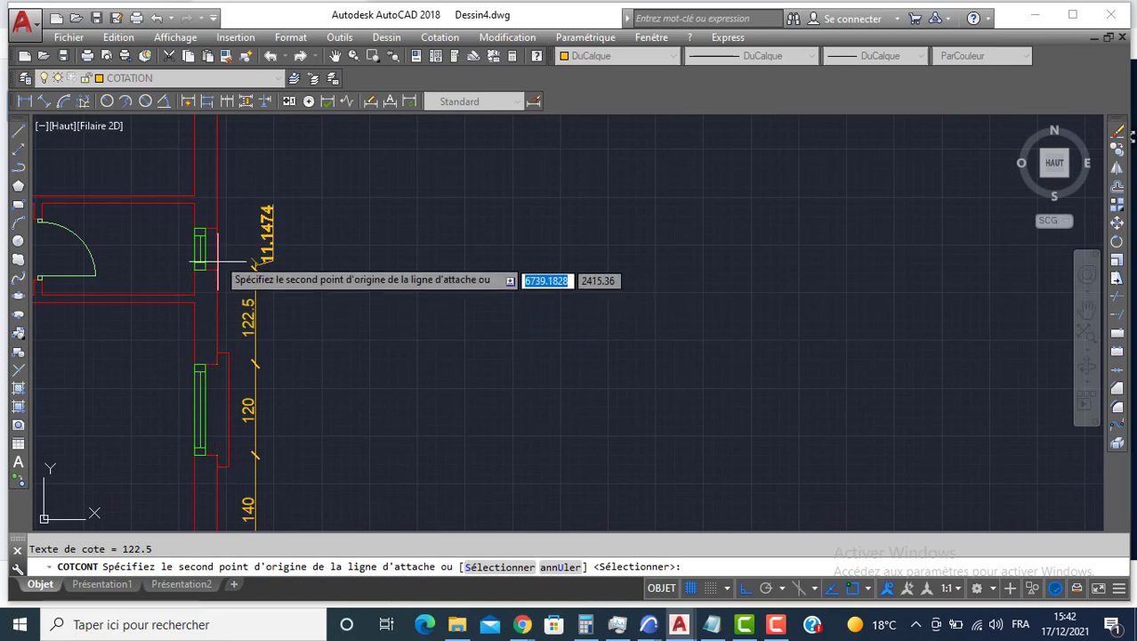
left_click(217, 229)
Step: Extend the dimension chain across the uppermost window opening to the plan's upper-right exterior corner and finish the chain
scroll(221, 177, "down", 2)
middle_click_drag(220, 179, 231, 289)
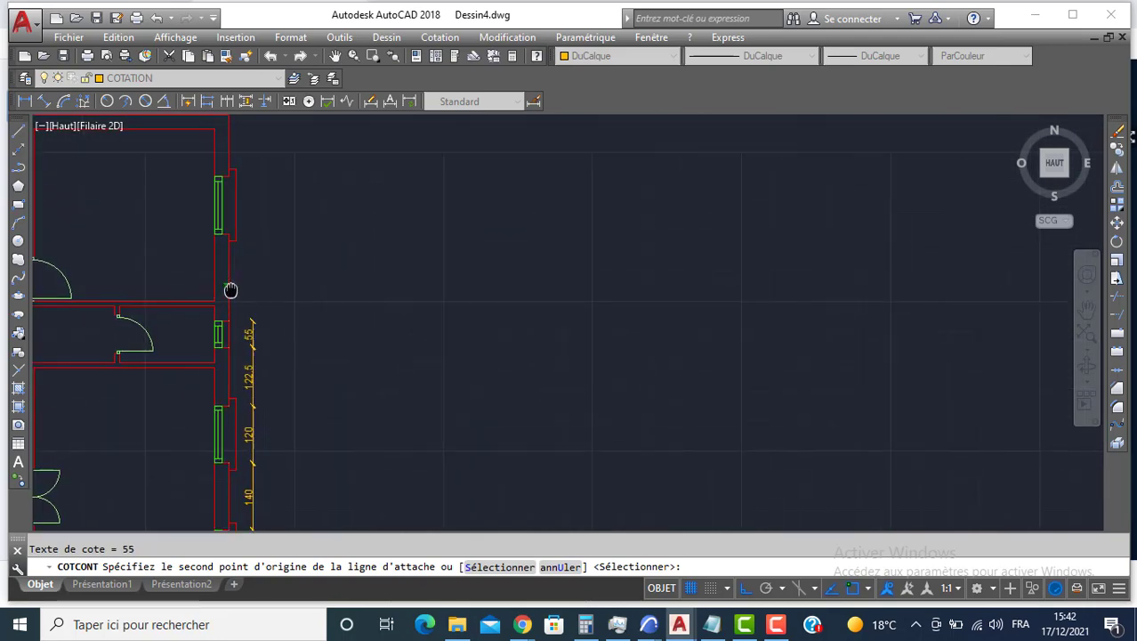
scroll(225, 213, "up", 2)
left_click(217, 246)
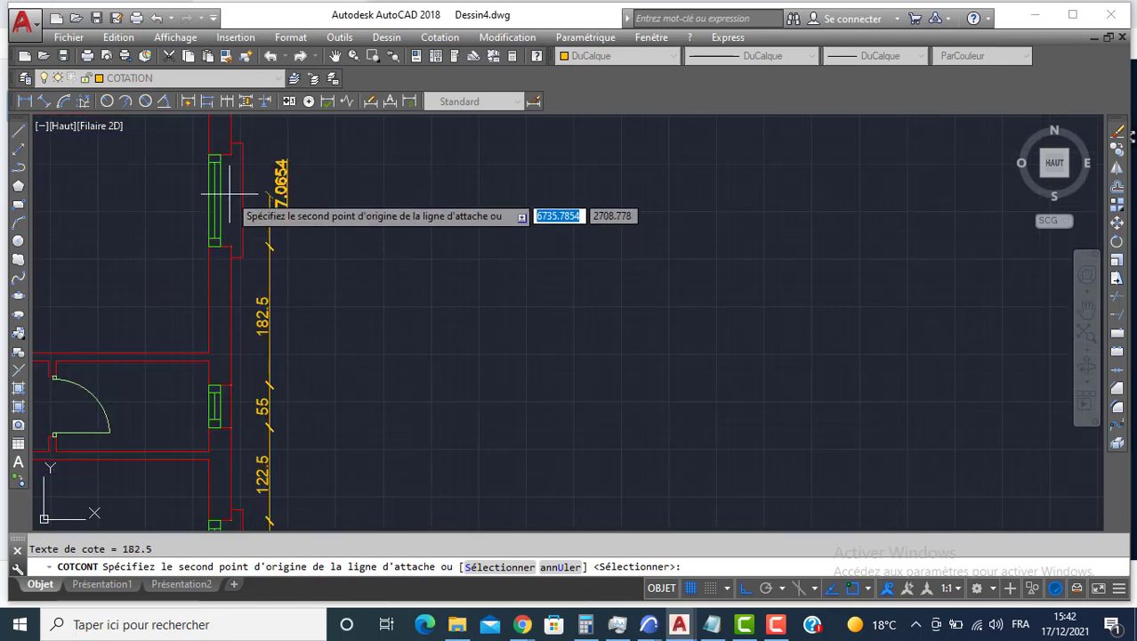
left_click(231, 155)
middle_click_drag(257, 201, 284, 349)
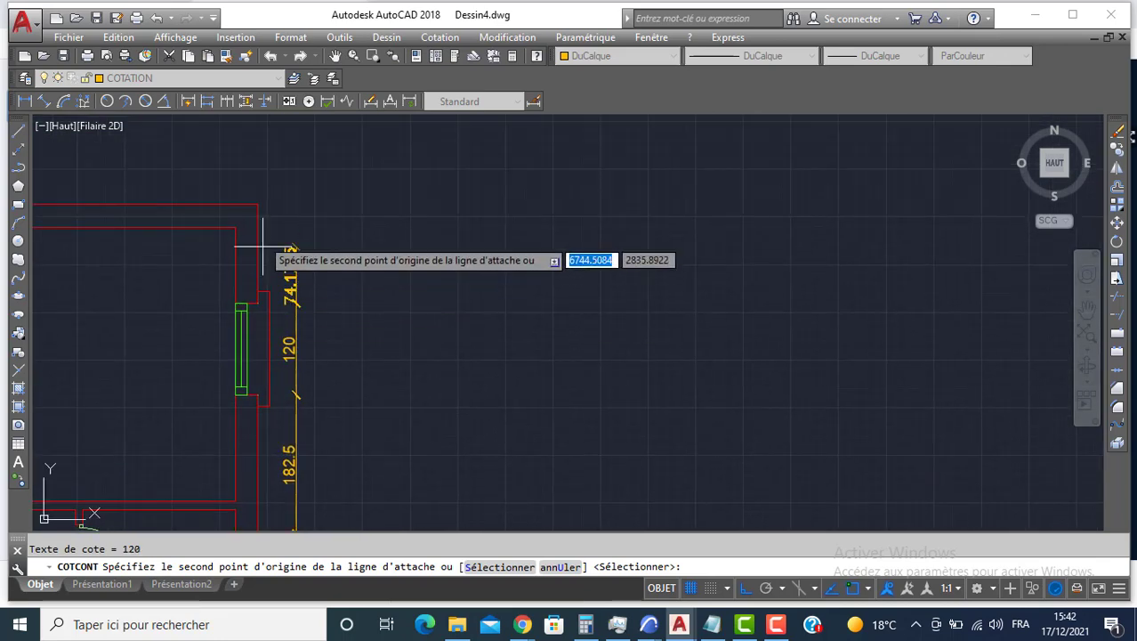
key("Return")
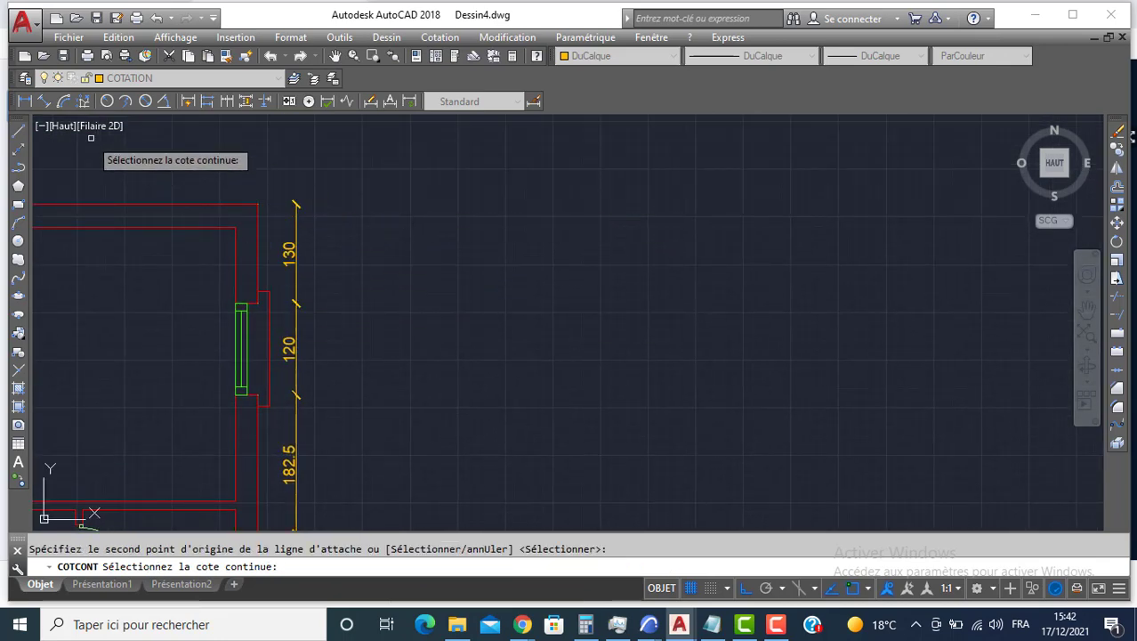
key("Return")
Step: Add an overall vertical dimension between the upper and lower corners of the right exterior wall, placed 100 outside it
left_click(25, 103)
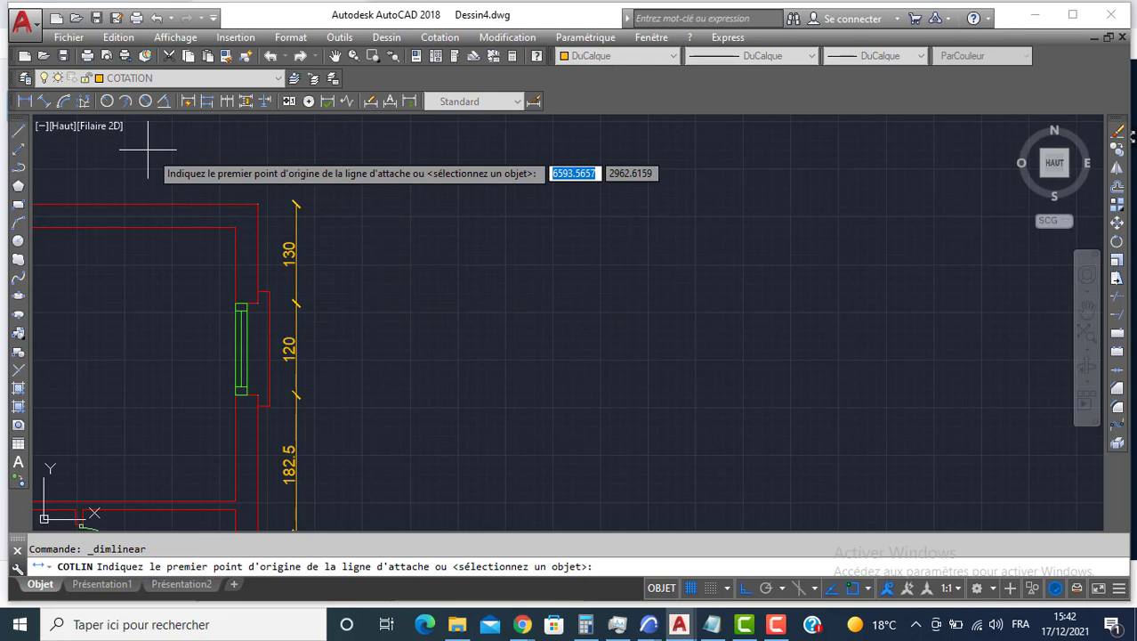
left_click(257, 204)
scroll(256, 192, "down", 3)
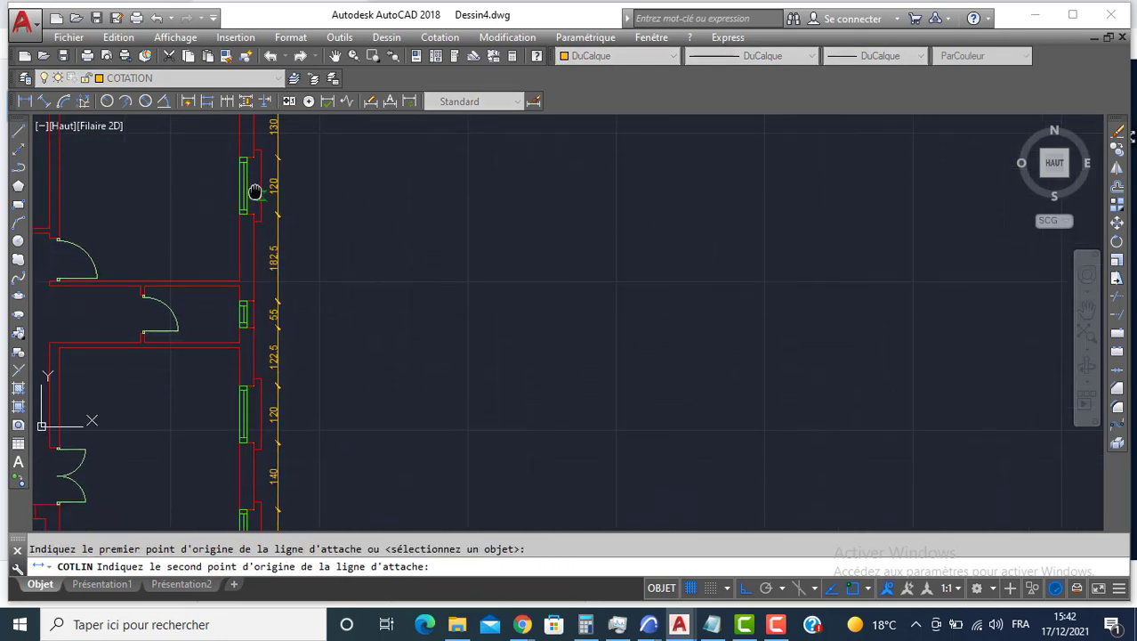
left_click(242, 470)
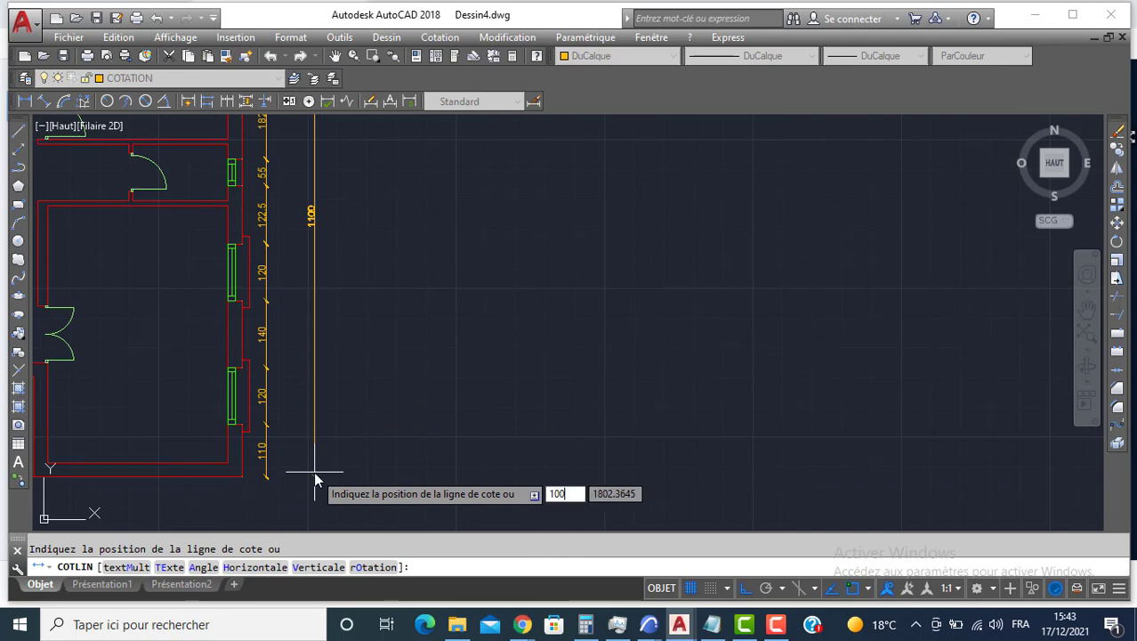
type("100")
key("Return")
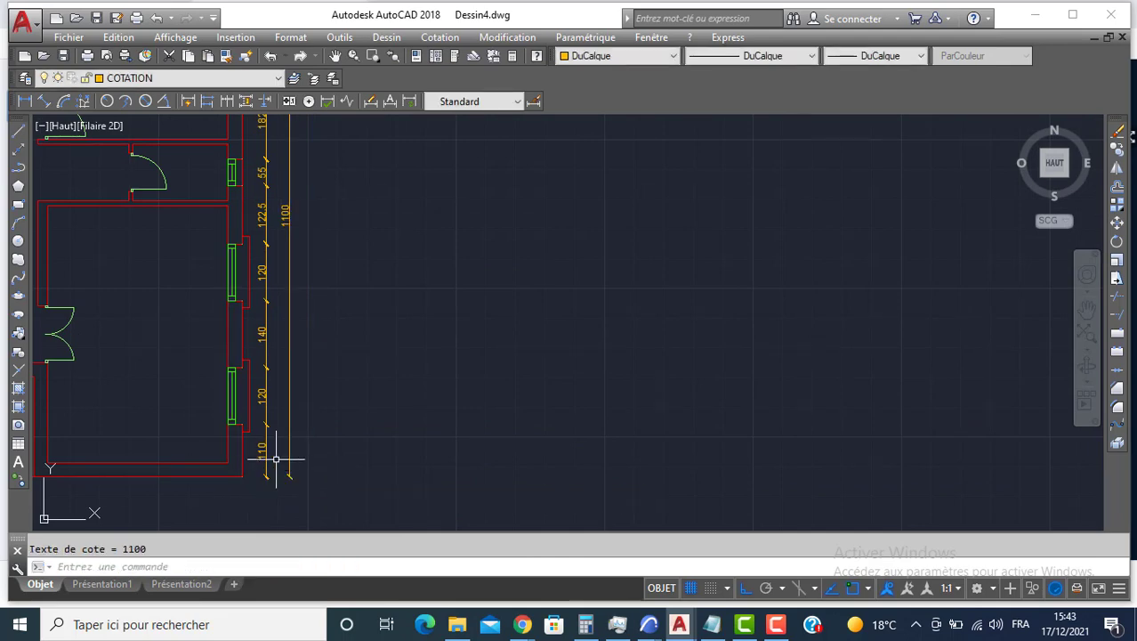
Step: Add a linear dimension for the left exterior wall's thickness, with its dimension line level with the upper row of rooms
mouse_move(276, 459)
middle_mouse_down()
mouse_move(523, 329)
mouse_move(613, 339)
middle_mouse_up()
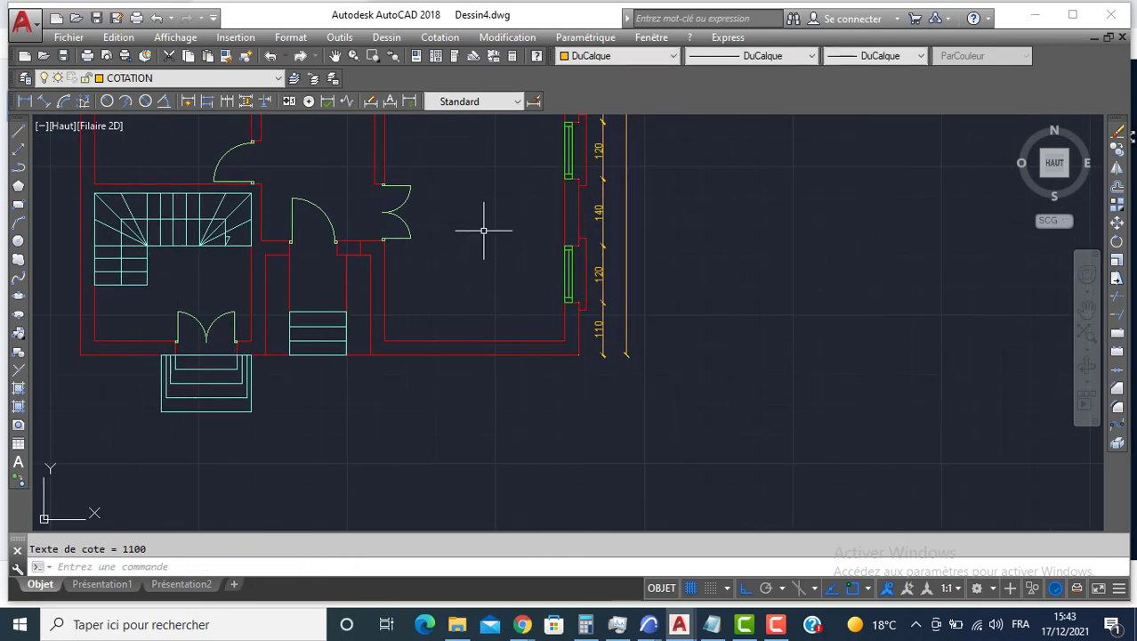
middle_click_drag(440, 238, 452, 353)
scroll(382, 309, "down", 2)
middle_click_drag(348, 260, 364, 410)
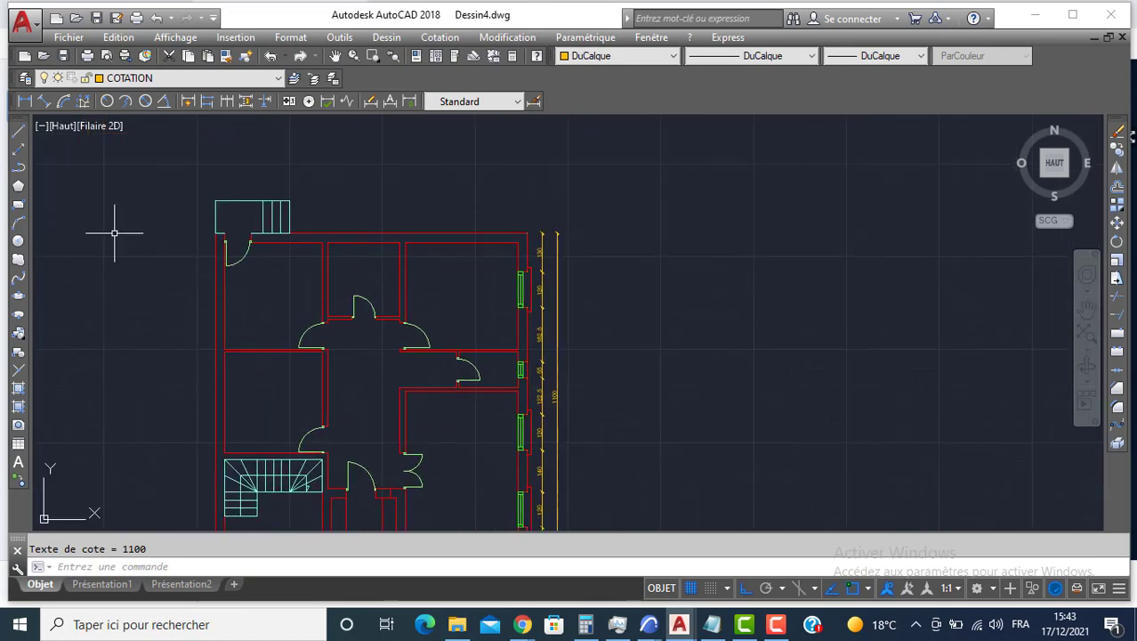
left_click(26, 104)
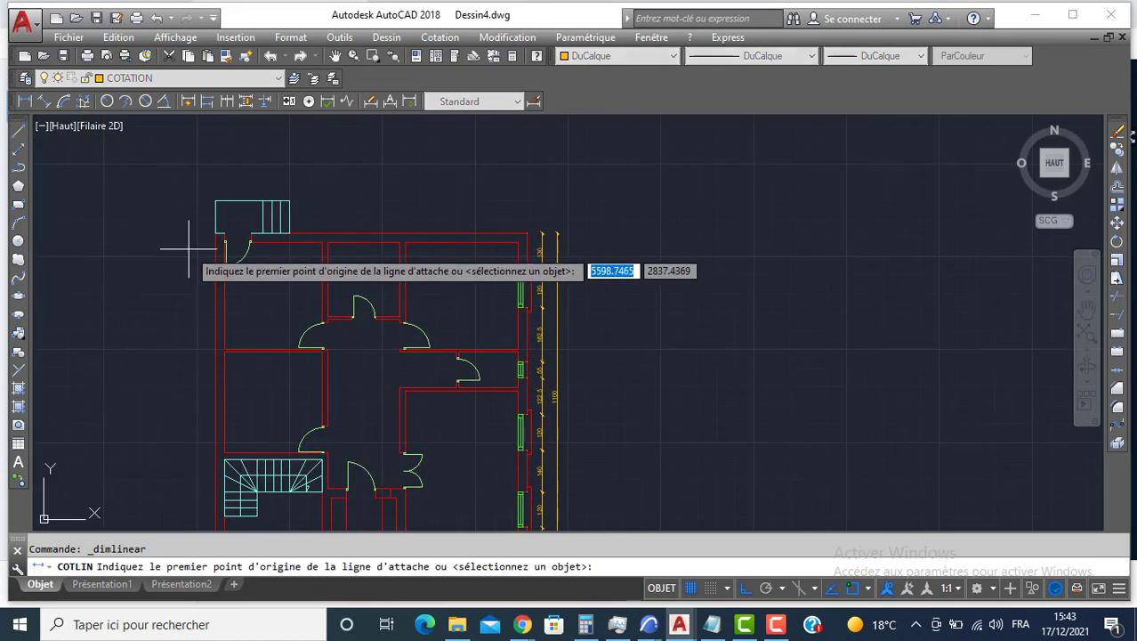
scroll(184, 243, "up", 4)
left_click(256, 208)
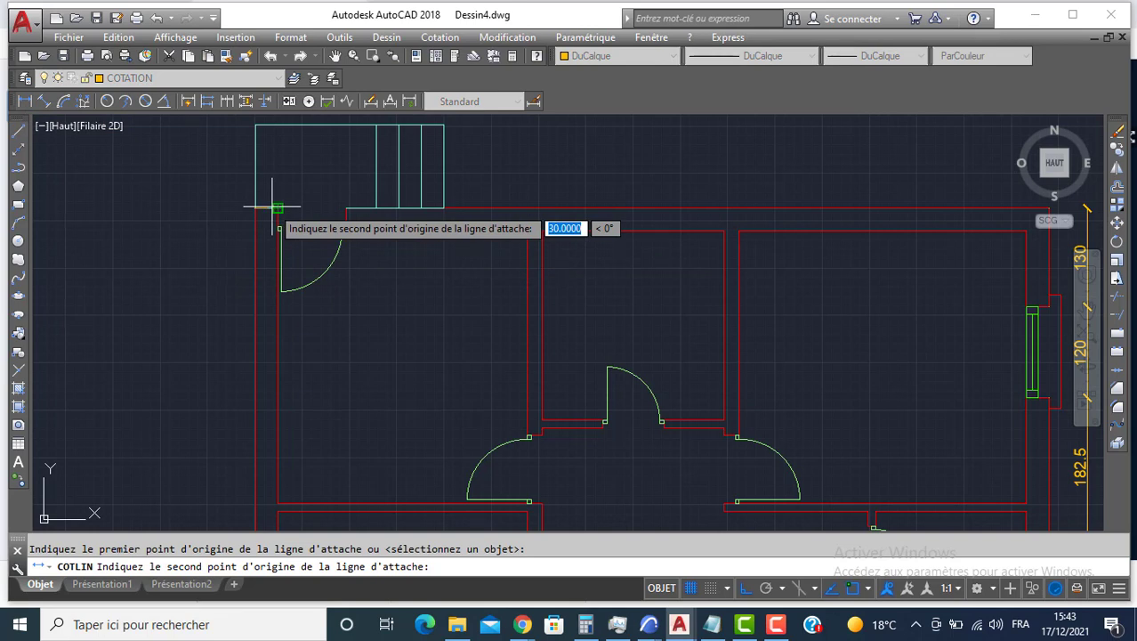
left_click(277, 208)
left_click(311, 348)
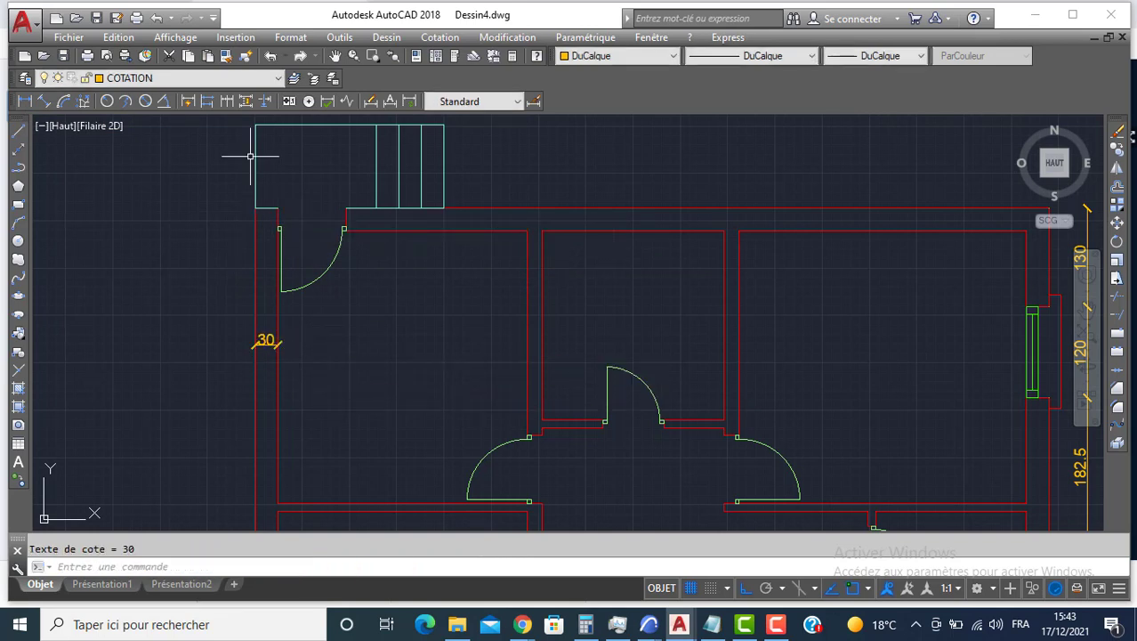
Step: Continue the horizontal dimension chain across the upper-left room, the first partition, the middle room and the second partition
left_click(232, 103)
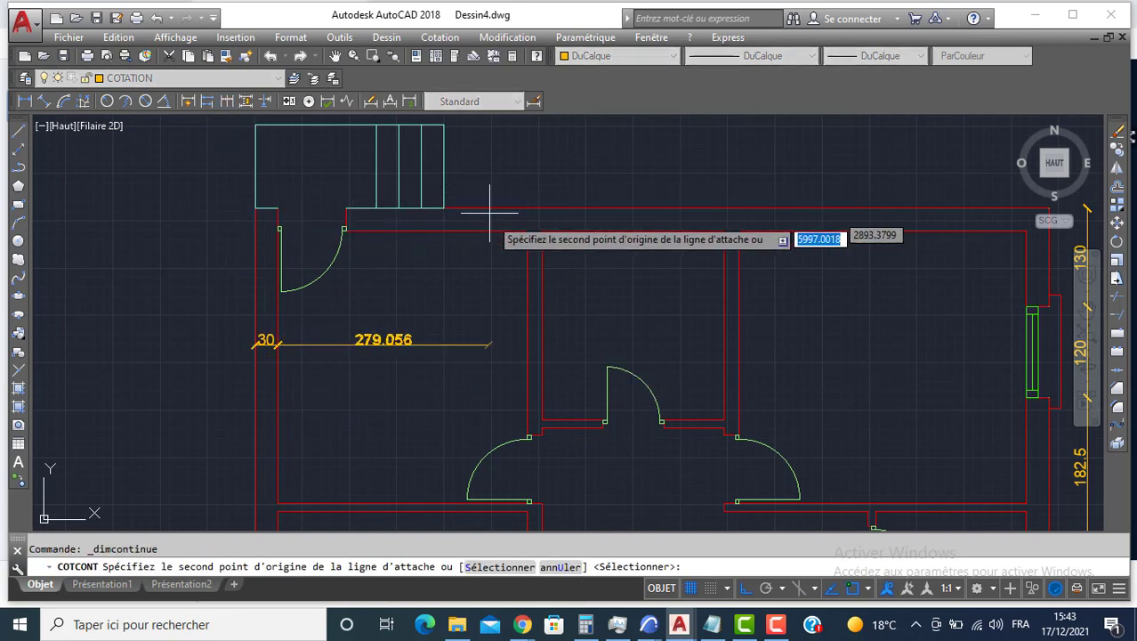
left_click(528, 231)
left_click(540, 231)
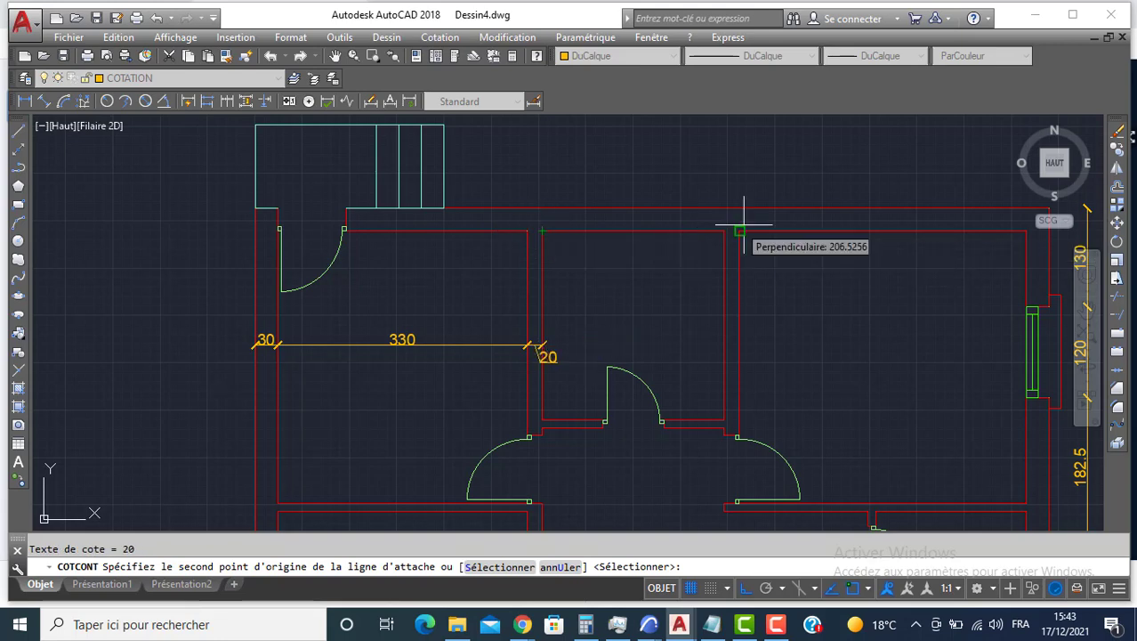
left_click(724, 231)
left_click(740, 231)
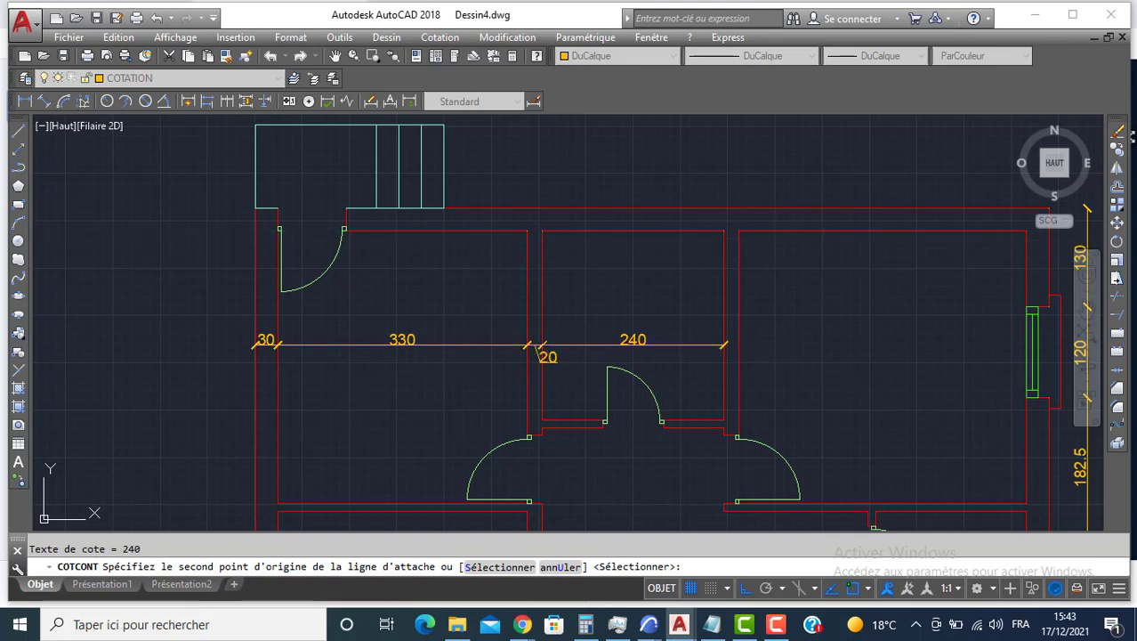
Step: Extend the horizontal chain across the upper-right room and the right exterior wall's thickness, and finish the chain
middle_click_drag(809, 241, 487, 241)
left_click(692, 224)
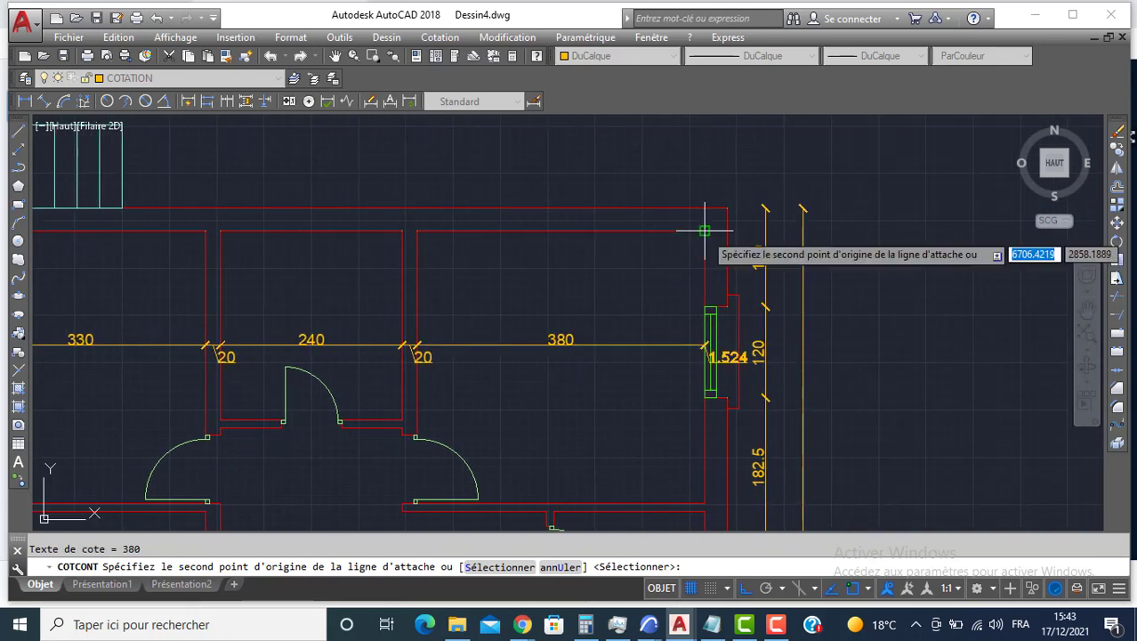
left_click(727, 208)
key("Return")
key("Return")
Step: Move the right exterior wall's thickness text off the window to the inner side of the wall on the dimension line
scroll(712, 356, "up", 3)
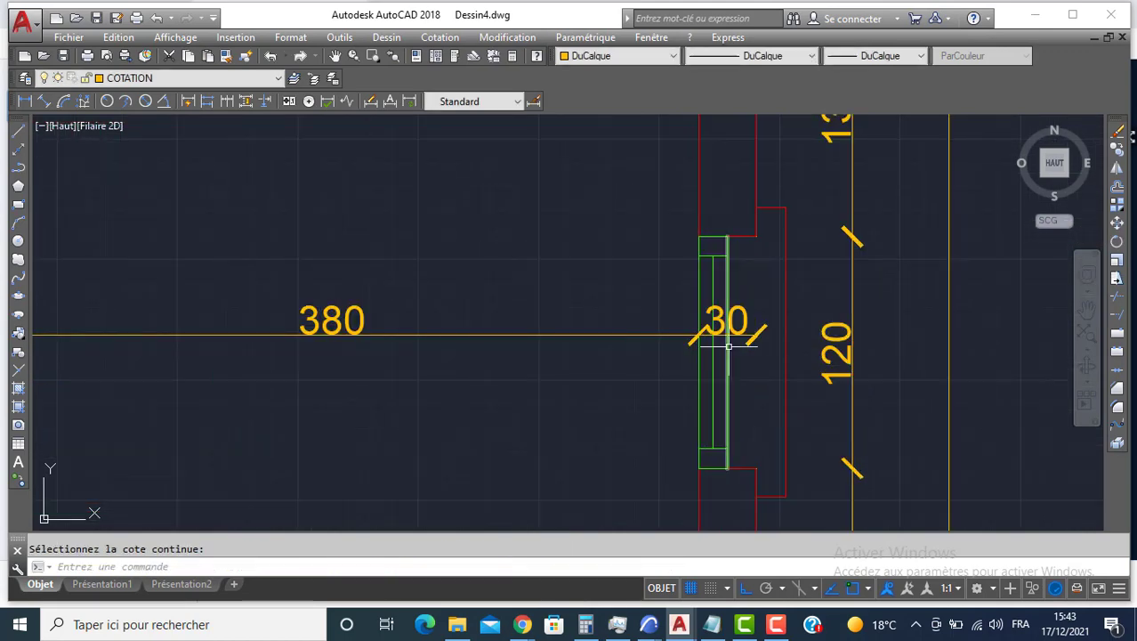
left_click(740, 325)
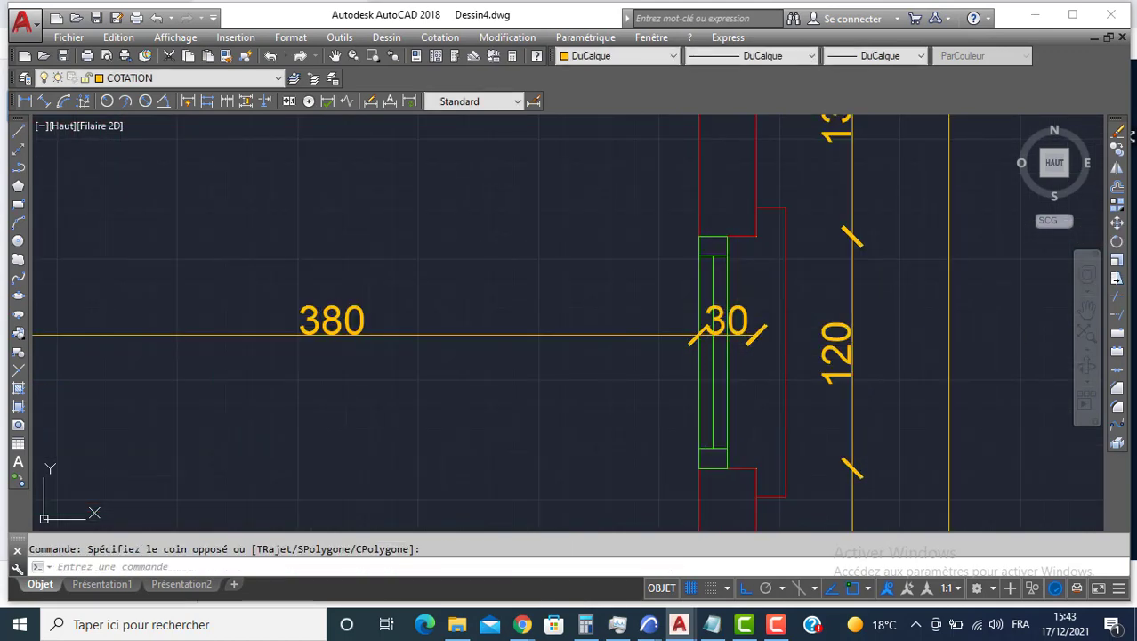
left_click(738, 322)
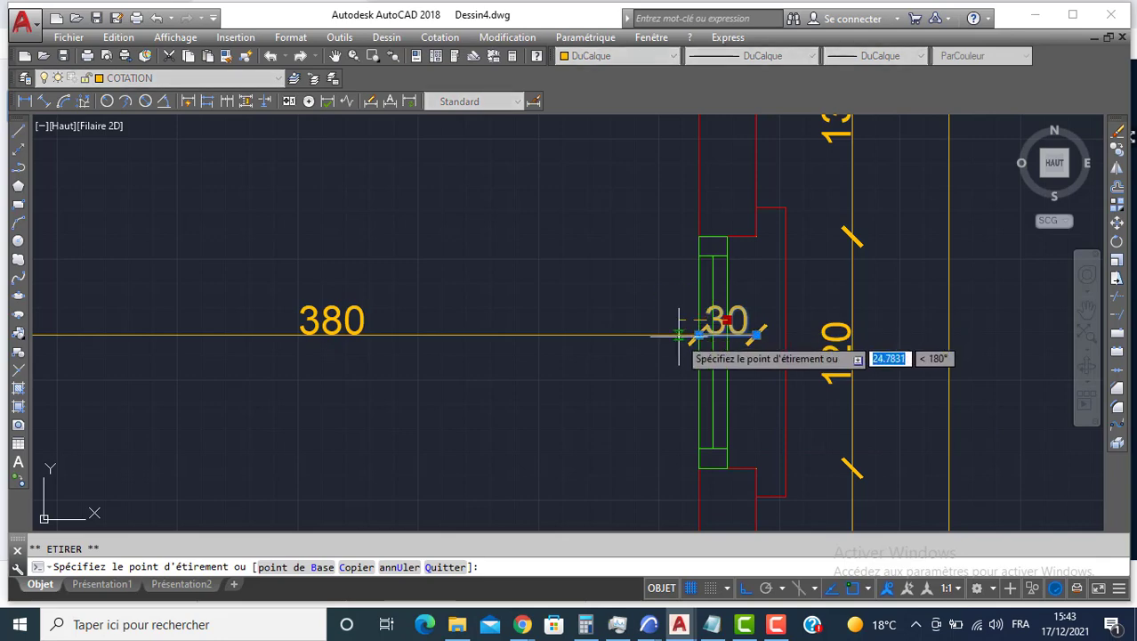
left_click(673, 334)
scroll(534, 337, "down", 2)
middle_click_drag(412, 338, 665, 306)
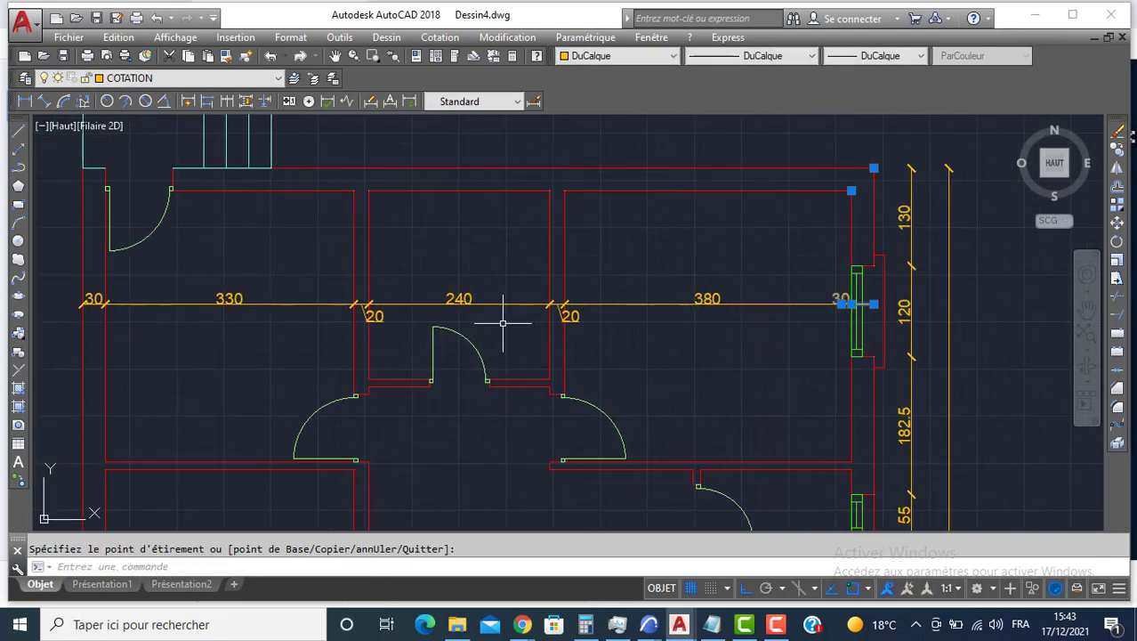
Step: Move the two partition thickness texts onto the dimension line, right of the right partition and left of the left one
scroll(566, 323, "up", 2)
left_click(580, 317)
left_click(563, 311)
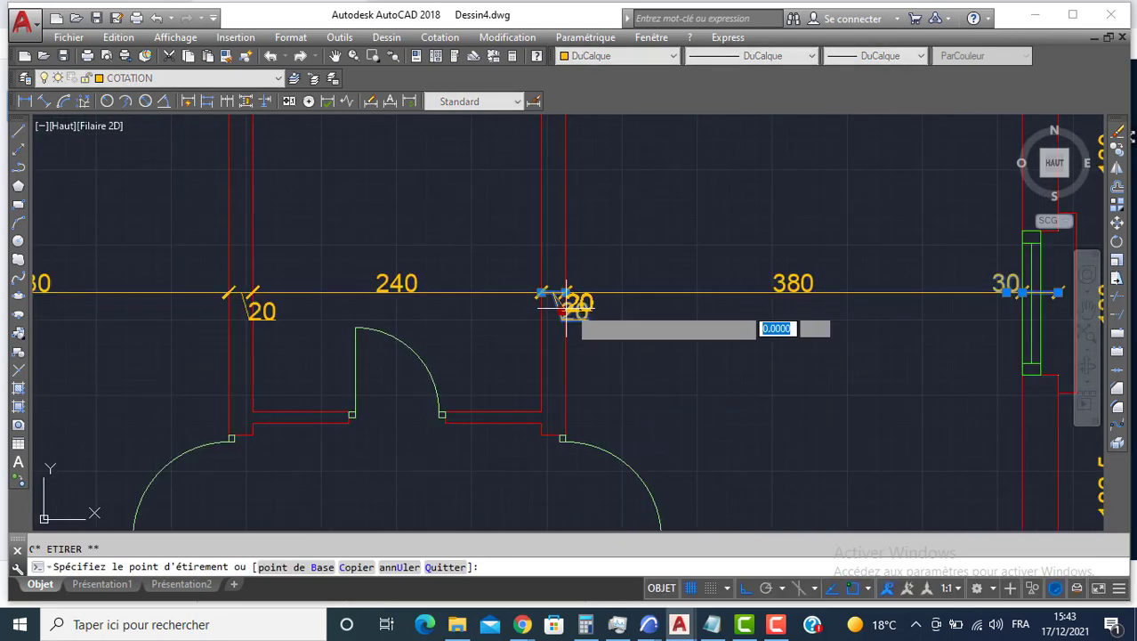
left_click(585, 291)
scroll(267, 319, "up", 2)
left_click(266, 317)
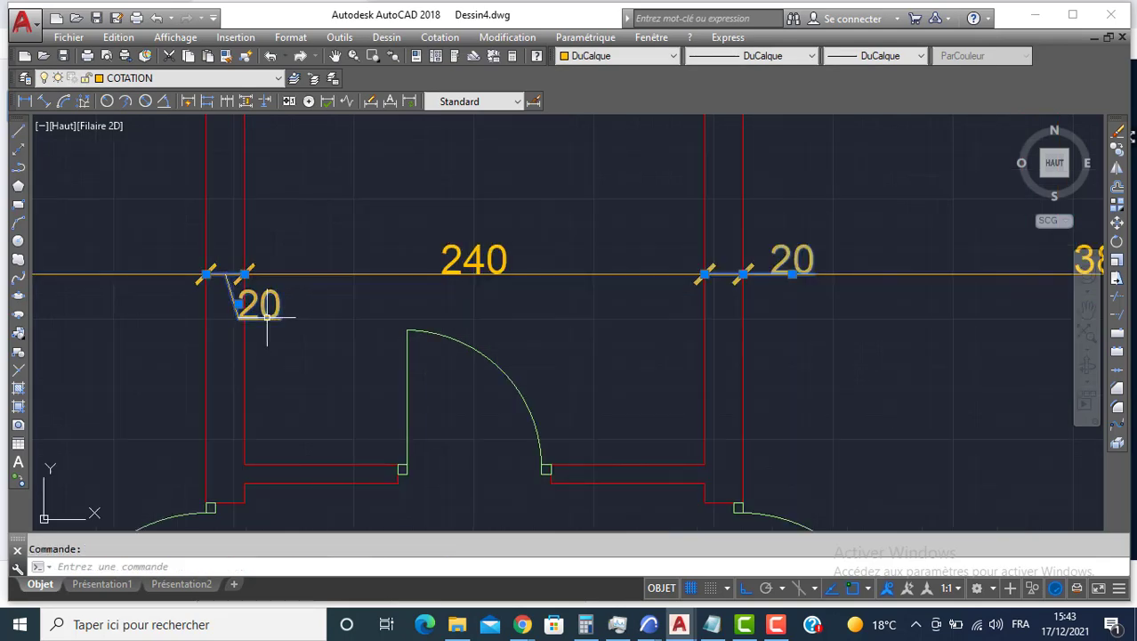
left_click(242, 305)
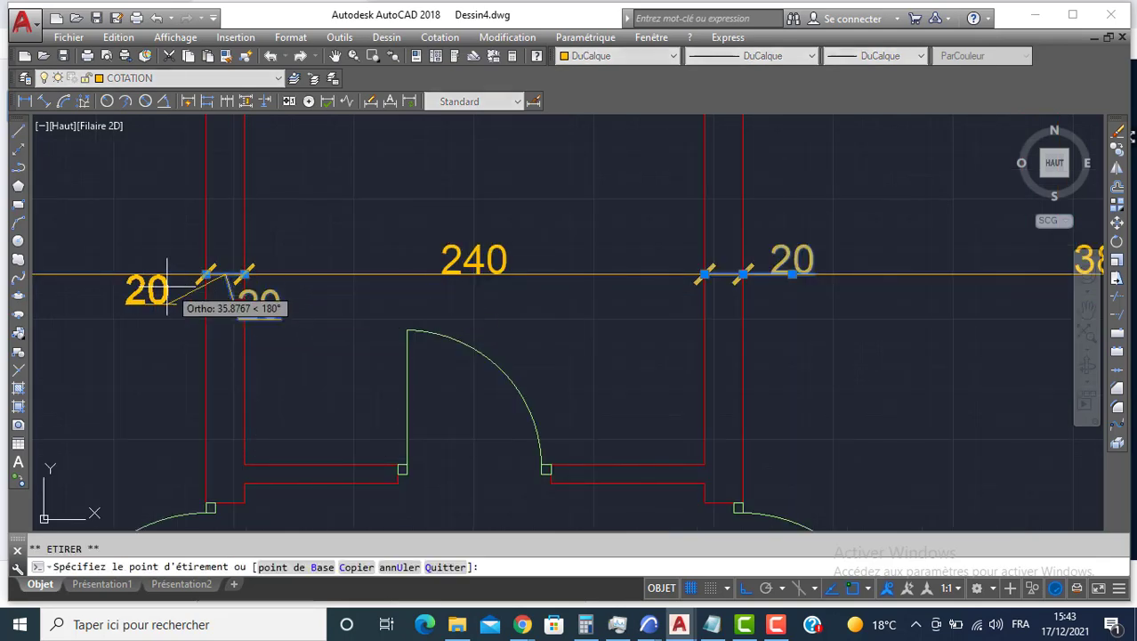
left_click(172, 277)
scroll(173, 286, "down", 4)
middle_click_drag(211, 307, 589, 307)
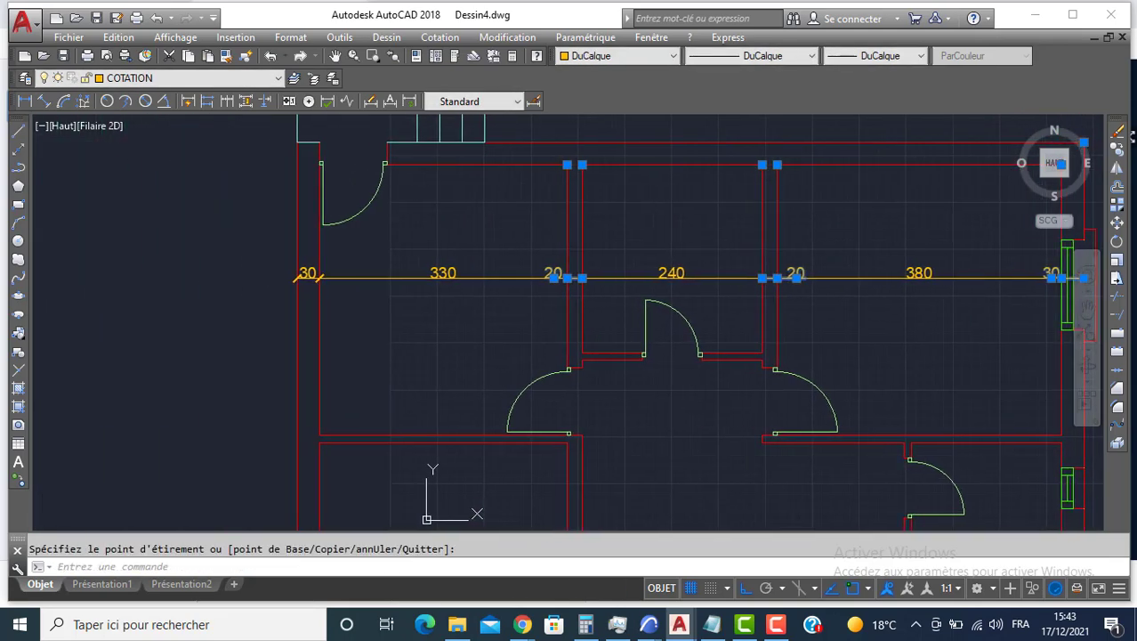
Step: Move the left exterior wall's thickness text outside the wall, keeping its dimension line aligned with the chain, and clear the selection
scroll(296, 282, "up", 2)
left_click(310, 267)
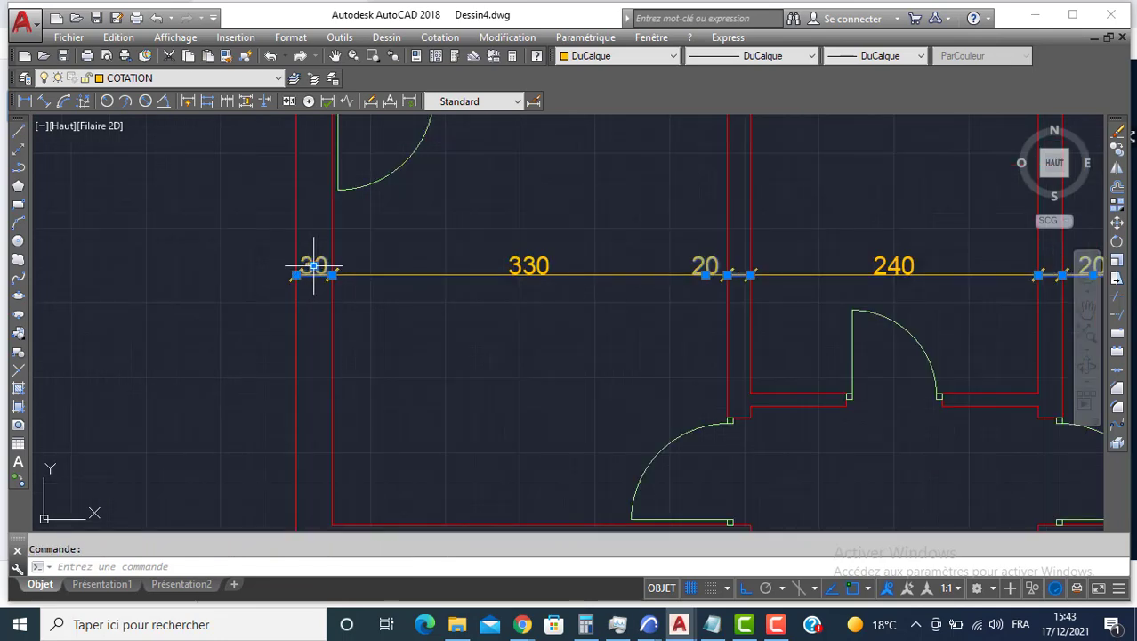
left_click(313, 265)
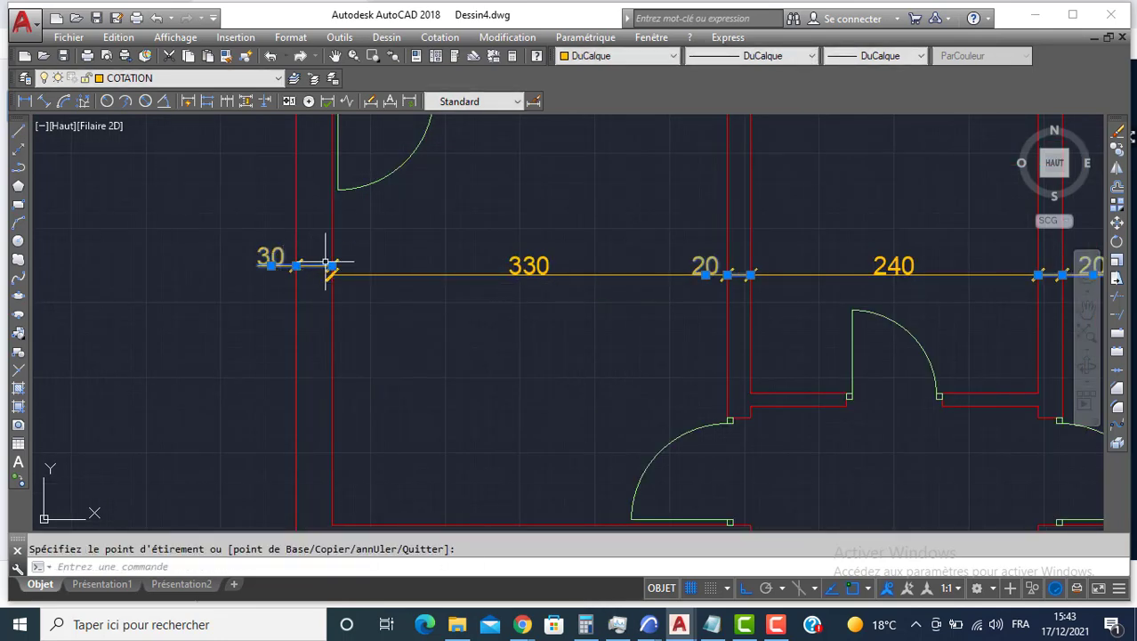
key("Escape")
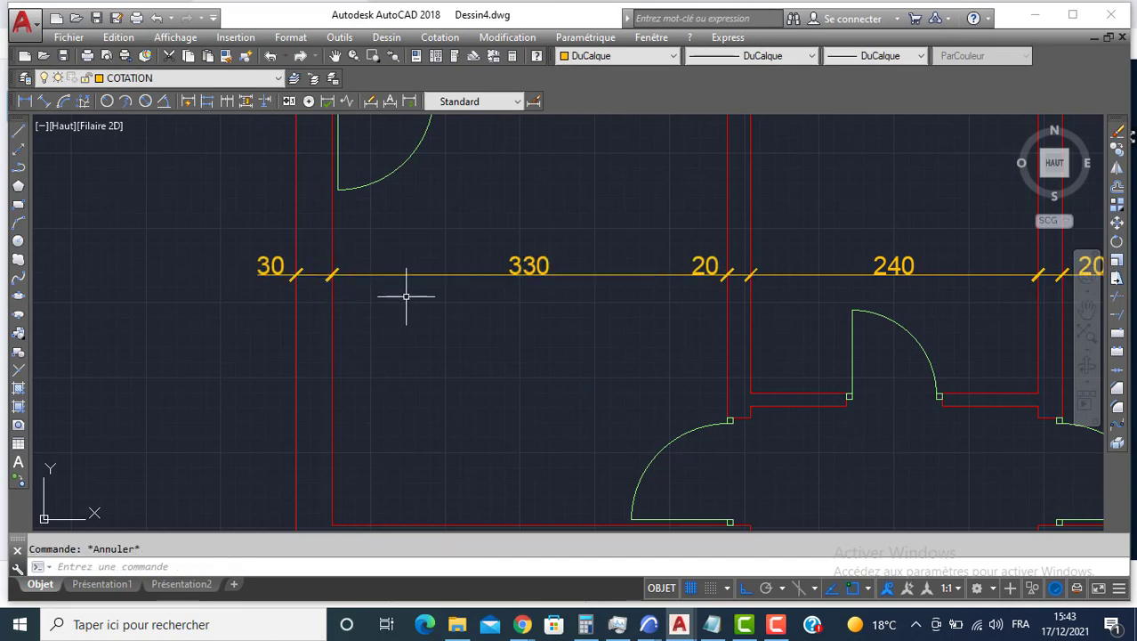
scroll(411, 297, "down", 4)
scroll(467, 294, "down", 2)
middle_click_drag(488, 341, 477, 249)
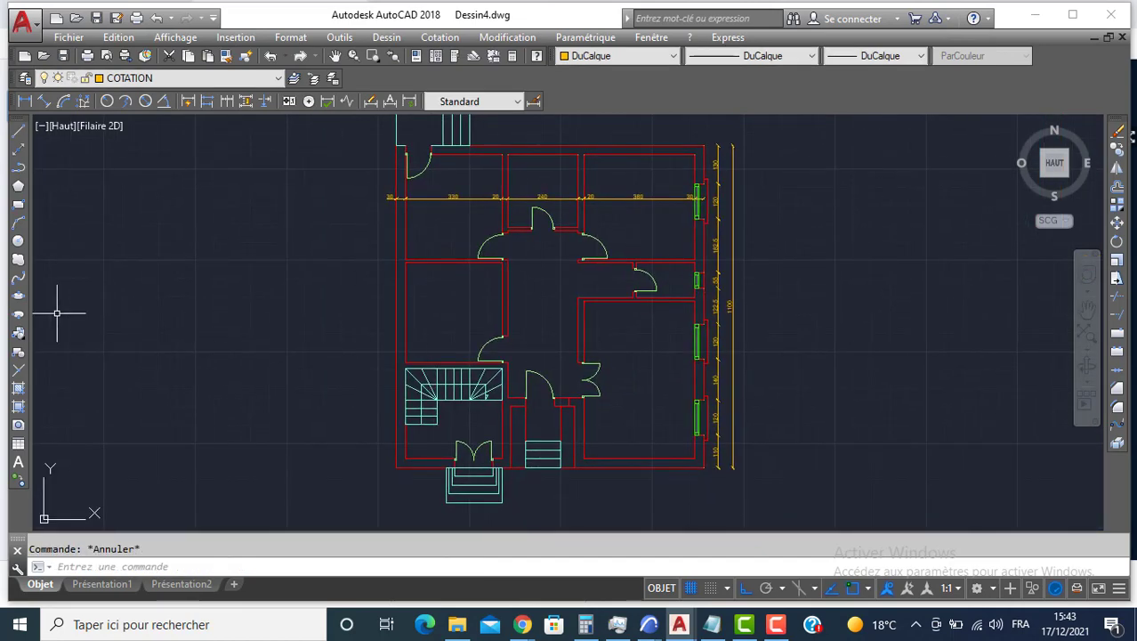
left_click(131, 79)
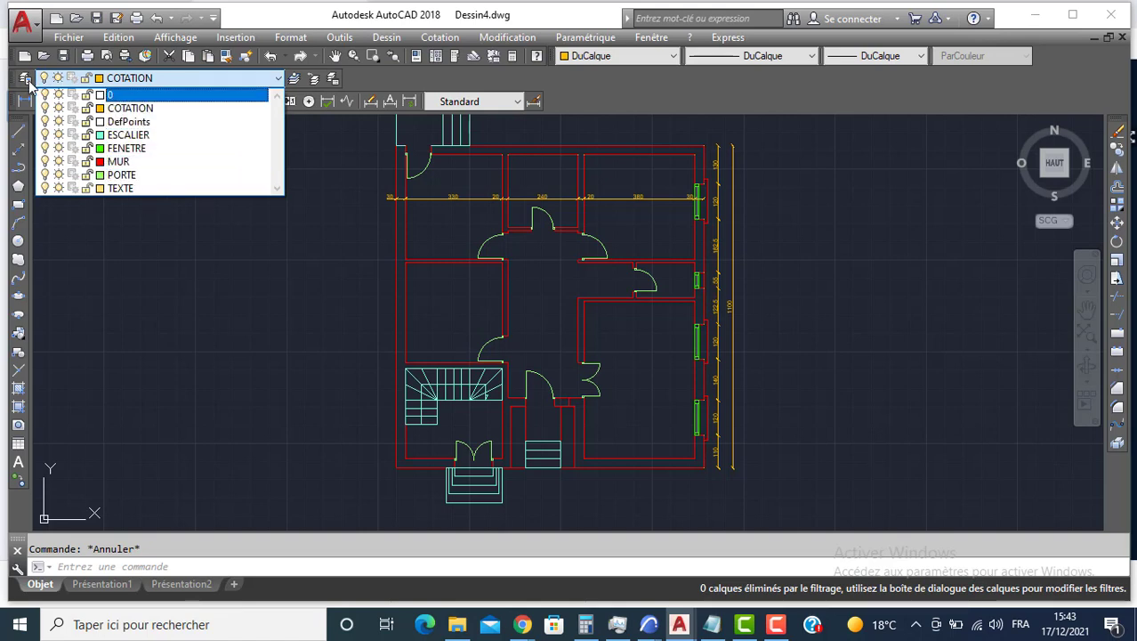
left_click(27, 82)
left_click(25, 79)
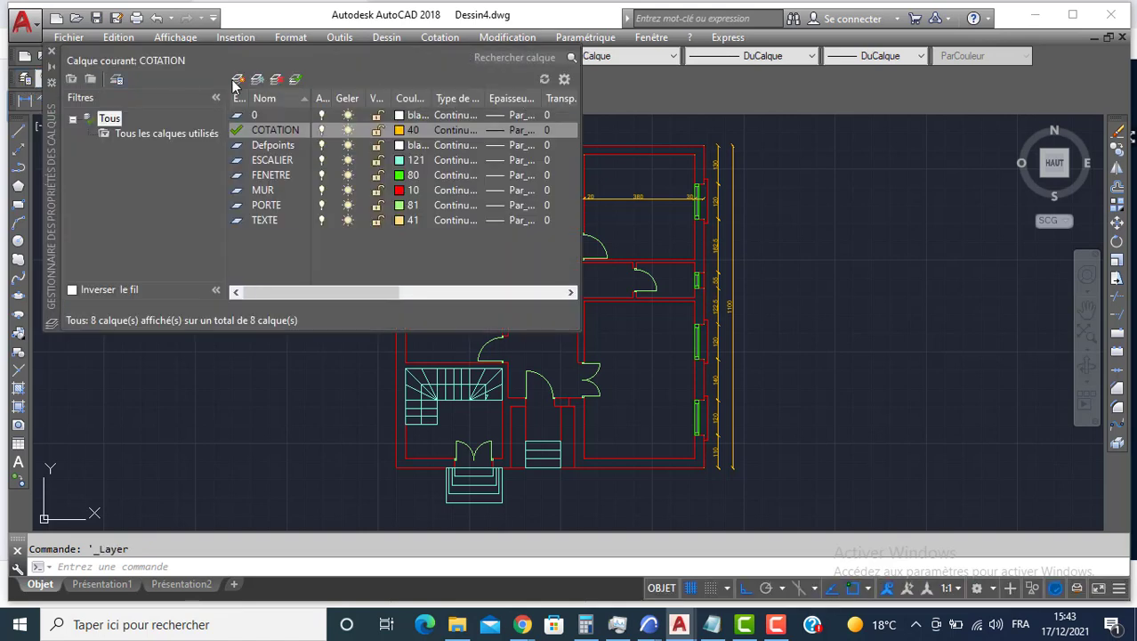
left_click(239, 80)
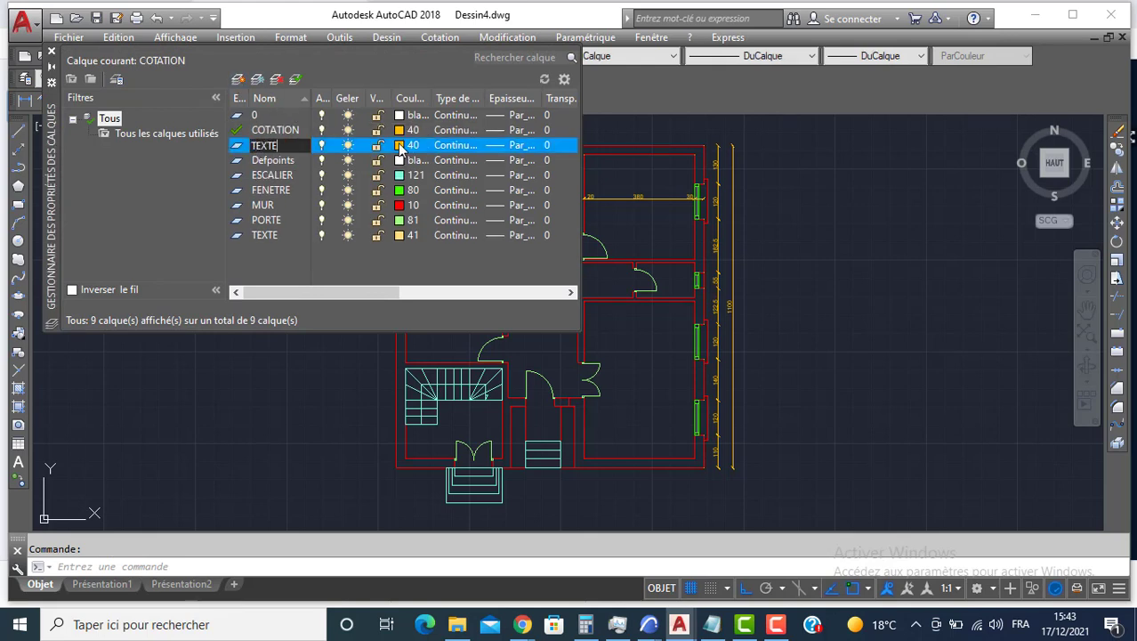
key("Return")
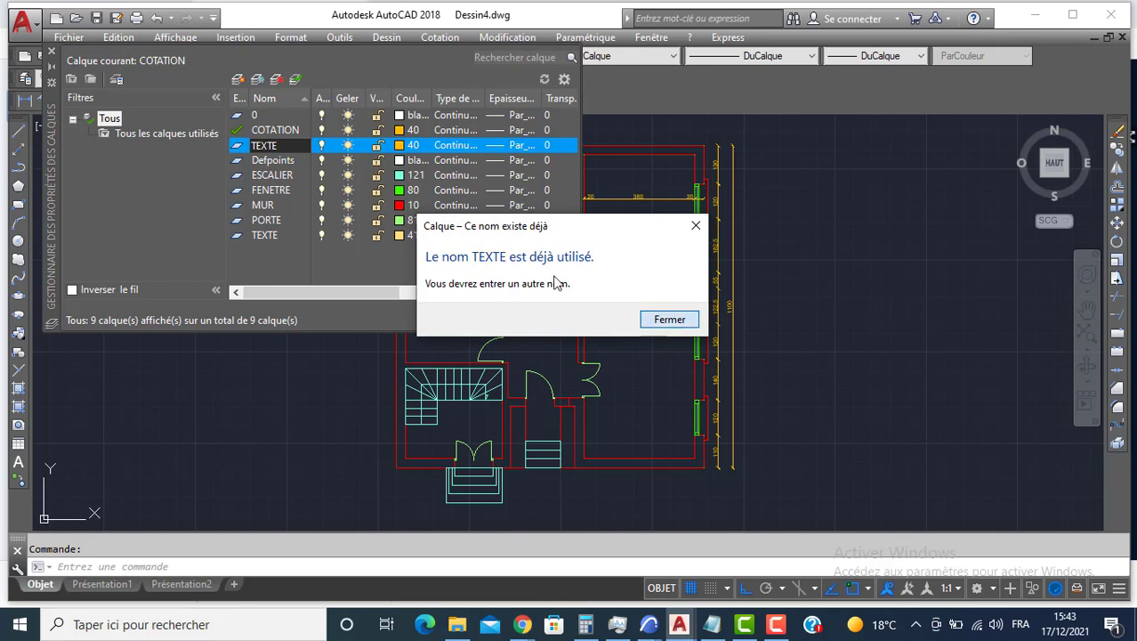
key("Return")
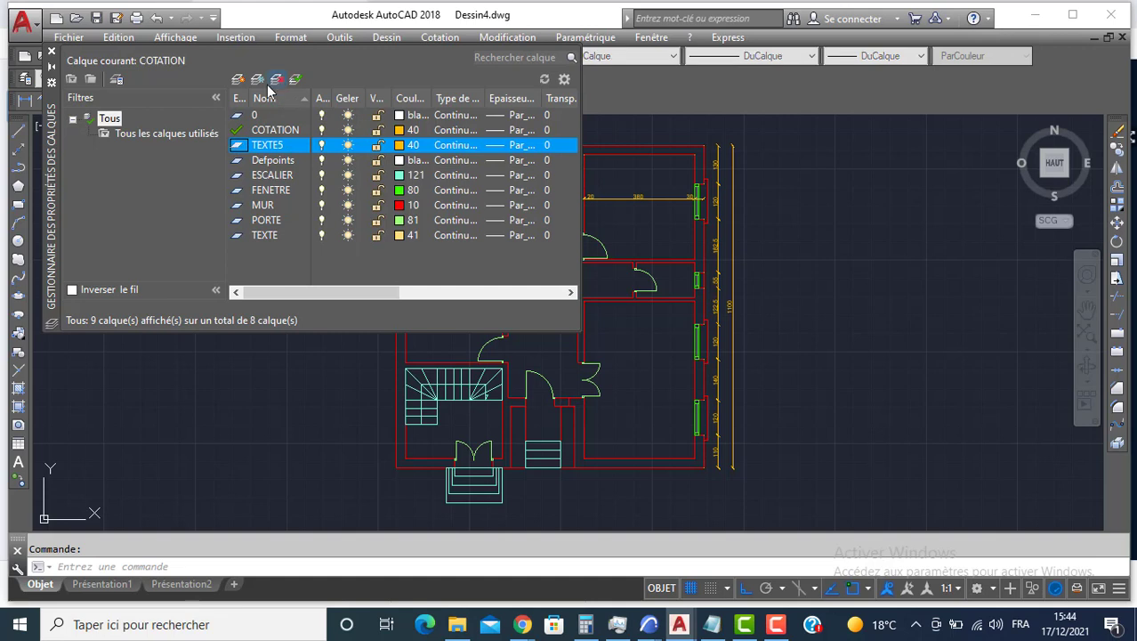
left_click(276, 79)
left_click(50, 53)
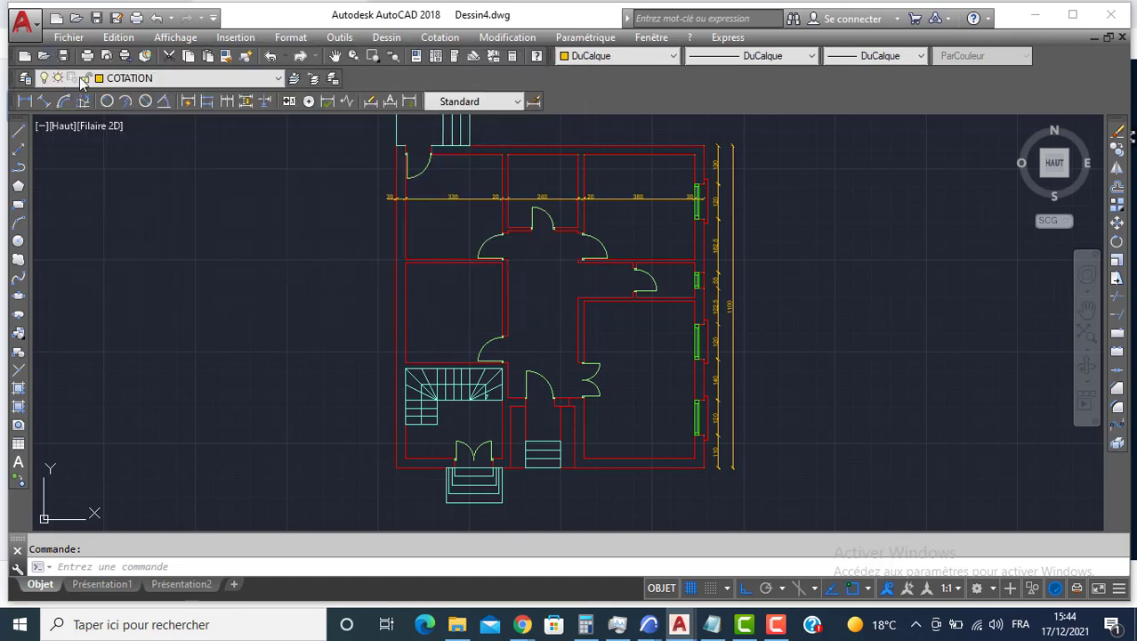
Step: On the TEXTE layer, add the multiline text CHAMBRE with height 20 in the room above the winding staircase
left_click(178, 77)
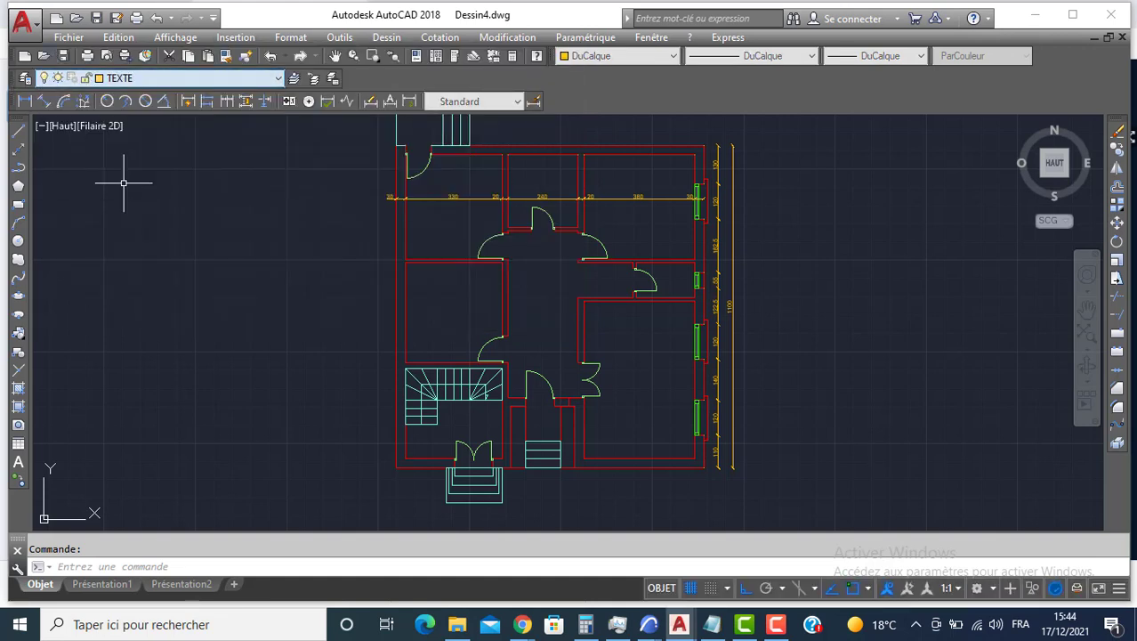
left_click(125, 191)
left_click(18, 463)
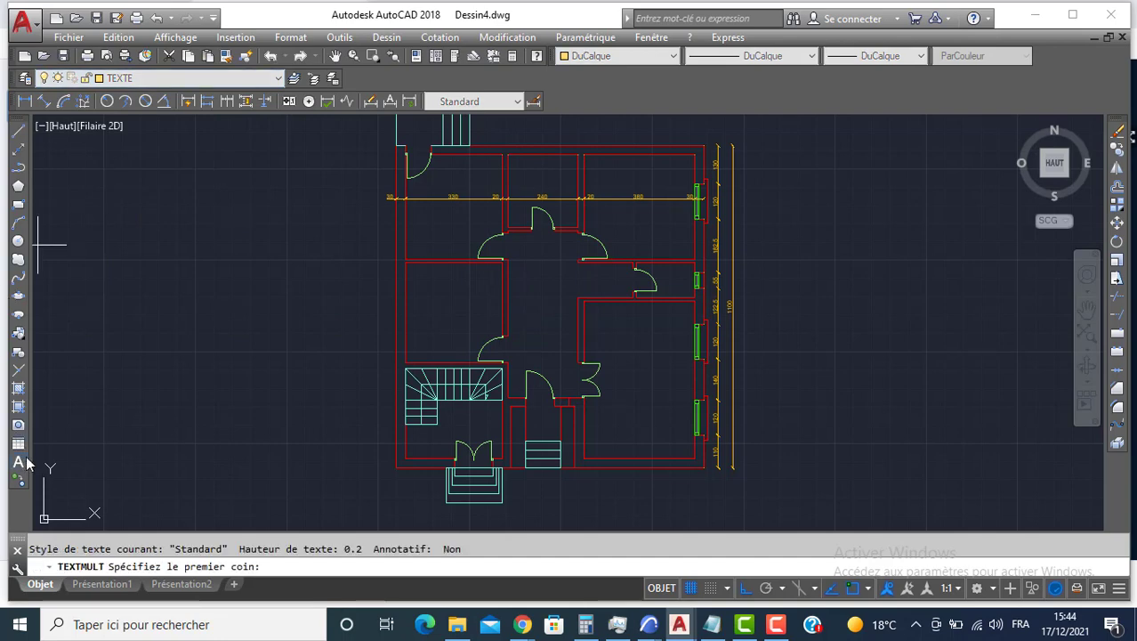
scroll(480, 296, "up", 3)
scroll(467, 321, "up", 2)
left_click(372, 309)
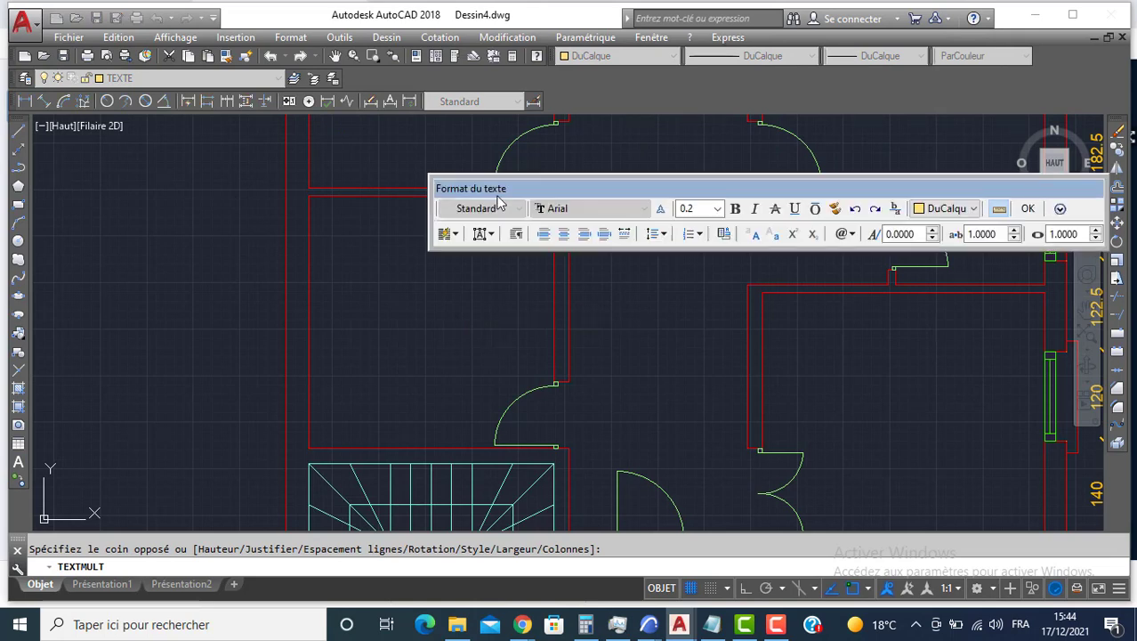
left_click_drag(700, 212, 670, 211)
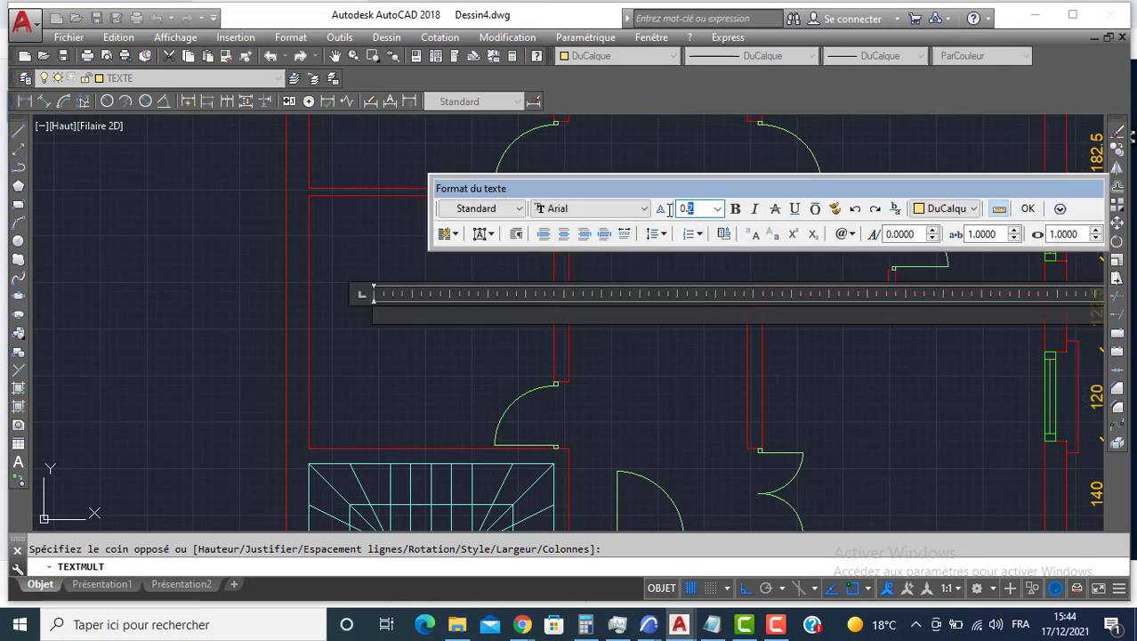
left_click(566, 316)
type("CH")
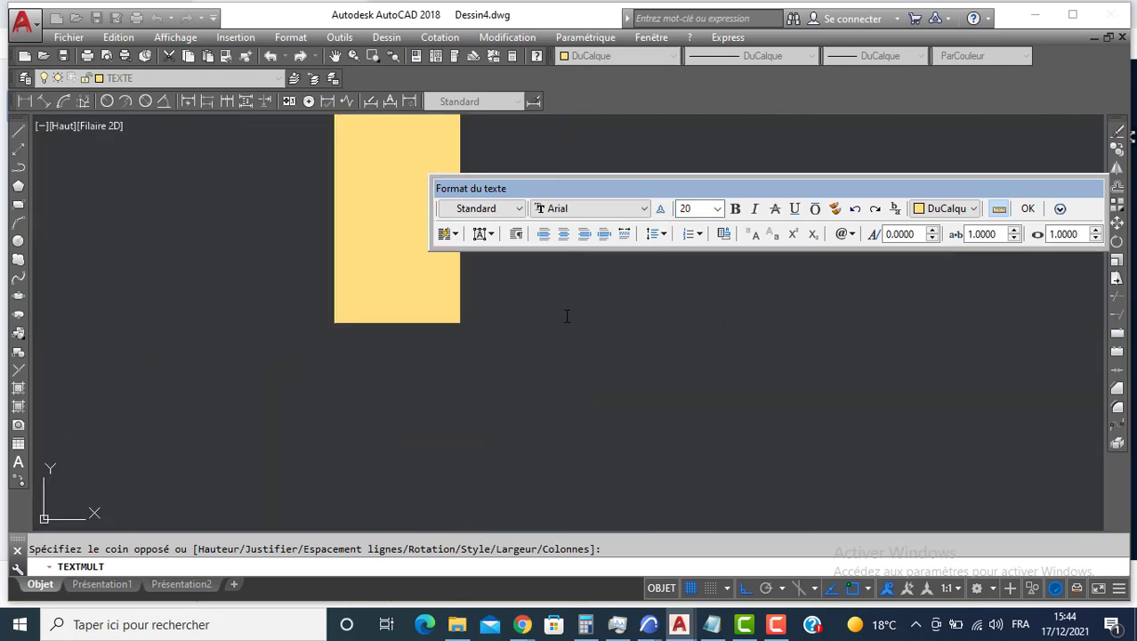
type("AMBRE")
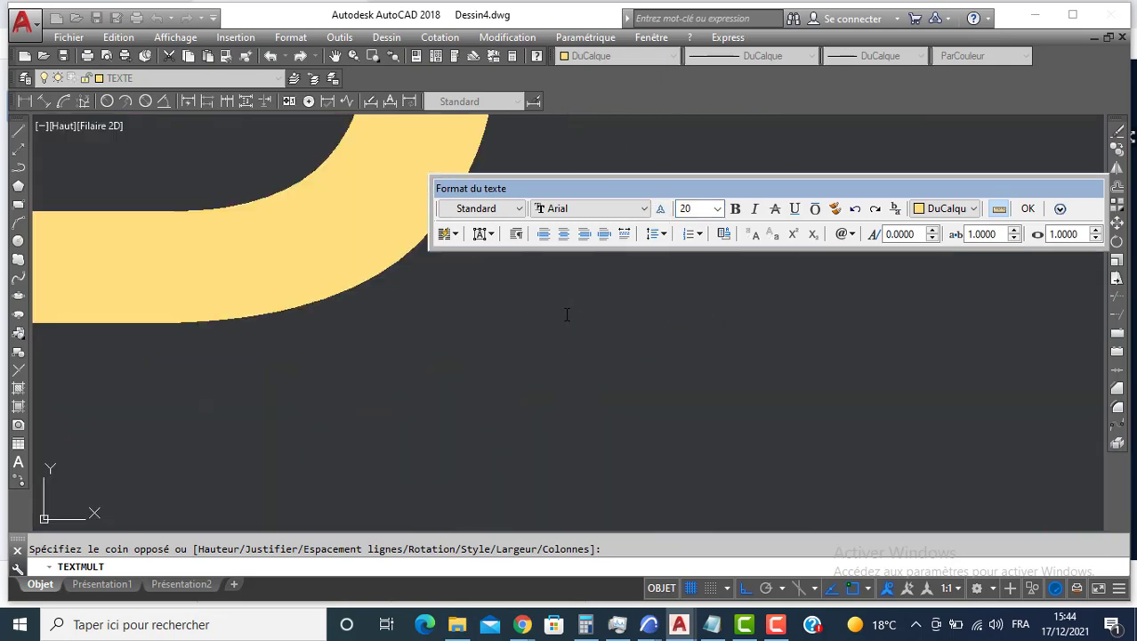
left_click(1029, 208)
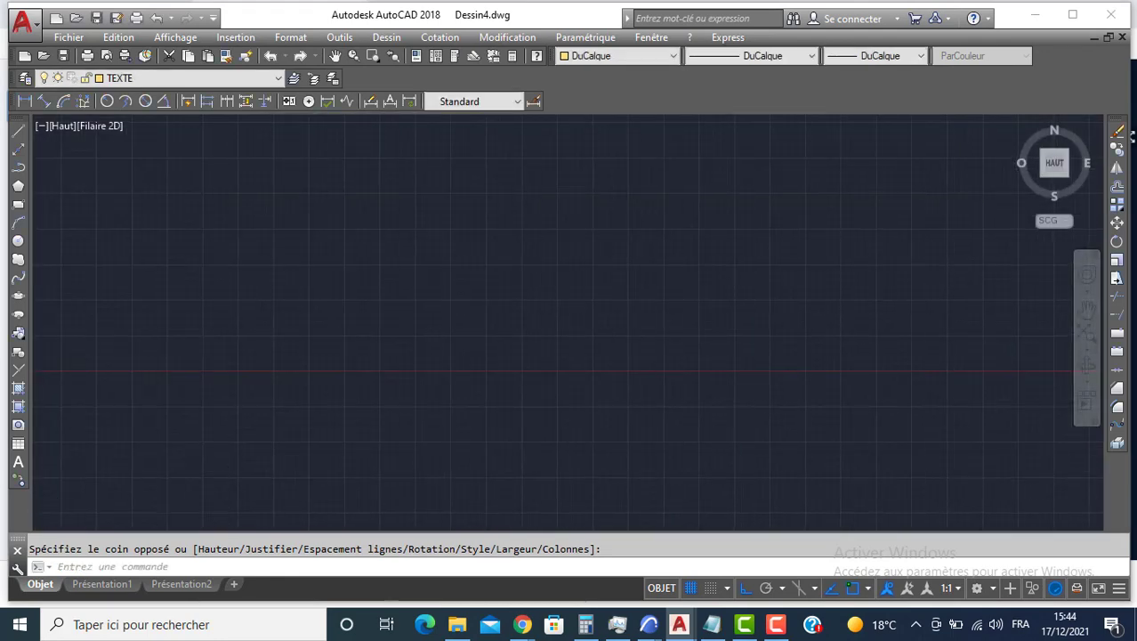
Step: Copy the CHAMBRE label into the upper-left, upper-right and upper-middle rooms, with Ortho turned off
middle_click(544, 251)
middle_click(544, 251)
scroll(485, 300, "up", 2)
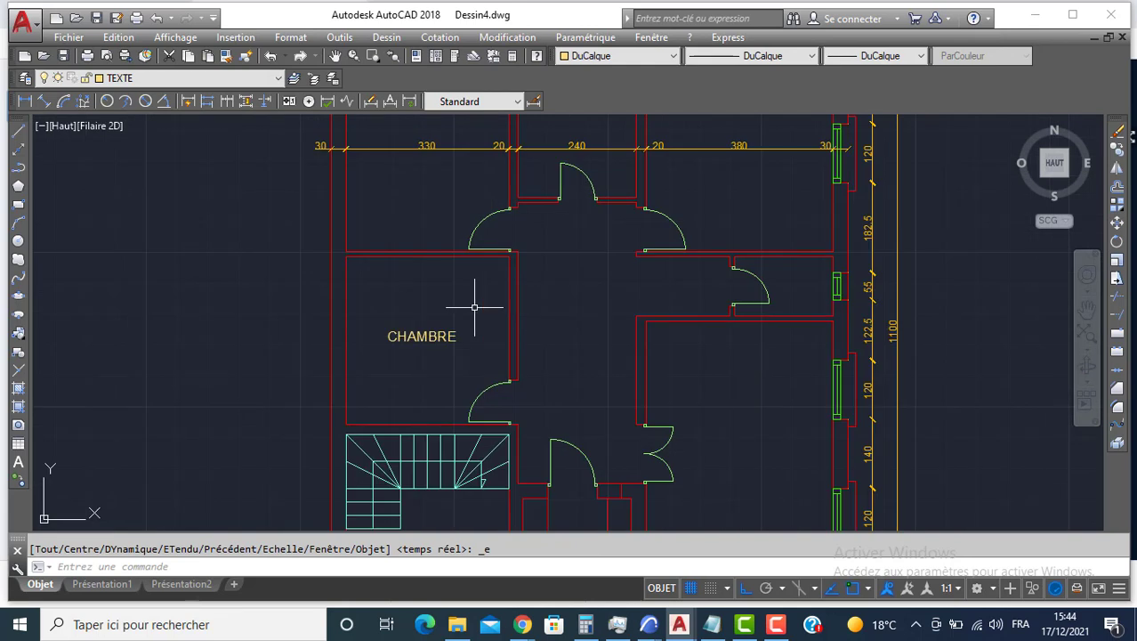
left_click(429, 336)
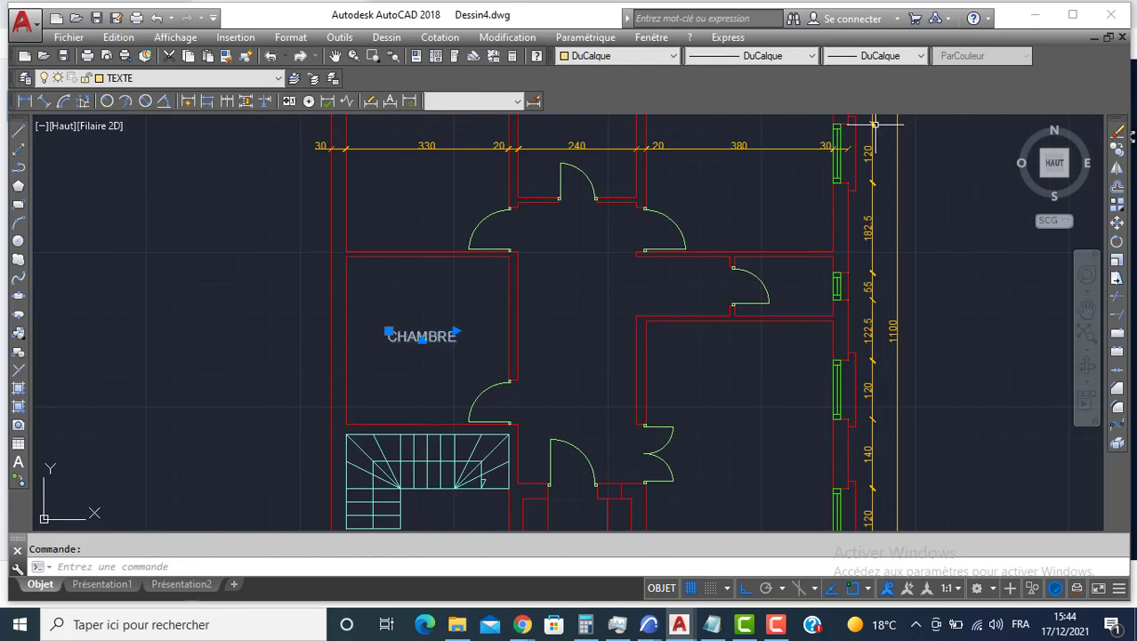
left_click(1119, 149)
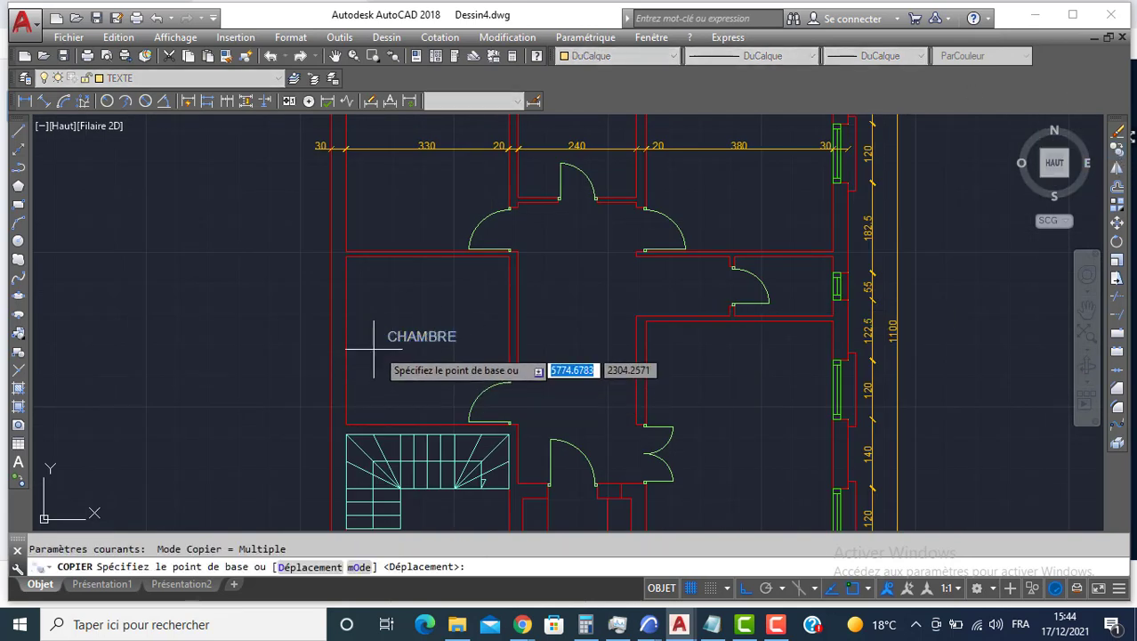
left_click(432, 337)
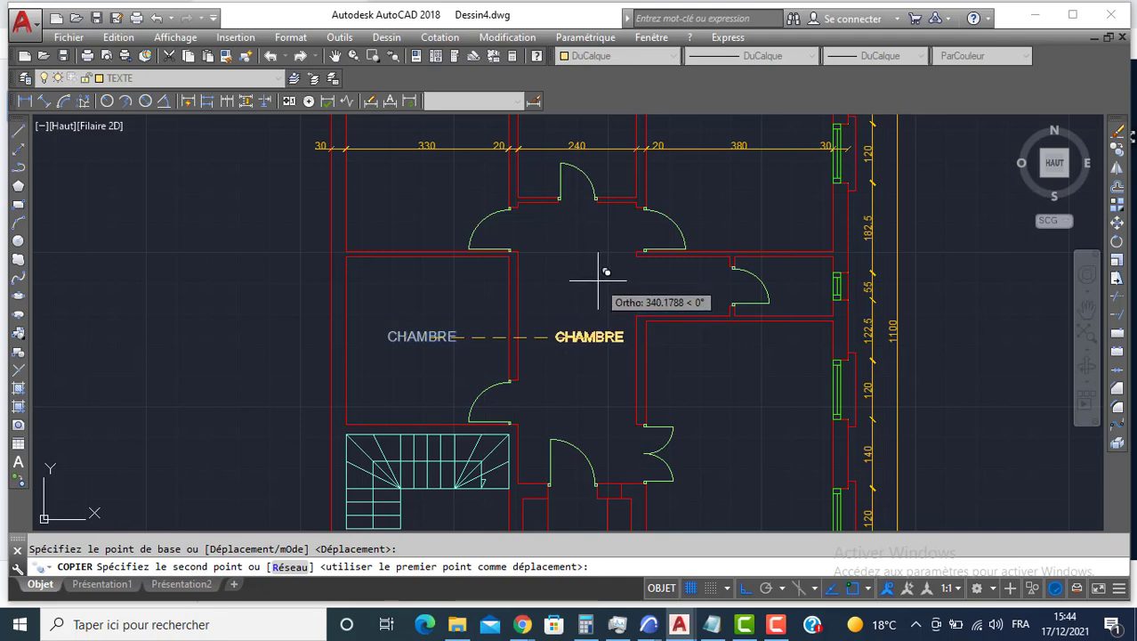
key("F8")
left_click(436, 175)
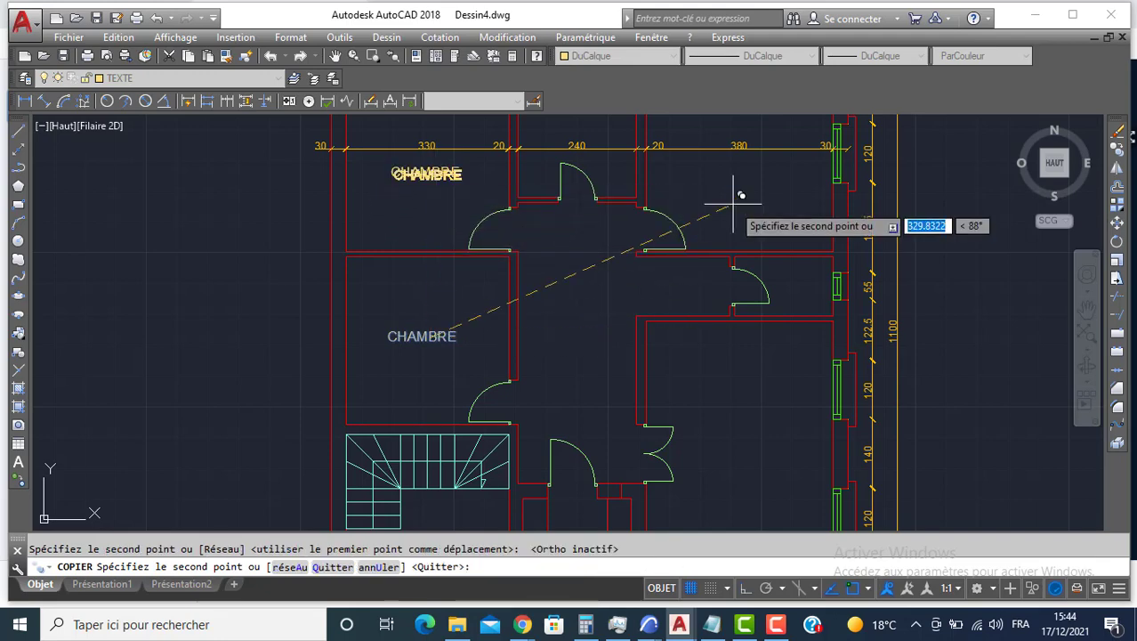
left_click(746, 174)
middle_click_drag(624, 153, 629, 252)
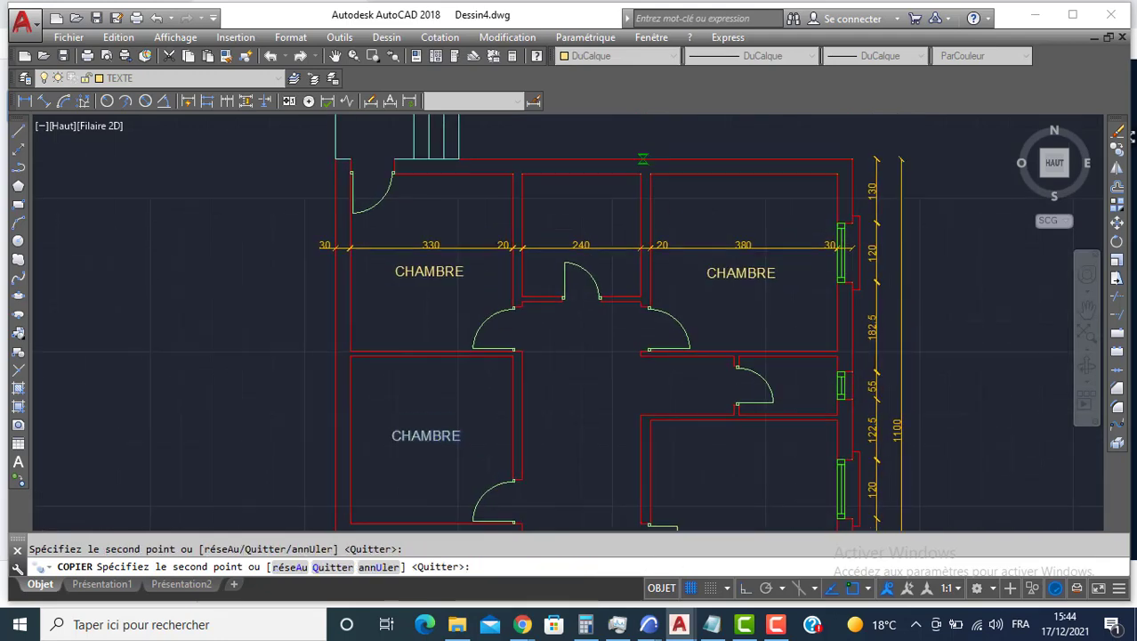
left_click(596, 211)
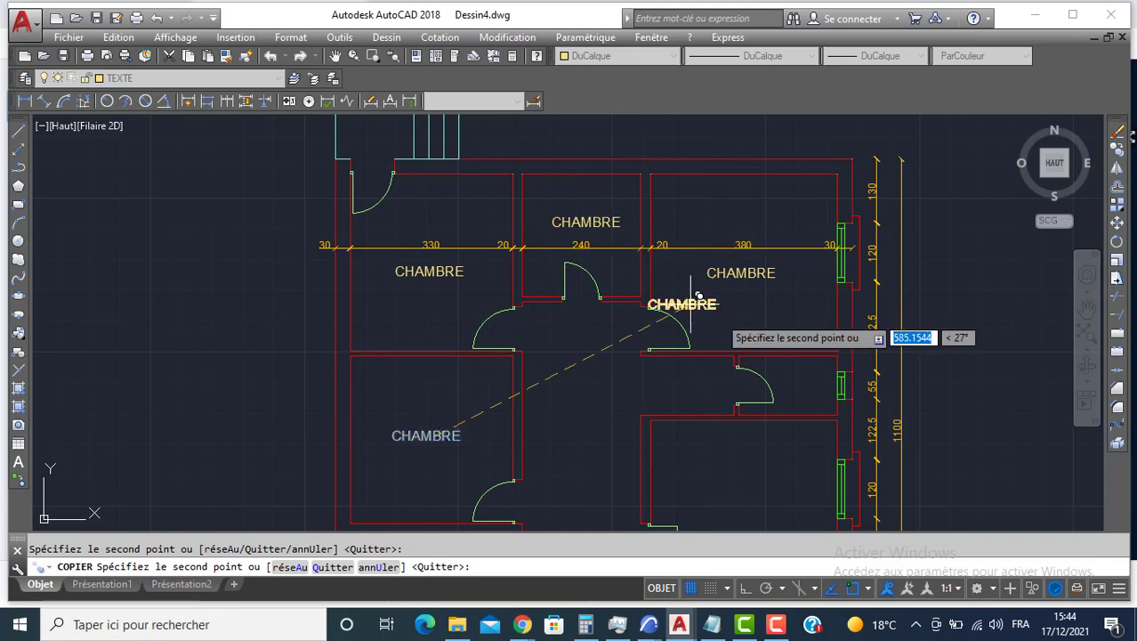
Step: Place two more CHAMBRE copies, in the small right-hand room and the large lower-right room, and finish copying
left_click(812, 372)
middle_click_drag(812, 372, 725, 276)
left_click(712, 410)
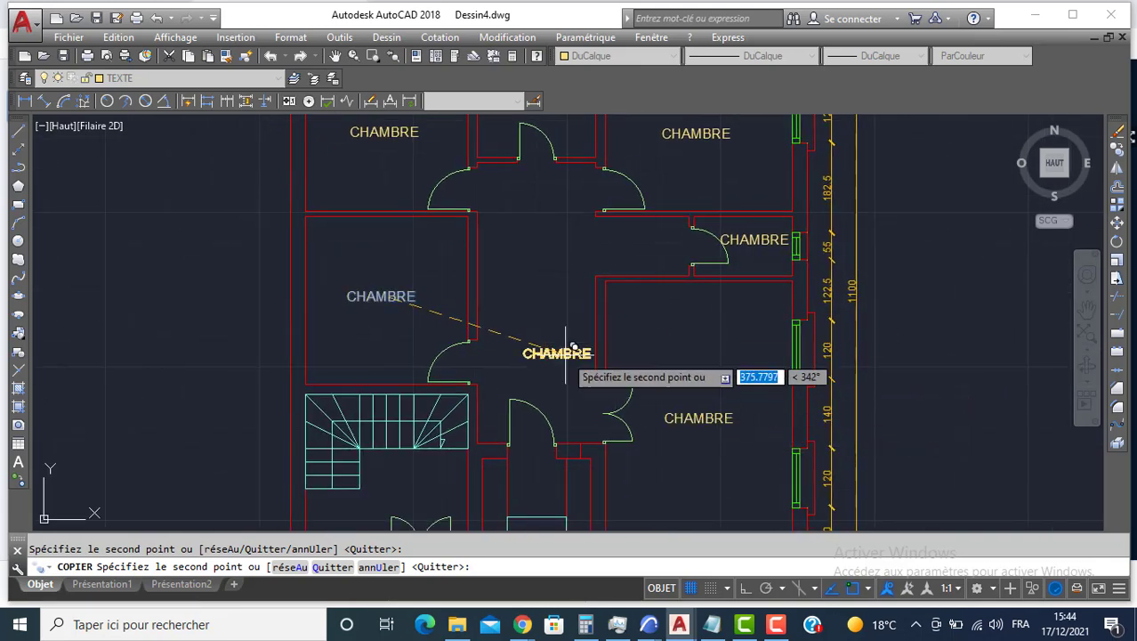
key("Escape")
Step: Change the large lower-right room's label to SALON and the small right-hand room's label to WC
double_click(716, 418)
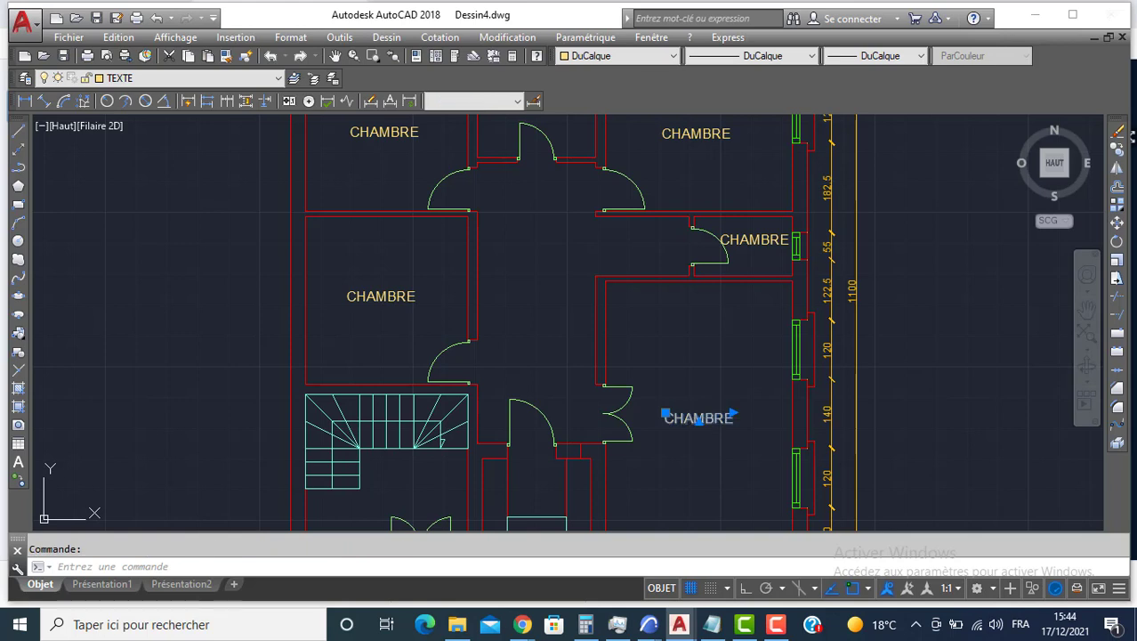
left_click(634, 433)
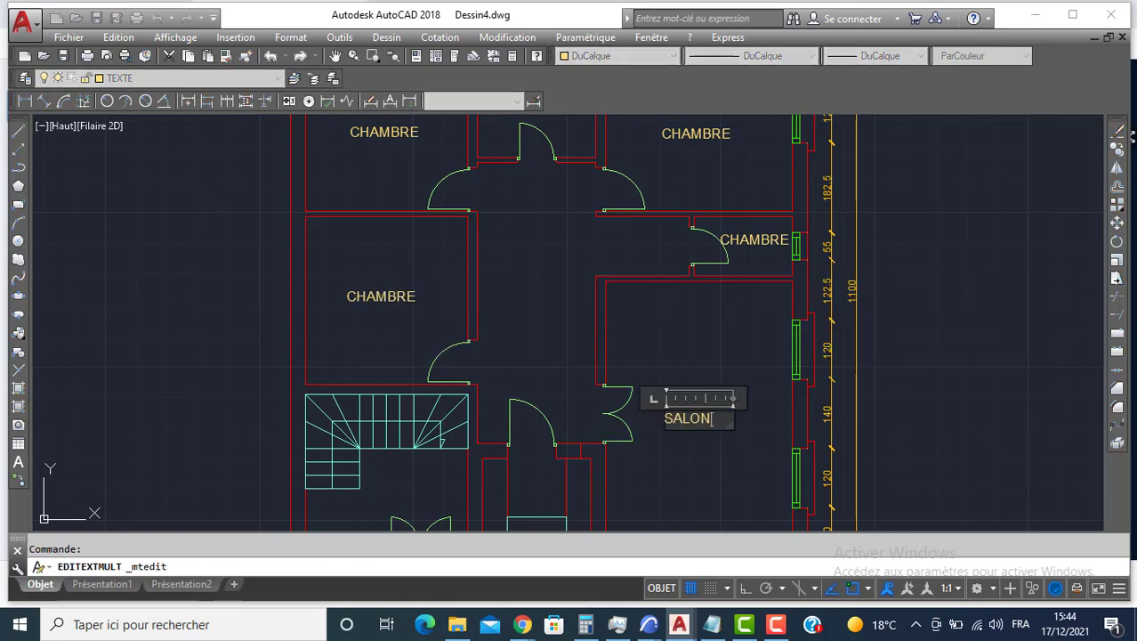
double_click(766, 238)
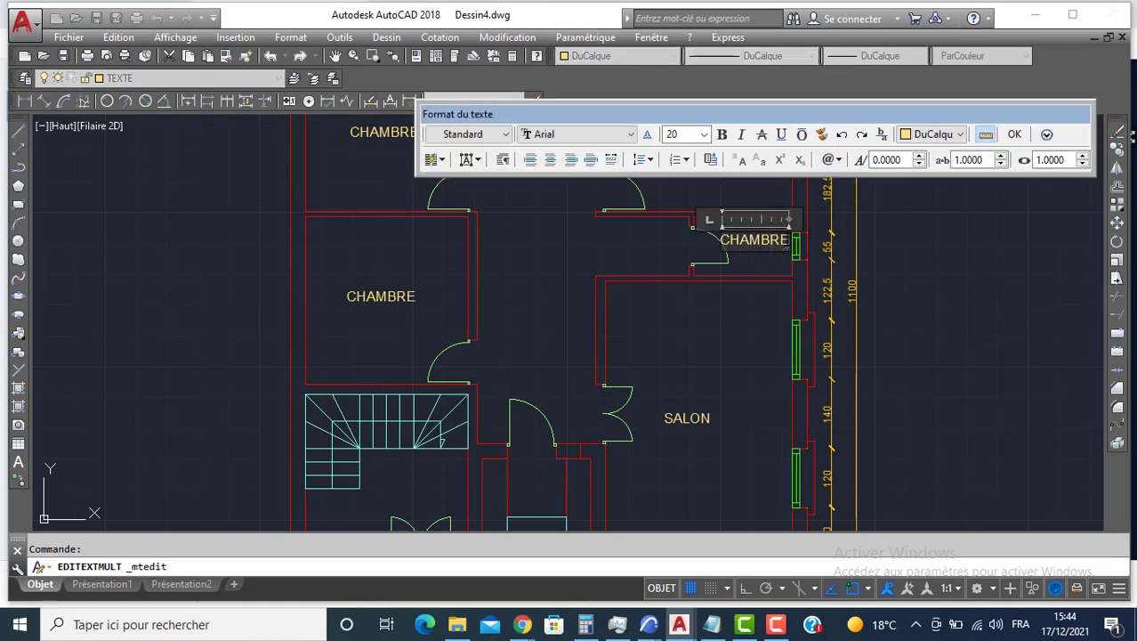
left_click(601, 275)
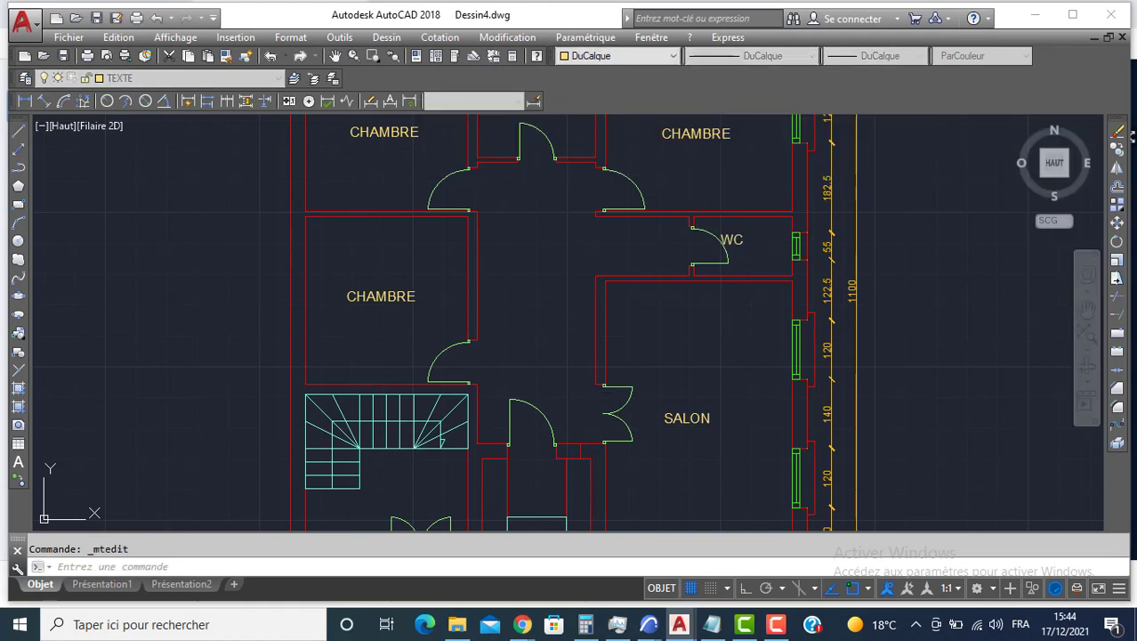
Step: Change the upper-middle room's label to SDB
middle_click_drag(560, 265, 573, 381)
left_click(564, 203)
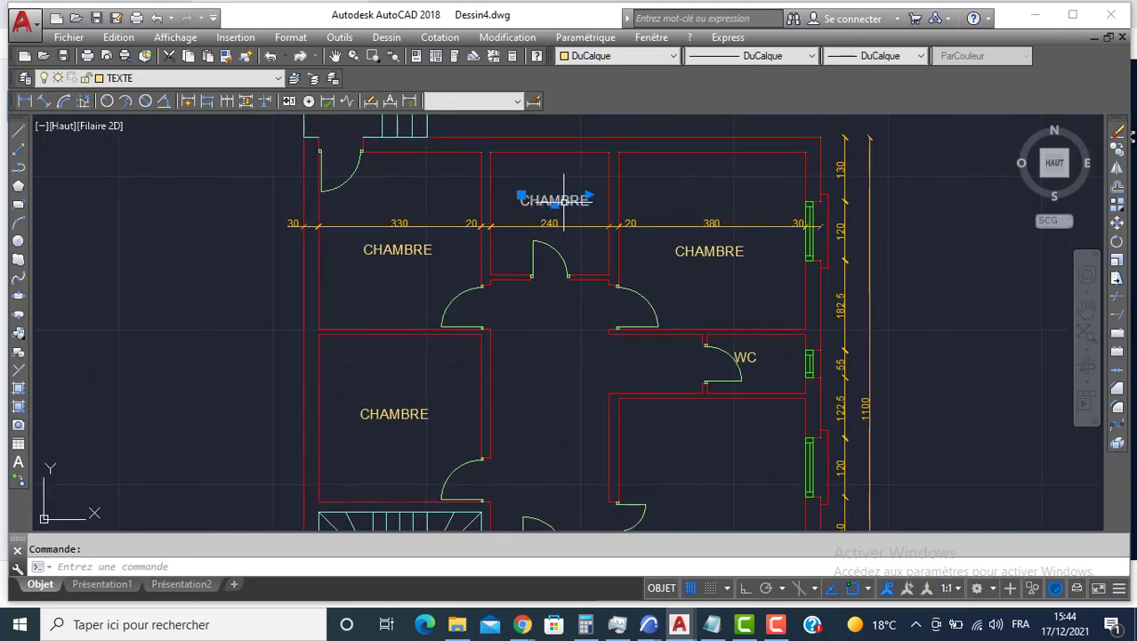
double_click(586, 201)
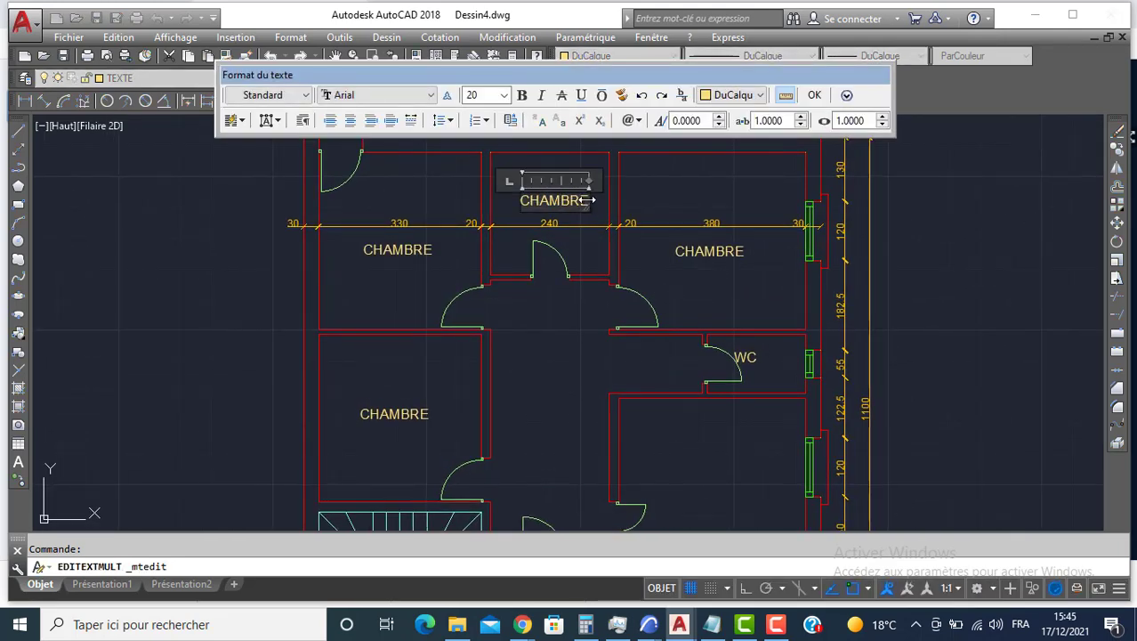
type("SDB")
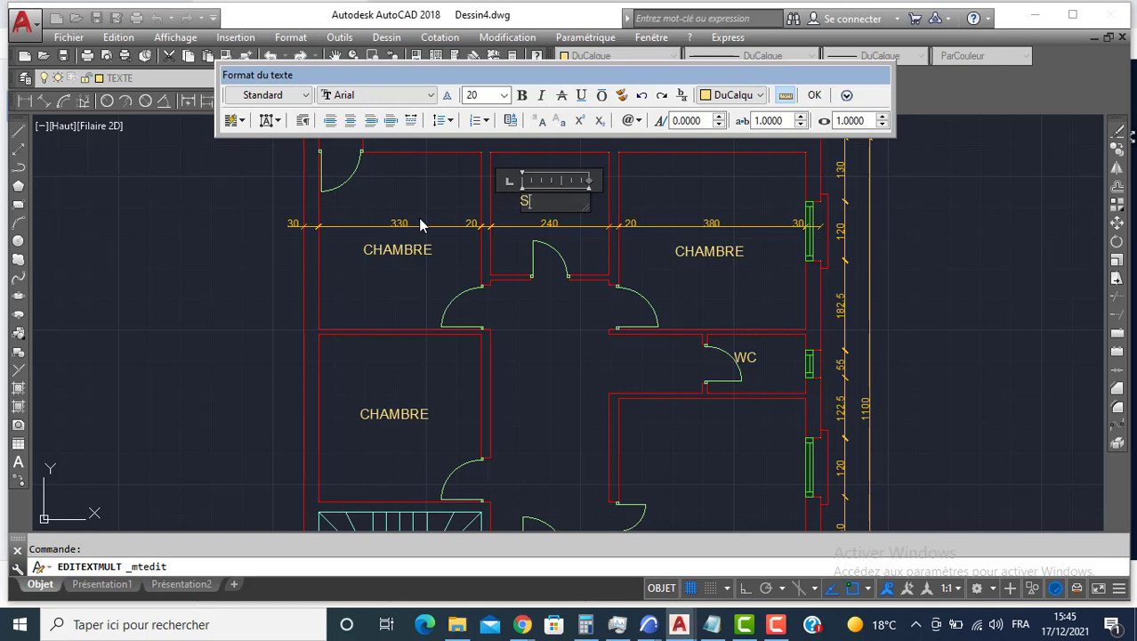
left_click(407, 238)
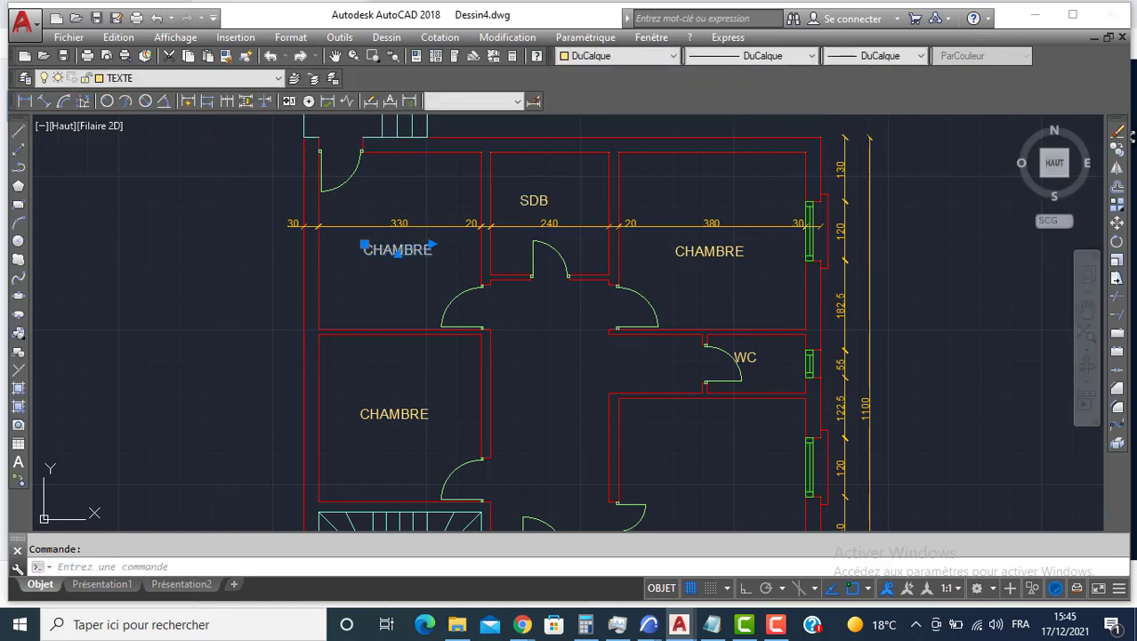
Step: Change the upper-left room's label to CUISINE
double_click(400, 250)
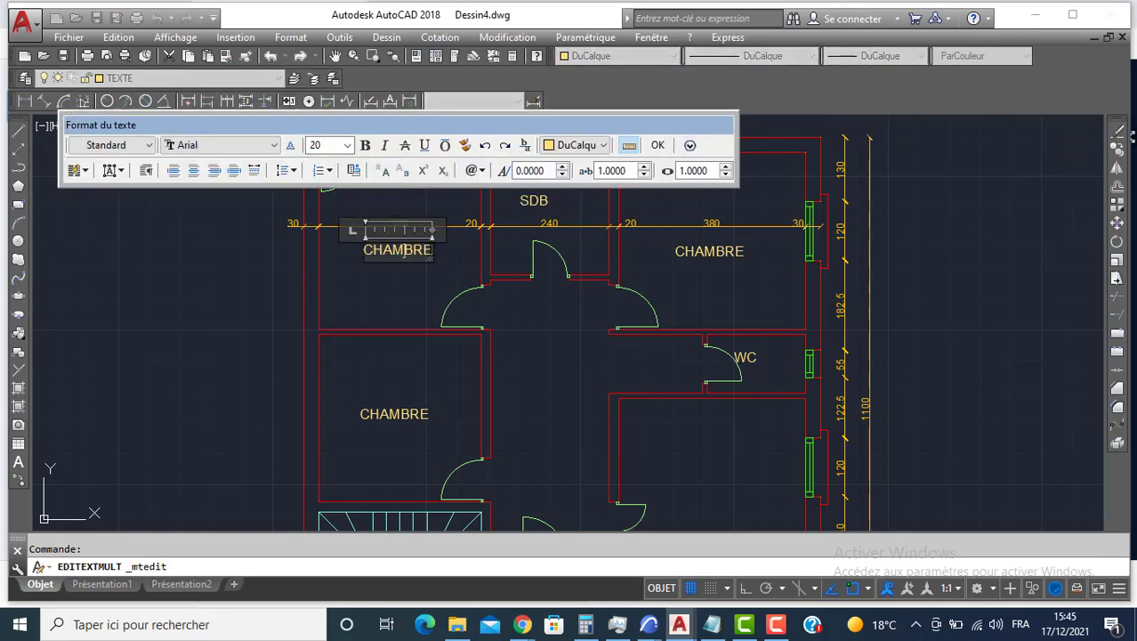
type("CUISINE")
left_click(373, 283)
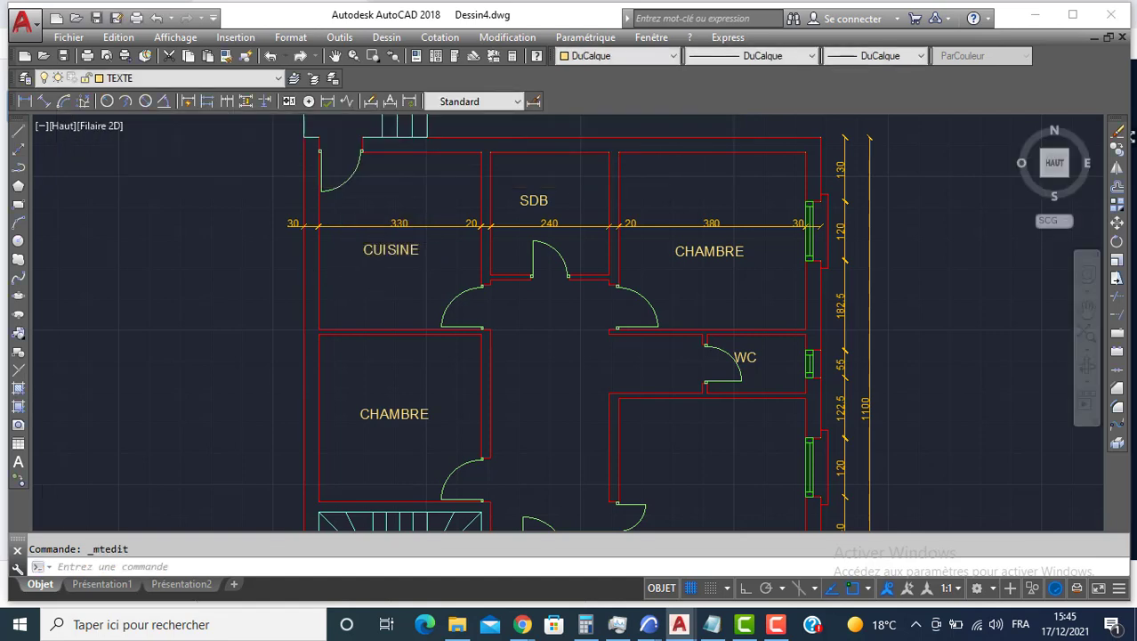
Step: Make MUR the current layer and start a polyline in the empty area left of the house plan
scroll(372, 283, "down", 2)
middle_click_drag(331, 356, 343, 180)
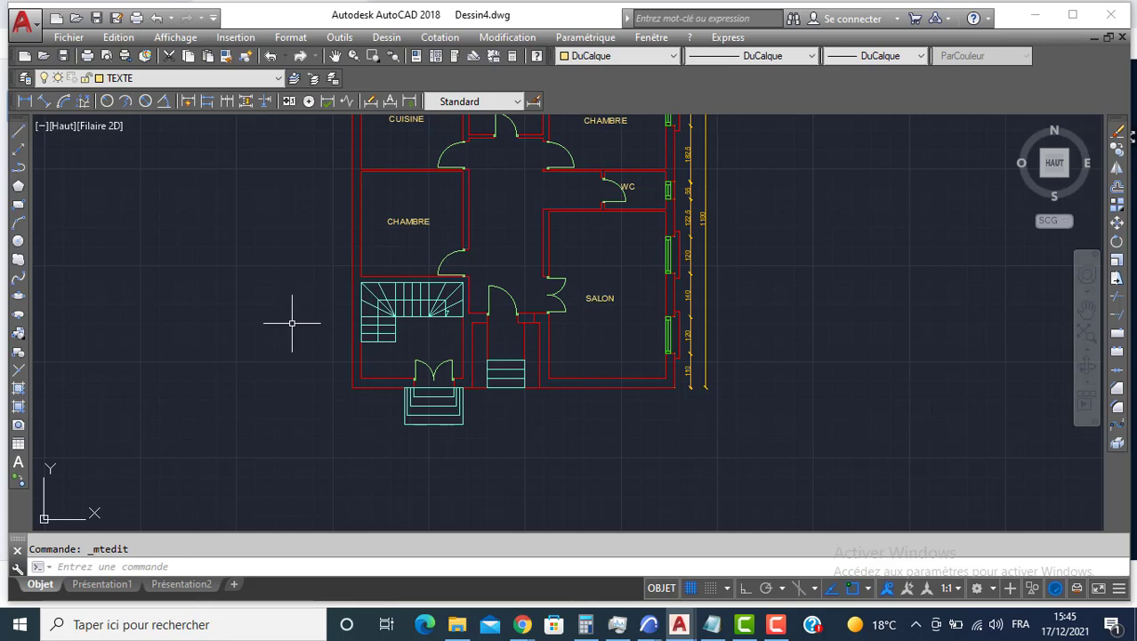
middle_click_drag(281, 312, 405, 309)
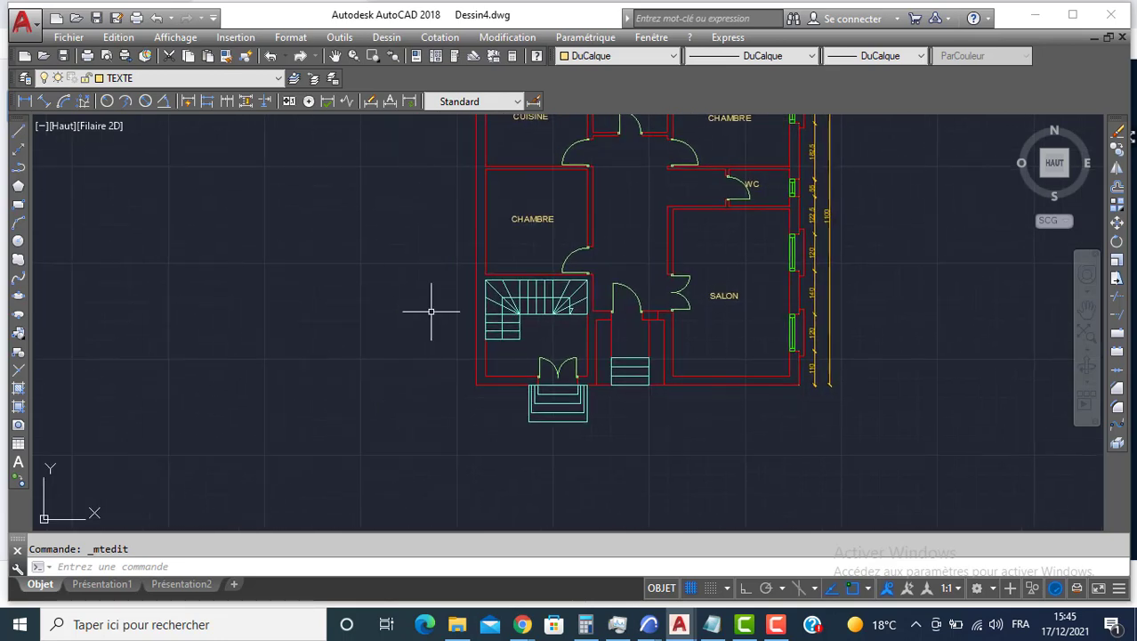
left_click(169, 80)
left_click(130, 162)
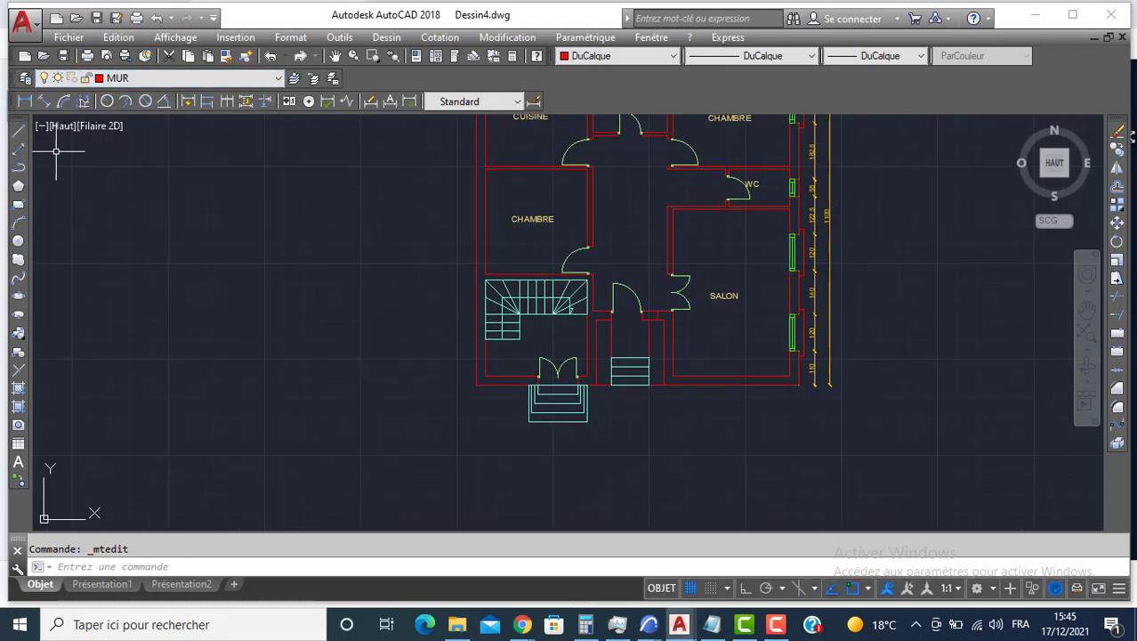
left_click(19, 167)
middle_click_drag(251, 223, 599, 325)
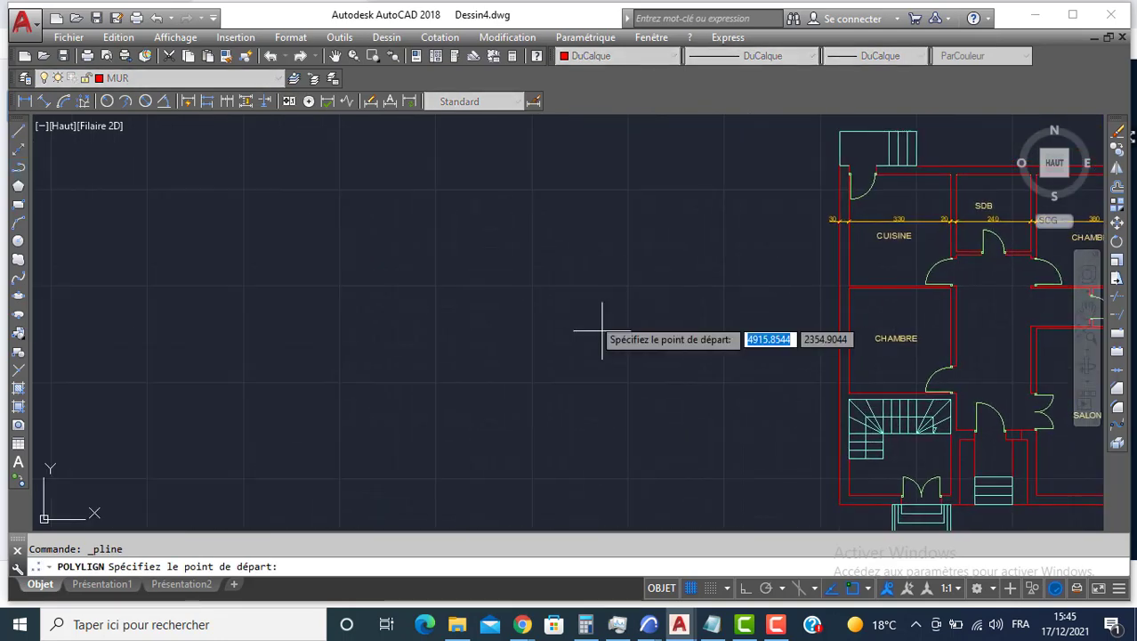
scroll(599, 325, "down", 2)
left_click(407, 213)
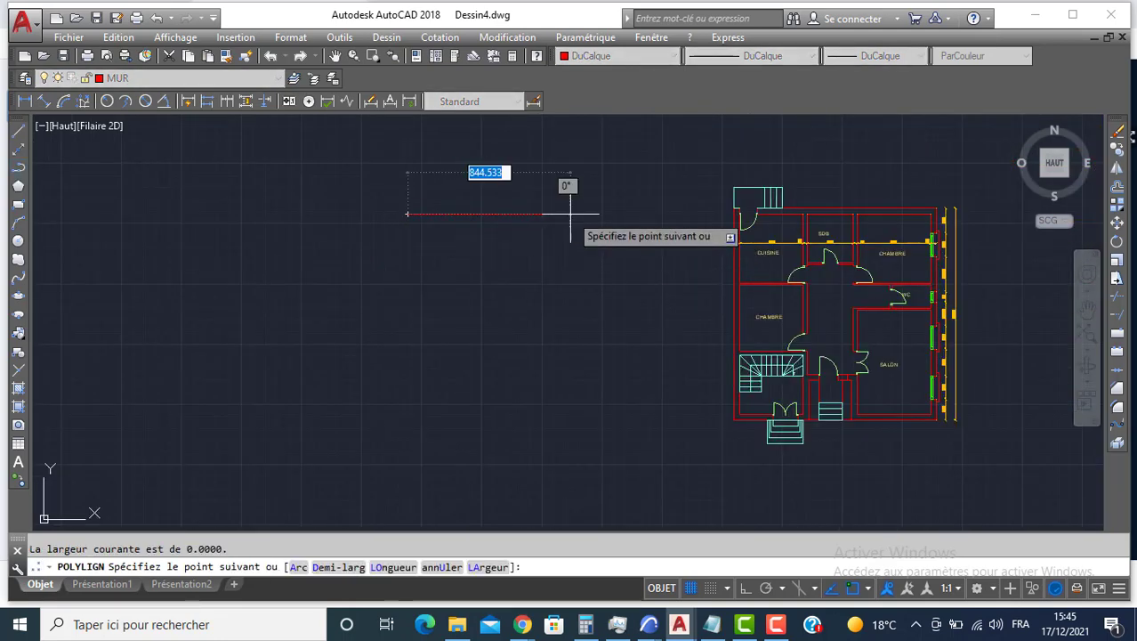
type("1050")
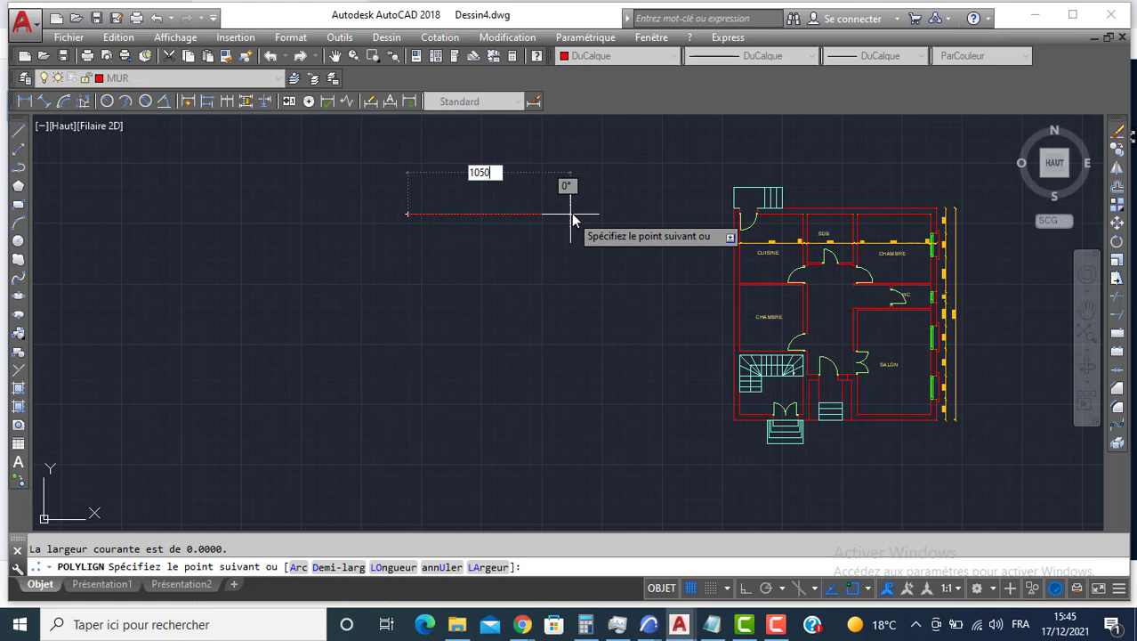
key("Return")
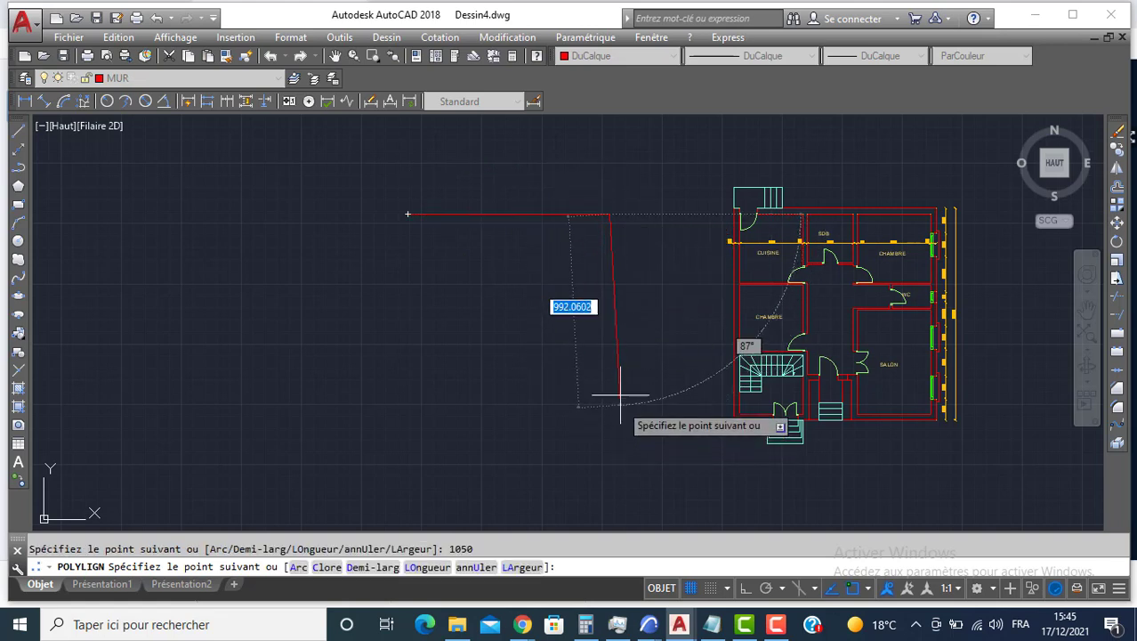
key("ctrl+z")
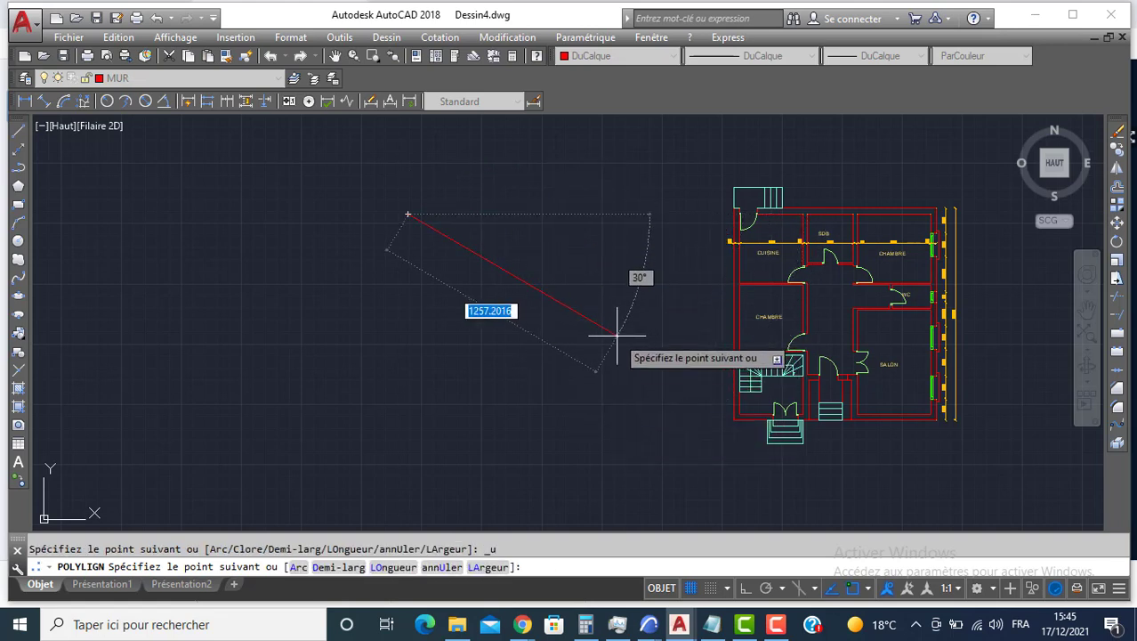
Step: Turn Ortho on and draw the polyline's first segment horizontally to the right, 1050 long
key("F8")
type("10")
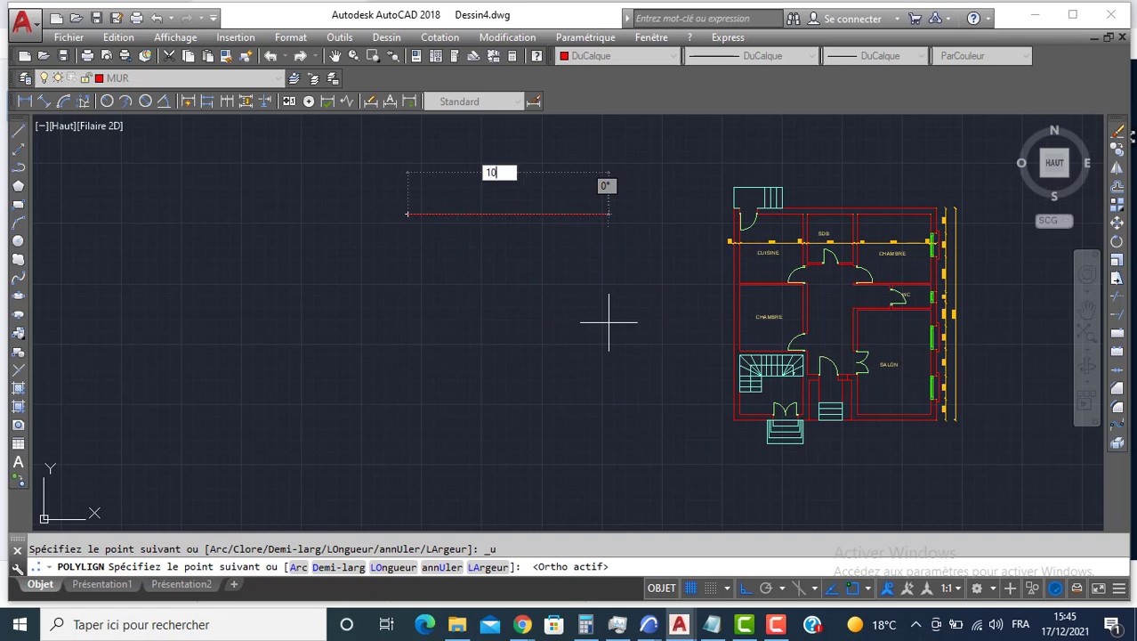
type("50")
key("Return")
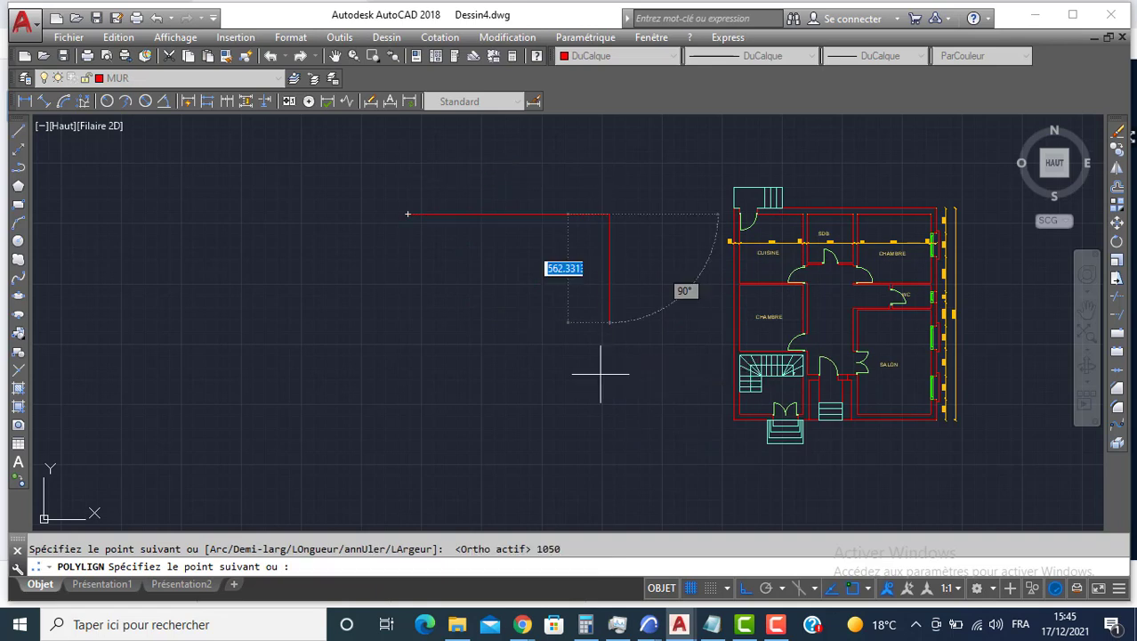
Step: Continue the polyline outline with segments 1190 downward, 690 to the left and 90 upward
type("1190")
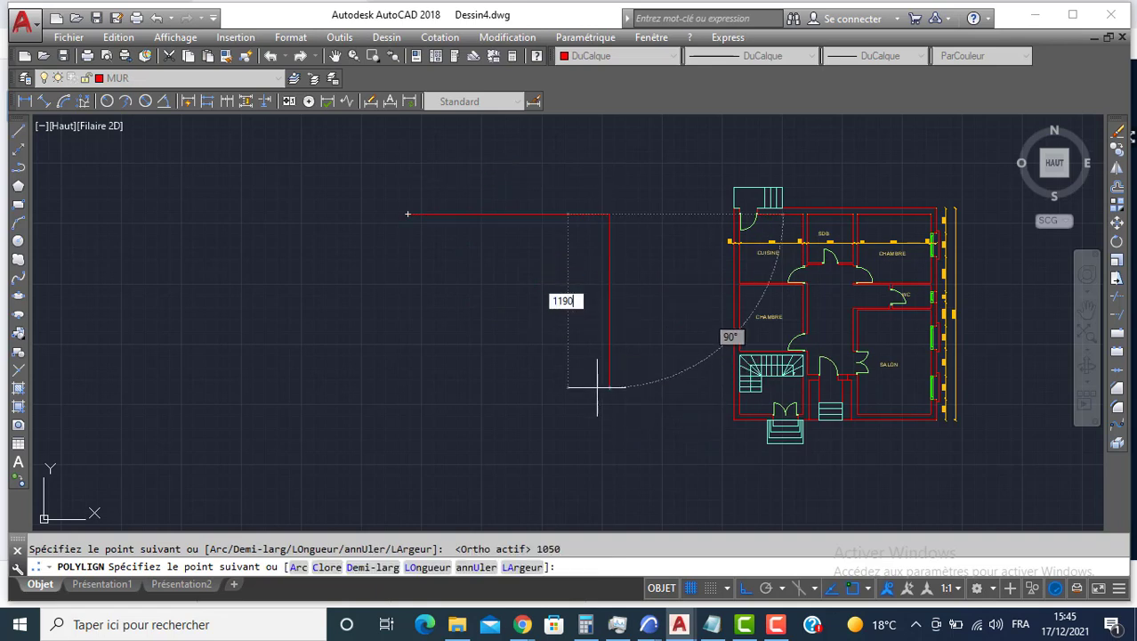
key("Return")
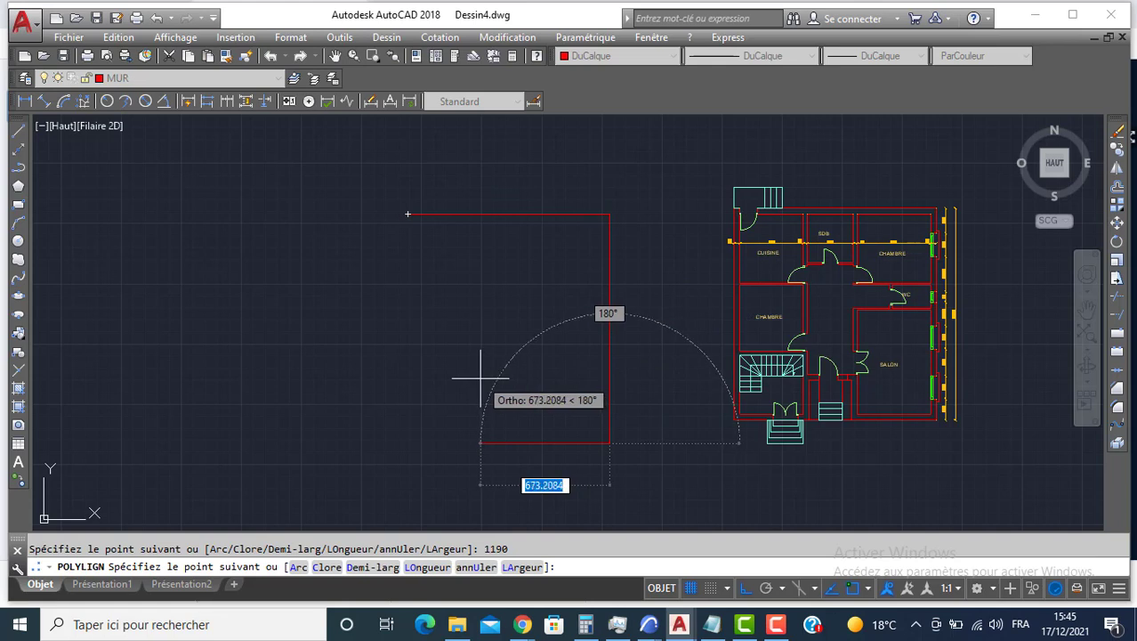
type("6")
key("Return")
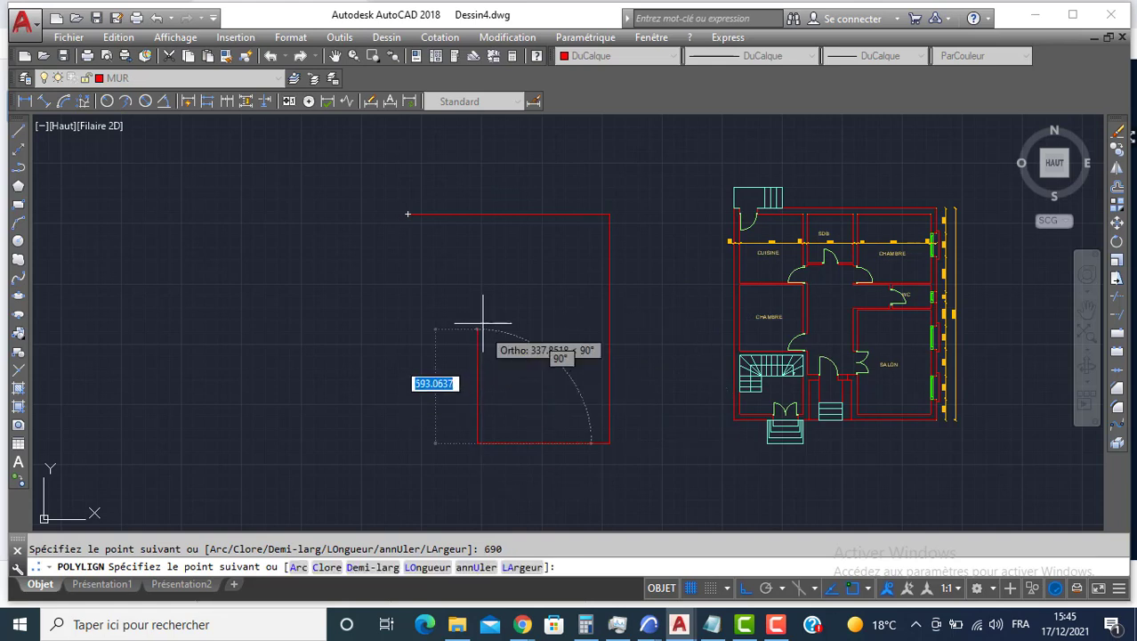
type("9")
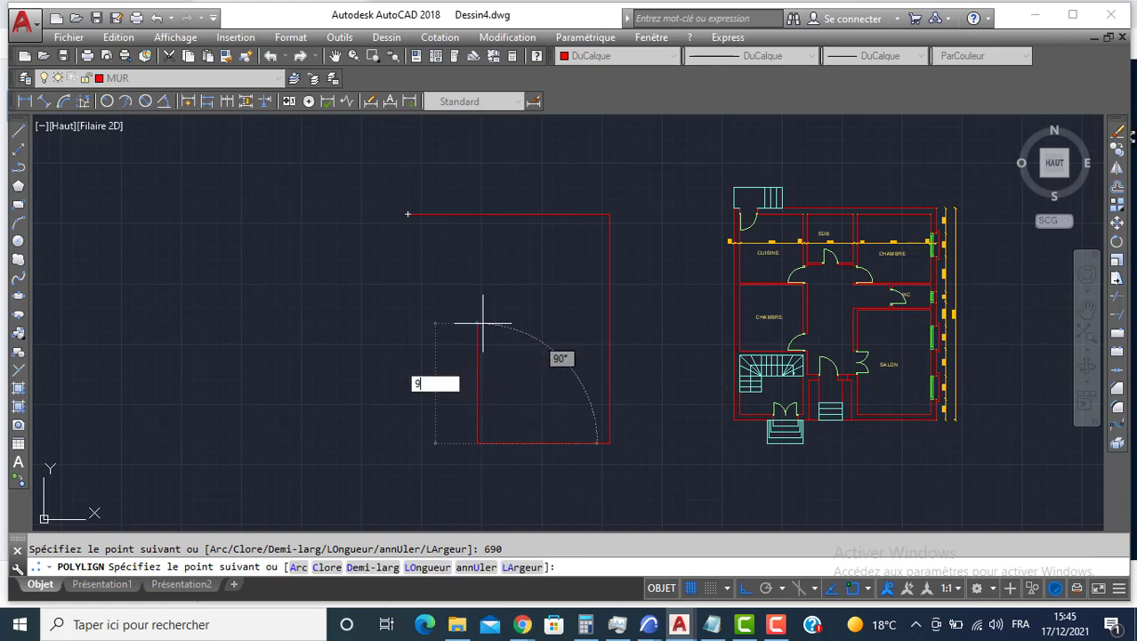
type("0")
key("Return")
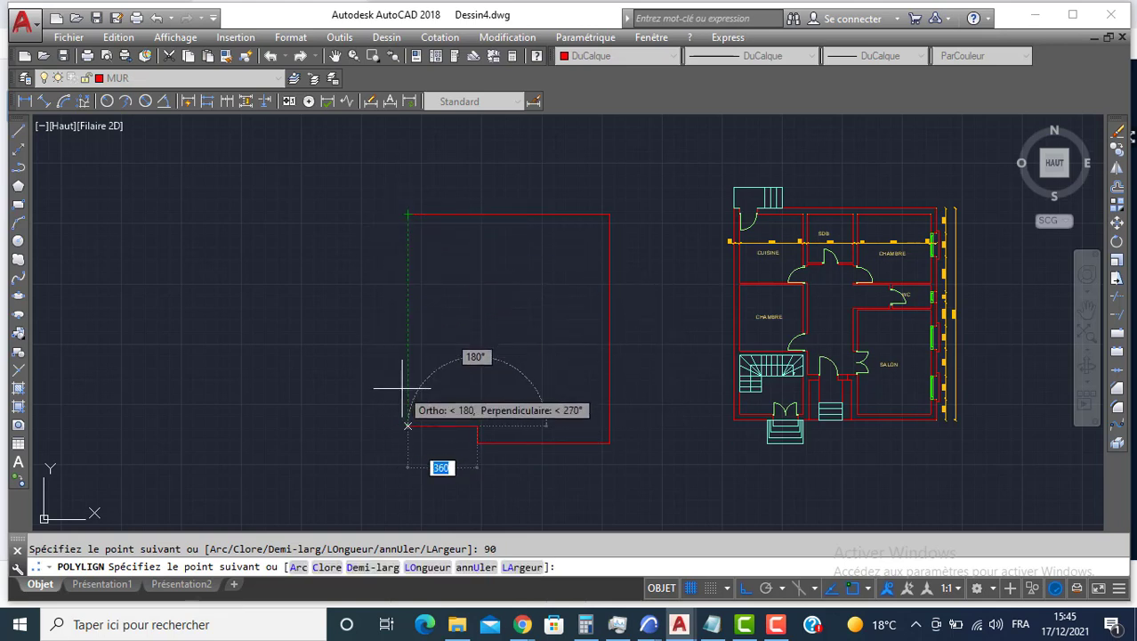
Step: Finish the outline with a 360 segment leftward, aligned below the starting point, and a vertical segment back to that point
left_click(405, 418)
left_click(406, 214)
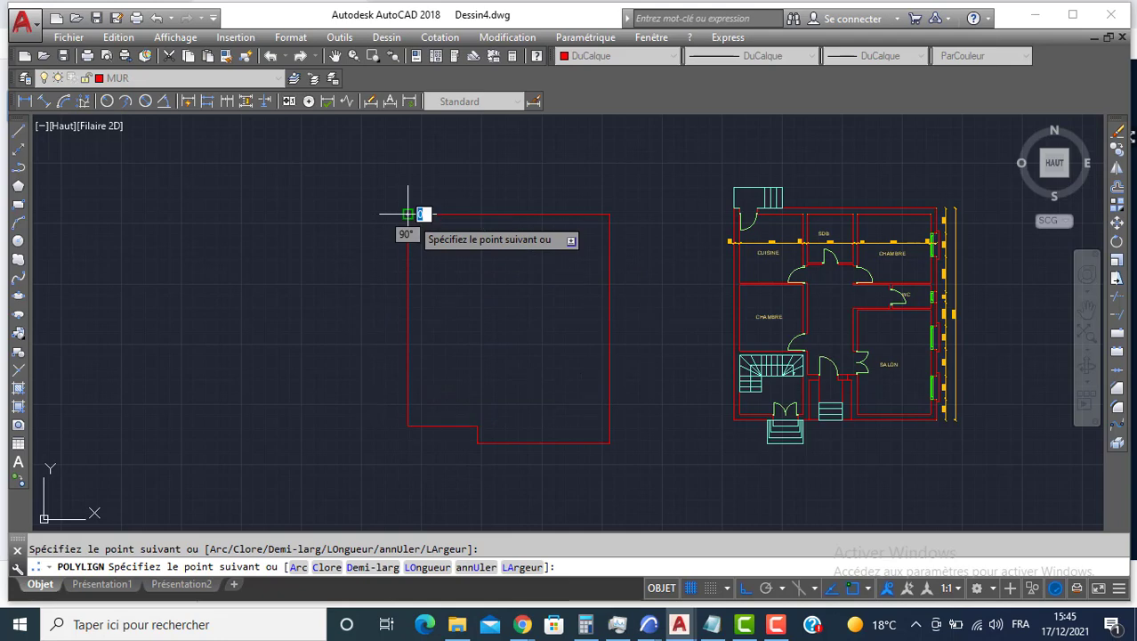
key("Escape")
Step: Offset the new outline 30 inward to form the exterior wall thickness
middle_click_drag(503, 300, 461, 282)
type("DC")
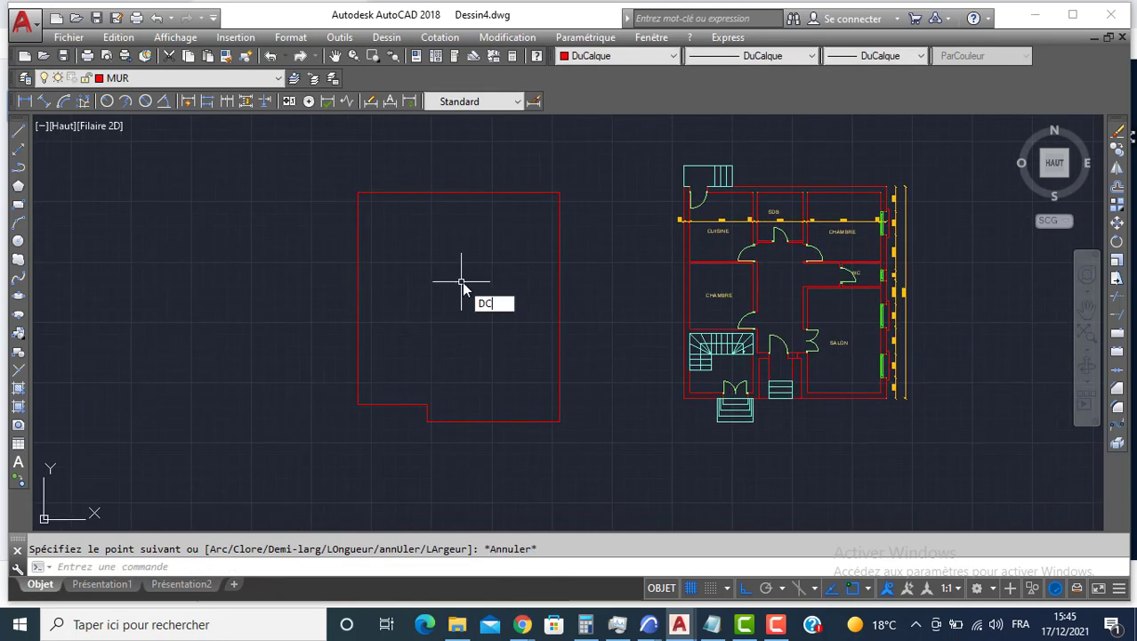
key("Return")
type("30")
key("Return")
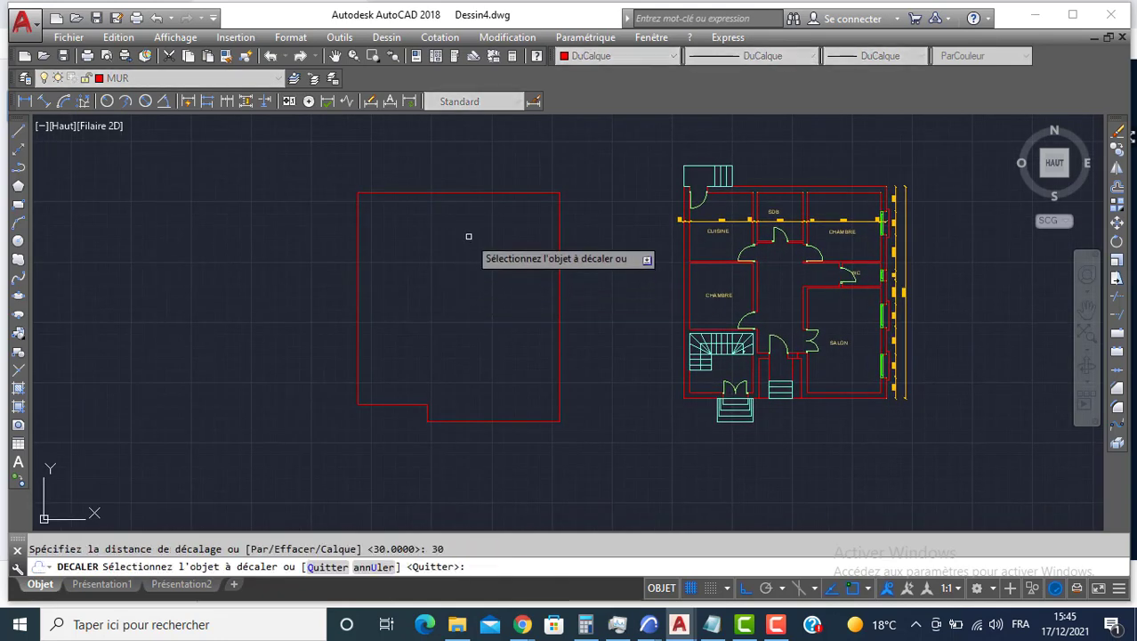
left_click(463, 195)
left_click(456, 248)
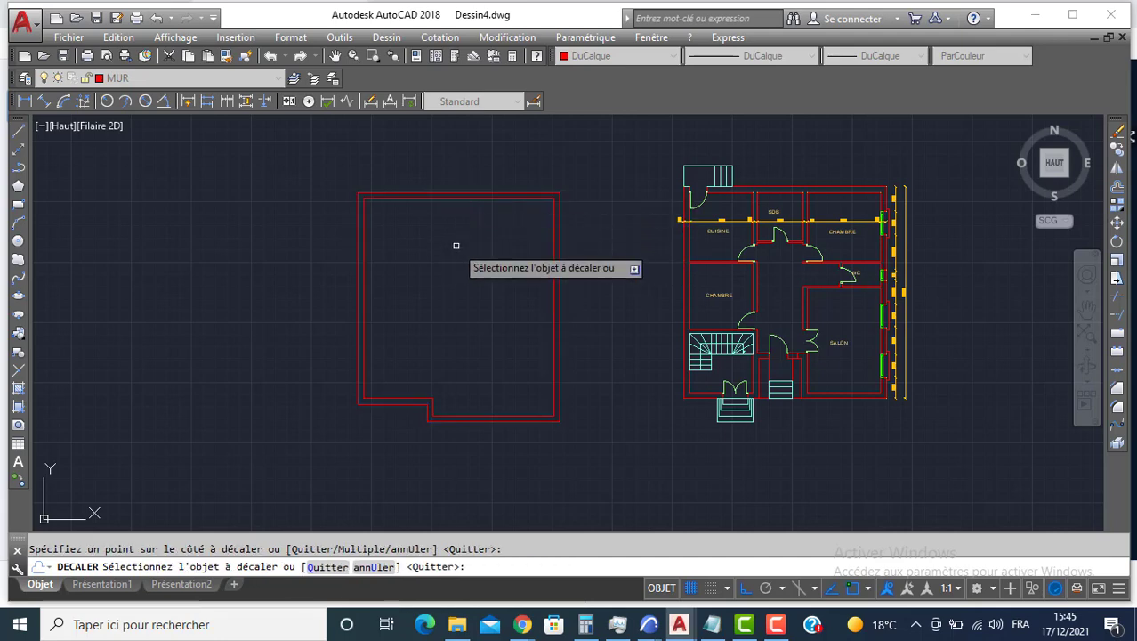
key("Return")
Step: Draw a horizontal helper line from the outline's lower step corner leftward until it aligns with the left outer wall, about 360 long
middle_click_drag(418, 364, 461, 330)
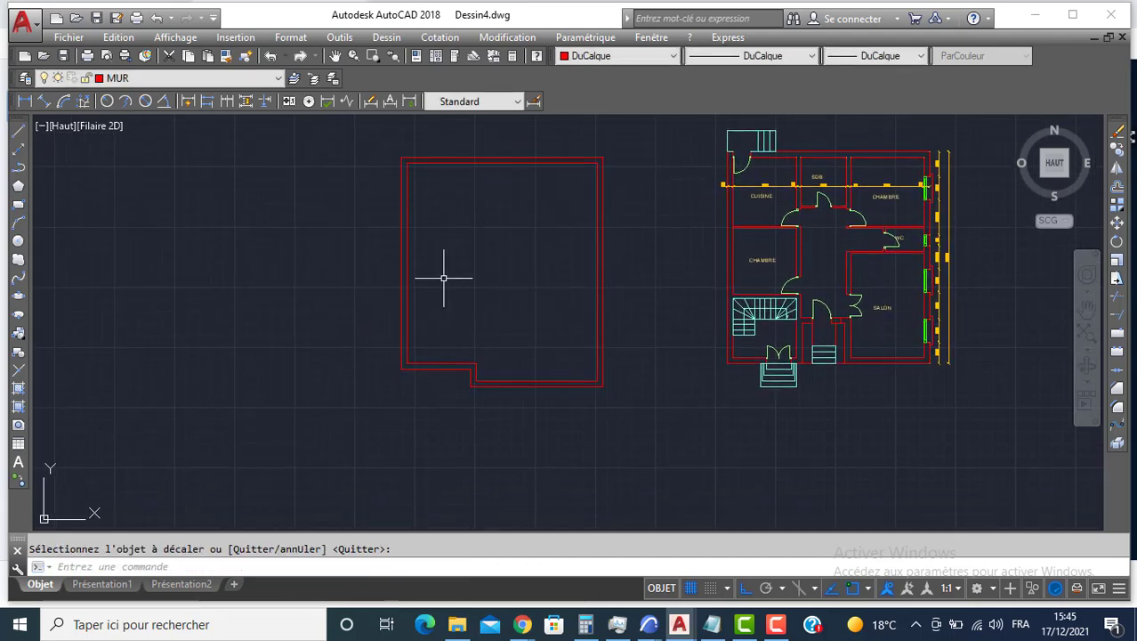
mouse_move(427, 380)
middle_mouse_down()
mouse_move(459, 330)
mouse_move(449, 326)
middle_mouse_up()
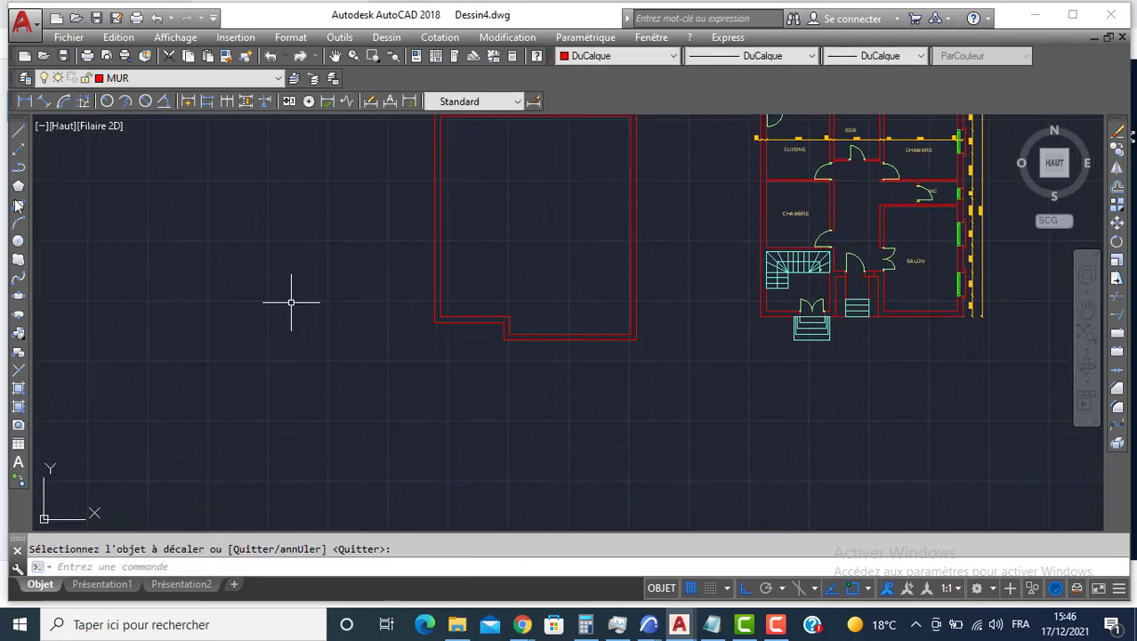
left_click(18, 134)
scroll(501, 336, "up", 2)
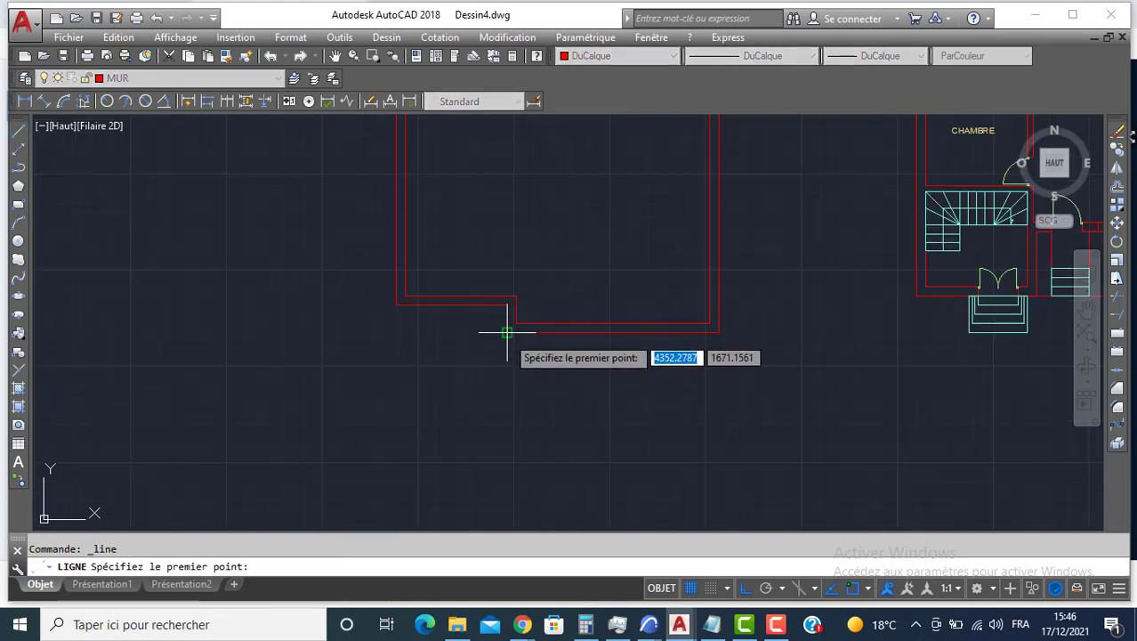
left_click(506, 332)
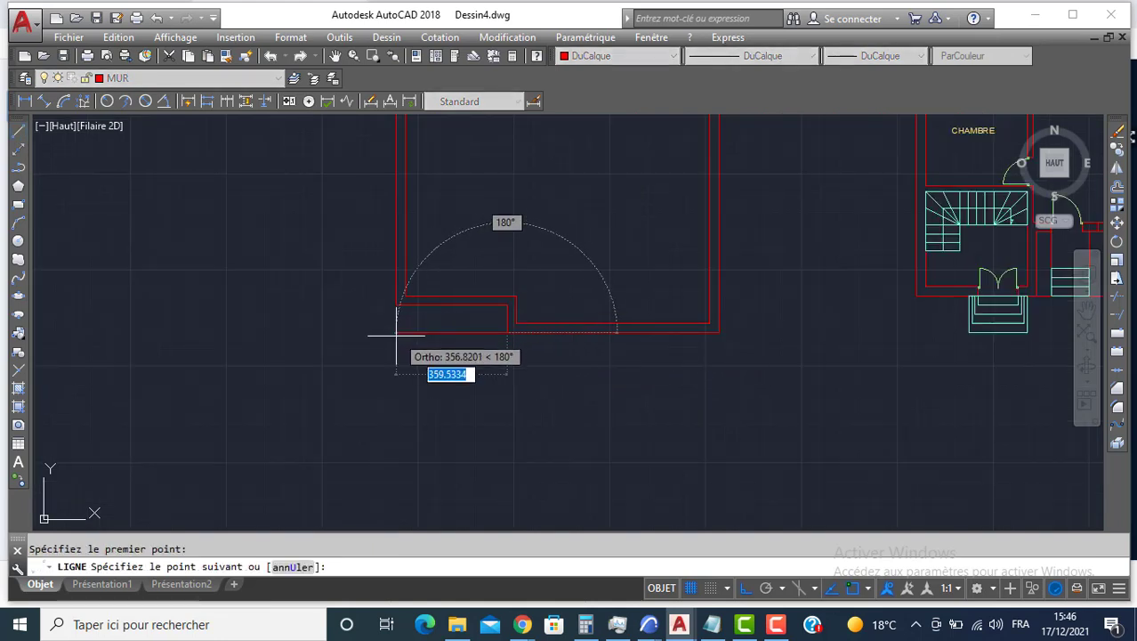
left_click(397, 333)
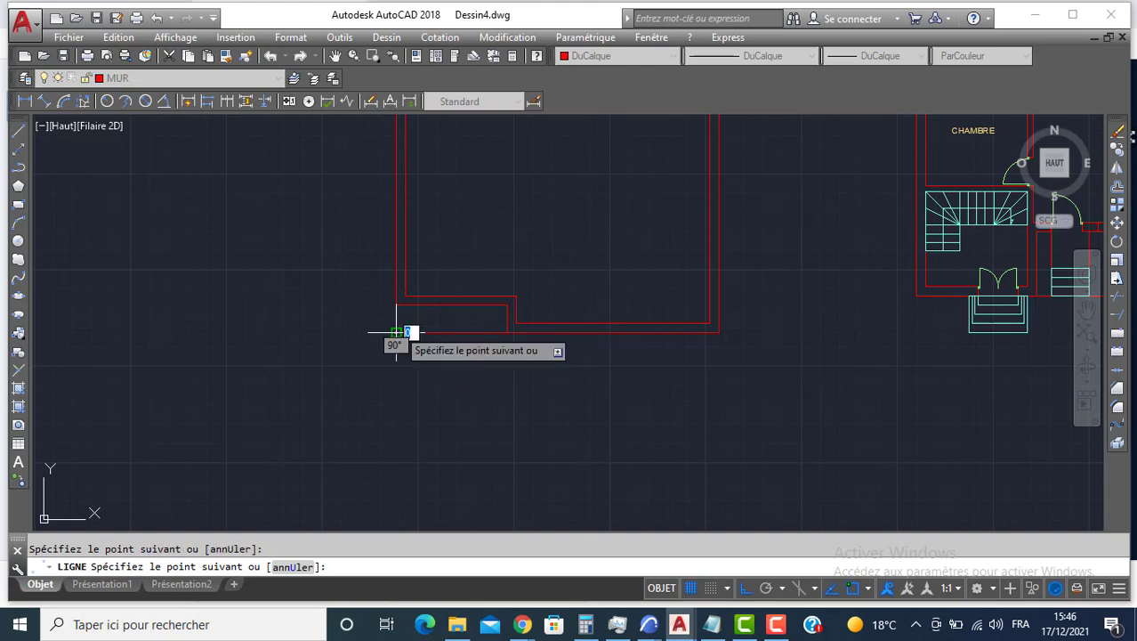
key("Return")
Step: Draw a three-point arc across the recessed bottom wall, from its left corner through the helper line's midpoint to the inner step corner
left_click(20, 222)
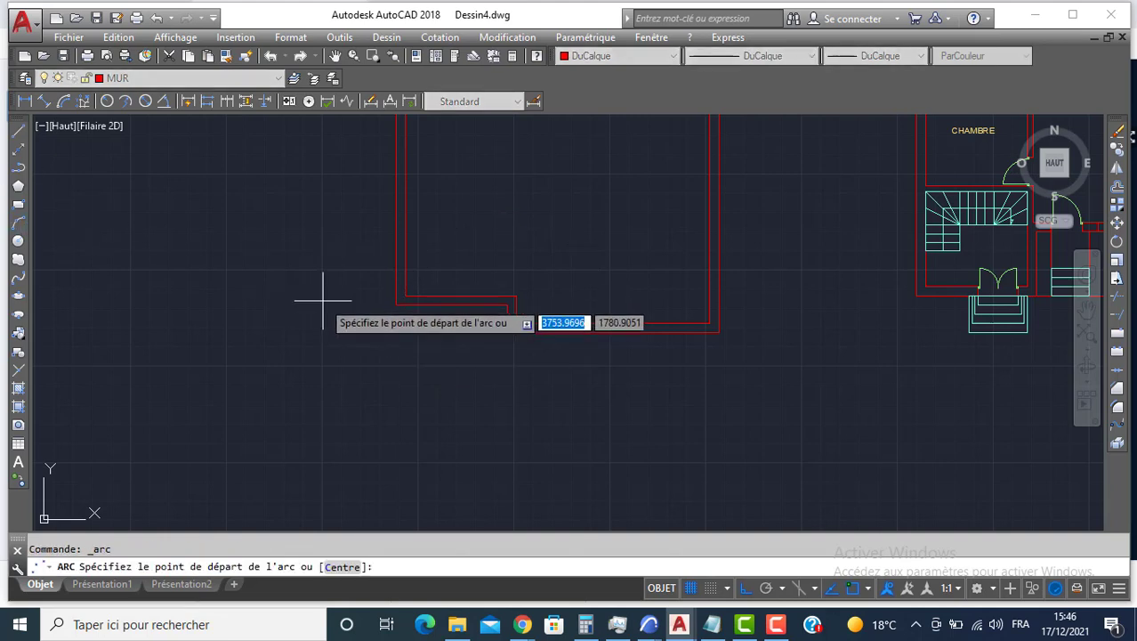
scroll(406, 303, "up", 3)
left_click(418, 306)
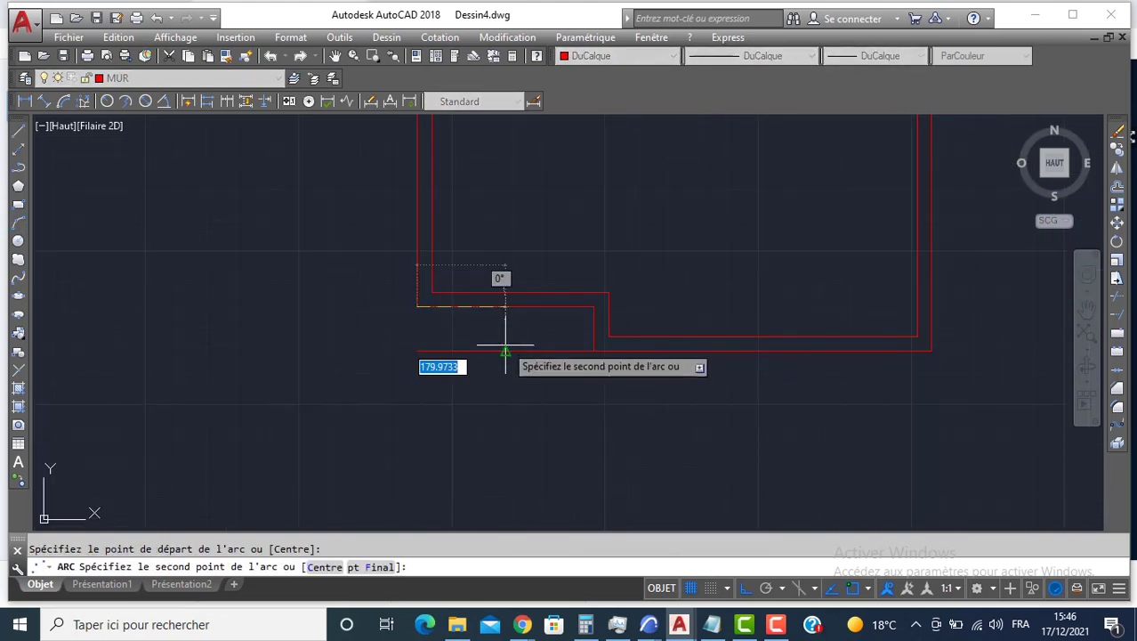
left_click(508, 350)
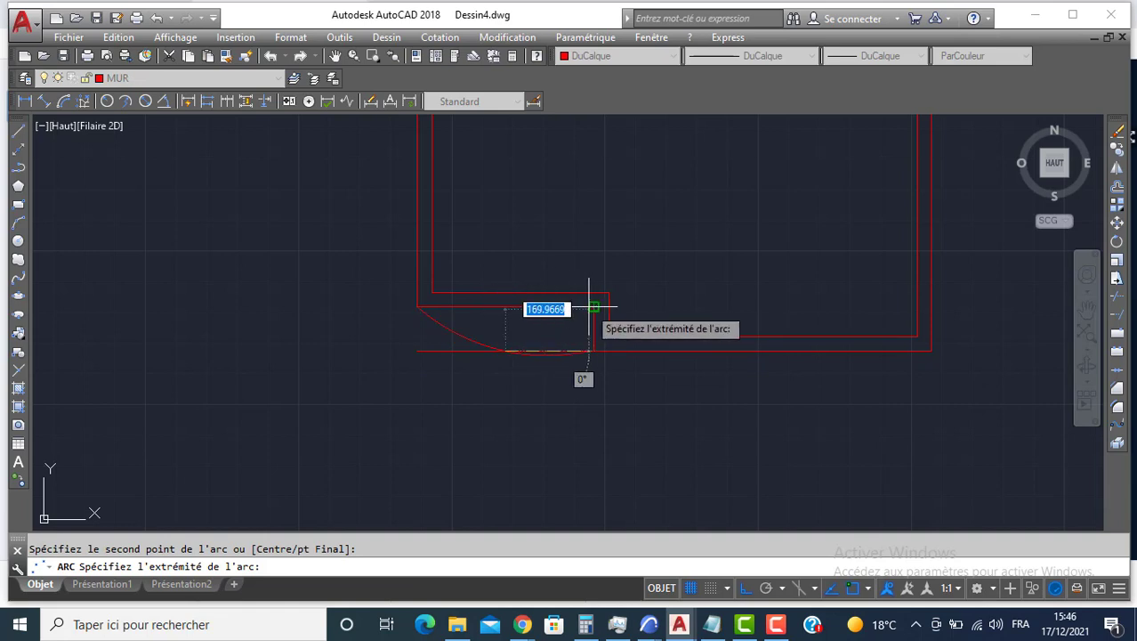
left_click(594, 307)
Step: Erase the horizontal helper line beneath the arc
left_click(420, 361)
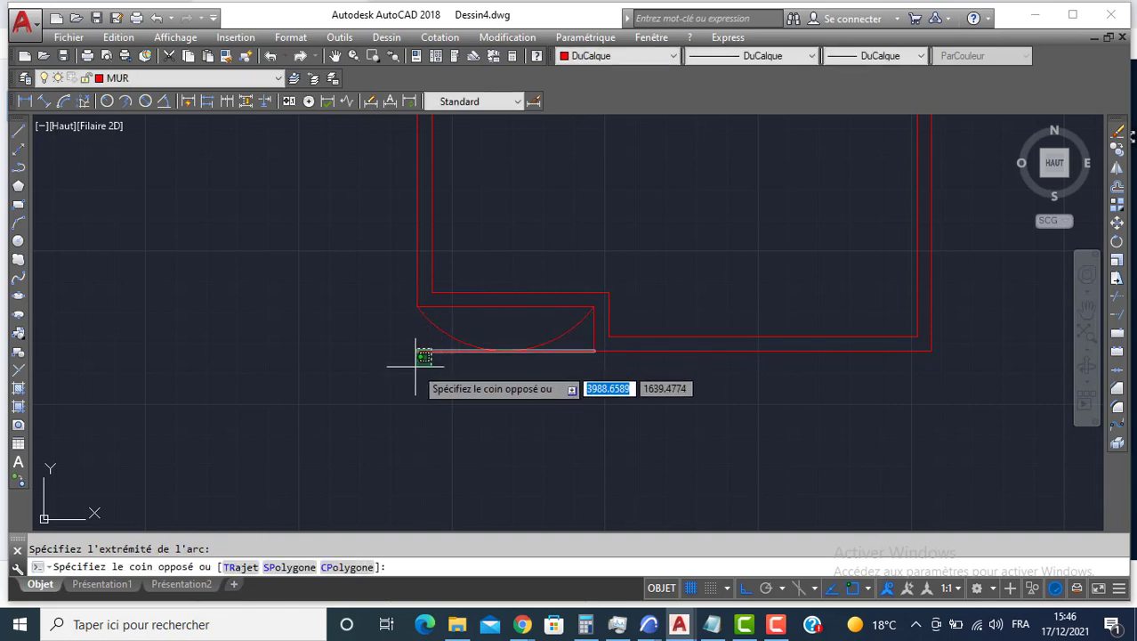
left_click(388, 347)
key("Delete")
Step: Offset the arc 30 inward, toward the recessed wall
type("D")
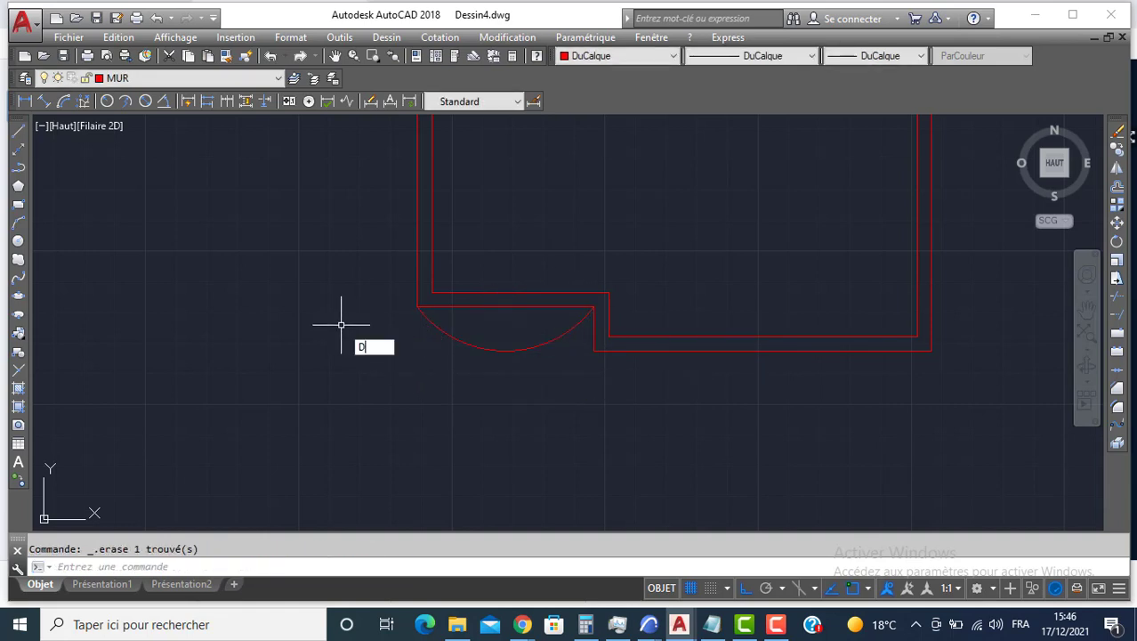
type("EC")
key("Return")
key("Return")
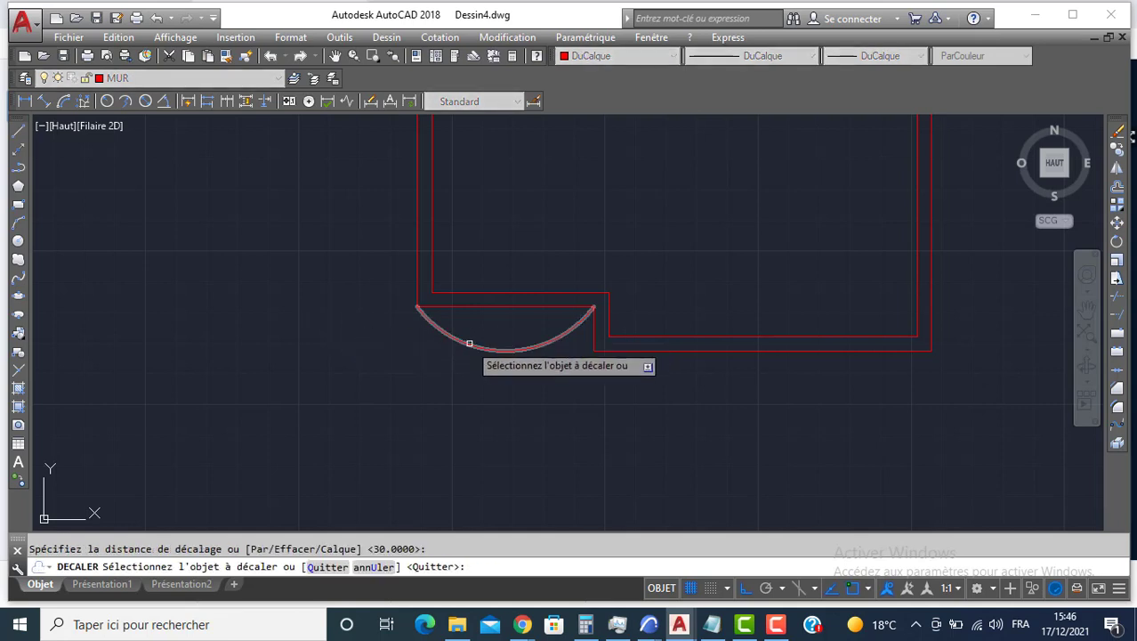
left_click(469, 342)
left_click(483, 311)
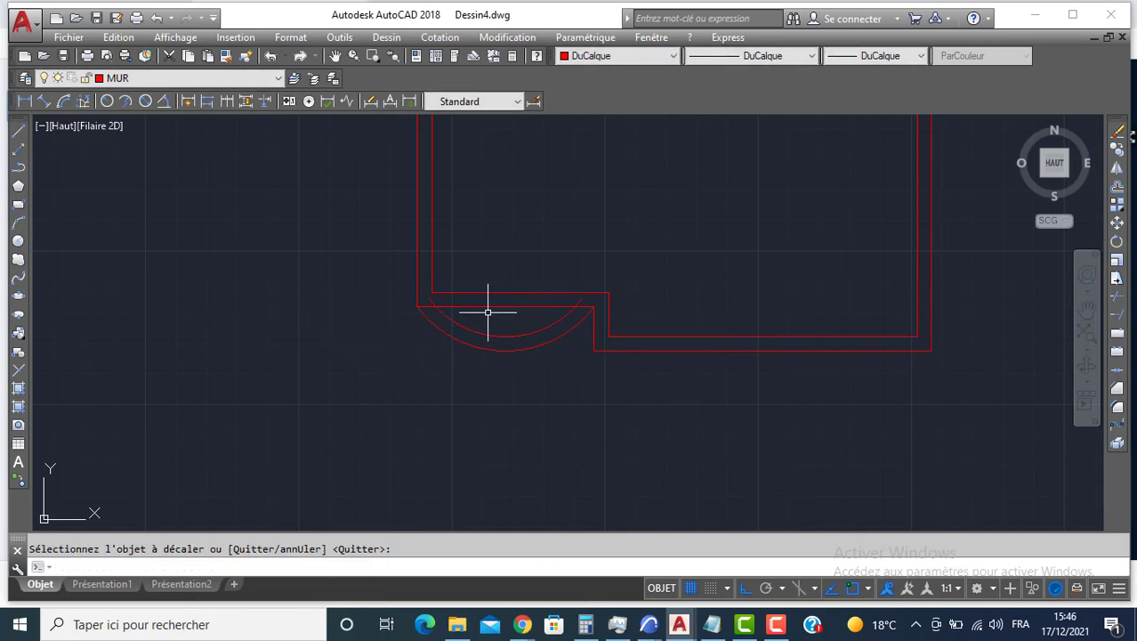
Step: Trim the inner arc's ends above the outer wall line and that line's ends between the two arcs
type("AJ")
key("Return")
key("Return")
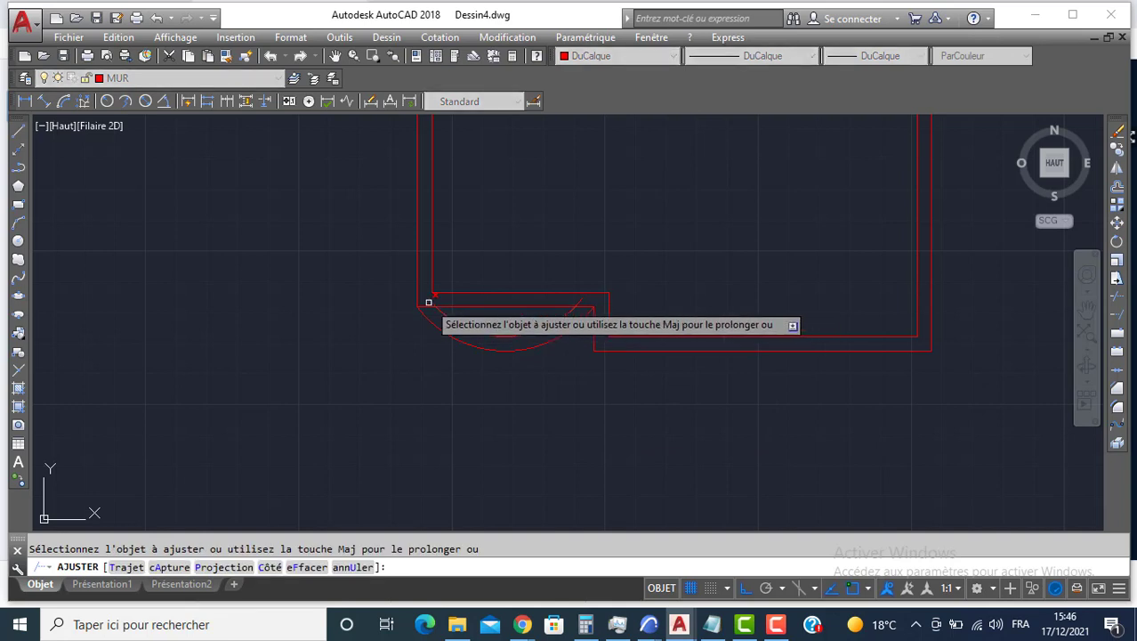
left_click(428, 300)
left_click(424, 306)
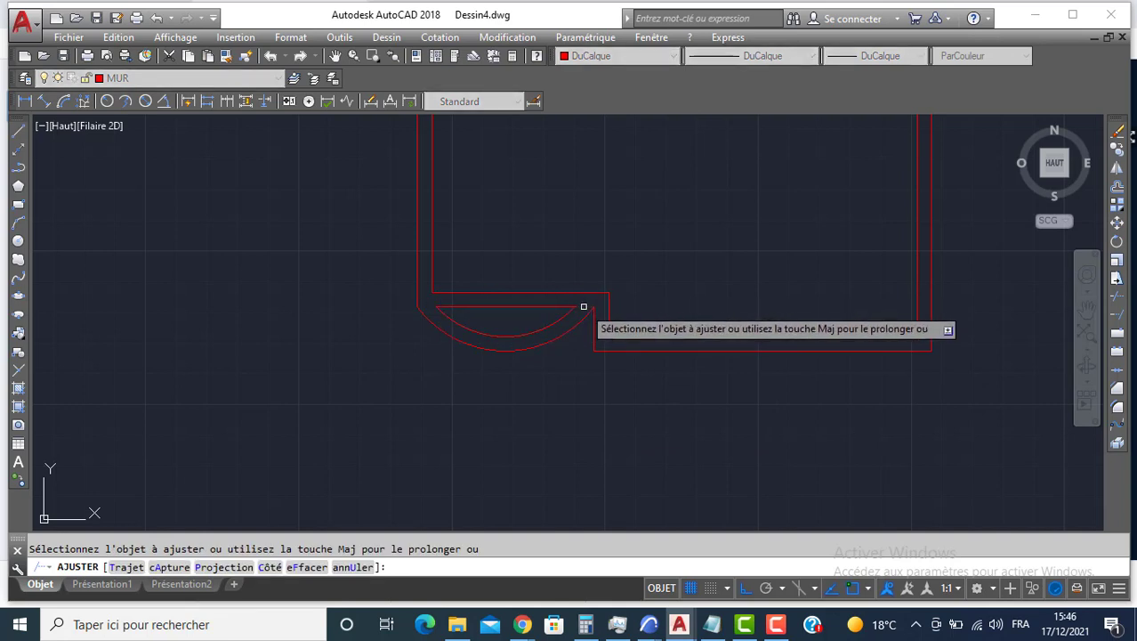
key("Escape")
scroll(444, 272, "down", 1)
scroll(444, 272, "down", 2)
middle_click_drag(538, 170, 506, 245)
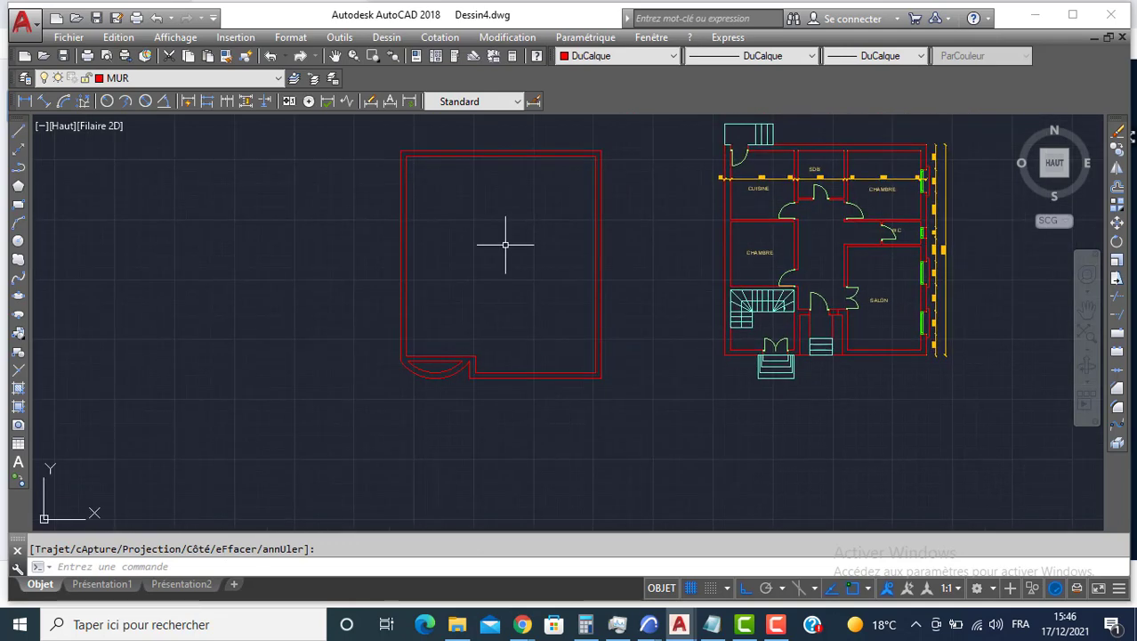
middle_click_drag(696, 292, 381, 310)
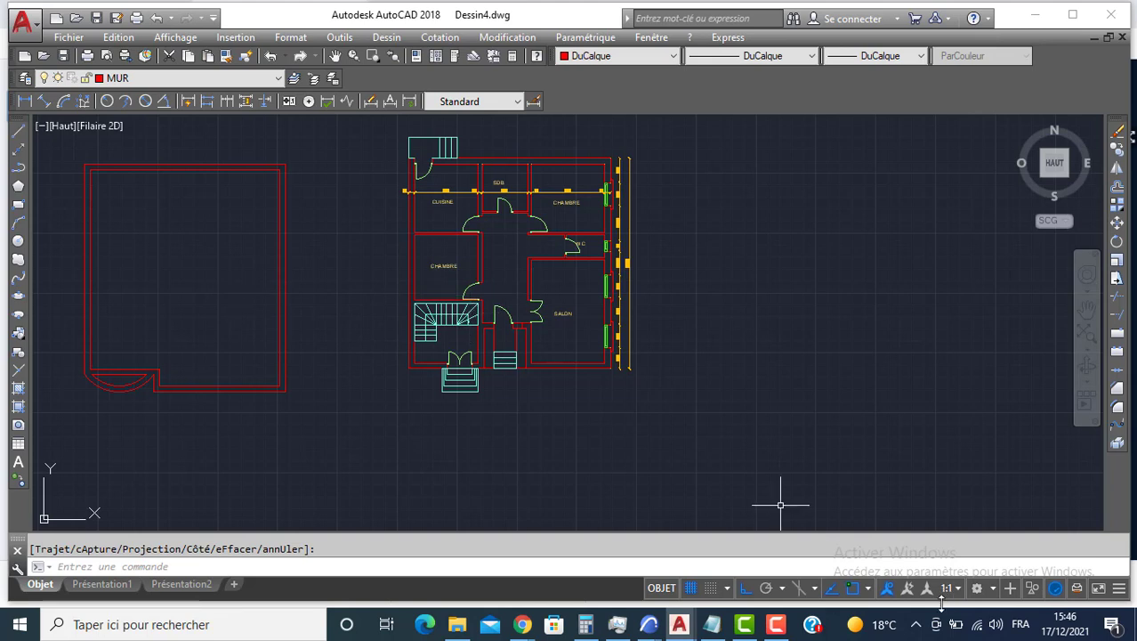
left_click(831, 587)
left_click(776, 626)
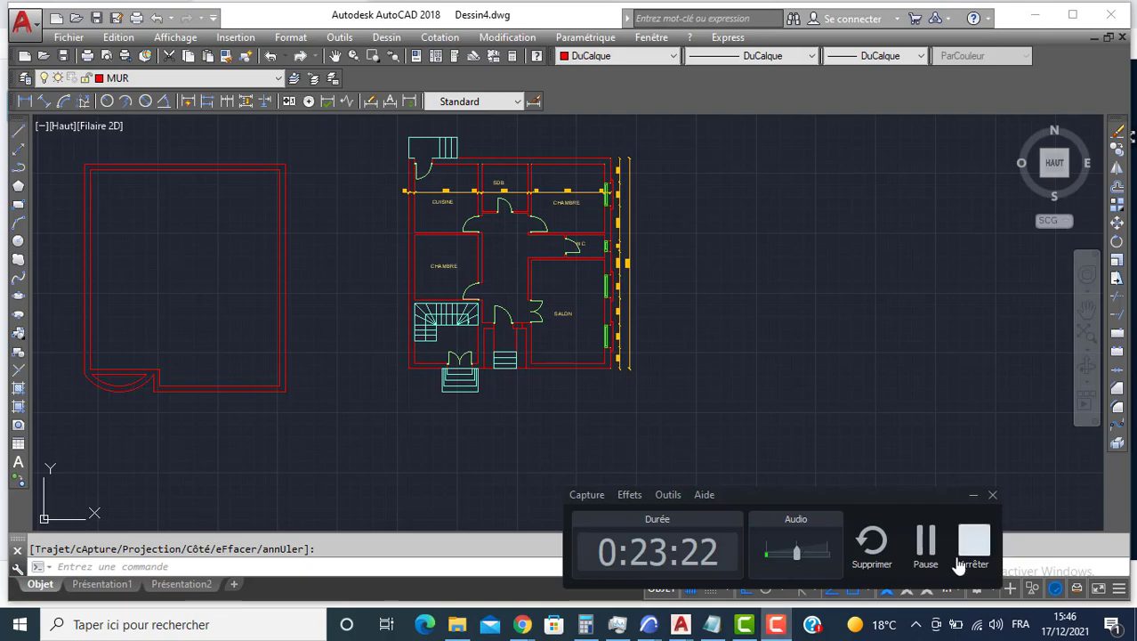